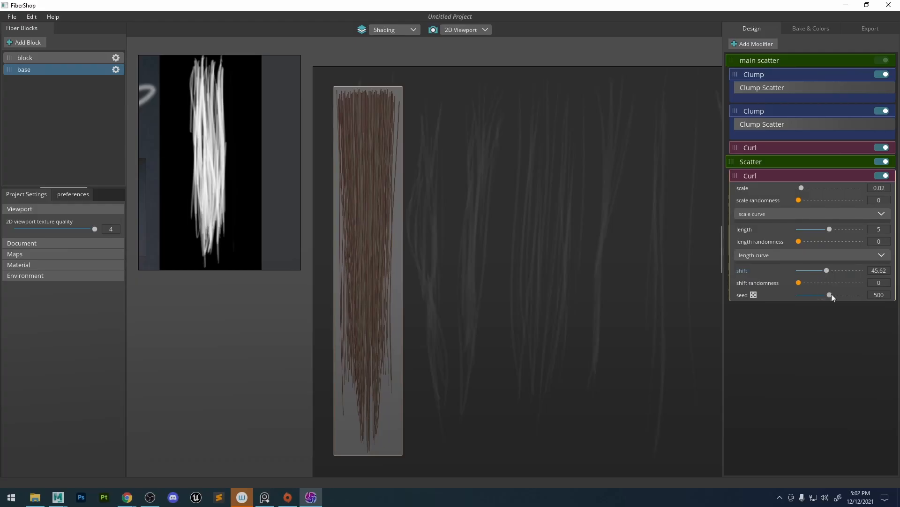
Lower the seed of the last Curl modifier in the base block and select the Scatter modifier.
left_click_drag(832, 295, 809, 295)
left_click(750, 162)
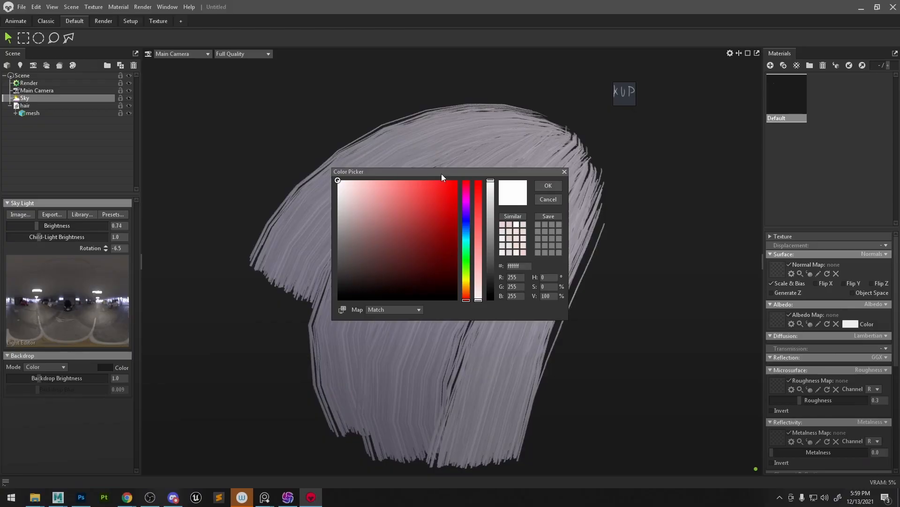
In Marmoset Toolbag, change the hair material's albedo color to a muted dark brown.
left_click_drag(441, 175, 612, 177)
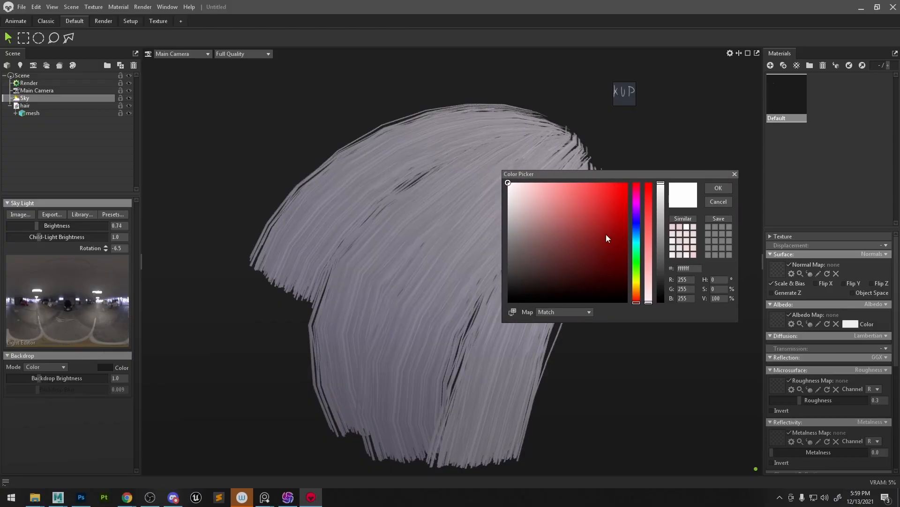
left_click(540, 238)
left_click_drag(637, 286, 637, 292)
mouse_move(542, 238)
left_mouse_down()
mouse_move(551, 257)
mouse_move(539, 242)
mouse_move(537, 258)
left_mouse_up()
left_click_drag(658, 259, 661, 260)
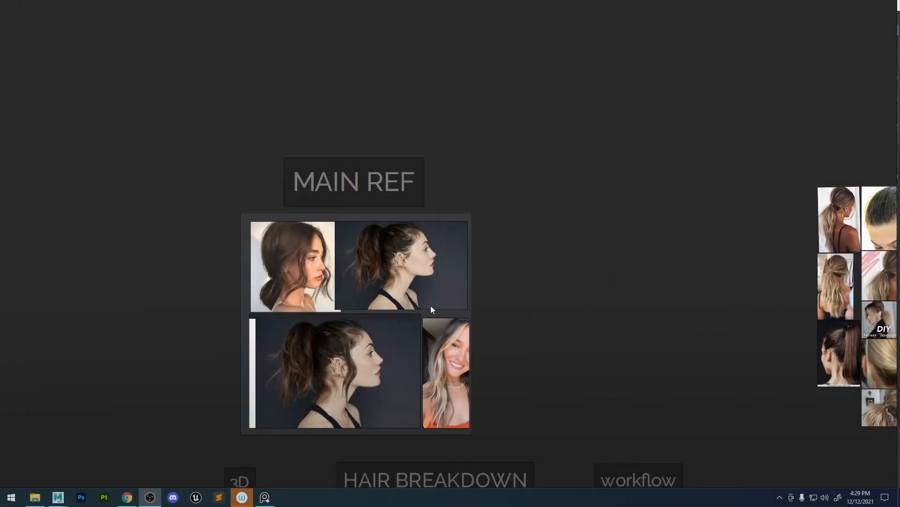
In the PureRef board, examine the dark-haired ponytail profile photo in the MAIN REF group.
scroll(431, 306, "up", 5)
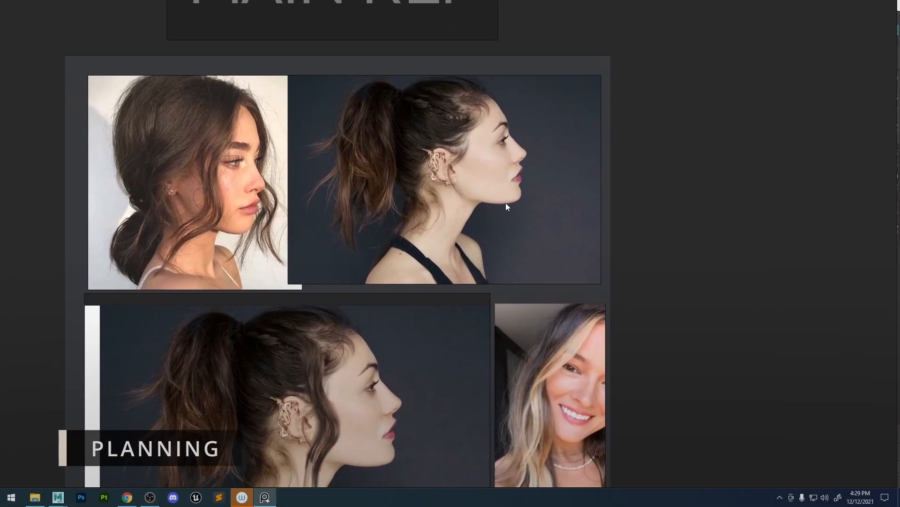
scroll(446, 133, "up", 3)
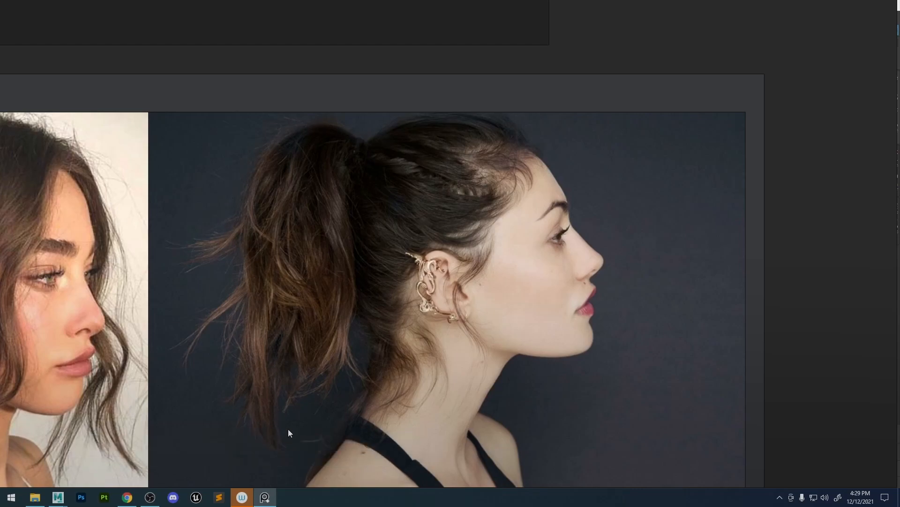
scroll(310, 381, "down", 4)
middle_click_drag(313, 378, 418, 267)
scroll(419, 267, "up", 2)
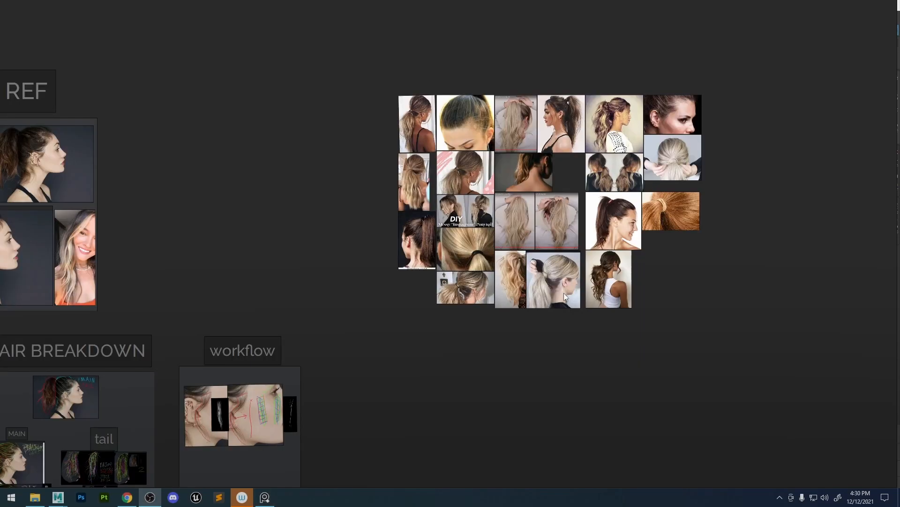
Examine the collection of ponytail photos for overall shape, volume and how the hair is tied.
scroll(598, 239, "up", 6)
scroll(599, 239, "up", 1)
middle_click_drag(627, 186, 625, 265)
scroll(340, 241, "down", 6)
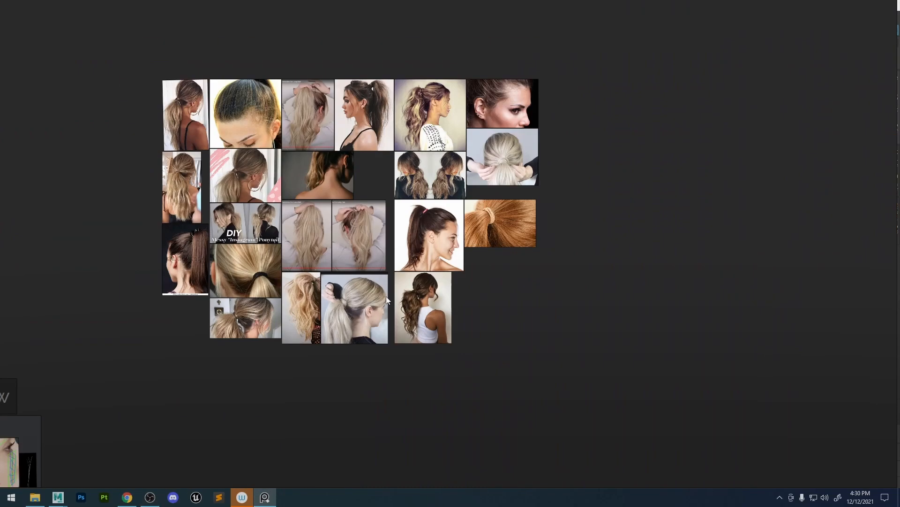
scroll(378, 301, "up", 4)
scroll(508, 290, "up", 3)
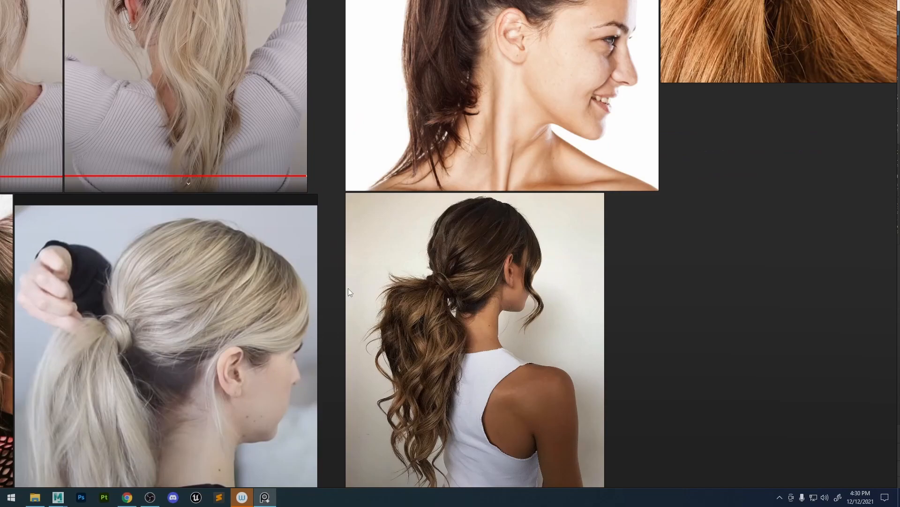
middle_click_drag(578, 115, 524, 367)
mouse_move(500, 206)
middle_mouse_down()
mouse_move(459, 290)
mouse_move(465, 299)
mouse_move(544, 268)
middle_mouse_up()
scroll(462, 315, "up", 4)
scroll(485, 329, "down", 7)
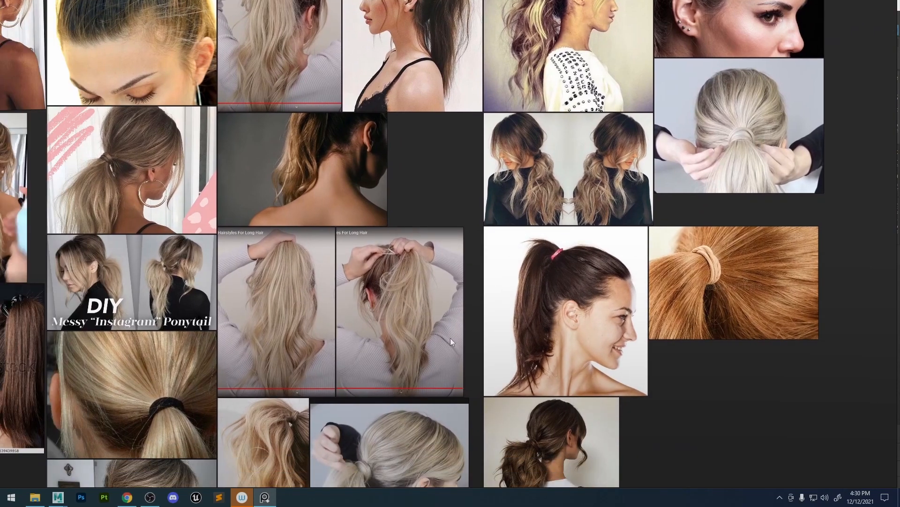
Examine the blonde long-hair styling photos and the close-up of the temple hairline above the ear.
middle_click_drag(434, 345, 479, 325)
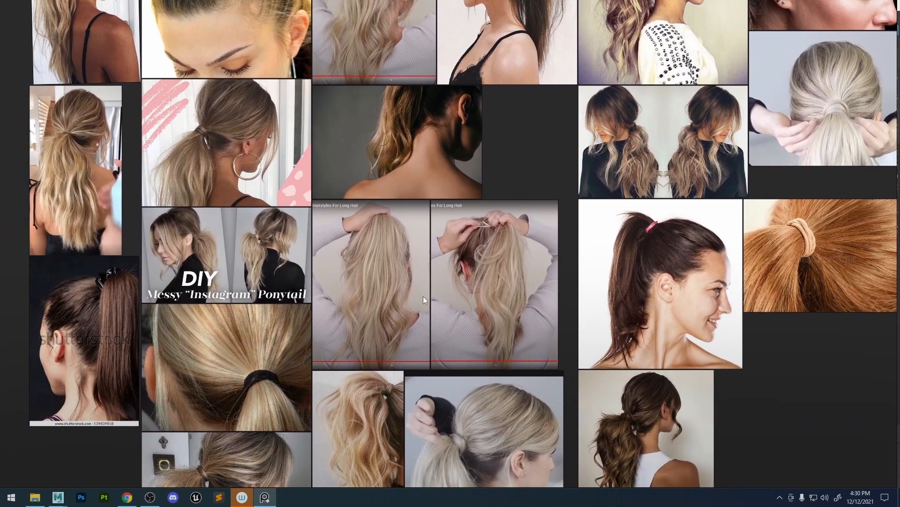
scroll(407, 295, "up", 4)
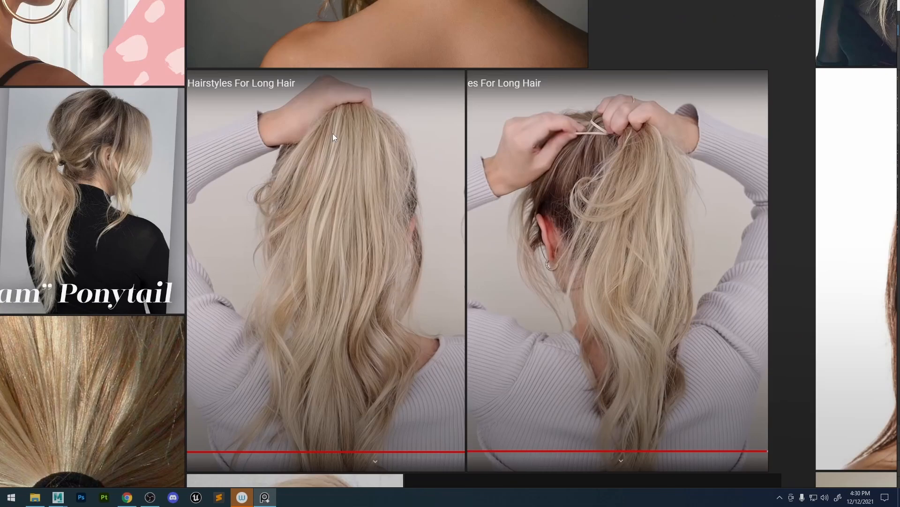
scroll(281, 318, "down", 4)
middle_click_drag(698, 98, 480, 190)
middle_click_drag(459, 110, 357, 241)
scroll(489, 204, "up", 5)
scroll(488, 203, "up", 3)
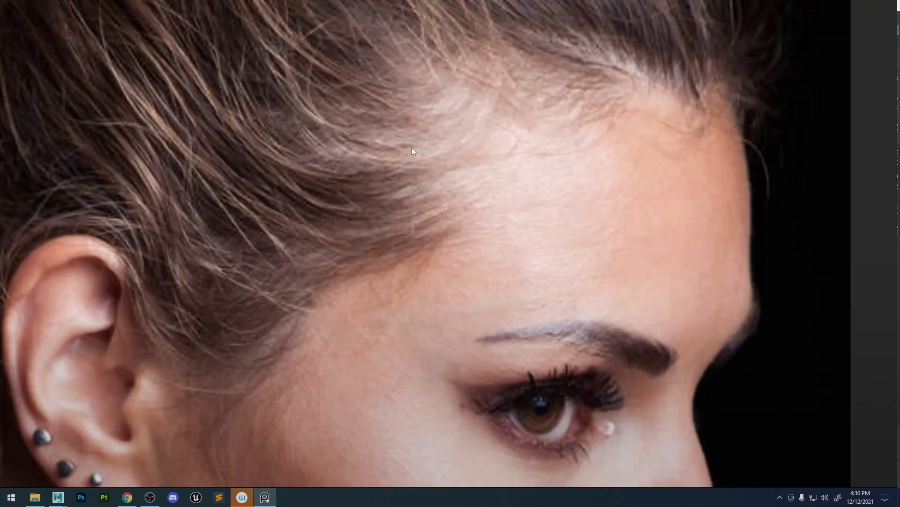
Examine the forehead hairline, fine baby hairs and flyaways in the photo of the downward-looking woman.
scroll(389, 184, "down", 7)
middle_click_drag(379, 366, 835, 326)
mouse_move(43, 264)
middle_mouse_down()
mouse_move(293, 263)
mouse_move(316, 281)
middle_mouse_up()
scroll(325, 232, "up", 6)
middle_click_drag(395, 192, 386, 256)
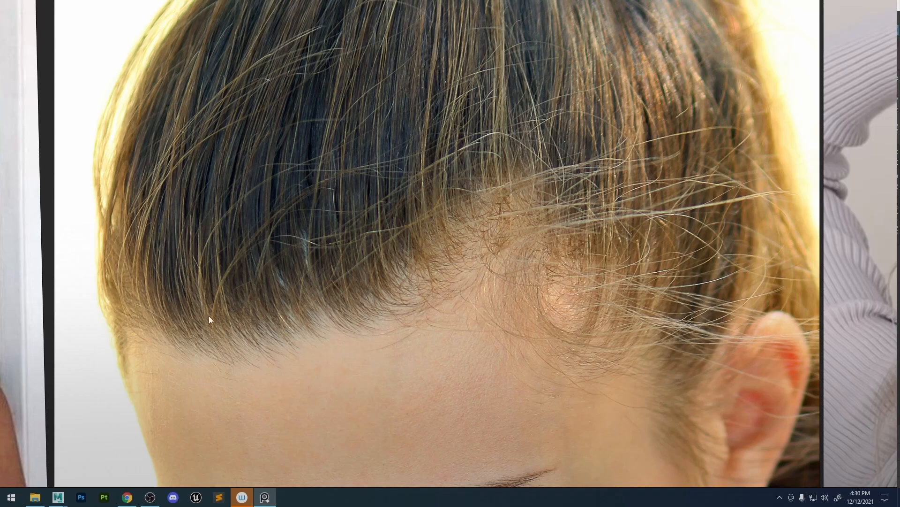
scroll(450, 196, "down", 5)
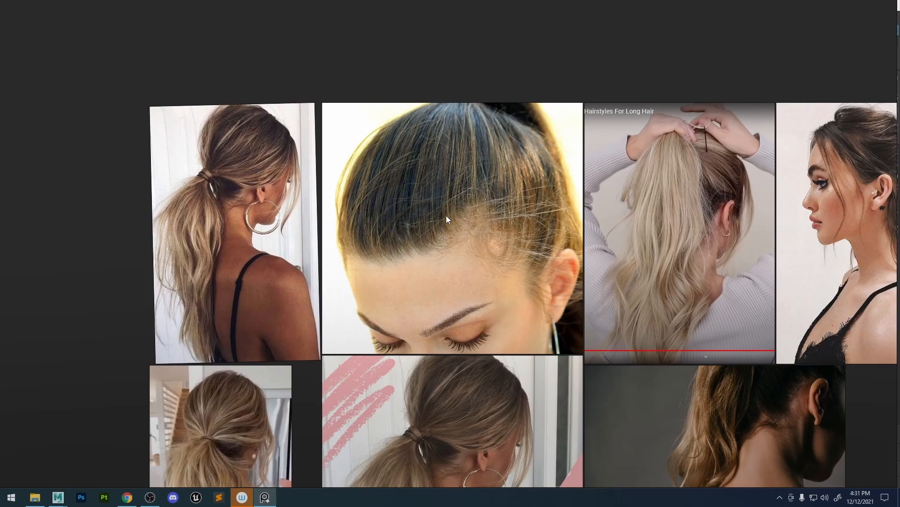
scroll(445, 220, "up", 3)
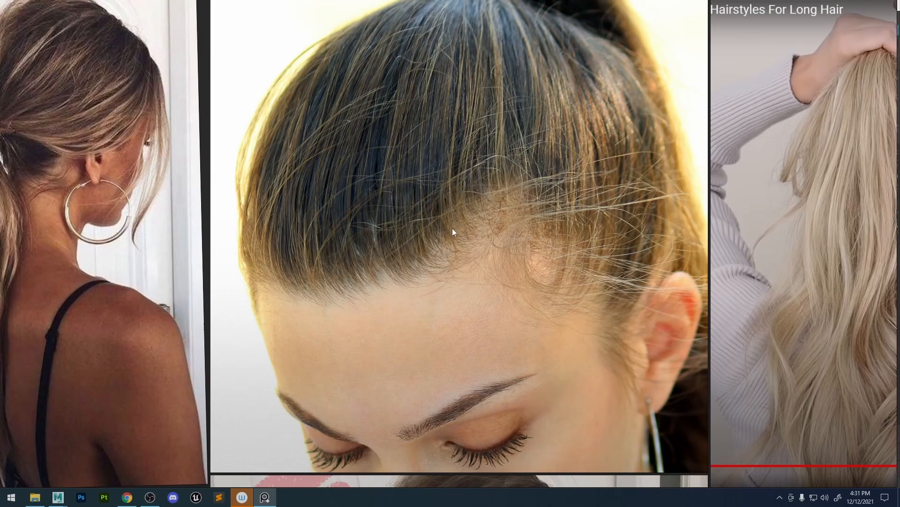
Examine how the strands gather towards the hair tie in the back-view blonde ponytail photo.
scroll(476, 254, "down", 4)
middle_click_drag(668, 246, 401, 234)
middle_click_drag(754, 268, 488, 241)
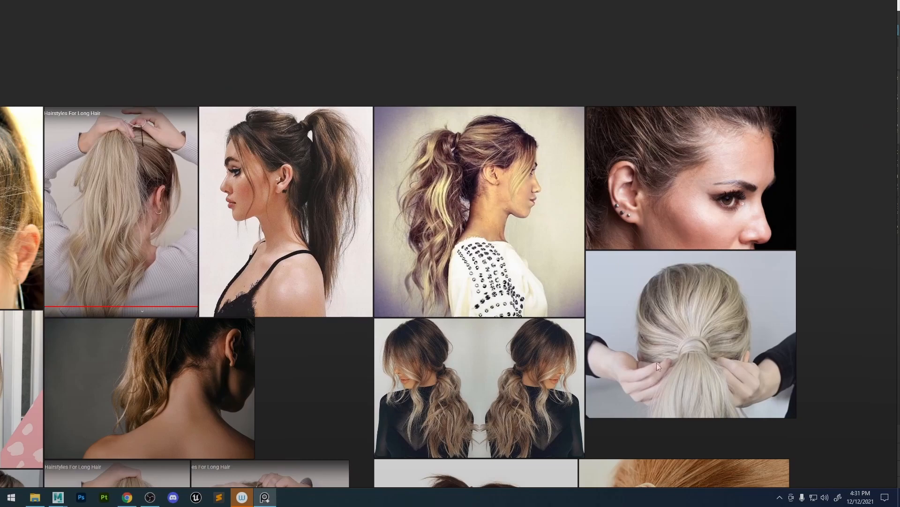
scroll(698, 362, "up", 3)
scroll(609, 313, "down", 3)
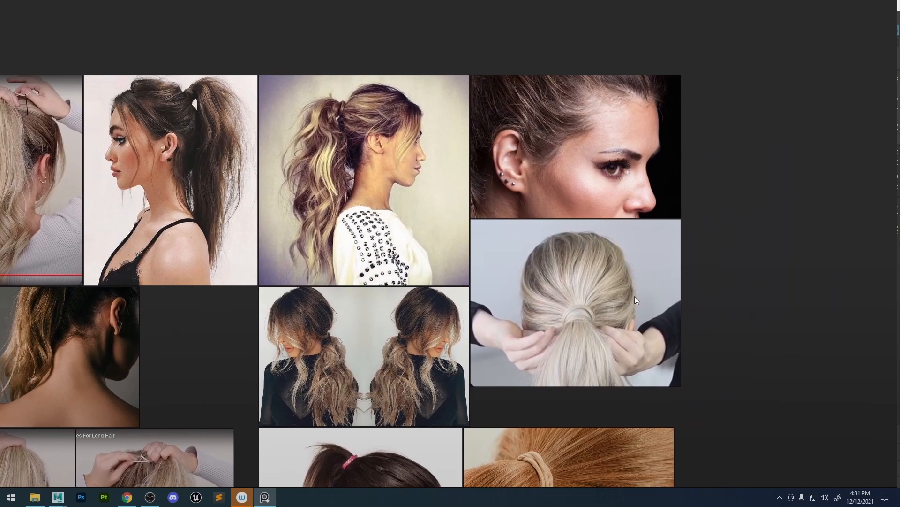
scroll(586, 302, "up", 3)
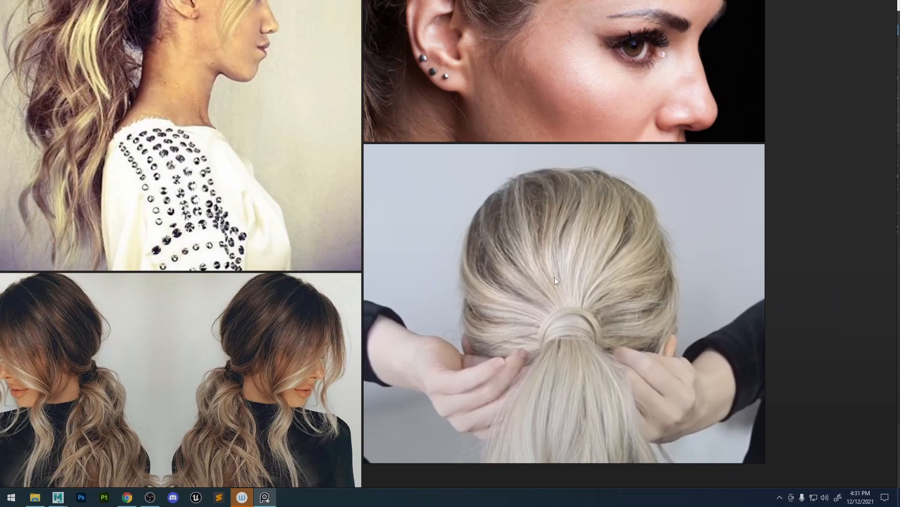
scroll(619, 225, "down", 6)
Examine the pink-haired ponytail render in the 3D reference group for strand flow, hair tie and flyaways.
scroll(518, 270, "up", 6)
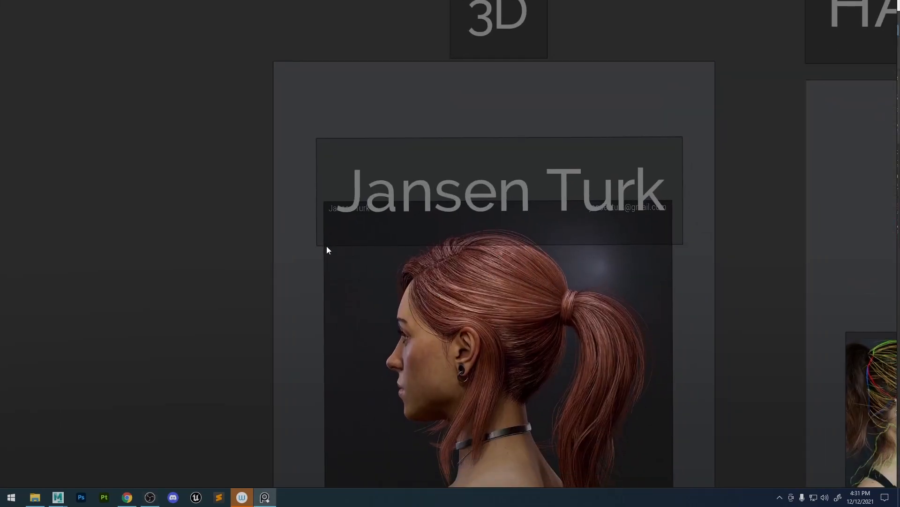
middle_click_drag(567, 266, 556, 220)
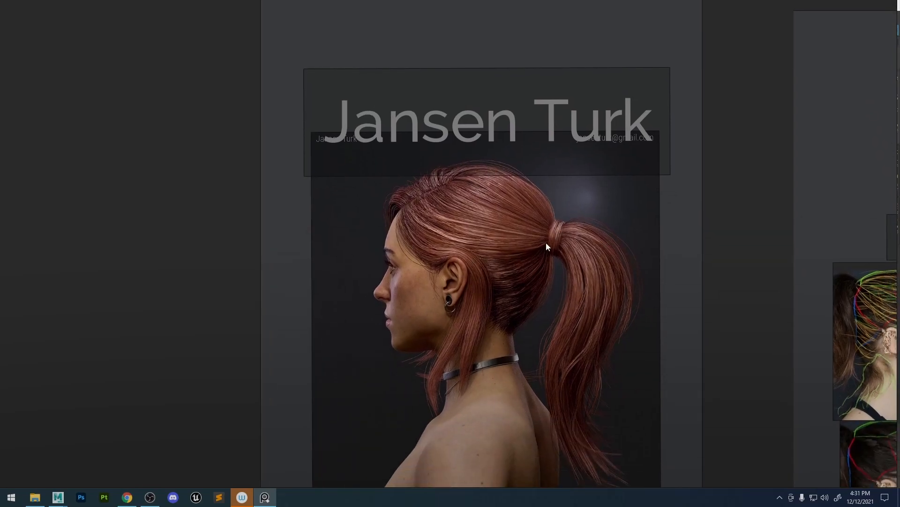
scroll(455, 258, "up", 4)
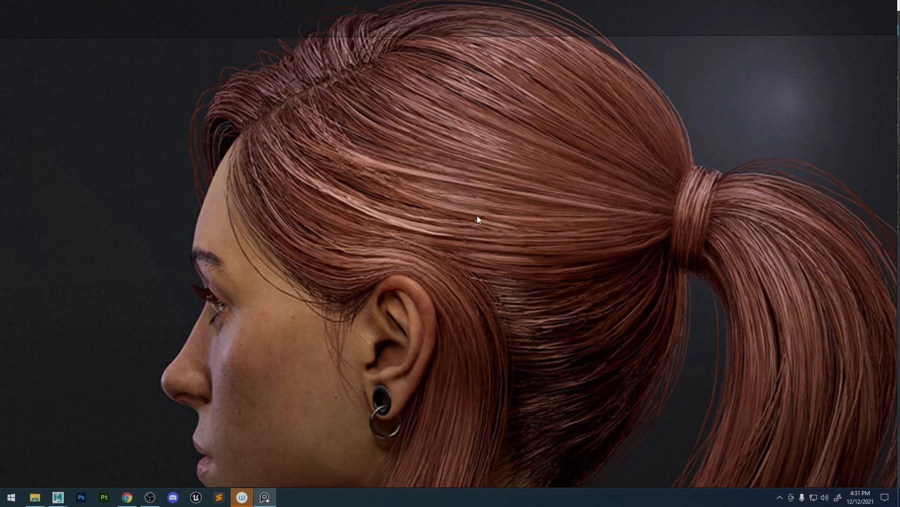
scroll(465, 192, "down", 4)
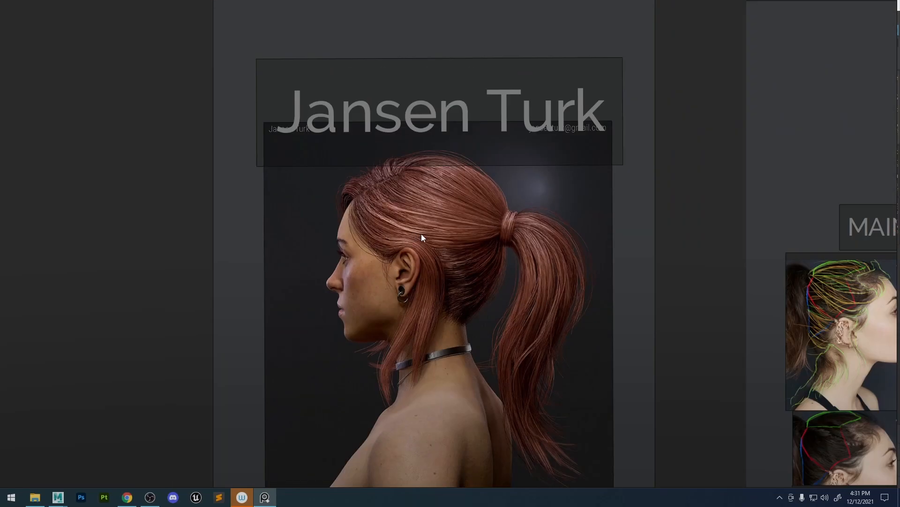
scroll(516, 257, "up", 1)
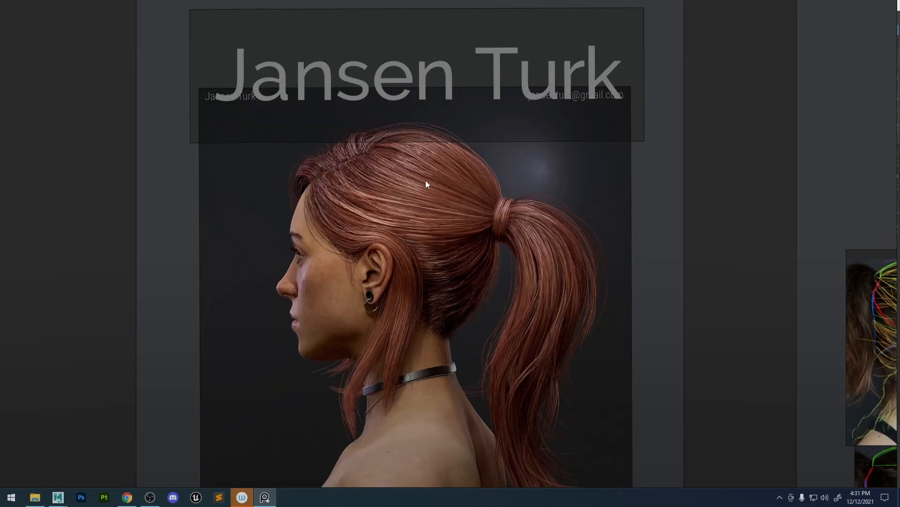
scroll(438, 243, "up", 4)
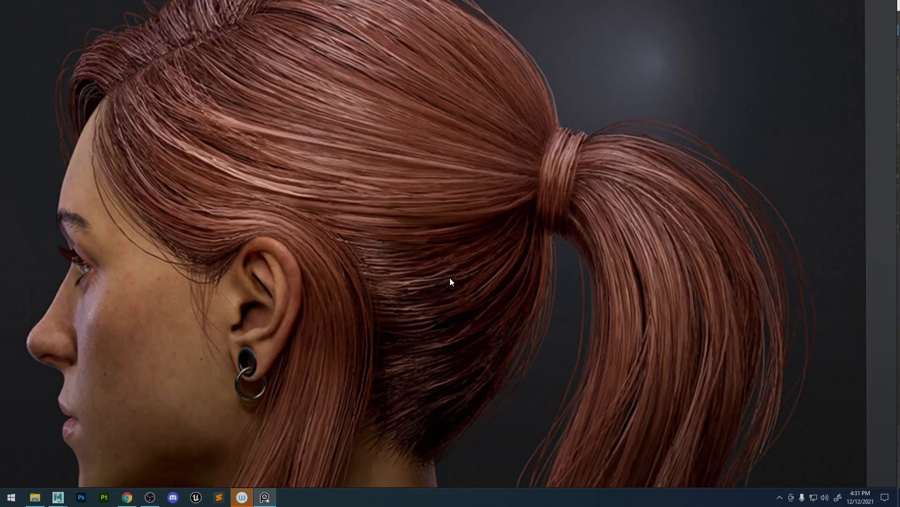
scroll(488, 307, "down", 4)
Examine the red-haired braided bun renders and the Airship Interactive ponytail renders in the 3D group.
middle_click_drag(488, 307, 486, 92)
middle_click_drag(494, 444, 497, 237)
scroll(485, 221, "up", 5)
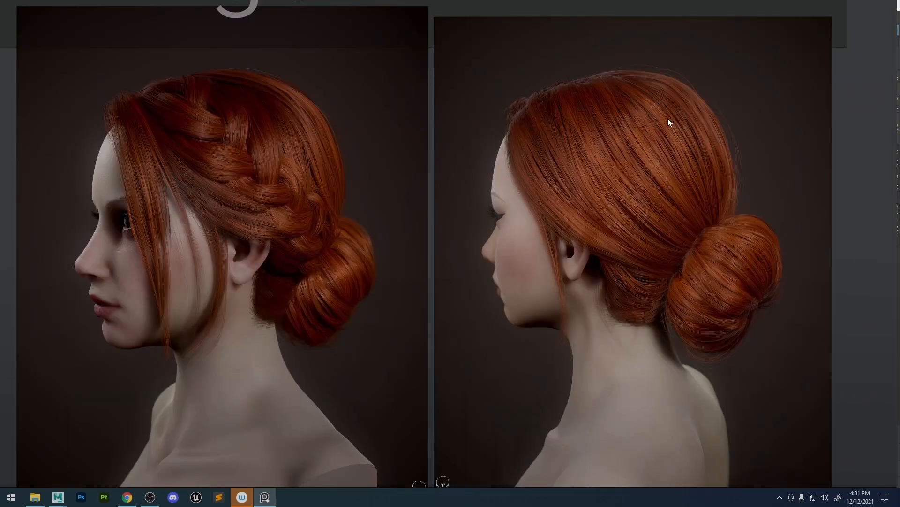
scroll(624, 193, "down", 6)
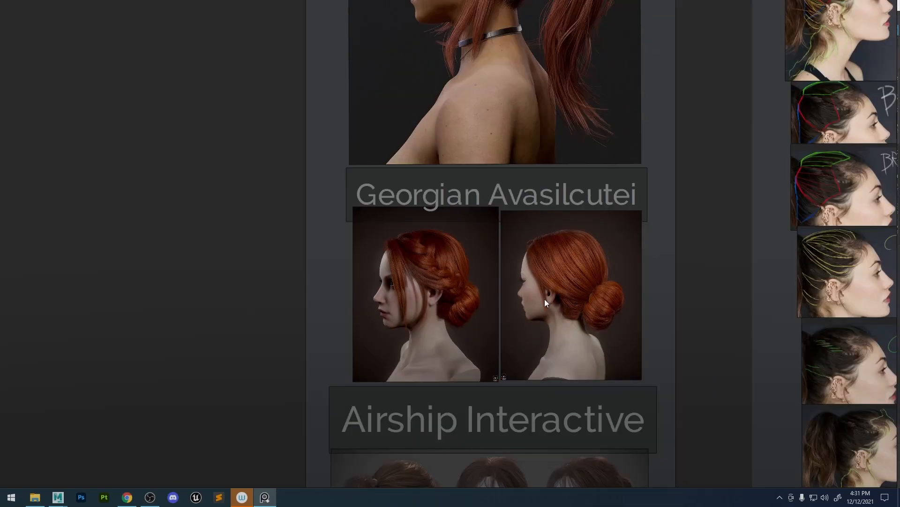
middle_click_drag(545, 300, 517, 290)
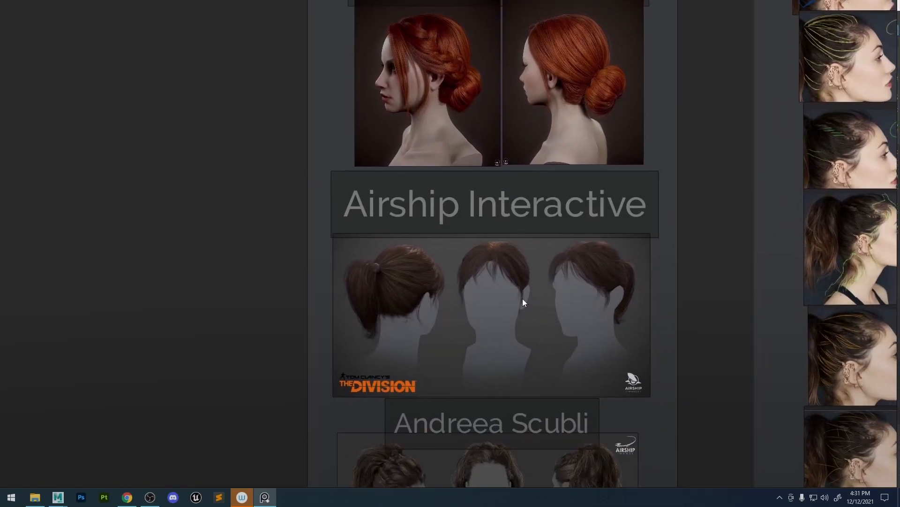
scroll(541, 308, "up", 4)
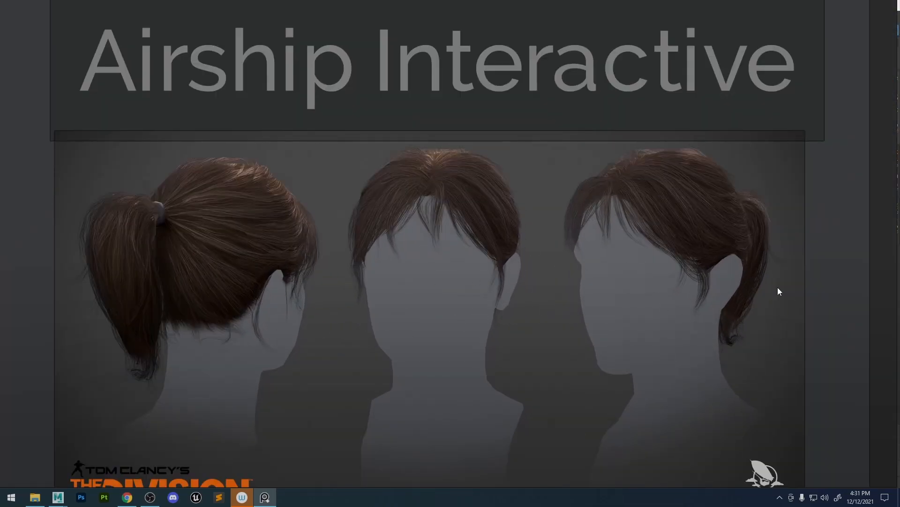
Examine the long wavy hair renders with braids and dreadlocks at the end of the 3D group.
middle_click_drag(493, 291, 504, 24)
mouse_move(525, 382)
middle_mouse_down()
mouse_move(518, 178)
mouse_move(529, 127)
middle_mouse_up()
scroll(444, 247, "up", 2)
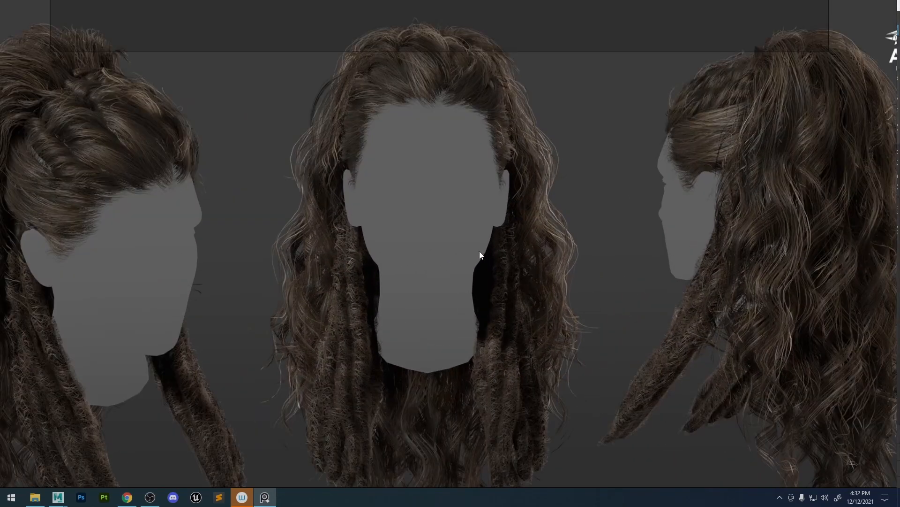
middle_click_drag(716, 240, 622, 261)
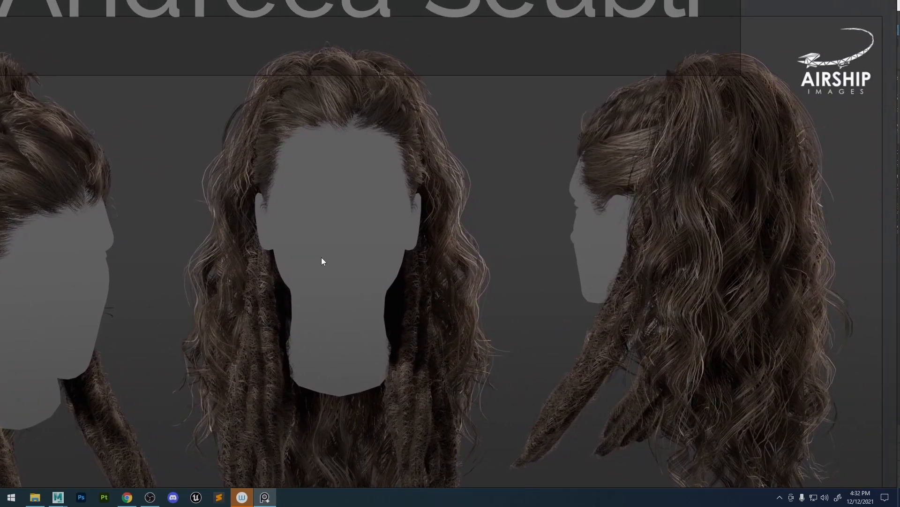
scroll(370, 250, "down", 5)
middle_click_drag(375, 249, 439, 244)
scroll(209, 225, "up", 5)
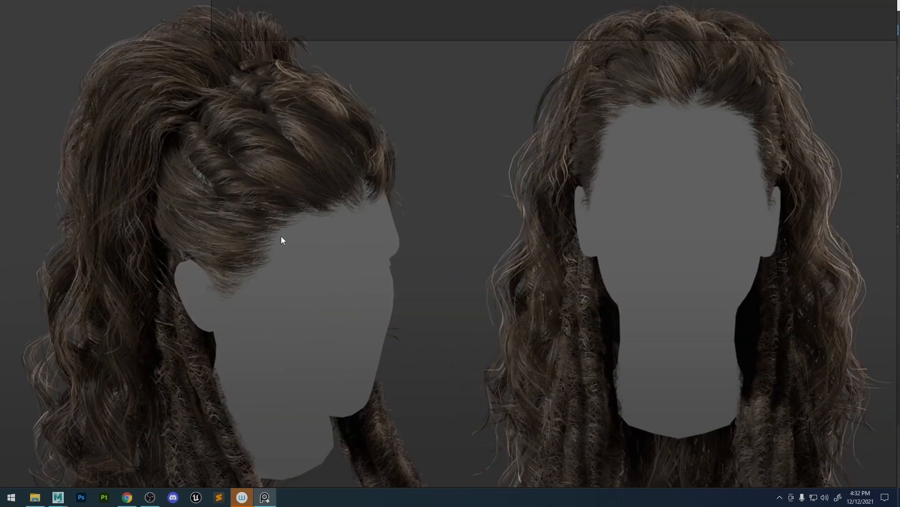
scroll(450, 221, "down", 8)
Examine the HAIR BREAKDOWN paint-over that divides the hairstyle into main and tail sections.
middle_click_drag(467, 218, 476, 306)
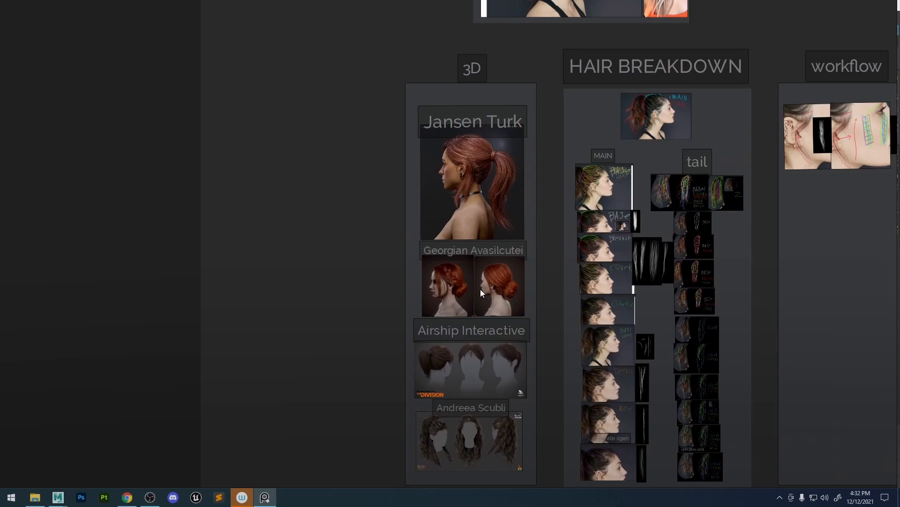
scroll(535, 237, "up", 5)
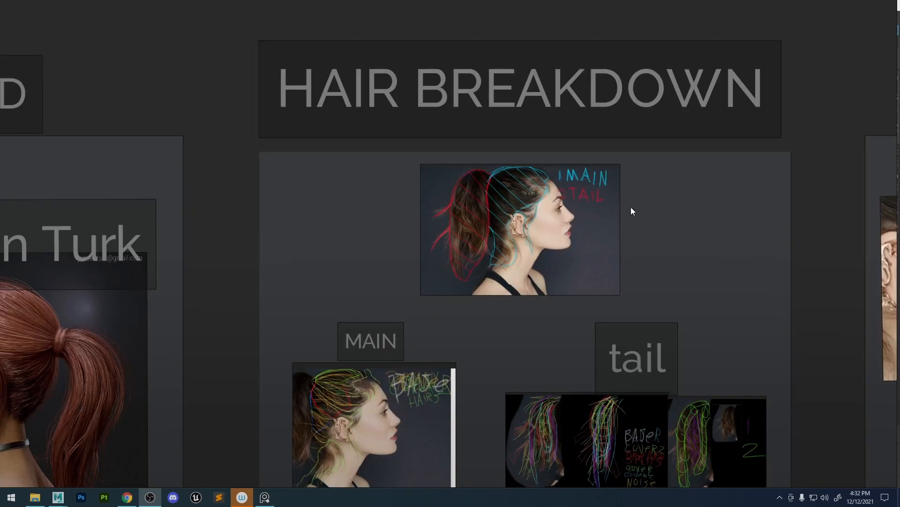
scroll(584, 202, "up", 3)
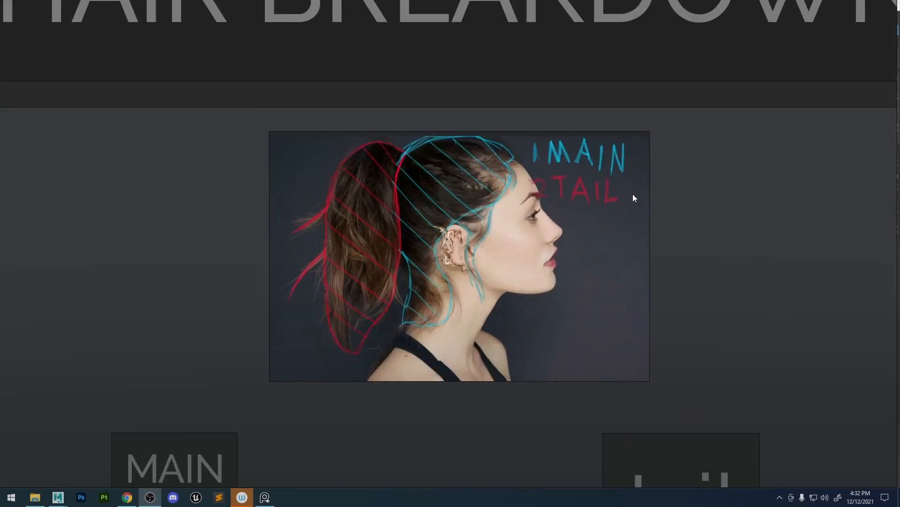
scroll(563, 218, "down", 3)
scroll(511, 230, "up", 3)
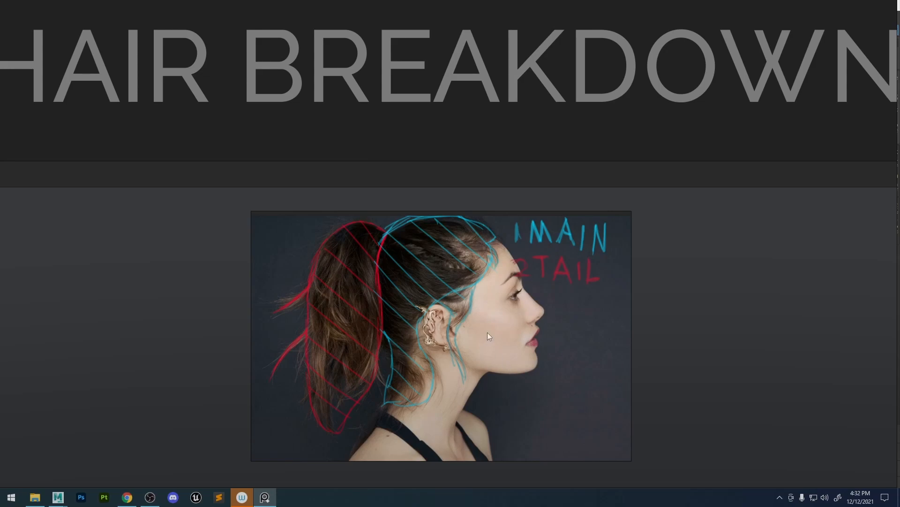
Compare the original side-profile ponytail photo with the paint-over dividing its hair into main and tail sections.
scroll(478, 273, "down", 6)
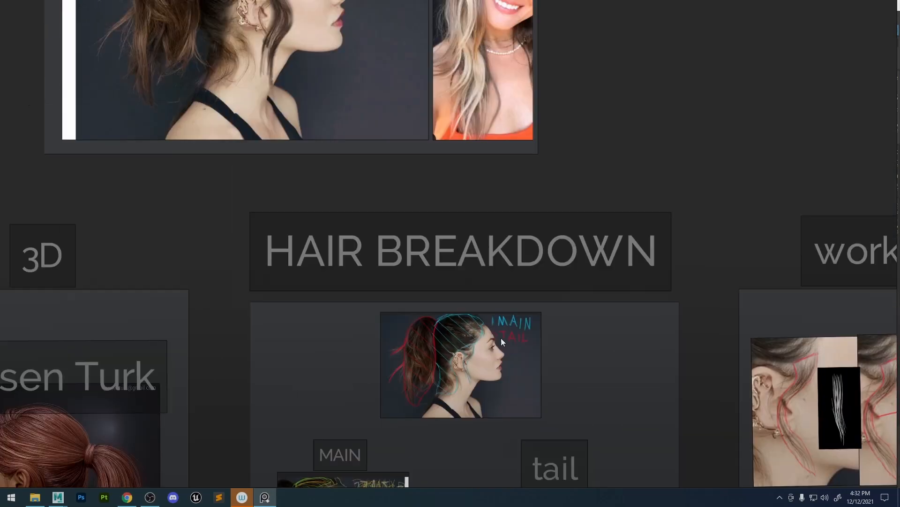
scroll(501, 313, "up", 6)
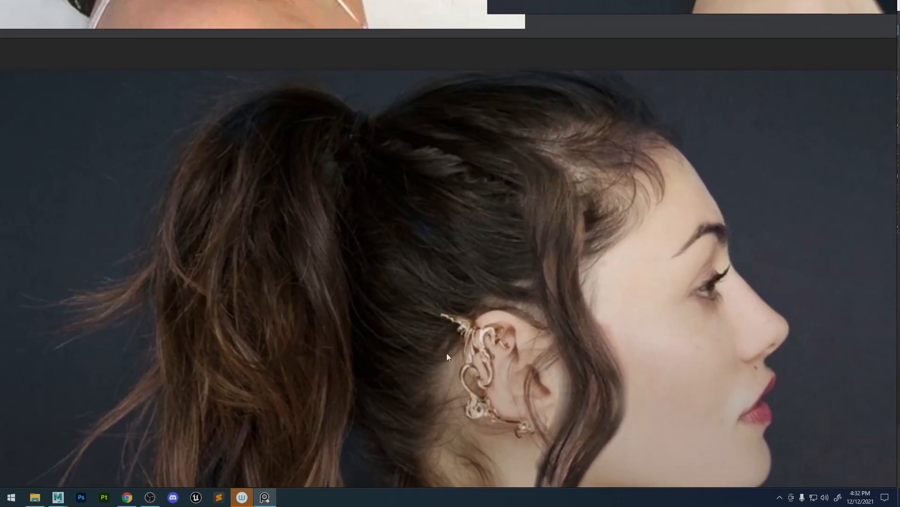
scroll(504, 170, "down", 2)
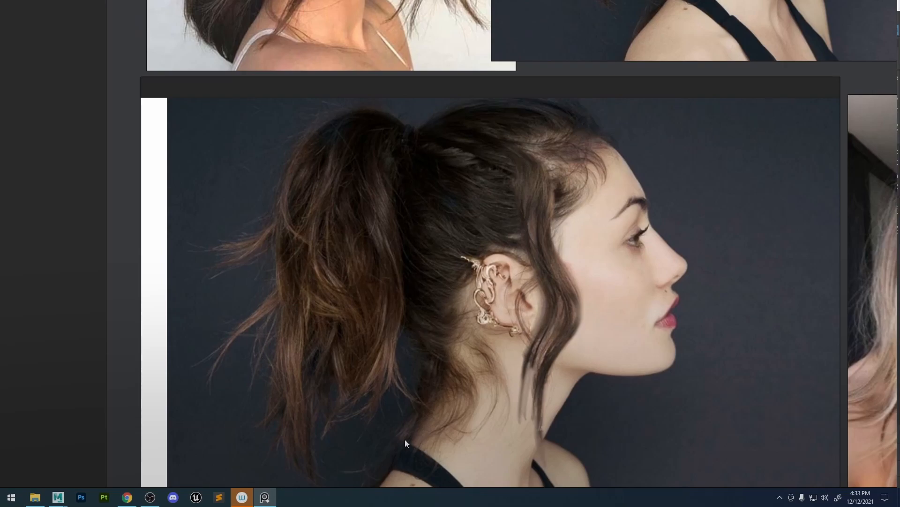
scroll(355, 210, "down", 3)
scroll(432, 238, "up", 8)
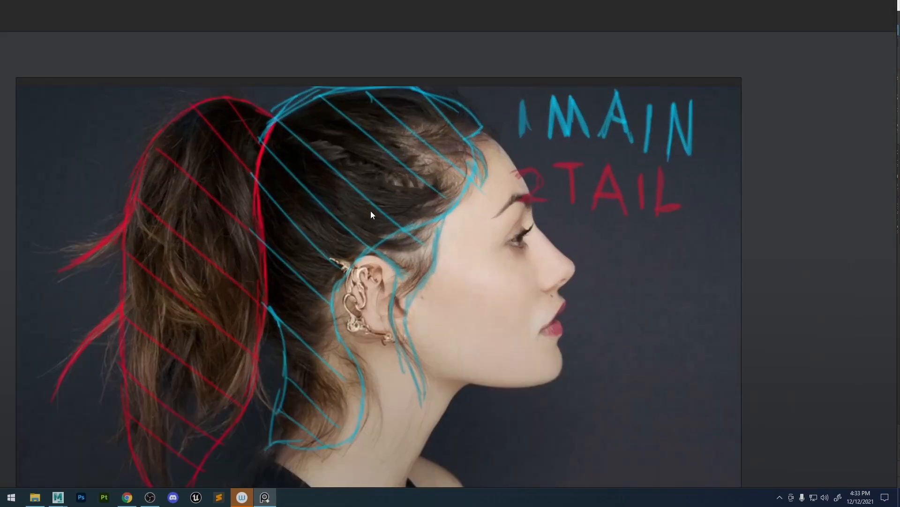
scroll(369, 214, "up", 2)
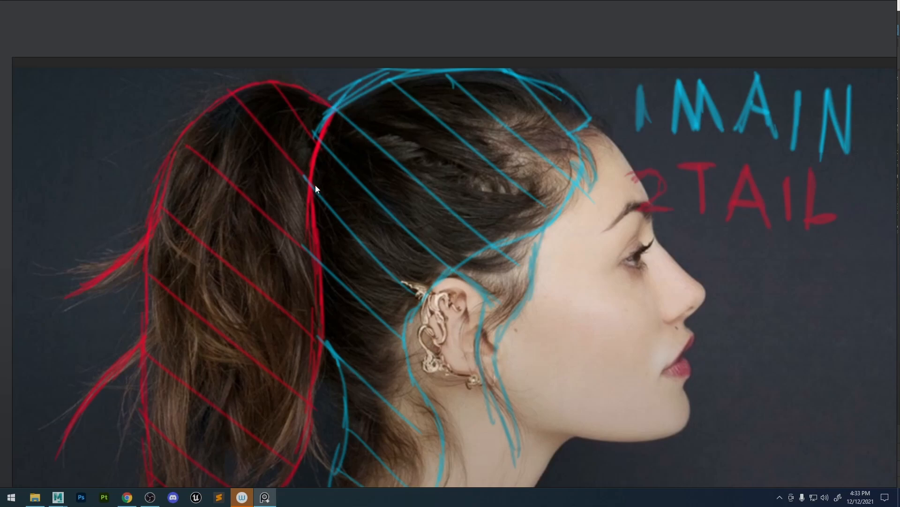
Examine the combined MAIN paint-over, studying how its coloured hair layers cover the scalp, hairline and nape.
scroll(291, 111, "down", 1)
scroll(213, 307, "down", 4)
middle_click_drag(323, 317, 415, 186)
mouse_move(286, 341)
middle_mouse_down()
mouse_move(462, 192)
mouse_move(503, 125)
middle_mouse_up()
scroll(457, 220, "up", 1)
middle_click_drag(458, 220, 480, 196)
scroll(361, 281, "up", 2)
middle_click_drag(362, 282, 461, 233)
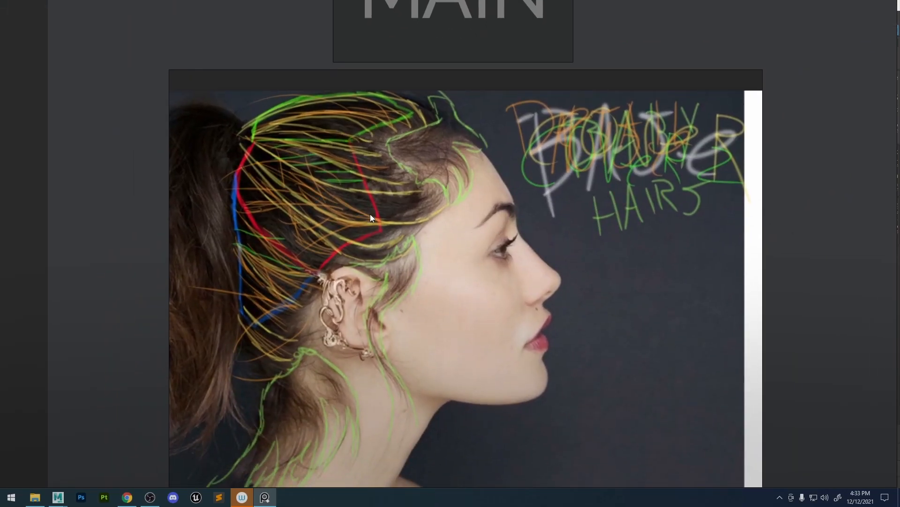
scroll(407, 192, "down", 2)
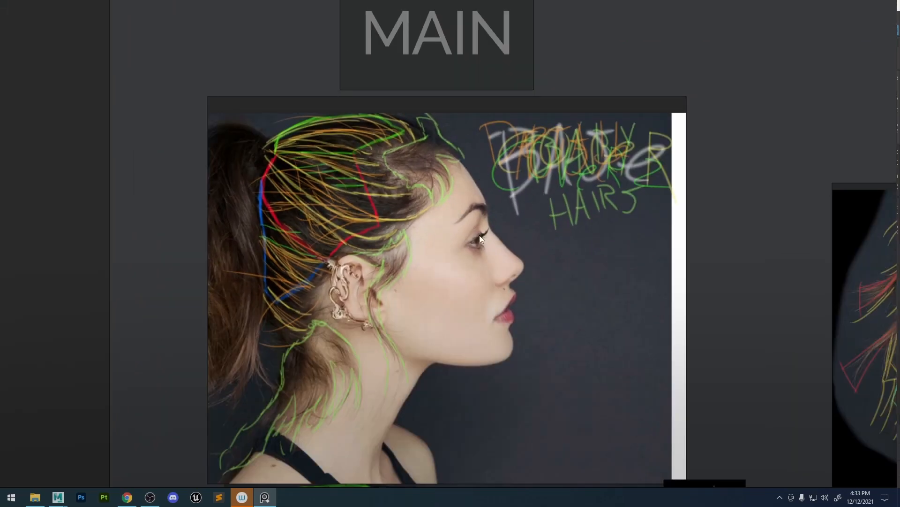
Compare the green, red and blue regions of the BASE paint-over with its inset ponytail photo.
middle_click_drag(504, 293, 501, 182)
middle_click_drag(494, 262, 488, 131)
middle_click_drag(499, 272, 497, 237)
scroll(482, 284, "up", 2)
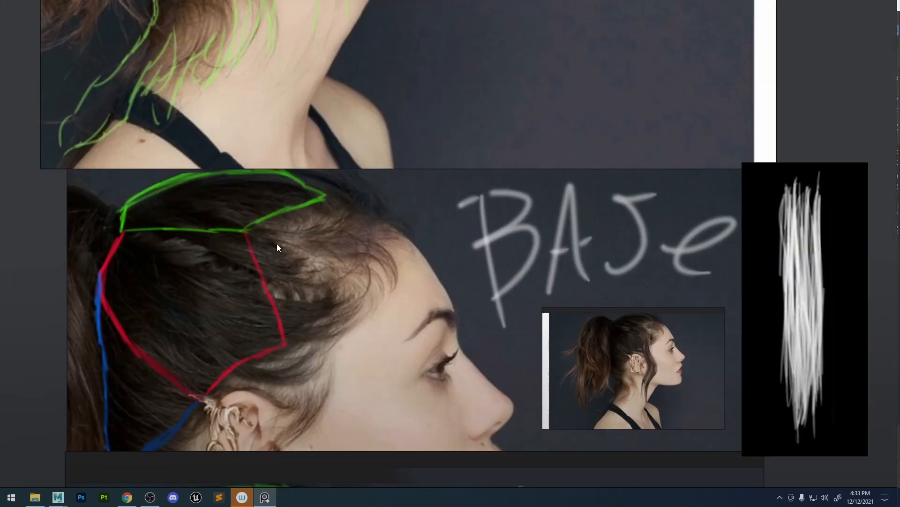
scroll(643, 340, "up", 5)
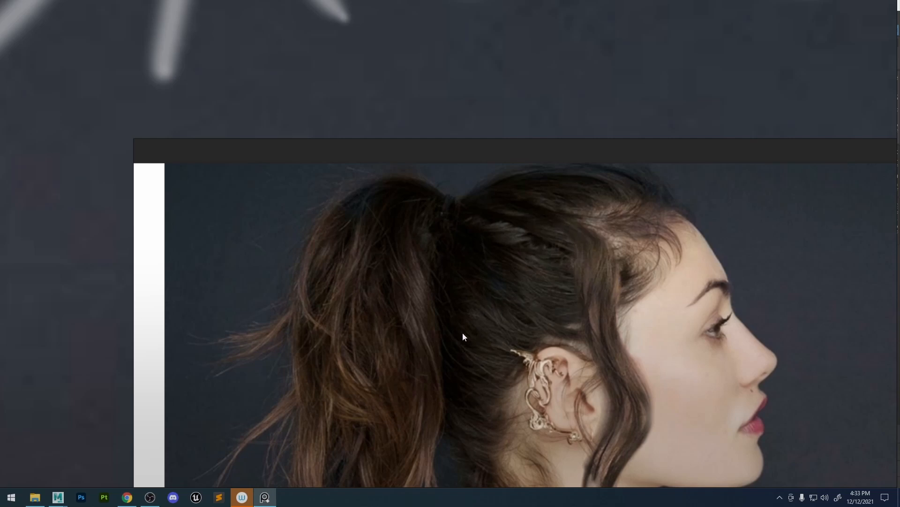
scroll(550, 174, "down", 3)
scroll(530, 283, "up", 3)
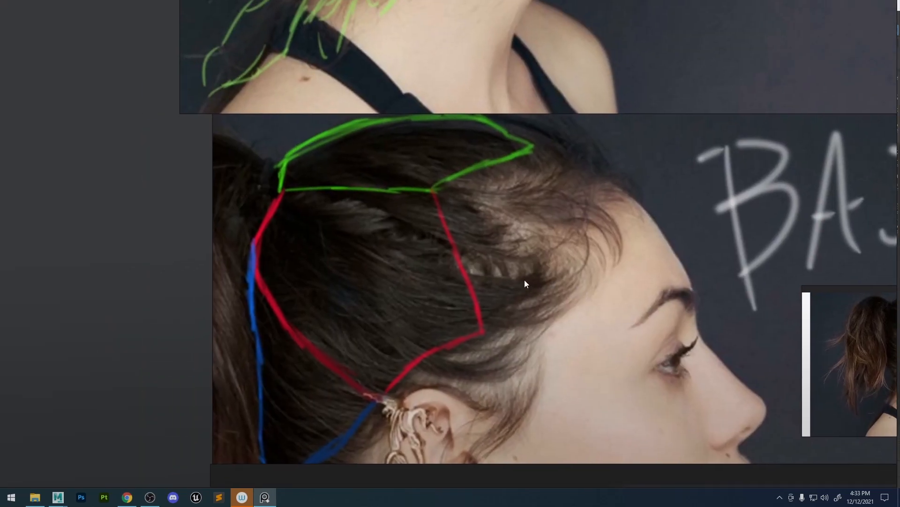
Examine the dense hair-strand texture next to the BASE paint-over for opacity and strand density.
scroll(394, 227, "down", 3)
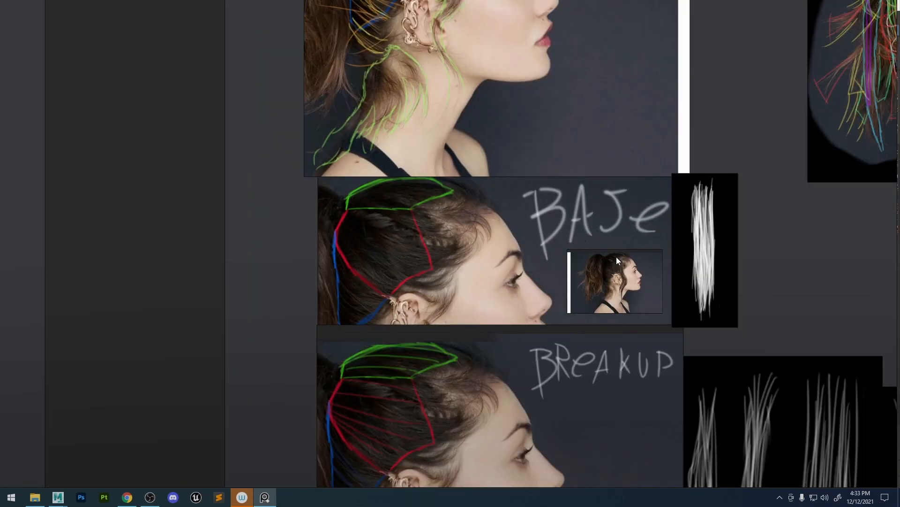
scroll(703, 263, "up", 3)
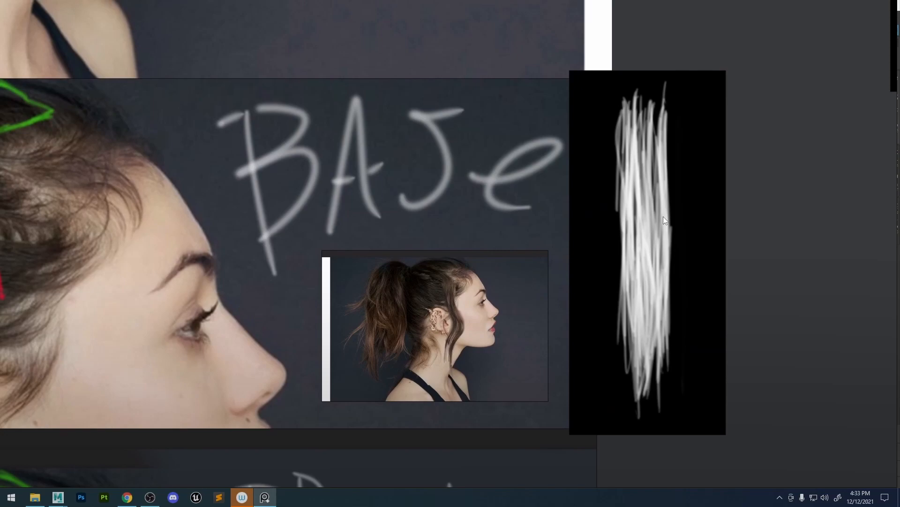
middle_click_drag(236, 268, 331, 273)
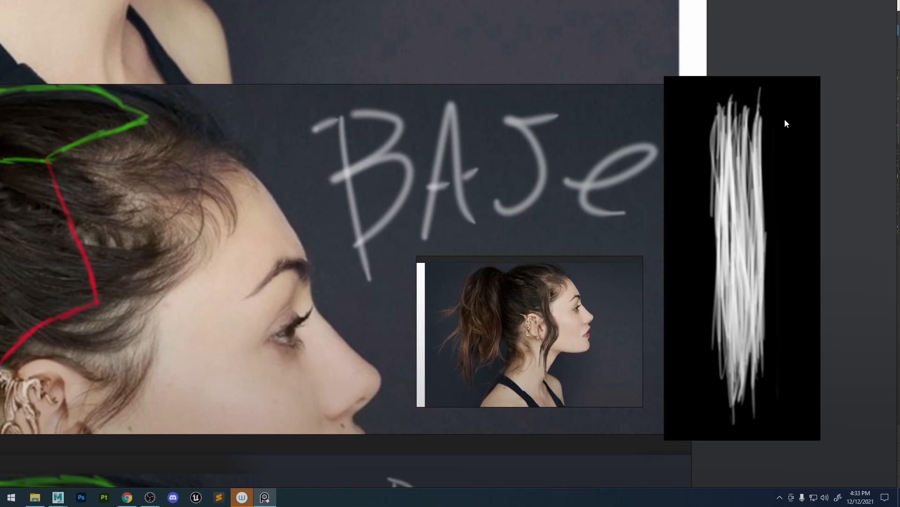
scroll(535, 209, "down", 3)
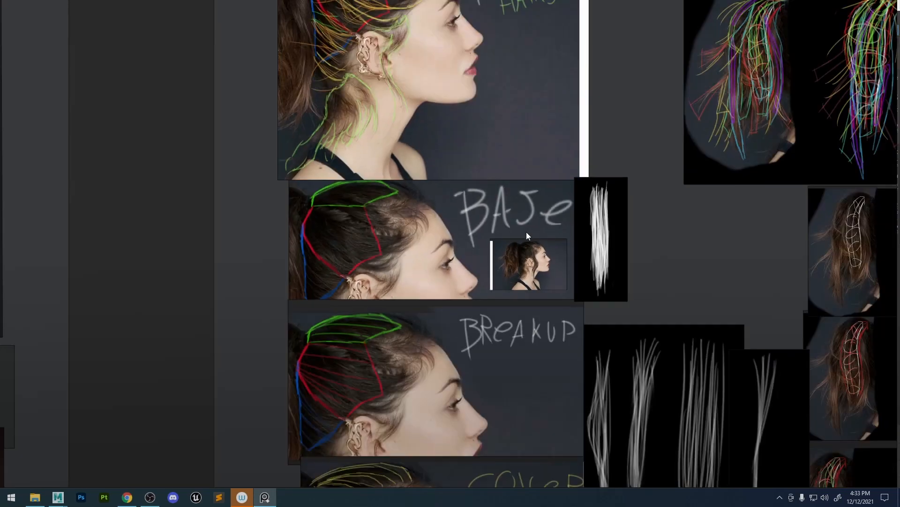
scroll(496, 305, "up", 3)
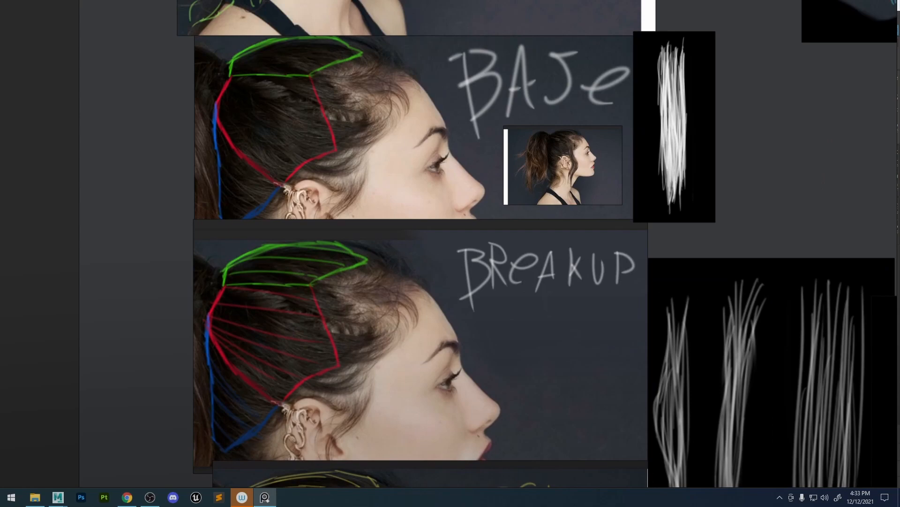
Examine how the BREAKUP paint-over subdivides the green, red and blue base regions with directional lines.
key("alt+Tab")
scroll(617, 240, "up", 3)
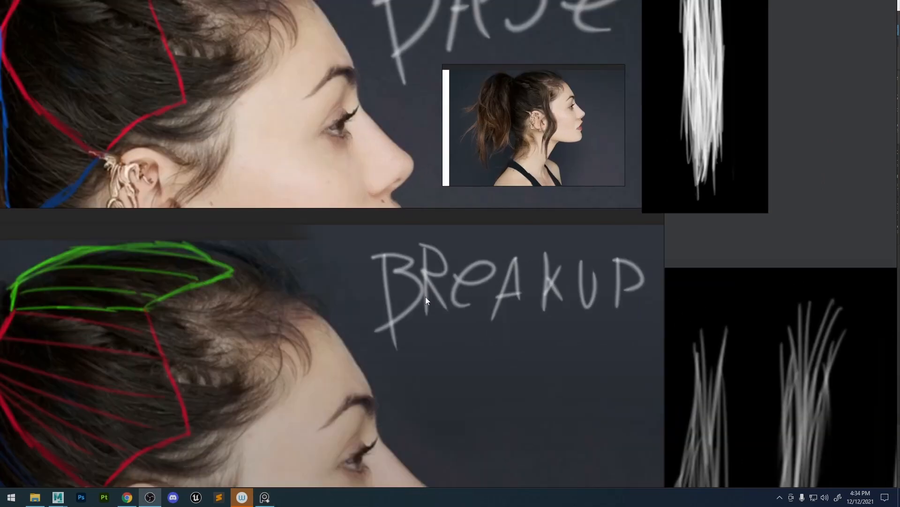
middle_click_drag(422, 299, 469, 262)
middle_click_drag(396, 284, 440, 234)
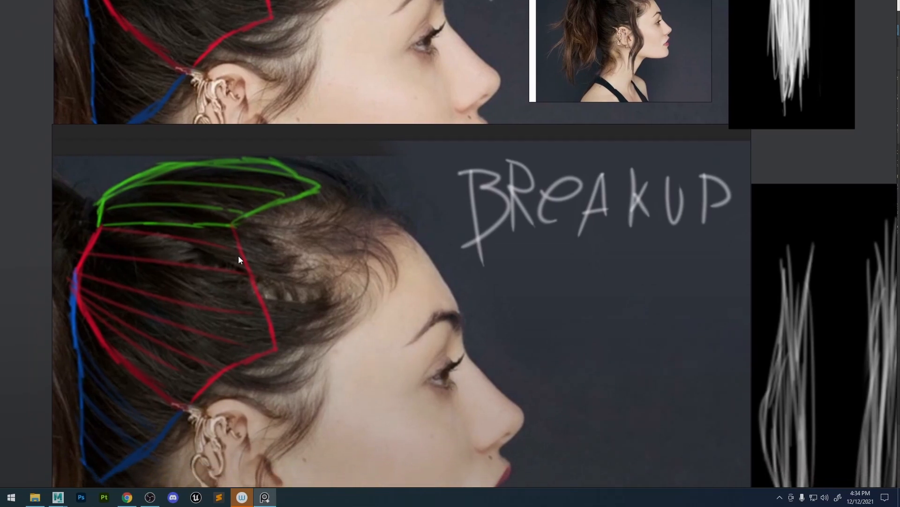
scroll(468, 235, "down", 3)
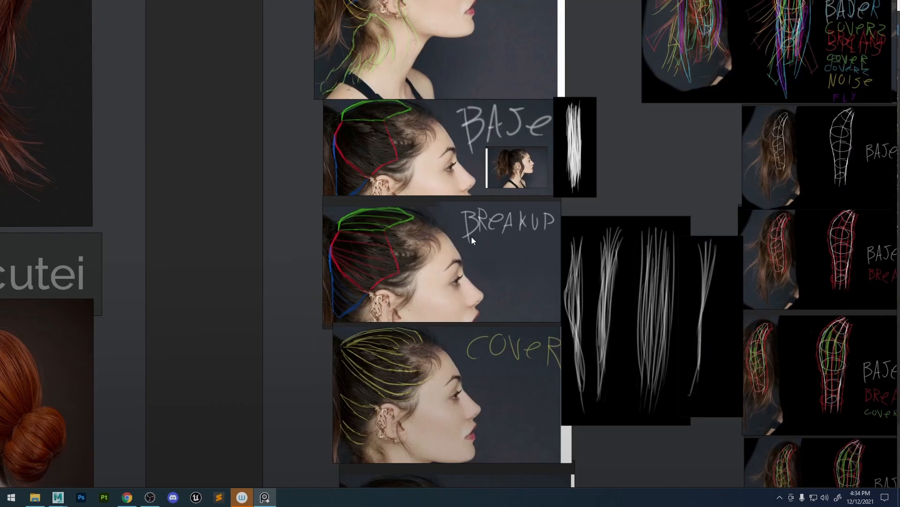
Compare the sparse hair-strand textures with the BREAKUP regions they are intended for.
scroll(630, 277, "up", 2)
middle_click_drag(606, 236, 569, 209)
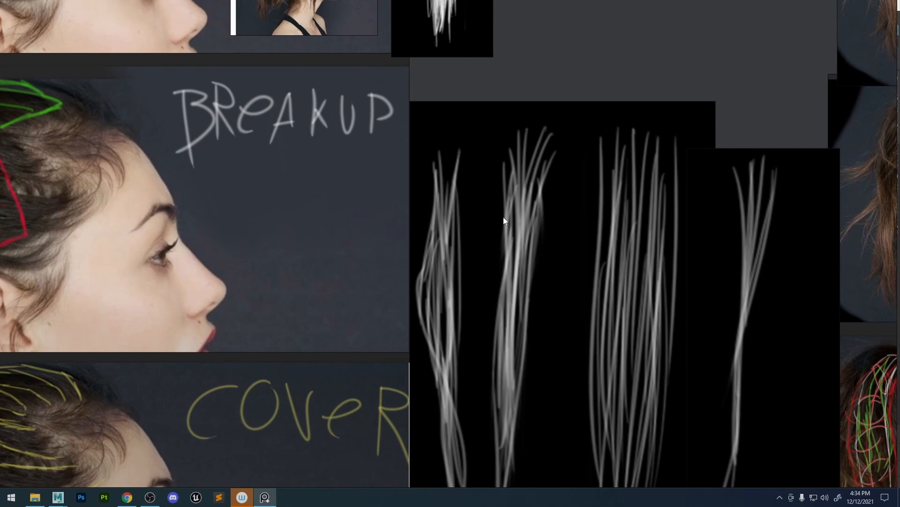
middle_click_drag(358, 242, 477, 244)
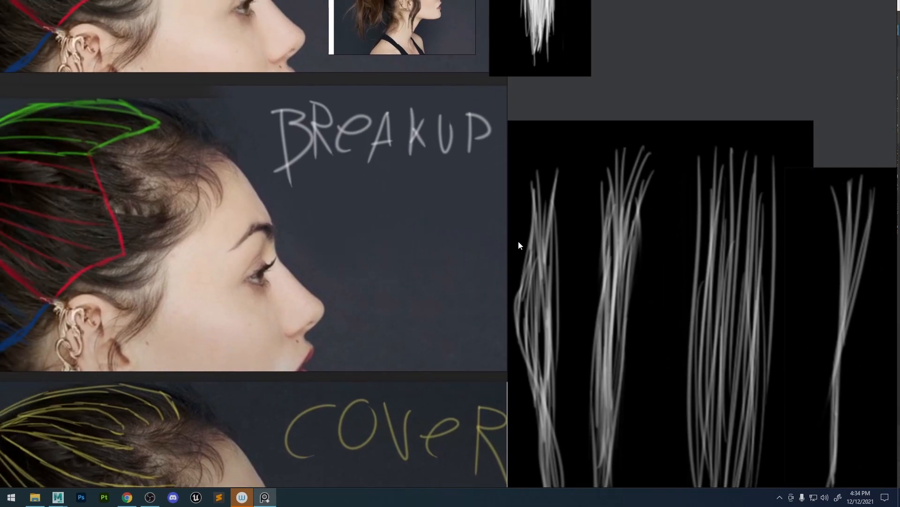
middle_click_drag(327, 216, 411, 292)
scroll(411, 292, "up", 1)
middle_click_drag(390, 232, 568, 246)
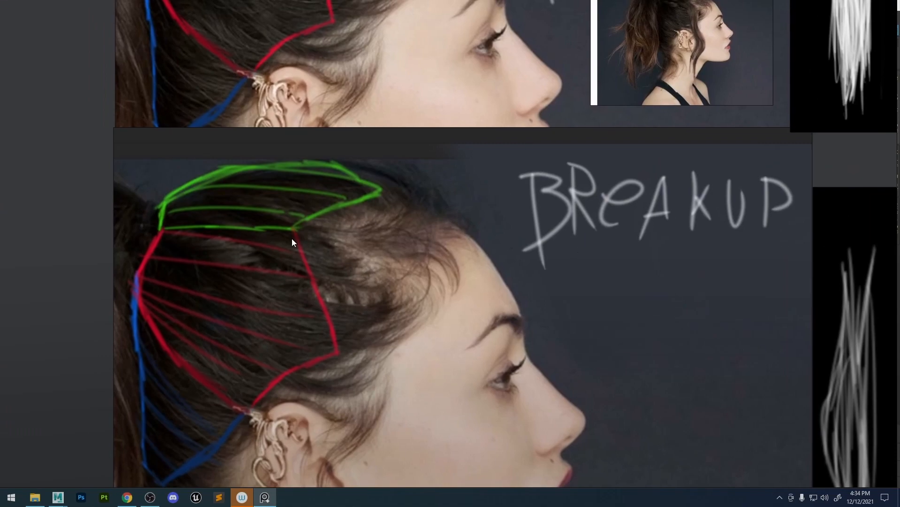
Review the BASE regions again and compare them with the BREAKUP layer that sits over them.
scroll(401, 206, "down", 3)
middle_click_drag(428, 139, 411, 250)
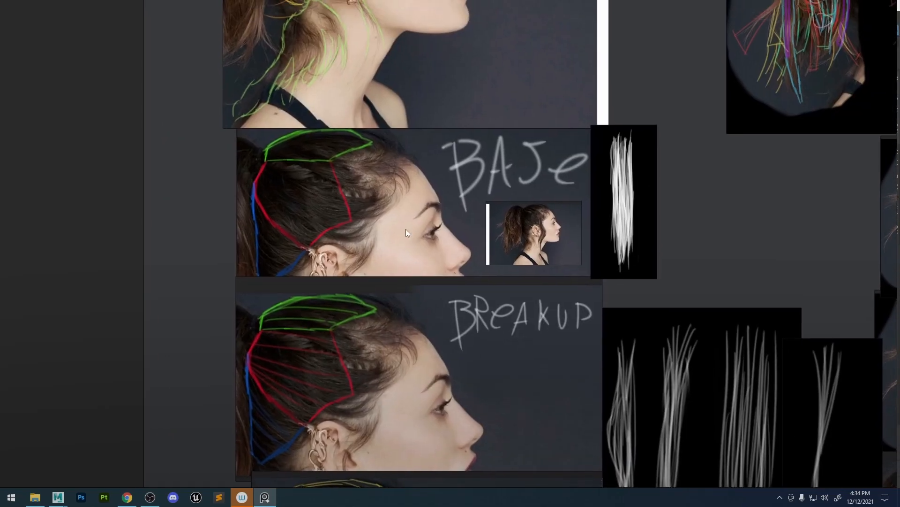
scroll(355, 175, "up", 4)
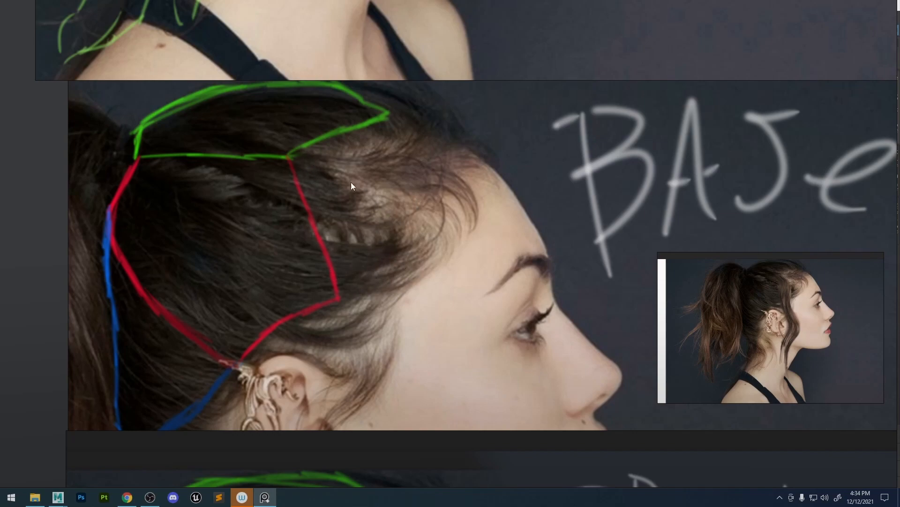
scroll(350, 249, "down", 3)
middle_click_drag(384, 299, 370, 128)
middle_click_drag(401, 318, 398, 220)
scroll(475, 293, "up", 3)
middle_click_drag(475, 296, 457, 229)
scroll(457, 225, "down", 4)
middle_click_drag(485, 156, 480, 169)
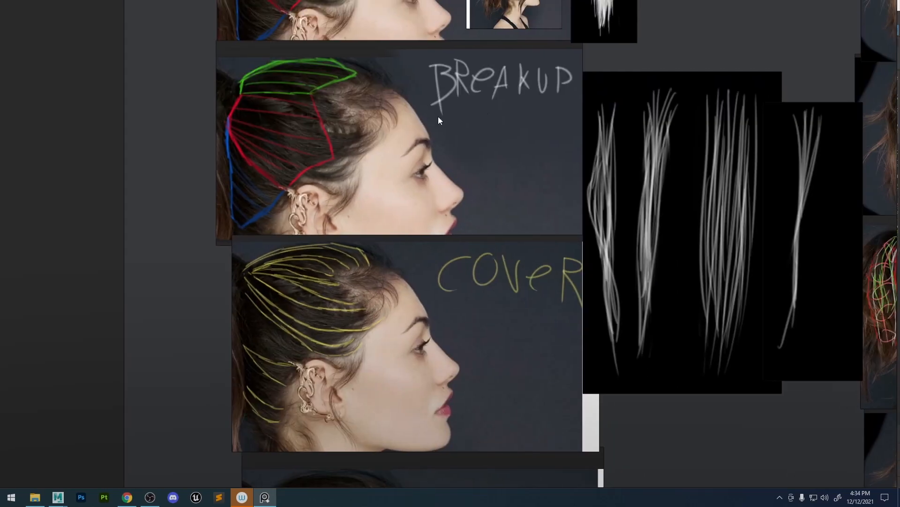
Examine the yellow strands of the COVER paint-over, following their flow from the hairline to the hair tie.
scroll(450, 306, "up", 2)
middle_click_drag(450, 306, 453, 295)
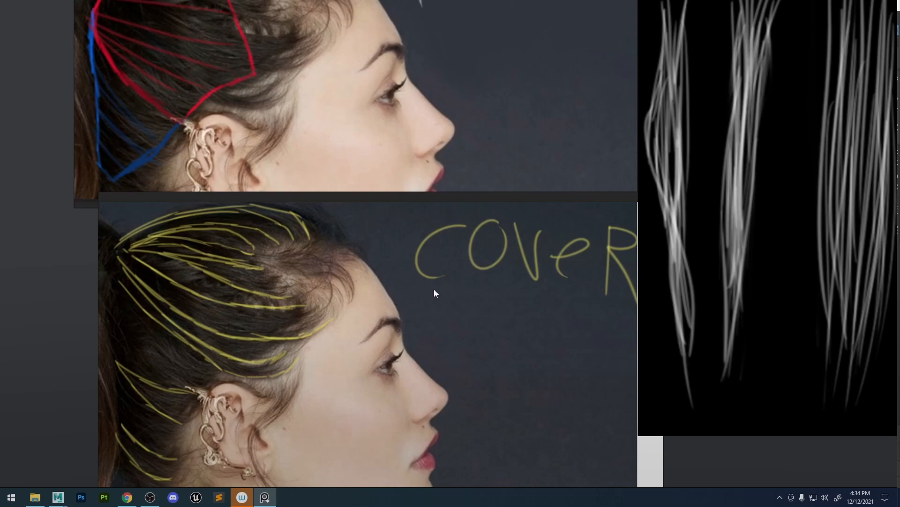
scroll(434, 294, "up", 3)
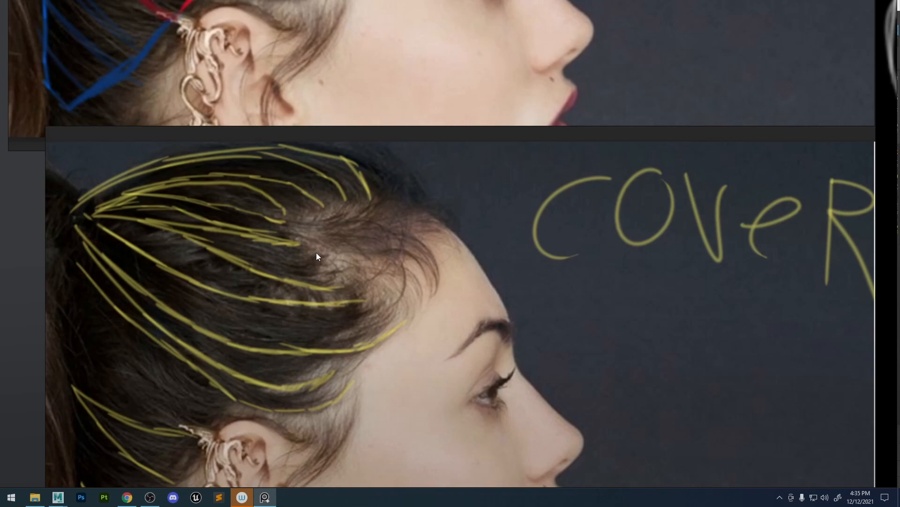
scroll(317, 258, "down", 5)
scroll(314, 253, "up", 3)
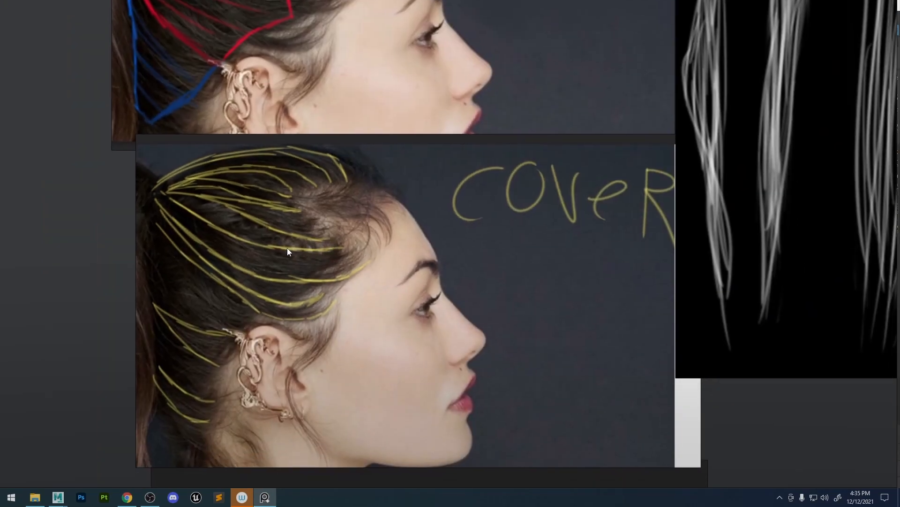
scroll(334, 253, "down", 5)
scroll(300, 258, "up", 6)
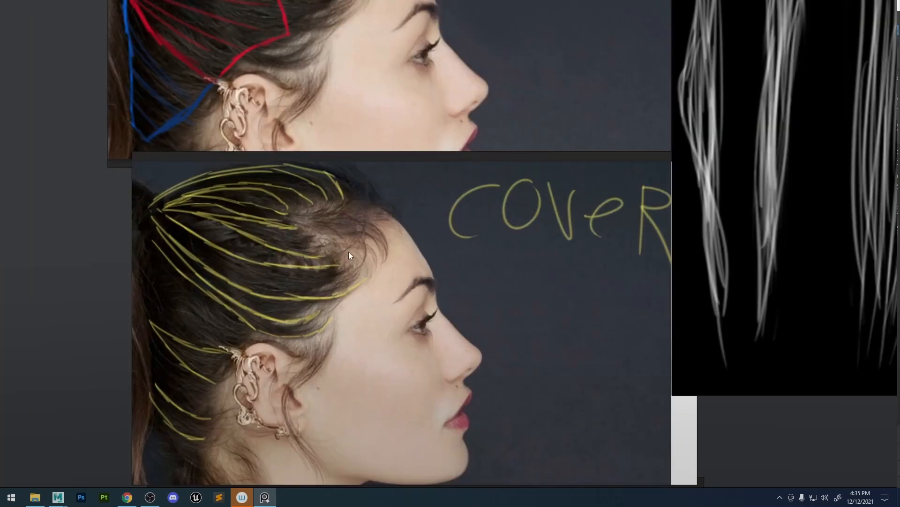
scroll(305, 245, "up", 4)
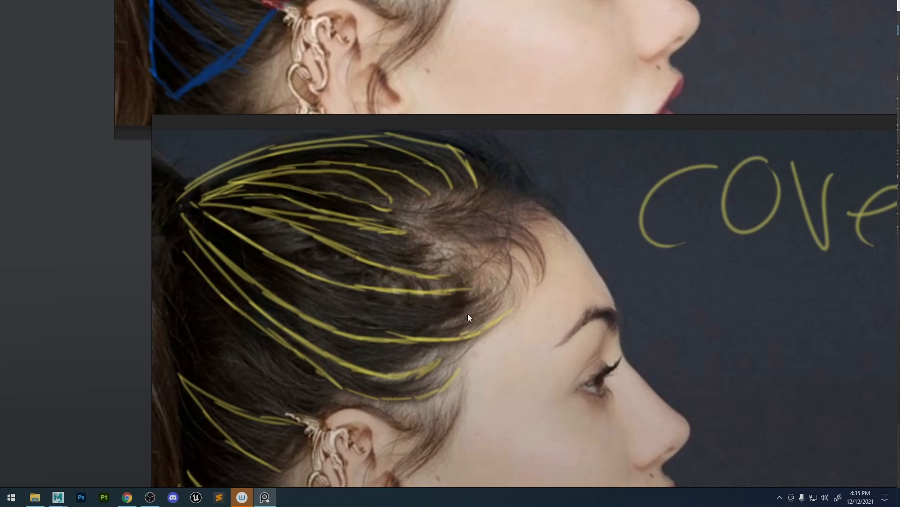
scroll(356, 275, "down", 3)
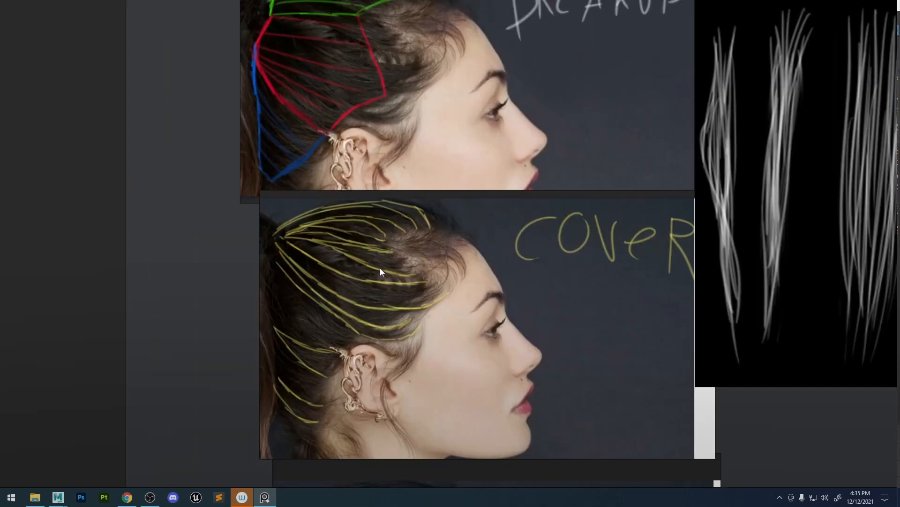
Examine the short green strands of the COVER 2 paint-over and compare them with the COVER layer.
scroll(504, 311, "down", 4)
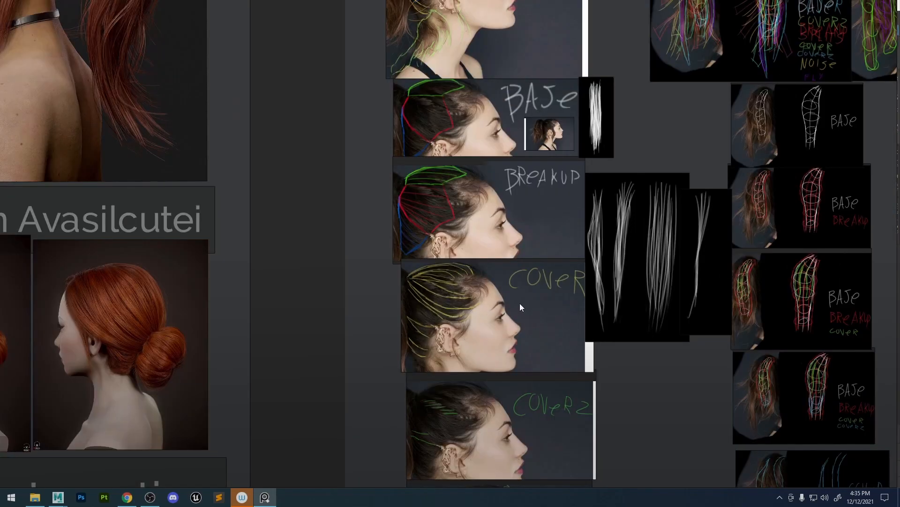
scroll(527, 328, "down", 2)
scroll(516, 357, "up", 8)
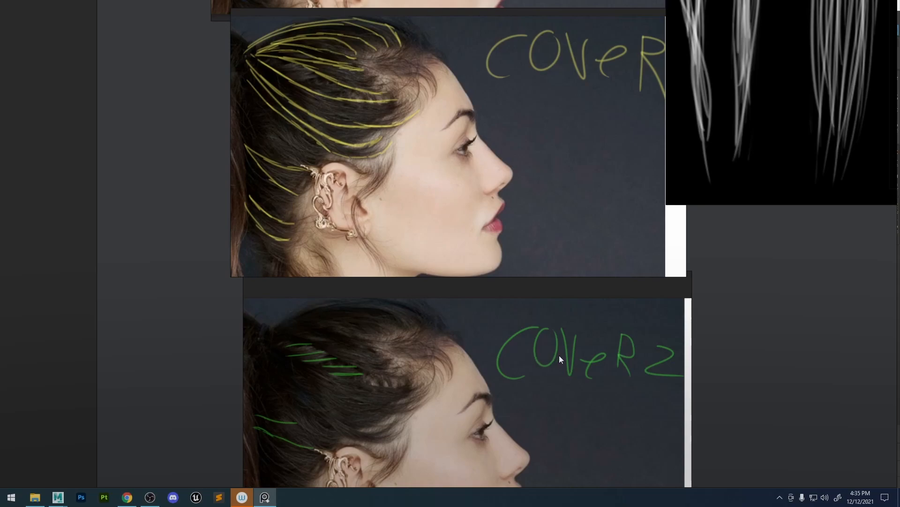
middle_click_drag(537, 371, 563, 326)
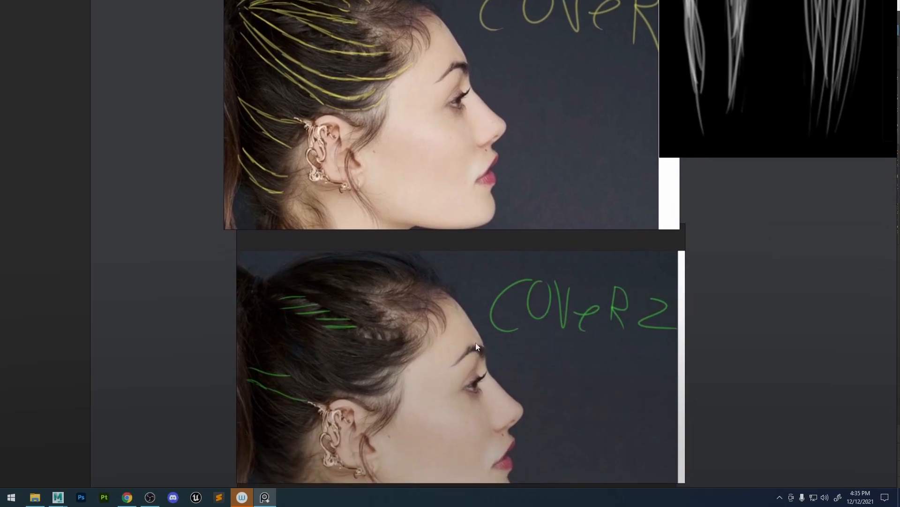
Inspect the inset ponytail photo in the BASE paint-over up close, focusing on strands between hairline and hair tie.
scroll(454, 303, "down", 3)
middle_click_drag(470, 251, 464, 391)
middle_click_drag(462, 243, 465, 441)
scroll(469, 437, "down", 1)
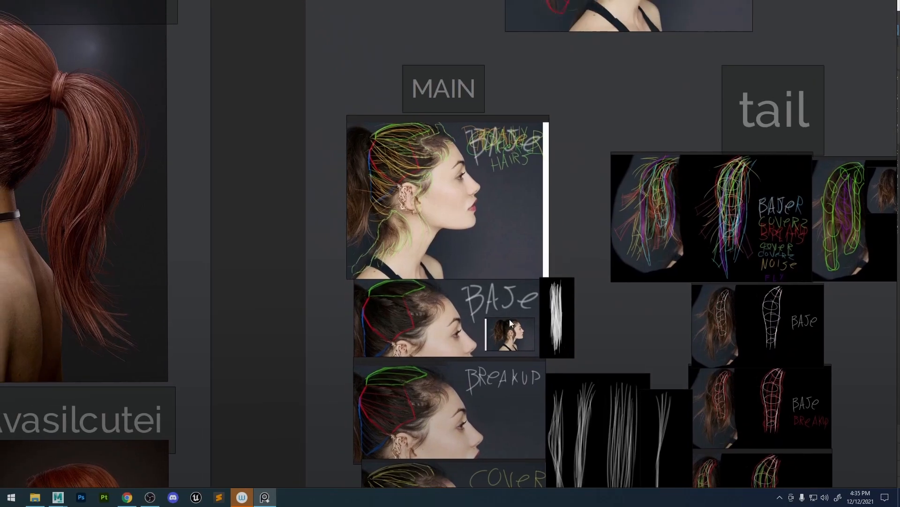
scroll(508, 316, "up", 10)
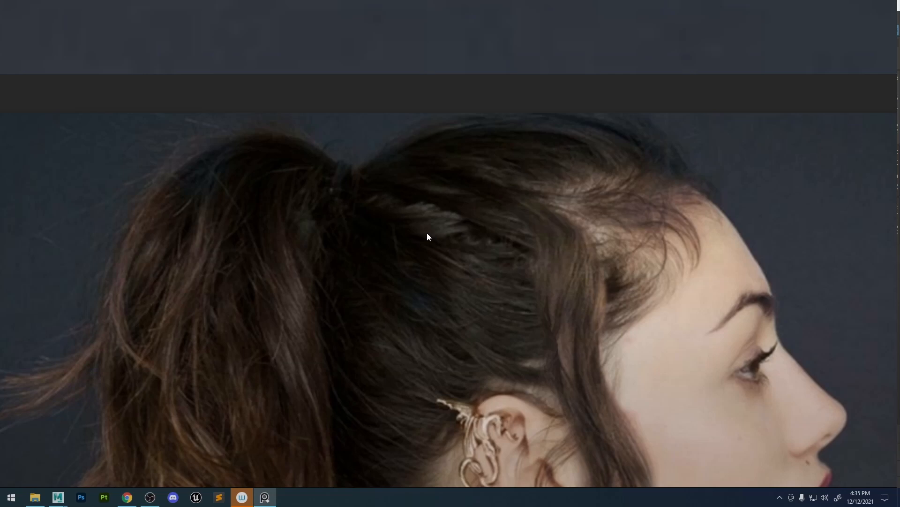
Review the MAIN column of layer paint-overs from BASE down past COVER 2 to BABY HAIRS.
scroll(469, 254, "down", 8)
scroll(475, 266, "down", 1)
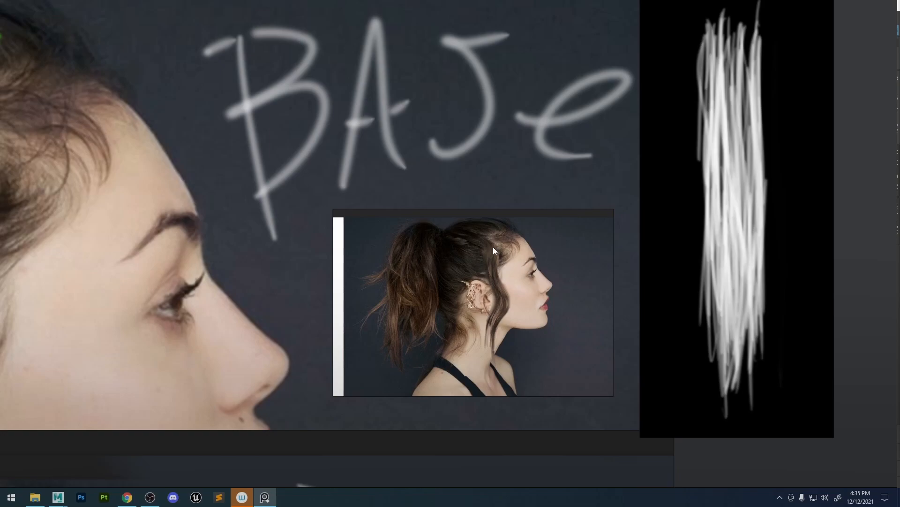
scroll(537, 267, "down", 5)
scroll(473, 250, "up", 6)
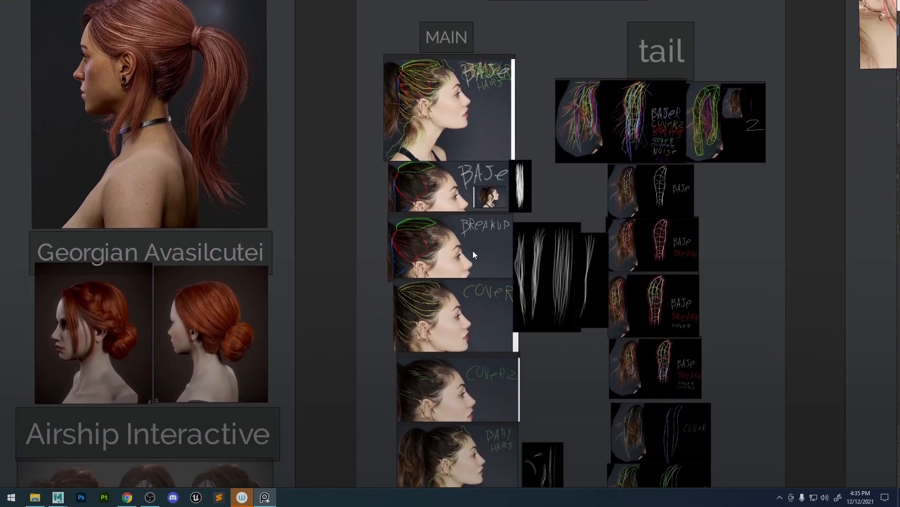
middle_click_drag(475, 398, 443, 293)
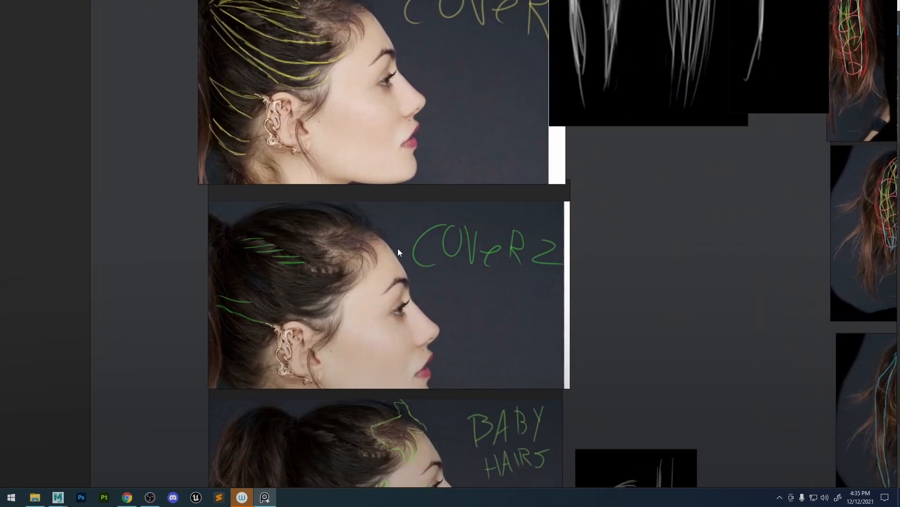
scroll(462, 253, "up", 3)
mouse_move(463, 254)
middle_mouse_down()
mouse_move(480, 275)
mouse_move(468, 246)
middle_mouse_up()
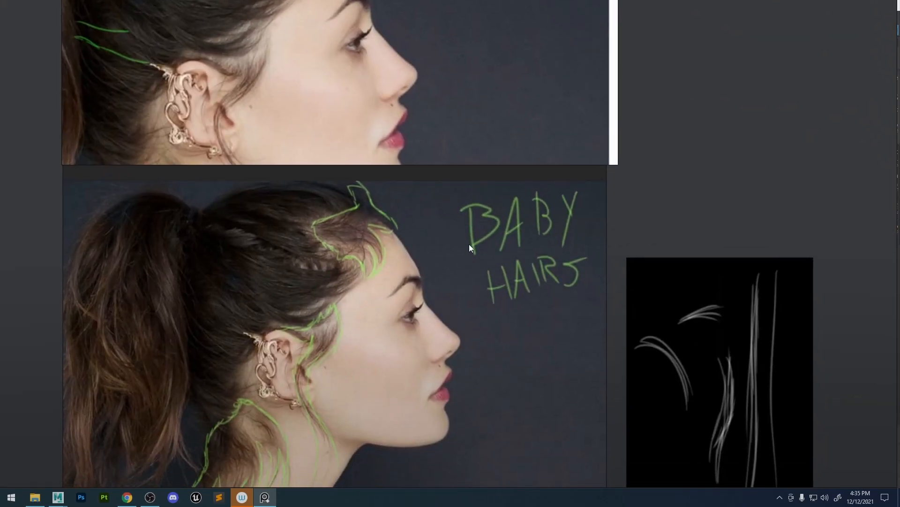
Examine the green BABY HAIRS outlines around forehead, temple and nape, and compare them with the strand sketches beside them.
scroll(308, 229, "up", 2)
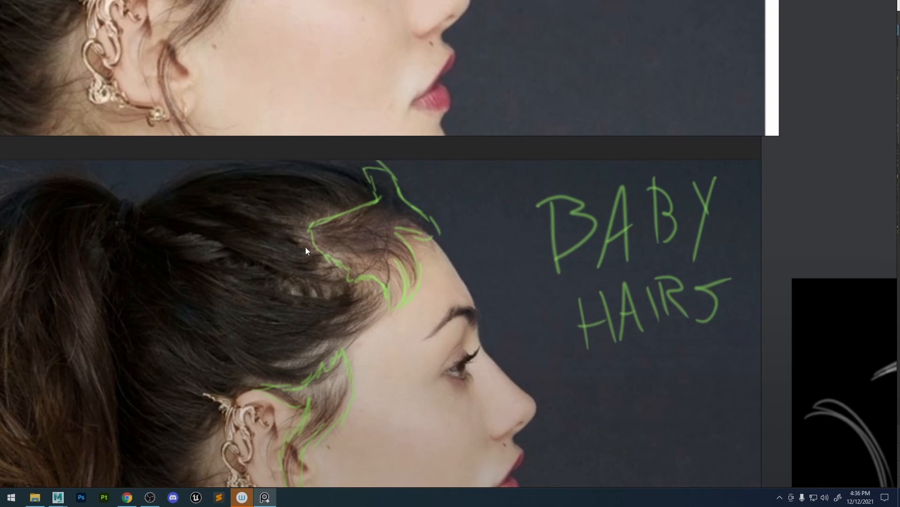
left_click(150, 498)
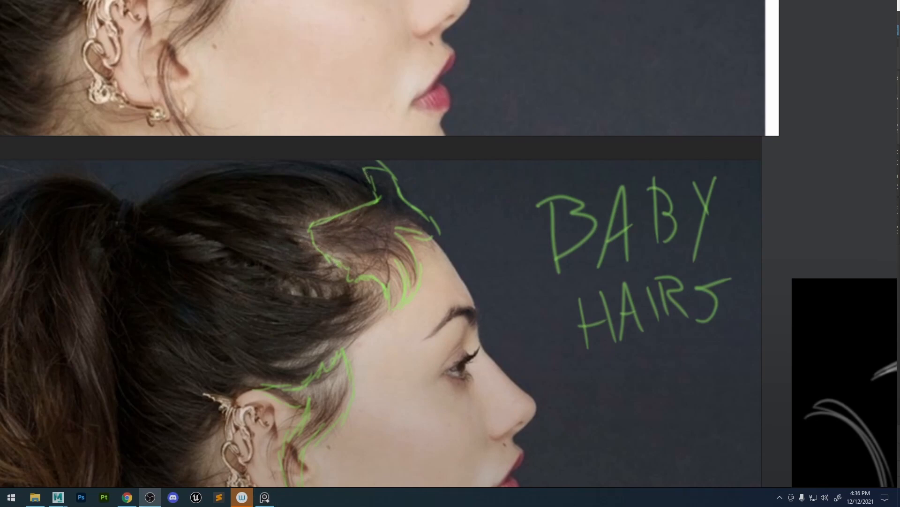
scroll(373, 270, "up", 1)
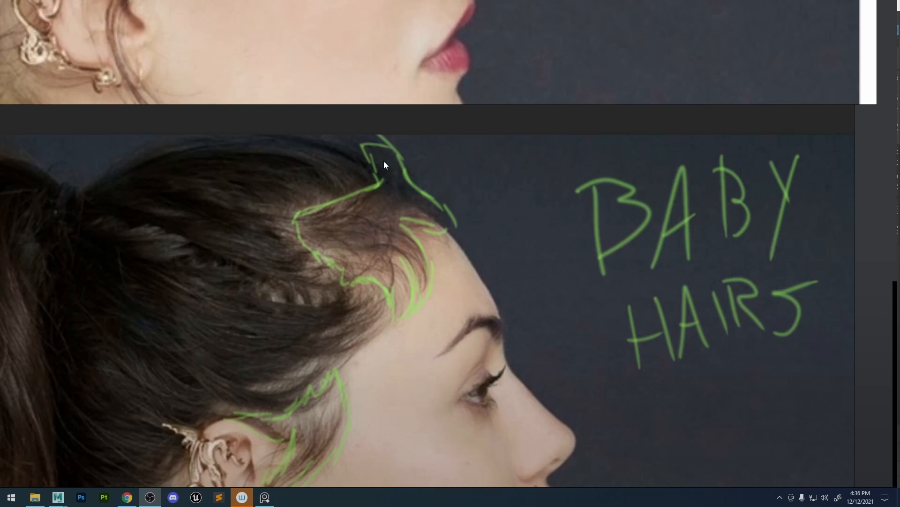
scroll(395, 302, "down", 2)
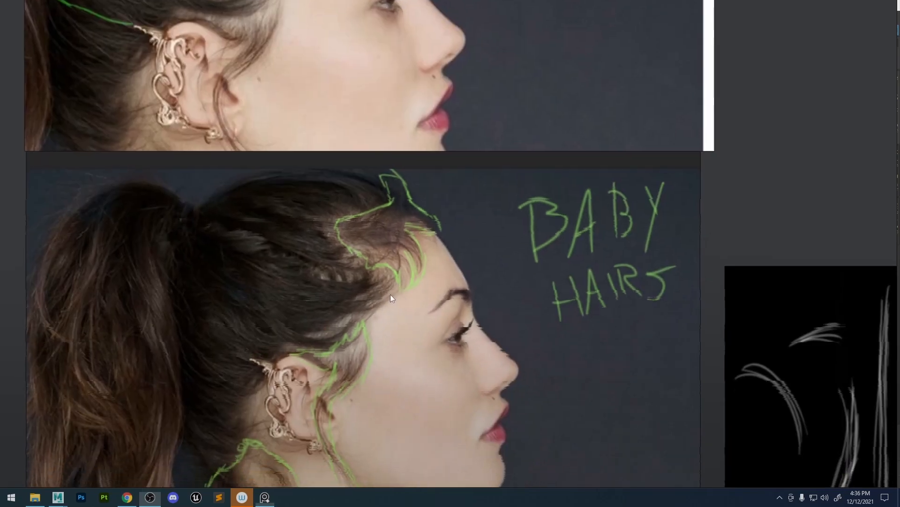
middle_click_drag(599, 313, 434, 261)
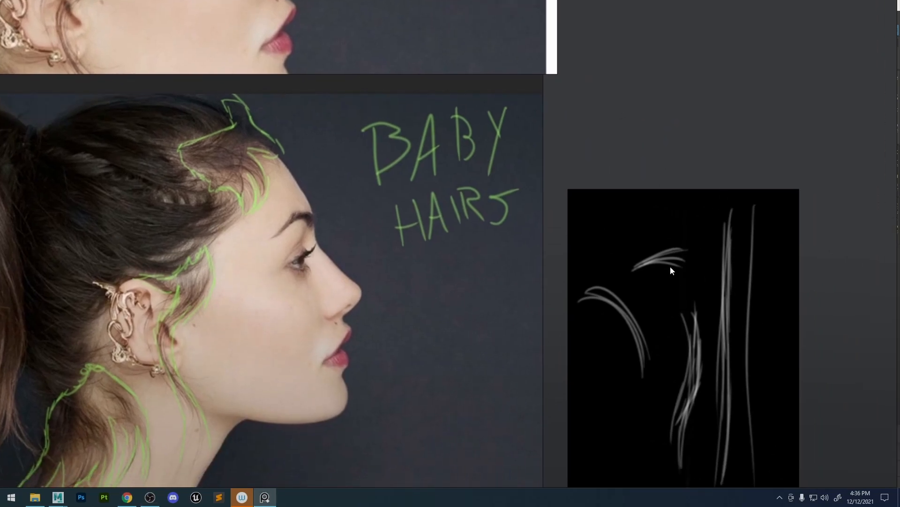
middle_click_drag(541, 285, 622, 210)
Examine the orange strands of the DETAIL paint-over and the strand sketch beside it.
scroll(312, 228, "down", 2)
mouse_move(312, 227)
middle_mouse_down()
mouse_move(322, 171)
mouse_move(379, 195)
middle_mouse_up()
mouse_move(473, 272)
middle_mouse_down()
mouse_move(464, 271)
mouse_move(499, 194)
middle_mouse_up()
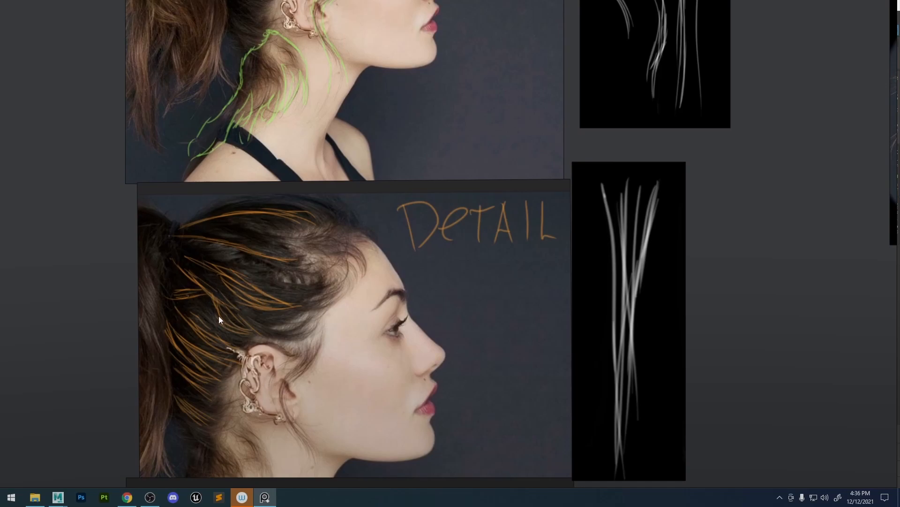
Return to the MAIN and tail overview and inspect the ponytail reference photo up close for fine strands behind the ear.
scroll(268, 319, "down", 5)
middle_click_drag(357, 181, 407, 408)
middle_click_drag(375, 199, 370, 429)
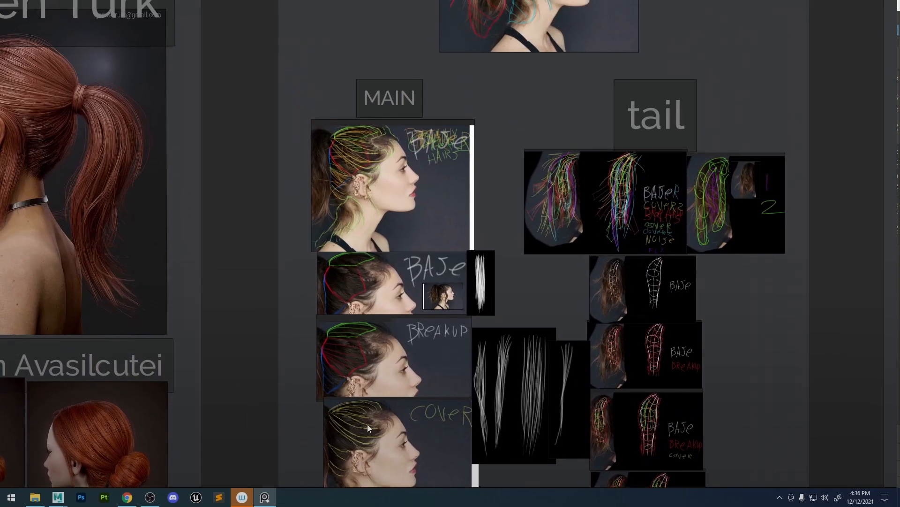
middle_click_drag(408, 207, 401, 387)
middle_click_drag(464, 426, 506, 327)
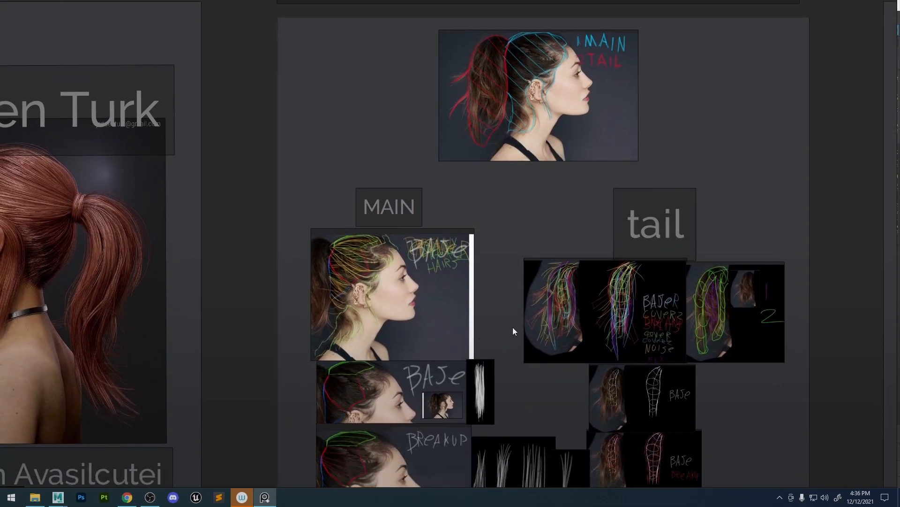
scroll(423, 403, "up", 10)
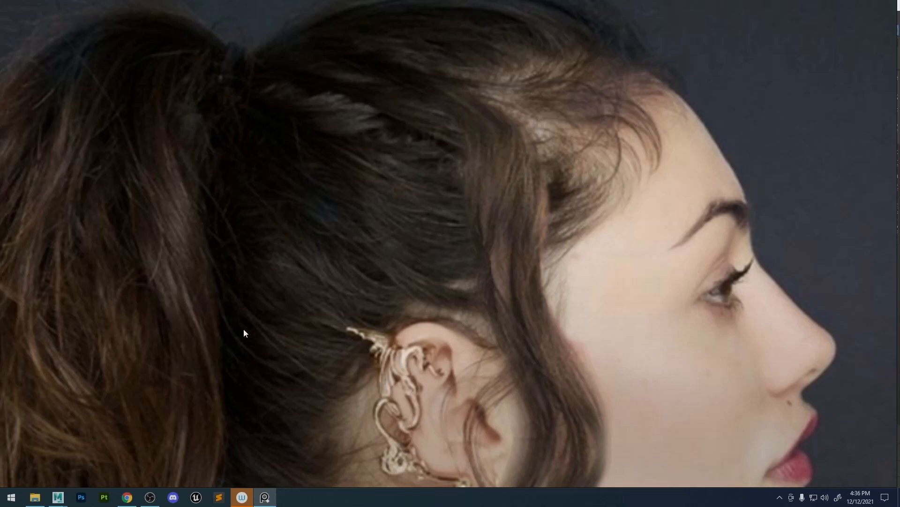
scroll(261, 305, "down", 15)
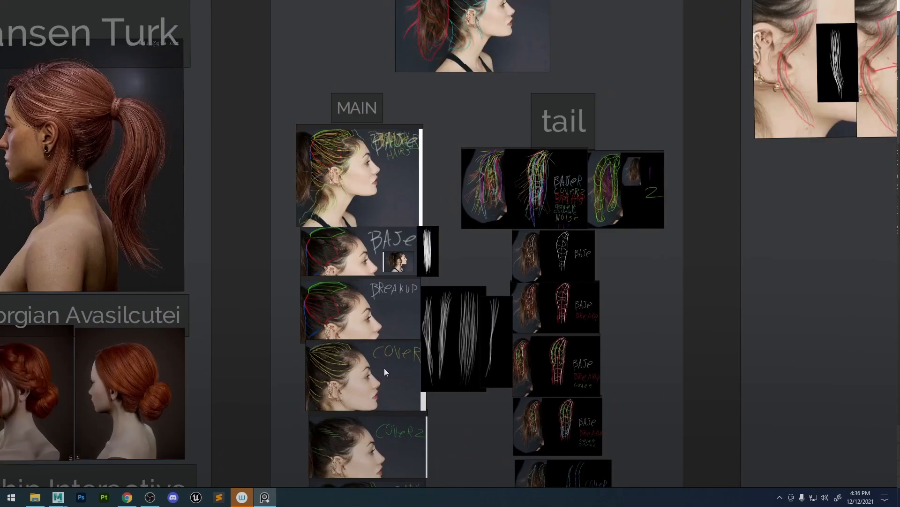
Examine the crossing orange strands of the NOISE paint-over with its strand sketch, and dismiss the desktop notification.
middle_click_drag(380, 462, 407, 280)
scroll(419, 376, "up", 7)
middle_click_drag(427, 481, 438, 273)
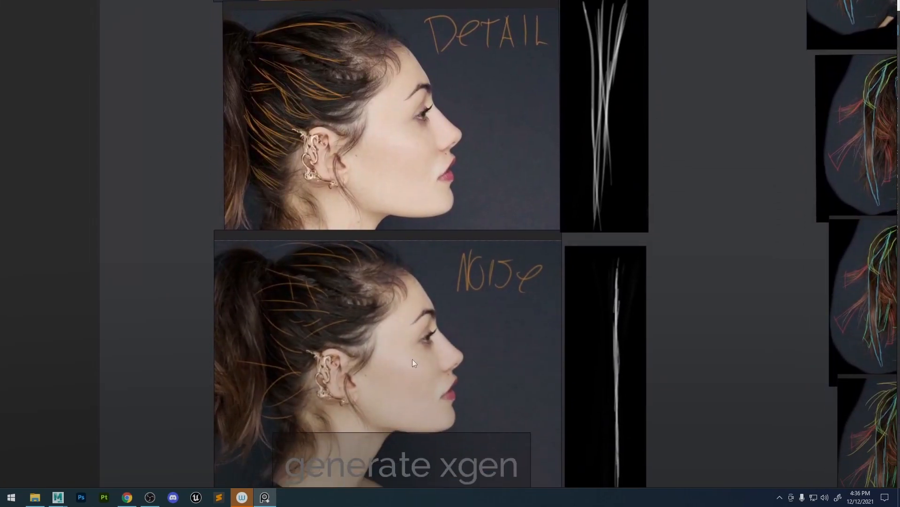
middle_click_drag(413, 359, 392, 313)
scroll(390, 305, "up", 2)
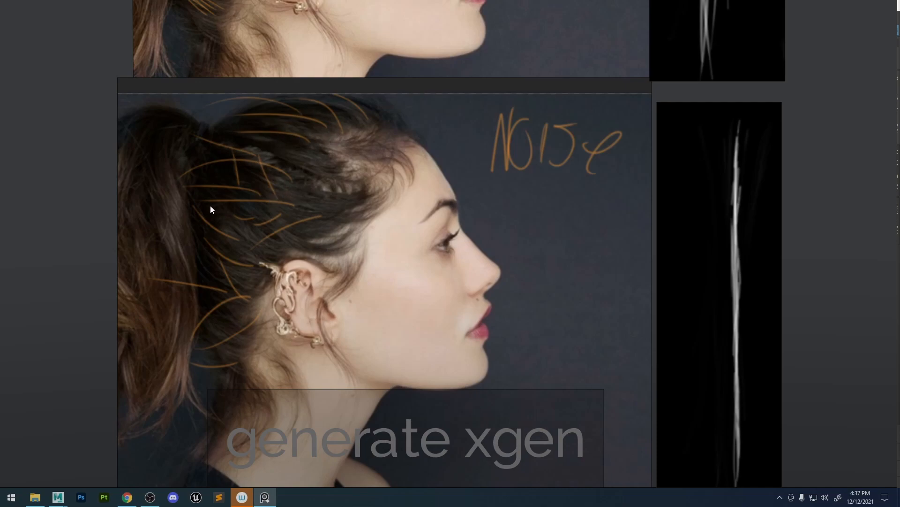
middle_click_drag(369, 239, 361, 224)
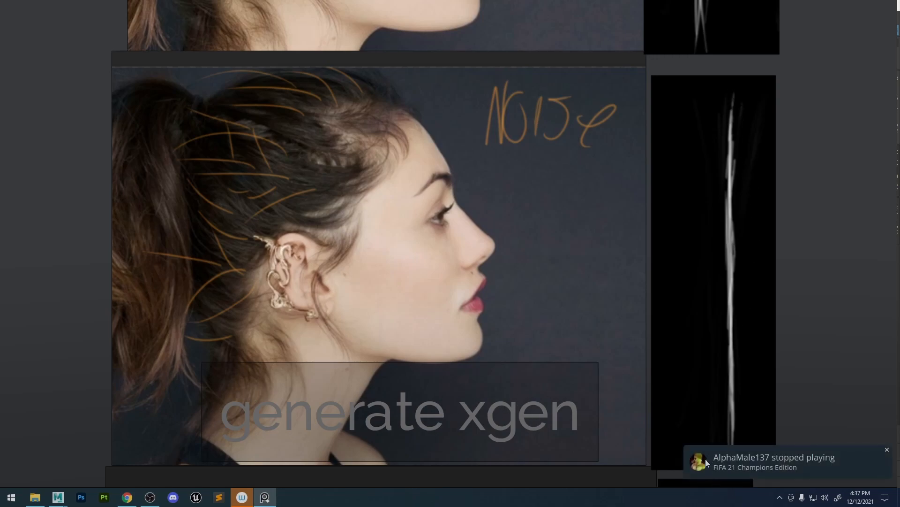
left_click(887, 449)
Examine the purple flyaway regions of the FLY paint-over and compare them with the loose strand sketch beside it.
scroll(699, 384, "down", 5)
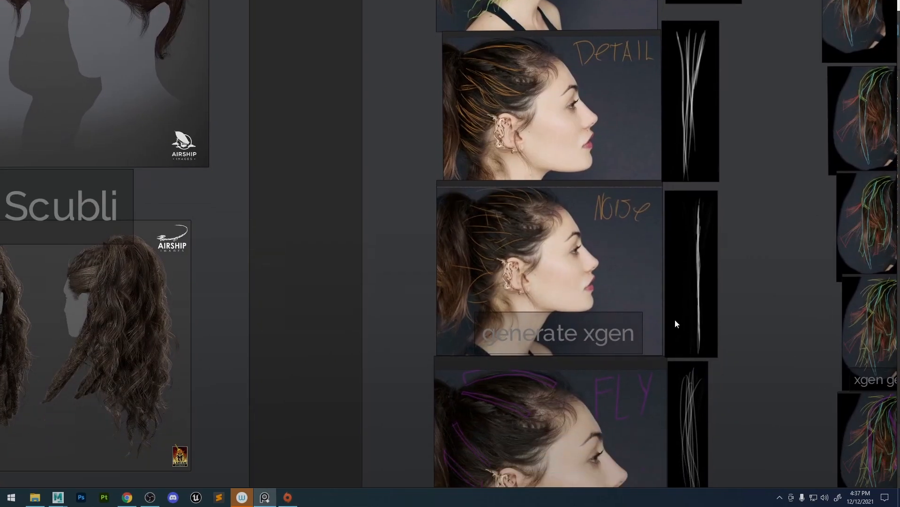
scroll(626, 293, "up", 5)
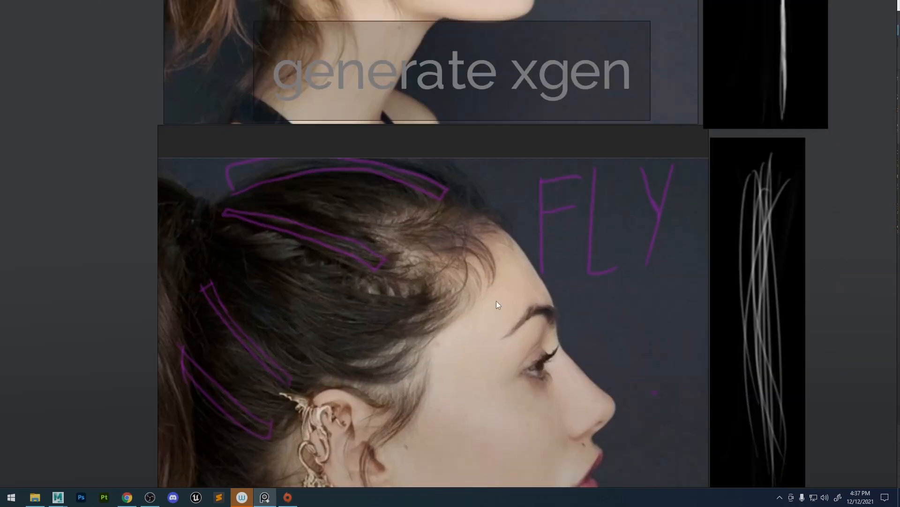
middle_click_drag(517, 299, 511, 280)
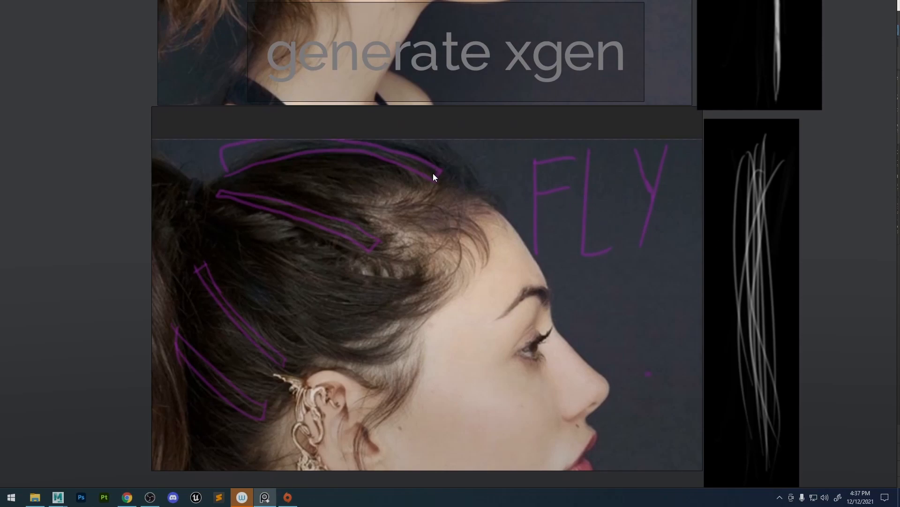
scroll(434, 161, "down", 5)
scroll(452, 144, "up", 5)
middle_click_drag(424, 342, 446, 168)
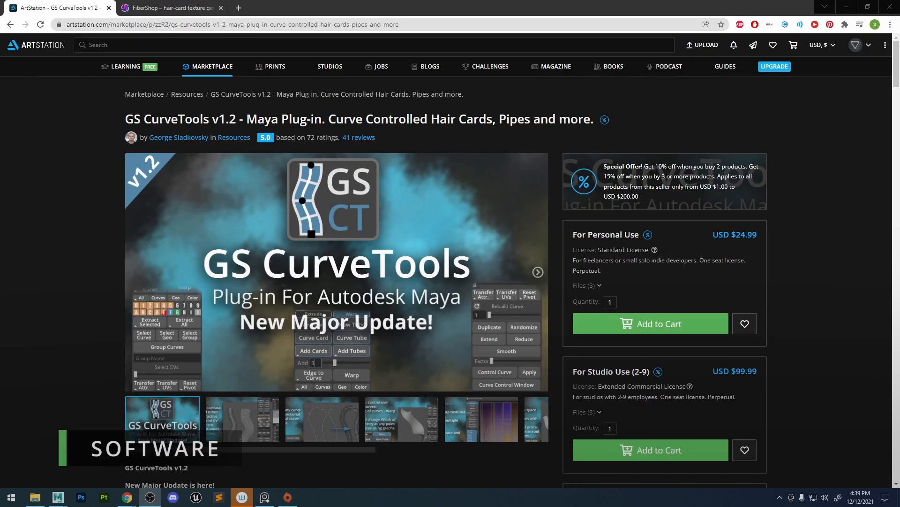
Look over the GS CurveTools v1.2 page on ArtStation in Chrome, and switch to the FiberShop hair-card texture page.
scroll(163, 300, "down", 1)
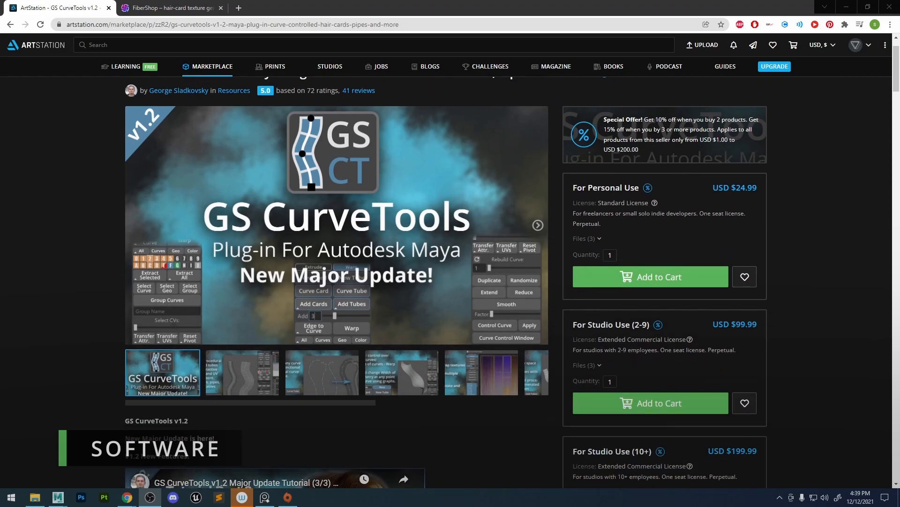
scroll(172, 320, "up", 1)
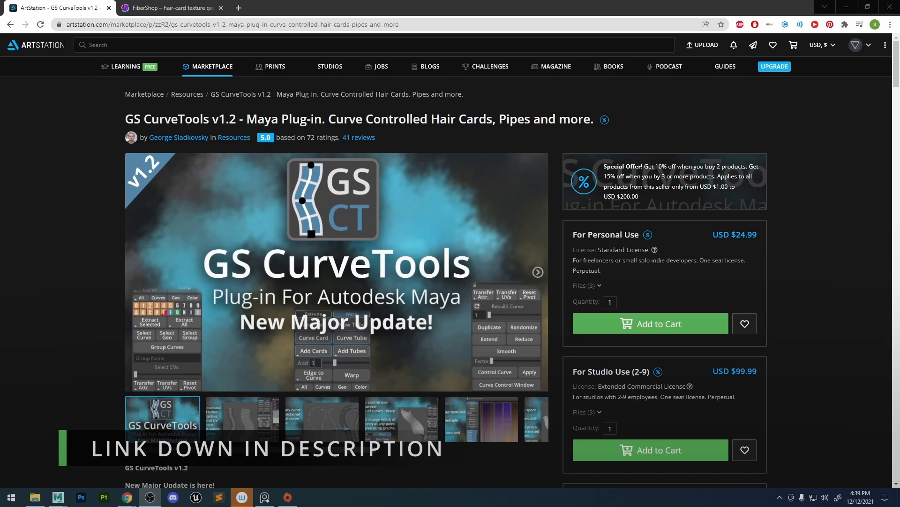
left_click(183, 8)
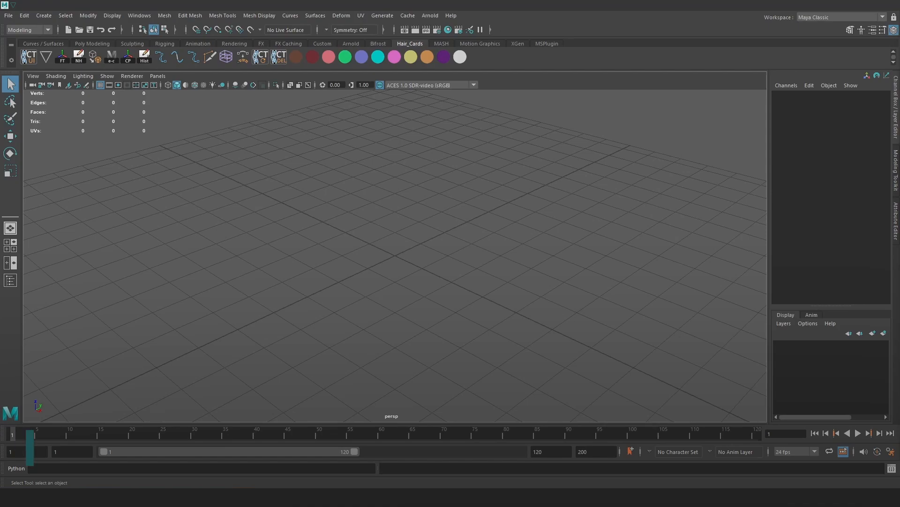
scroll(434, 185, "down", 10)
right_click_drag(496, 234, 482, 213, "alt")
middle_click_drag(482, 213, 466, 219, "alt")
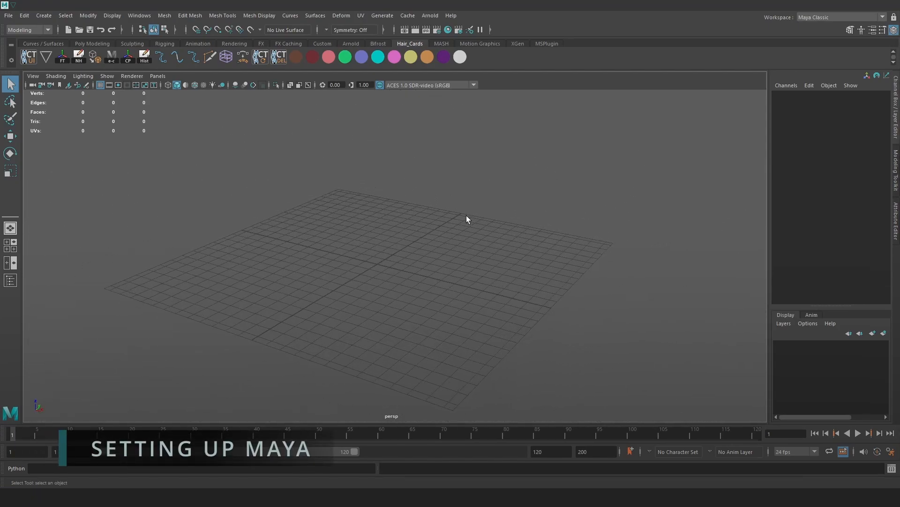
right_click_drag(466, 219, 516, 250, "alt")
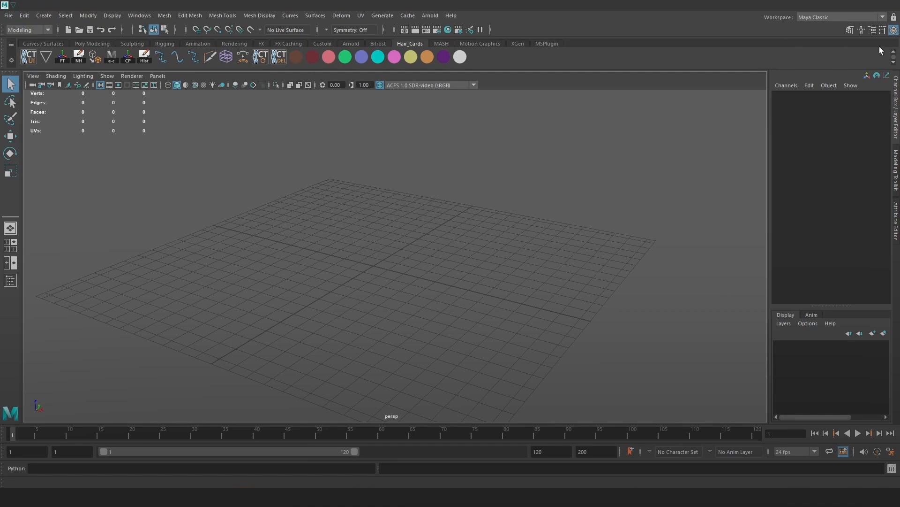
left_click_drag(321, 231, 462, 197, "alt")
right_click_drag(462, 197, 504, 225, "alt")
middle_click_drag(364, 155, 457, 183, "alt")
right_click_drag(457, 183, 502, 232, "alt")
middle_click_drag(502, 231, 494, 193, "alt")
right_click_drag(494, 193, 533, 225, "alt")
In Maya, open GS CurveTools, dock it beside the viewport, and show the Outliner next to it.
left_click(29, 57)
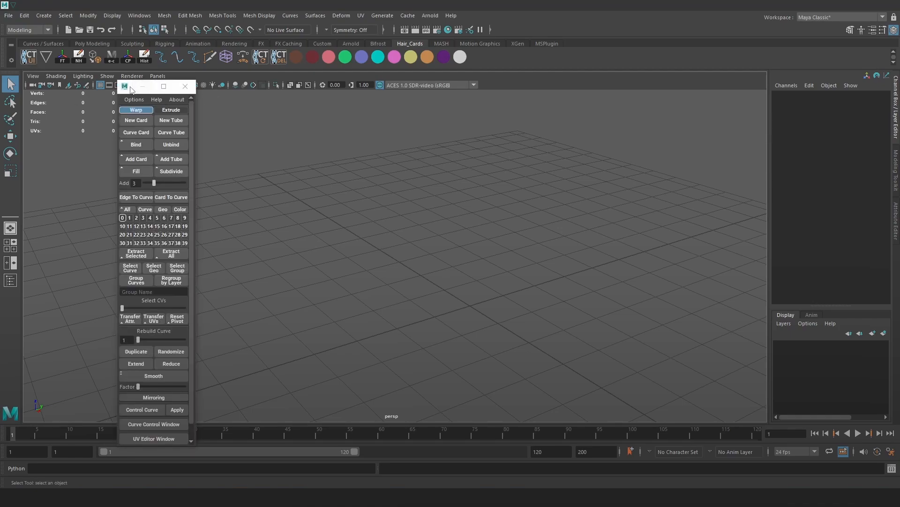
left_click_drag(138, 88, 26, 122)
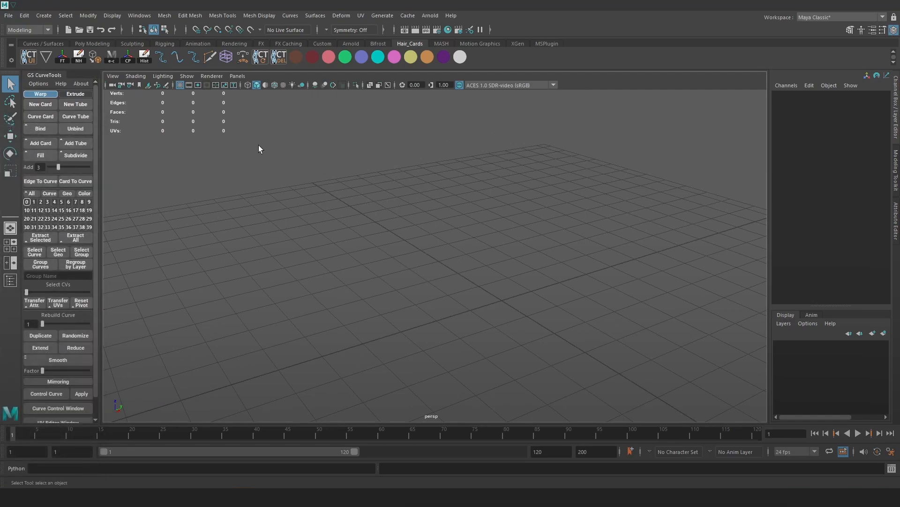
left_click(10, 280)
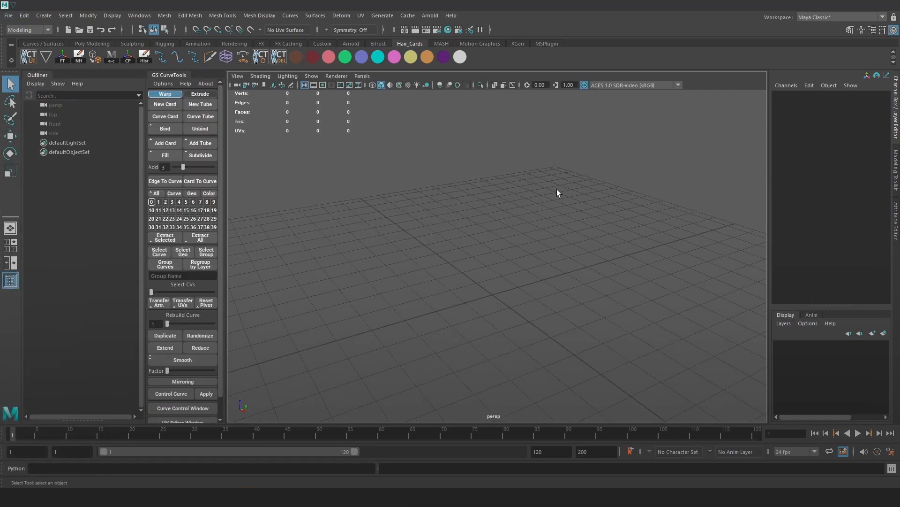
Undock and close the Time Slider and the Range Slider to free space for the viewport.
left_click_drag(4, 436, 137, 333)
left_click_drag(671, 318, 580, 310)
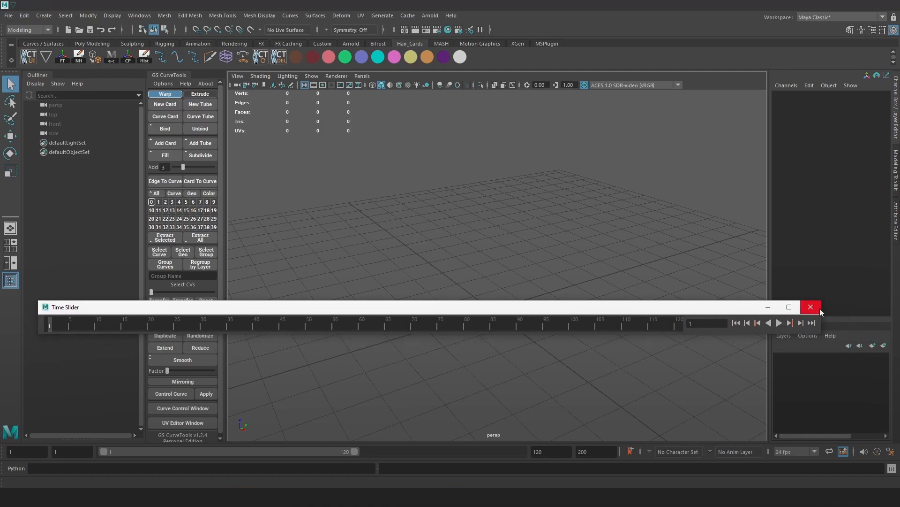
left_click(817, 308)
left_click_drag(3, 454, 169, 364)
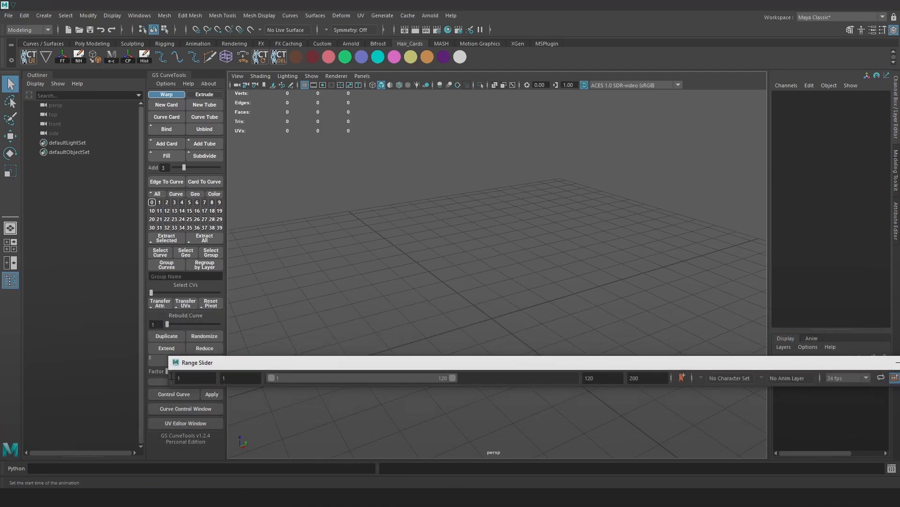
left_click_drag(639, 366, 472, 358)
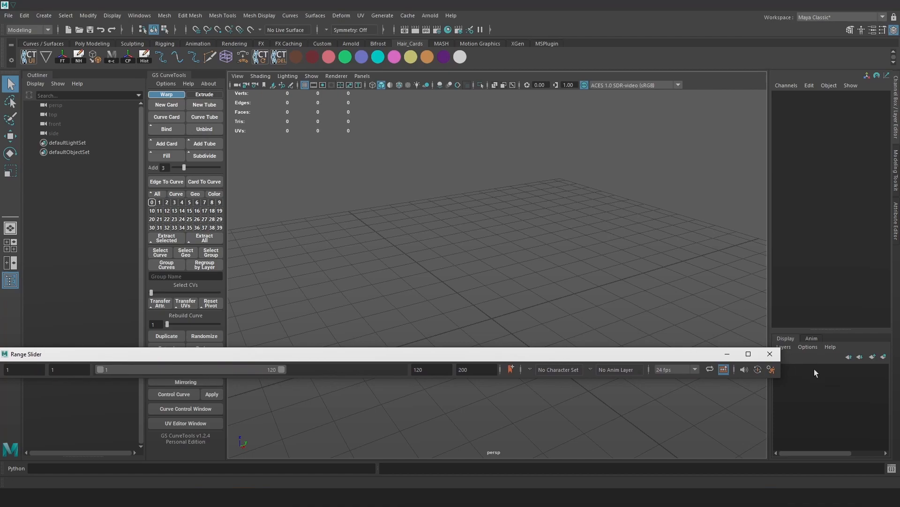
left_click(770, 354)
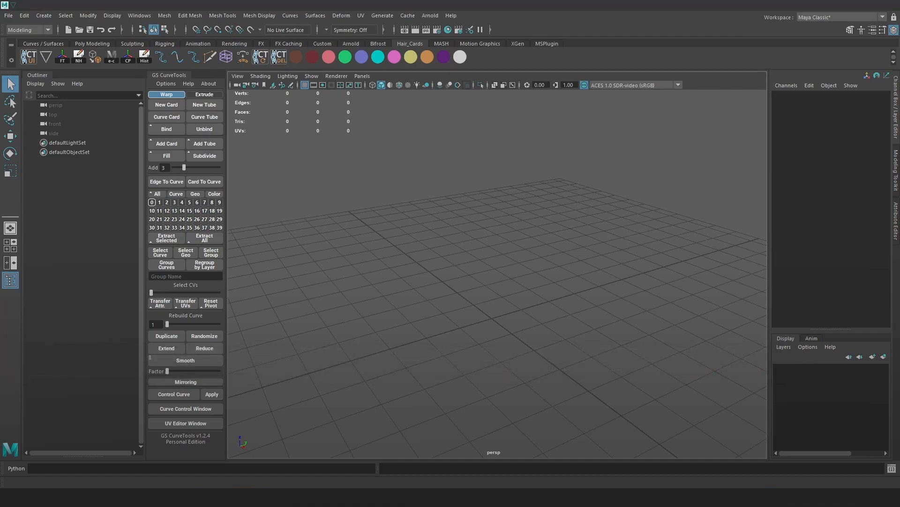
Open the Trigon Hair tool window and place it over the viewport.
left_click(28, 56)
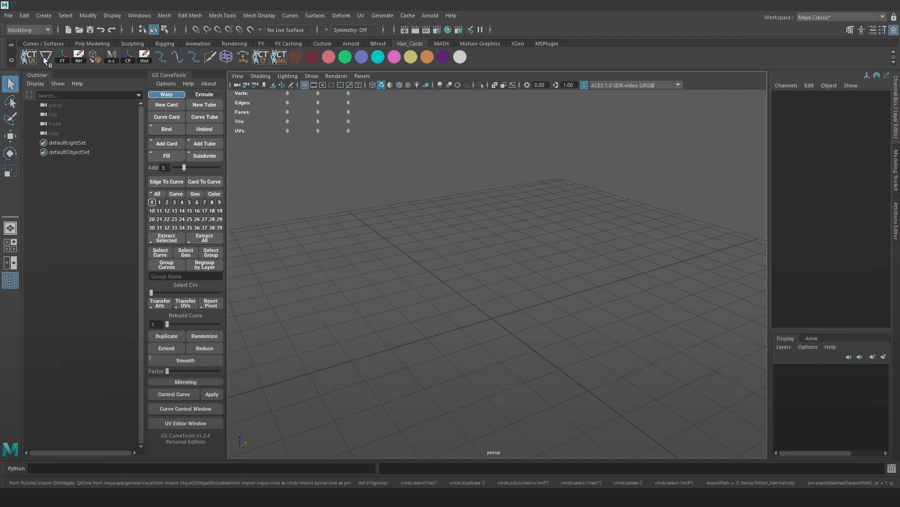
left_click(124, 89)
left_click(338, 205)
left_click(151, 88)
left_click_drag(150, 88, 488, 138)
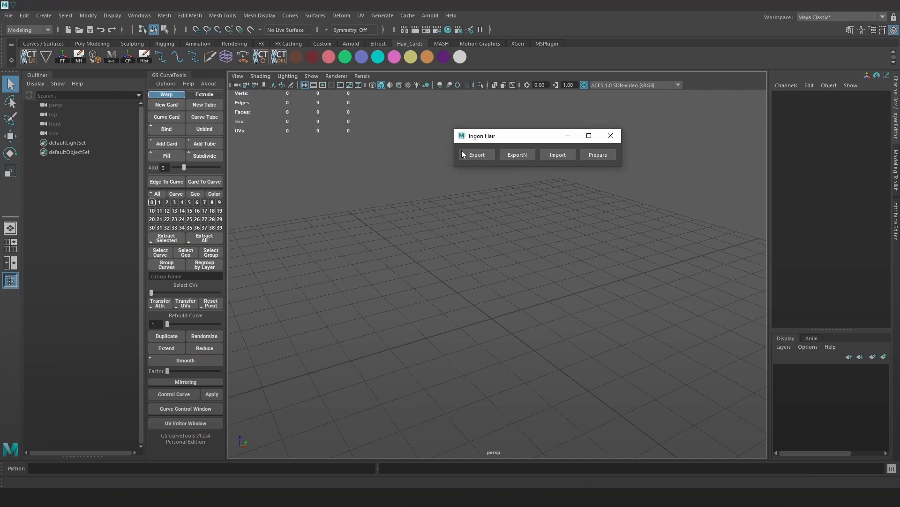
Open the GS Curve Control window, dock it beside the GS CurveTools panel, and dock the Trigon Hair window beneath it.
left_click(191, 407)
left_click(123, 89)
left_click(250, 138)
left_click_drag(146, 89, 228, 160)
left_click_drag(481, 137, 315, 457)
left_click_drag(295, 355, 310, 444)
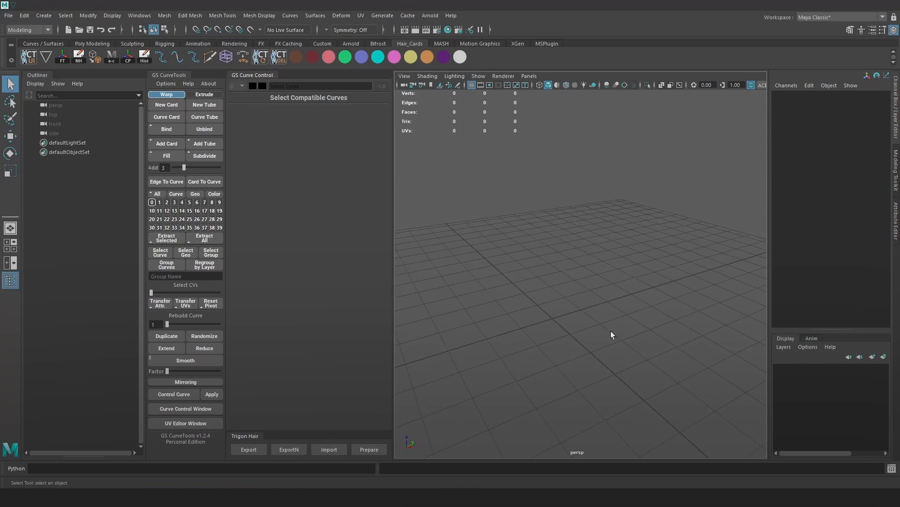
Undock and close the Trigon Hair window, and try to launch its script again.
left_click_drag(239, 436, 525, 300)
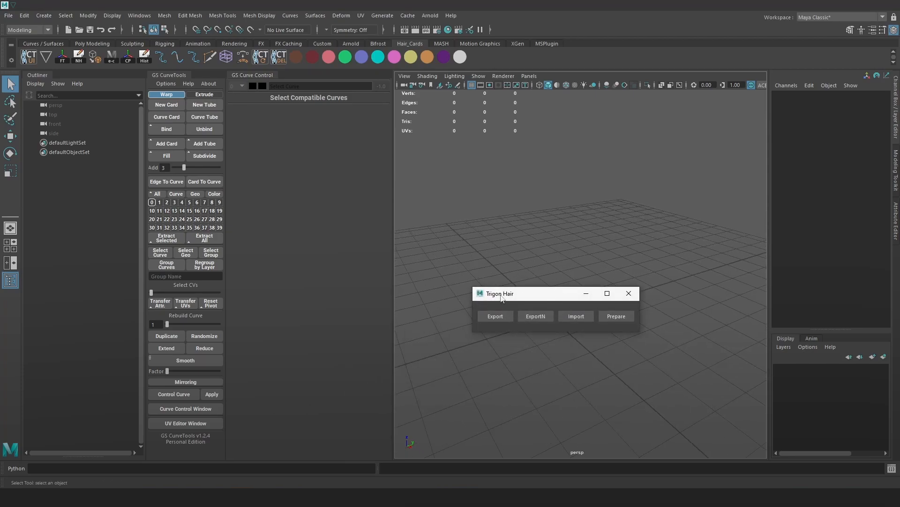
left_click(628, 293)
left_click(50, 58)
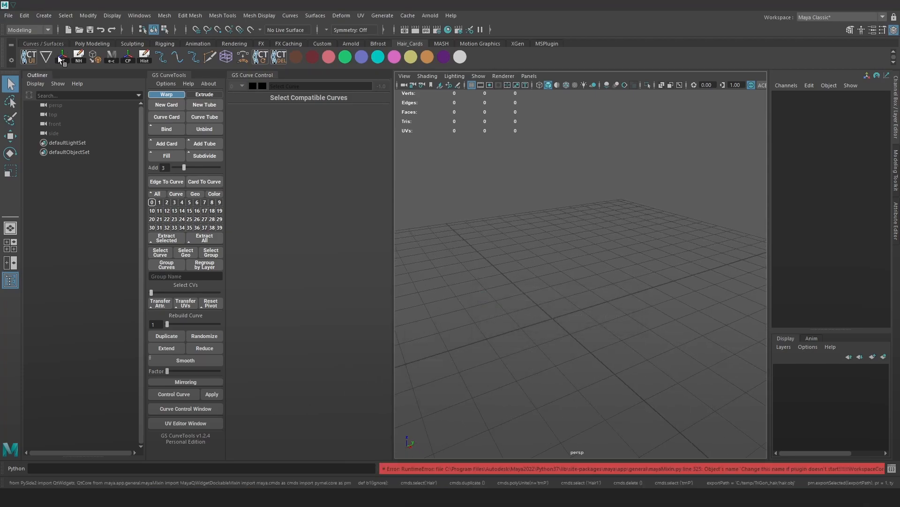
Open the Trigon Hair shelf script and locate the window's object name in the MyDockableWindow class.
right_click_drag(500, 308, 502, 303, "alt")
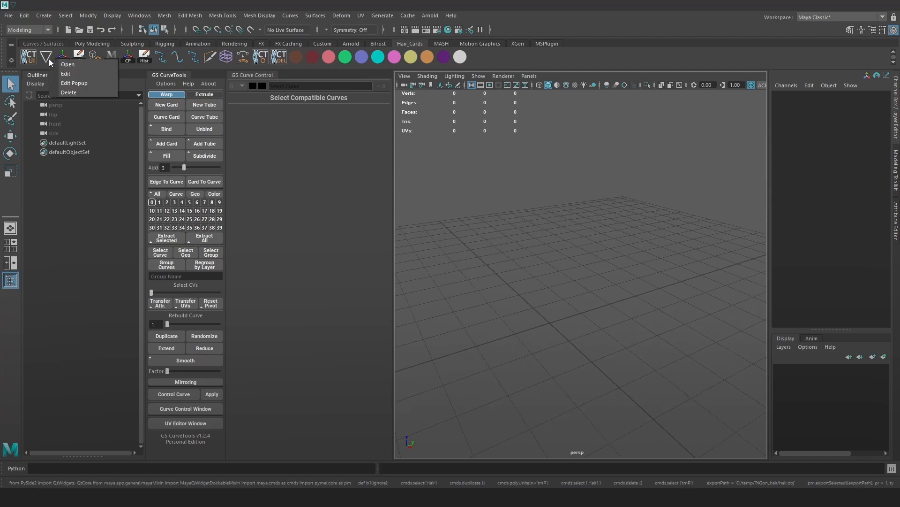
left_click_drag(899, 64, 494, 34)
left_click_drag(709, 165, 712, 505)
scroll(343, 306, "down", 6)
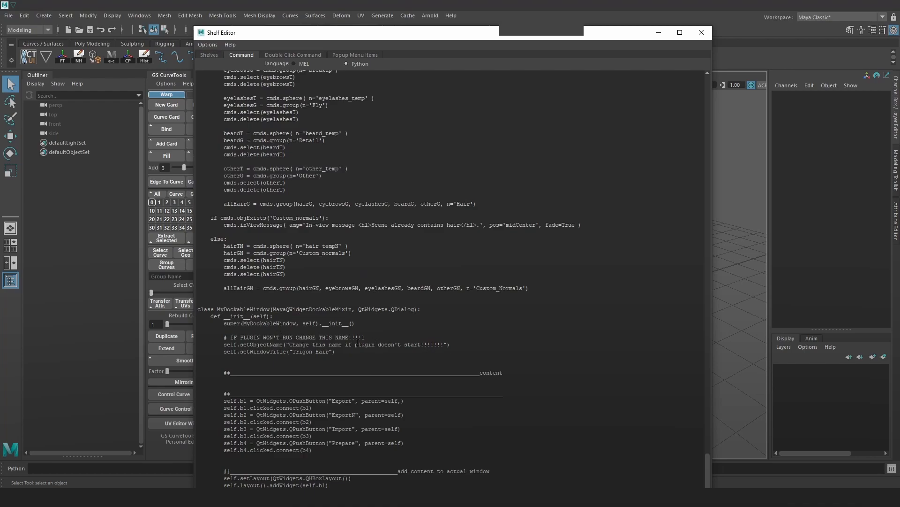
left_click_drag(287, 344, 424, 346)
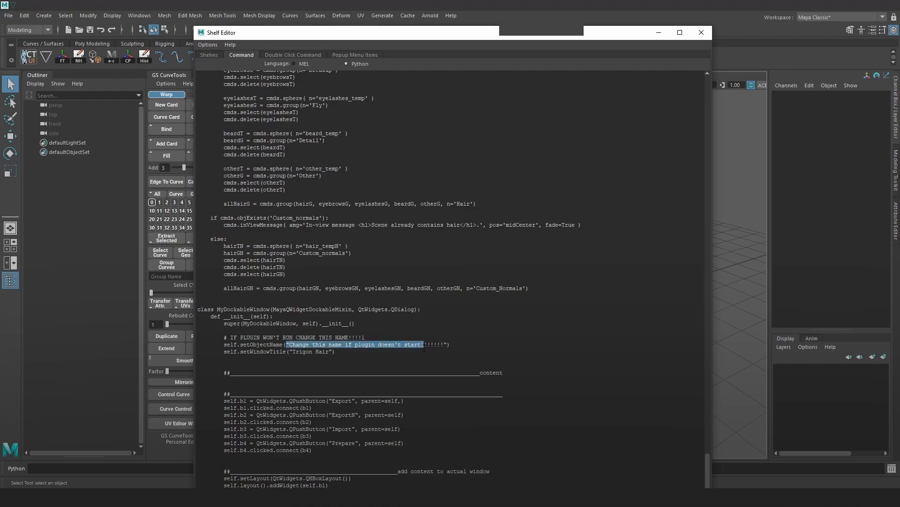
left_click(435, 345)
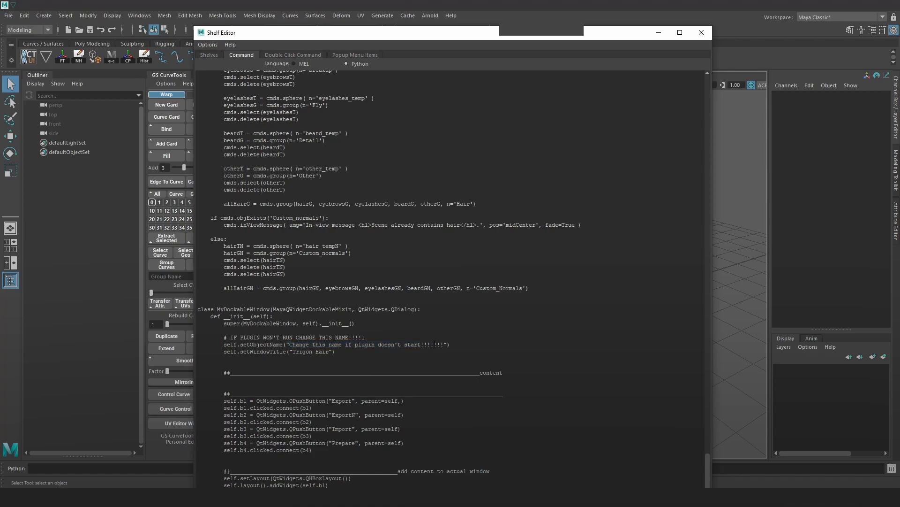
left_click(702, 33)
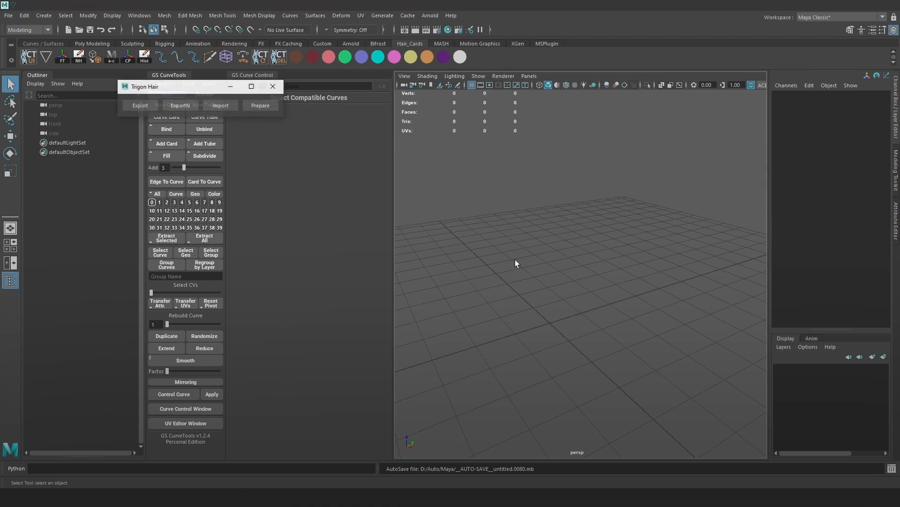
Dock the reopened Trigon Hair window beneath the GS Curve Control panel again.
left_click_drag(143, 91, 273, 450)
left_click_drag(296, 354, 308, 432)
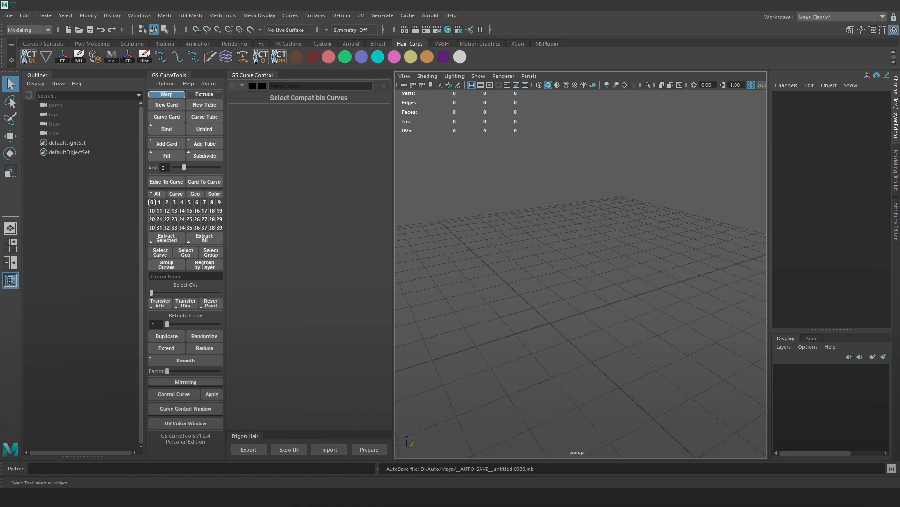
scroll(680, 173, "down", 3)
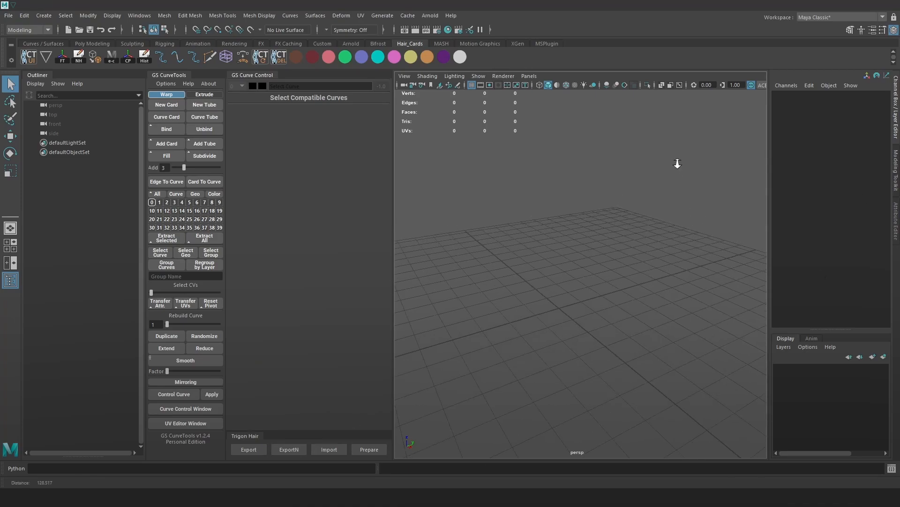
Dock the Channel Box / Layer Editor above the Outliner, and collapse the Modeling Toolkit to widen the viewport.
left_click_drag(897, 113, 108, 69)
left_click_drag(107, 202, 122, 268)
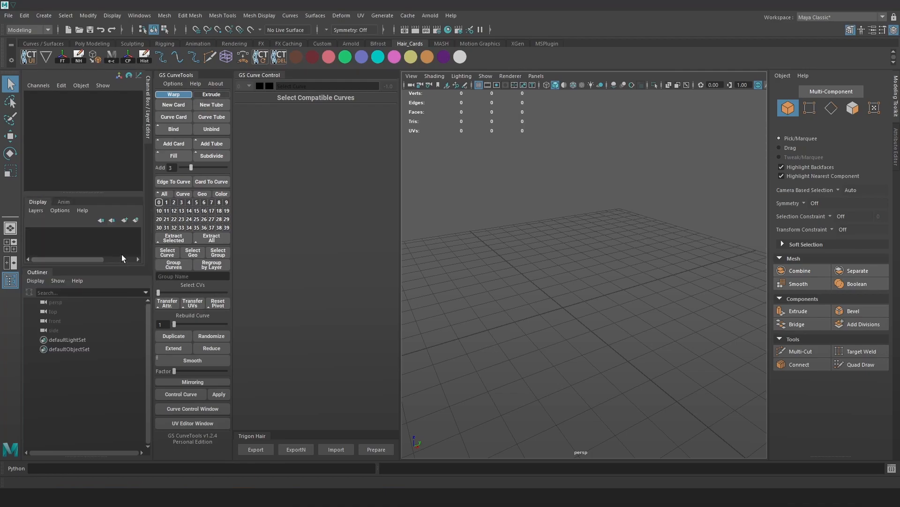
left_click(892, 91)
scroll(619, 233, "down", 2)
scroll(649, 239, "up", 3)
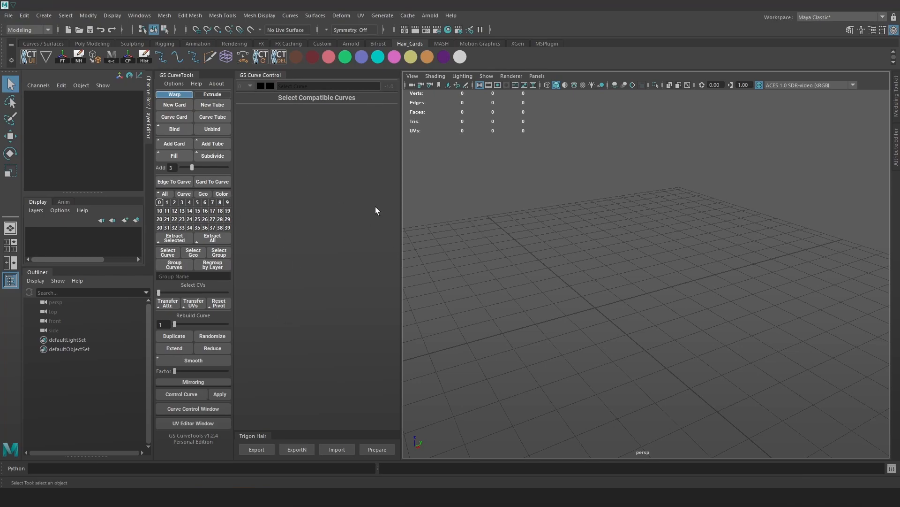
middle_click_drag(595, 249, 587, 240, "alt")
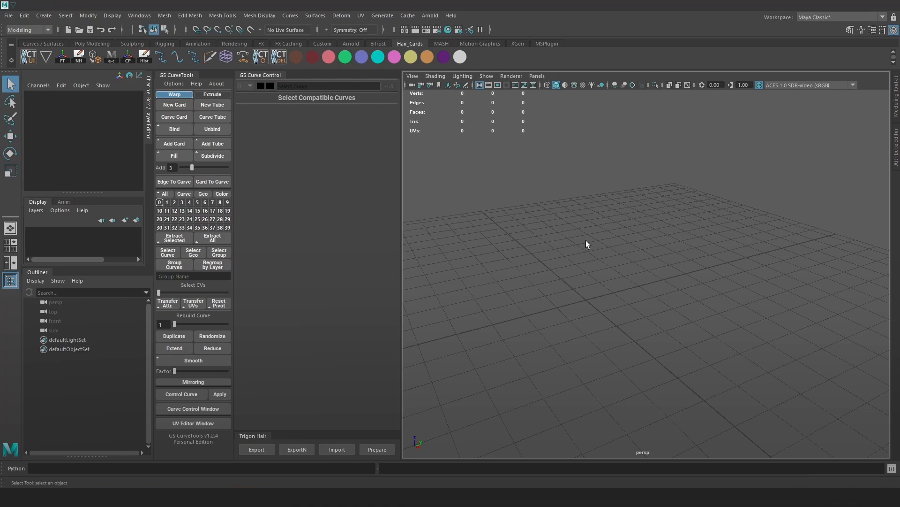
left_click_drag(569, 285, 653, 308, "alt")
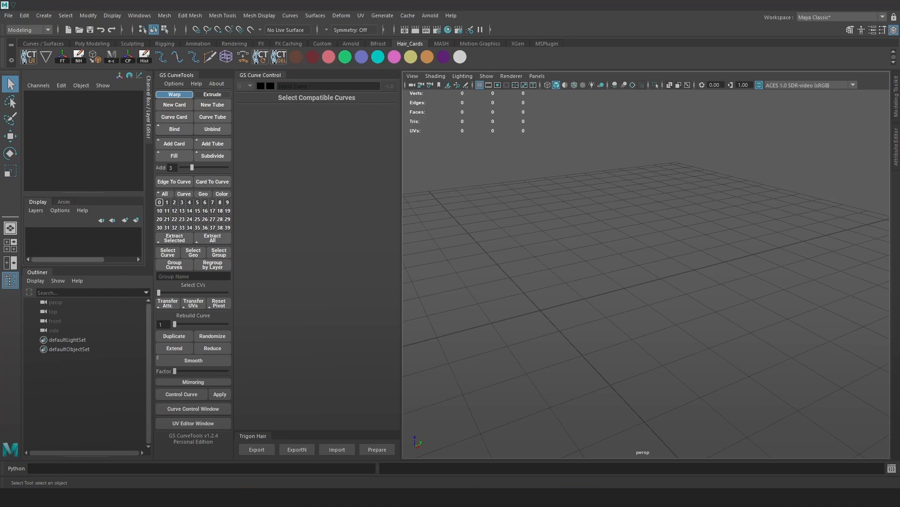
left_click_drag(838, 230, 612, 230, "alt")
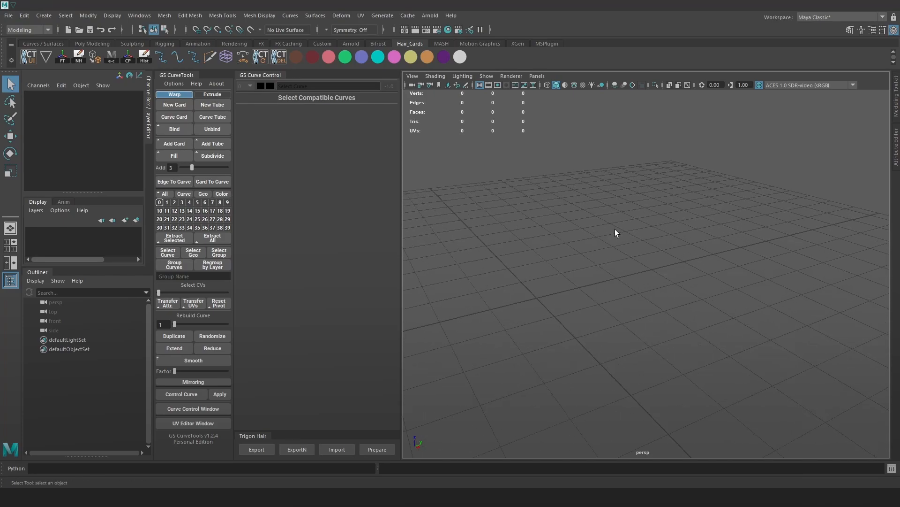
Open the recent scene containing the head bust, discarding changes to the untitled scene.
left_click(8, 16)
mouse_move(91, 306)
left_click(199, 308)
left_click(446, 251)
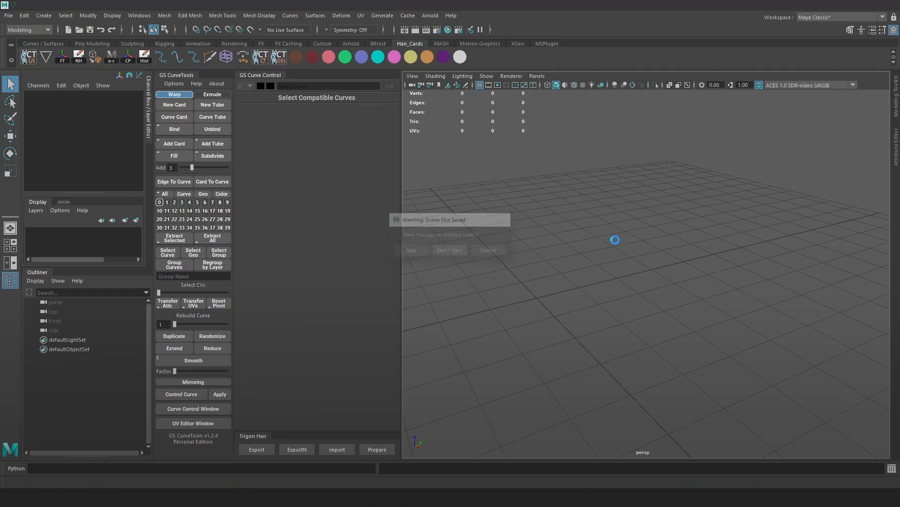
Examine the loaded head model's face and ear from several angles.
right_click_drag(684, 235, 643, 231, "alt")
left_click(643, 231)
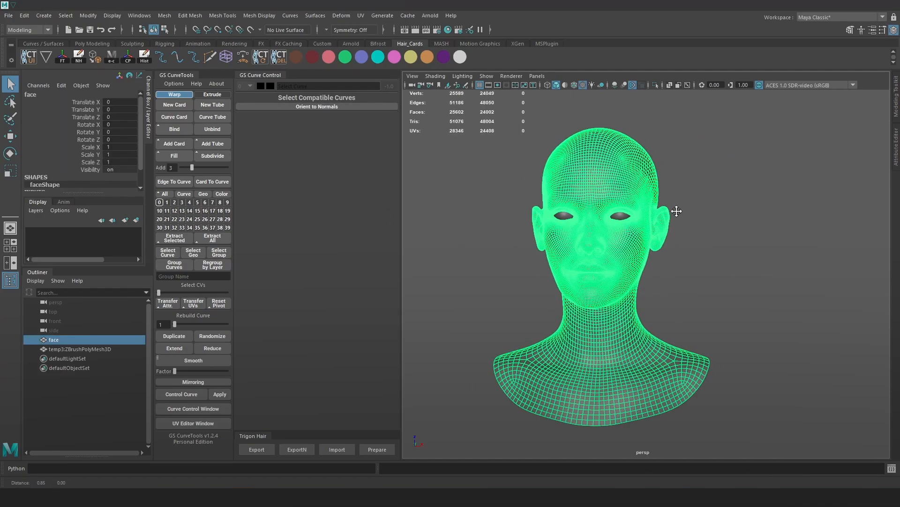
right_click_drag(677, 206, 783, 235, "alt")
left_click(784, 235)
left_click_drag(760, 234, 593, 170, "alt")
left_click_drag(650, 143, 666, 236, "alt")
right_click_drag(666, 235, 671, 268, "alt")
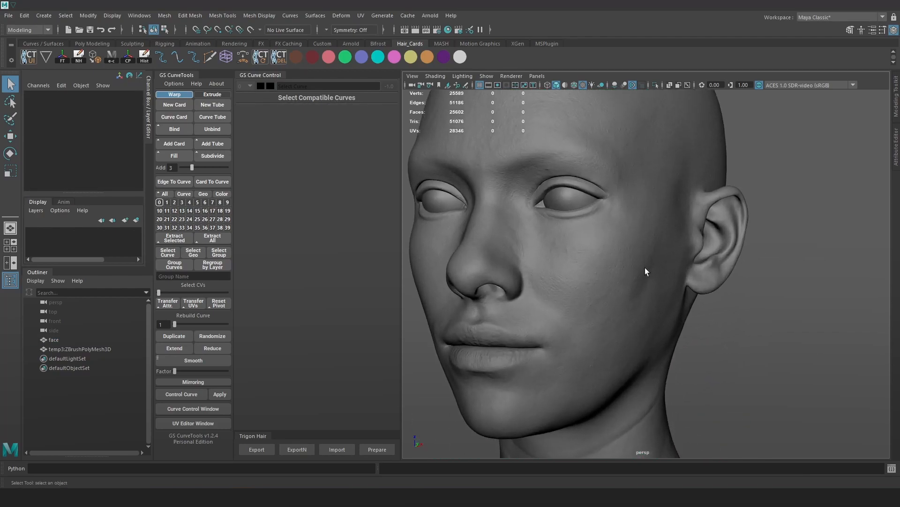
scroll(604, 243, "down", 5)
left_click_drag(606, 248, 595, 263, "alt")
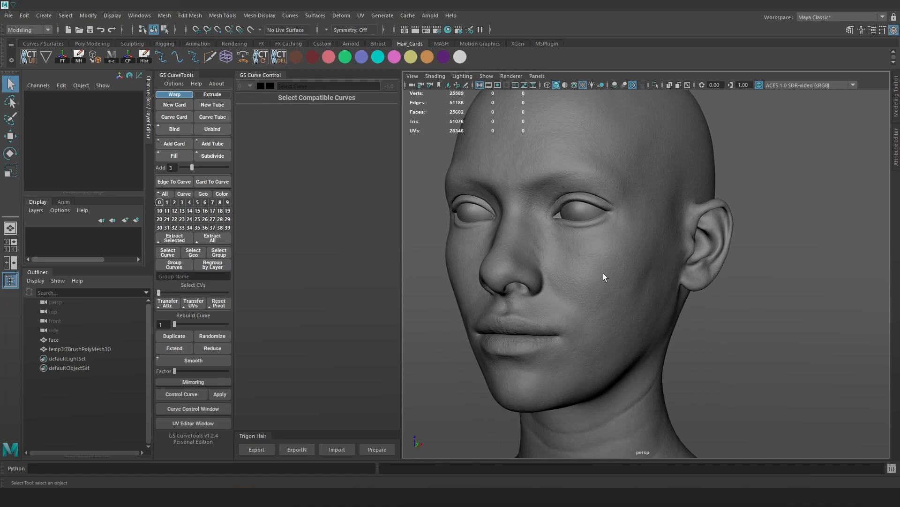
Group the face and temp3:ZBrushPolyMesh3D meshes, and rename the group to head.
left_click(615, 214)
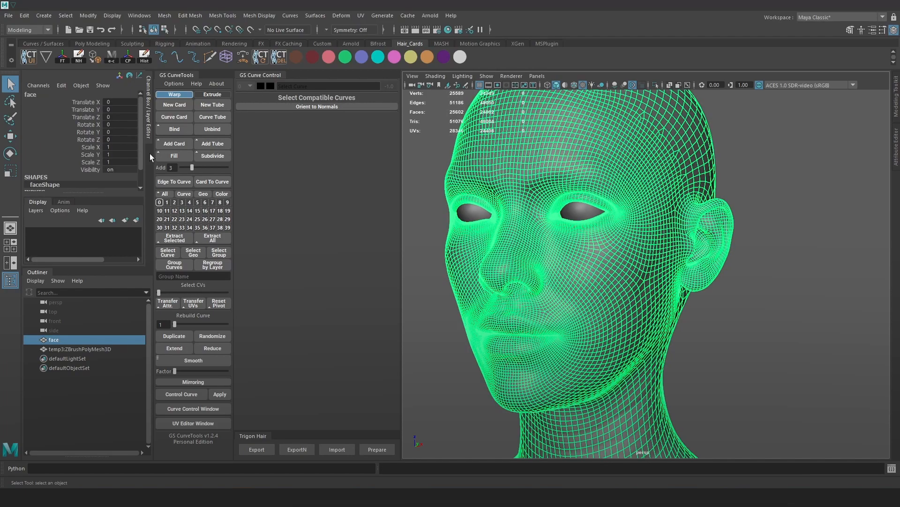
left_click(83, 347, "ctrl")
key("ctrl+g")
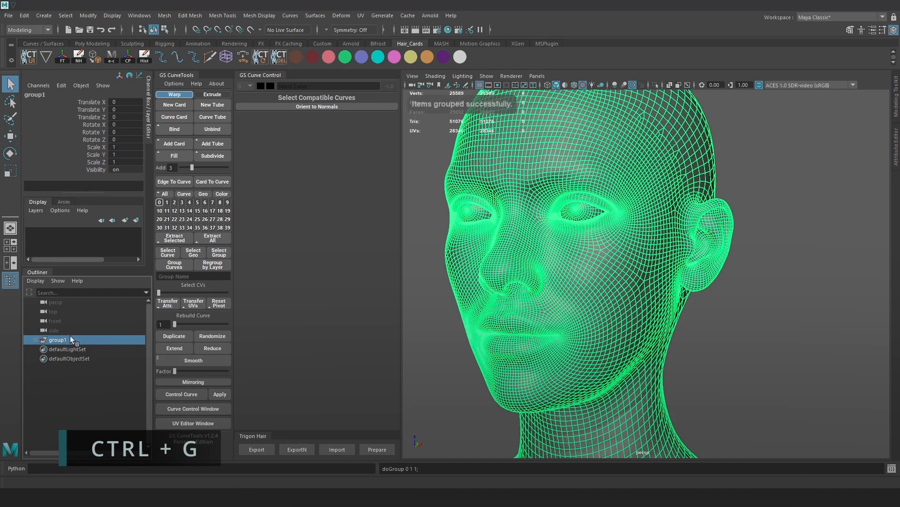
double_click(70, 338)
type("hea")
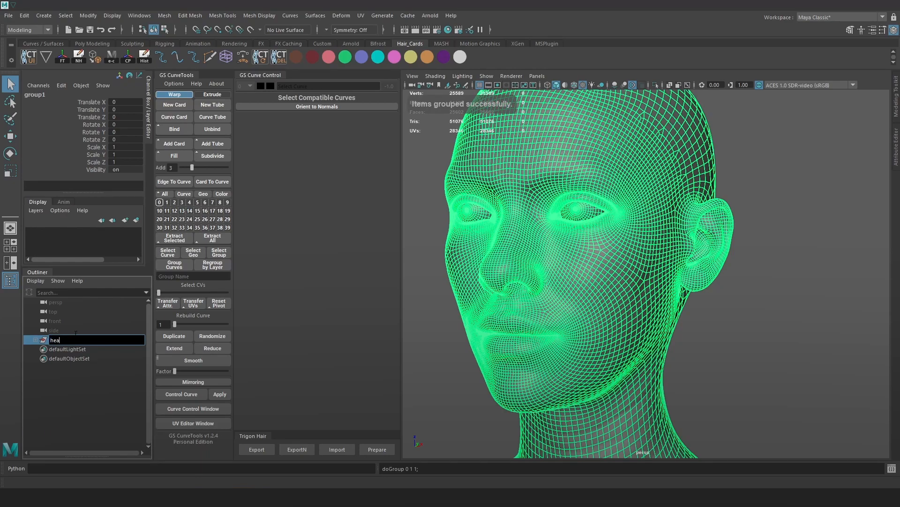
type("d")
key("Return")
Create a display layer from the selected head group and set the layer to reference mode.
left_click(35, 210)
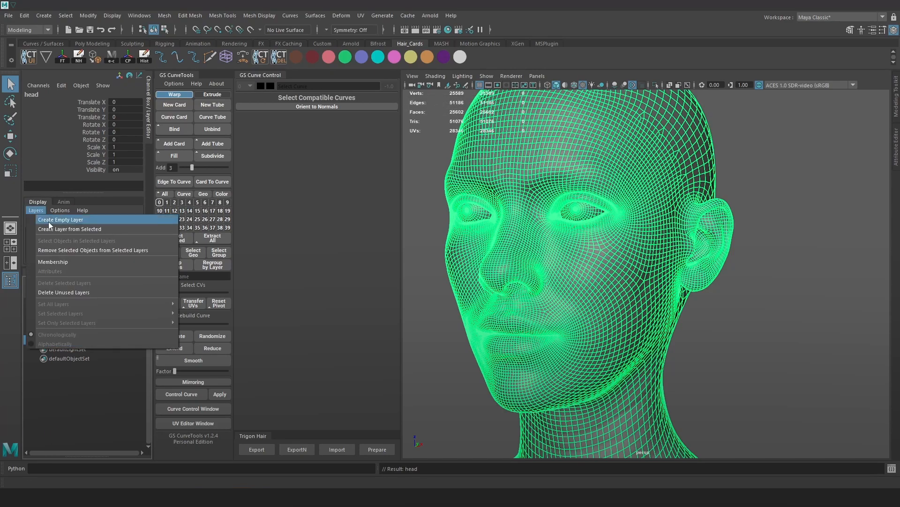
left_click(84, 229)
left_click(55, 233)
left_click(54, 234)
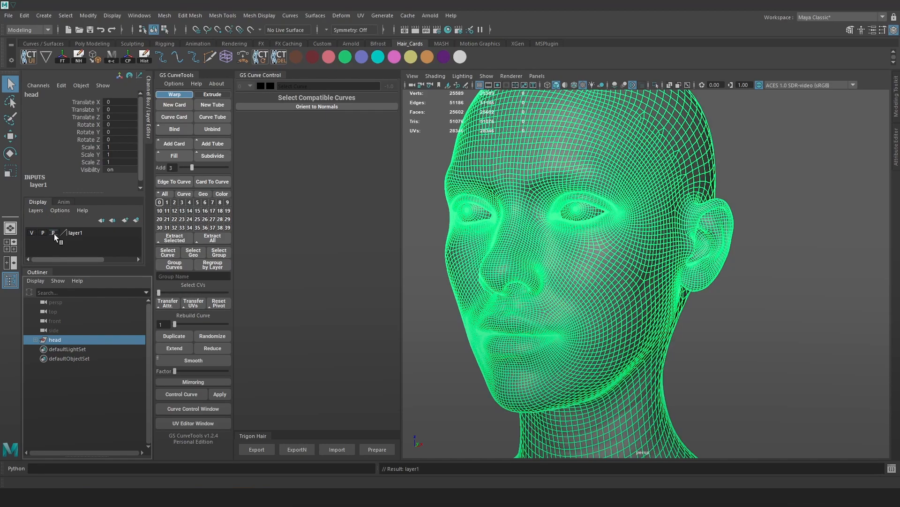
left_click(734, 293)
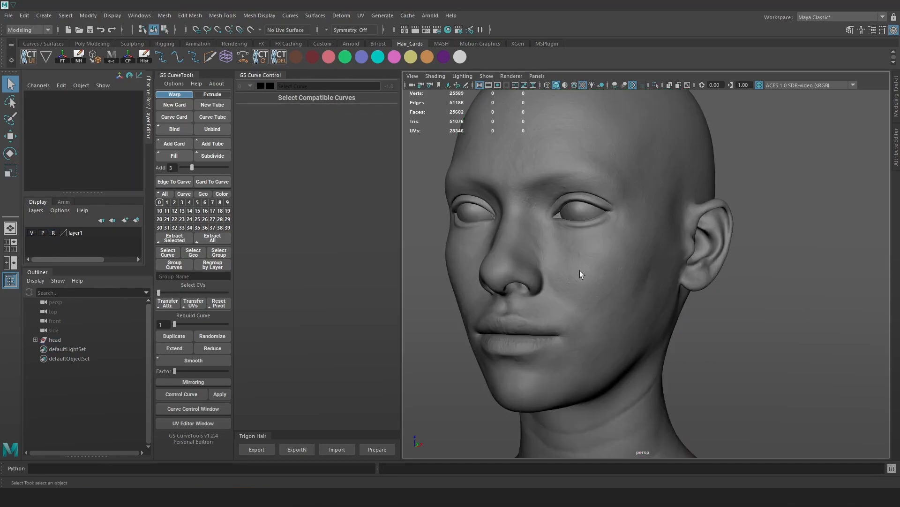
Check the referenced head model from the front and three-quarter views.
left_click_drag(583, 271, 661, 251, "alt")
left_click_drag(605, 267, 623, 261, "alt")
scroll(623, 261, "up", 3)
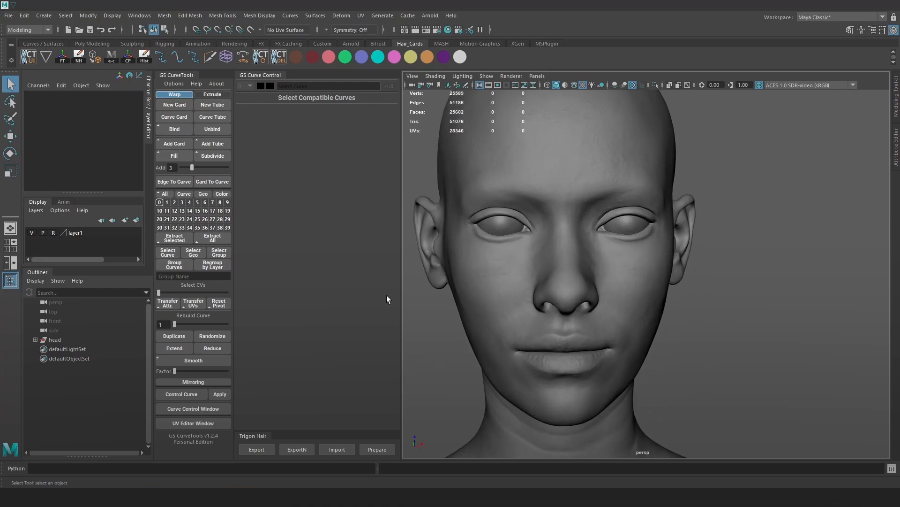
left_click(54, 339)
left_click(807, 269)
scroll(674, 241, "down", 4)
left_click_drag(674, 241, 677, 277, "alt")
scroll(677, 277, "up", 4)
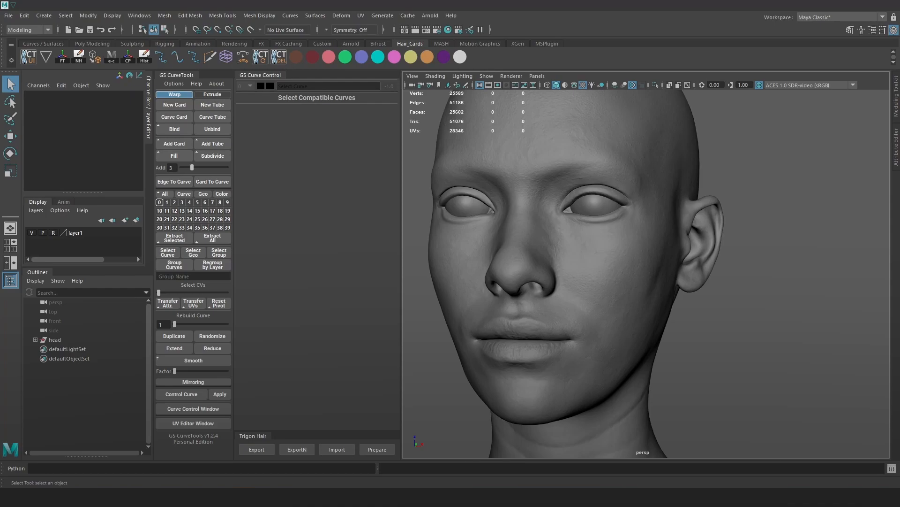
scroll(627, 111, "down", 4)
In the Viewport 2.0 renderer settings, set the multisampling anti-aliasing sample count to 16.
left_click(631, 84)
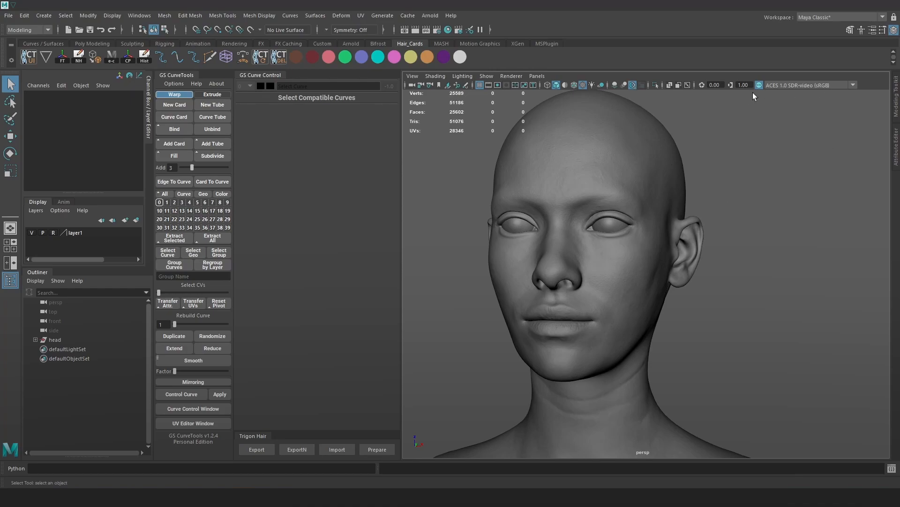
right_click_drag(613, 158, 409, 151, "alt")
right_click_drag(589, 147, 725, 174, "alt")
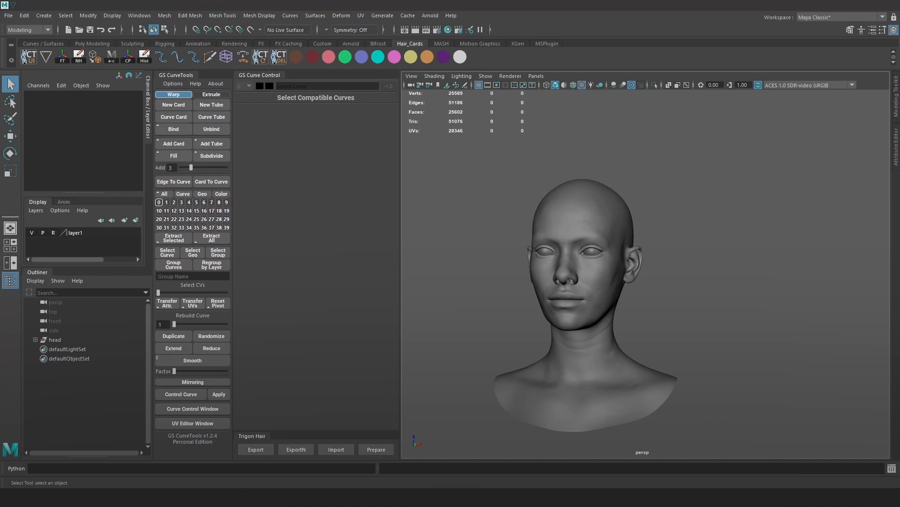
right_click_drag(642, 169, 718, 164, "alt")
left_click(516, 76)
mouse_move(536, 77)
left_click(564, 92)
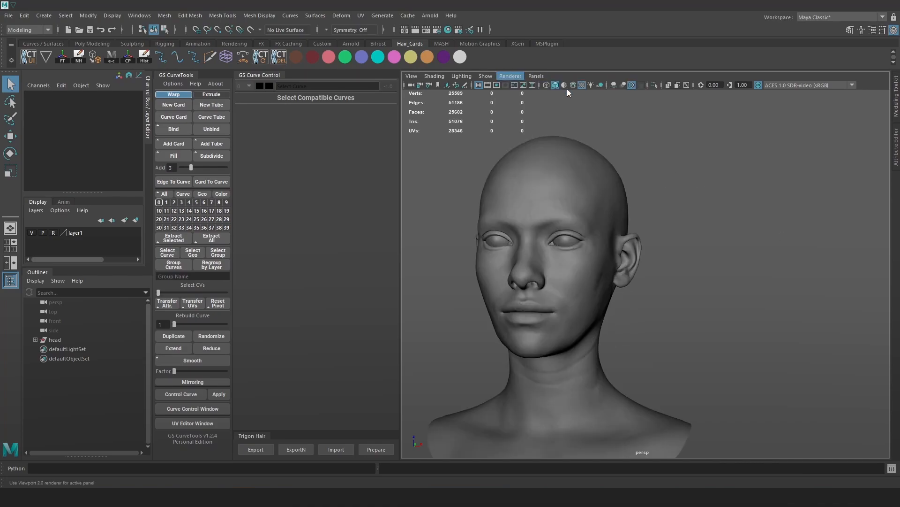
scroll(432, 288, "down", 5)
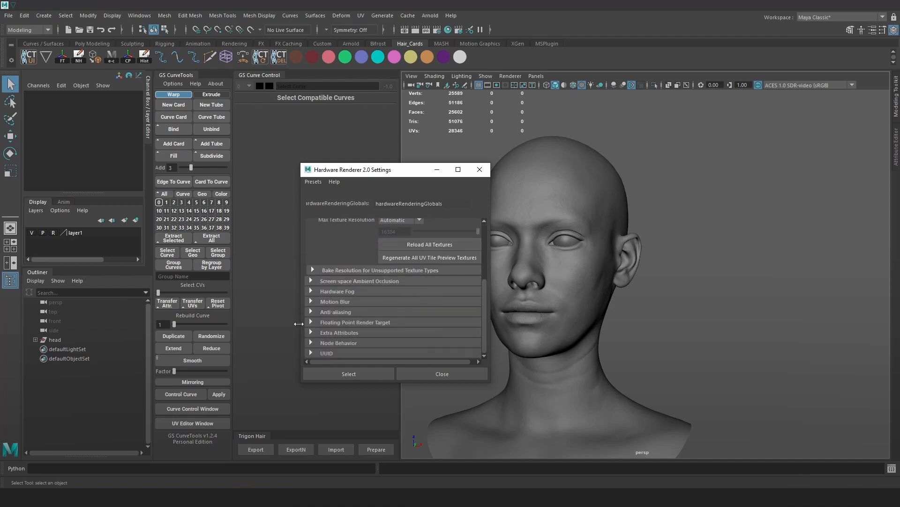
left_click(313, 311)
left_click(390, 340)
left_click(388, 388)
right_click_drag(584, 281, 638, 307, "alt")
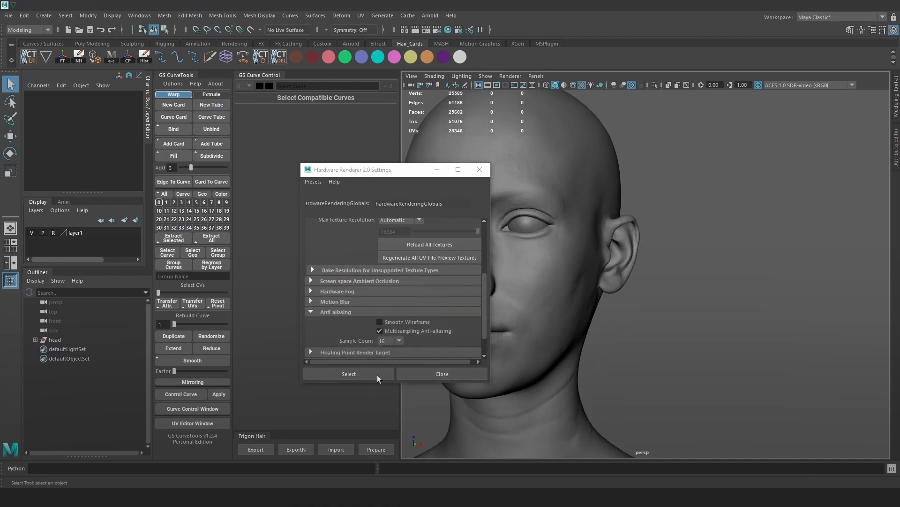
Set the viewport renderer's transparency algorithm to Depth Peeling.
scroll(415, 245, "up", 5)
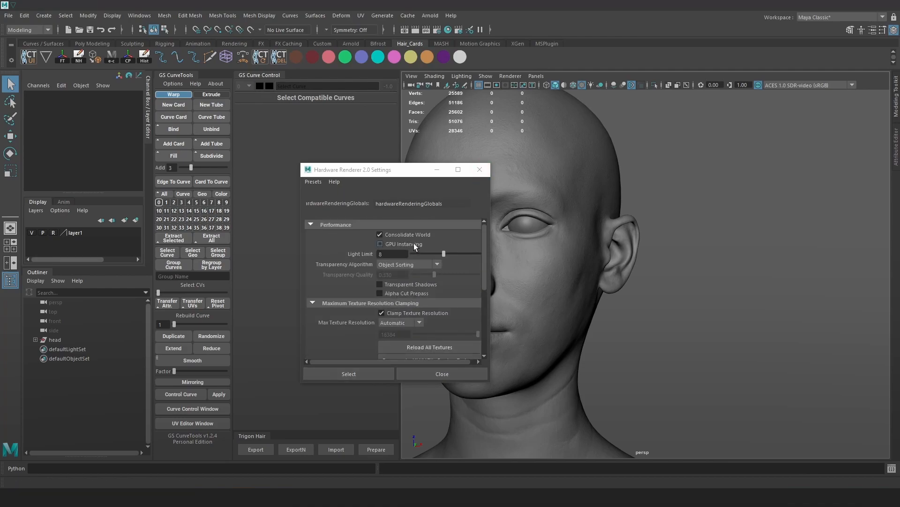
left_click(401, 267)
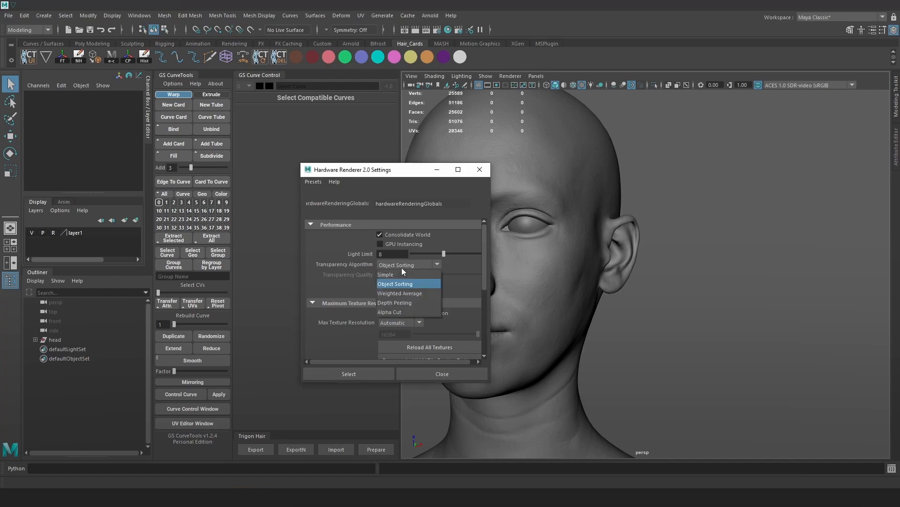
left_click(411, 303)
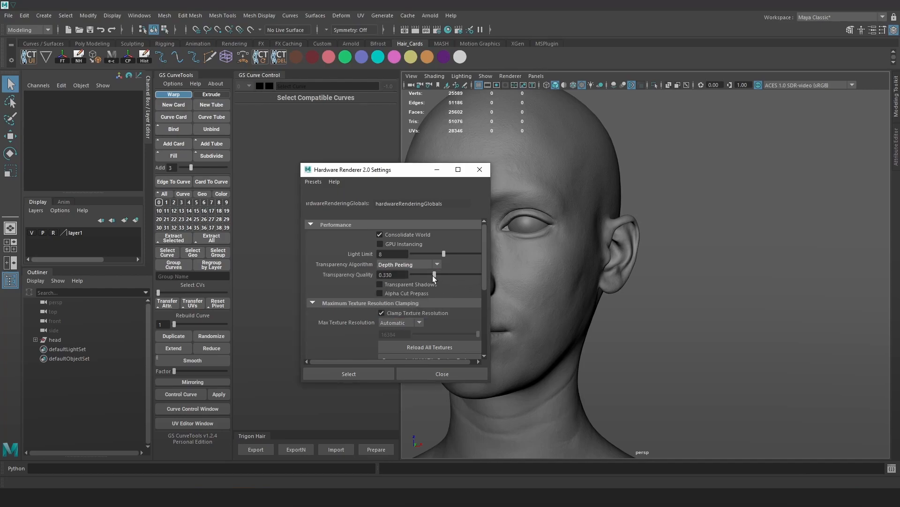
Set the transparency quality to 1.000 in the Hardware Renderer 2.0 settings and review the remaining performance options.
left_click_drag(434, 274, 482, 280)
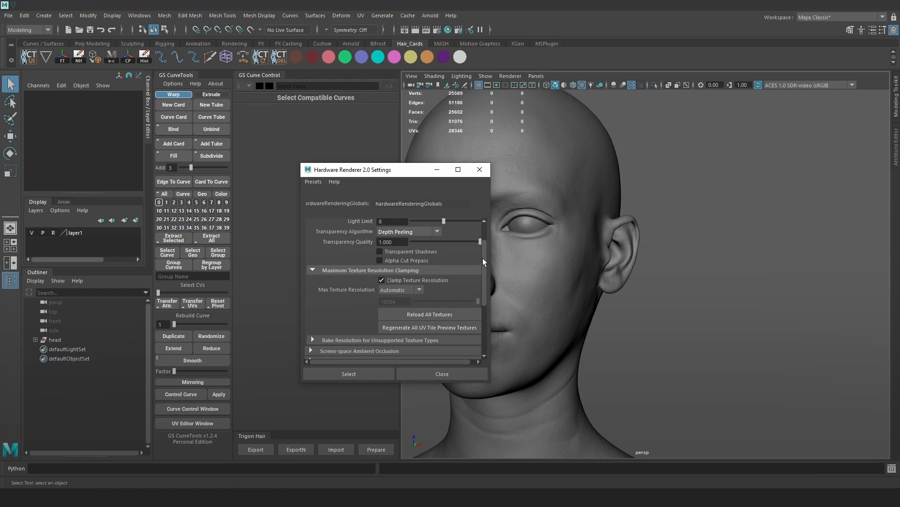
left_click_drag(481, 260, 484, 230)
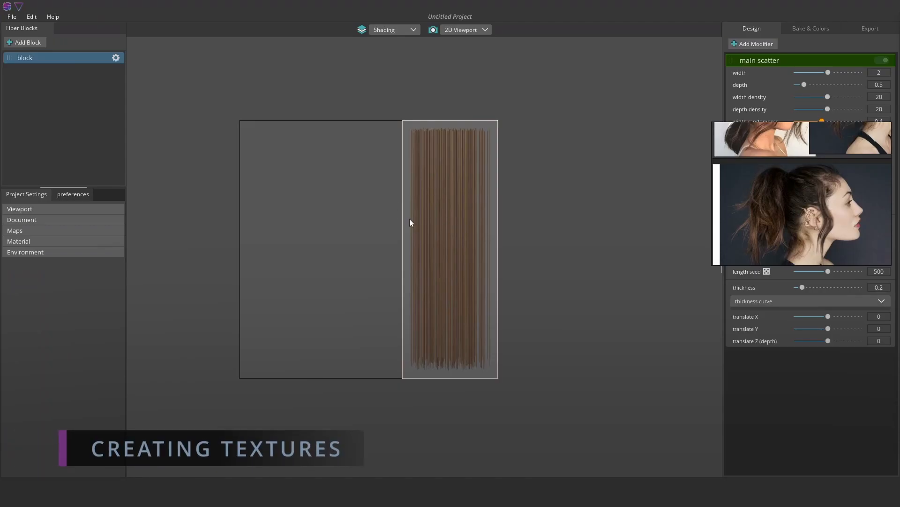
Switch to FiberShop and set the 2D viewport texture quality to 4 in the project settings.
left_click(22, 209)
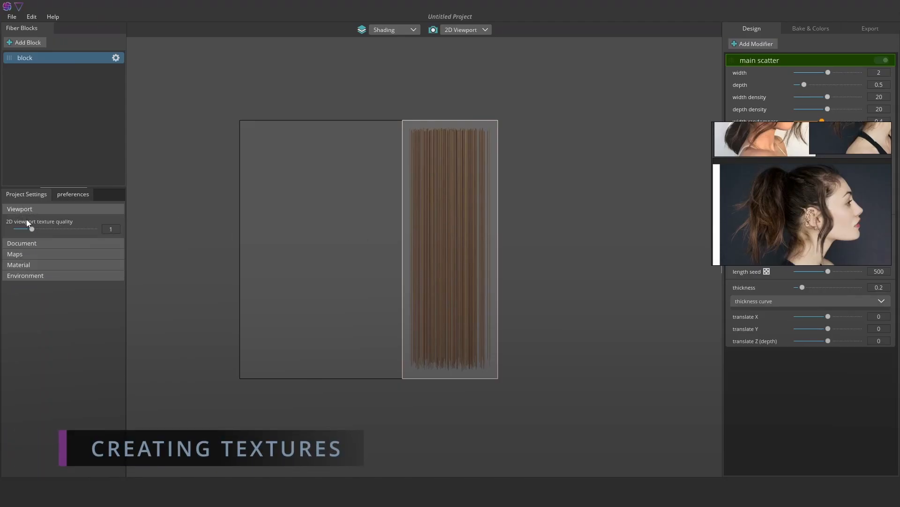
left_click_drag(32, 228, 151, 237)
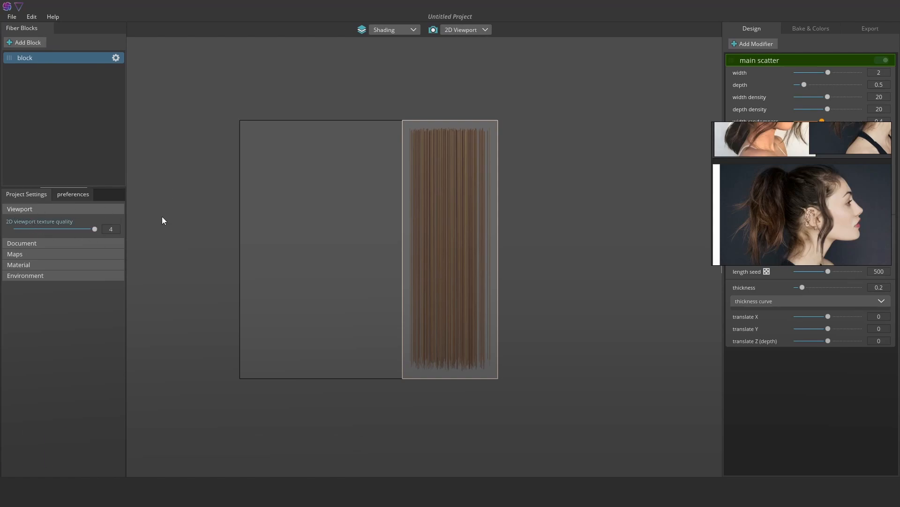
Set the document's aspect ratio to 2x1 and its orientation to horizontal.
left_click(38, 277)
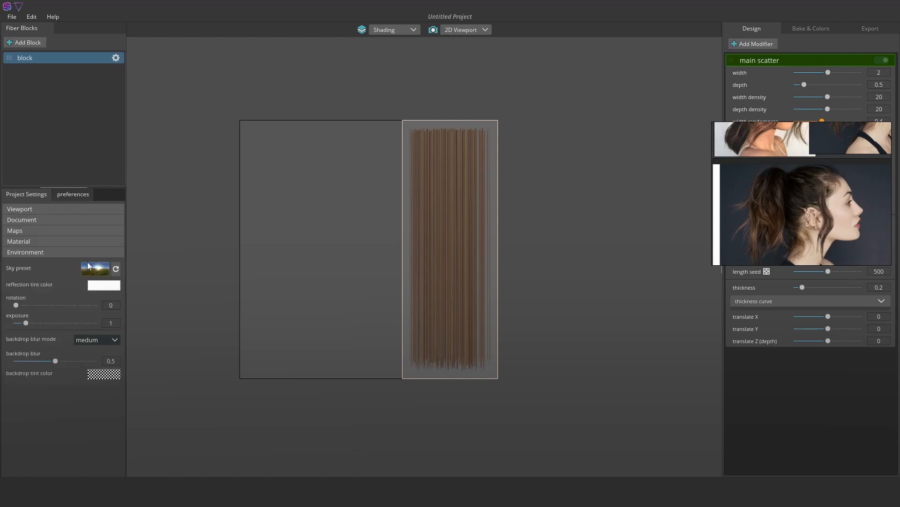
left_click(44, 219)
left_click(115, 239)
left_click(107, 250)
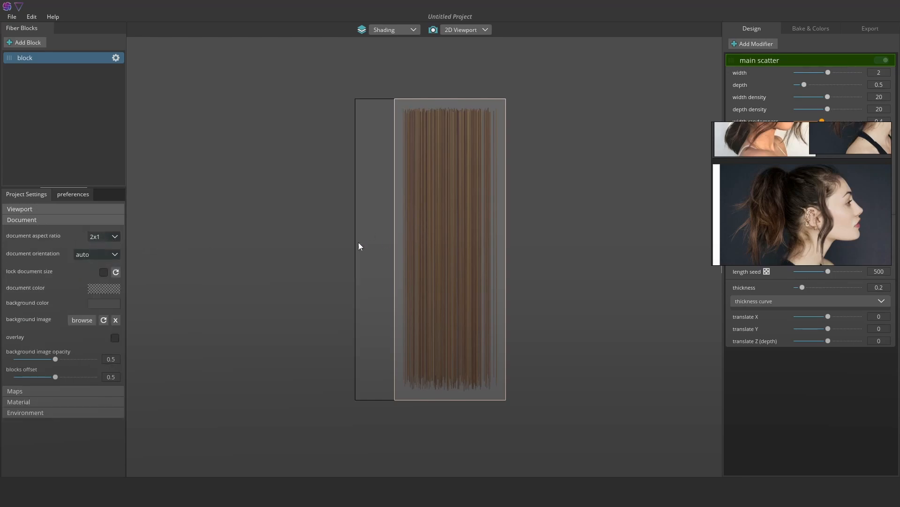
left_click(97, 269)
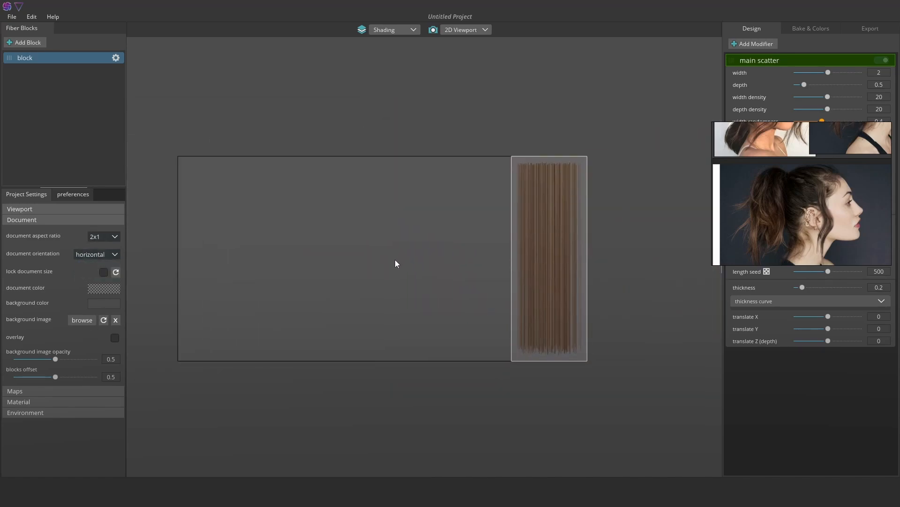
Load the bg image from the Fibershop folder as the document's background image.
scroll(395, 259, "up", 1)
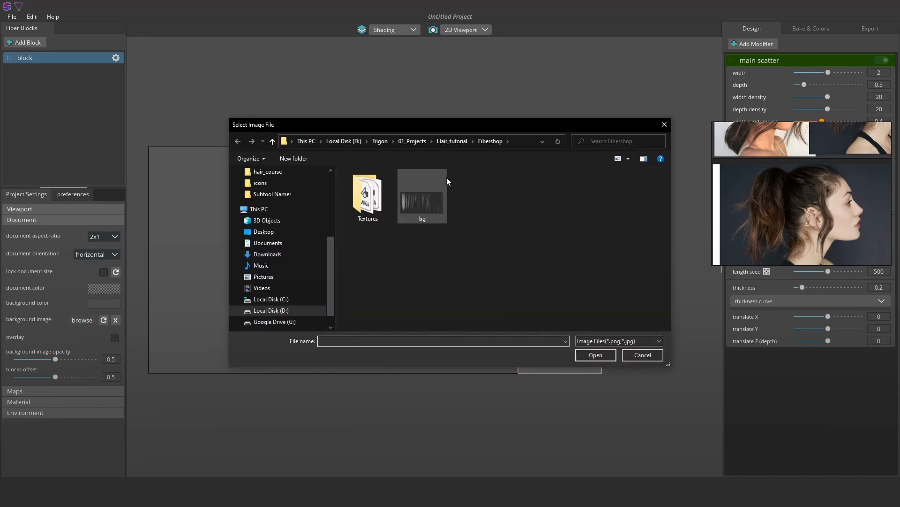
double_click(431, 215)
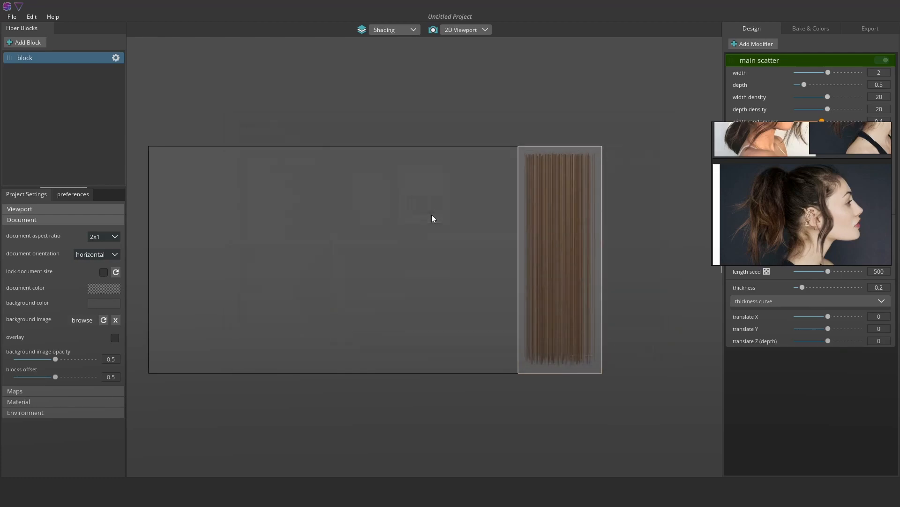
Examine the strand textures and the baby hairs example on the hair reference board.
scroll(760, 227, "down", 3)
scroll(761, 227, "down", 5)
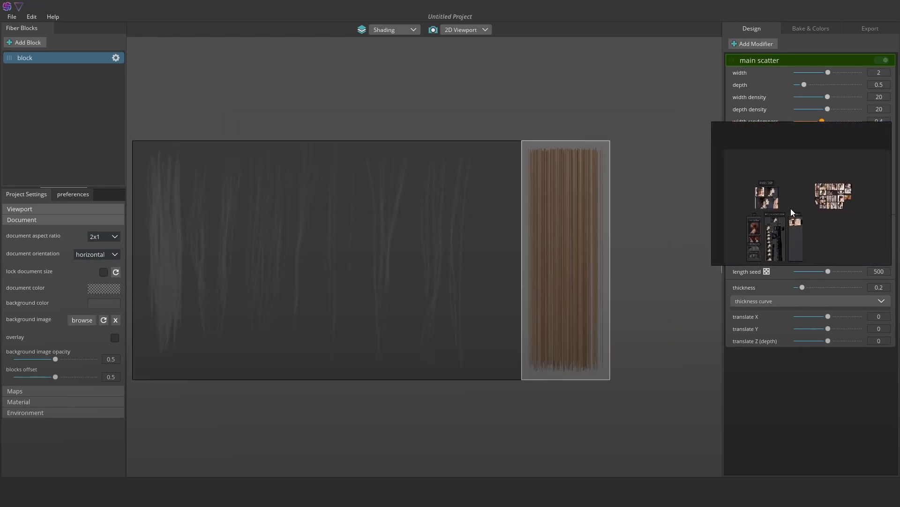
scroll(779, 229, "up", 8)
mouse_move(744, 203)
middle_mouse_down()
mouse_move(778, 173)
mouse_move(800, 216)
mouse_move(808, 170)
mouse_move(802, 77)
middle_mouse_up()
scroll(793, 162, "up", 2)
middle_click_drag(791, 255, 796, 165)
middle_click_drag(803, 240, 807, 172)
middle_click_drag(784, 232, 776, 180)
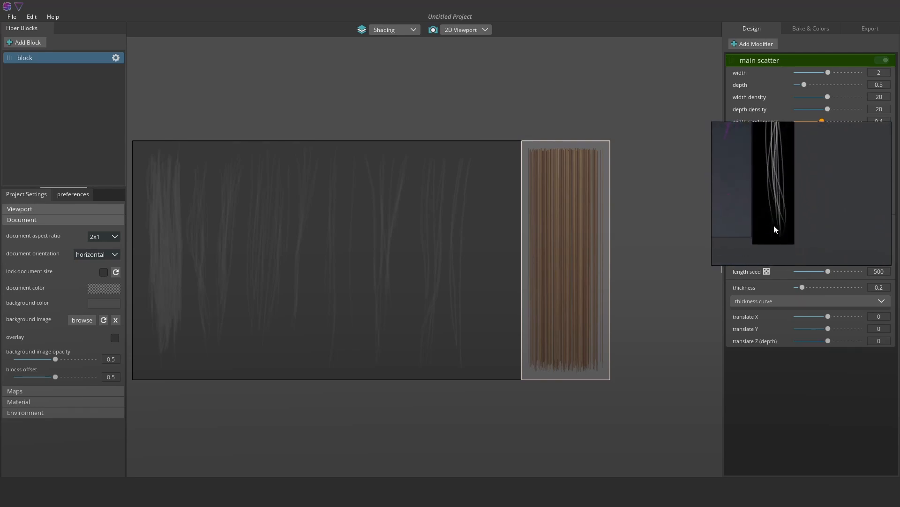
scroll(774, 218, "down", 7)
middle_click_drag(774, 218, 773, 259)
scroll(771, 194, "up", 4)
scroll(771, 191, "up", 4)
middle_click_drag(771, 138, 824, 201)
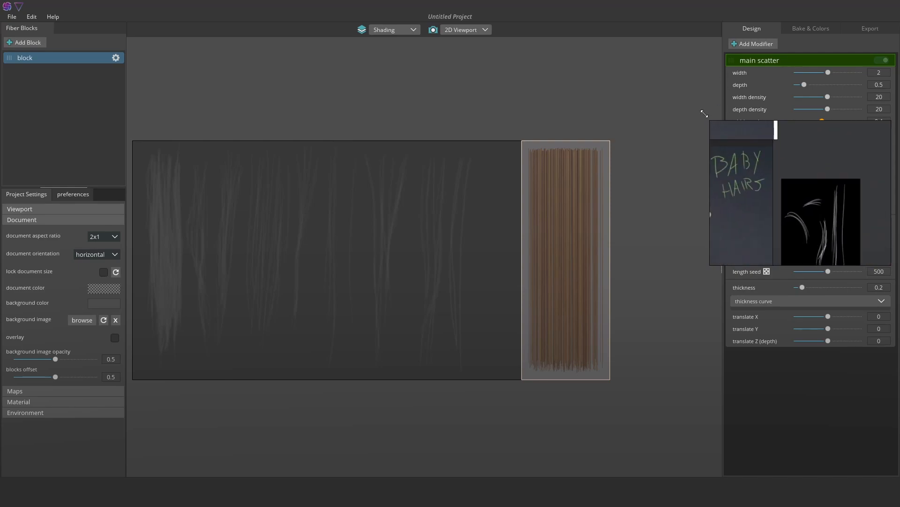
Enlarge the reference board window and examine the hairline and strands in the main ponytail photo.
left_click_drag(711, 122, 449, 35)
scroll(671, 149, "down", 7)
scroll(699, 117, "down", 4)
middle_click_drag(698, 84, 671, 230)
scroll(648, 147, "up", 10)
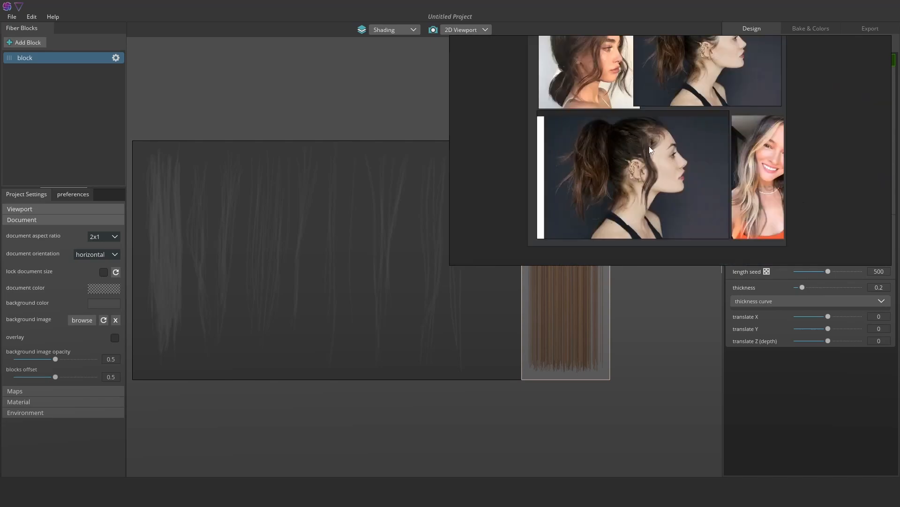
scroll(628, 169, "up", 1)
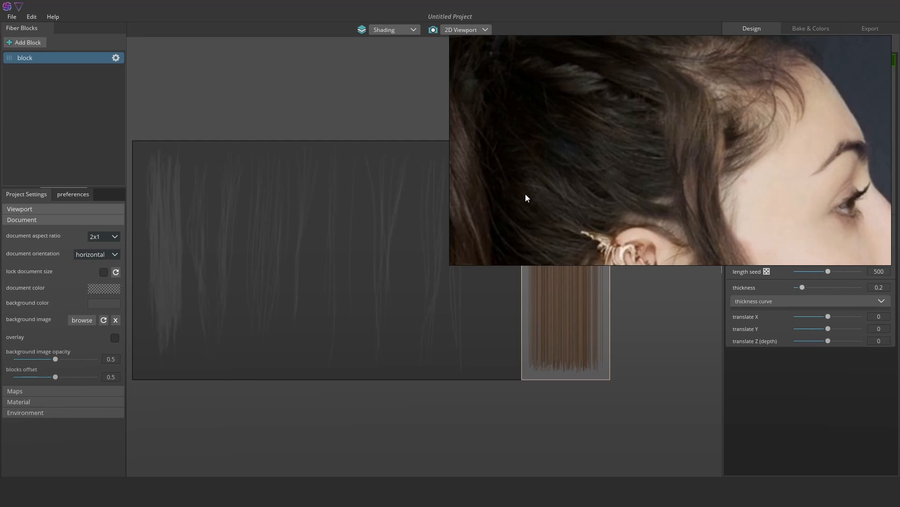
scroll(517, 199, "down", 10)
Shrink the reference board window and move it away from the texture document.
right_click_drag(505, 168, 528, 260)
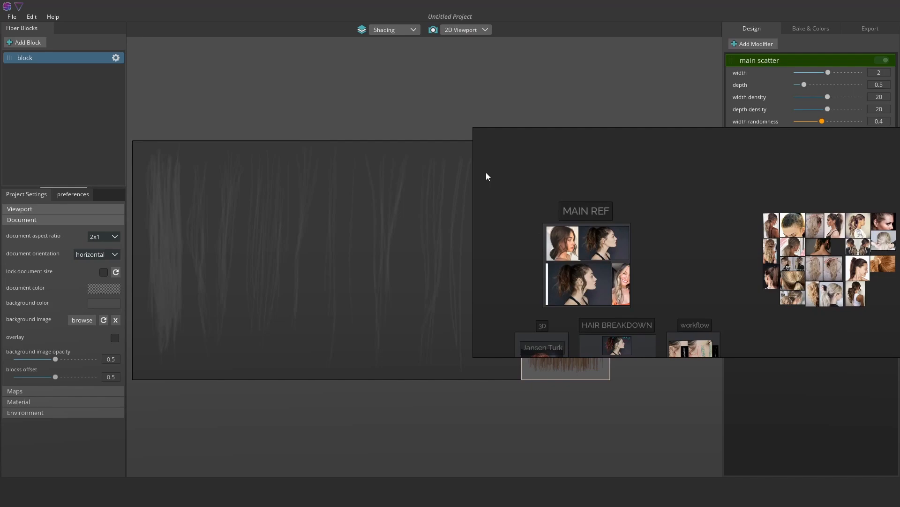
left_click_drag(473, 125, 789, 271)
right_click_drag(814, 304, 722, 298)
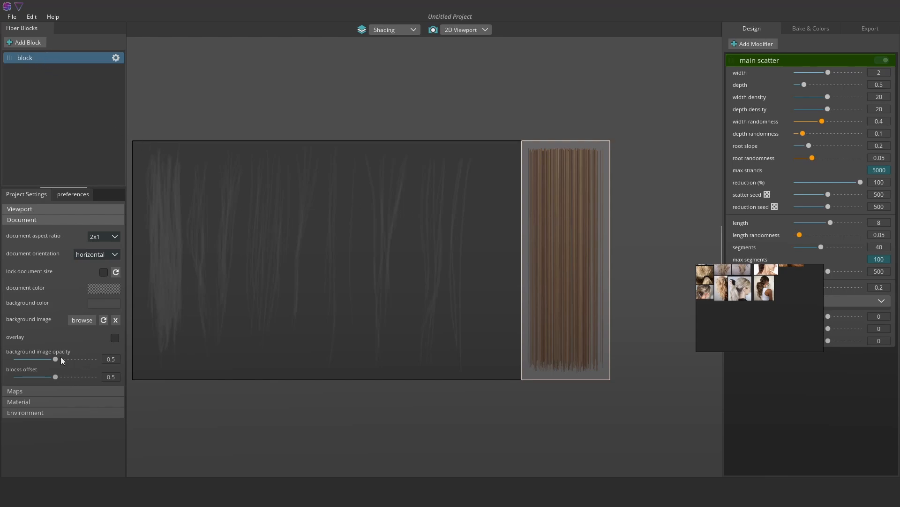
Set the background image opacity to 0.68 and the blocks offset to 0.1.
left_click_drag(55, 359, 22, 378)
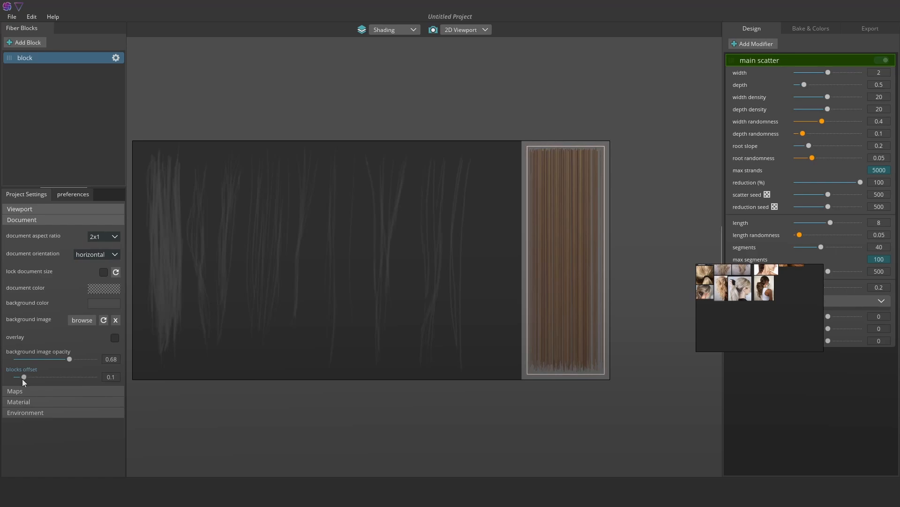
scroll(553, 160, "up", 5)
middle_click_drag(637, 112, 542, 149)
scroll(521, 156, "up", 4)
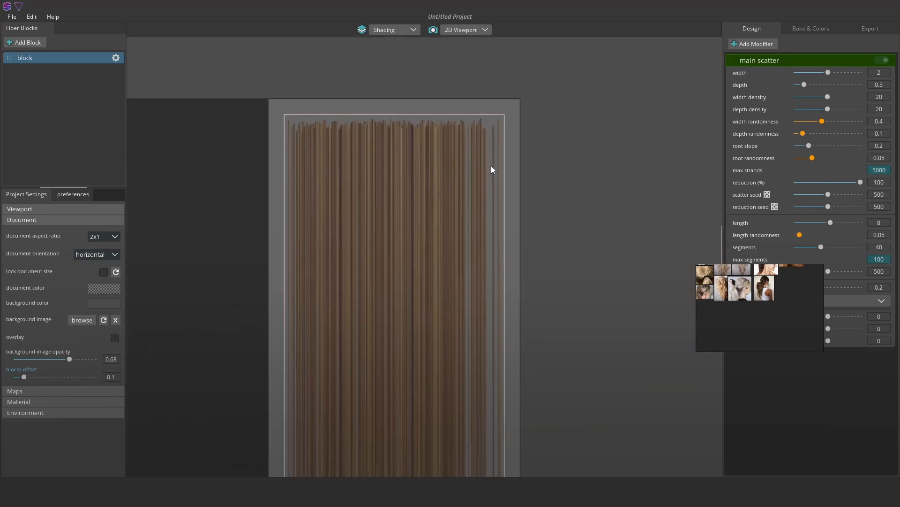
mouse_move(28, 381)
left_mouse_down()
mouse_move(77, 383)
mouse_move(24, 386)
left_mouse_up()
scroll(375, 317, "down", 4)
middle_click_drag(352, 346, 375, 336)
scroll(366, 334, "down", 2)
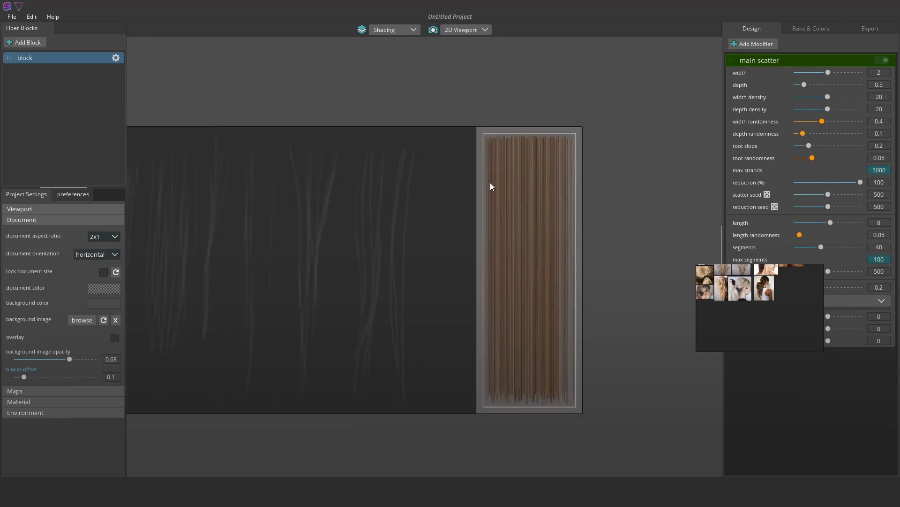
Set up two fiber blocks in the document, with the first hair block named base.
middle_click_drag(256, 167, 409, 176)
scroll(559, 211, "down", 2)
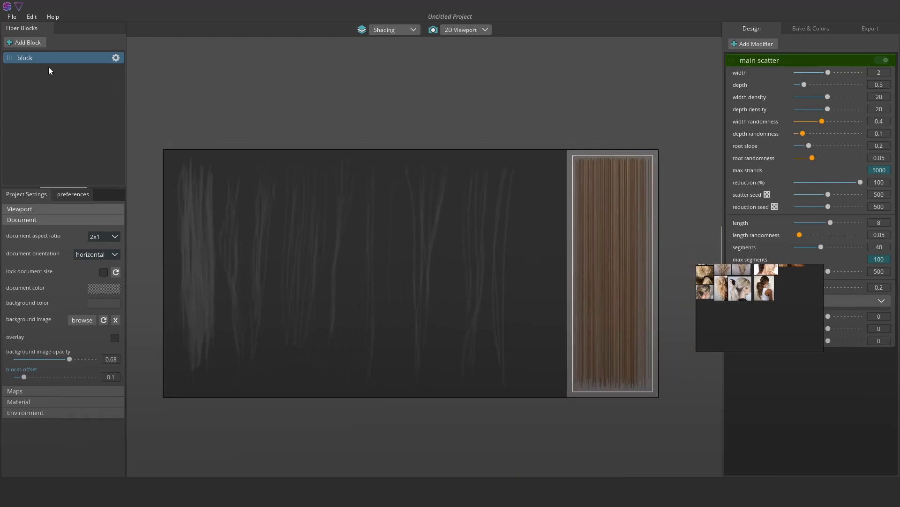
right_click(54, 61)
left_click(63, 69)
Move the base block to the document's left edge, over the dense strand clump in the background sketch.
left_click_drag(617, 232, 256, 235)
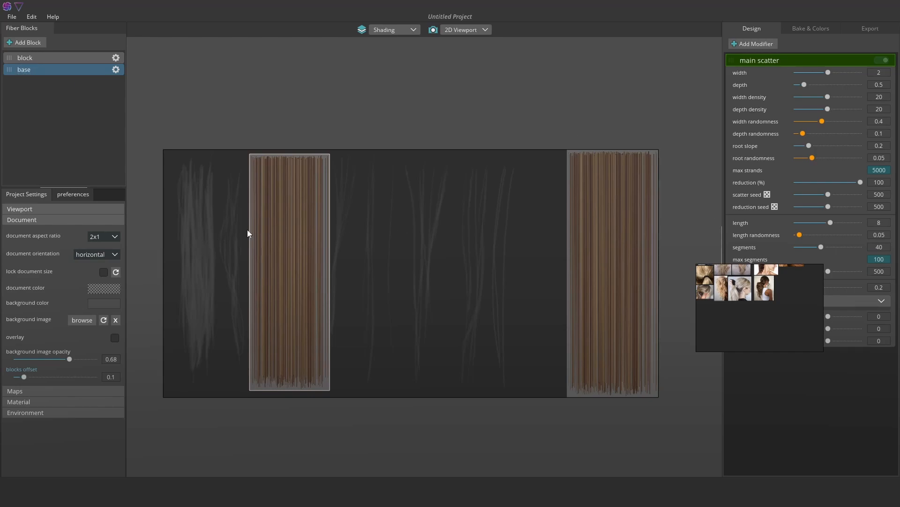
scroll(245, 236, "up", 2)
middle_click_drag(245, 236, 320, 234)
scroll(605, 217, "up", 3)
middle_click_drag(605, 217, 572, 218)
left_click_drag(572, 217, 459, 219)
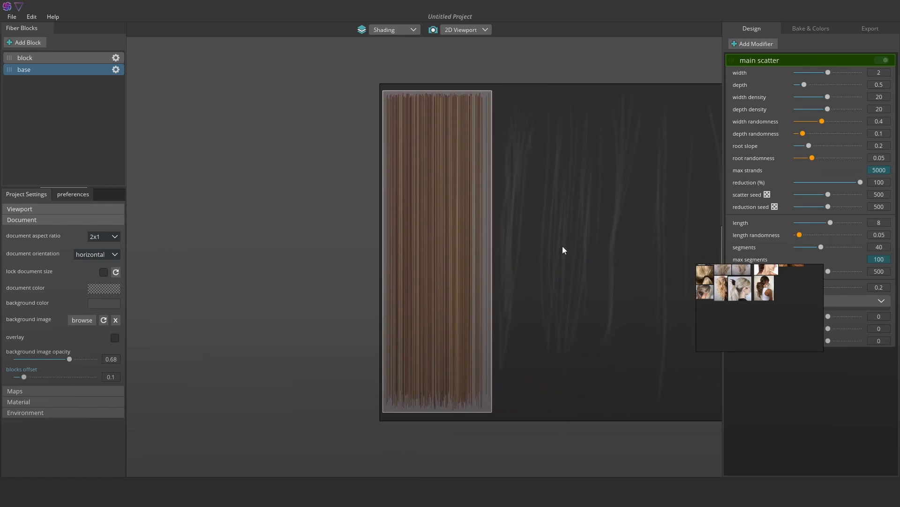
middle_click_drag(563, 248, 526, 259)
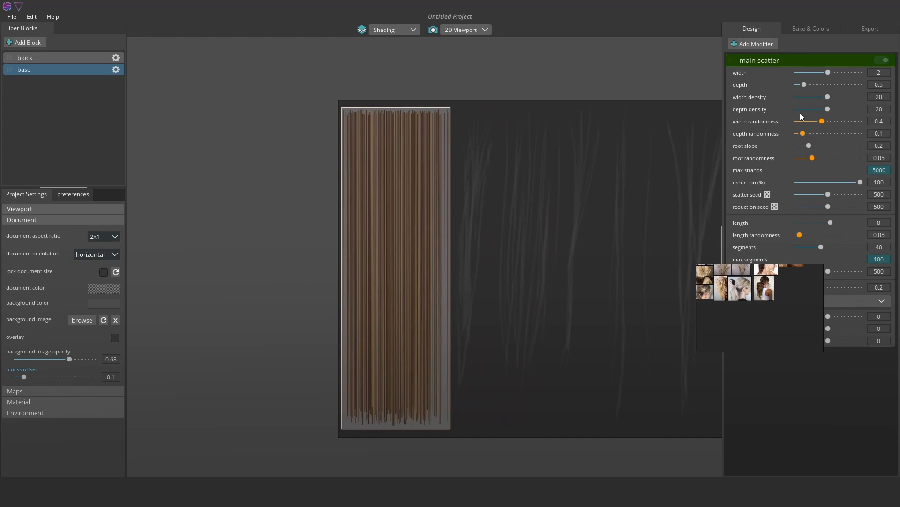
Overlay the background sketch on the blocks and set the base block's main scatter width to 0.66.
left_click(114, 338)
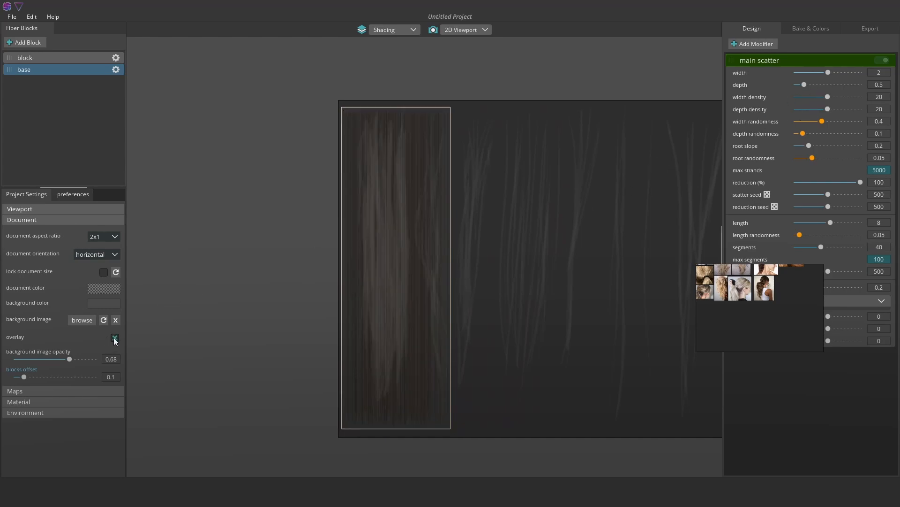
scroll(469, 240, "up", 1)
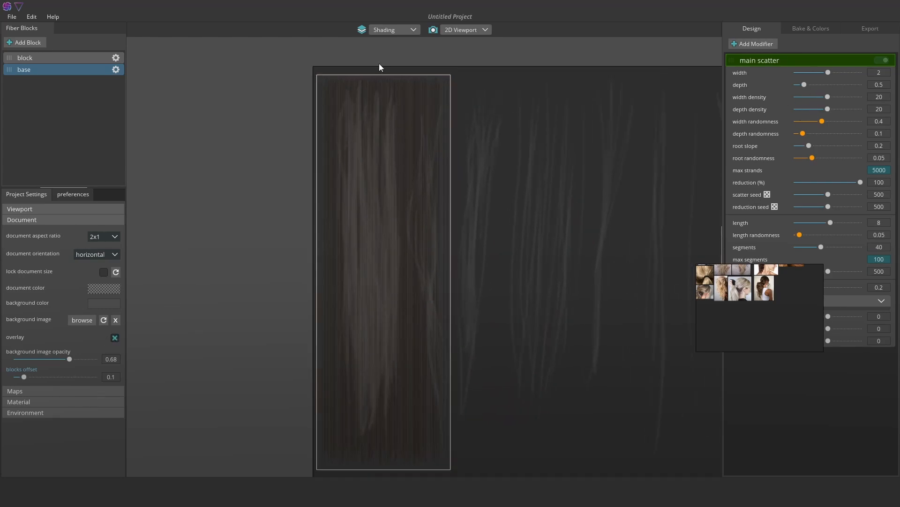
left_click_drag(821, 72, 803, 74)
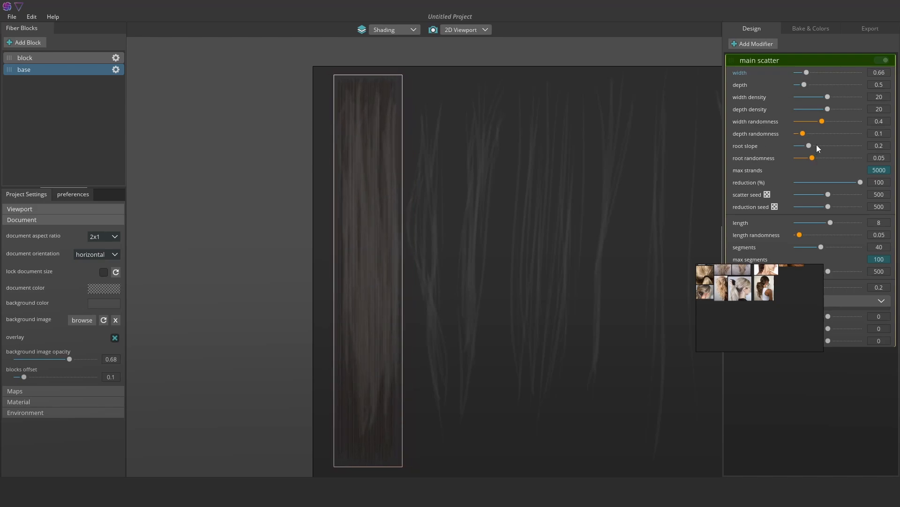
Move the reference board window clear of the main scatter settings and shrink it to a small square.
left_click_drag(805, 286, 824, 342)
scroll(757, 351, "down", 2)
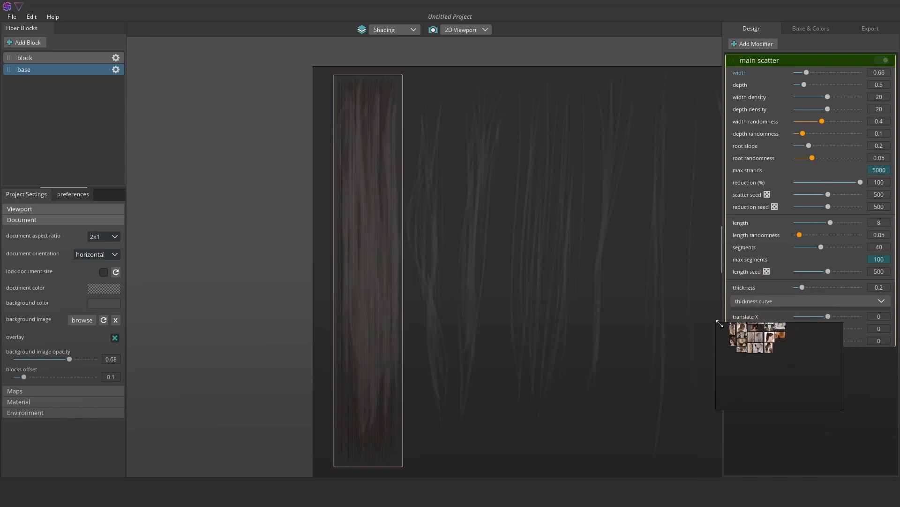
left_click_drag(716, 322, 831, 384)
scroll(762, 339, "up", 3)
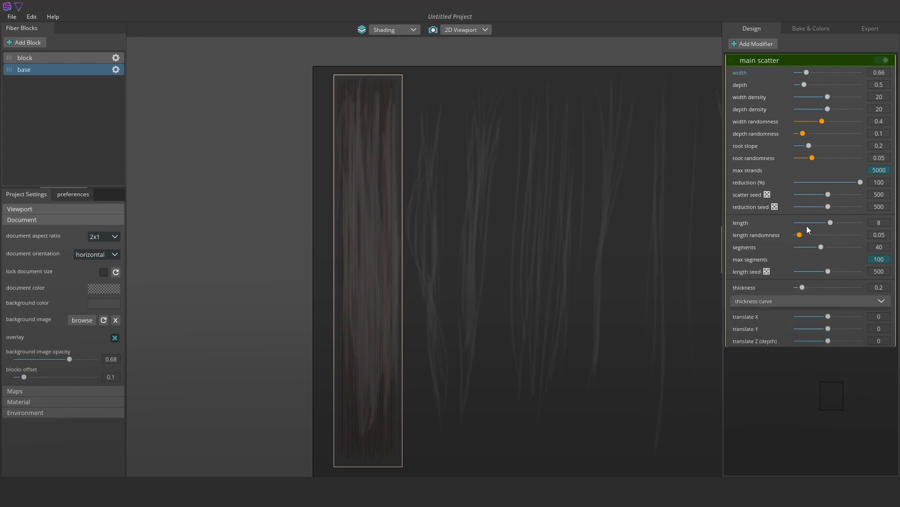
Set the base block's length to 7.67 and length randomness to 0.27, with the background overlay turned off.
left_click_drag(830, 225, 829, 226)
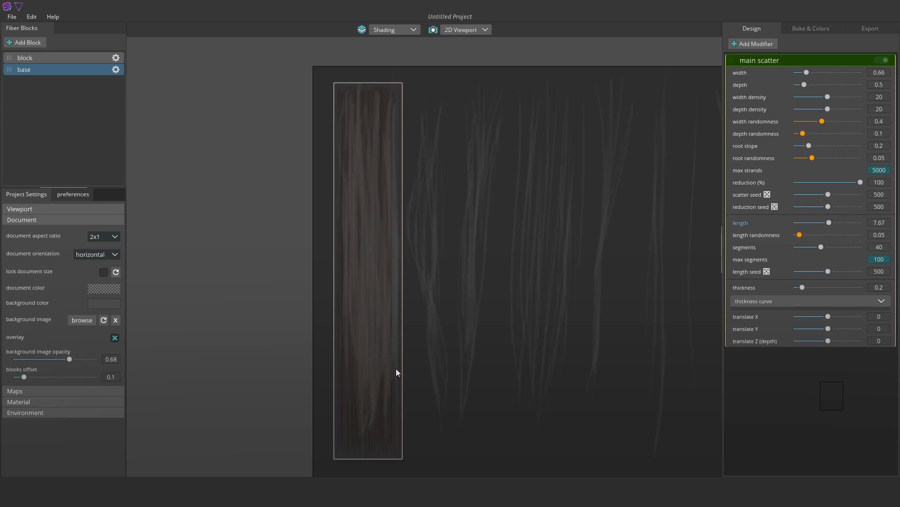
left_click_drag(801, 235, 819, 240)
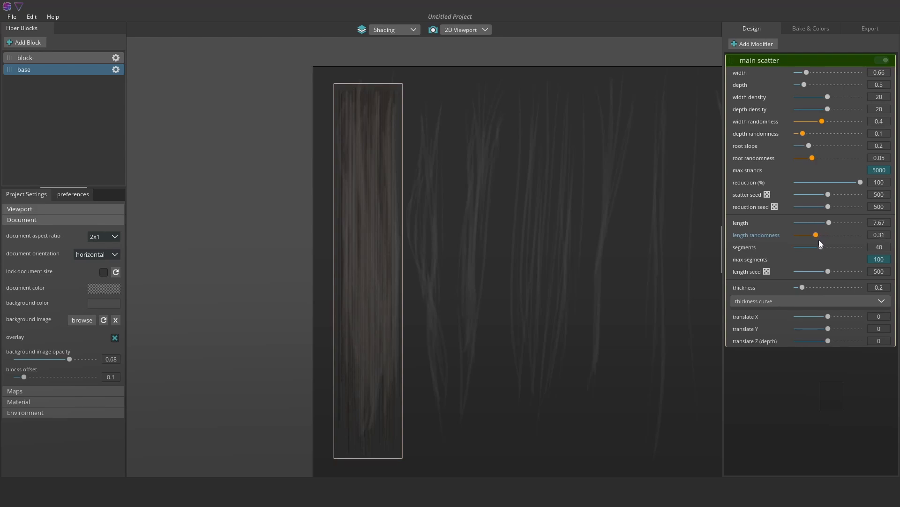
left_click(115, 337)
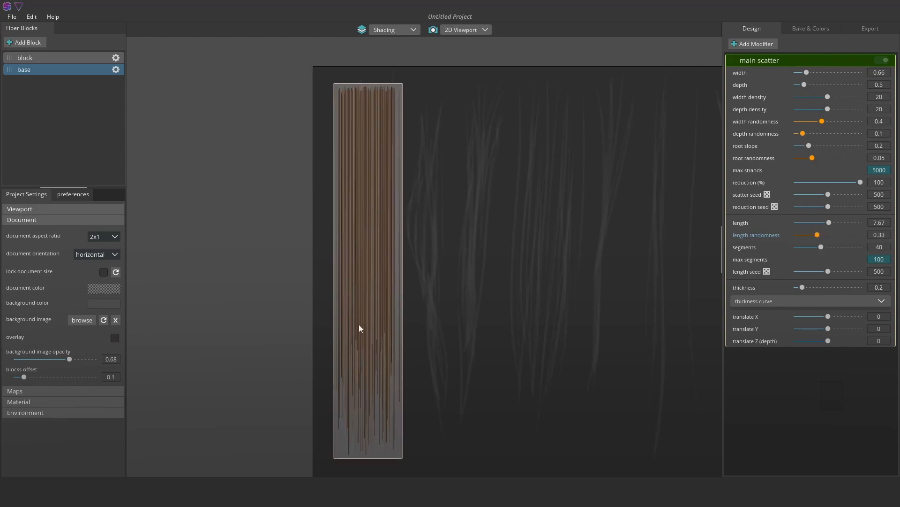
left_click_drag(817, 235, 812, 234)
Set the base block's root slope to 0.43 and root randomness to 0.11.
mouse_move(809, 145)
left_mouse_down()
mouse_move(860, 149)
mouse_move(831, 148)
mouse_move(852, 152)
mouse_move(826, 157)
mouse_move(824, 146)
left_mouse_up()
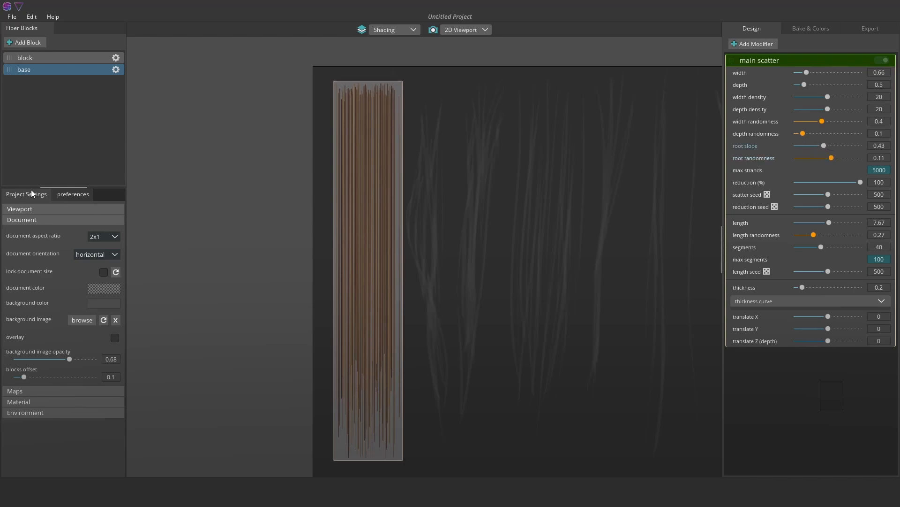
Look through the project's viewport, document, maps, material and environment settings.
left_click(31, 211)
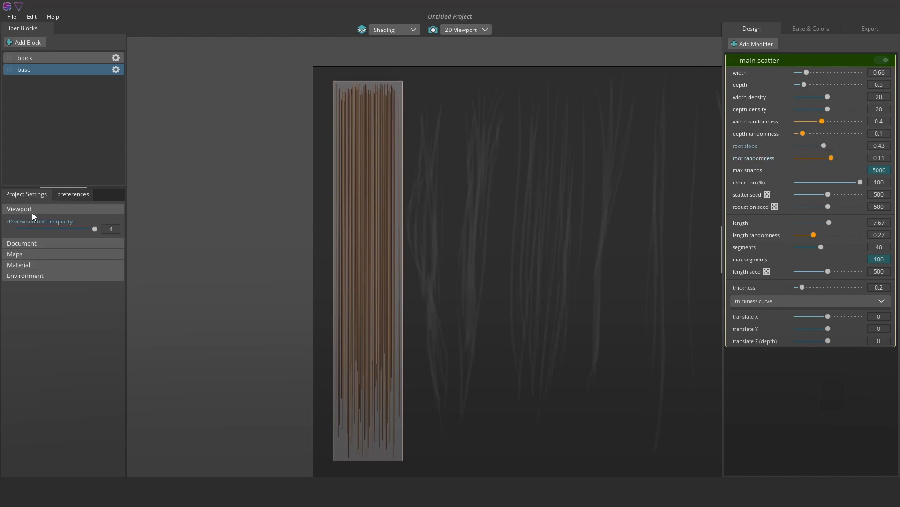
left_click(28, 243)
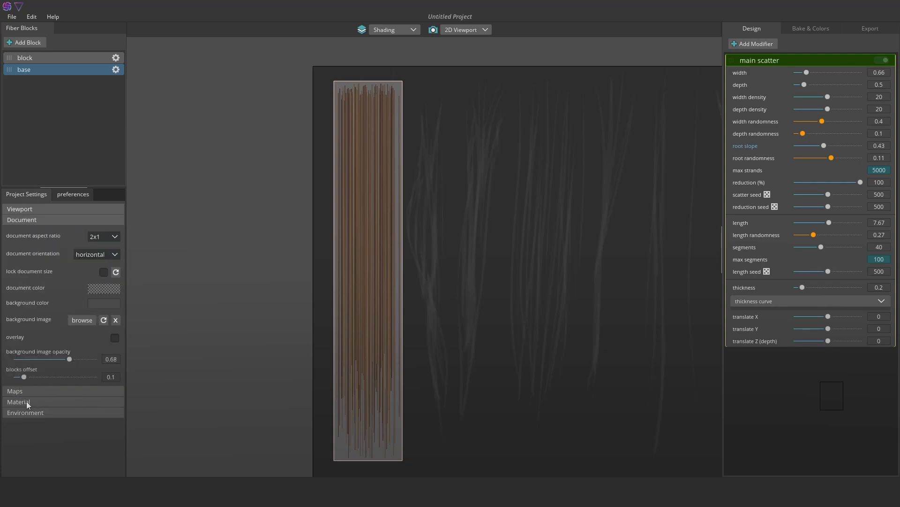
left_click(26, 402)
left_click(31, 278)
left_click(26, 238)
left_click(24, 231)
left_click(30, 221)
left_click(28, 209)
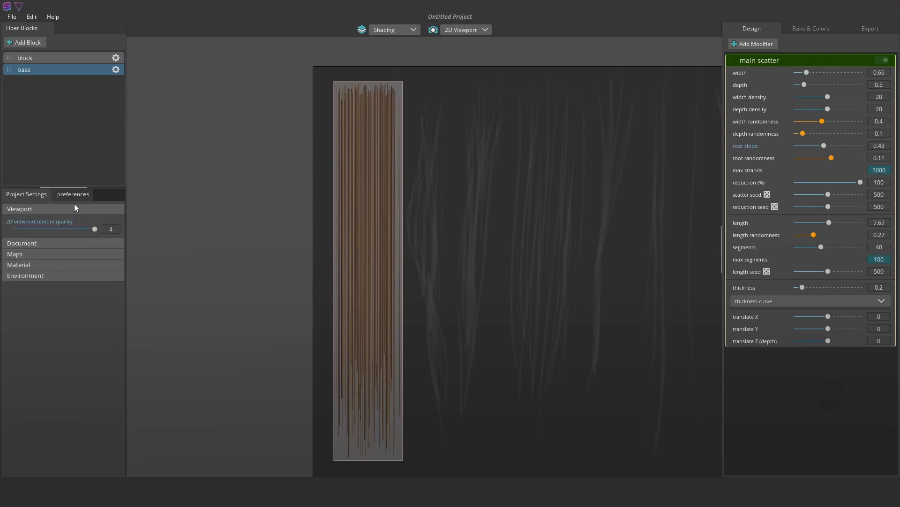
Preview the black, blond and red fiber material presets and restore the brown preset.
left_click(72, 195)
left_click(33, 193)
left_click(28, 264)
left_click(82, 272)
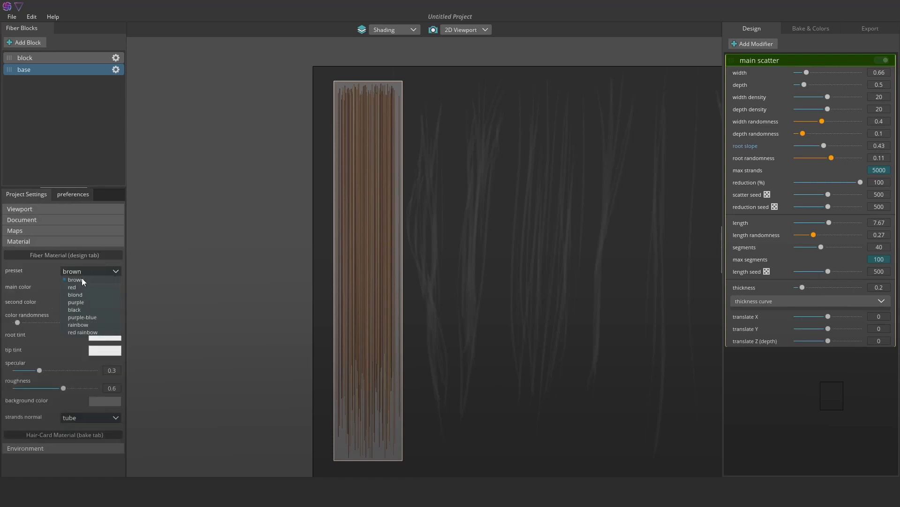
left_click(82, 309)
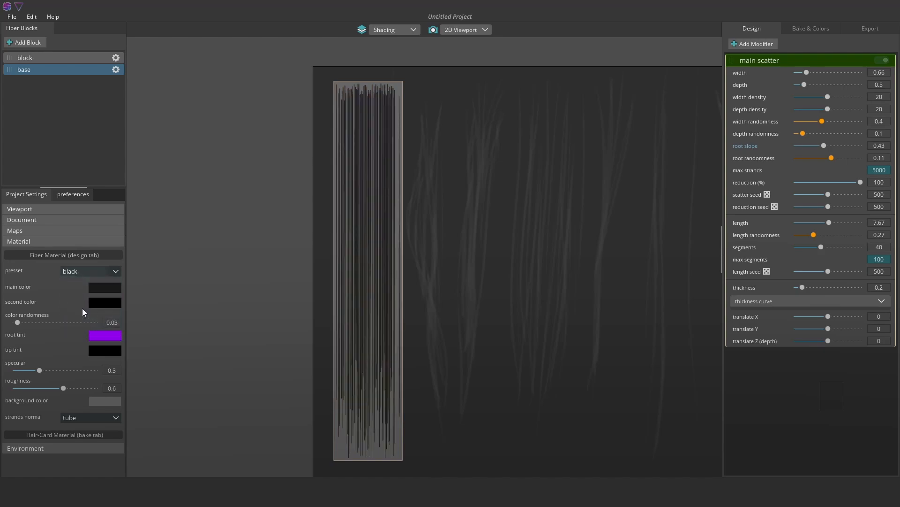
left_click(107, 266)
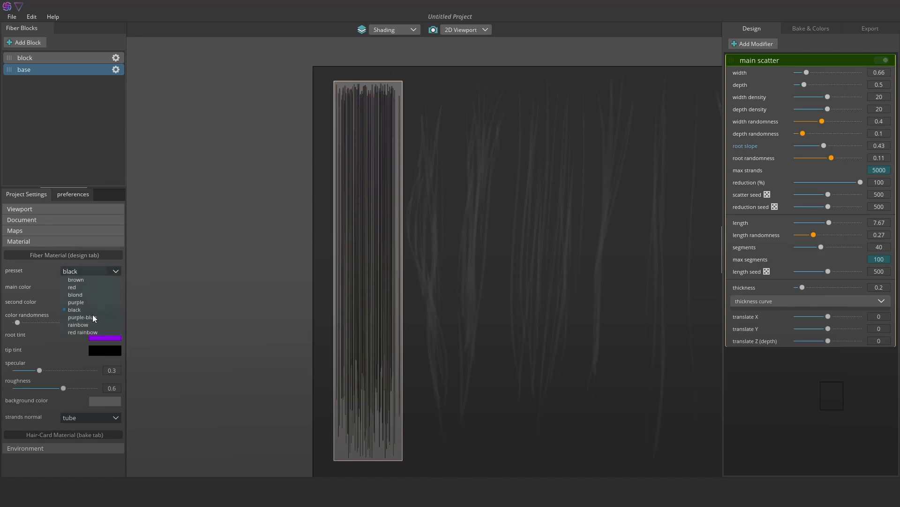
left_click(83, 296)
left_click(92, 271)
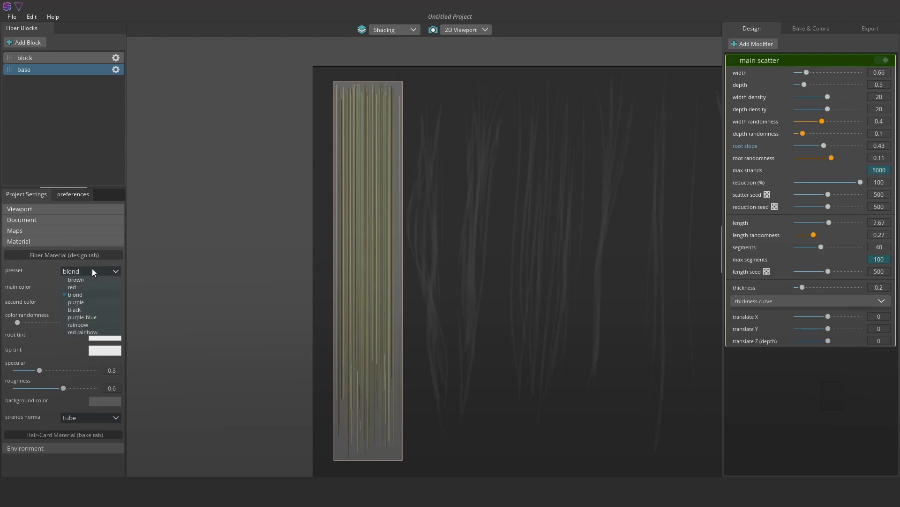
left_click(84, 283)
left_click(85, 272)
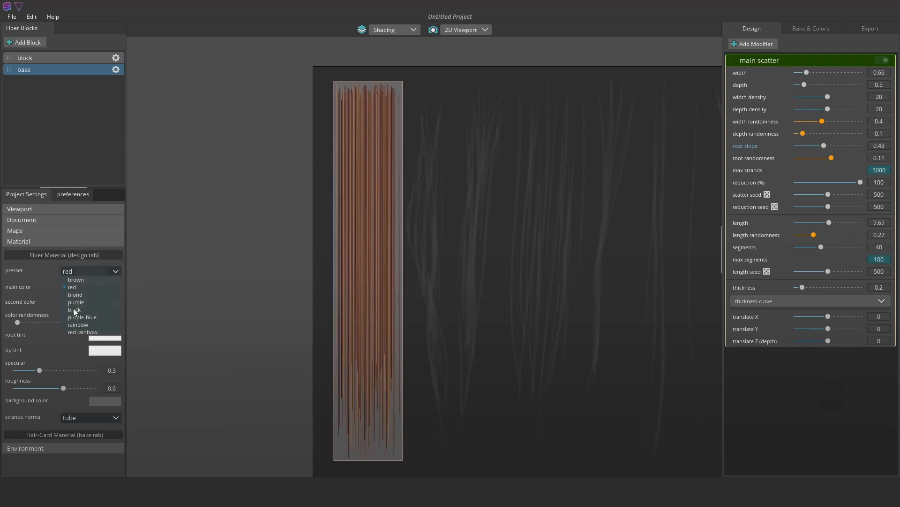
left_click(81, 311)
left_click(80, 270)
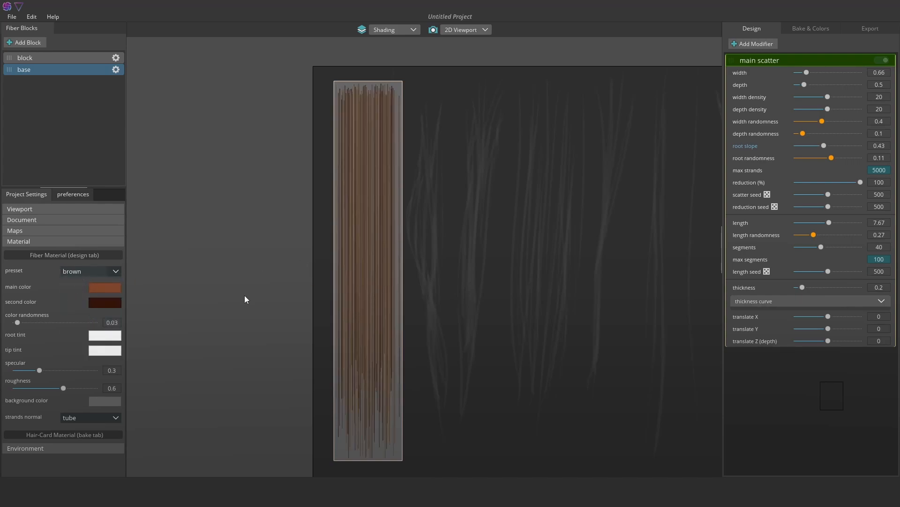
Mute the fiber's main color to a grayer brown, lighten its second color, and set specular to 0.24 and roughness to 0.54.
left_click(102, 289)
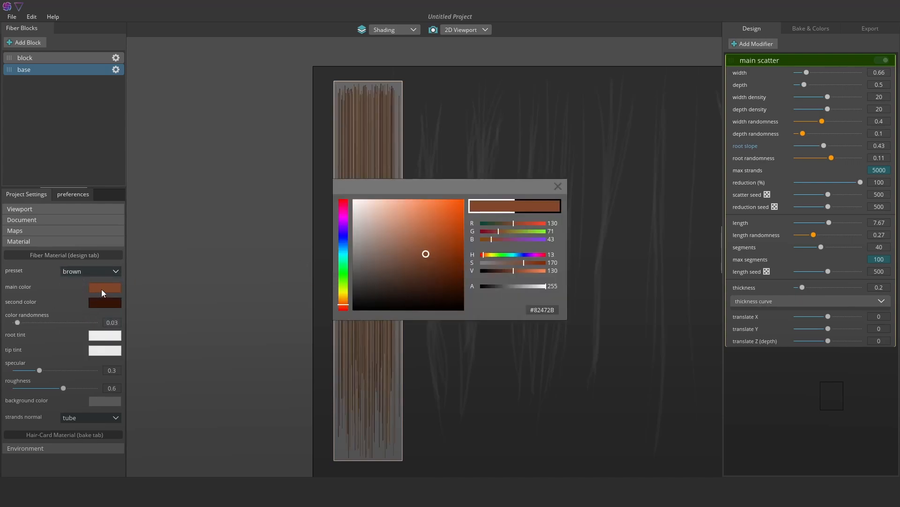
left_click_drag(449, 258, 399, 271)
left_click(557, 187)
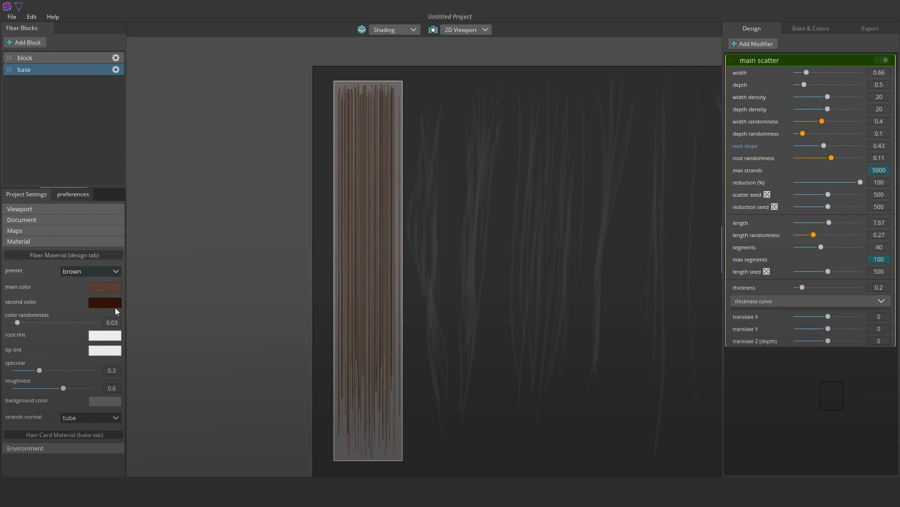
left_click(102, 304)
mouse_move(423, 277)
left_mouse_down()
mouse_move(412, 263)
mouse_move(426, 290)
mouse_move(432, 265)
mouse_move(431, 279)
left_mouse_up()
left_click(557, 186)
mouse_move(35, 368)
left_mouse_down()
mouse_move(74, 370)
mouse_move(15, 371)
mouse_move(39, 372)
mouse_move(30, 387)
mouse_move(72, 387)
mouse_move(43, 390)
mouse_move(71, 395)
mouse_move(61, 398)
left_mouse_up()
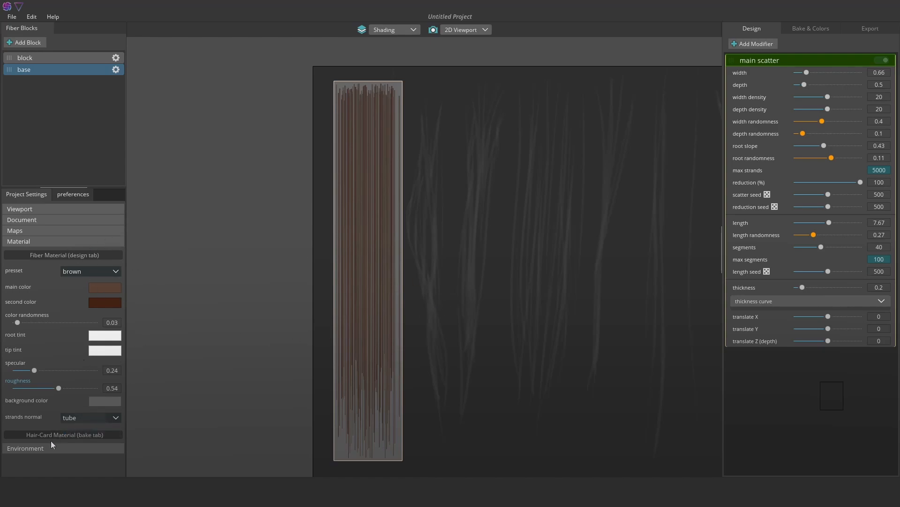
left_click(27, 210)
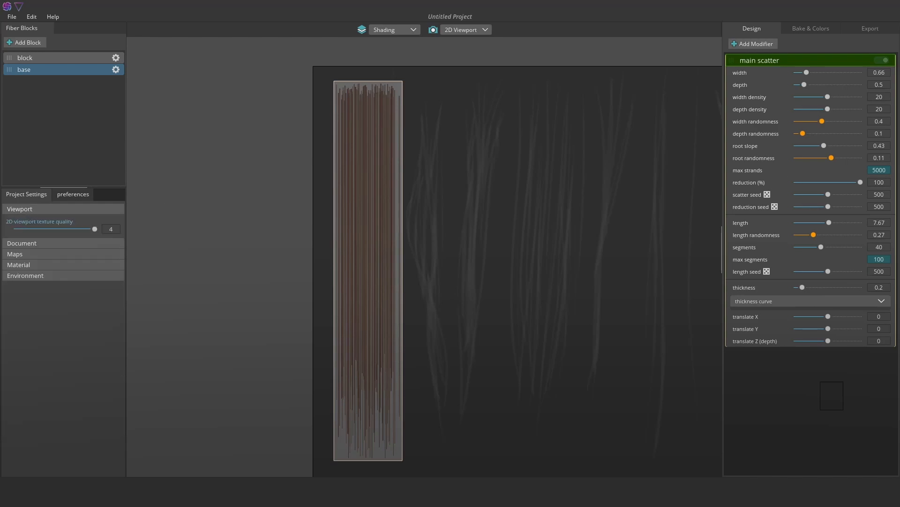
Enlarge the reference board window, place it beside the base strands and frame the white hair strand sketch in it.
left_click_drag(821, 383, 712, 281)
middle_click_drag(773, 362, 794, 325)
scroll(806, 315, "up", 5)
scroll(756, 303, "up", 4)
scroll(793, 355, "up", 5)
middle_click_drag(771, 360, 797, 323)
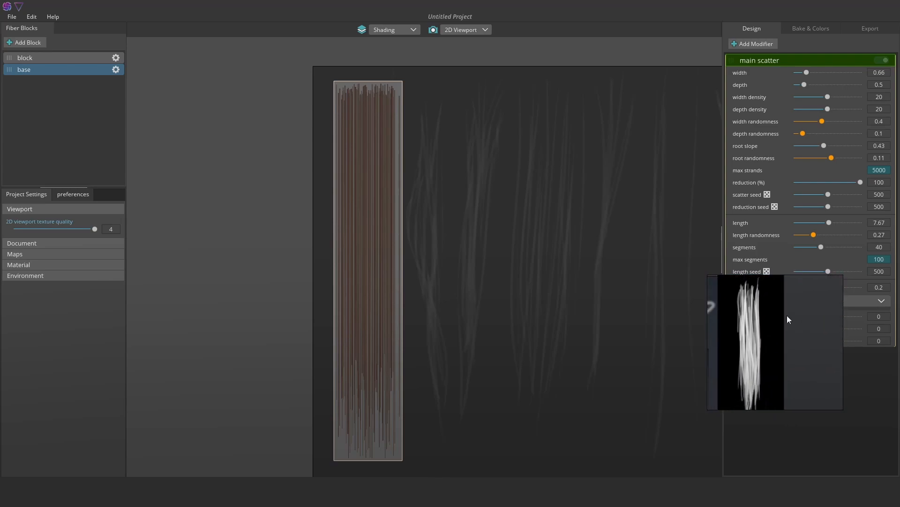
left_click_drag(708, 280, 669, 235)
left_click_drag(836, 338, 304, 154)
left_click_drag(309, 227, 300, 269)
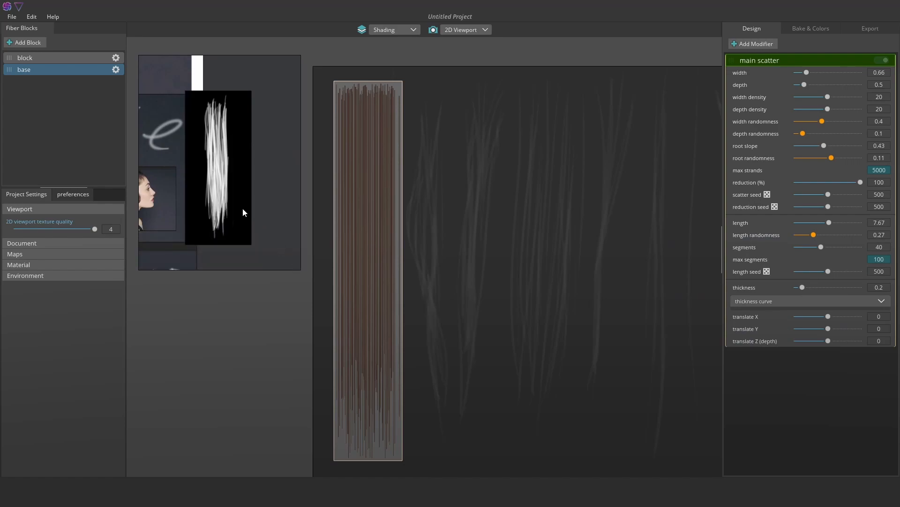
scroll(236, 187, "up", 3)
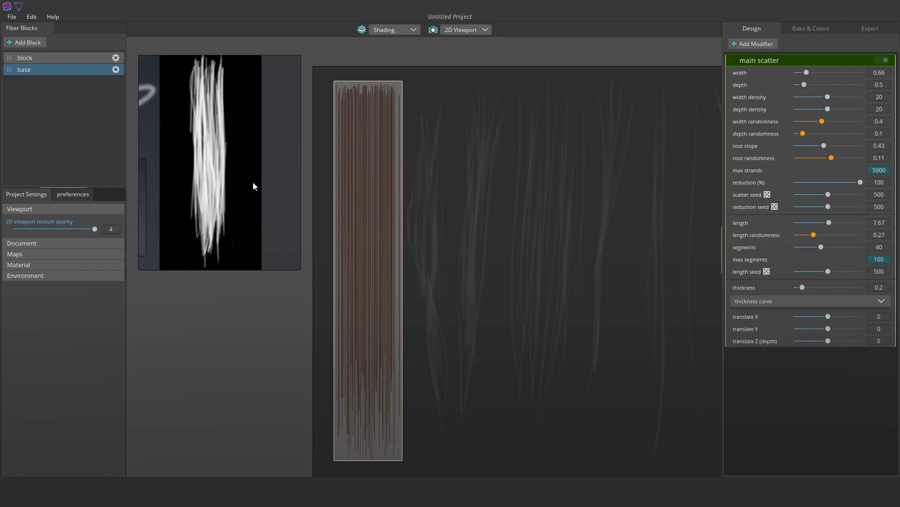
Add a Clump modifier to the base block with width 4.45, depth 2.11, width density 1, translate X -0.19, fly away 6 and seed 471.
left_click(749, 44)
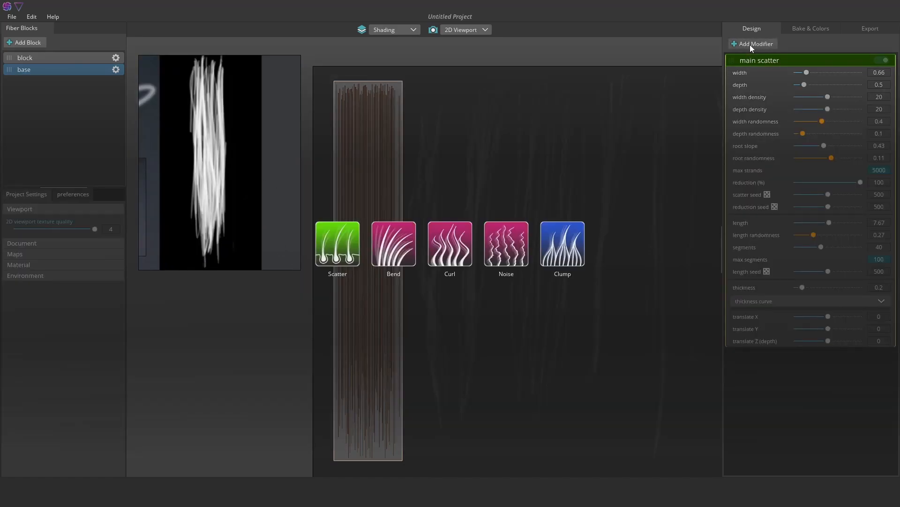
left_click(561, 250)
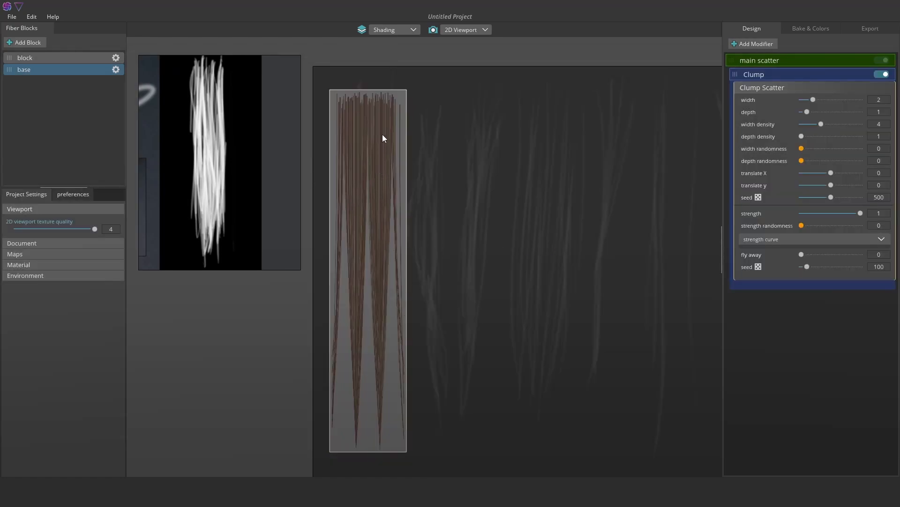
mouse_move(814, 99)
left_mouse_down()
mouse_move(822, 100)
mouse_move(803, 103)
mouse_move(818, 112)
mouse_move(801, 125)
mouse_move(803, 100)
mouse_move(823, 101)
left_mouse_up()
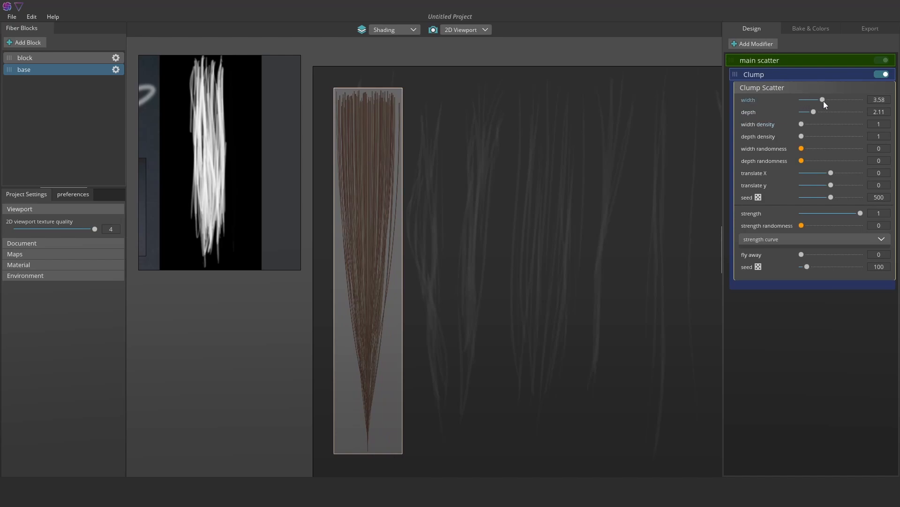
left_click_drag(806, 148, 826, 172)
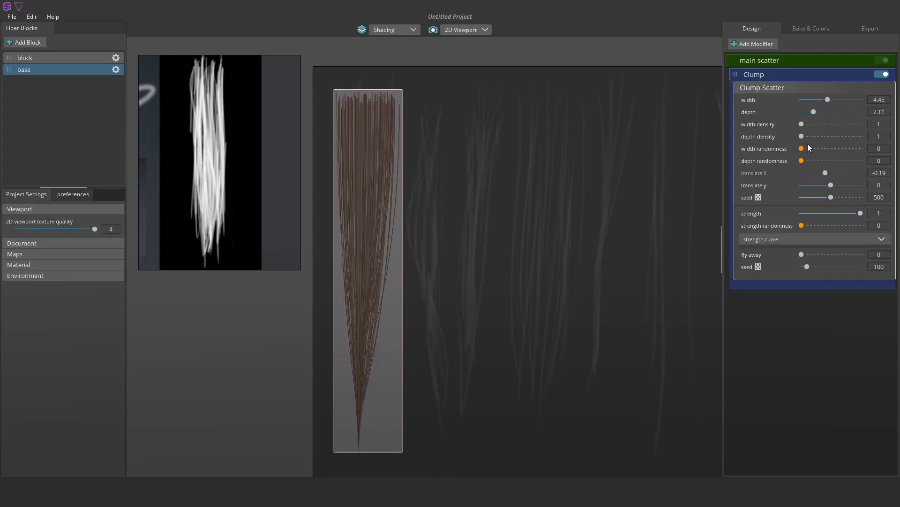
mouse_move(801, 125)
left_mouse_down()
mouse_move(852, 124)
mouse_move(796, 123)
left_mouse_up()
left_click_drag(801, 254, 831, 267)
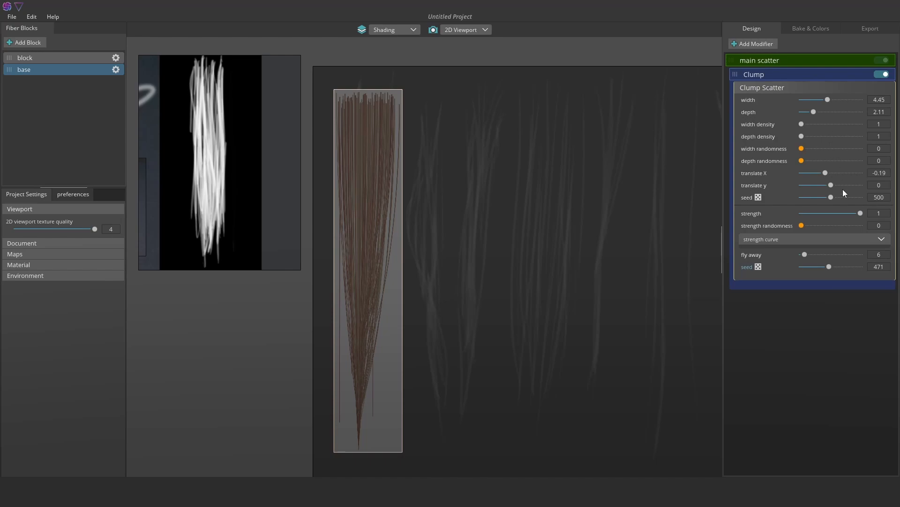
Lower the tip of the clump's strength curve, make the curve nearly straight, and set translate X to 0.
left_click(857, 239)
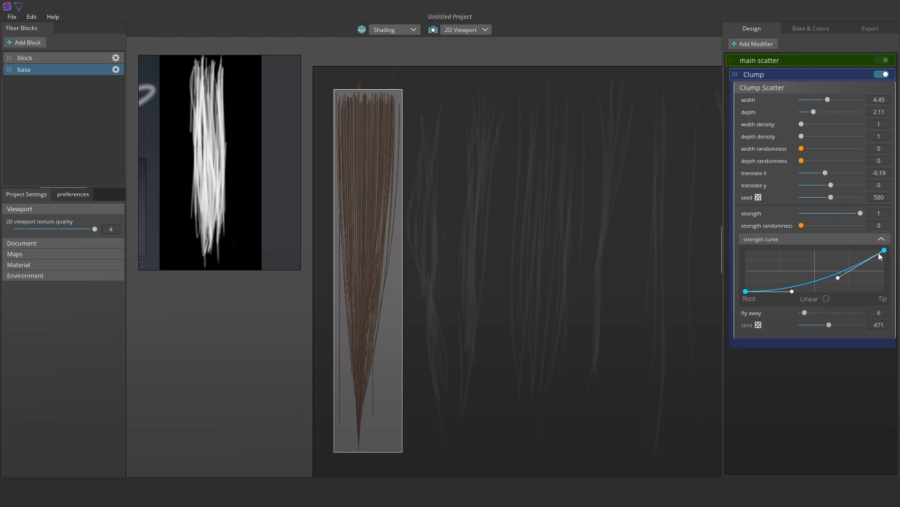
left_click_drag(884, 252, 885, 264)
left_click_drag(836, 278, 748, 291)
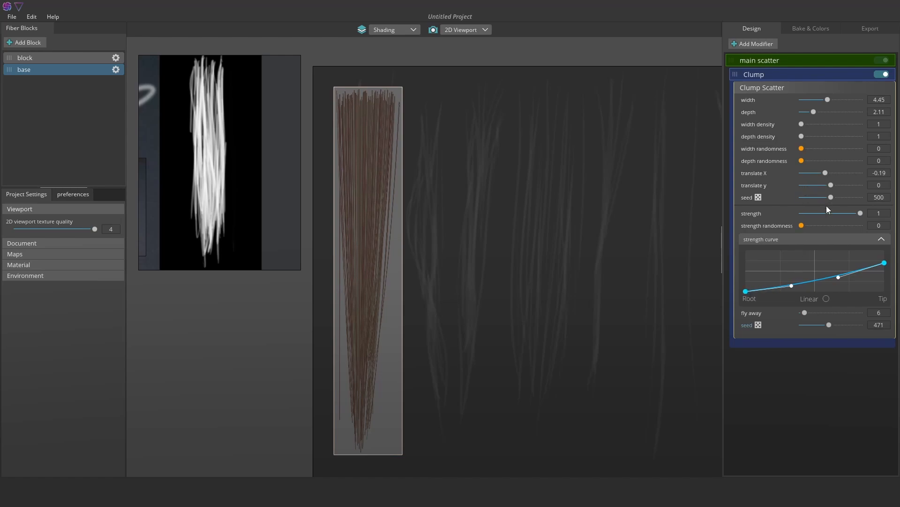
left_click_drag(825, 173, 830, 173)
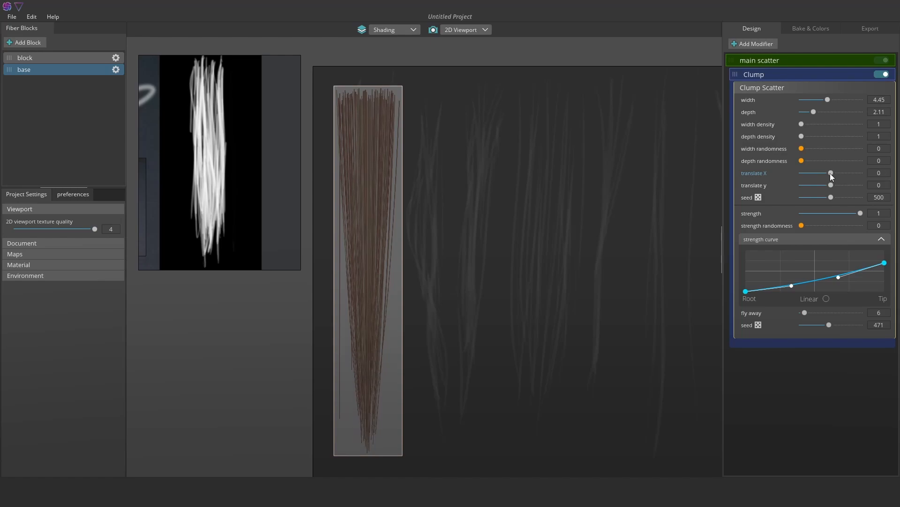
Add a second Clump modifier with width 0.81, depth 1.47, width density 3, strength 0.24 and strength randomness 0.51, comparing it off and on.
left_click(760, 44)
left_click(581, 253)
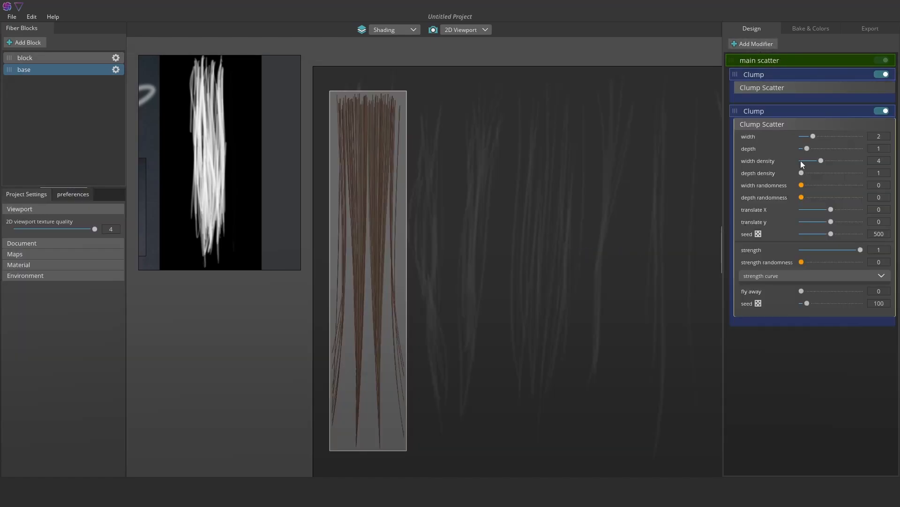
mouse_move(811, 151)
left_mouse_down()
mouse_move(840, 161)
mouse_move(802, 163)
mouse_move(817, 166)
mouse_move(805, 136)
left_mouse_up()
mouse_move(818, 249)
left_mouse_down()
mouse_move(809, 245)
mouse_move(817, 247)
mouse_move(813, 264)
mouse_move(828, 262)
left_mouse_up()
left_click(881, 112)
left_click(883, 111)
left_click(884, 111)
left_click(887, 111)
left_click(886, 111)
left_click(886, 112)
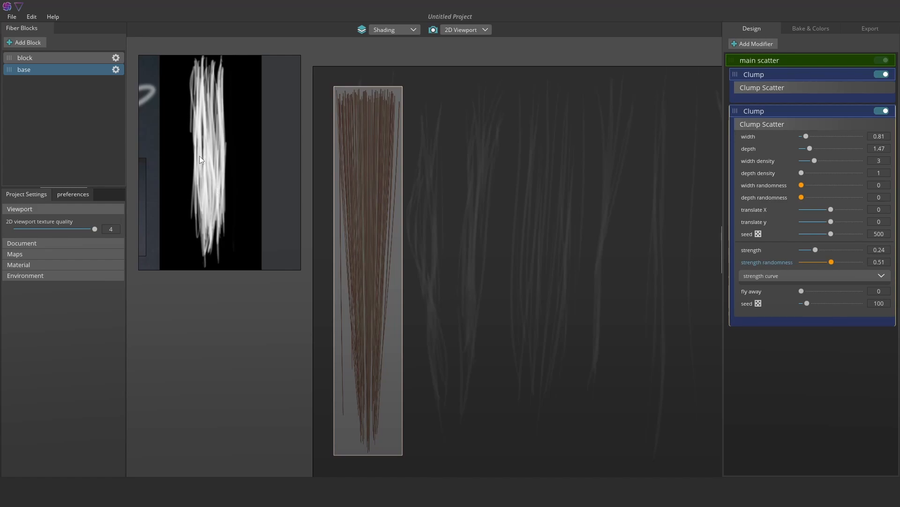
Add a Curl modifier with scale 0.01, length 3.88, shift randomness 0.24 and seed 462.
left_click(767, 45)
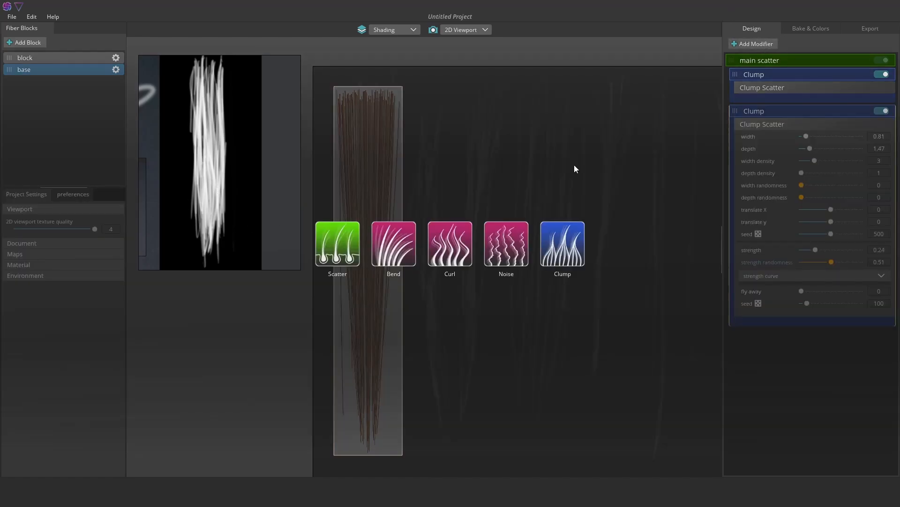
left_click(469, 248)
left_click_drag(828, 159, 790, 175)
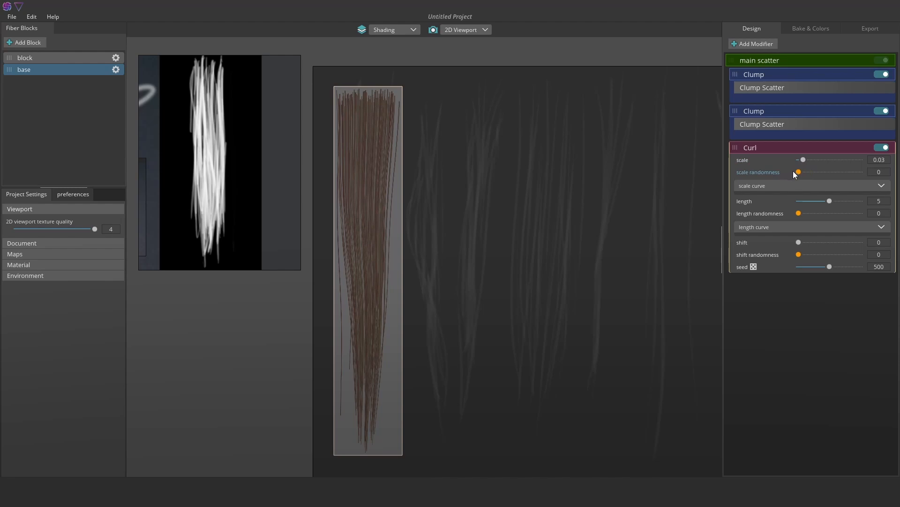
mouse_move(827, 201)
left_mouse_down()
mouse_move(811, 203)
mouse_move(858, 205)
mouse_move(777, 203)
mouse_move(823, 208)
left_mouse_up()
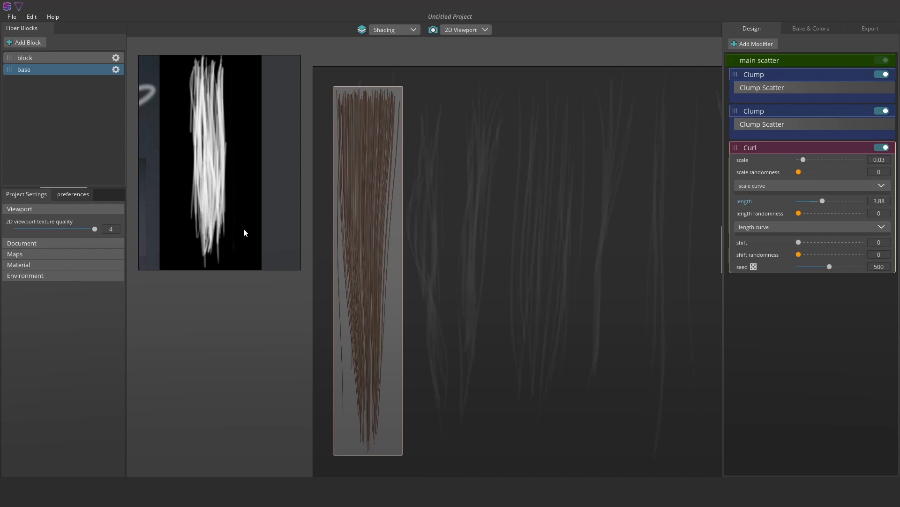
mouse_move(829, 266)
left_mouse_down()
mouse_move(806, 255)
mouse_move(815, 258)
left_mouse_up()
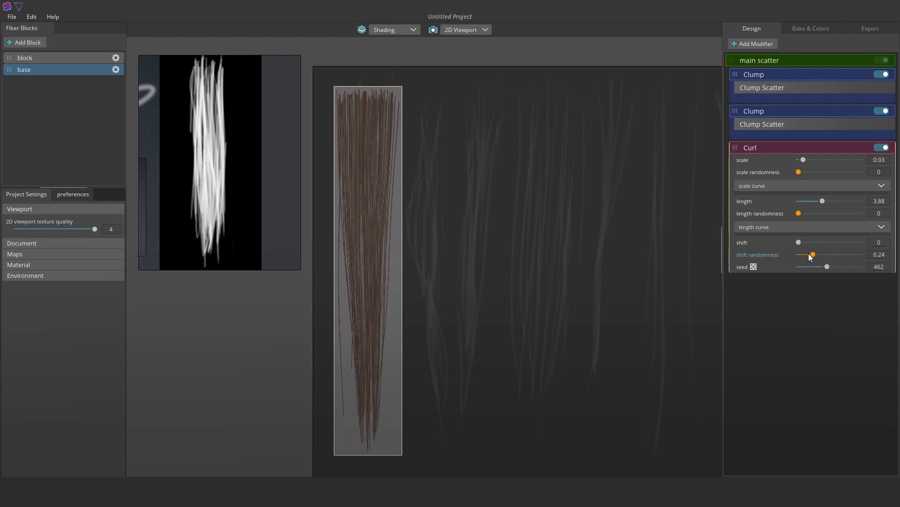
mouse_move(809, 159)
left_mouse_down()
mouse_move(817, 159)
mouse_move(800, 164)
left_mouse_up()
Add a Scatter modifier with width 0.4, length 6.26 and length randomness 0.13, checking it against the main scatter settings.
left_click(756, 43)
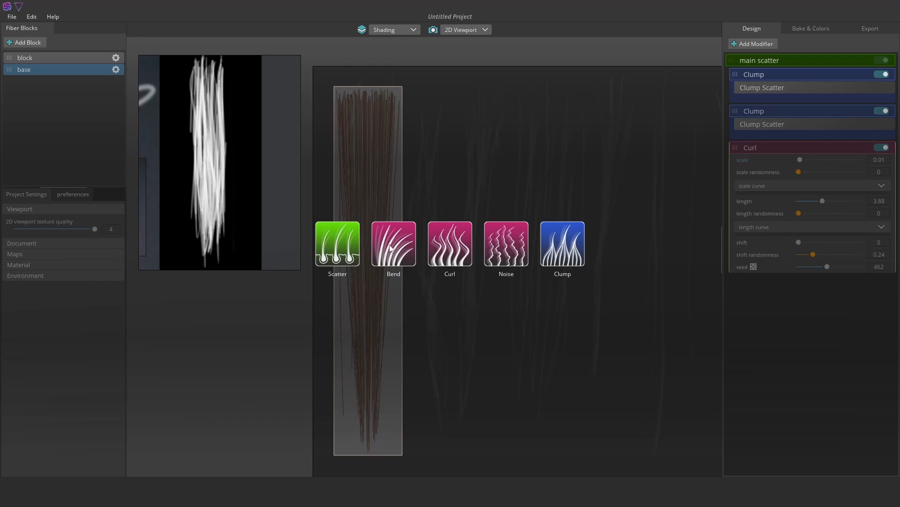
left_click(336, 253)
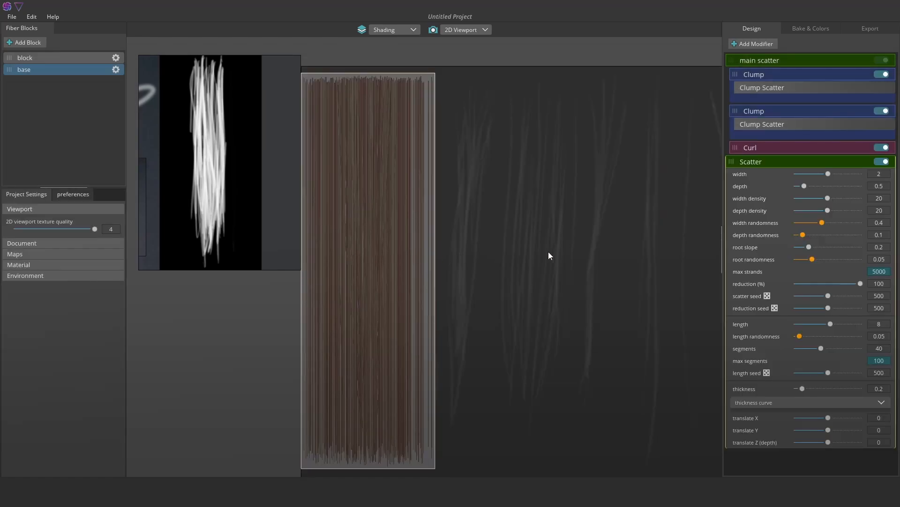
left_click_drag(823, 174, 806, 192)
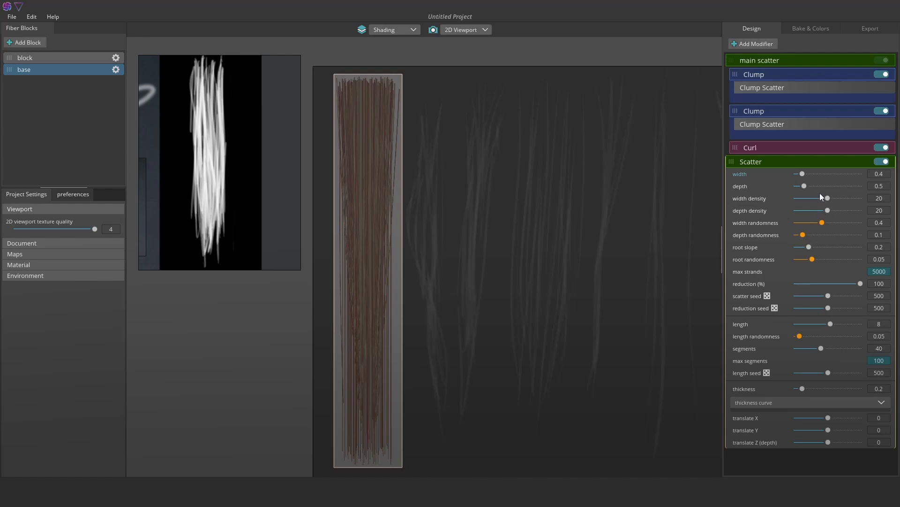
left_click_drag(820, 323, 822, 325)
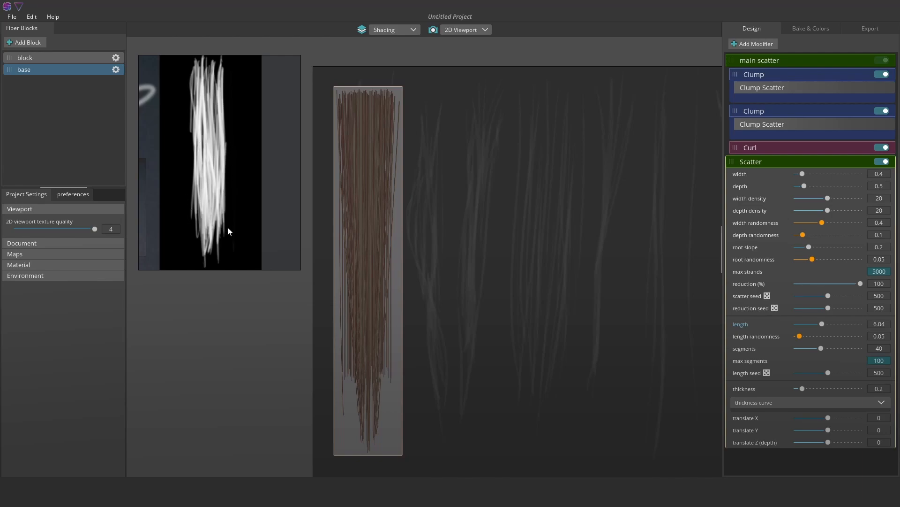
left_click_drag(829, 324, 828, 323)
left_click(818, 336)
left_click_drag(814, 337, 804, 342)
left_click(733, 61)
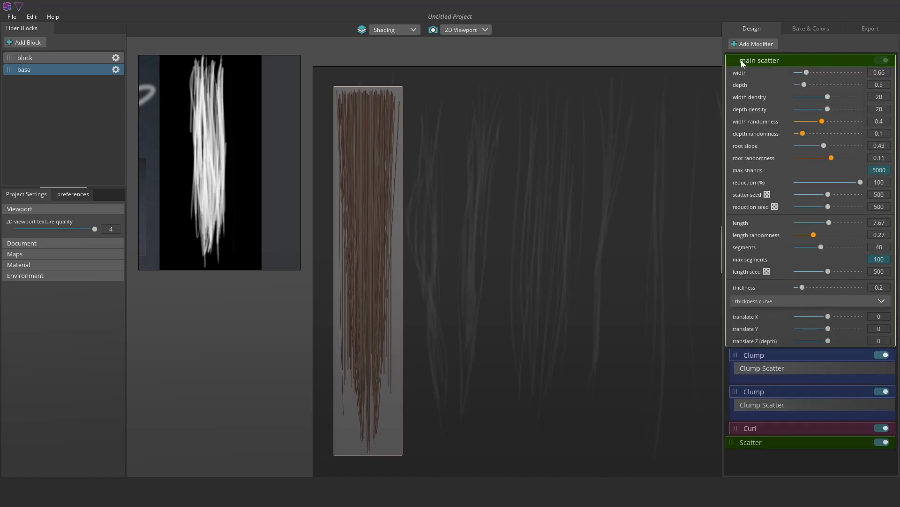
left_click(735, 61)
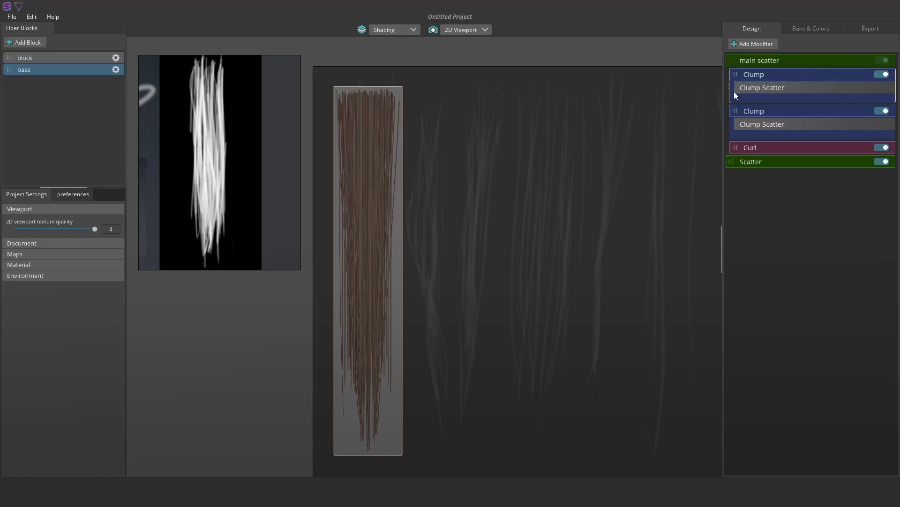
left_click(750, 163)
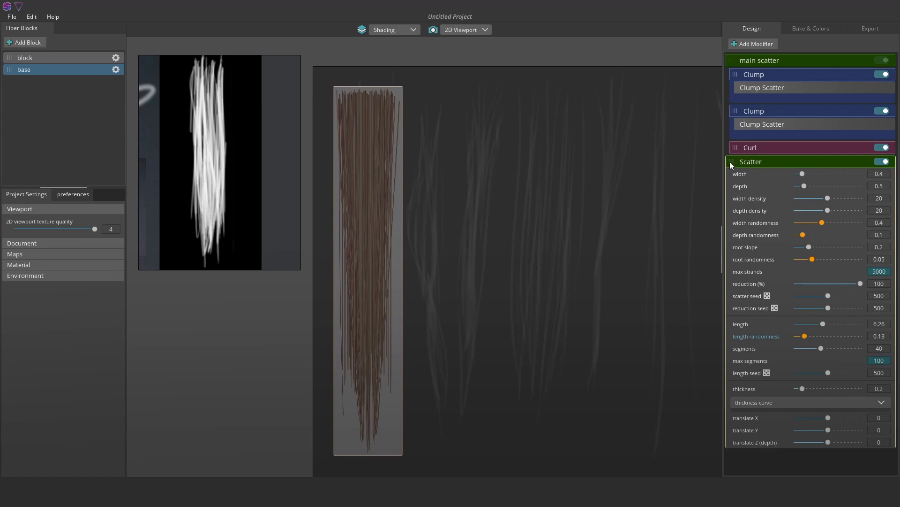
Add a Curl modifier below the second Scatter with scale 0.02, length 5, shift 45.62 and seed 198.
left_click(757, 45)
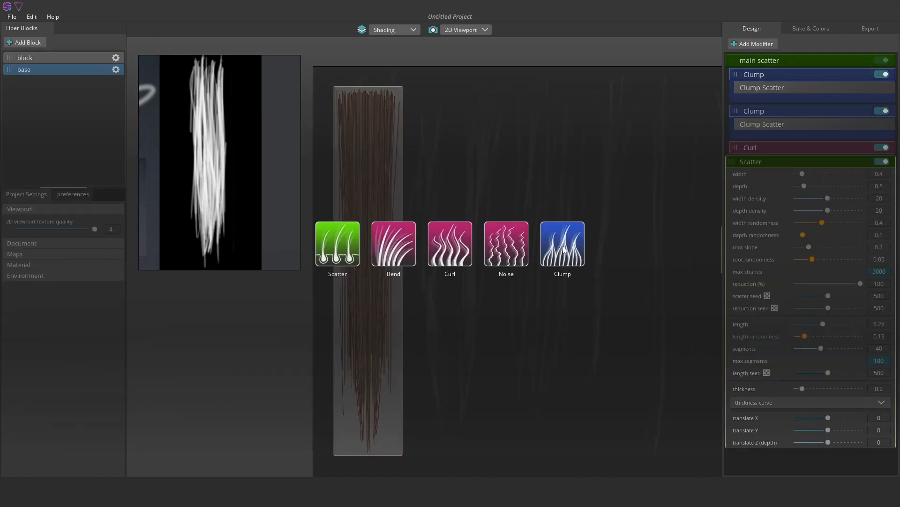
left_click(462, 249)
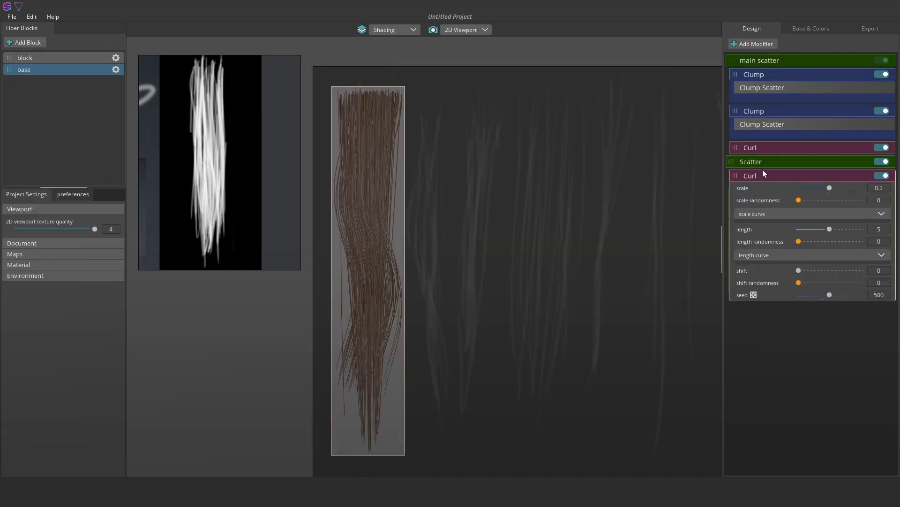
mouse_move(829, 188)
left_mouse_down()
mouse_move(799, 192)
mouse_move(837, 192)
mouse_move(801, 190)
left_mouse_up()
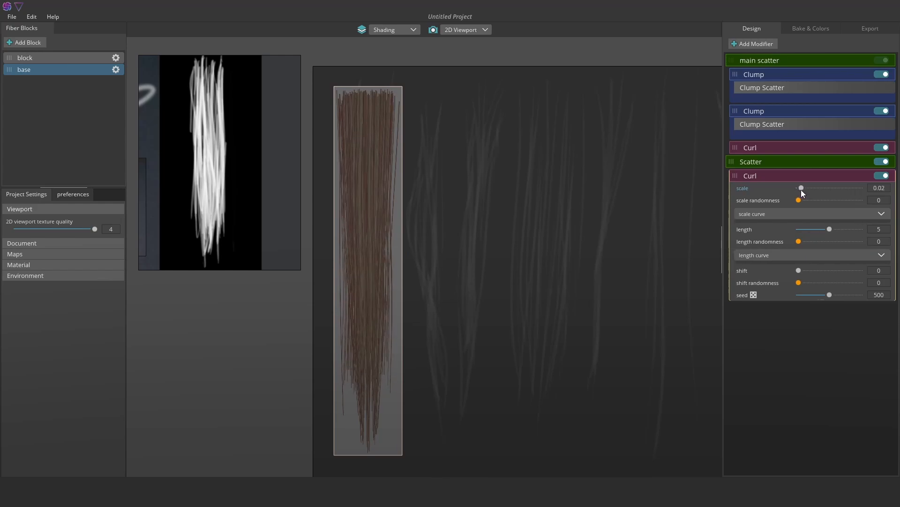
left_click_drag(804, 271, 810, 295)
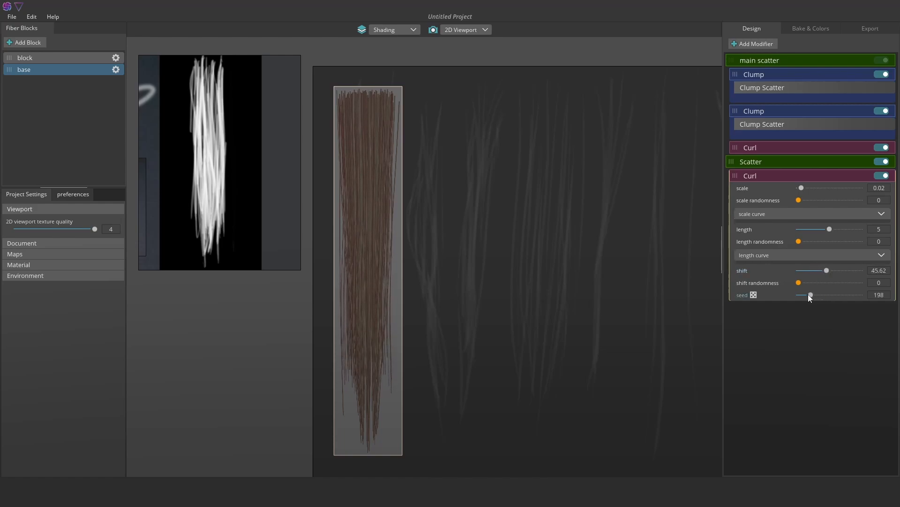
Set the second Scatter modifier's width density to 26, length randomness to 0.38, length to 7.08 and root slope to 1.
left_click(747, 162)
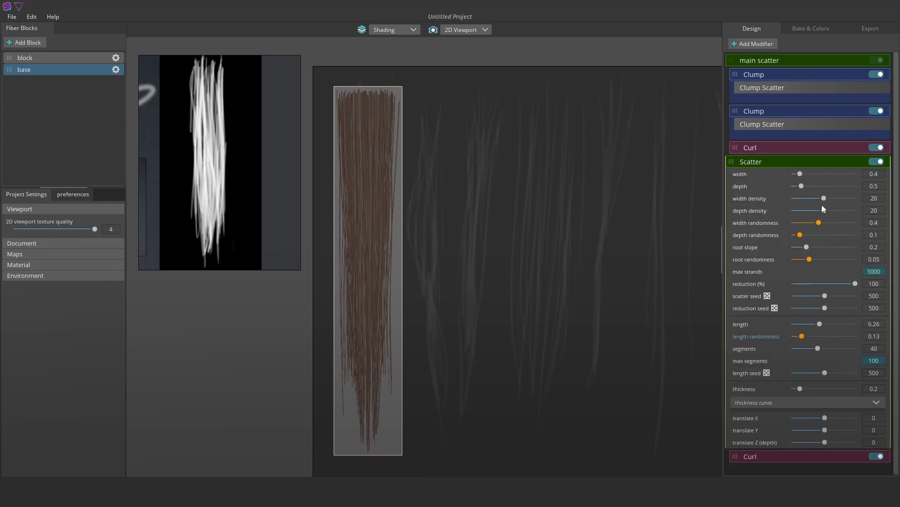
mouse_move(819, 199)
left_mouse_down()
mouse_move(793, 200)
mouse_move(849, 202)
mouse_move(797, 201)
mouse_move(833, 204)
left_mouse_up()
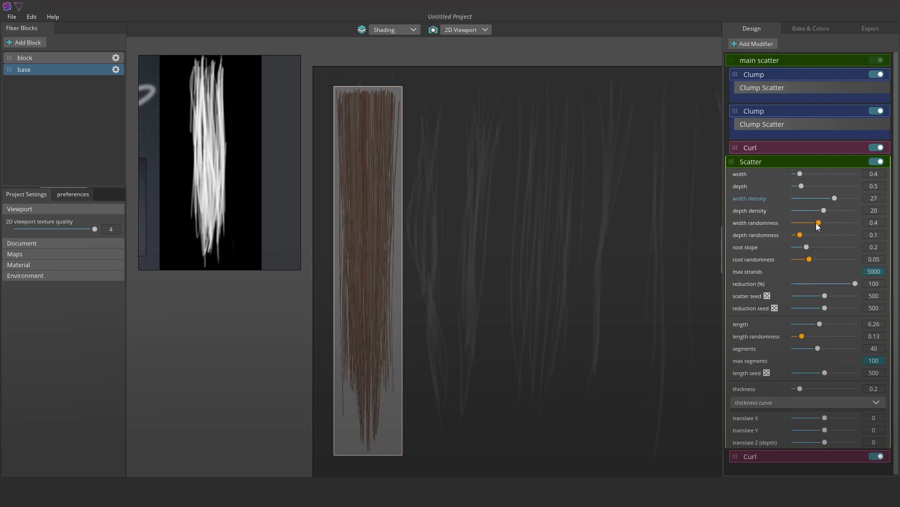
mouse_move(835, 198)
left_mouse_down()
mouse_move(848, 201)
mouse_move(821, 205)
mouse_move(832, 207)
left_mouse_up()
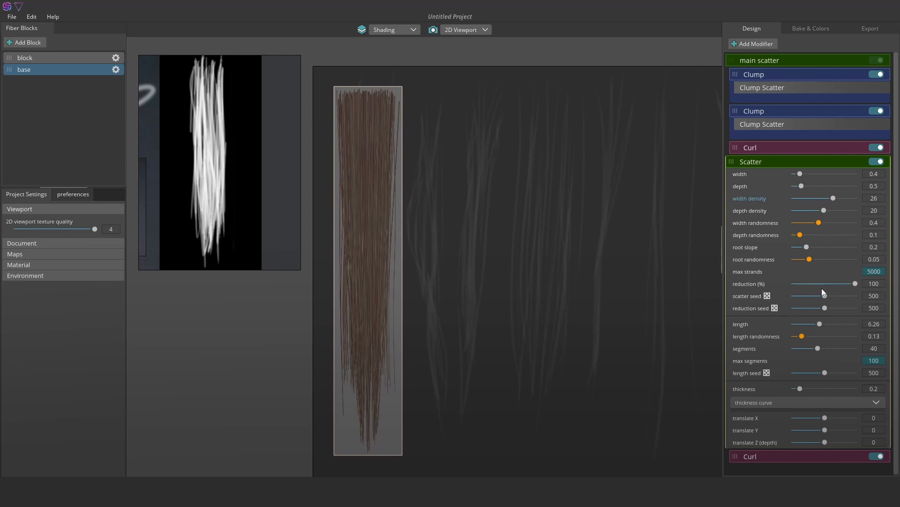
left_click_drag(802, 336, 818, 337)
left_click(823, 327)
left_click_drag(822, 328, 823, 328)
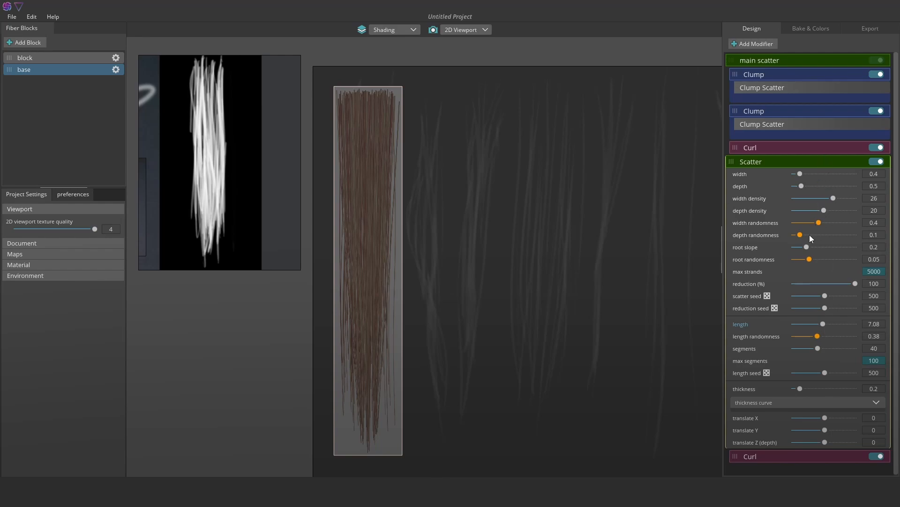
left_click_drag(806, 242, 861, 244)
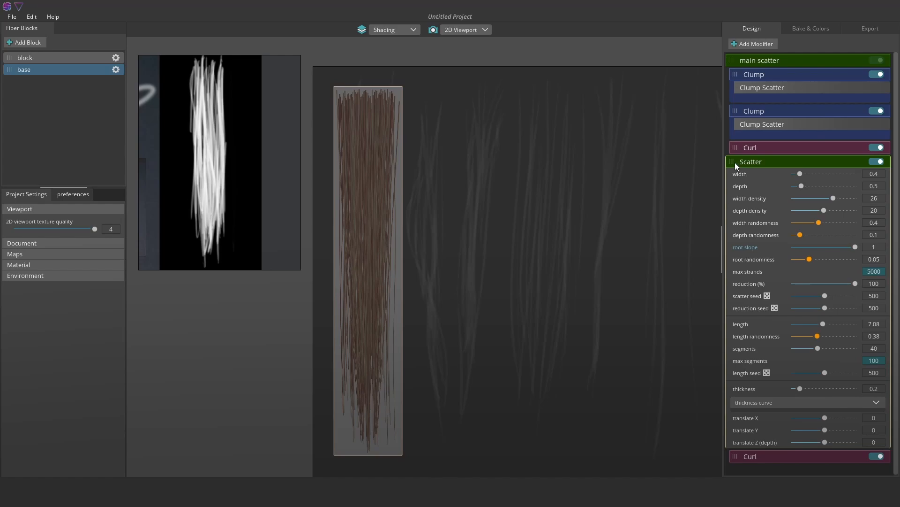
Add a Clump modifier beneath the last Curl with width 3.11, depth 0.92, translate X 0.02 and strength 0.6.
left_click(764, 43)
left_click(562, 249)
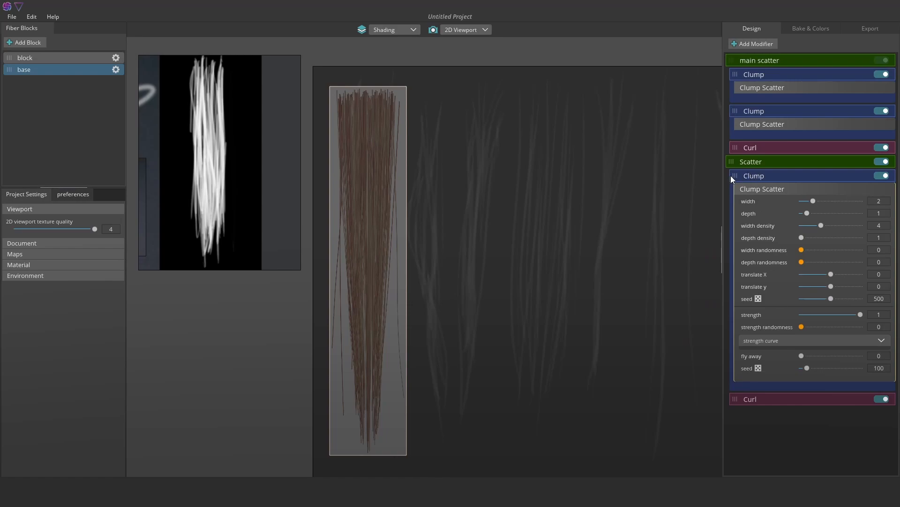
left_click_drag(739, 186, 738, 205)
left_click_drag(816, 215, 820, 244)
mouse_move(824, 290)
left_mouse_down()
mouse_move(816, 290)
mouse_move(832, 287)
left_mouse_up()
mouse_move(829, 328)
left_mouse_down()
mouse_move(809, 330)
mouse_move(837, 336)
left_mouse_up()
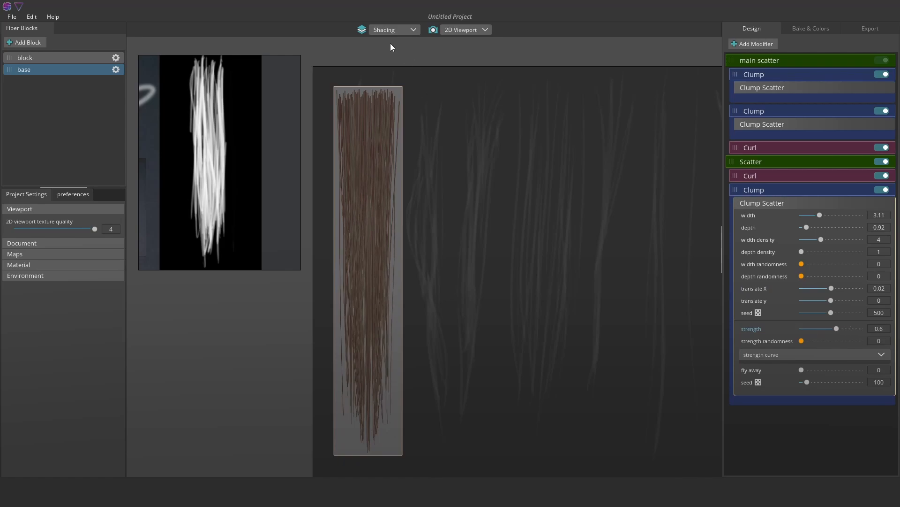
Set the main scatter's width density to 38, judging the strand coverage in the Alpha view, and return to the Shading view.
left_click(390, 29)
left_click(392, 69)
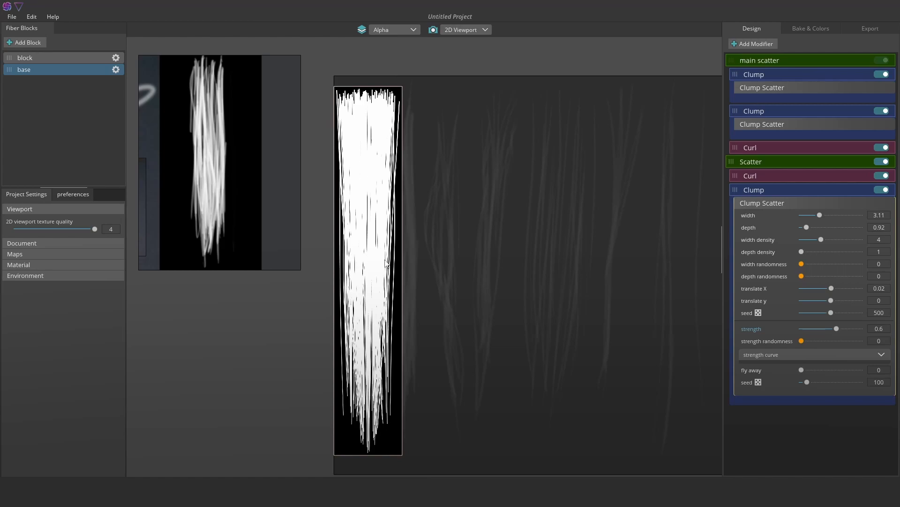
scroll(365, 226, "up", 3)
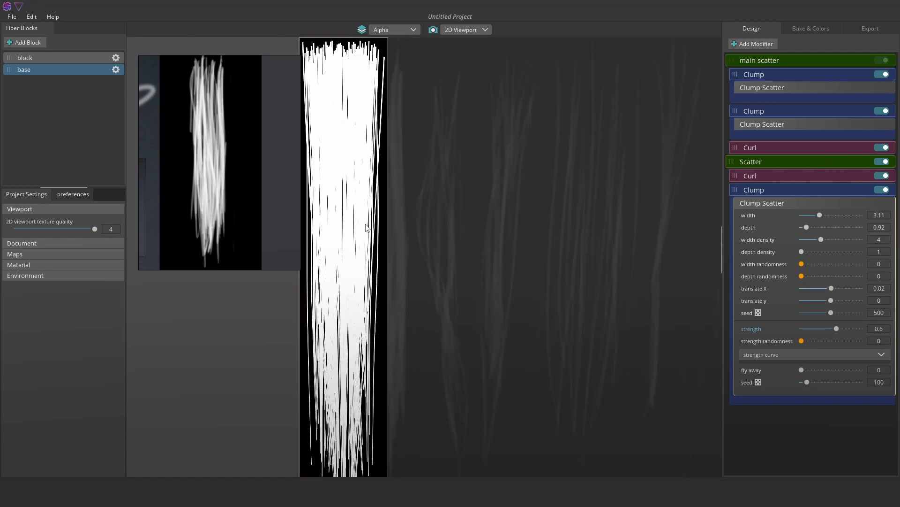
middle_click_drag(365, 226, 453, 236)
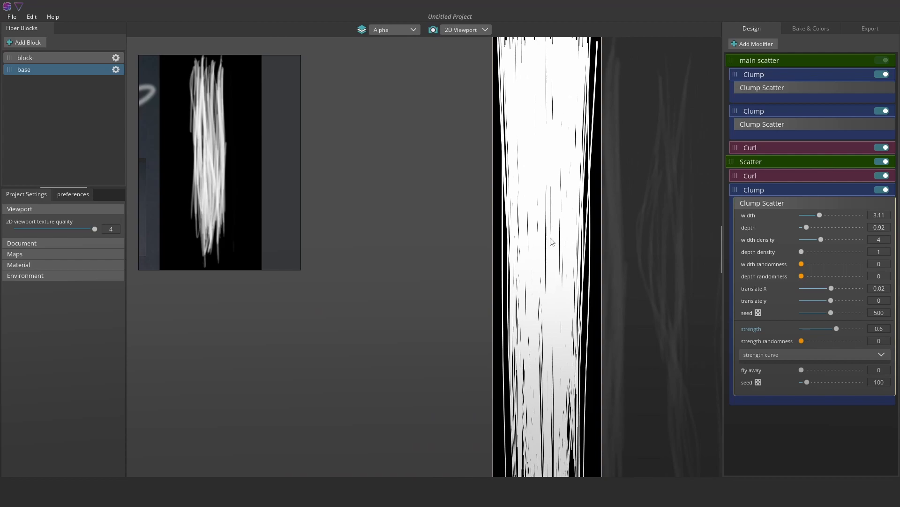
scroll(553, 239, "down", 2)
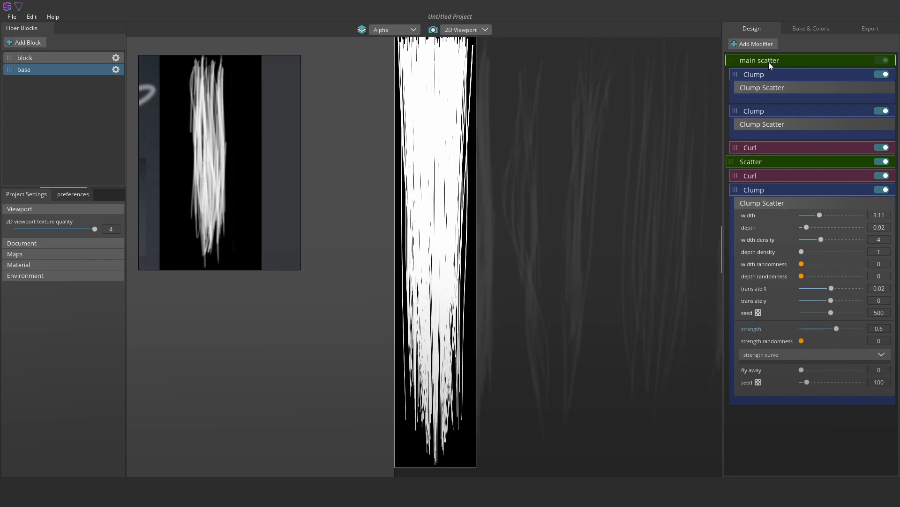
left_click(733, 60)
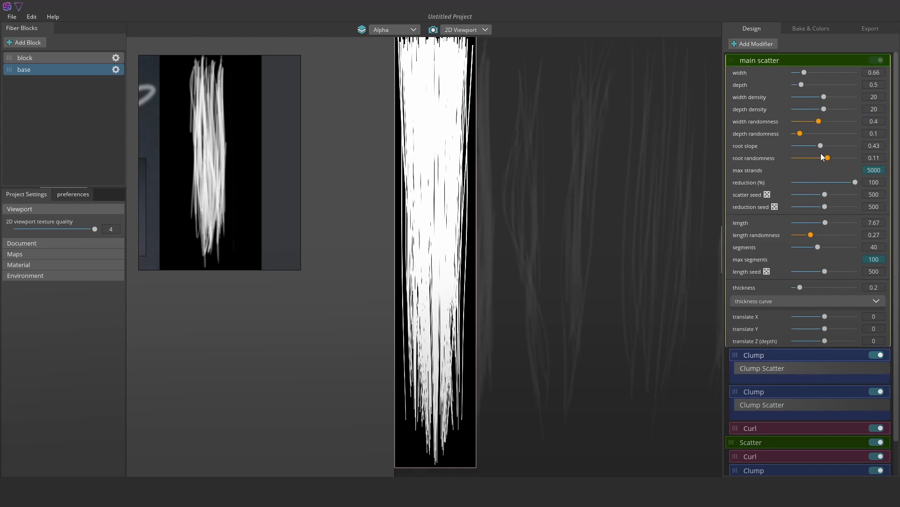
mouse_move(854, 182)
left_mouse_down()
mouse_move(820, 184)
mouse_move(864, 186)
left_mouse_up()
left_click_drag(833, 95, 850, 98)
scroll(515, 205, "down", 2)
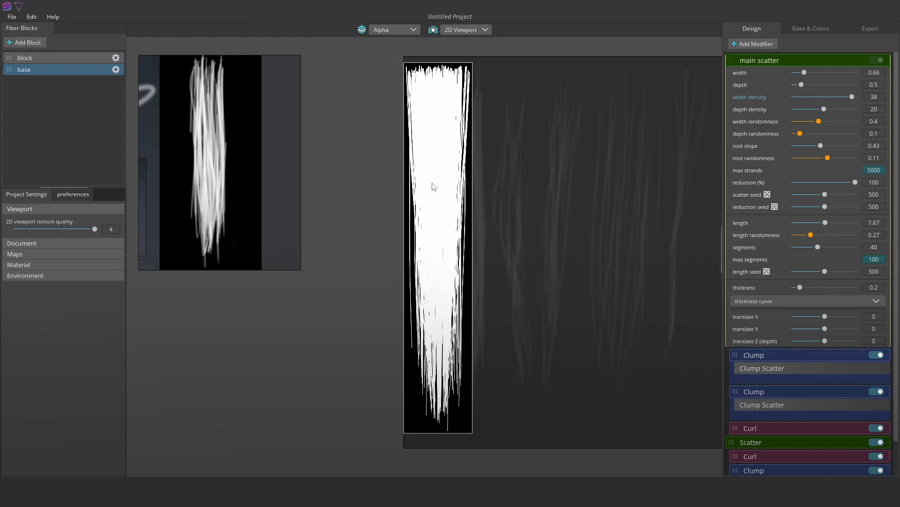
left_click(398, 31)
left_click(390, 40)
Narrow the fiber block named block by setting its main scatter width to 0.28.
scroll(447, 189, "up", 1)
scroll(449, 179, "down", 3)
middle_click_drag(473, 158, 456, 168)
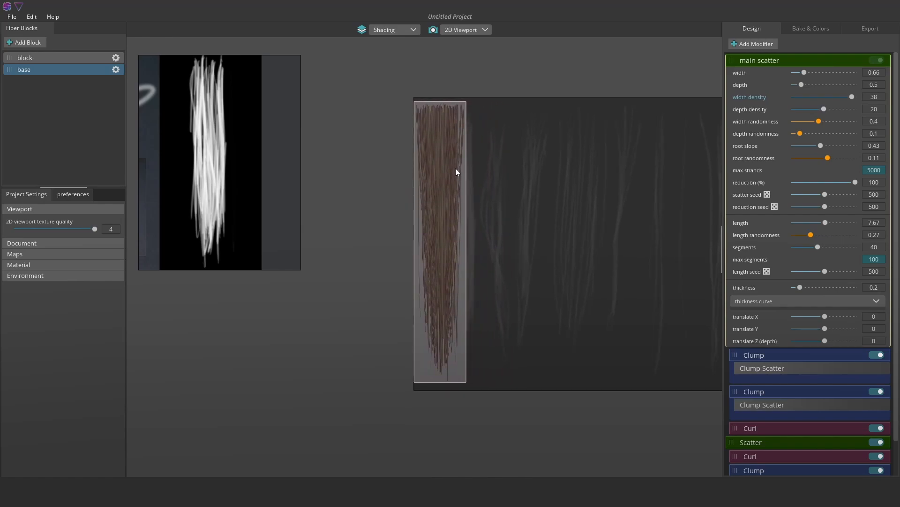
key("f")
middle_click_drag(510, 182, 527, 184)
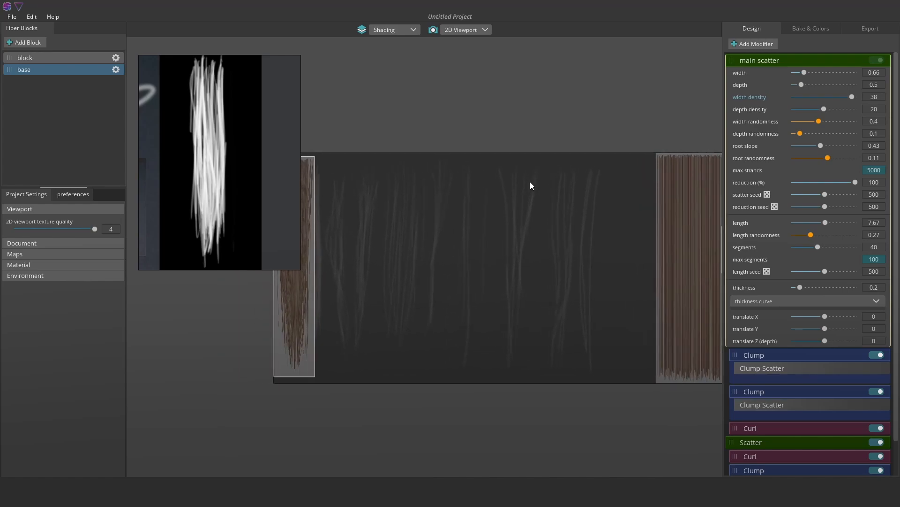
left_click(696, 221)
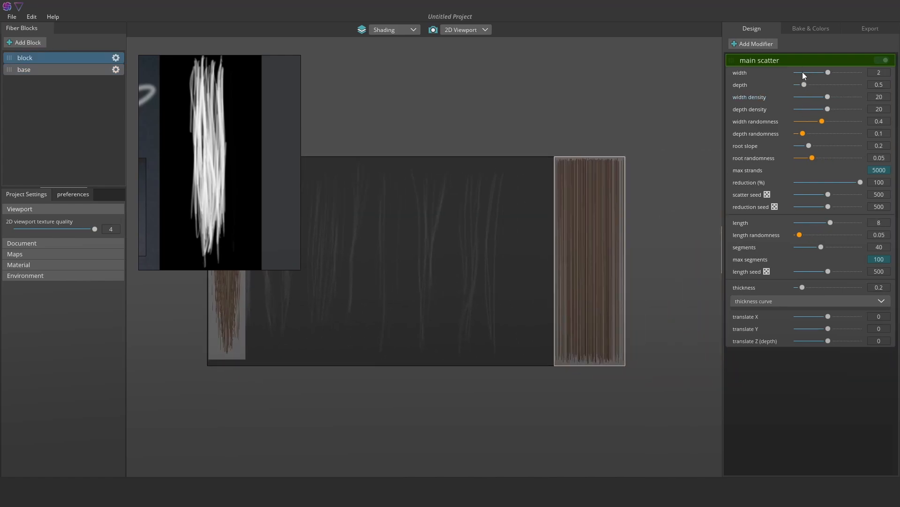
left_click_drag(824, 74, 801, 73)
mouse_move(593, 235)
middle_mouse_down()
mouse_move(572, 232)
mouse_move(632, 233)
mouse_move(601, 234)
mouse_move(608, 235)
middle_mouse_up()
middle_click_drag(440, 187, 555, 208)
scroll(381, 234, "up", 2)
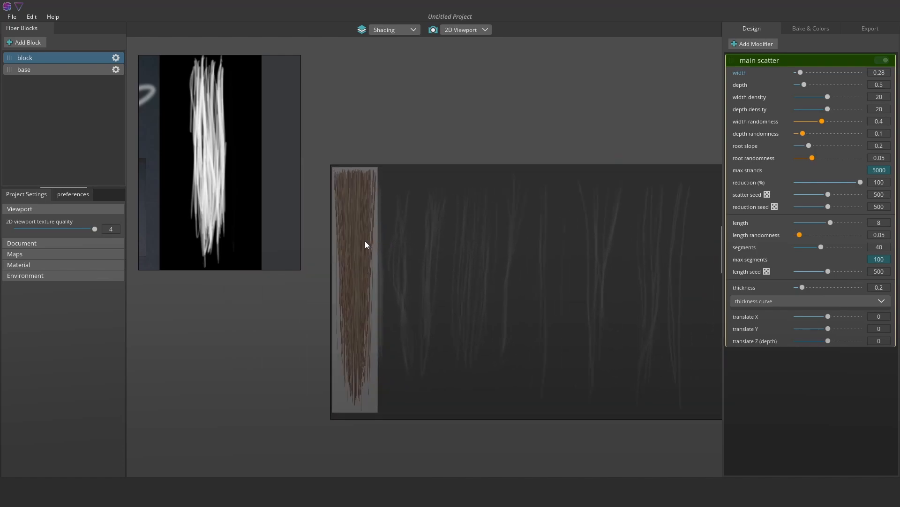
Copy the base block as corner, shrink it to width 0.01, width density 1 and length 0.01, and delete its Scatter modifier.
left_click(366, 242)
left_click_drag(365, 240, 363, 240)
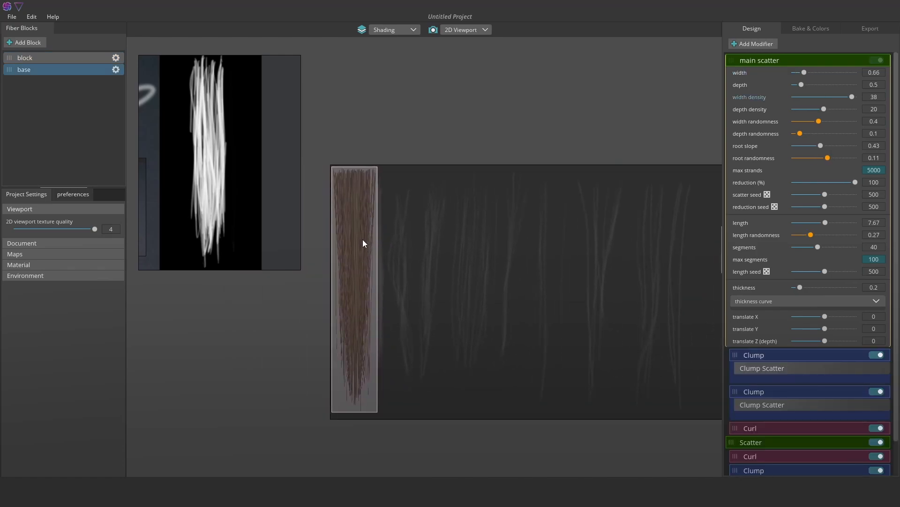
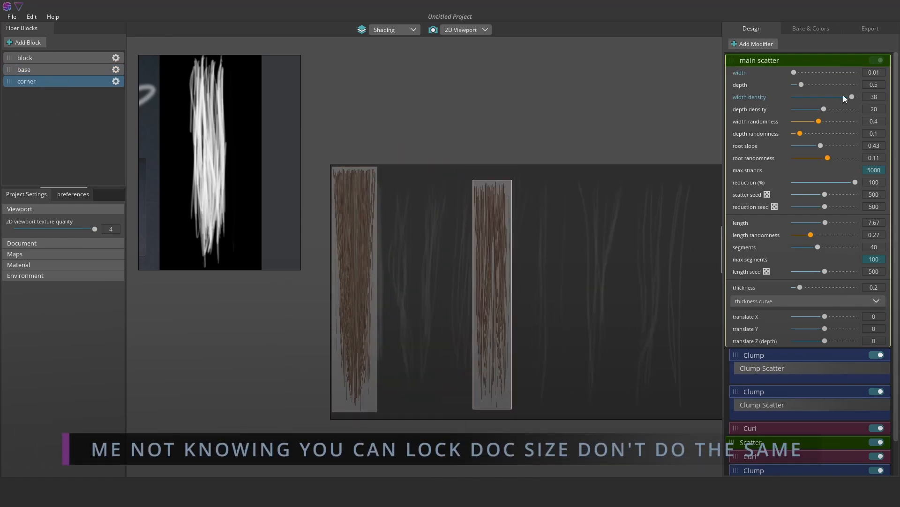
left_click_drag(843, 96, 790, 105)
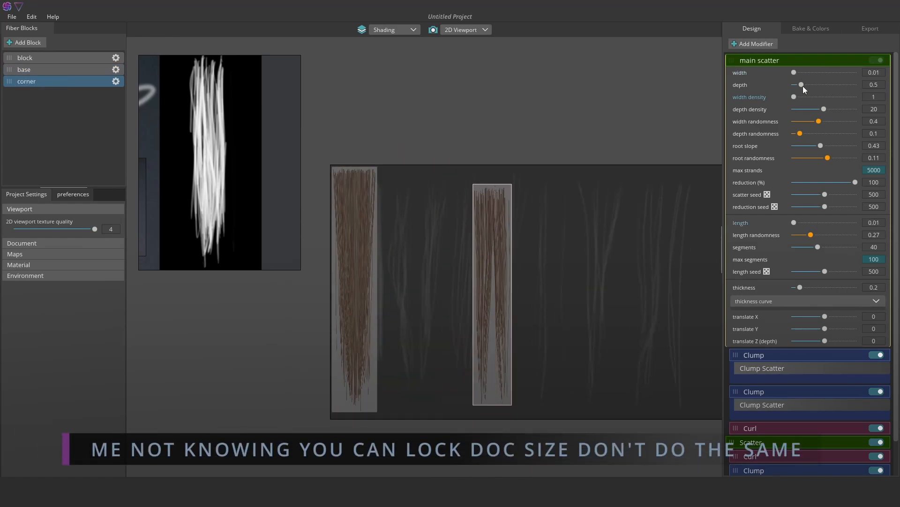
left_click(759, 60)
key("Delete")
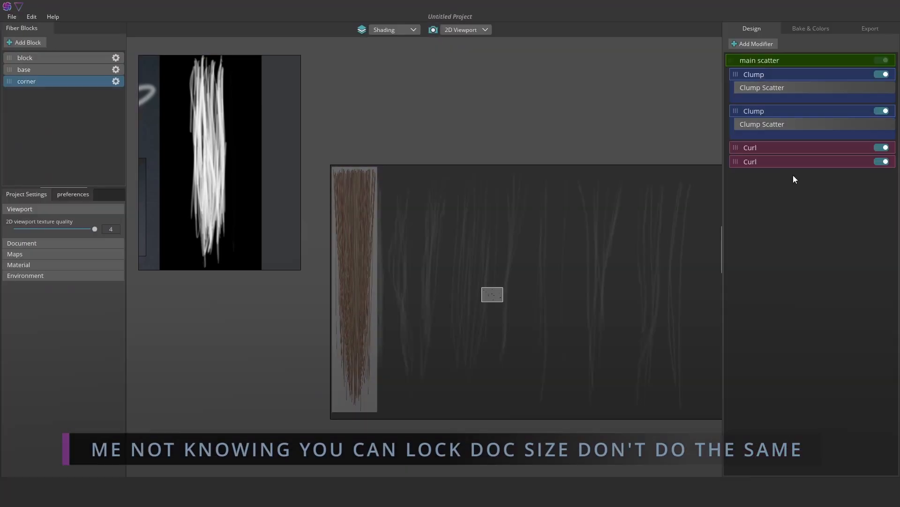
Delete the corner block's remaining Clump and Curl modifiers and reduce its main scatter settings to their minimums, with all translate values at -2.
key("Delete")
left_click(415, 274)
right_click(746, 76)
left_click(760, 147)
left_click(790, 61)
left_click_drag(828, 341, 778, 341)
left_click_drag(861, 182, 793, 182)
left_click_drag(824, 145, 792, 146)
left_click_drag(828, 108, 792, 109)
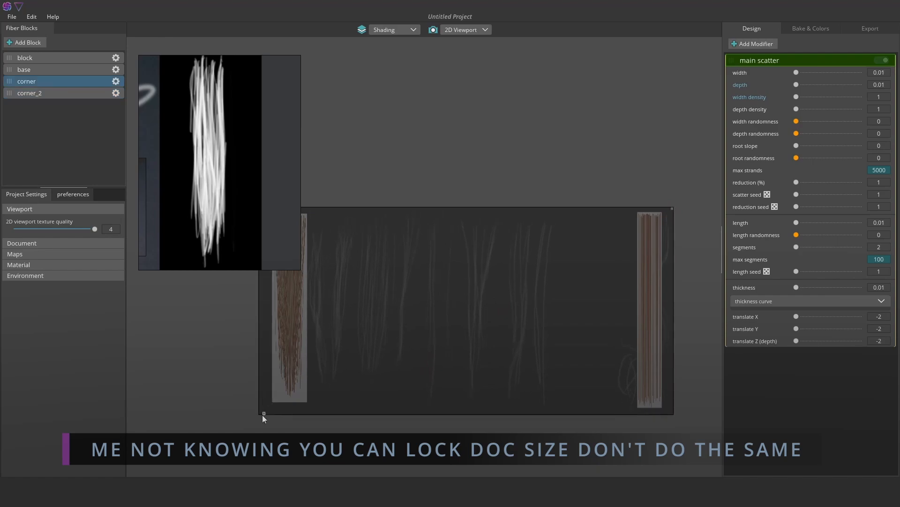
Place the corner block at the document's lower-left corner and corner_2 at its upper-right corner.
left_click(274, 379)
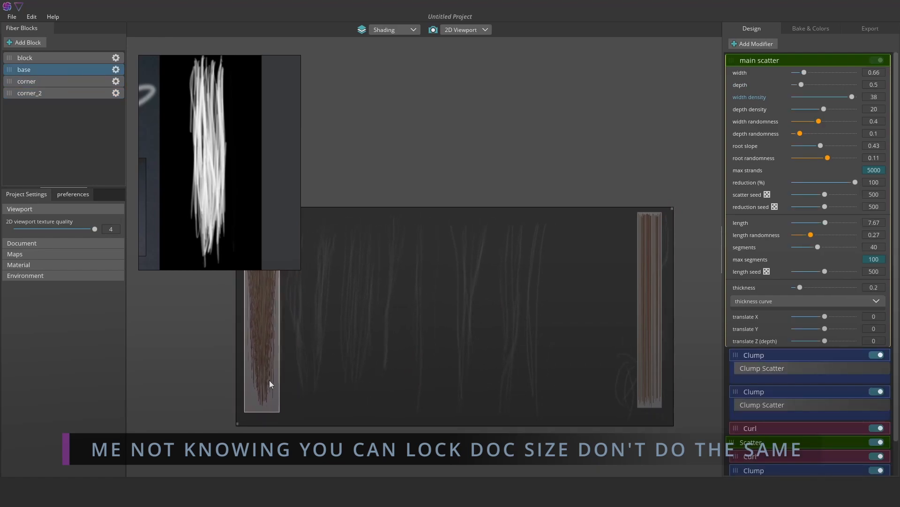
left_click(396, 362)
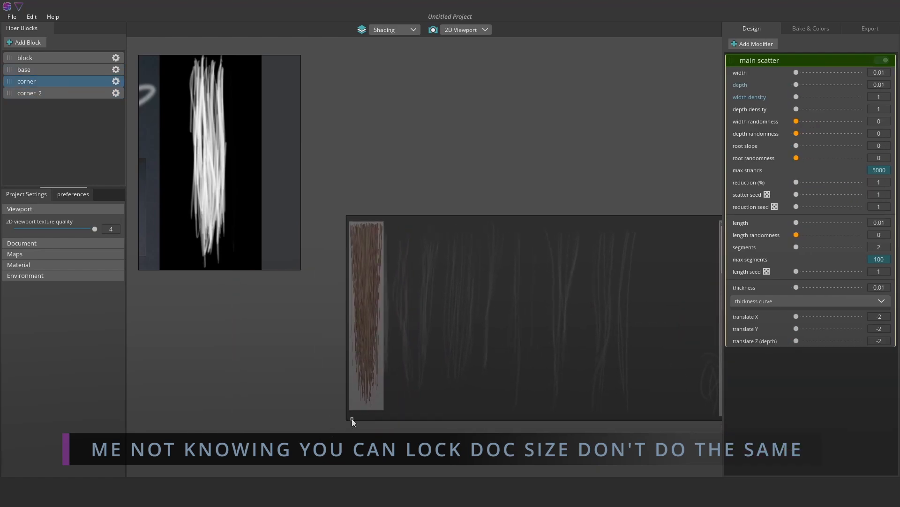
left_click_drag(351, 418, 221, 413)
left_click_drag(645, 208, 694, 196)
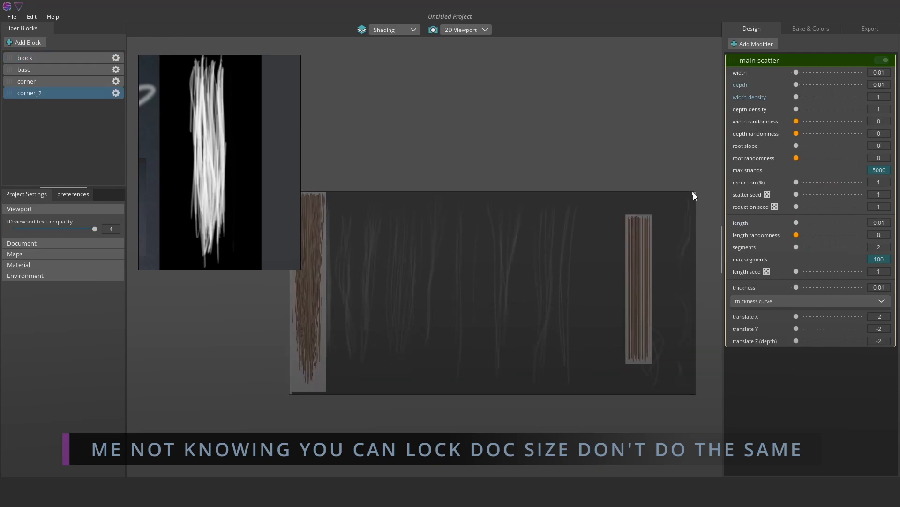
Lock the corner block's UV and the document size, moving the base block to test the layout.
left_click(115, 82)
left_click(368, 279)
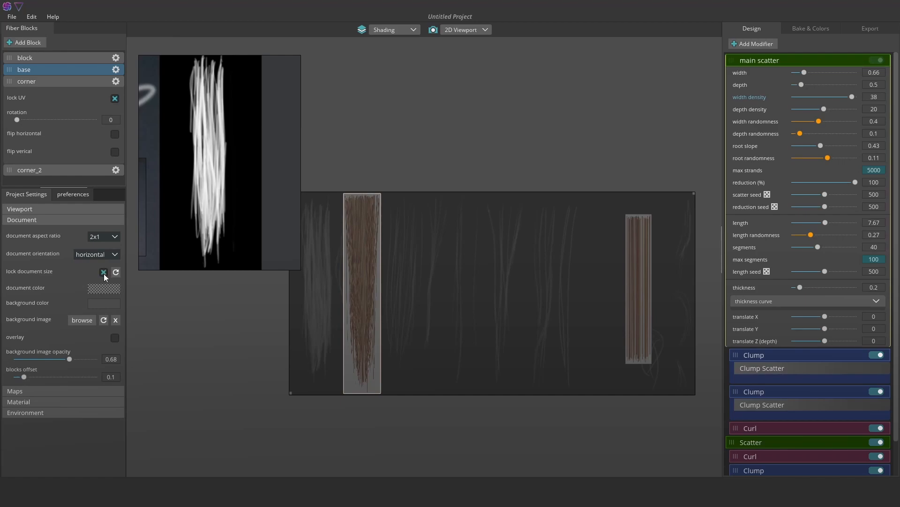
mouse_move(362, 320)
left_mouse_down()
mouse_move(366, 303)
mouse_move(345, 307)
mouse_move(349, 314)
left_mouse_up()
left_click_drag(291, 392, 345, 382)
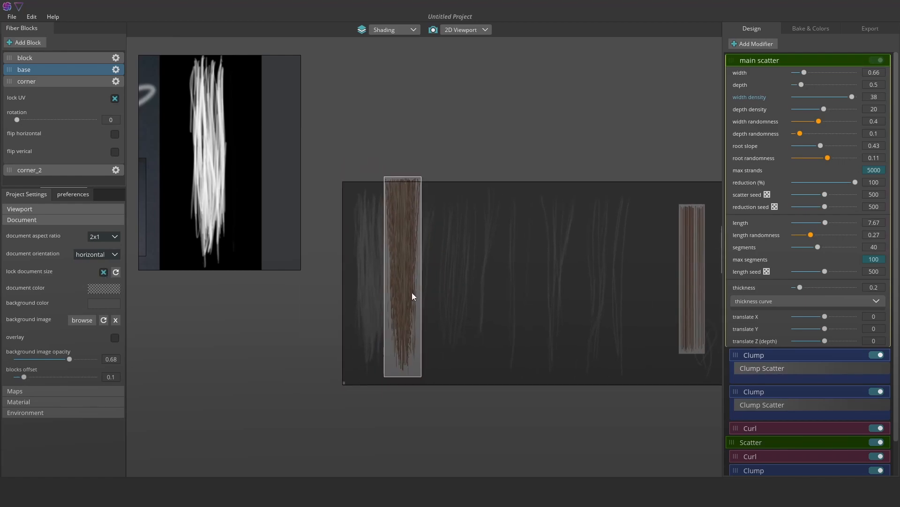
Move the base block to the left edge of the document, flush with the canvas height.
left_click_drag(407, 289, 393, 292)
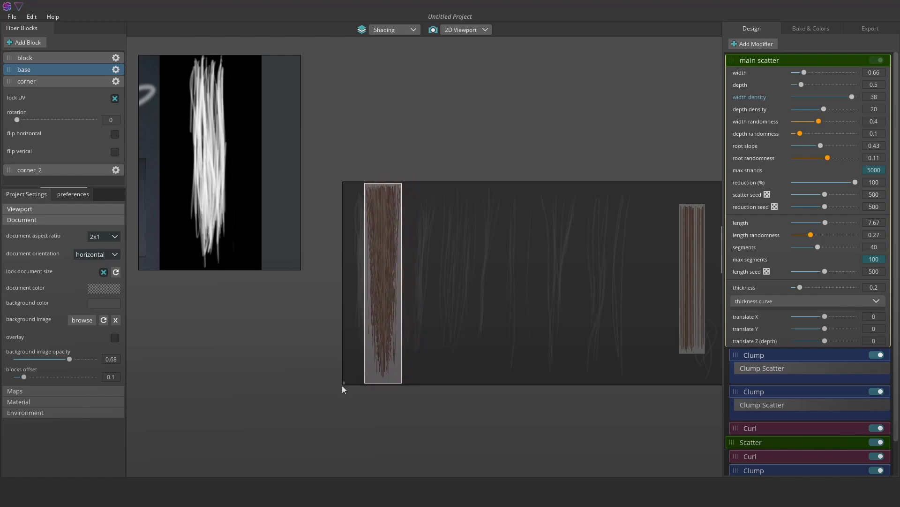
scroll(378, 269, "up", 1)
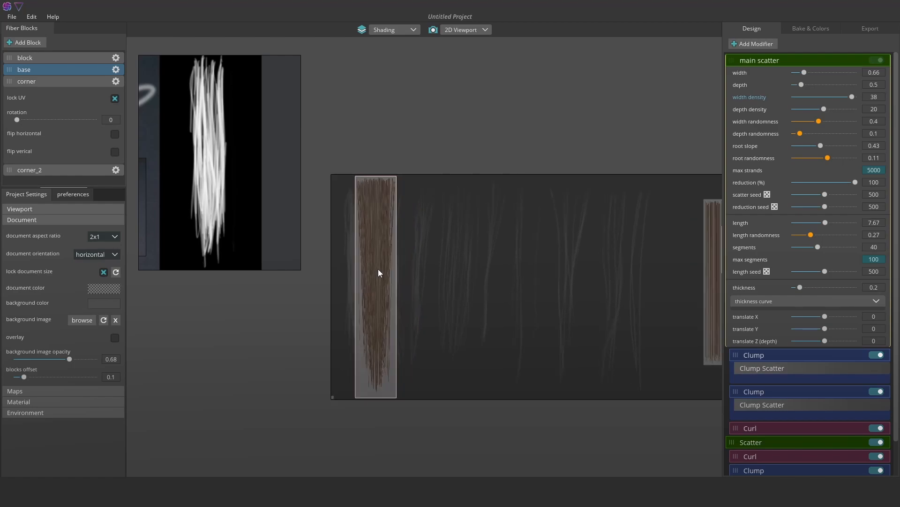
scroll(196, 298, "up", 1)
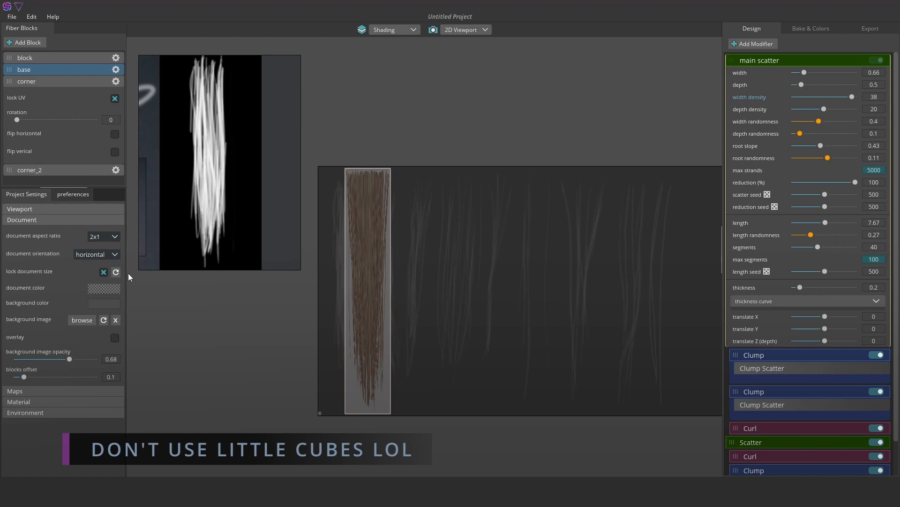
scroll(431, 237, "up", 1)
scroll(415, 206, "up", 2)
left_click_drag(414, 206, 375, 206)
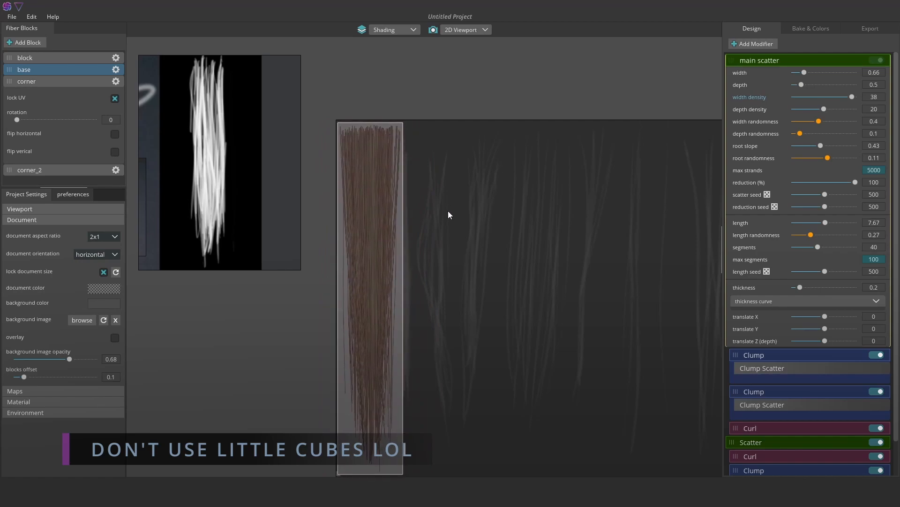
Place the fiber block named "block" near the document's upper-right corner and reduce its main scatter length to 1.56.
scroll(448, 215, "down", 5)
left_click_drag(565, 248, 609, 230)
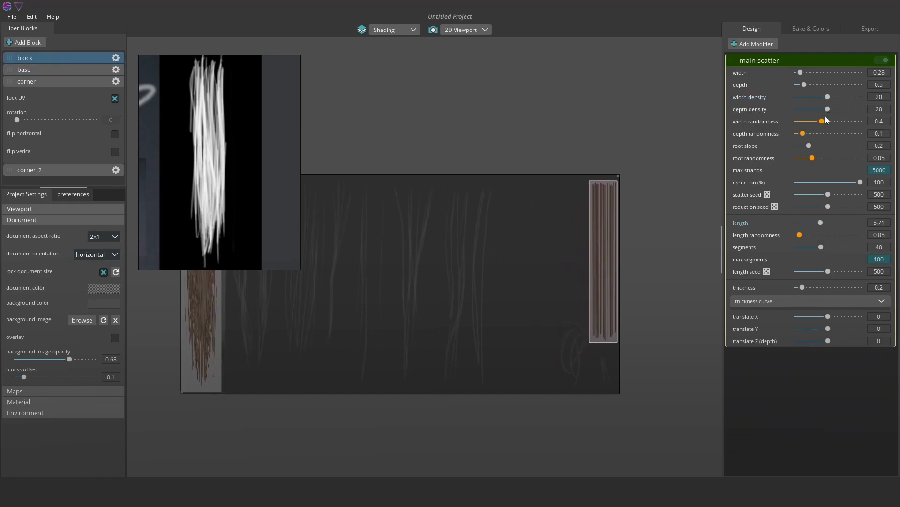
left_click_drag(819, 224, 803, 226)
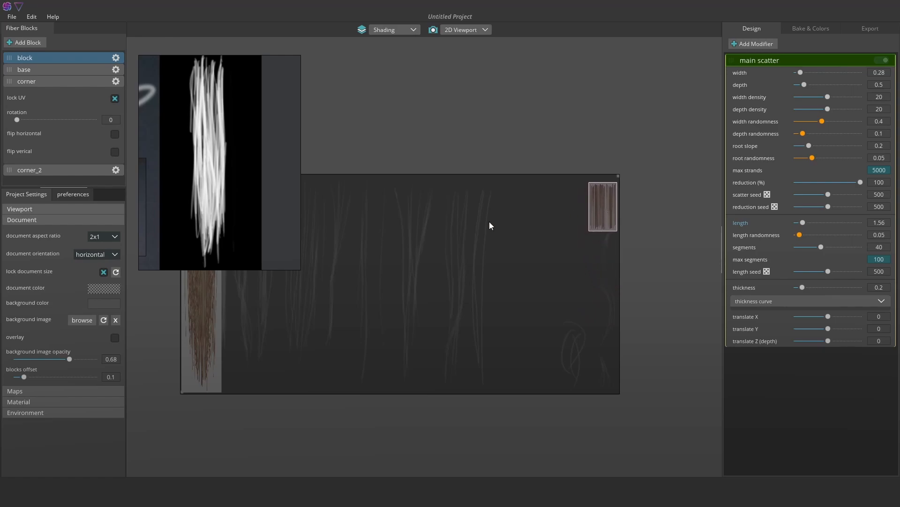
middle_click_drag(350, 230, 495, 228)
Check the corner and corner_2 blocks in the fiber block list and collapse the corner block's settings.
left_click(10, 82)
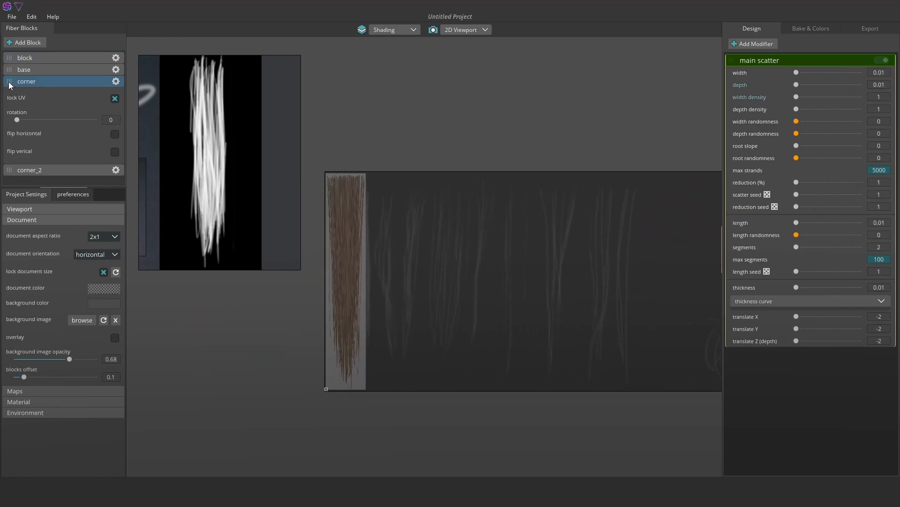
left_click(73, 171)
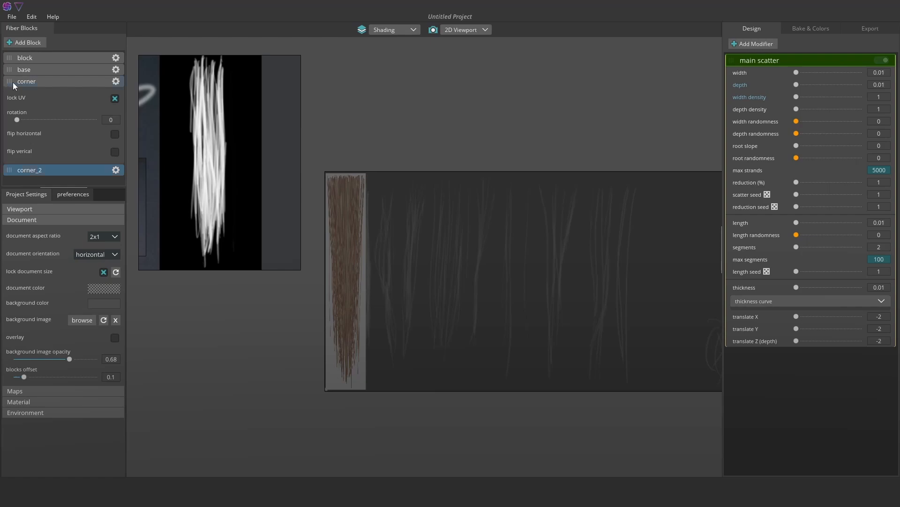
left_click(99, 80)
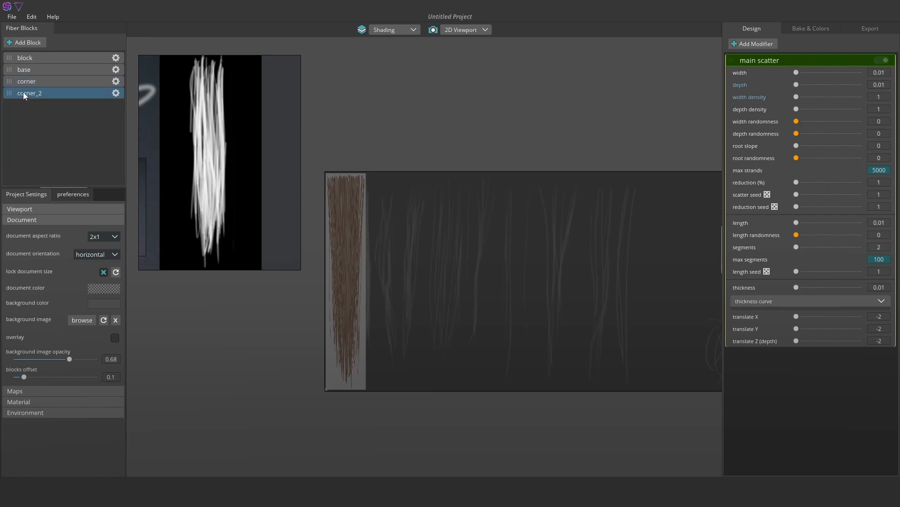
left_click(32, 80)
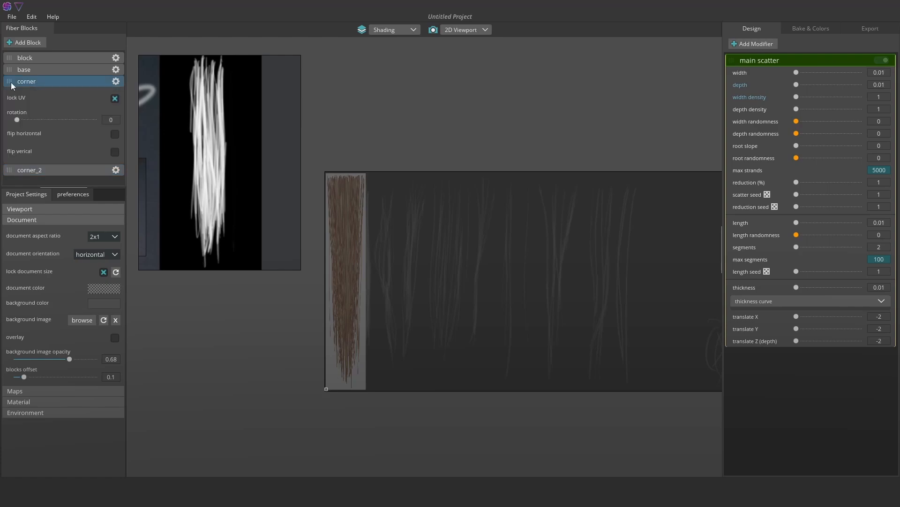
left_click(109, 80)
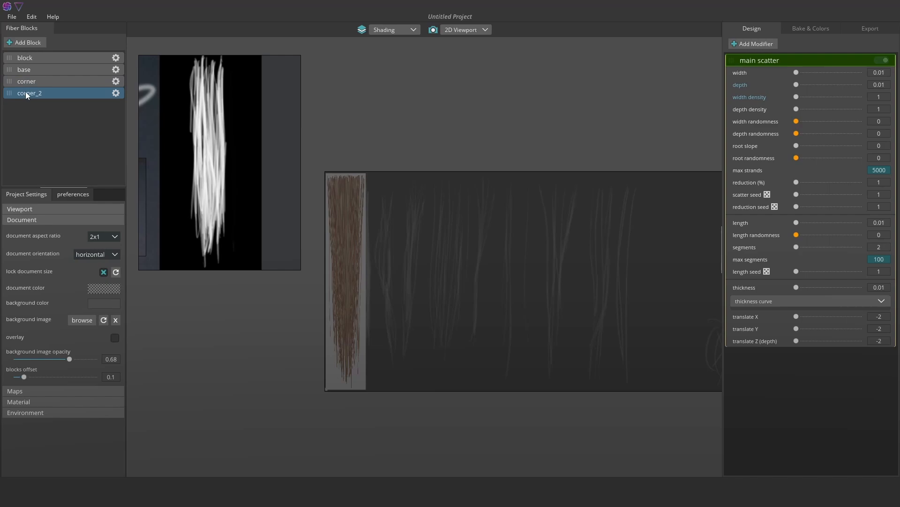
left_click(31, 80)
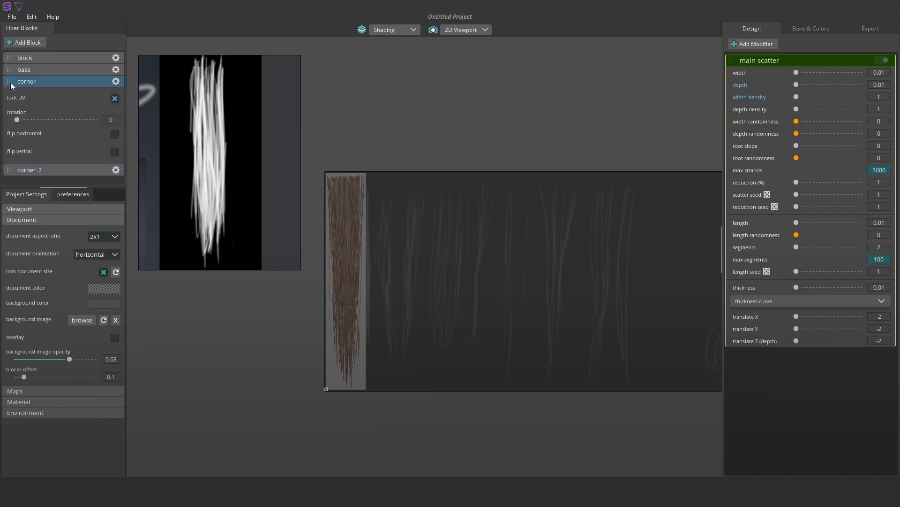
left_click(115, 82)
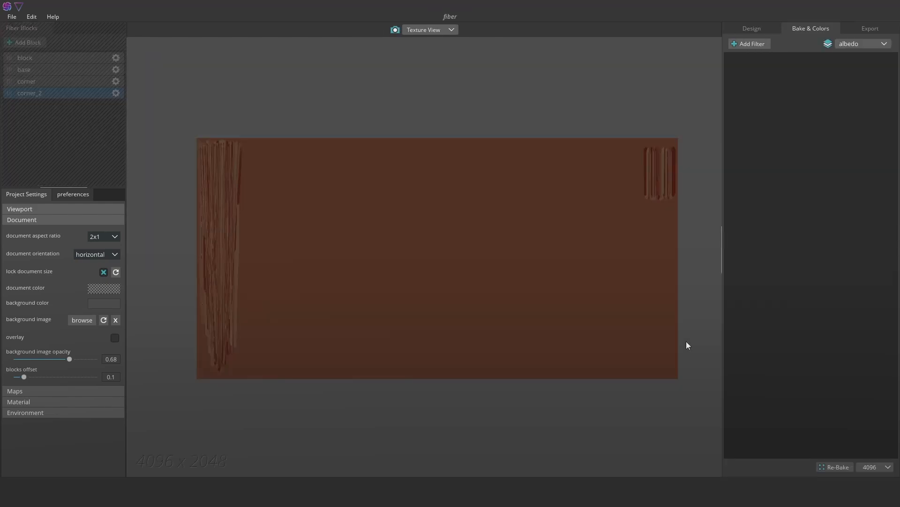
Rebake the fiber maps at 4096 and go to the UV-ready cards option in the export settings.
left_click(756, 30)
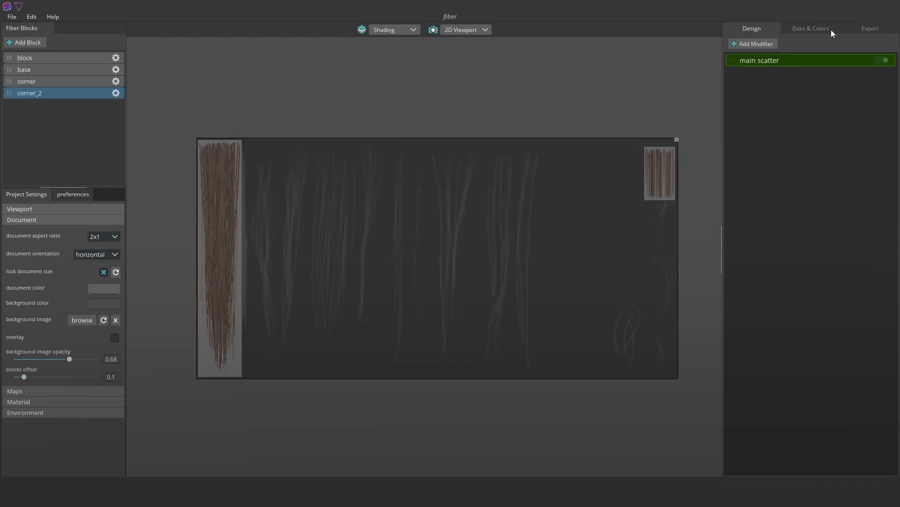
left_click(818, 30)
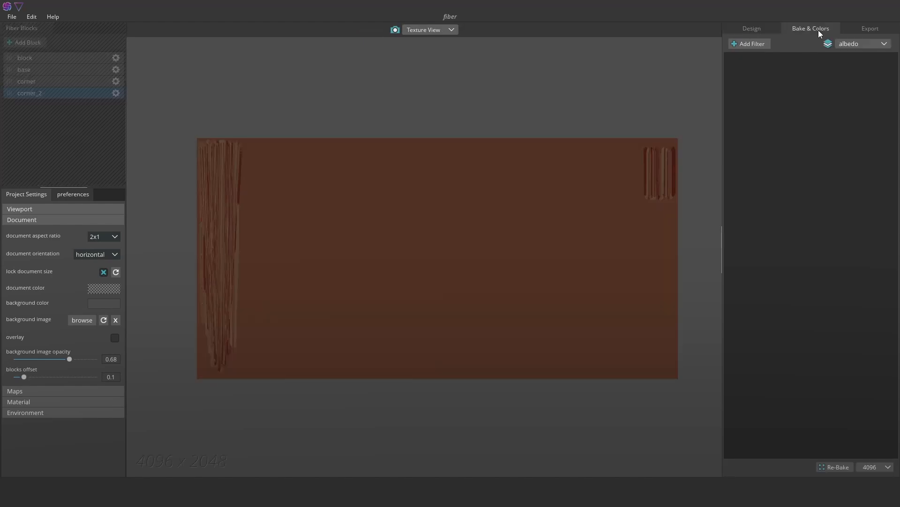
left_click(835, 466)
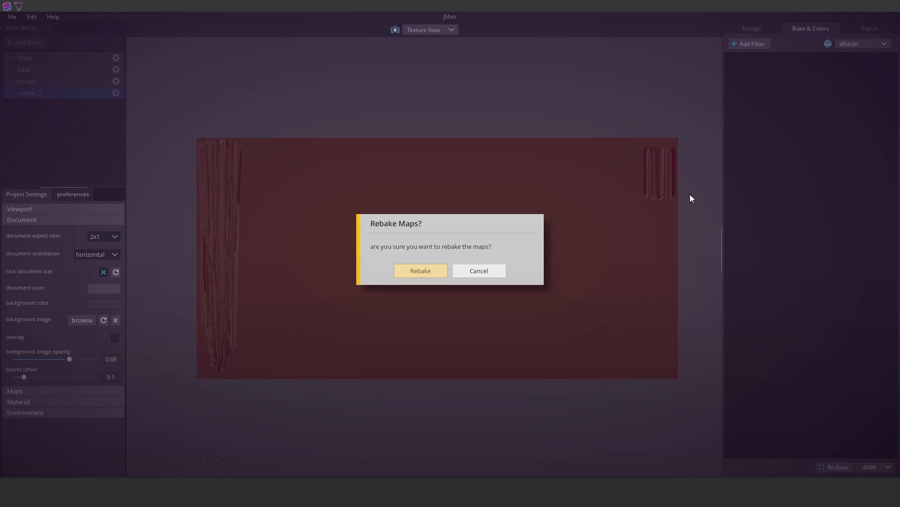
left_click(422, 270)
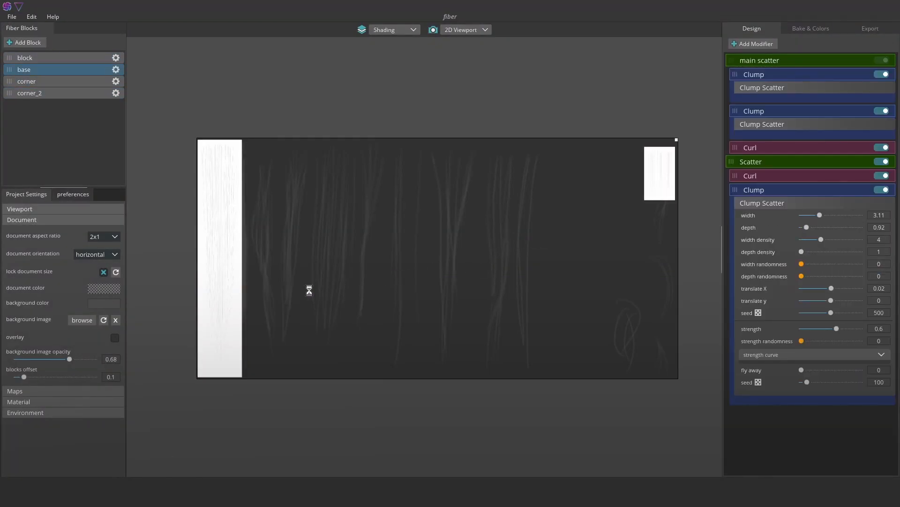
left_click(869, 28)
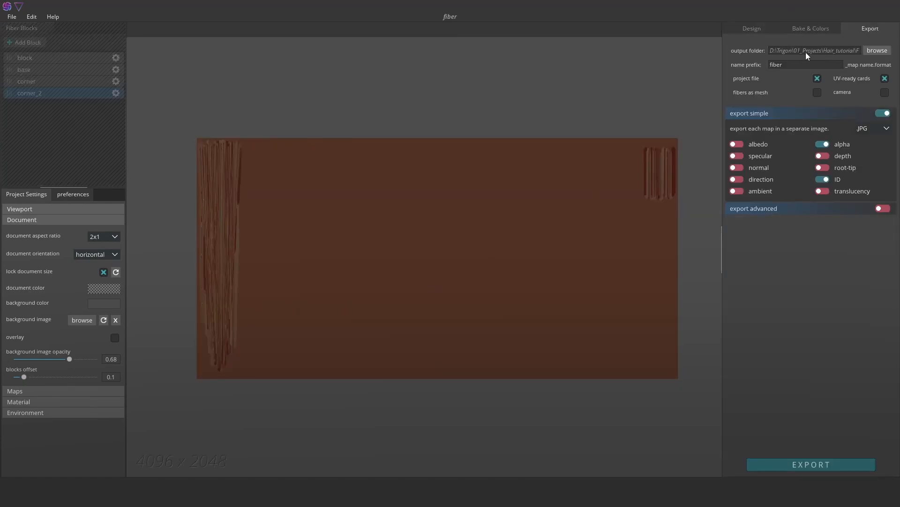
left_click(884, 79)
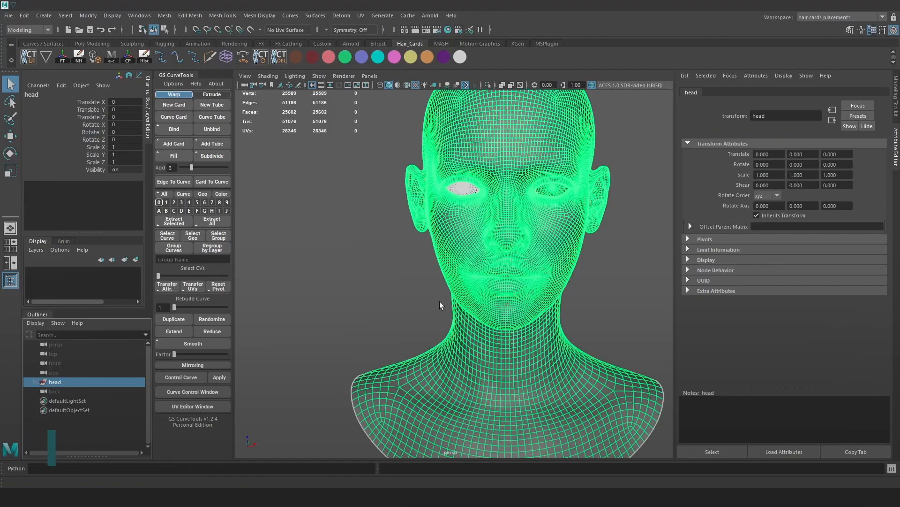
In Maya, create a display layer from the selected head group and name it head_lyr.
scroll(342, 232, "down", 4)
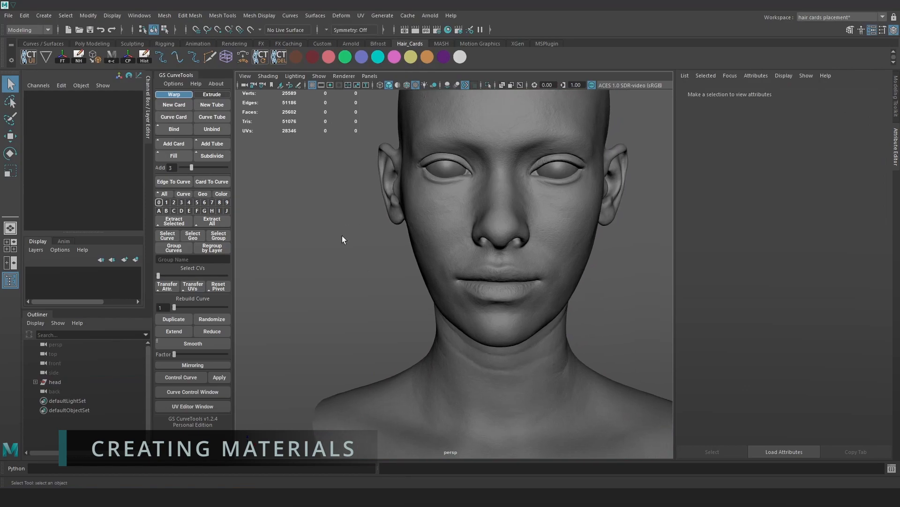
middle_click_drag(446, 300, 402, 291, "alt")
scroll(403, 291, "up", 4)
left_click(72, 381)
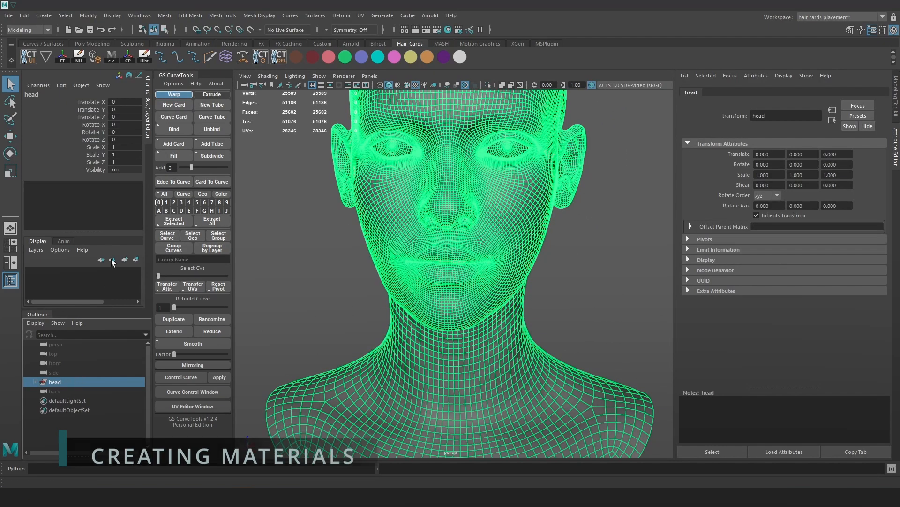
left_click(60, 249)
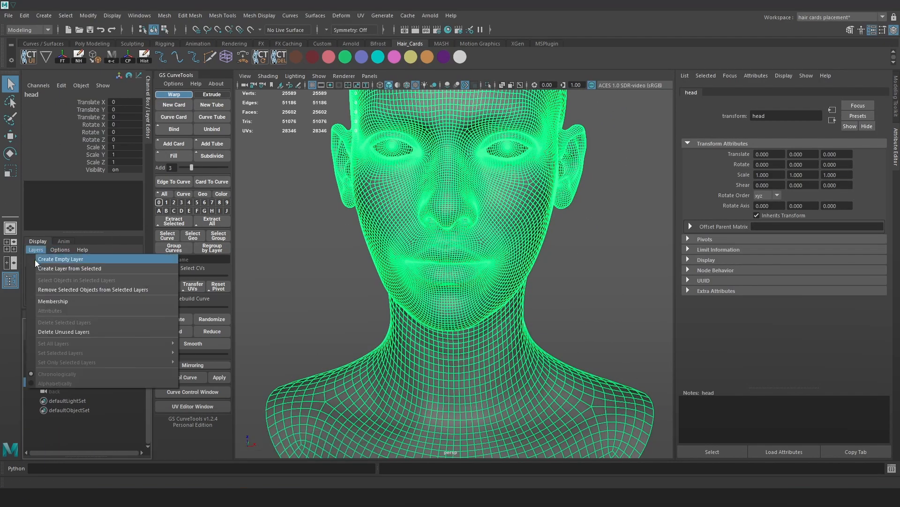
left_click(53, 269)
double_click(86, 272)
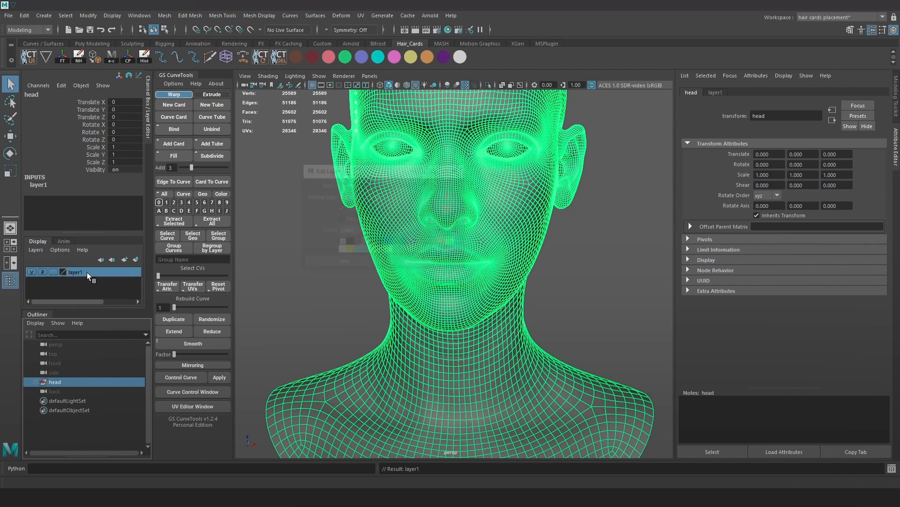
double_click(368, 185)
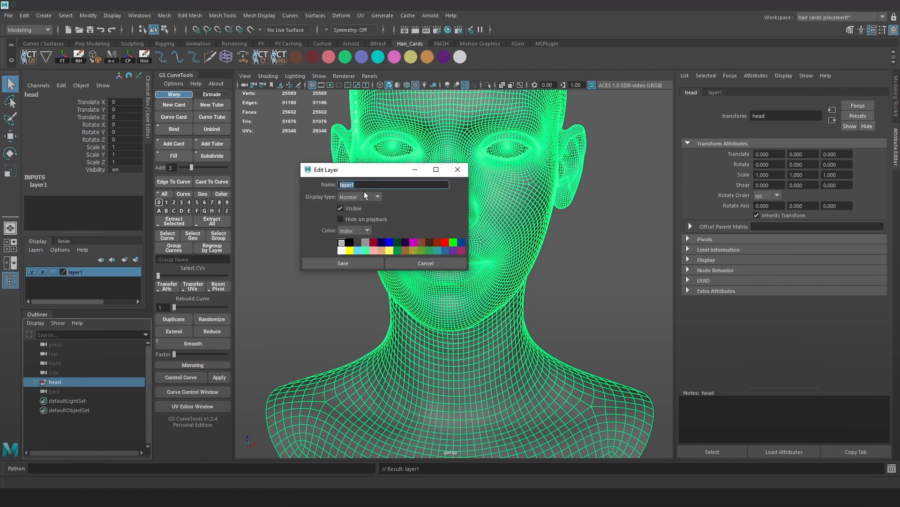
type("head_lyr")
left_click(352, 262)
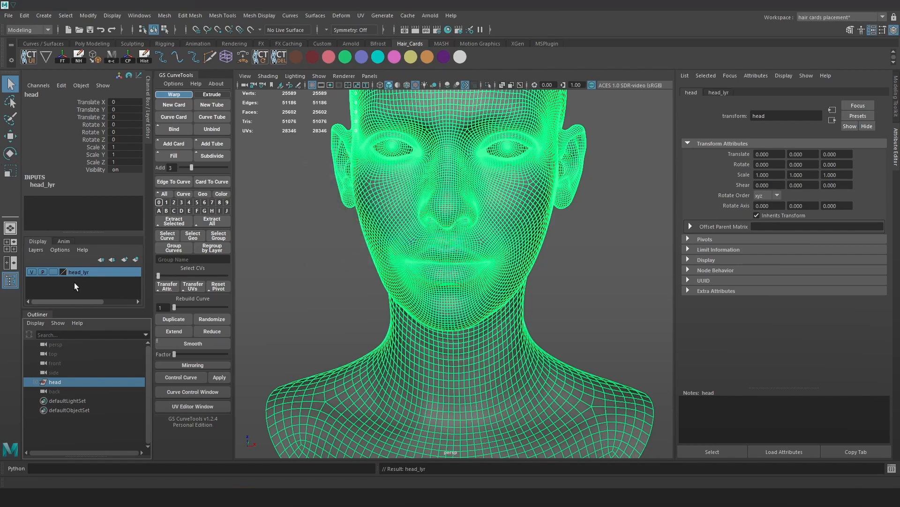
Set the head_lyr layer's display mode to Reference, test that the head is locked from selection, and frame it.
left_click(57, 274)
left_click(57, 274)
left_click(299, 268)
left_click_drag(590, 188, 613, 279)
key("a")
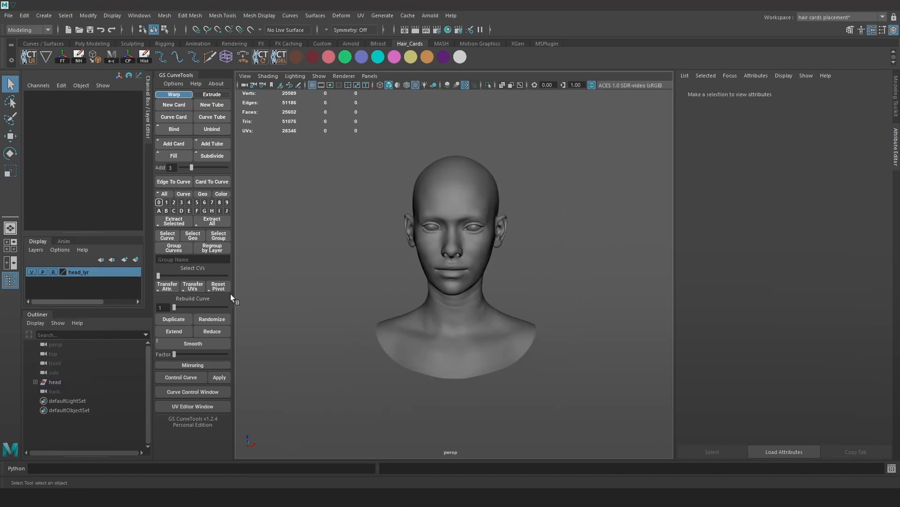
left_click(63, 384)
key("f")
left_click(546, 259)
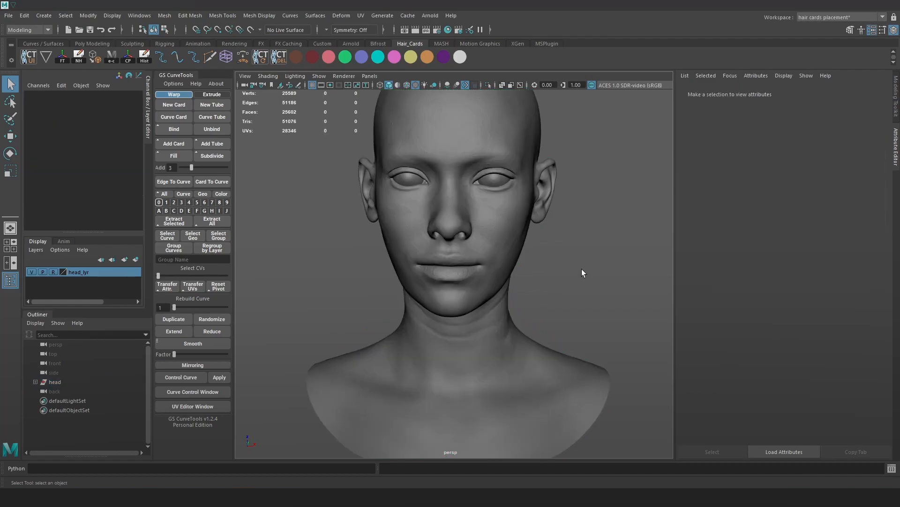
scroll(546, 258, "up", 3)
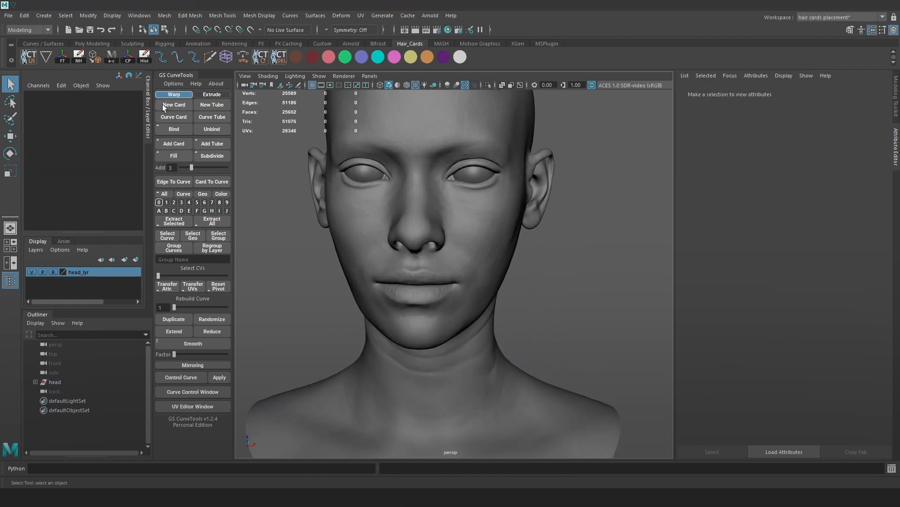
Create a new warp card with GS CurveTools and check the contents of the head group in the Outliner.
left_click(181, 109)
scroll(558, 292, "down", 3)
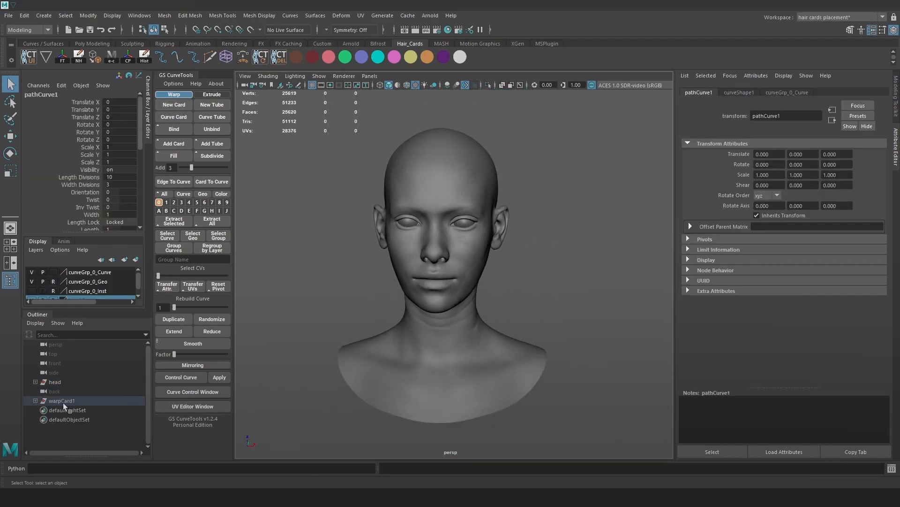
left_click(35, 382)
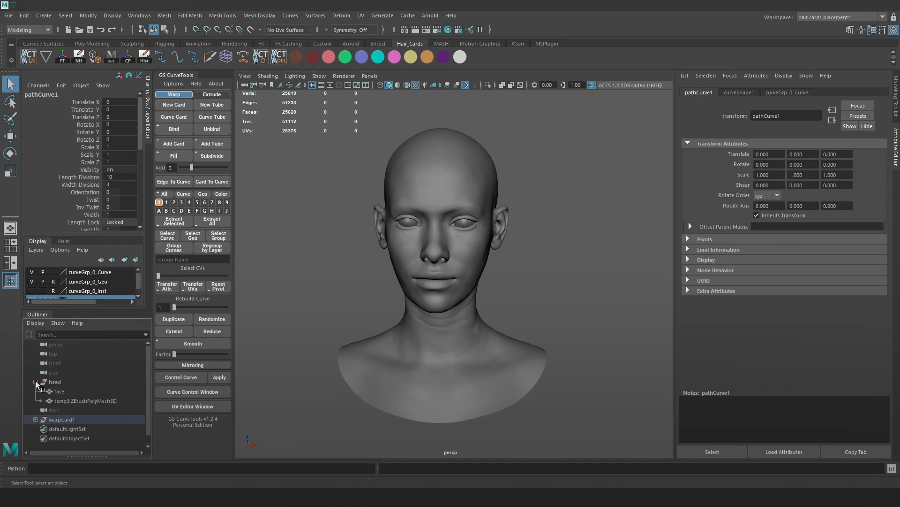
left_click(35, 381)
scroll(384, 352, "up", 3)
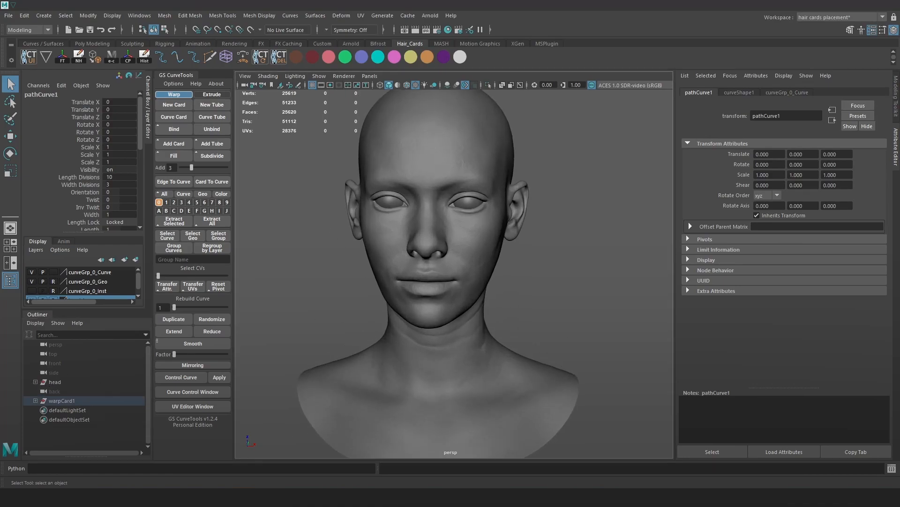
scroll(635, 227, "up", 3)
Open the Trigon Hair and GS Curve Control windows and dock both beside the viewport.
left_click(45, 57)
left_click_drag(141, 89, 500, 201)
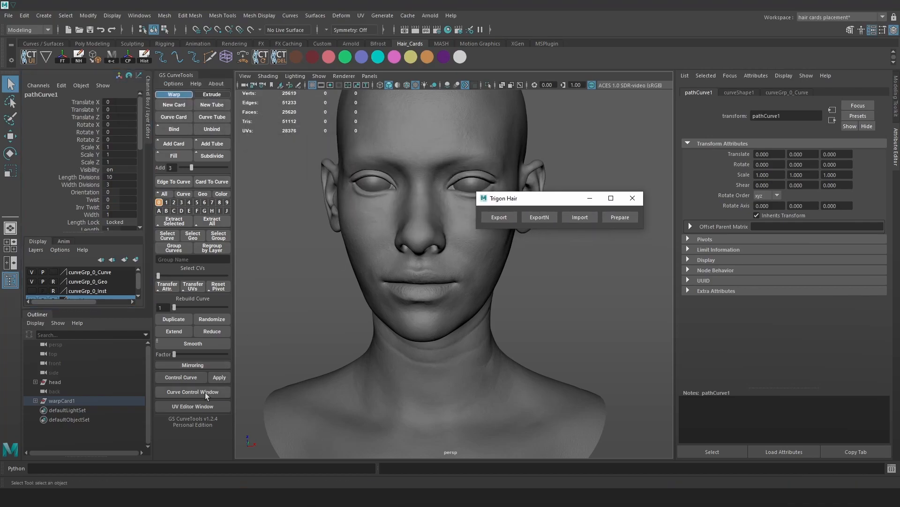
left_click(197, 409)
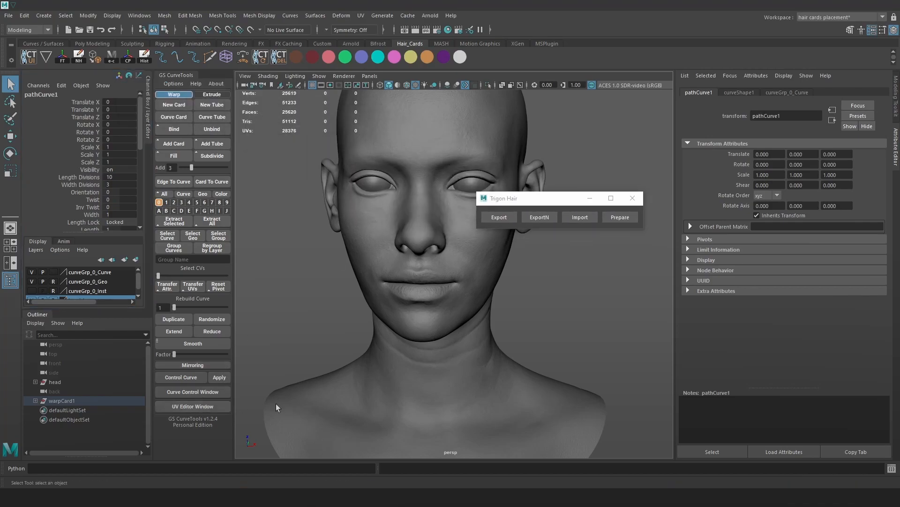
left_click(205, 394)
left_click_drag(152, 88, 237, 99)
left_click_drag(514, 198, 333, 457)
right_click_drag(488, 348, 579, 365, "alt")
left_click_drag(332, 355, 332, 431)
right_click_drag(514, 342, 564, 381, "alt")
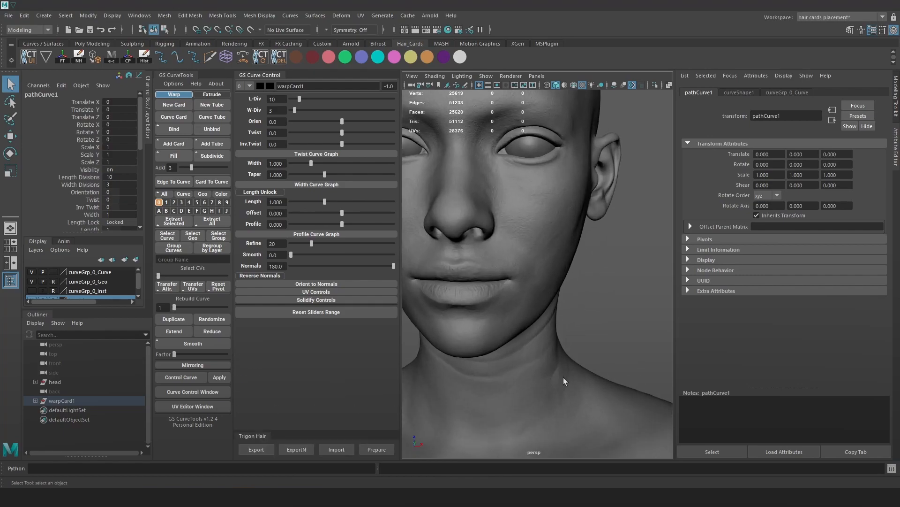
Run the Trigon Hair Prepare command to build the hair group hierarchy, and expand the Hair group.
left_click(377, 450)
left_click(27, 411)
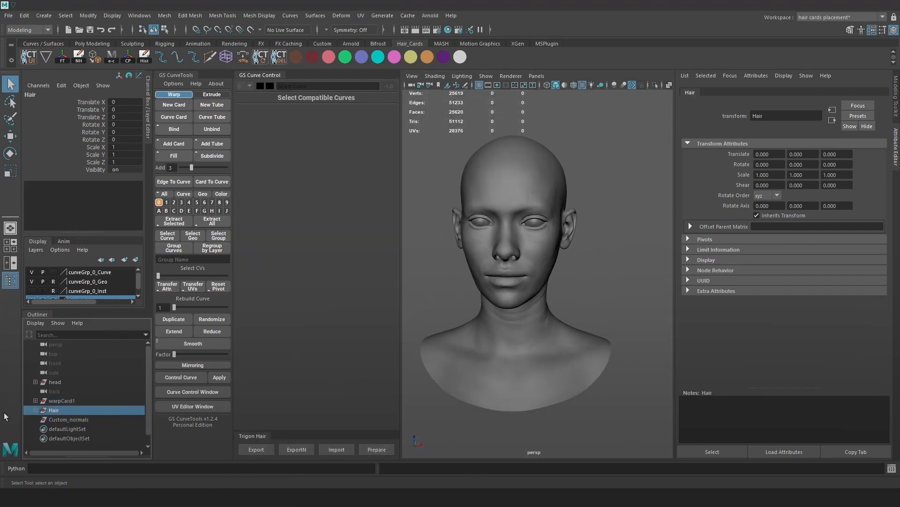
left_click(35, 410)
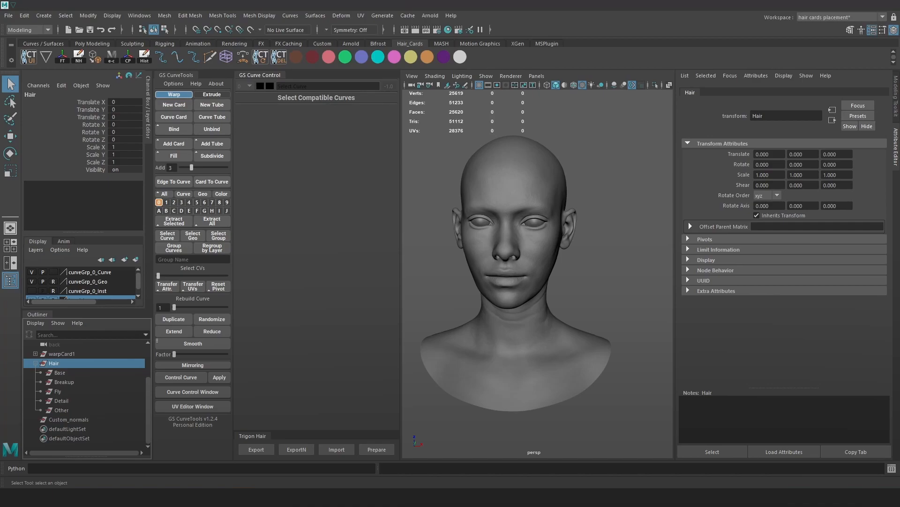
Bring up the hair reference board over Maya and group the Base through Other groups together inside Hair.
key("alt+Tab")
middle_click_drag(790, 141, 769, 150)
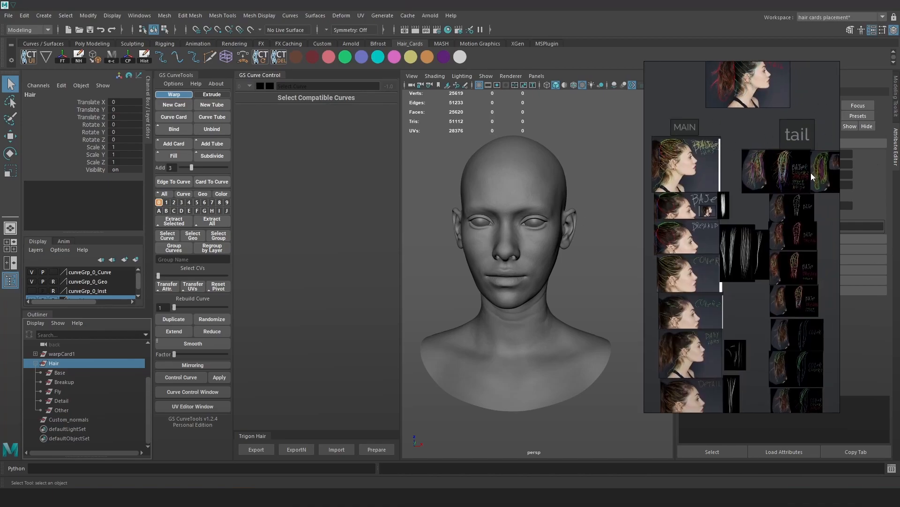
left_click(60, 373)
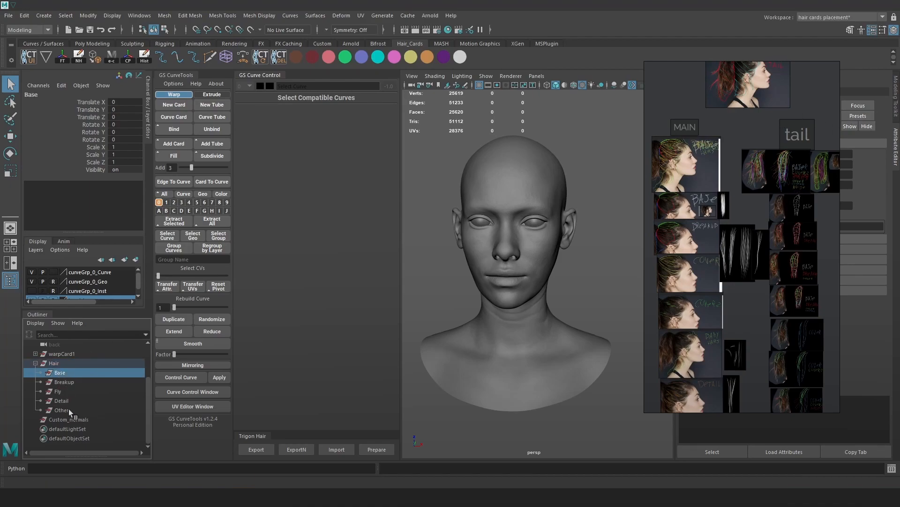
left_click(68, 409, "shift")
key("ctrl+g")
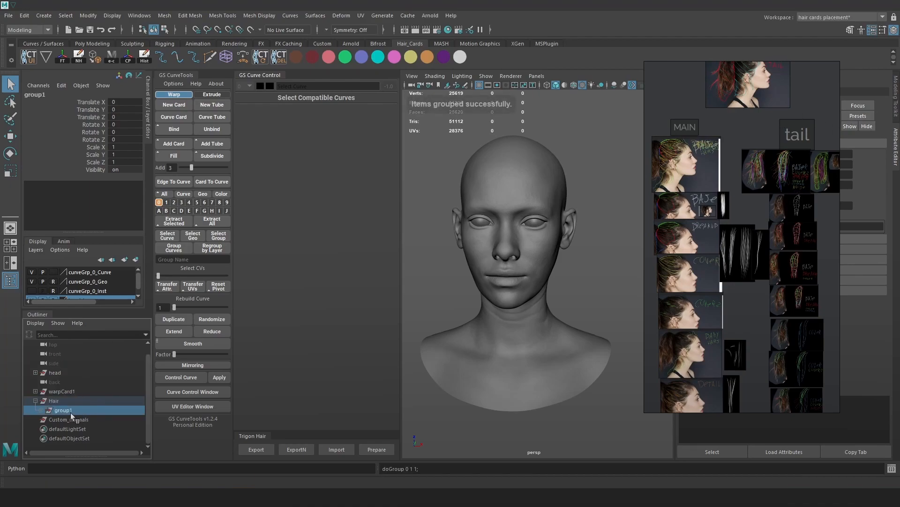
Rename the new group inside Hair as Main and expand it in the Outliner.
double_click(70, 410)
type("Mai")
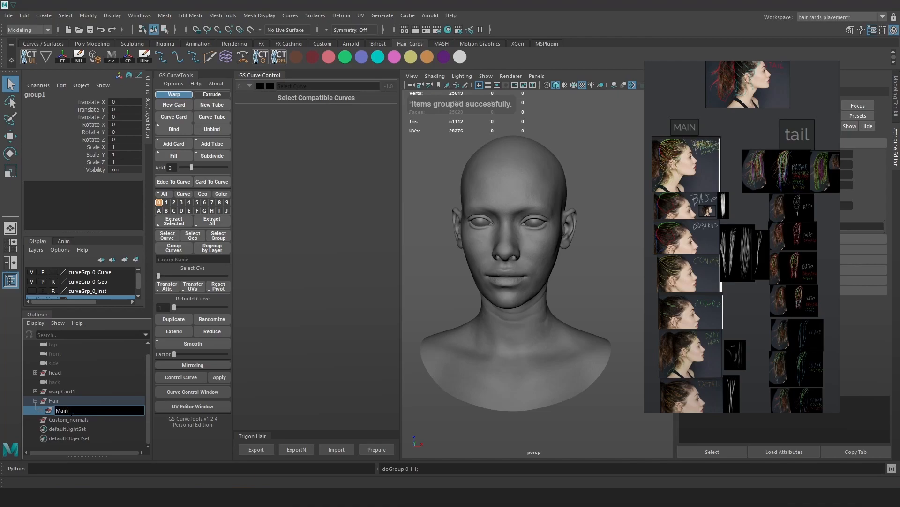
type("n")
key("Return")
right_click_drag(464, 316, 521, 276, "alt")
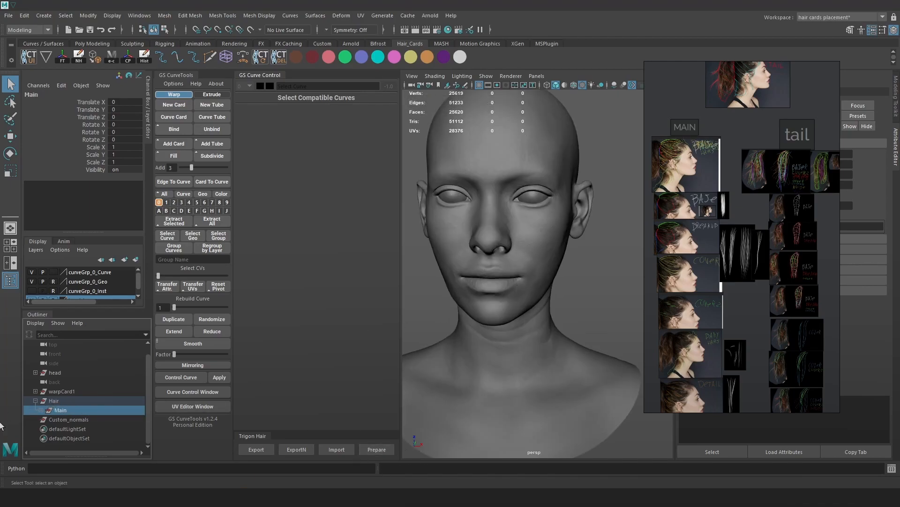
left_click(40, 411)
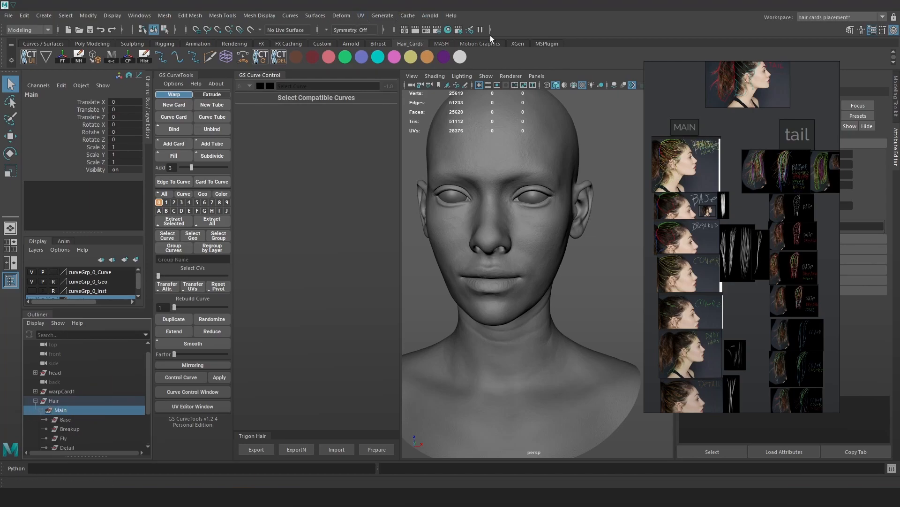
Open the Hypershade, view the coloured materials including pink, and close the window.
left_click(454, 31)
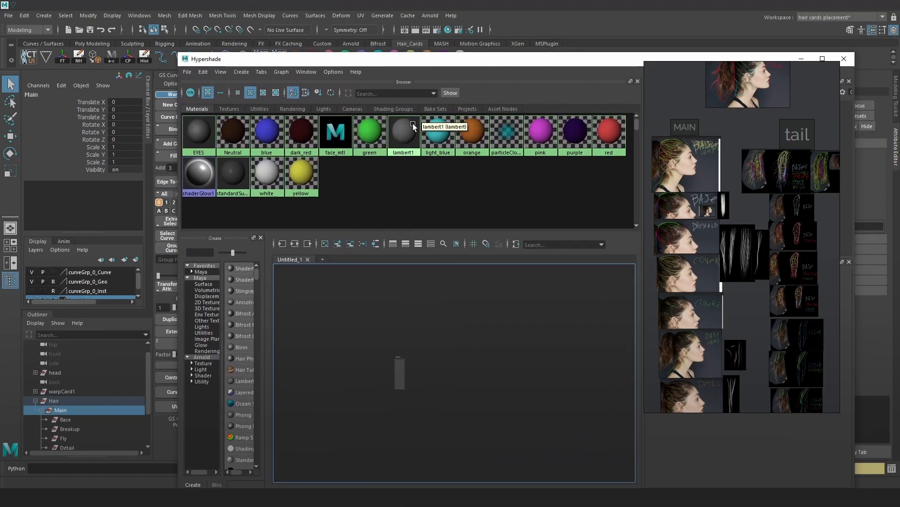
left_click_drag(576, 61, 371, 60)
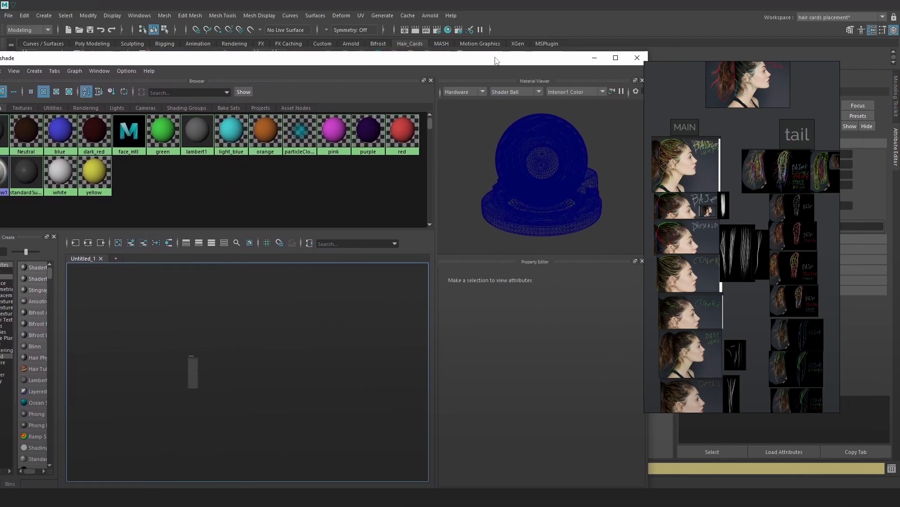
left_click(400, 133)
left_click(333, 139)
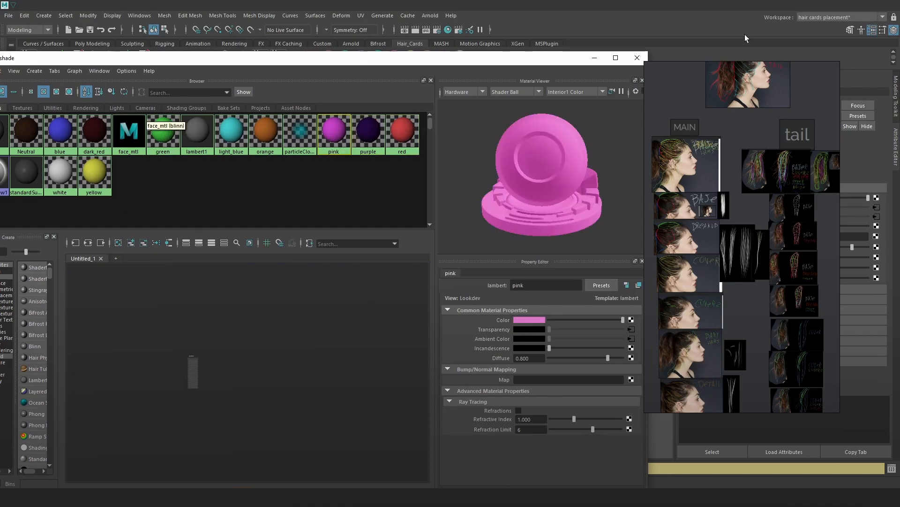
left_click(637, 58)
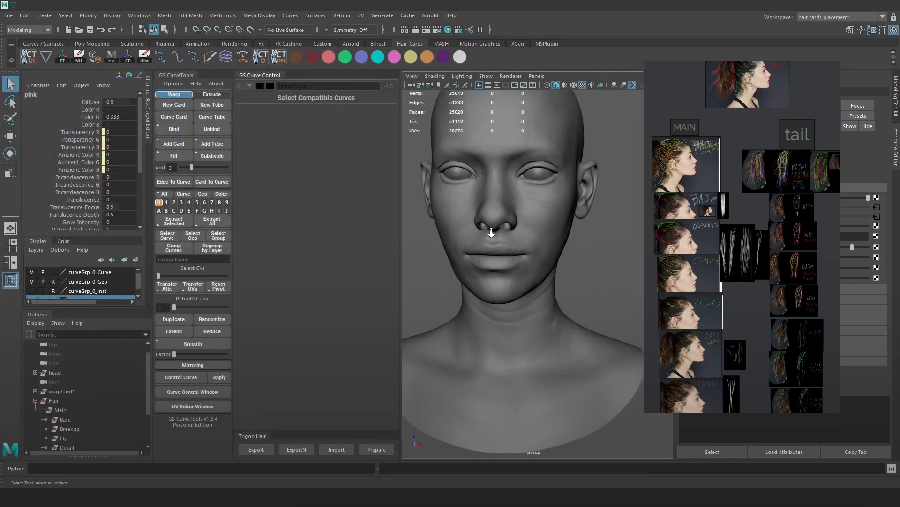
Inside Main, rename the Fly group as cover and the Detail group as cover_2, following the reference board.
left_click(60, 409)
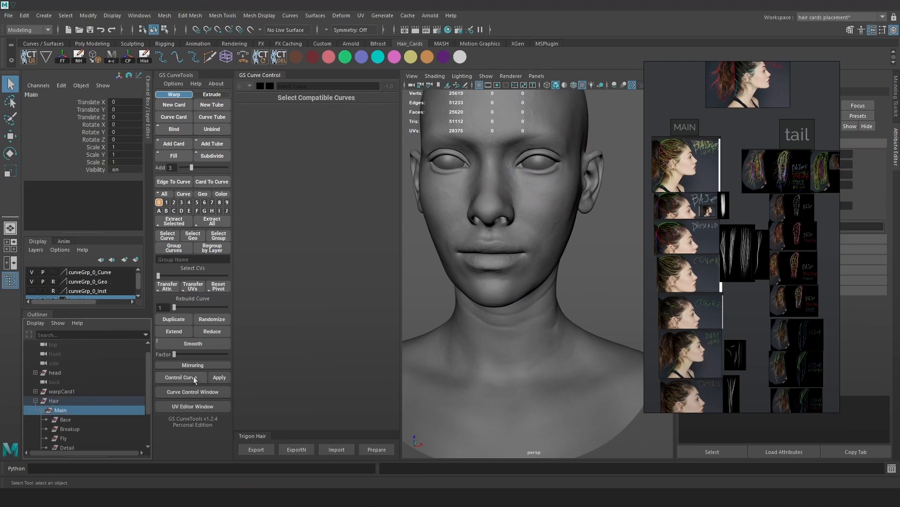
scroll(719, 195, "up", 4)
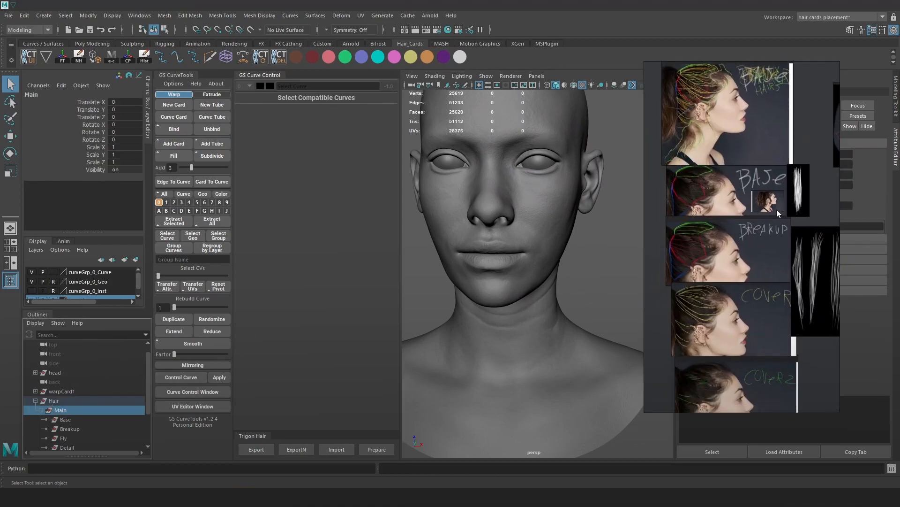
scroll(74, 390, "down", 2)
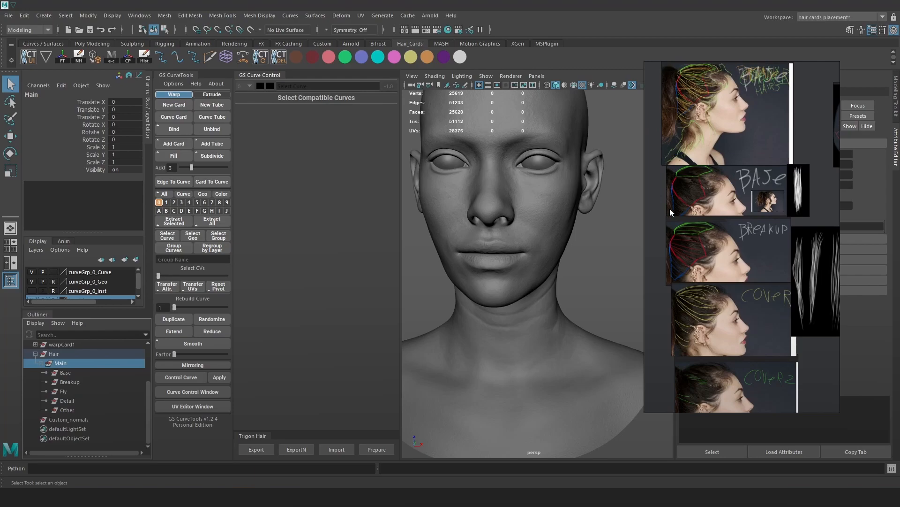
left_click(81, 390)
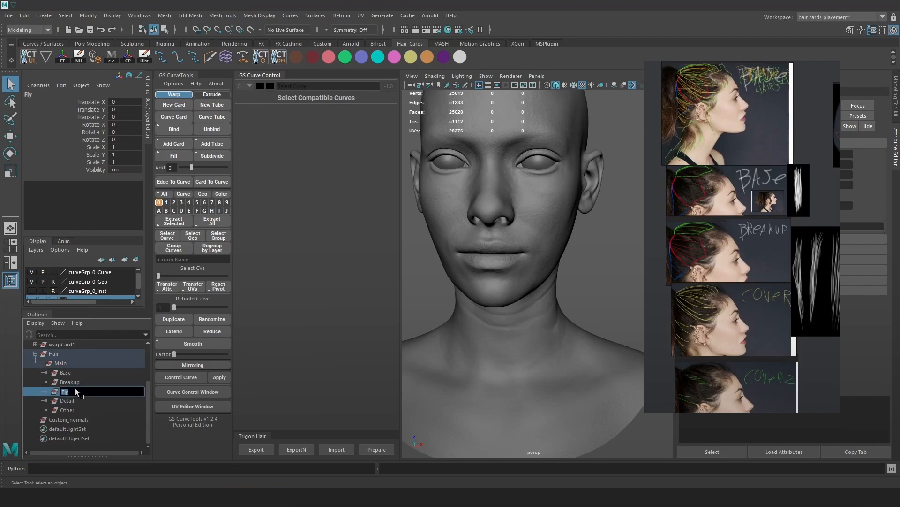
double_click(82, 391)
type("cover")
key("Return")
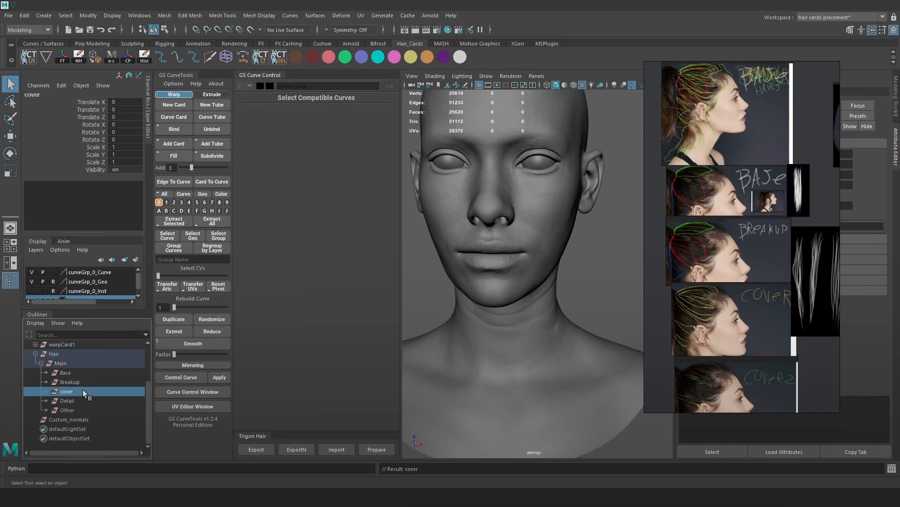
double_click(75, 402)
type("cover_2")
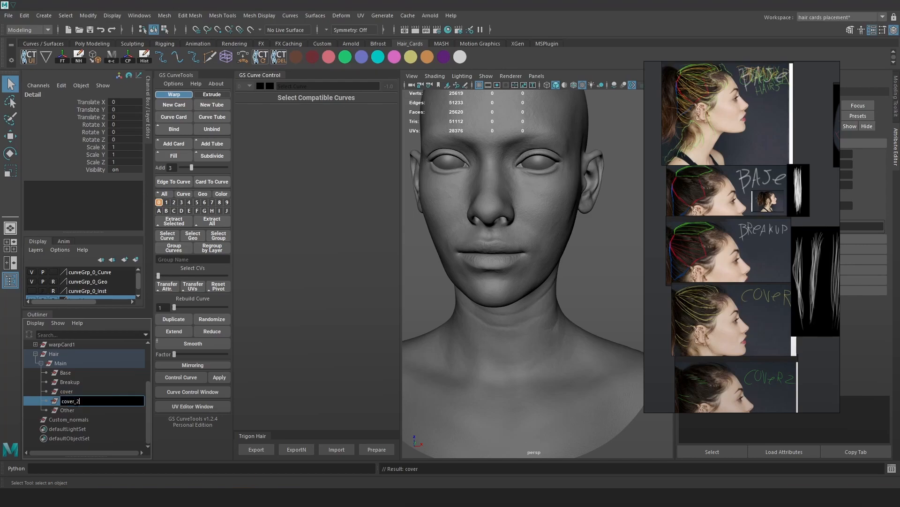
key("Return")
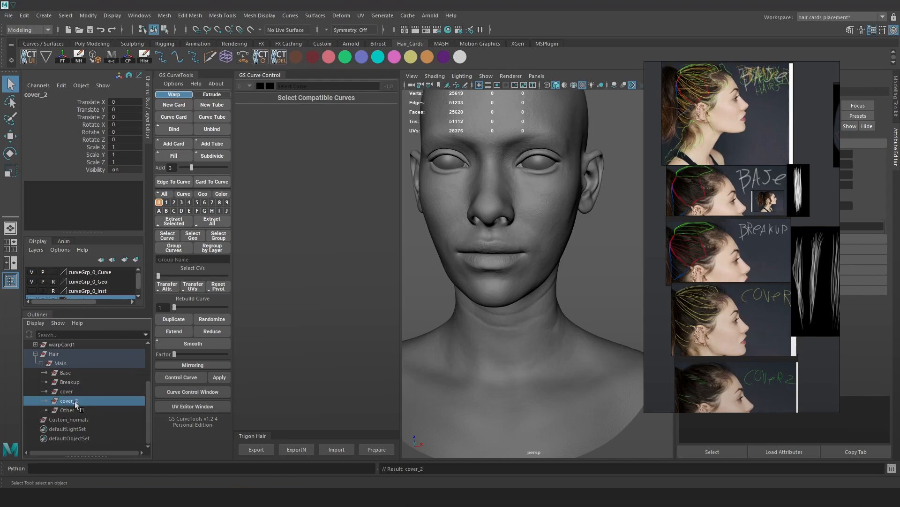
Rename the Other group as baby_hairs and duplicate it three times.
double_click(86, 410)
scroll(676, 281, "down", 10)
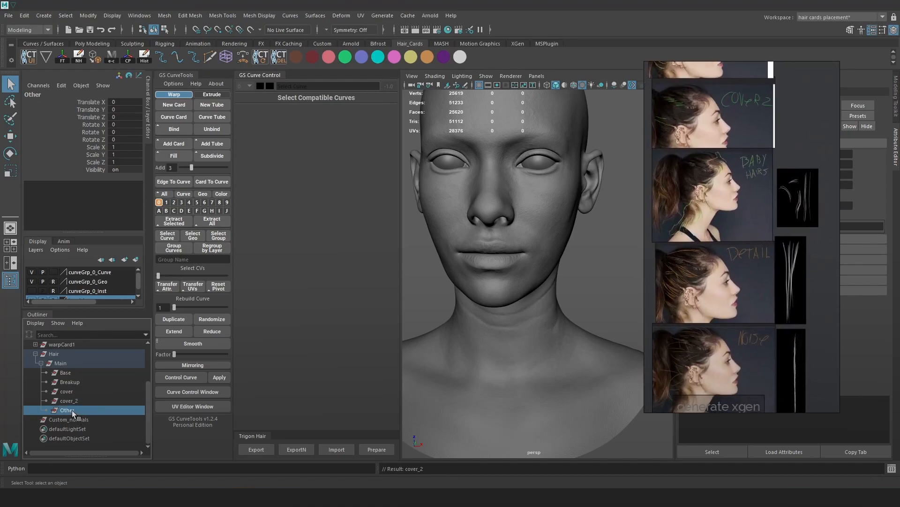
double_click(72, 409)
type("baby")
type(" hairs")
key("Return")
key("ctrl+d")
key("ctrl+d")
key("ctrl+d")
scroll(94, 403, "down", 1)
Rename the three baby_hairs copies as detail, noise and fly.
left_click(86, 391)
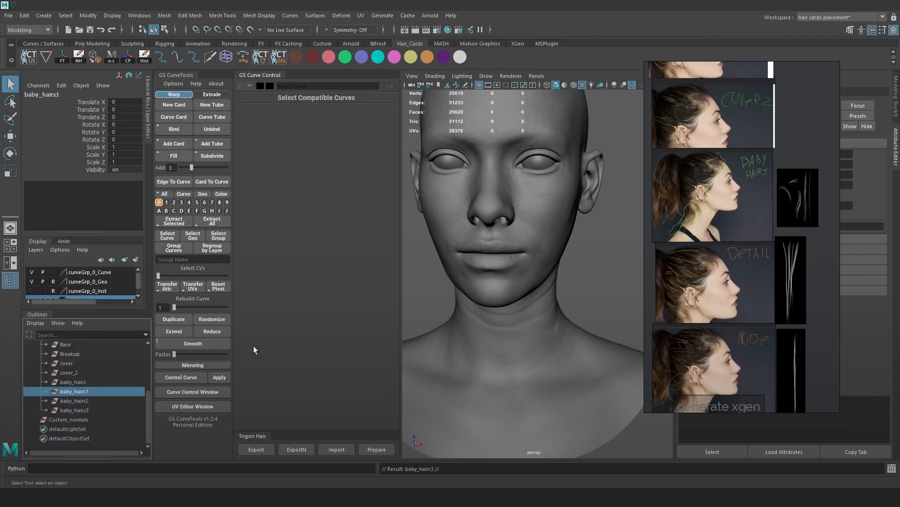
scroll(786, 277, "down", 1)
double_click(114, 393)
type("detail")
key("Return")
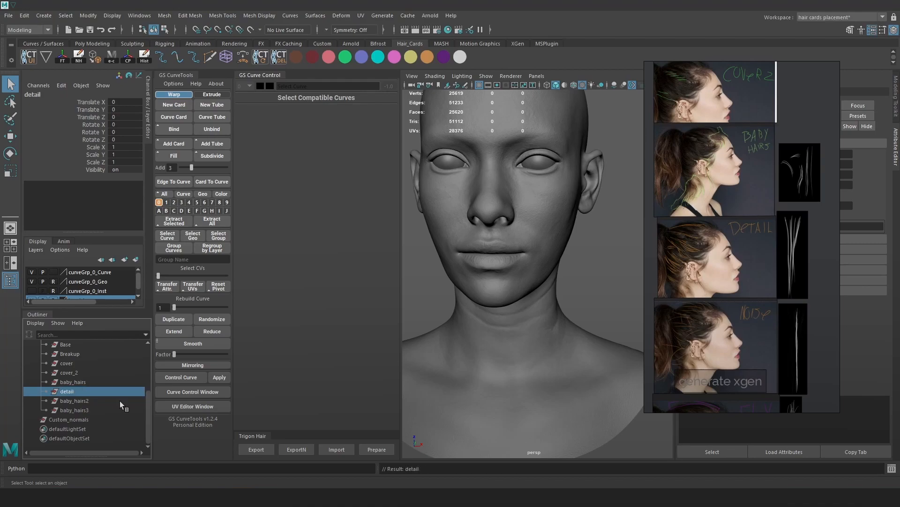
double_click(97, 401)
type("noise")
key("Return")
double_click(89, 407)
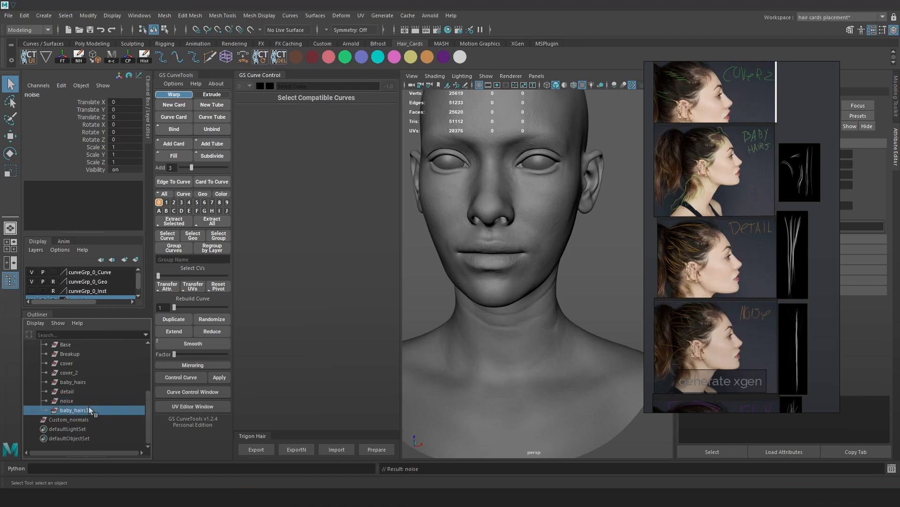
type("fly")
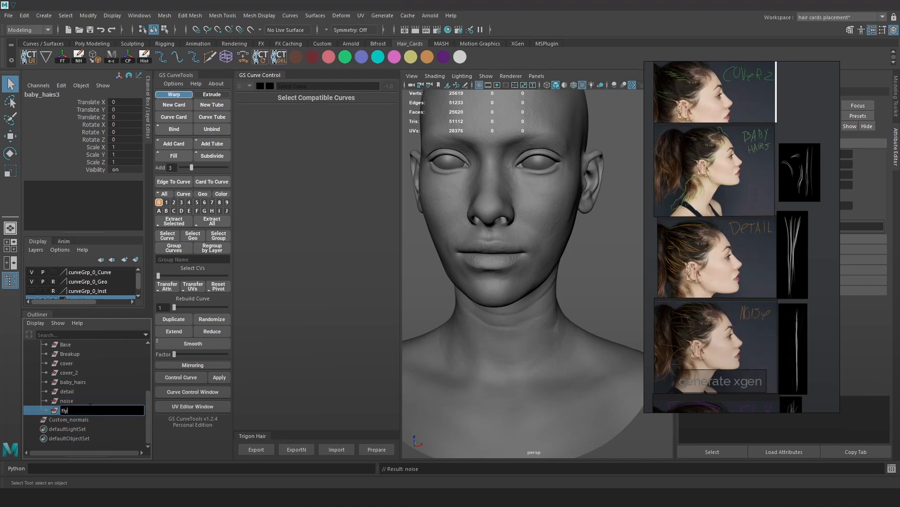
key("Return")
Duplicate the Main group as Tail inside Hair and hide the copy.
scroll(761, 308, "down", 1)
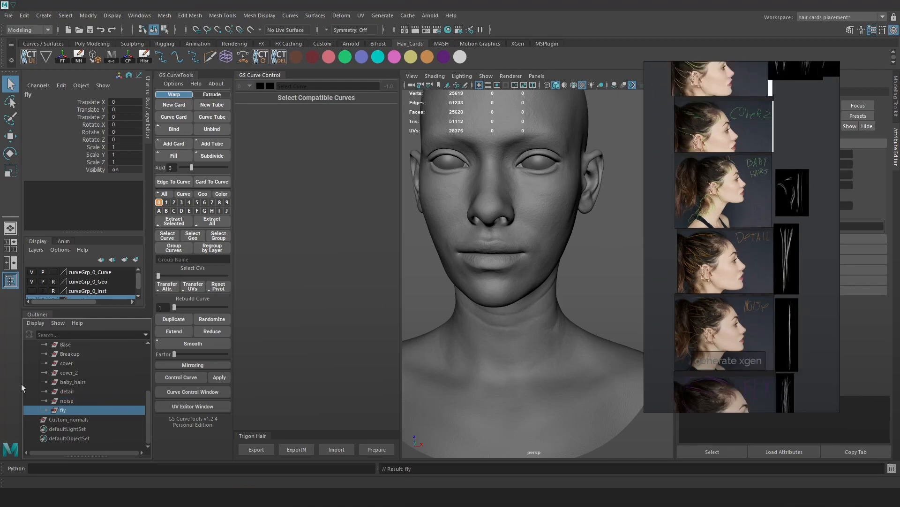
scroll(70, 389, "up", 3)
left_click(42, 419)
scroll(73, 411, "down", 1)
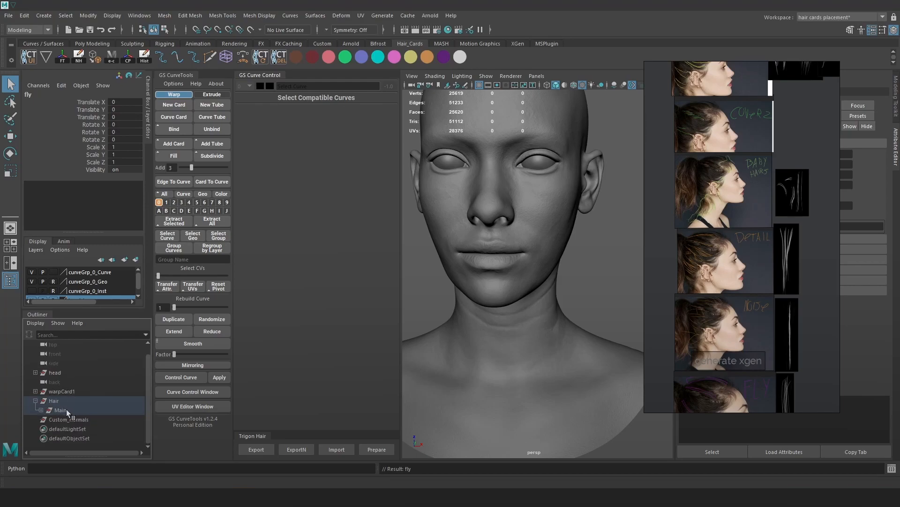
left_click(70, 410)
key("ctrl+d")
double_click(72, 420)
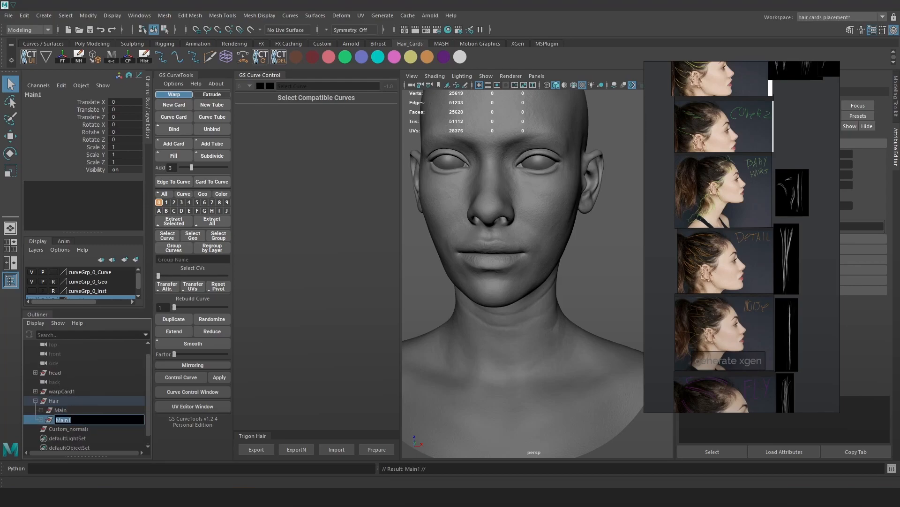
type("Tail")
key("Return")
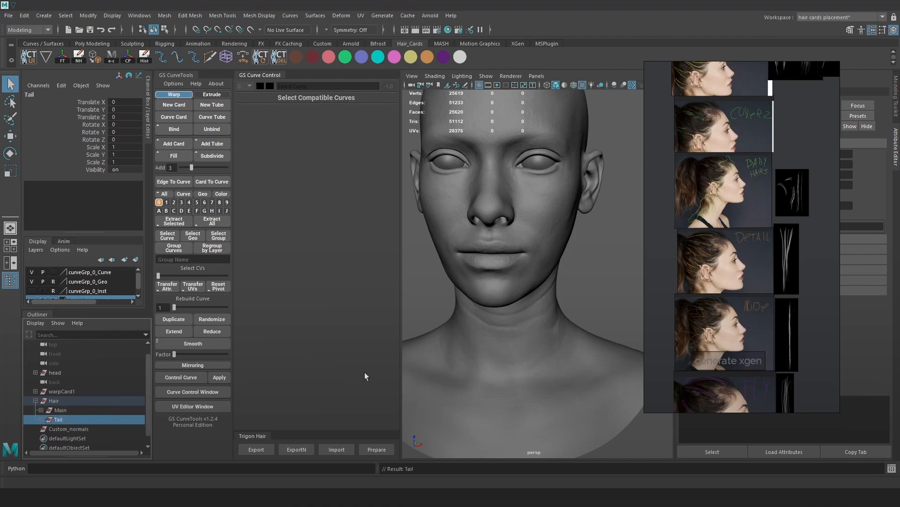
key("ctrl+h")
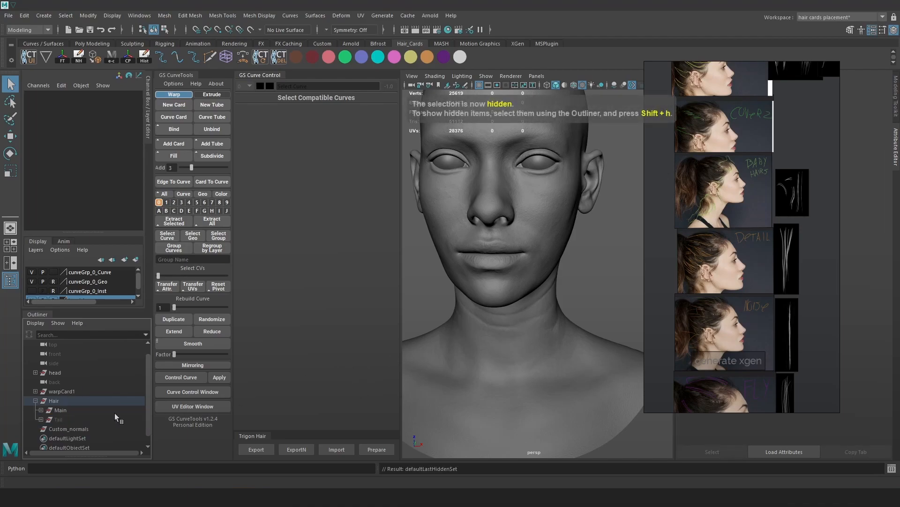
Wrap the Base group and the Breakup group inside Main each in its own new parent group.
left_click(63, 410)
left_click(40, 410)
middle_click_drag(744, 67, 751, 194)
scroll(722, 149, "up", 3)
scroll(82, 399, "down", 1)
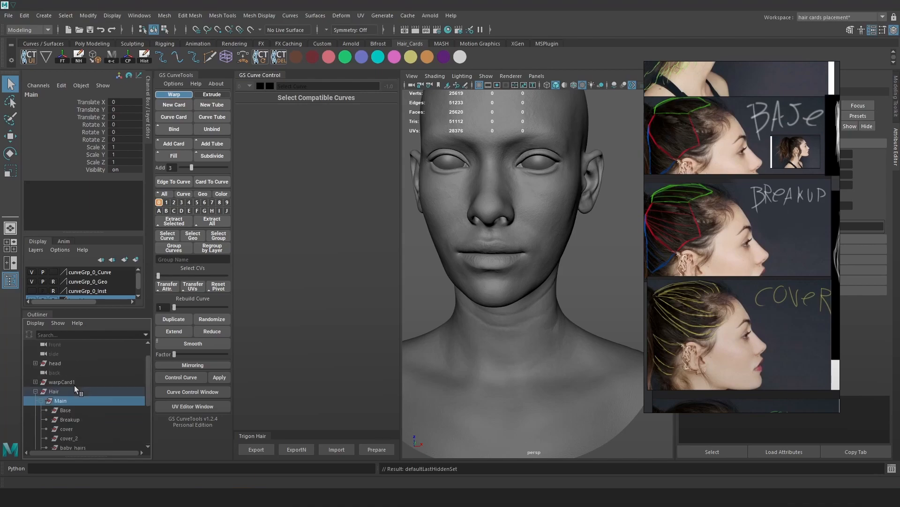
left_click(74, 411)
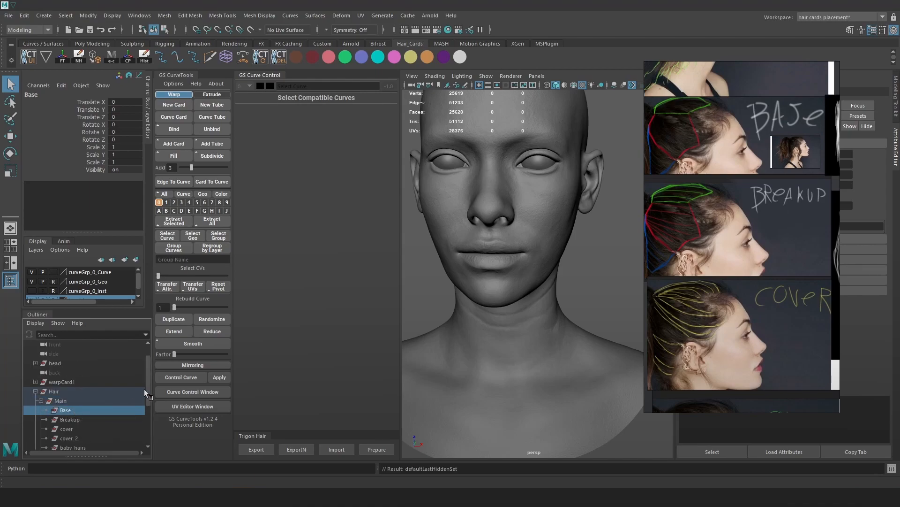
left_click_drag(147, 387, 147, 394)
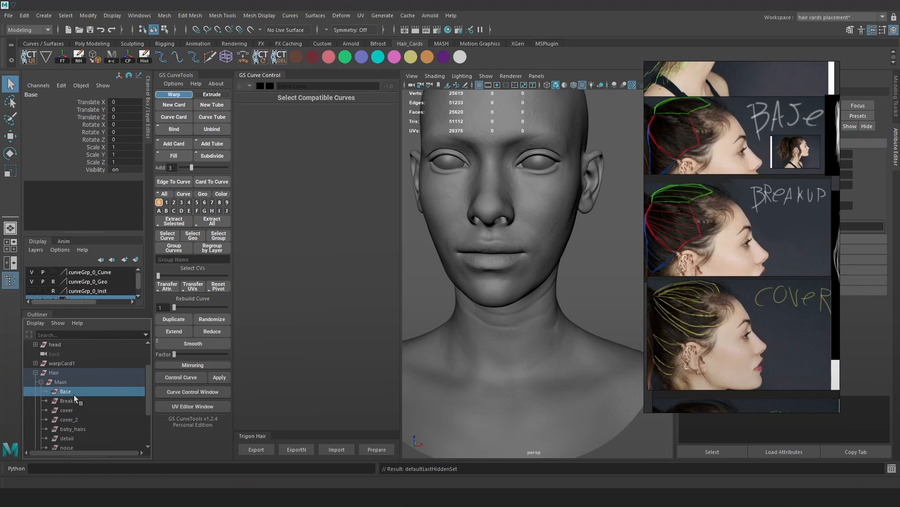
key("ctrl+g")
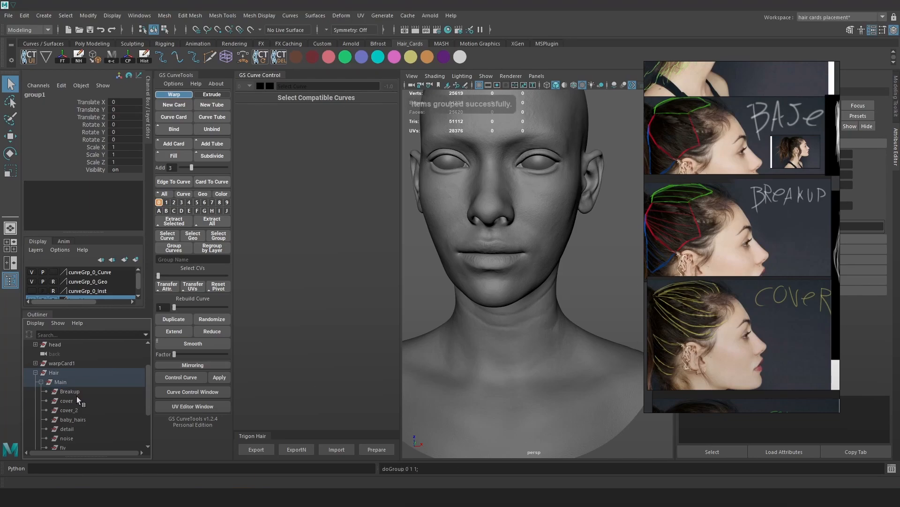
left_click(75, 392)
key("ctrl+g")
Rename the parent group of Breakup as base and the parent group of Base as brakup.
double_click(76, 401)
type("base")
key("Return")
double_click(80, 391)
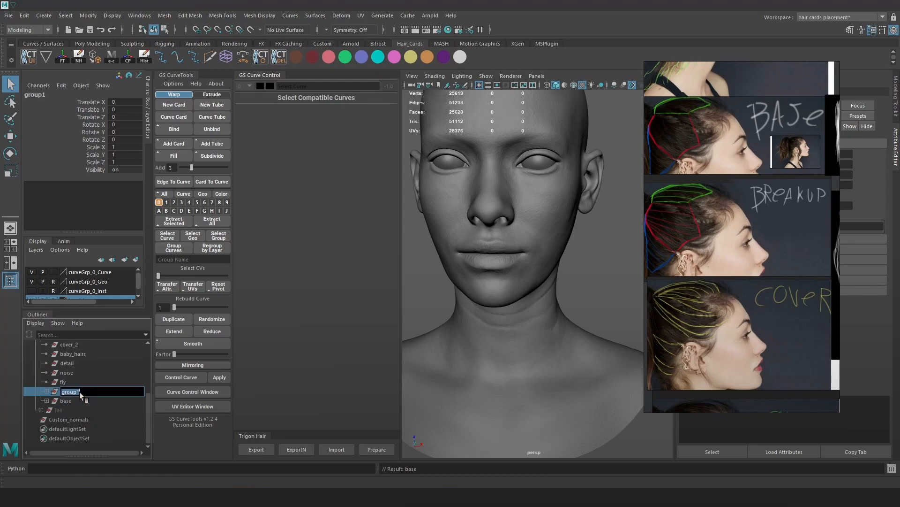
type("brakup")
key("Return")
Expand the brakup group and duplicate its Base subgroup twice.
left_click(45, 392)
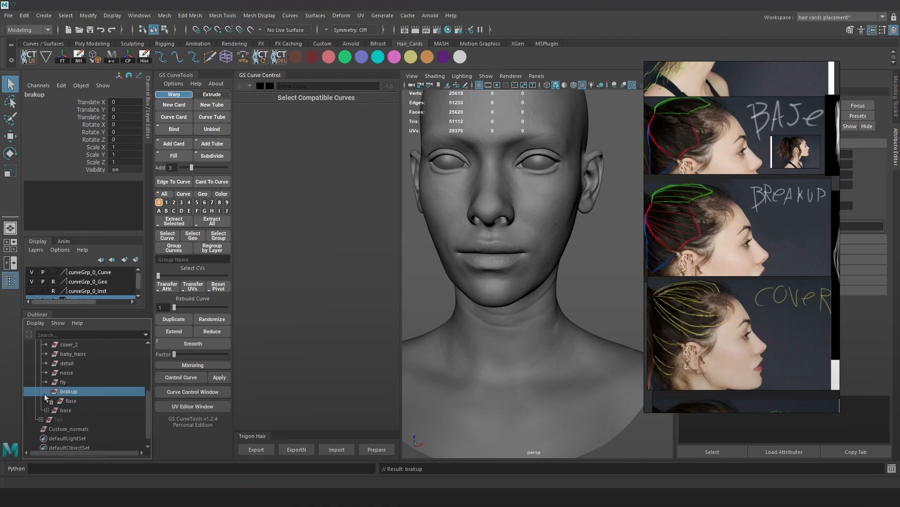
left_click(77, 402)
key("ctrl+d")
key("ctrl+d")
double_click(75, 402)
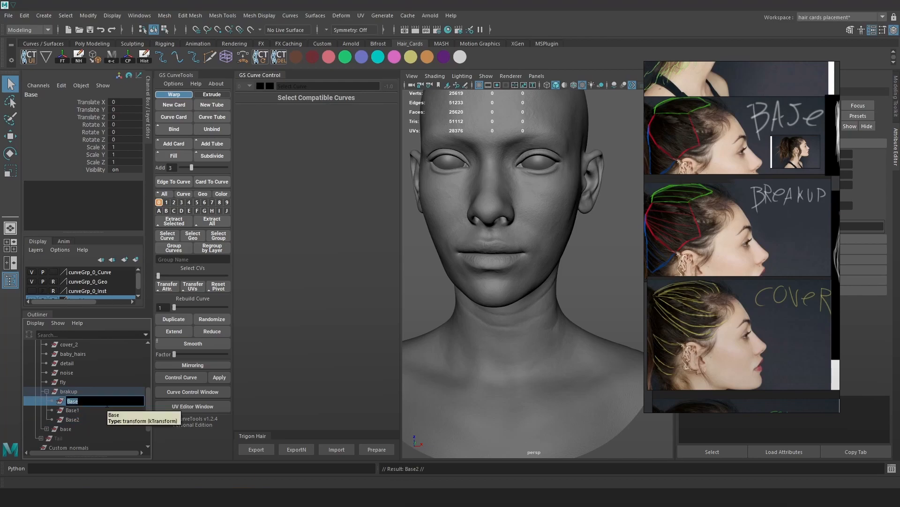
Try to move the base and brakup groups with their Base subgroups to the start of Main, and undo the reordering.
left_click(56, 429)
left_click(79, 392, "shift")
scroll(77, 402, "down", 1)
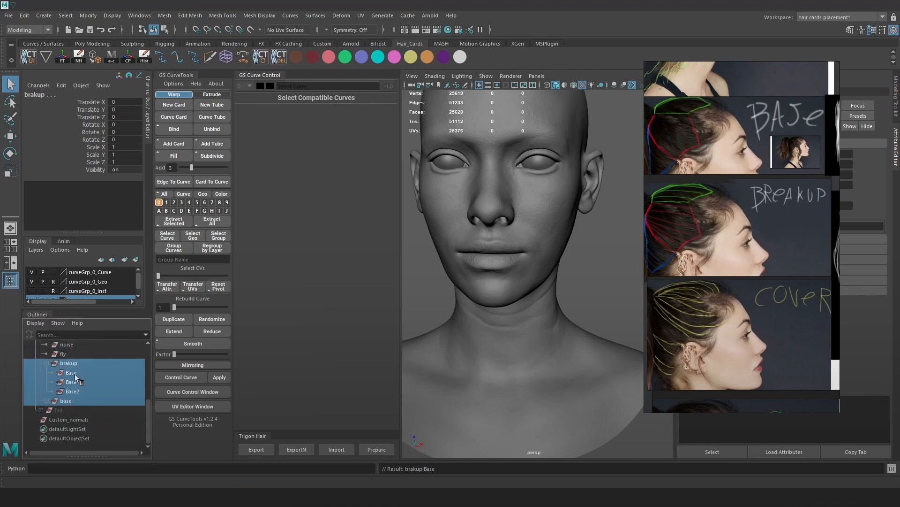
left_click_drag(97, 310, 97, 225)
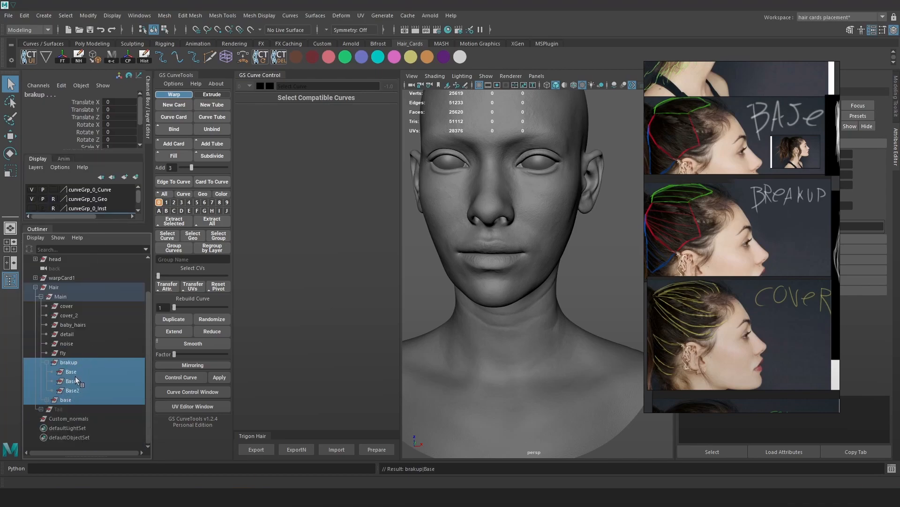
middle_click_drag(72, 346, 72, 303)
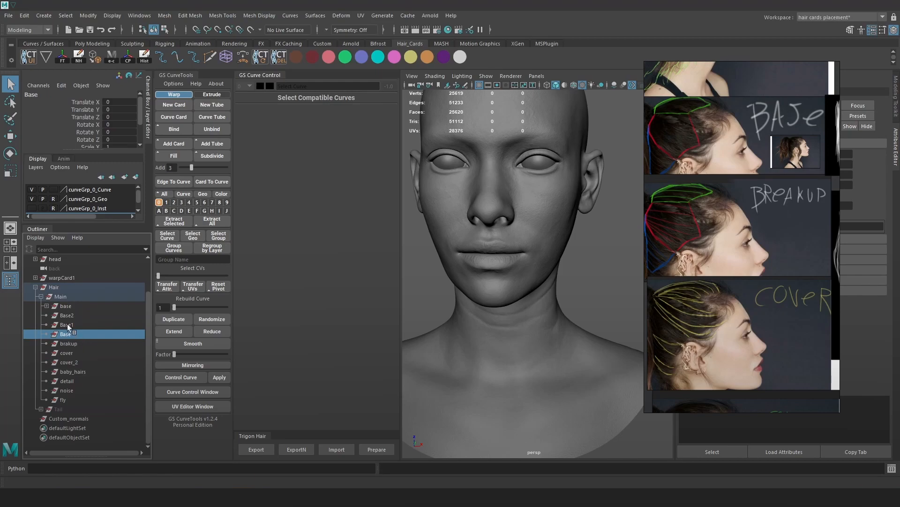
key("ctrl+z")
key("ctrl+z")
key("ctrl+z")
Move the base group to the first position inside Main, above cover.
left_click(69, 400)
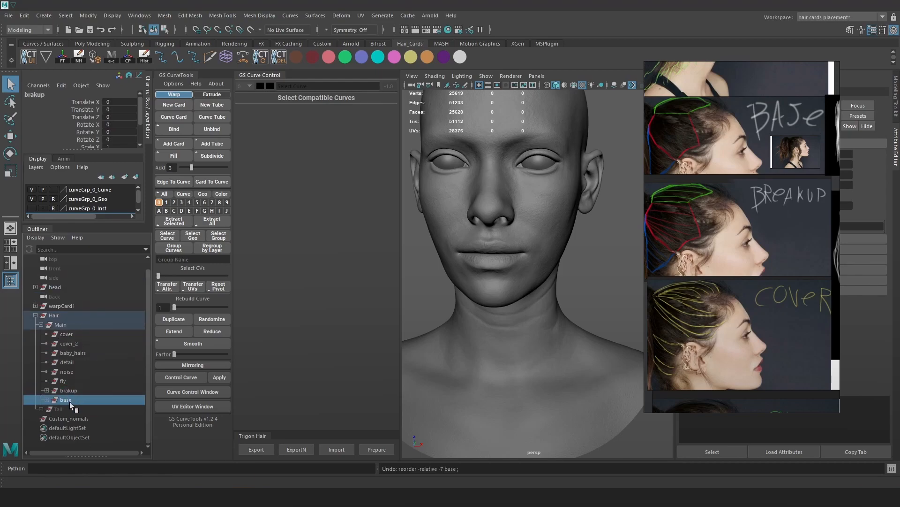
middle_click_drag(72, 328, 72, 329)
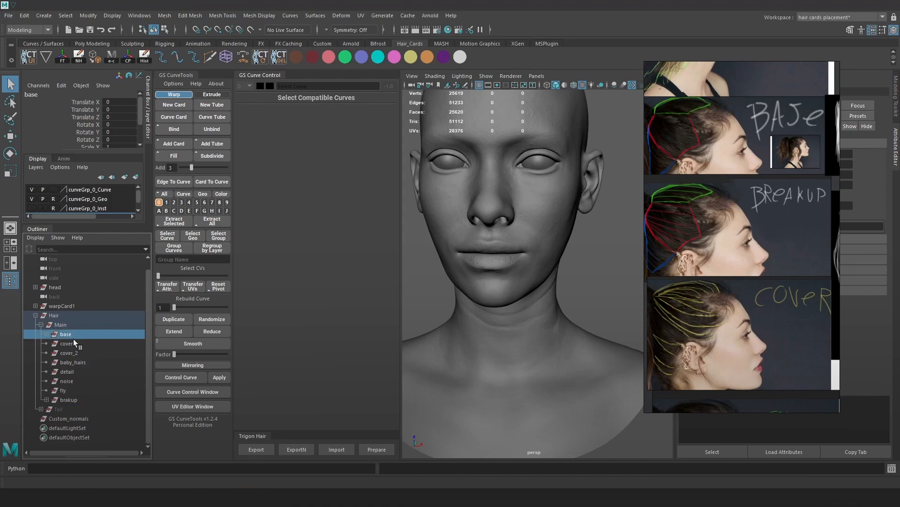
Move the brakup group directly below base inside the Main hair group.
left_click(70, 400)
middle_click_drag(72, 399, 74, 338)
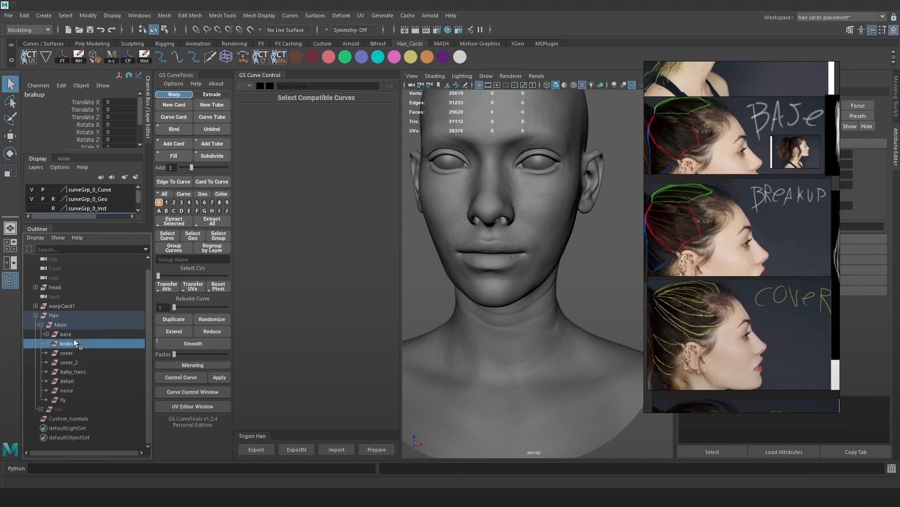
left_click(66, 333)
scroll(744, 143, "down", 2)
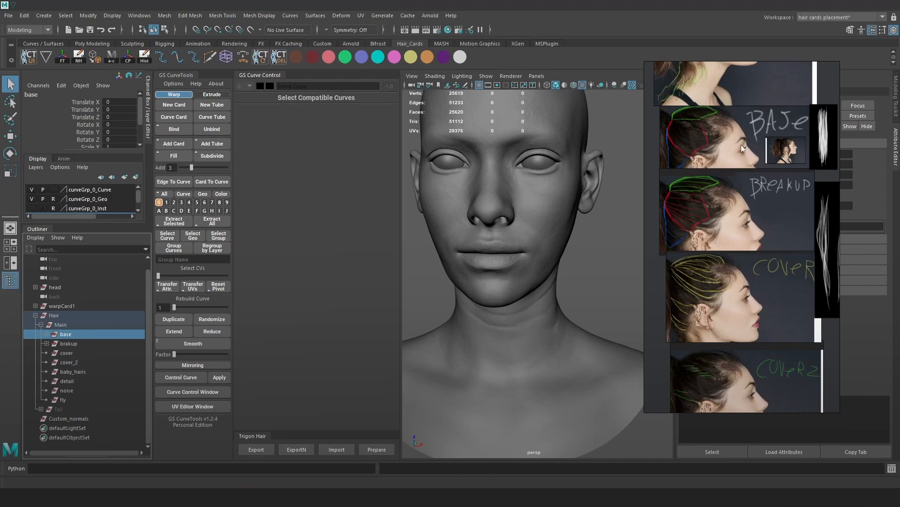
Rename the Breakup subgroup inside base as green_grp.
left_click(45, 333)
double_click(82, 345)
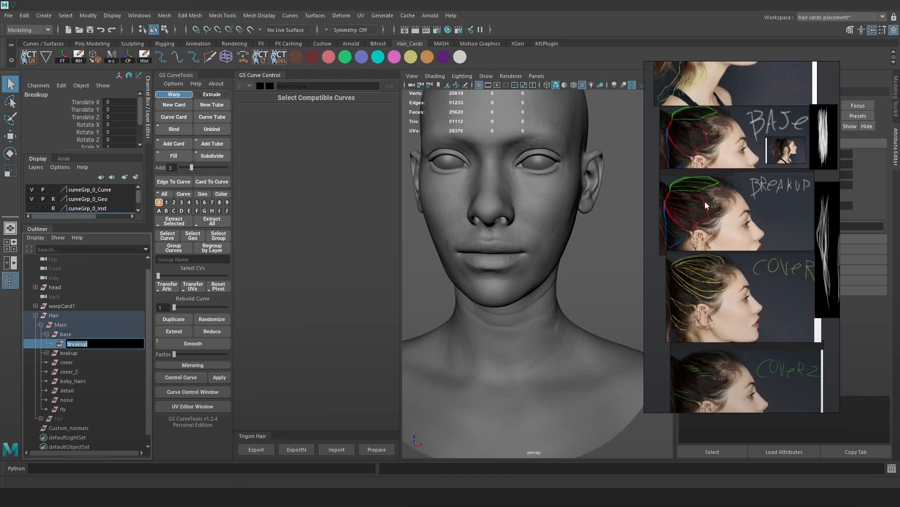
type("green")
key("Return")
scroll(722, 213, "down", 1)
middle_click_drag(727, 181, 740, 260)
scroll(740, 261, "up", 1)
scroll(719, 226, "up", 3)
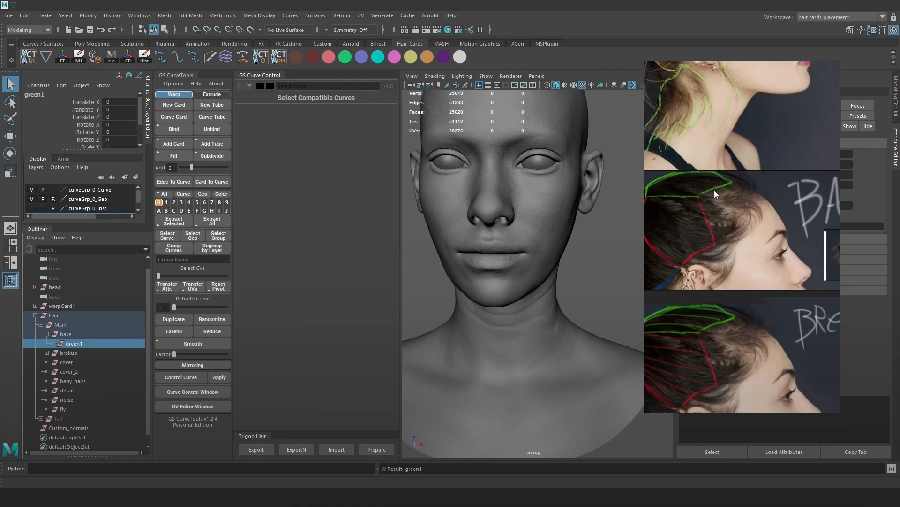
double_click(81, 343)
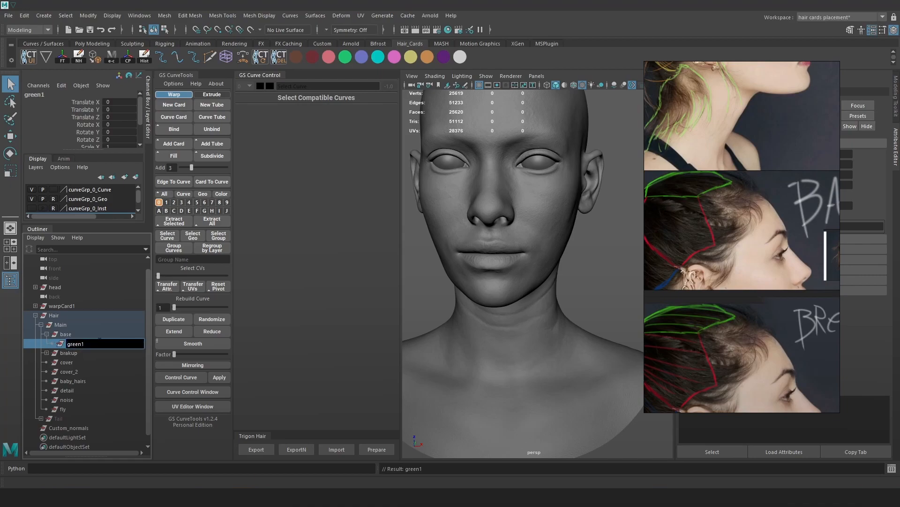
key("BackSpace")
type("_grp")
key("Return")
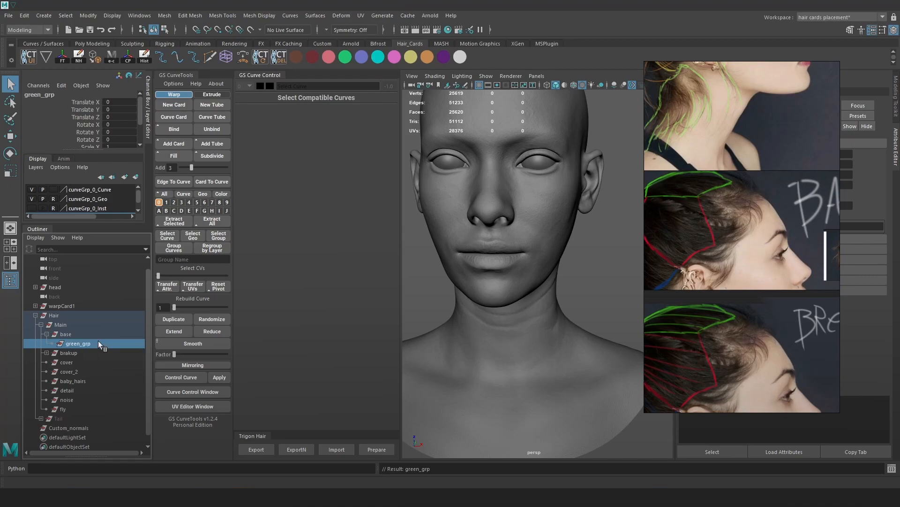
Duplicate green_grp twice inside base and rename the first copy as red_grp.
key("ctrl+d")
key("ctrl+d")
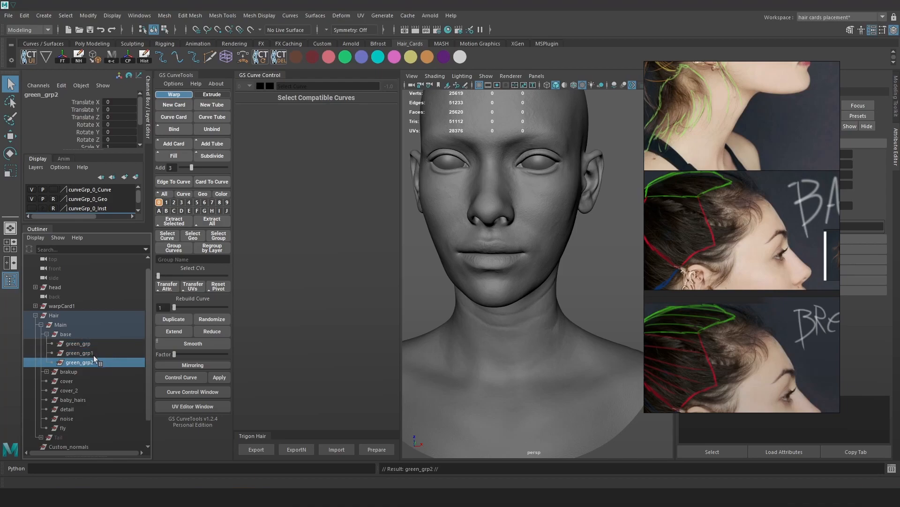
double_click(88, 353)
type("r")
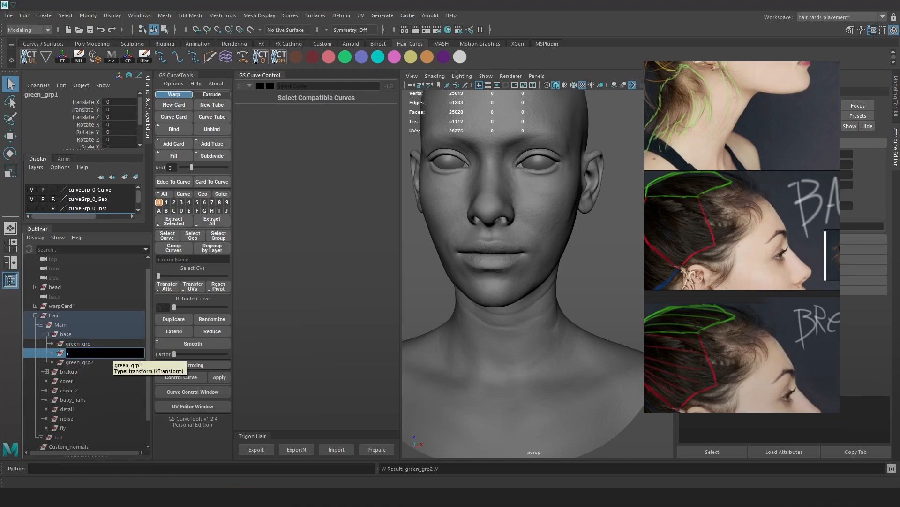
type("ed_grp")
key("Return")
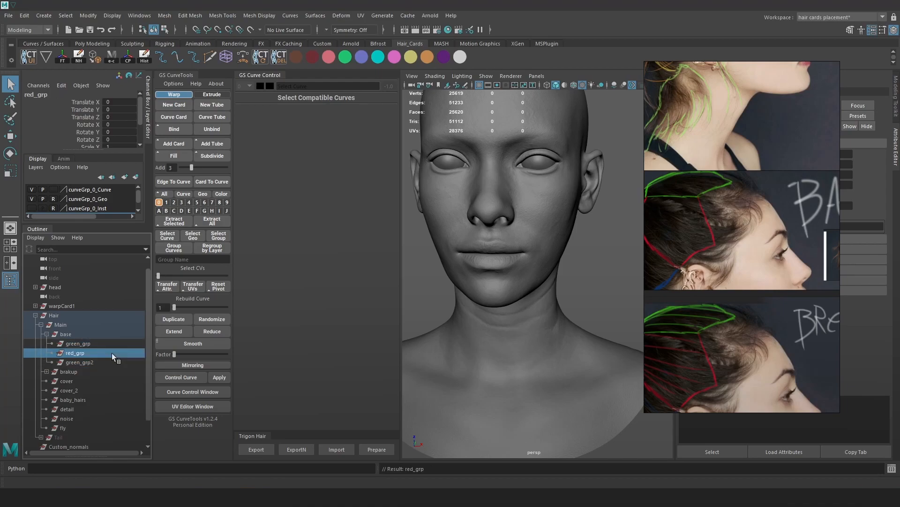
Rename the second copy of green_grp as blue_grp.
double_click(89, 363)
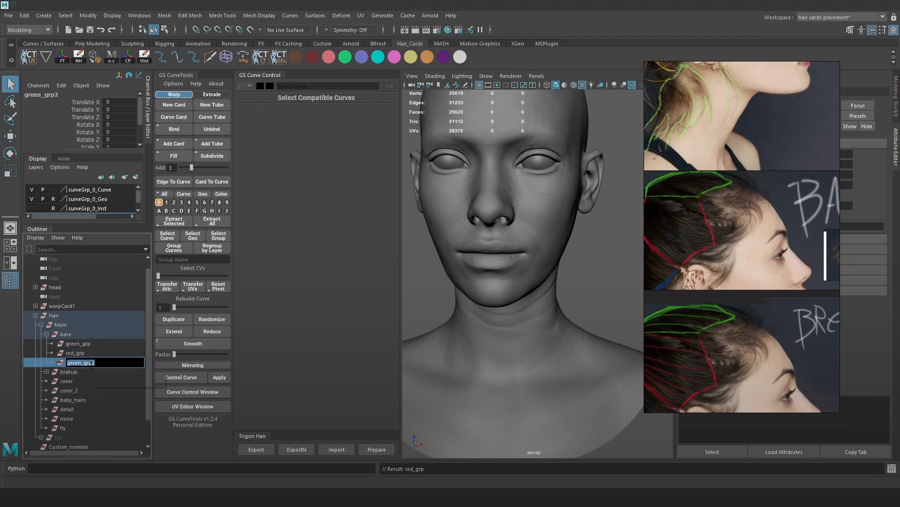
type("blue_gr")
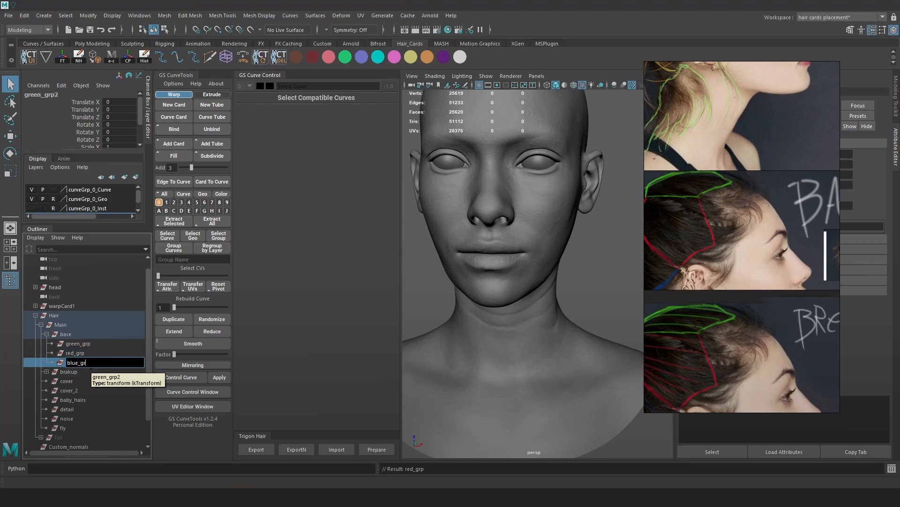
type("p")
key("Return")
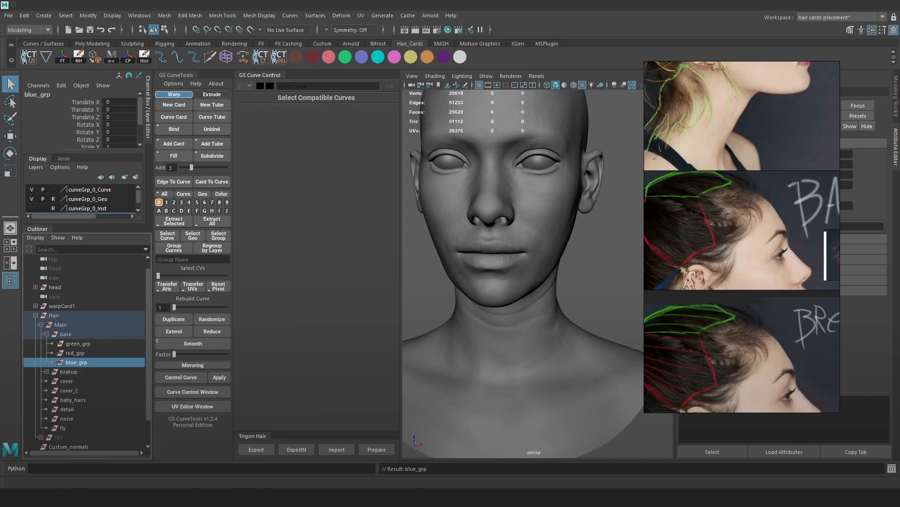
Delete the old brakup group from the Main hair group.
left_click(70, 370)
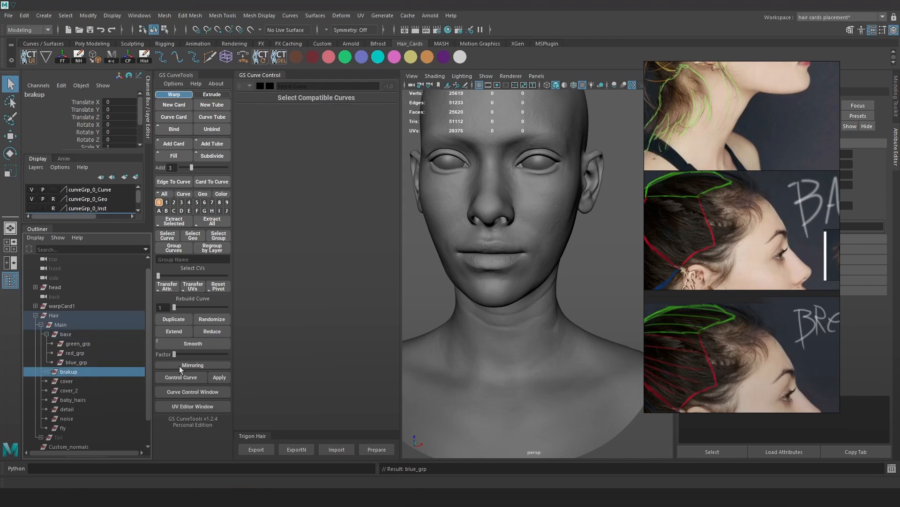
key("Delete")
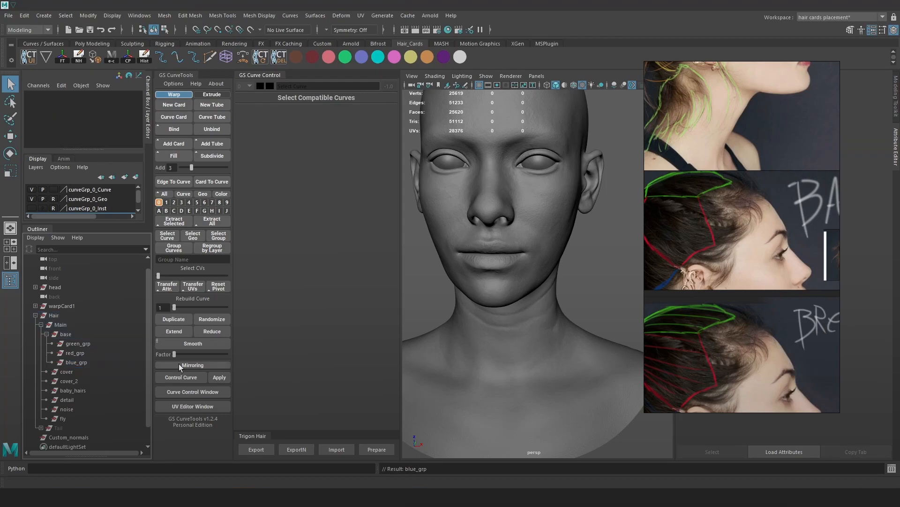
left_click(65, 326)
left_click(41, 324)
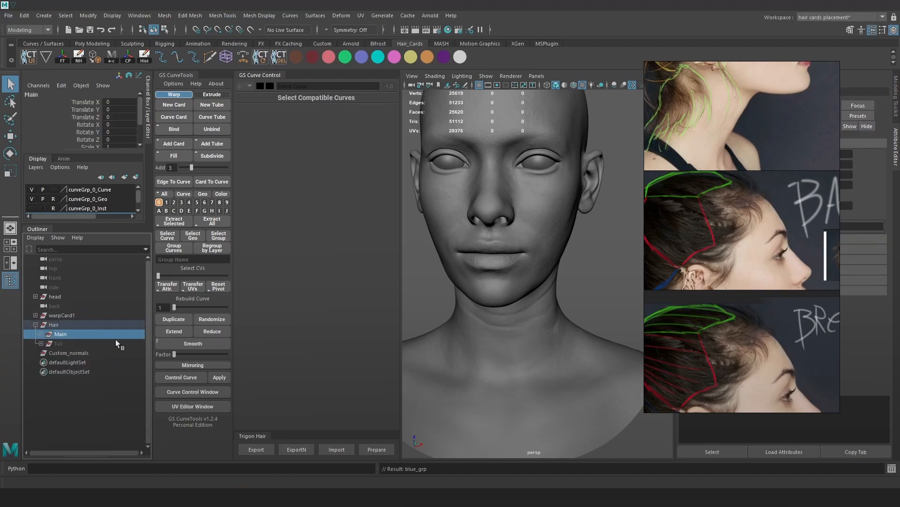
left_click(41, 334)
Duplicate the base group with its color subgroups and rename the copy as breakup.
left_click(66, 345)
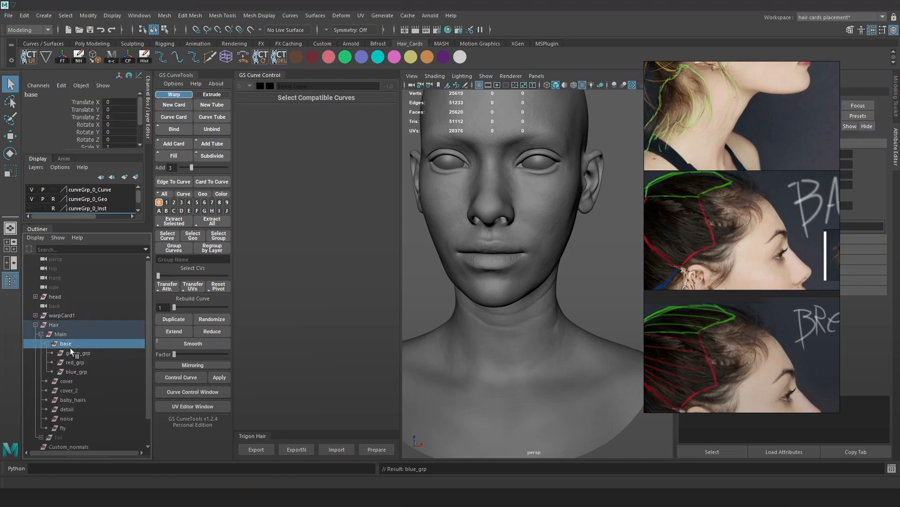
key("ctrl+d")
double_click(72, 438)
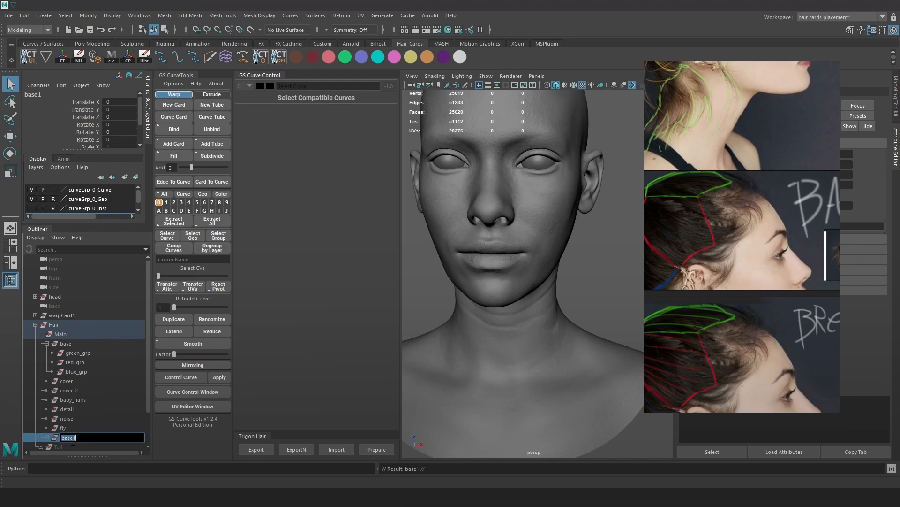
type("breakup")
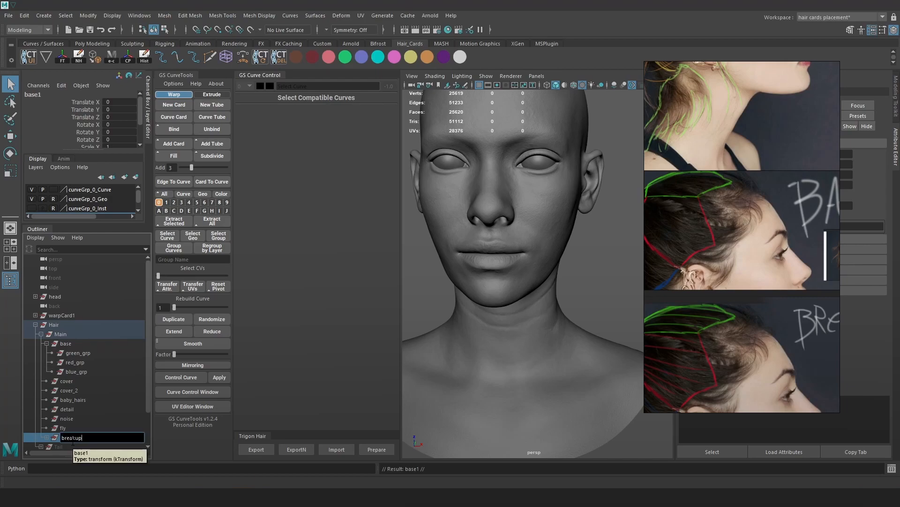
key("Return")
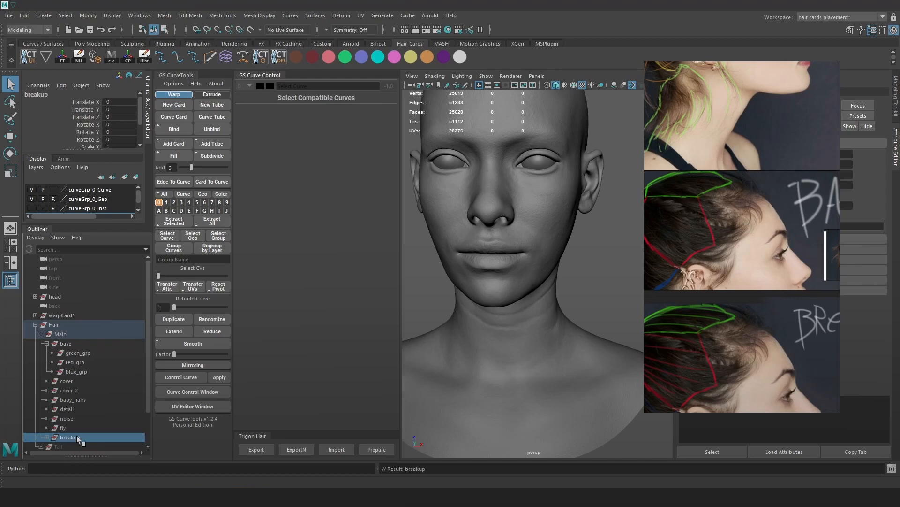
Move the breakup group directly below base in the Main group and expand both groups.
left_click(46, 342)
left_click_drag(72, 406, 83, 349)
left_click(60, 342)
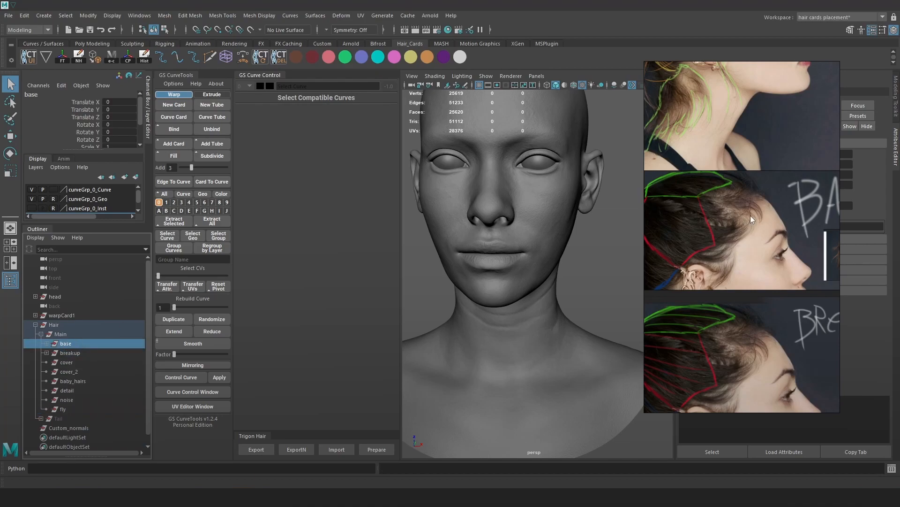
left_click(47, 342)
left_click(47, 381)
scroll(75, 380, "down", 3)
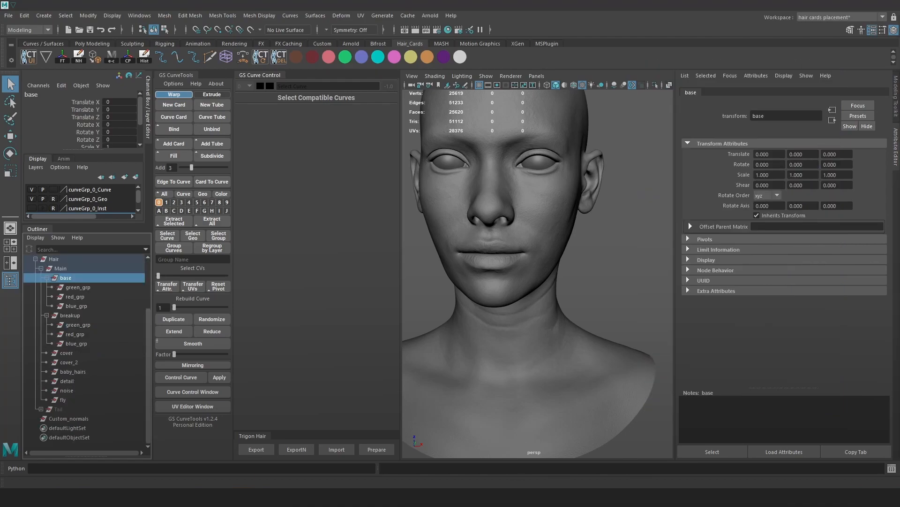
scroll(93, 400, "up", 3)
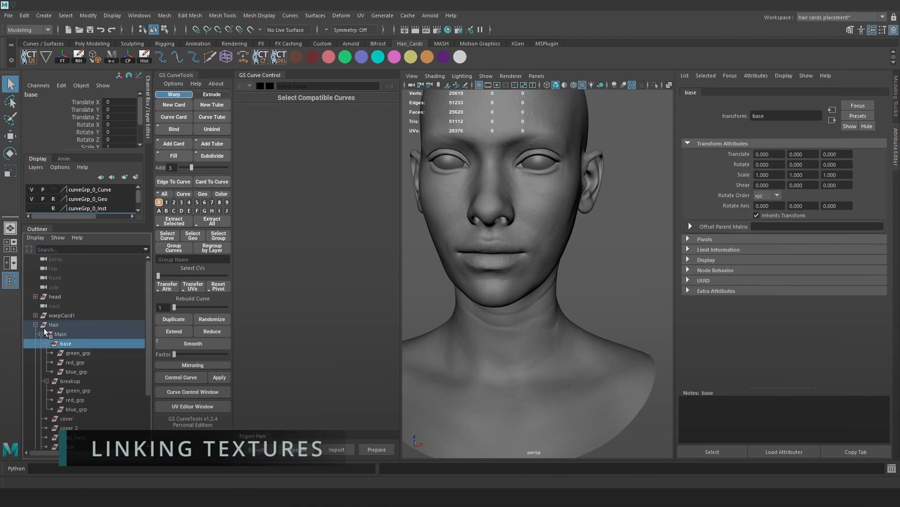
Raise warpCard1's pathCurve1 from the origin to head height, at a Translate Z of about 141.
left_click(59, 316)
scroll(495, 216, "down", 5)
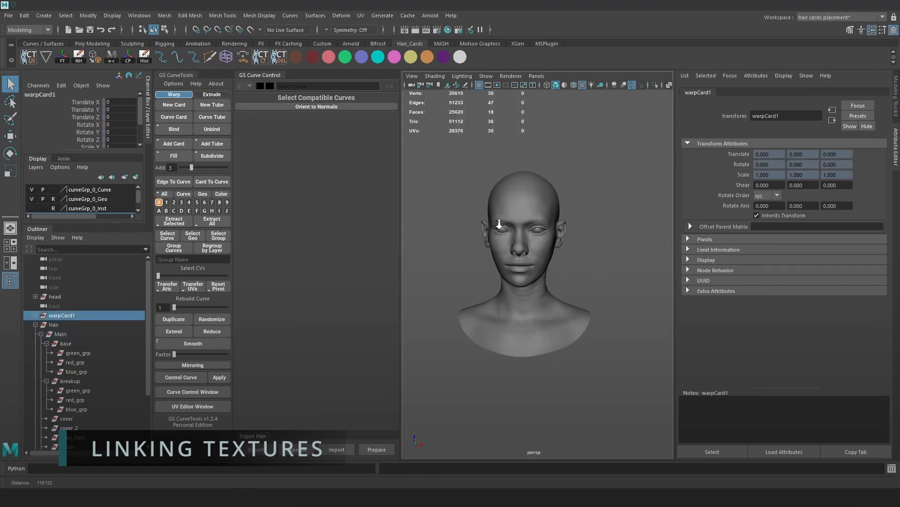
scroll(495, 216, "up", 2)
left_click(36, 314)
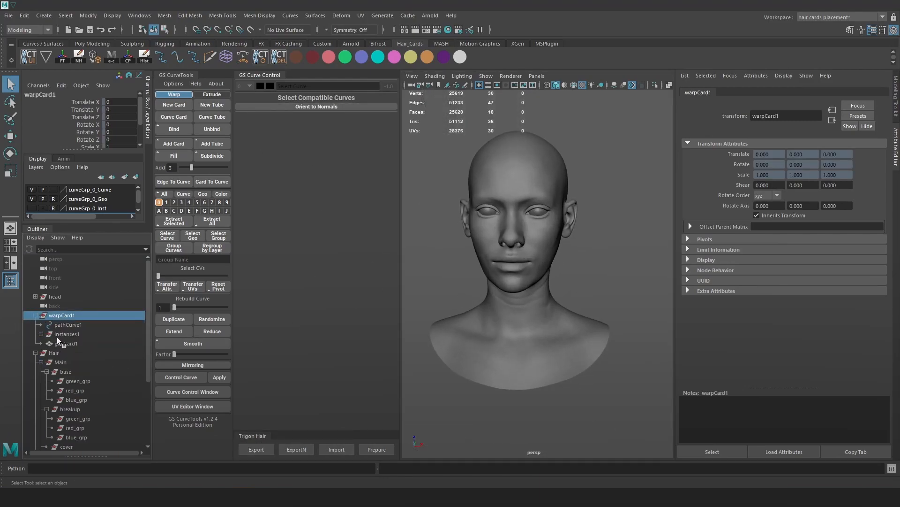
left_click(69, 342)
left_click(67, 324)
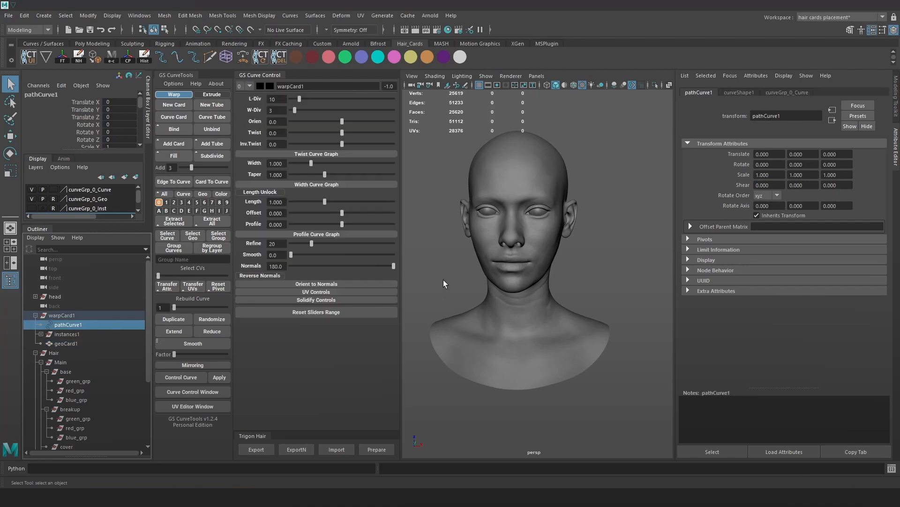
scroll(554, 258, "down", 8)
scroll(552, 220, "down", 3)
key("w")
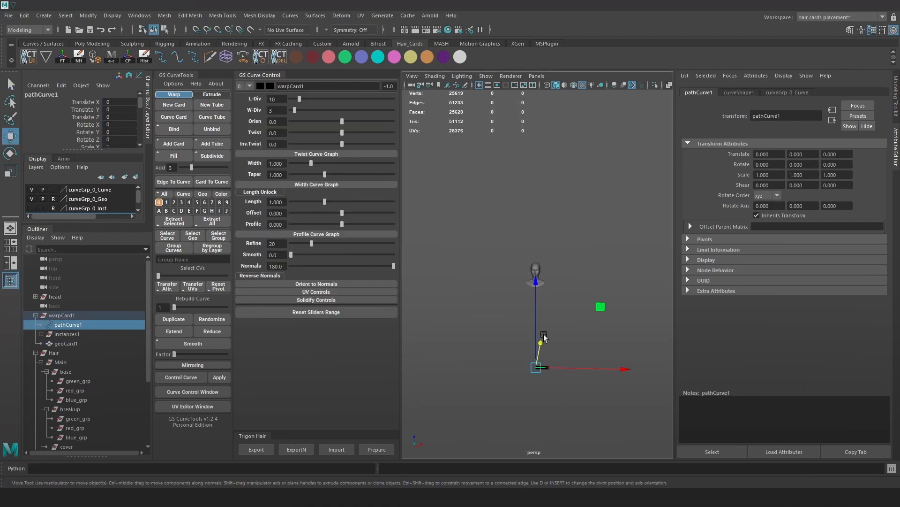
left_click_drag(537, 336, 537, 242)
right_click_drag(539, 244, 744, 411, "alt")
mouse_move(609, 328)
middle_mouse_down("alt")
mouse_move(572, 329)
mouse_move(596, 328)
middle_mouse_up("alt")
left_click(616, 305)
left_click(617, 305)
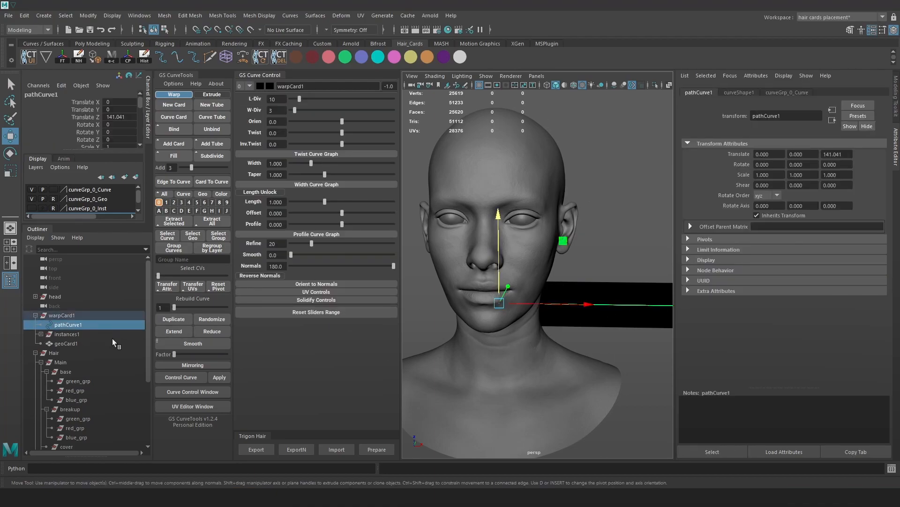
Rotate pathCurve1 to about -89.5 degrees in Y so the hair card stands vertically.
left_click(94, 343)
scroll(527, 281, "down", 5)
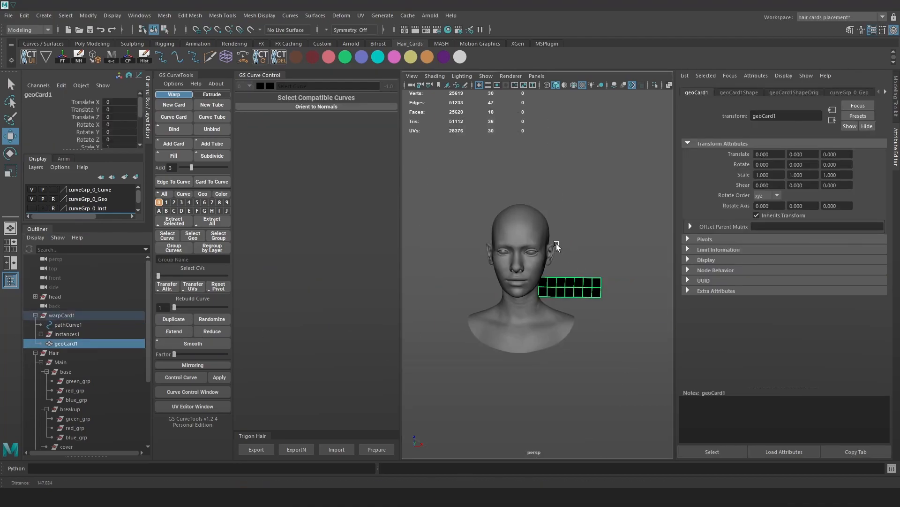
left_click(68, 324)
key("e")
scroll(525, 281, "up", 5)
mouse_move(586, 258)
left_mouse_down("shift")
mouse_move(553, 220)
mouse_move(586, 262)
mouse_move(578, 232)
mouse_move(546, 227)
mouse_move(525, 208)
mouse_move(532, 210)
mouse_move(450, 221)
mouse_move(589, 263)
mouse_move(619, 263)
left_mouse_up("shift")
key("ctrl+z")
Raise pathCurve1 to the top of the head, at a Translate Z of about 162.
left_click(81, 325)
key("w")
middle_click_drag(610, 328, 609, 158)
left_click_drag(609, 159, 558, 215, "alt")
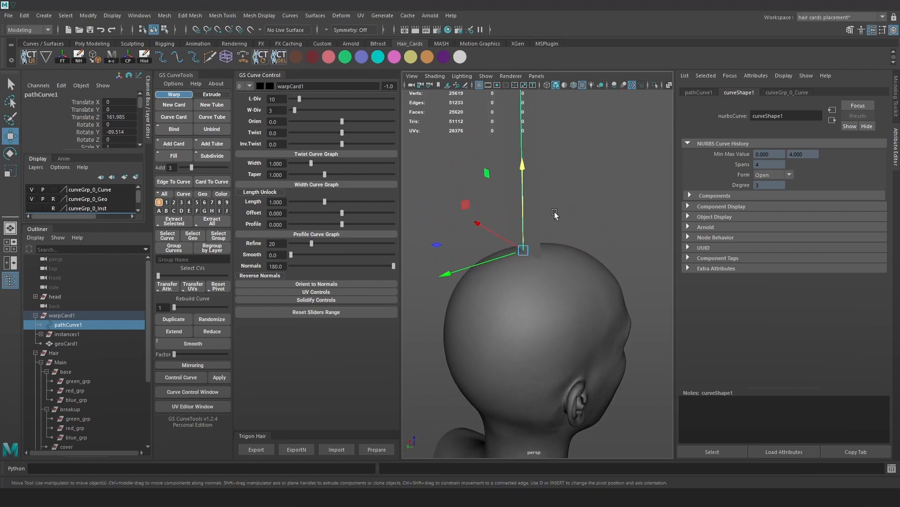
Open the GS CurveTools UV editor for warpCard1, shrink its window and minimize it.
left_click(193, 407)
left_click_drag(770, 112, 600, 98)
scroll(523, 200, "down", 4)
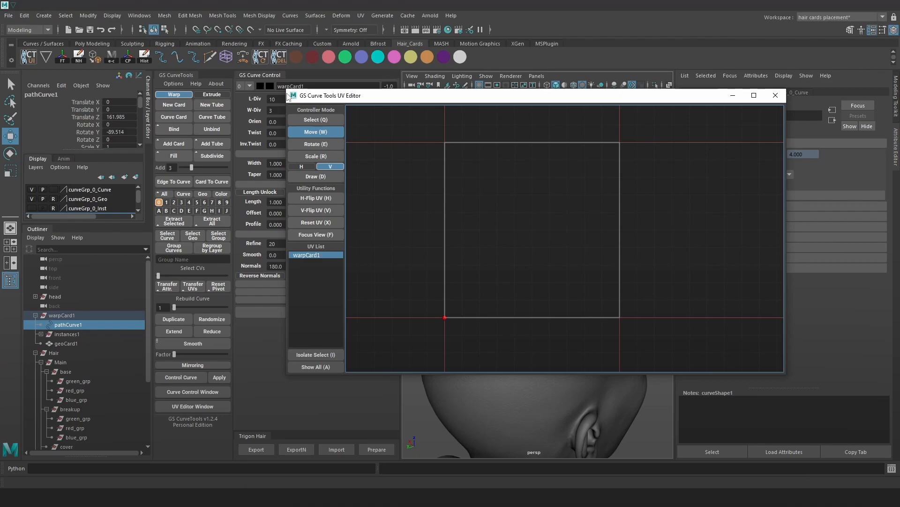
left_click_drag(287, 92, 458, 116)
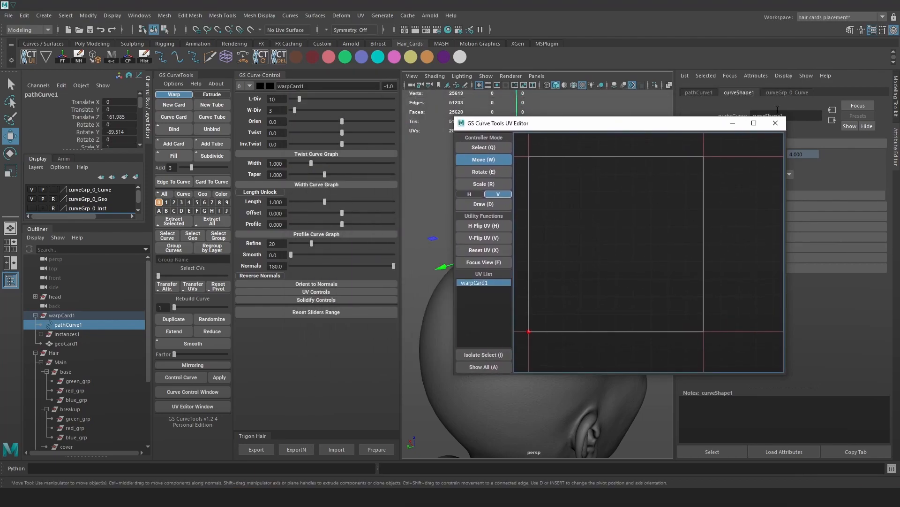
left_click(733, 123)
Select geoCard1 and show the attributes of its assigned lambert1 material.
left_click(77, 343)
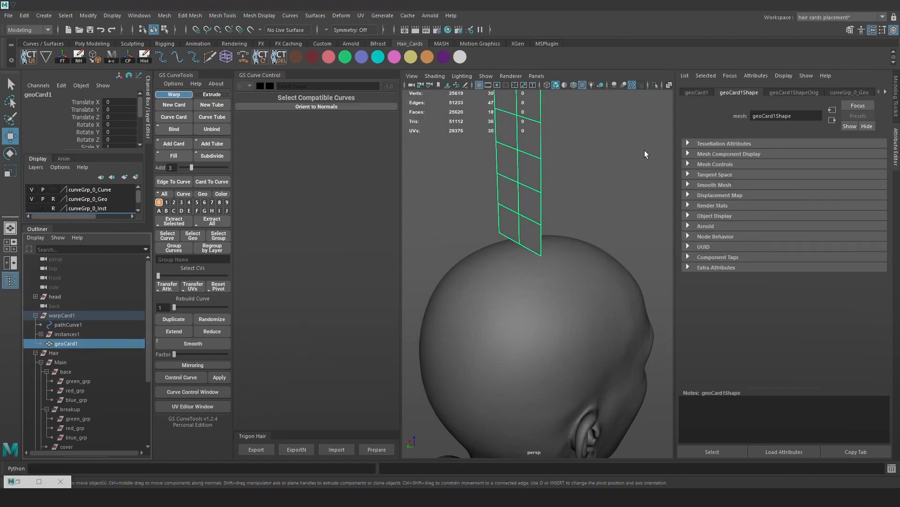
scroll(649, 150, "up", 1)
left_click(883, 92)
left_click(883, 93)
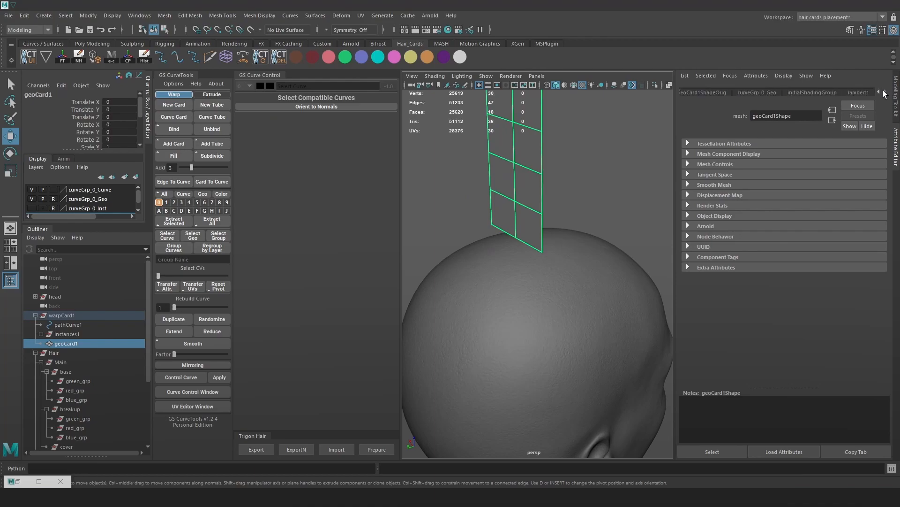
left_click(859, 92)
Select the path curve of warpCard1 and assign the red material to the hair card.
left_click_drag(559, 169, 501, 202, "alt")
left_click(533, 217)
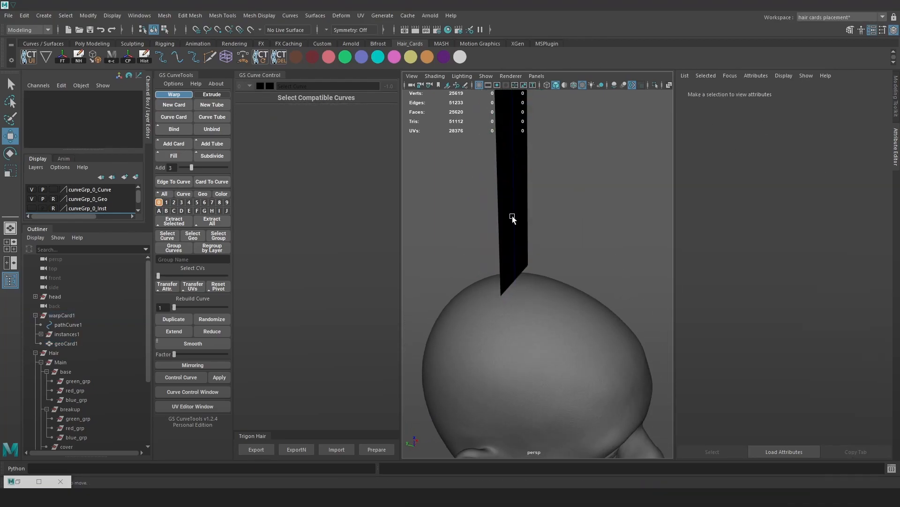
left_click(512, 215)
middle_click_drag(517, 174, 544, 202, "alt")
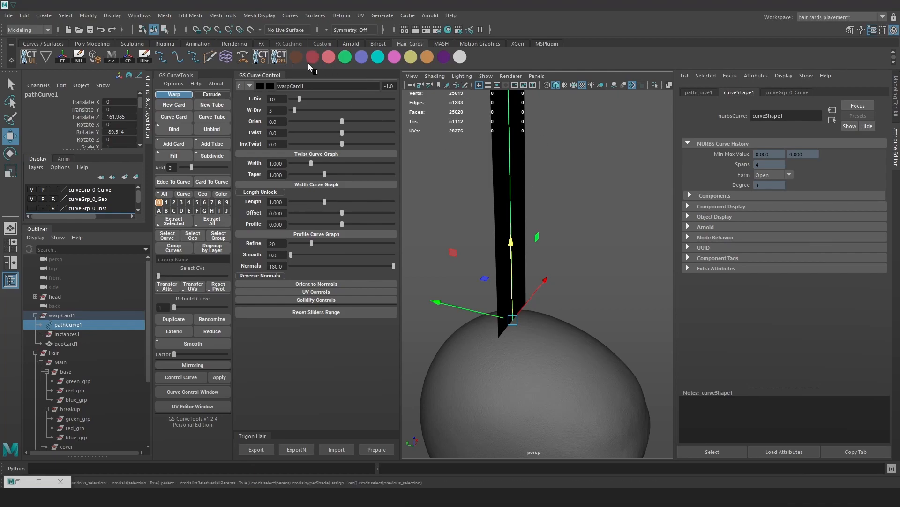
left_click(324, 57)
left_click_drag(544, 141, 630, 158, "alt")
left_click(622, 185)
left_click(525, 229)
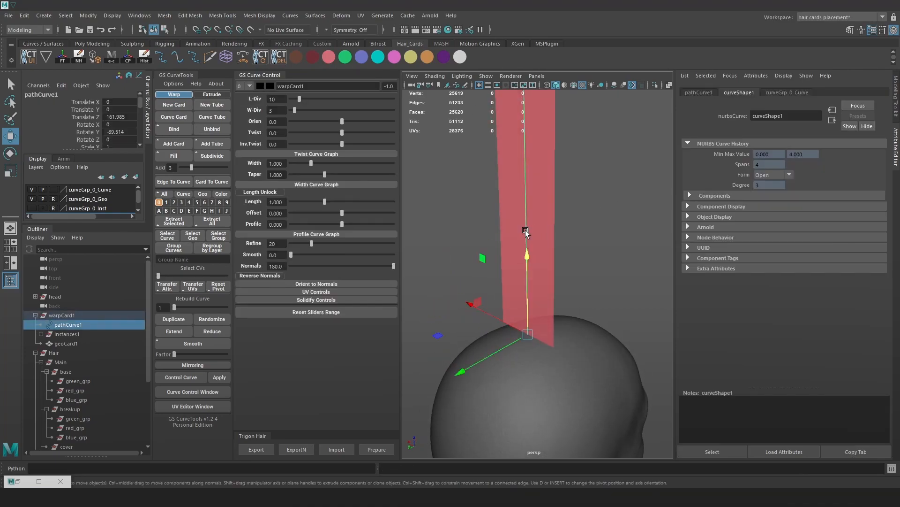
Load fiber_alpha.tga from D:\Trigon\01_Projects\Hair_tutorial\Fibershop\Textures as the transparency texture of geoCard1's red material.
left_click(88, 340)
left_click(885, 92)
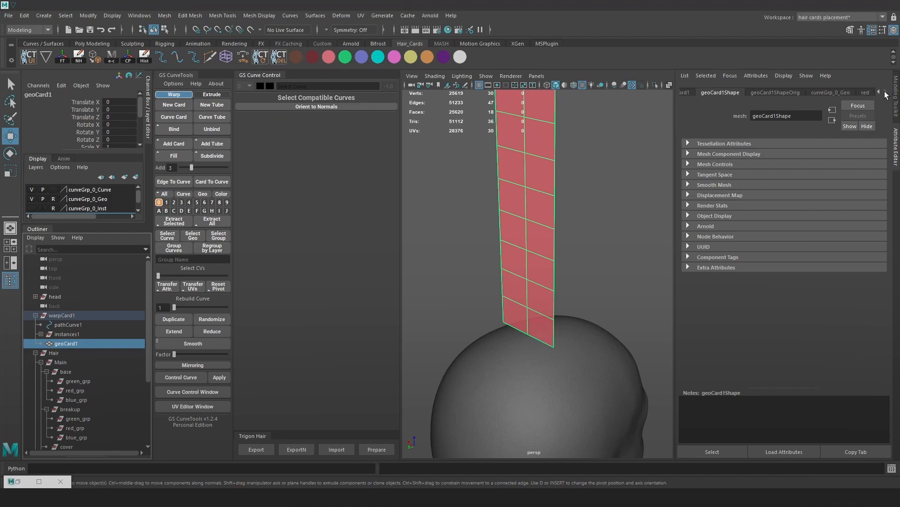
left_click(865, 93)
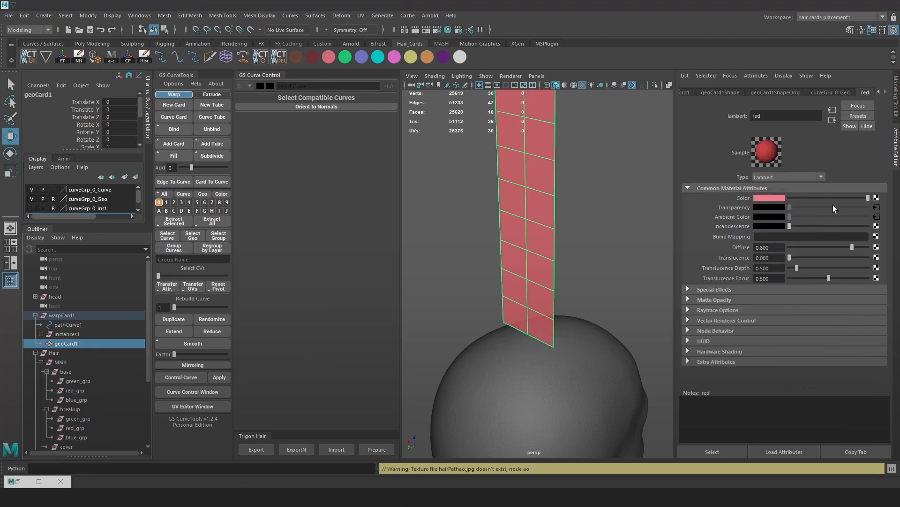
left_click(876, 207)
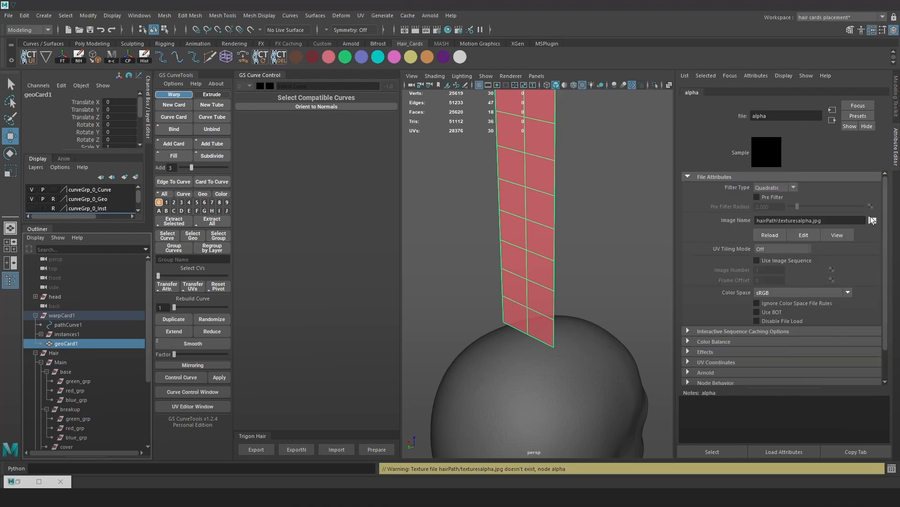
left_click(872, 220)
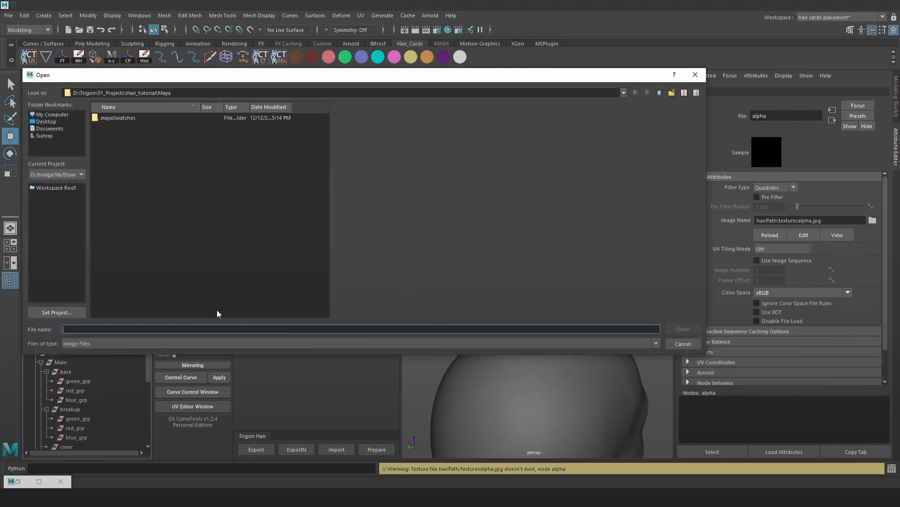
type("D:\\Trigon\\01_Projects\\Hair_tutorial\\Fibershop\\Textures")
key("Return")
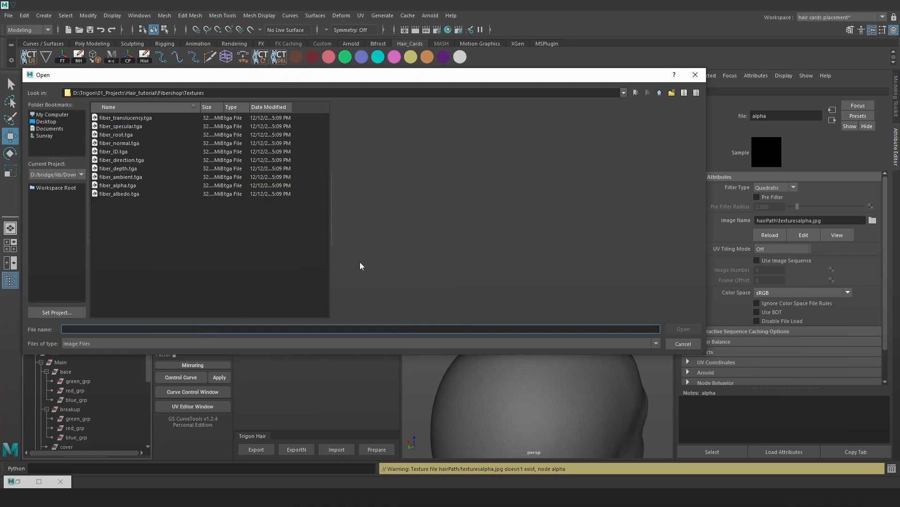
double_click(128, 186)
Invert the alpha texture in its Effects settings and check the transparency on the hair card.
left_click_drag(556, 184, 599, 203, "alt")
scroll(626, 237, "up", 4)
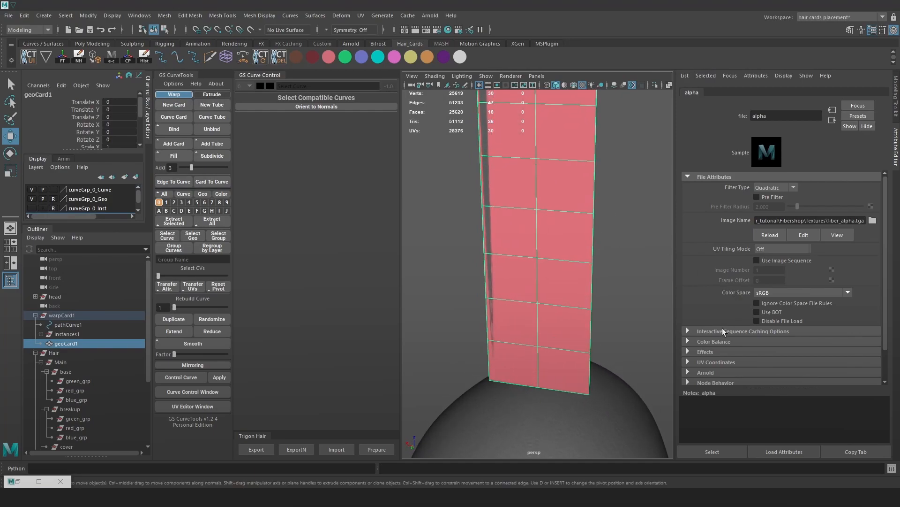
scroll(719, 340, "down", 1)
left_click(705, 324)
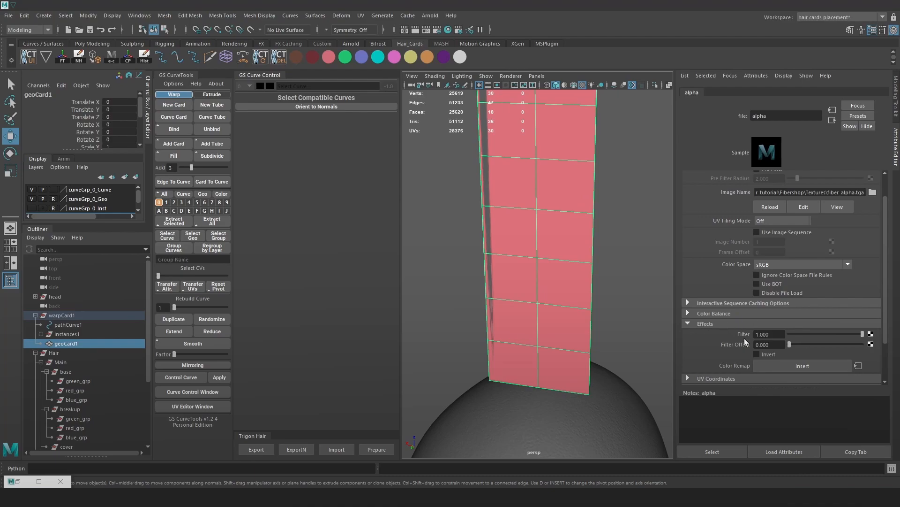
left_click(762, 355)
scroll(585, 225, "down", 5)
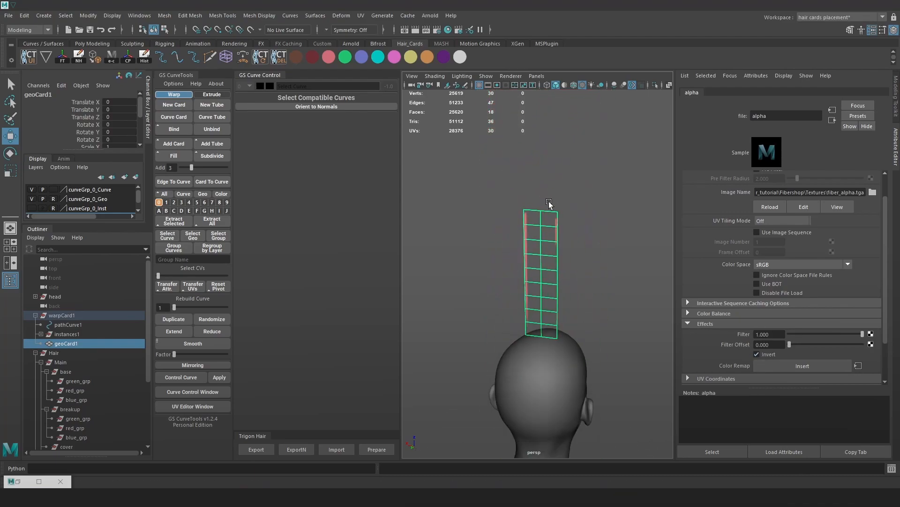
scroll(573, 226, "up", 4)
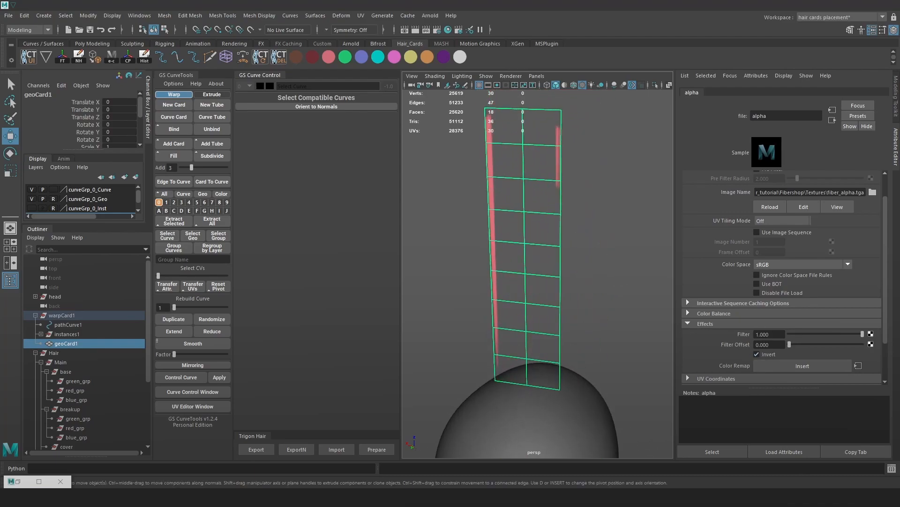
left_click_drag(583, 162, 574, 165, "alt")
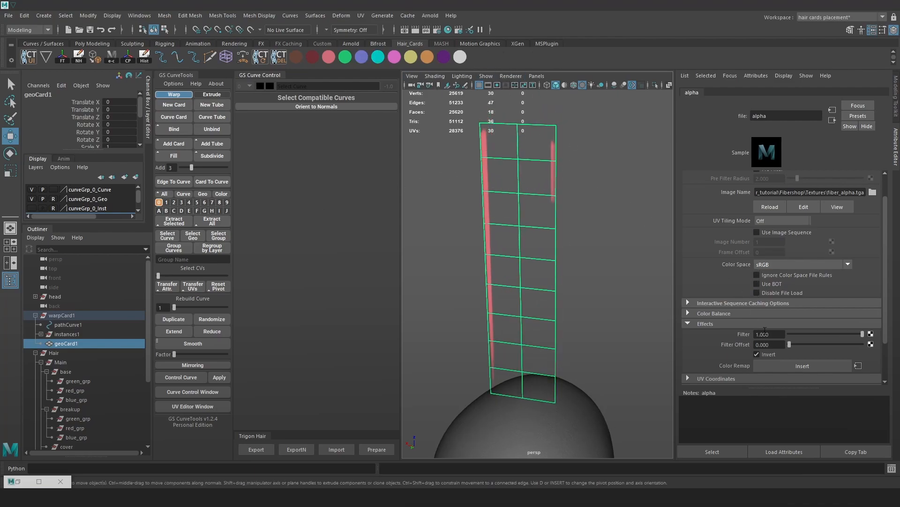
scroll(618, 309, "up", 5)
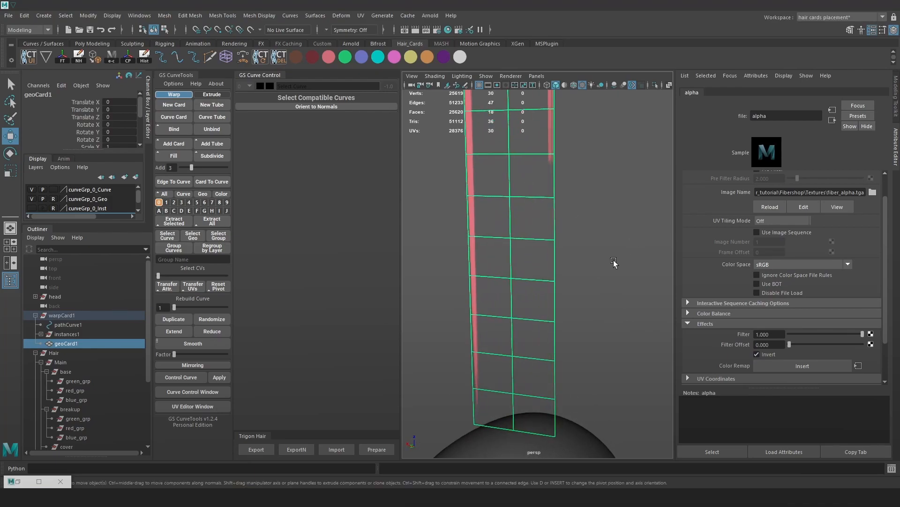
Load fiber_ID.tga from the Fibershop\Textures folder into the ao file node on the ambient color of geoCard1's red material.
left_click(655, 222)
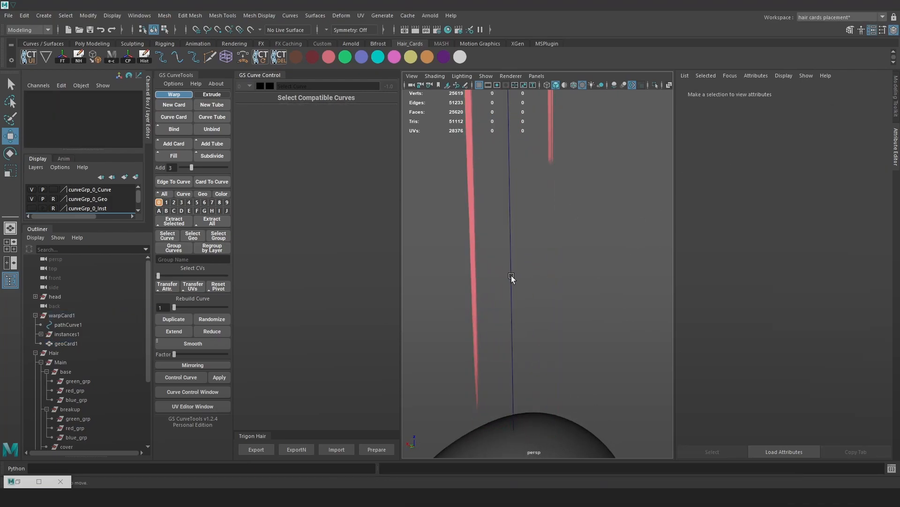
left_click(512, 278)
left_click(61, 345)
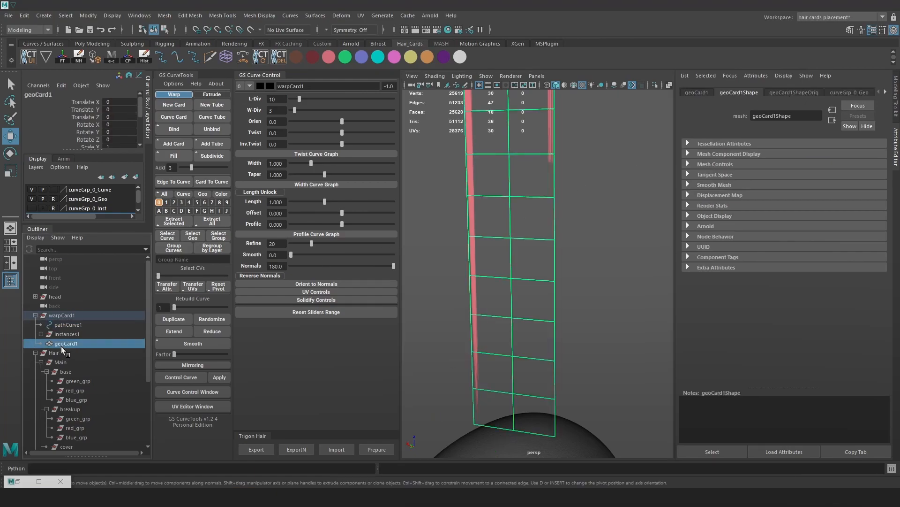
left_click(887, 91)
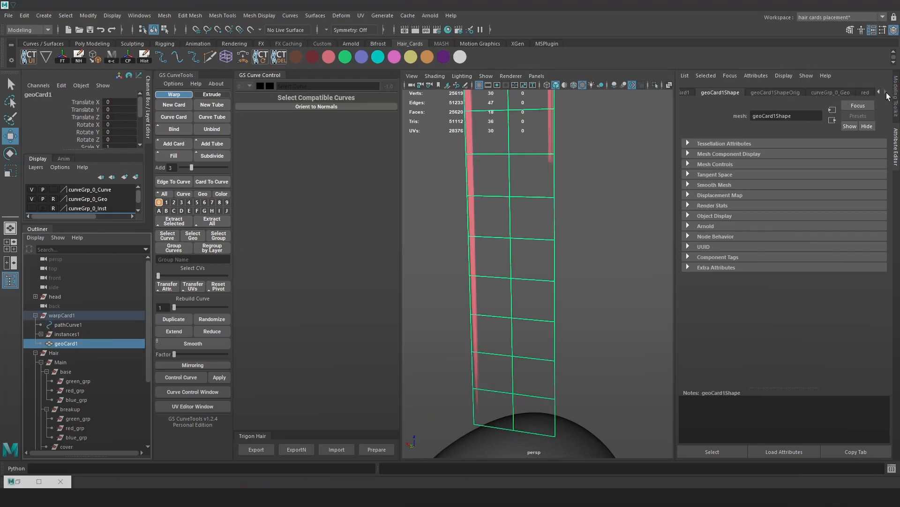
left_click(866, 93)
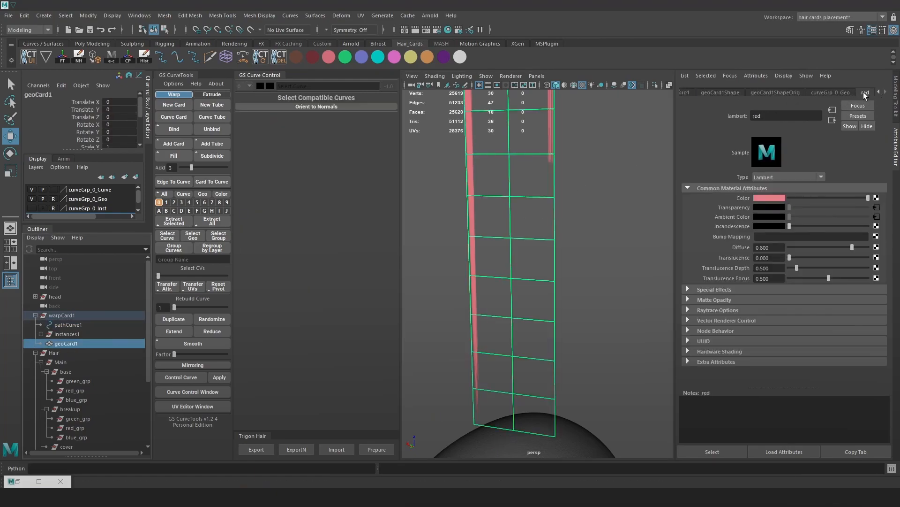
left_click(877, 217)
left_click(871, 192)
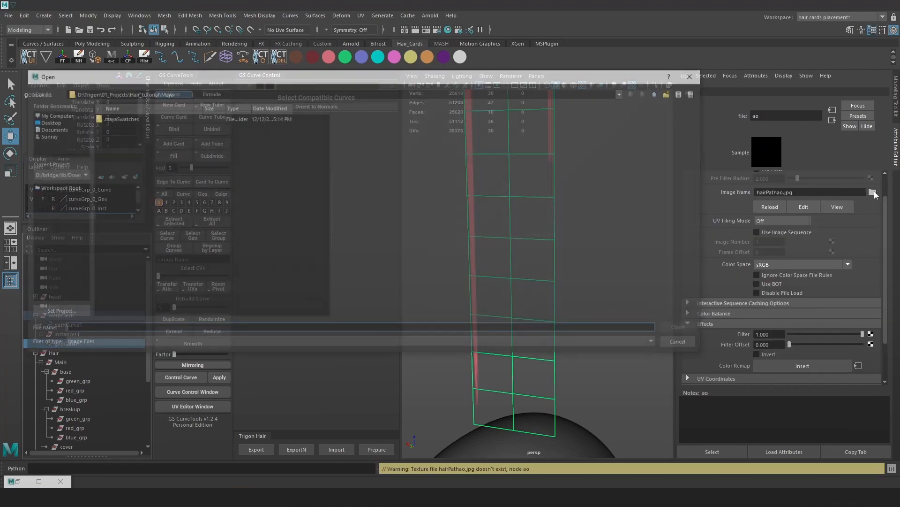
type("D:\\Trigon\\01_Projects\\Hair_tutorial\\Fibershop\\Textures")
key("Return")
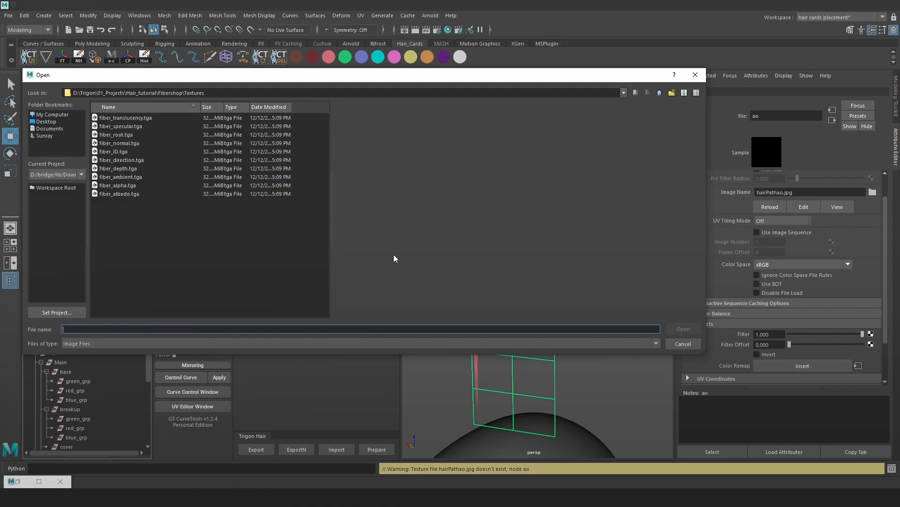
left_click(117, 152)
double_click(118, 153)
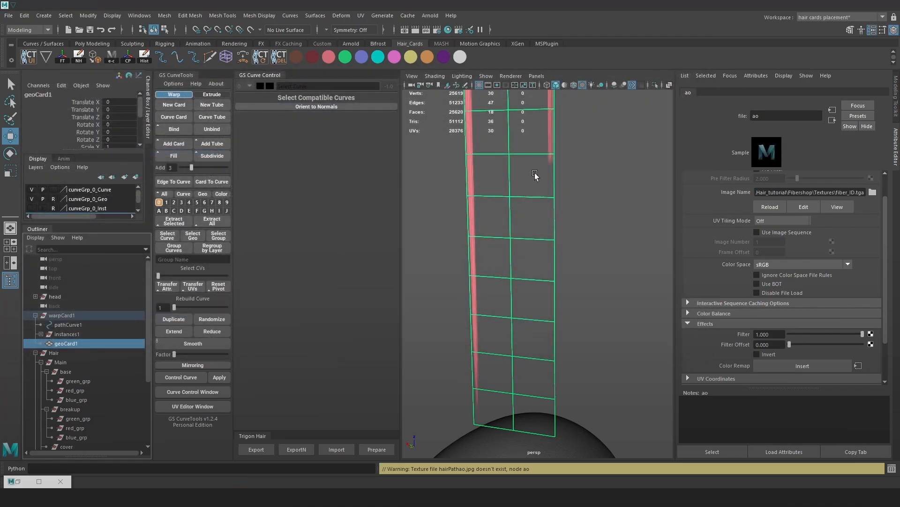
Try the light_blue, blue, purple and dark_red materials on the hair card, ending on red again.
scroll(563, 226, "down", 2)
middle_click_drag(529, 225, 522, 204, "alt")
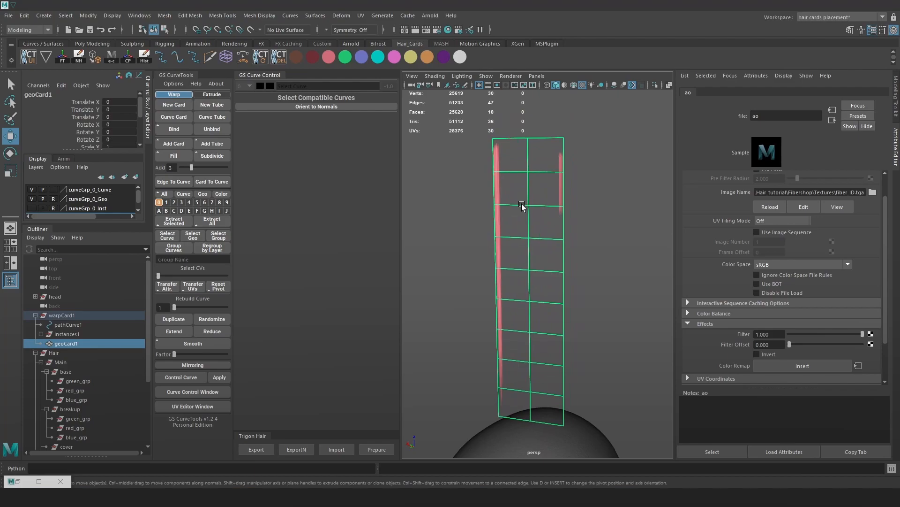
scroll(522, 204, "up", 1)
left_click(394, 57)
left_click(377, 56)
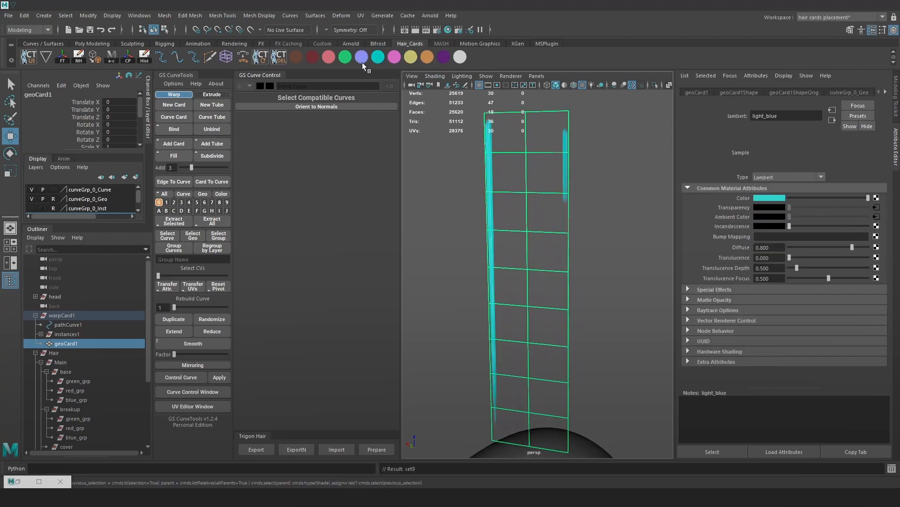
left_click(361, 57)
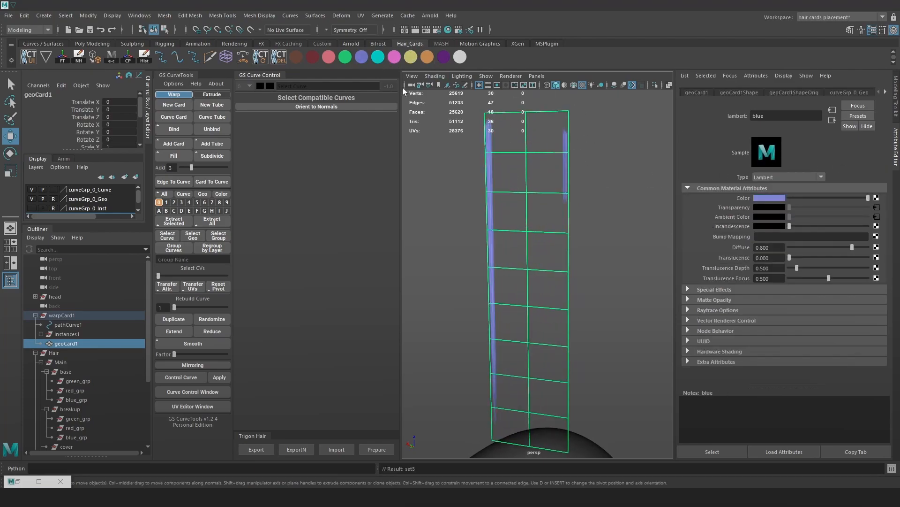
left_click(426, 57)
left_click(330, 58)
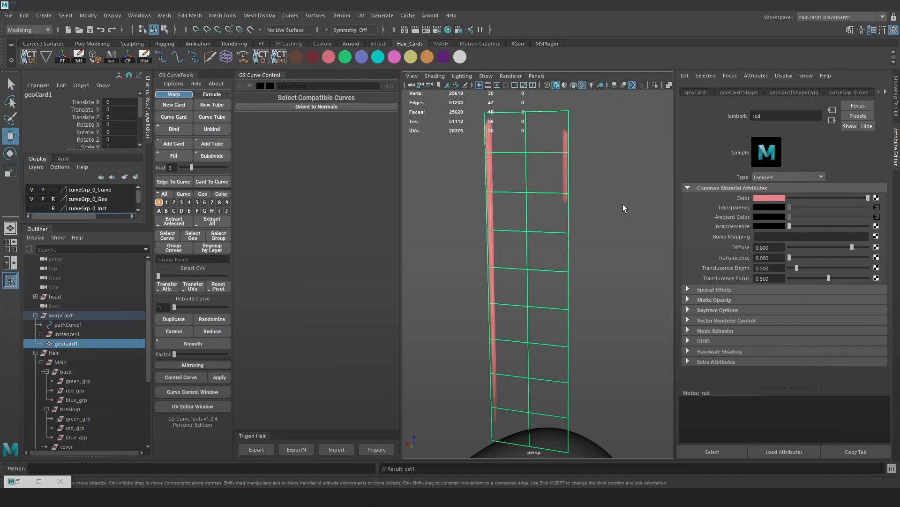
scroll(627, 211, "up", 5)
left_click(454, 58)
left_click(445, 59)
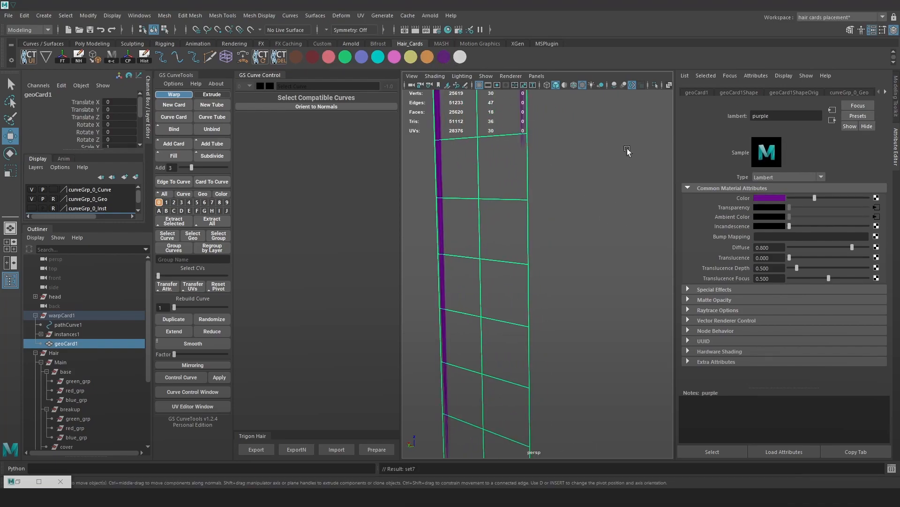
left_click(317, 57)
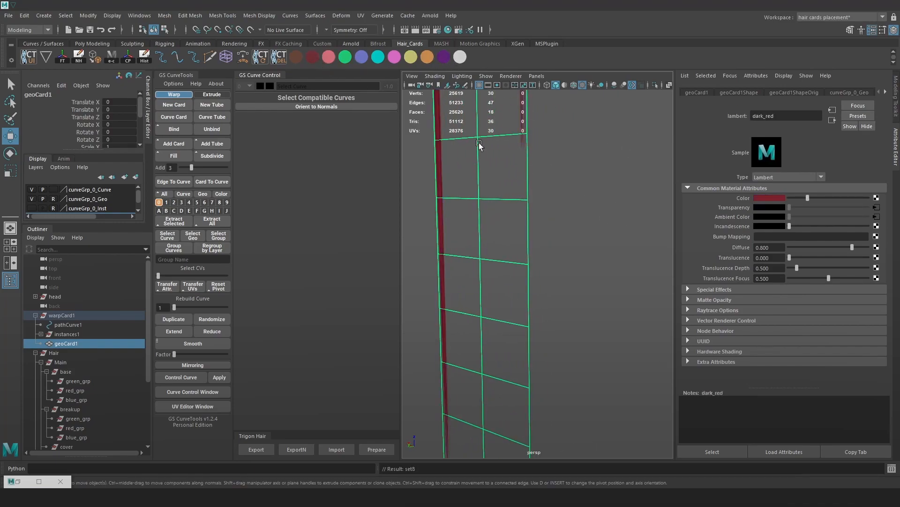
left_click(329, 57)
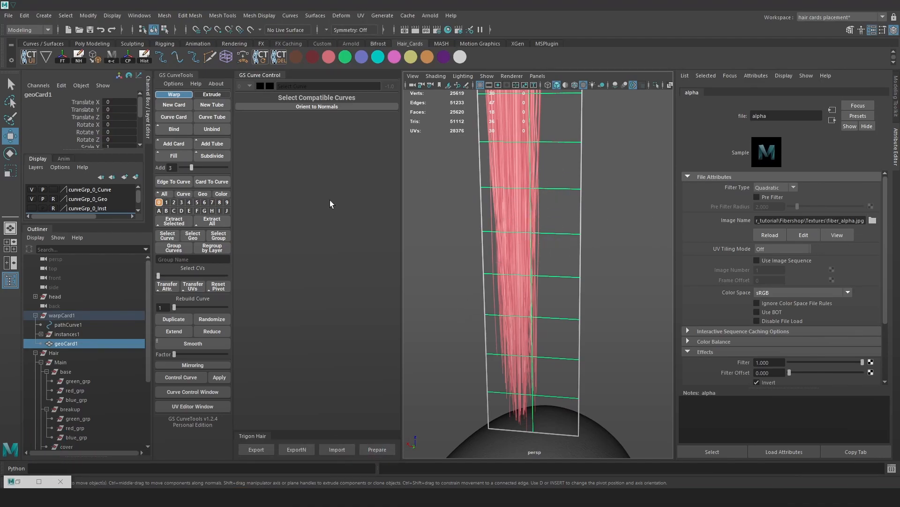
Examine the hair strand layout of the alpha texture in the GS Curve Tools UV Editor and close the editor.
scroll(643, 276, "up", 2)
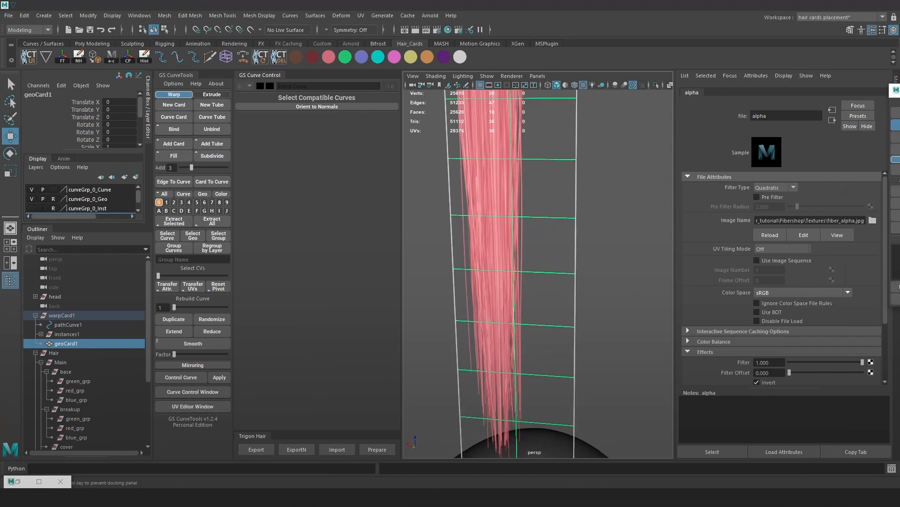
middle_click_drag(634, 222, 618, 209, "alt")
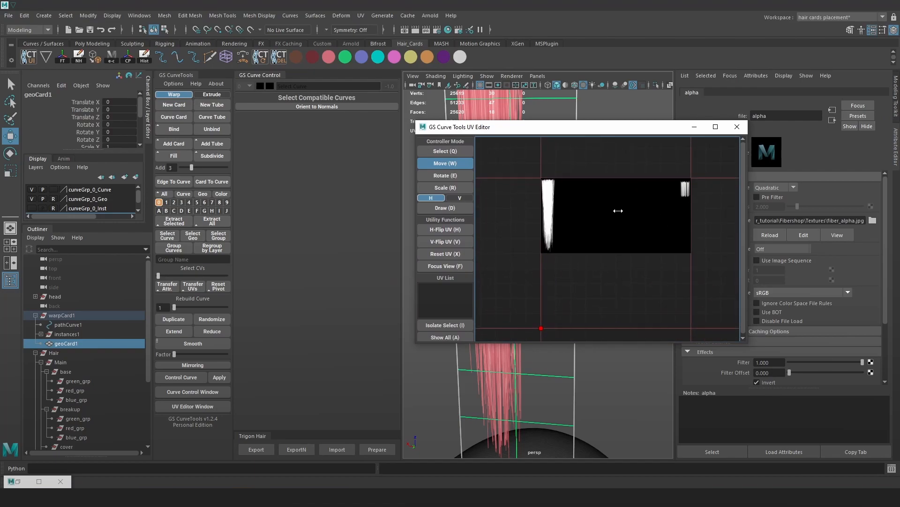
scroll(619, 210, "up", 3)
scroll(638, 227, "down", 1)
middle_click_drag(681, 245, 677, 233, "alt")
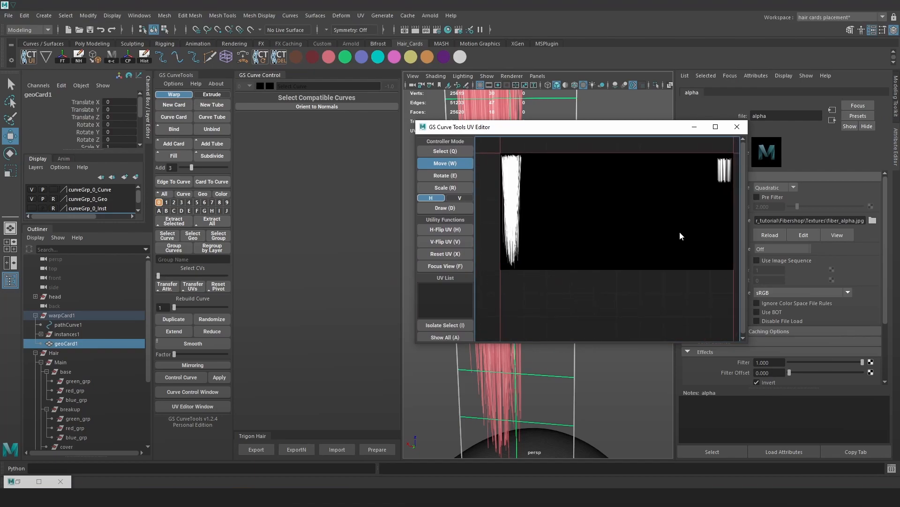
right_click_drag(679, 235, 668, 217, "alt")
middle_click_drag(667, 217, 654, 216, "alt")
right_click_drag(650, 219, 651, 222, "alt")
middle_click_drag(659, 227, 653, 218, "alt")
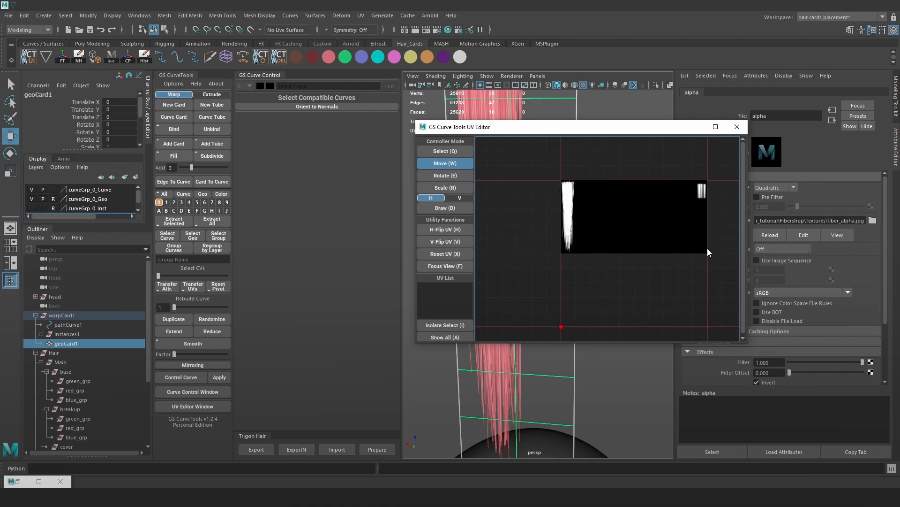
left_click(736, 127)
key("f")
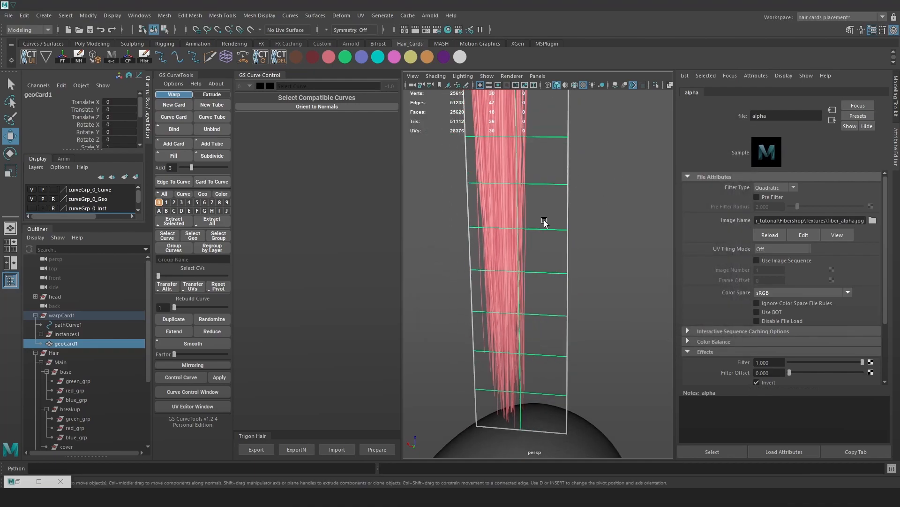
Select pathCurve1 of the hair card and open Maya's standard UV Editor.
left_click(517, 234)
left_click(359, 17)
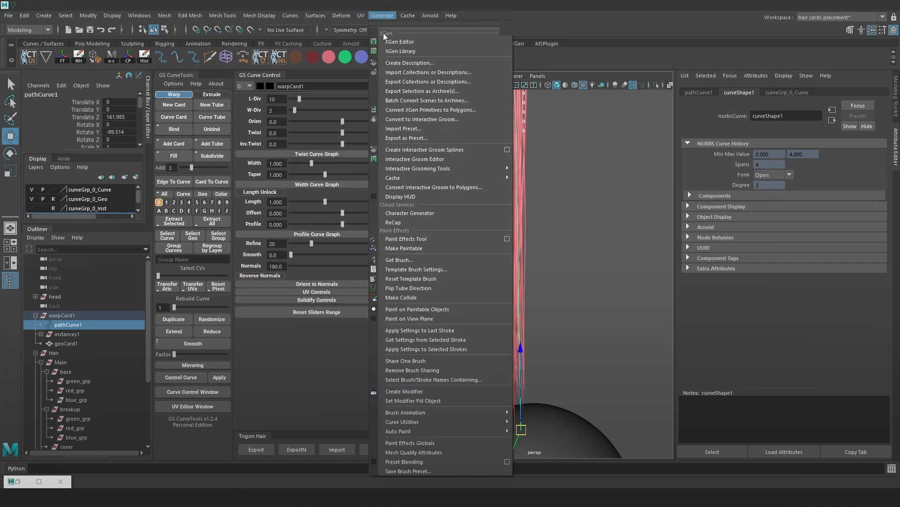
left_click(376, 34)
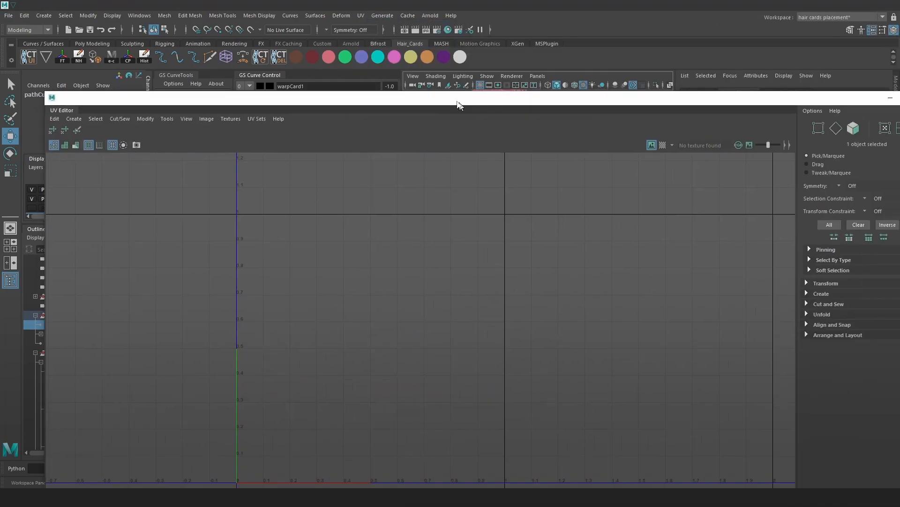
Examine geoCard1's UV shell against the fiber_alpha.jpg texture in Maya's UV Editor and put the editor away.
left_click_drag(393, 85, 544, 66)
left_click(92, 344)
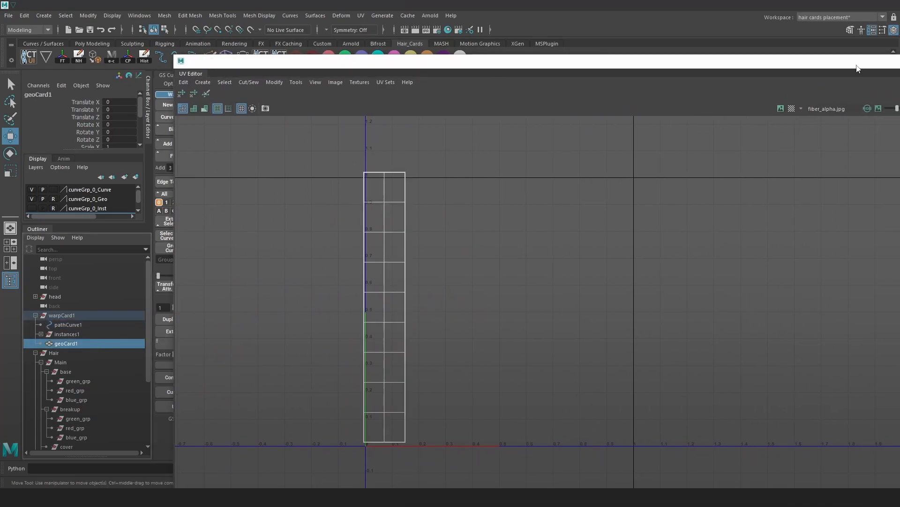
left_click(780, 109)
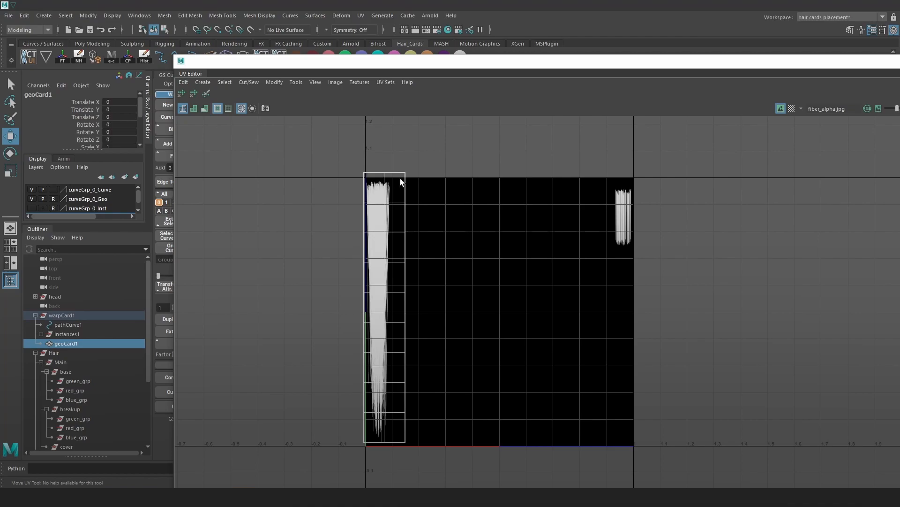
left_click_drag(174, 54, 301, 82)
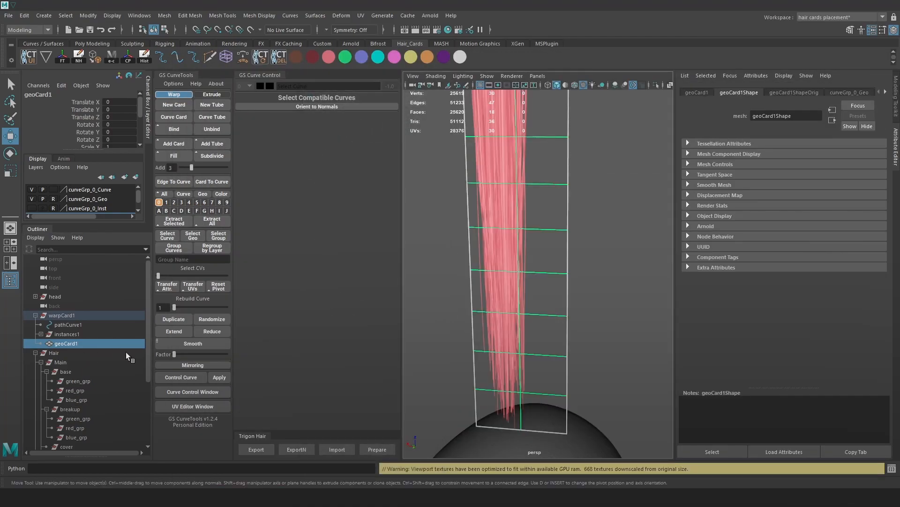
Compare pathCurve1's card UVs with the alpha texture in the GS Curve Tools UV Editor, then minimize the editor.
left_click(193, 406)
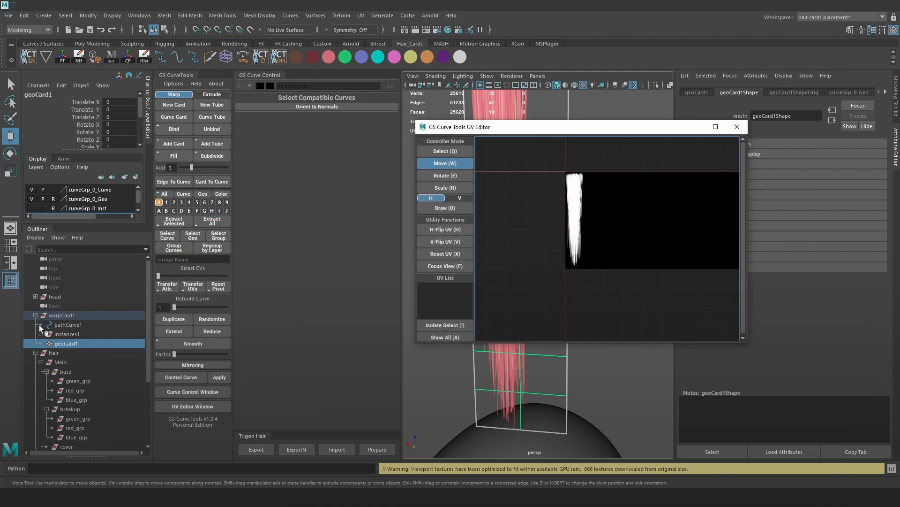
left_click(69, 325)
scroll(584, 221, "down", 2)
left_click_drag(583, 262, 583, 222)
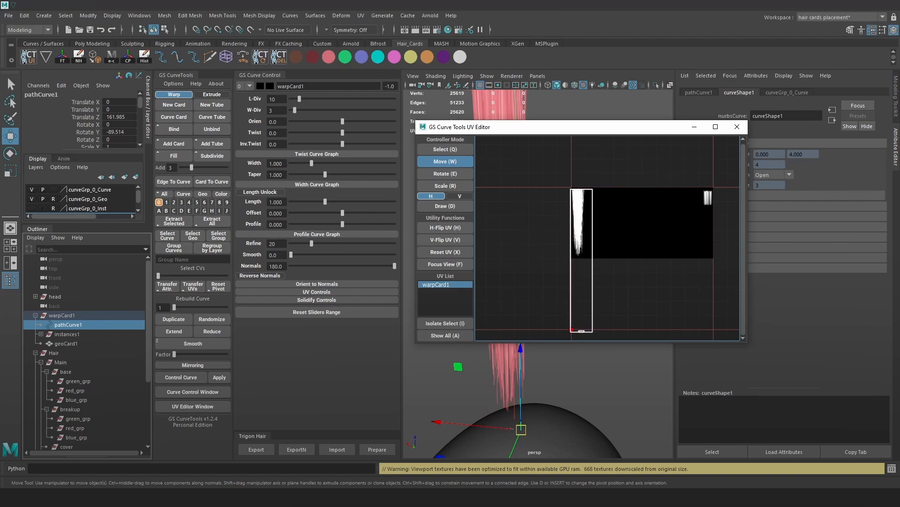
left_click(694, 127)
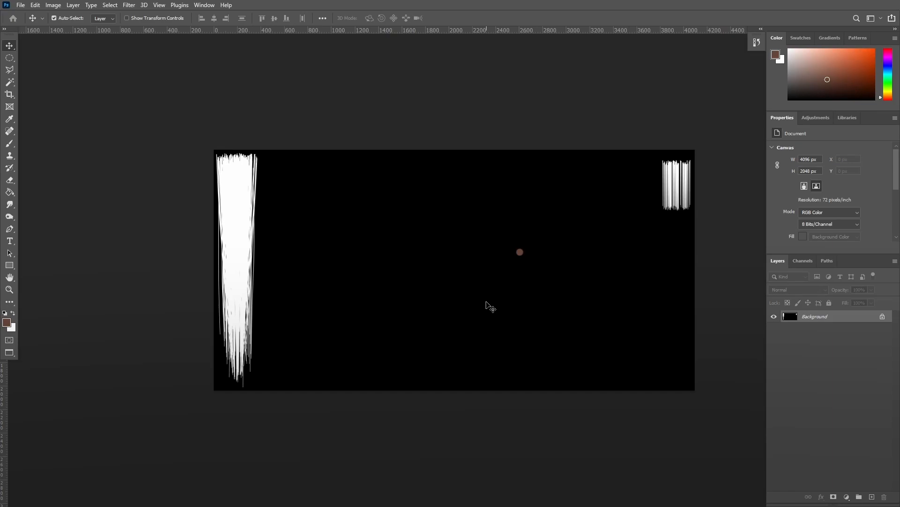
Switch to Photoshop and create a blank 728 × 599 px document with a white background.
key("ctrl+n")
left_click(591, 164)
left_click(635, 384)
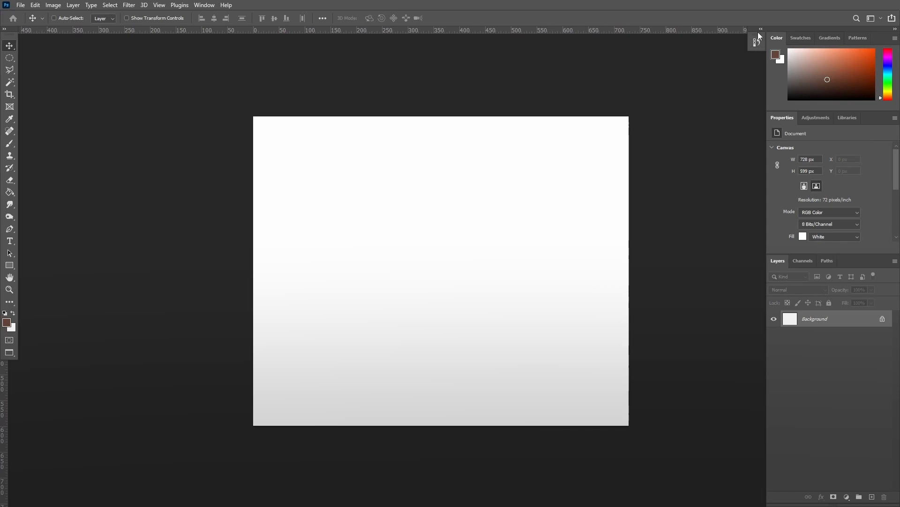
Show the saved actions and start recording a new action named alpha_adjust.
left_click(204, 5)
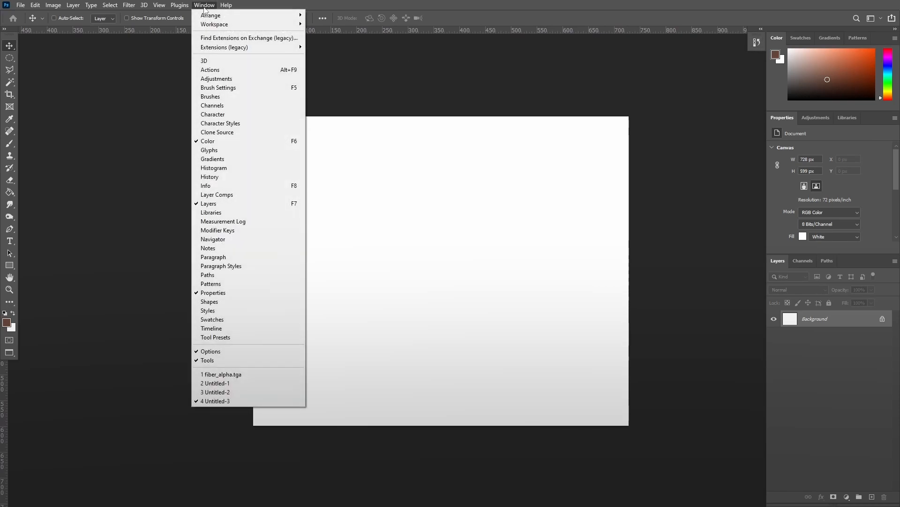
left_click(229, 70)
left_click_drag(705, 97, 703, 216)
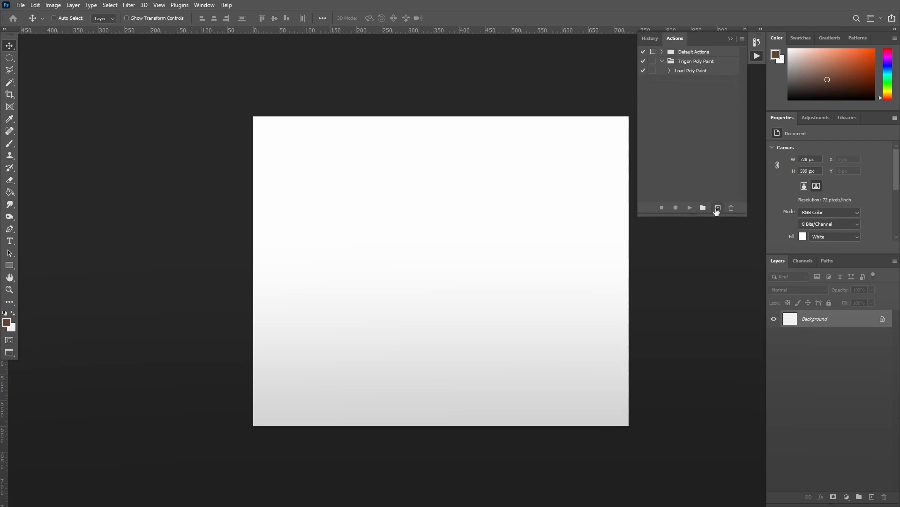
left_click(719, 208)
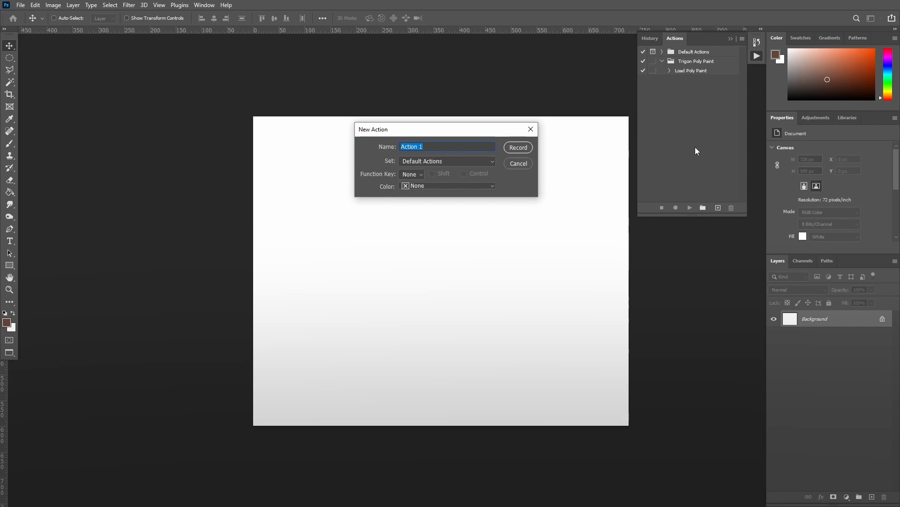
type("alp")
left_click(519, 147)
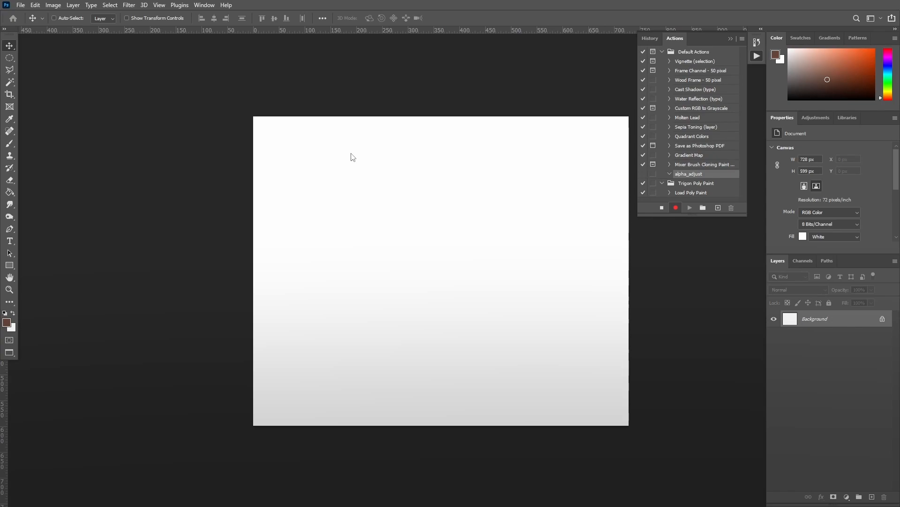
Open the fiber_alpha image from the Fibershop\Textures folder while the action is recording.
left_click(22, 6)
left_click(31, 24)
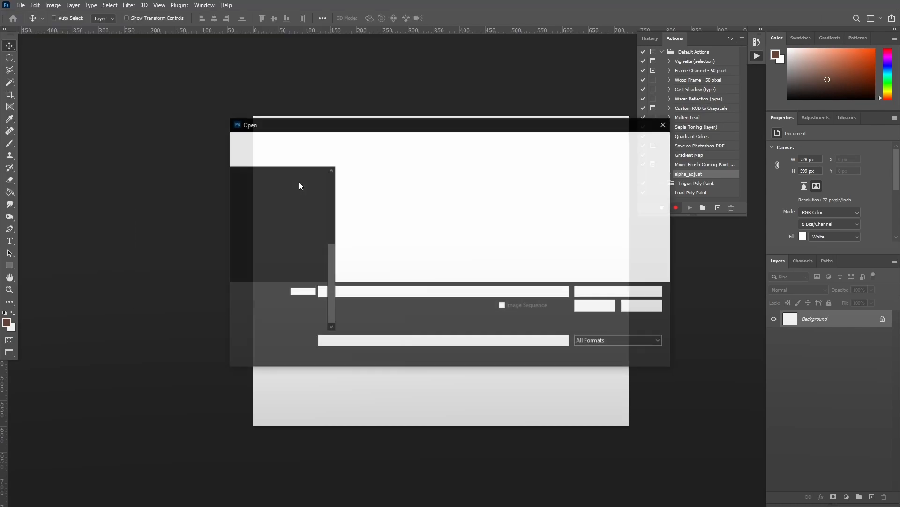
double_click(422, 196)
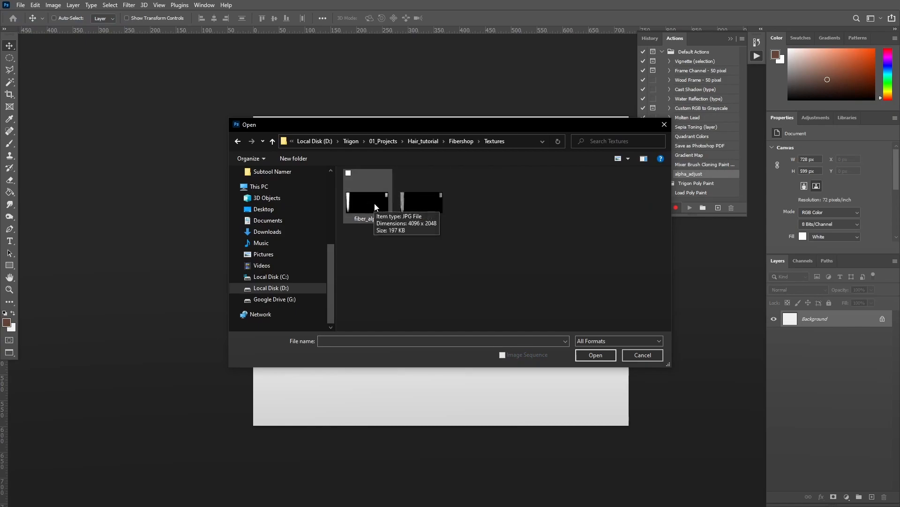
left_click(444, 209)
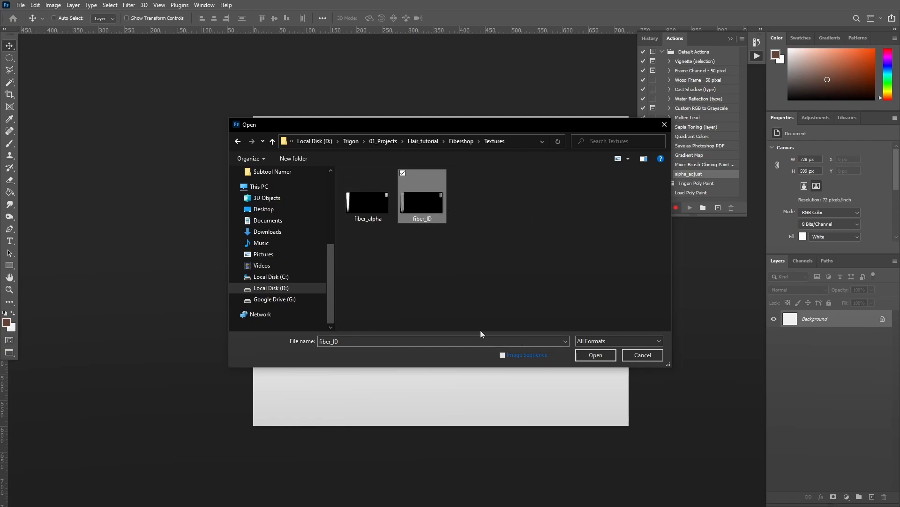
left_click(357, 206)
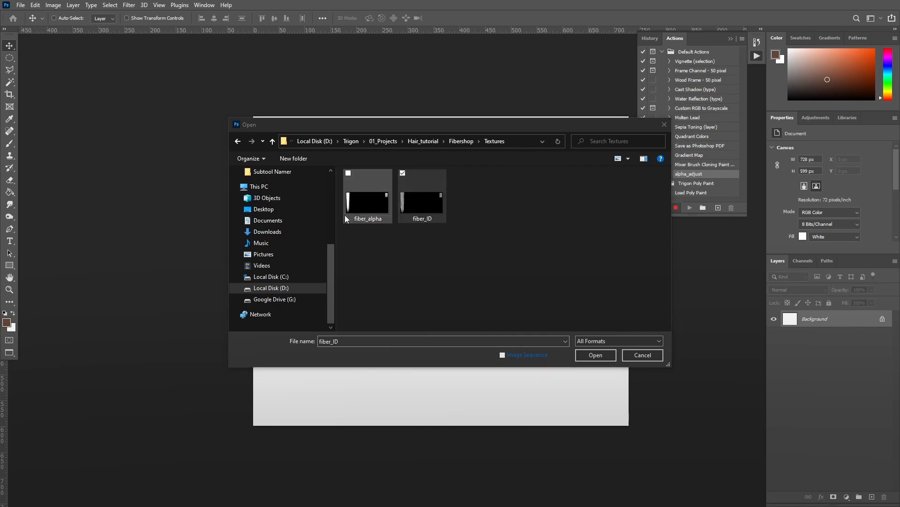
left_click(596, 354)
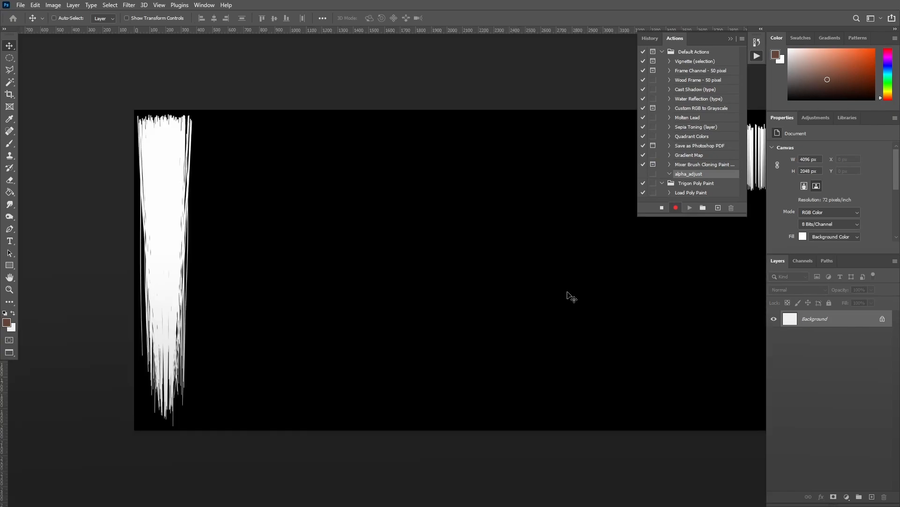
scroll(537, 266, "down", 4, "alt")
scroll(646, 282, "up", 1, "alt")
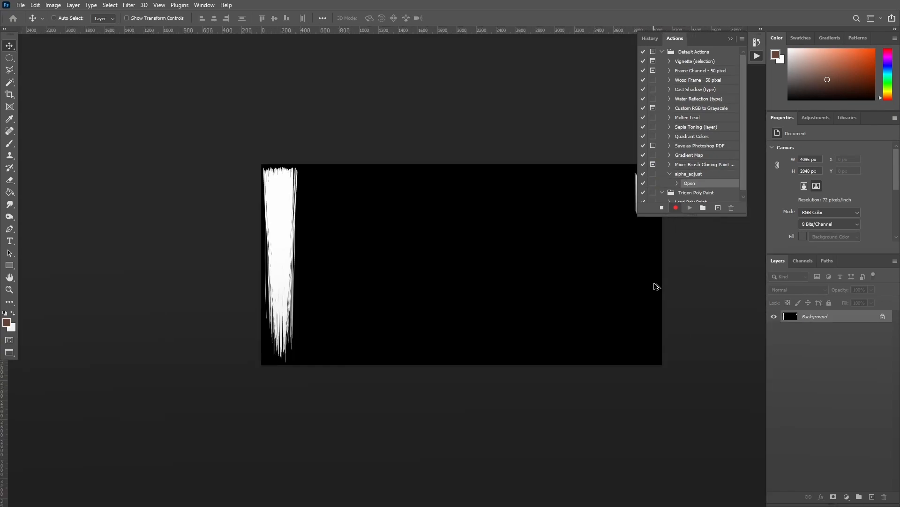
Resize the fiber_alpha image to 4096 × 4091 px with the proportions unlinked, checking the whole texture in the preview.
left_click(56, 6)
left_click(82, 76)
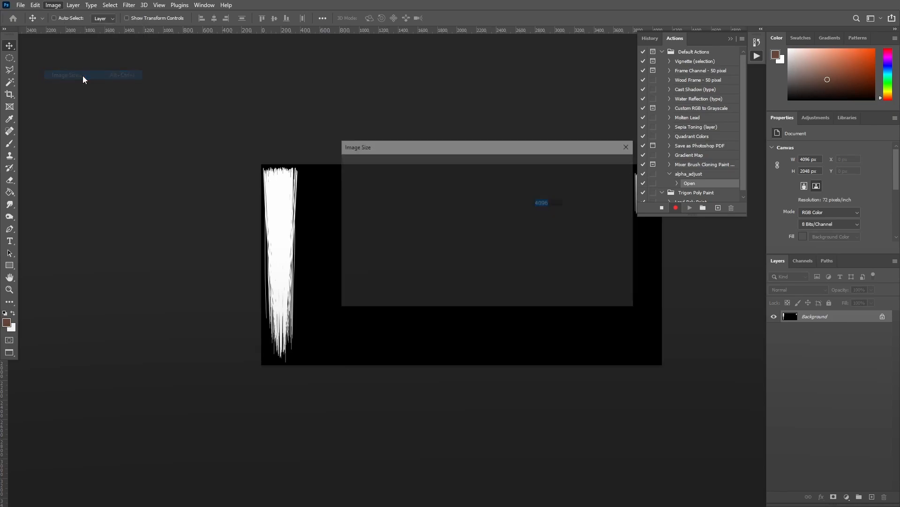
left_click(500, 210)
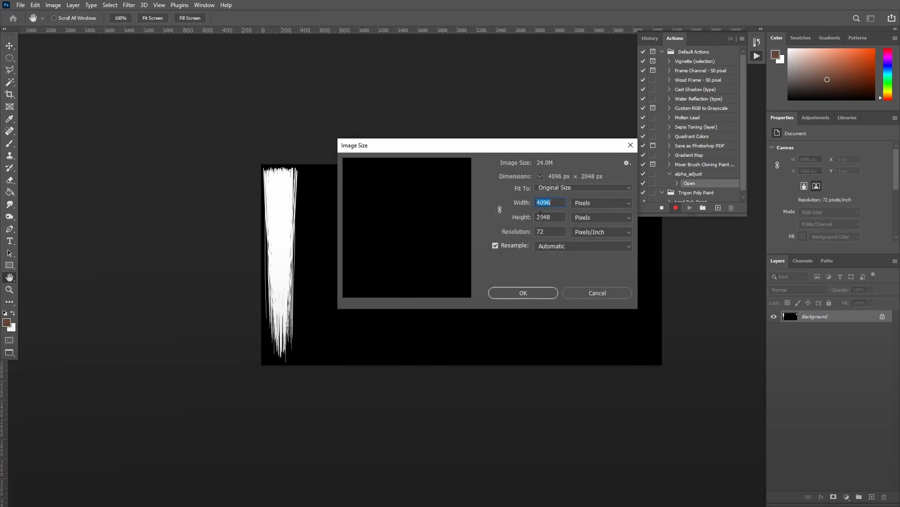
double_click(565, 217)
type("4094")
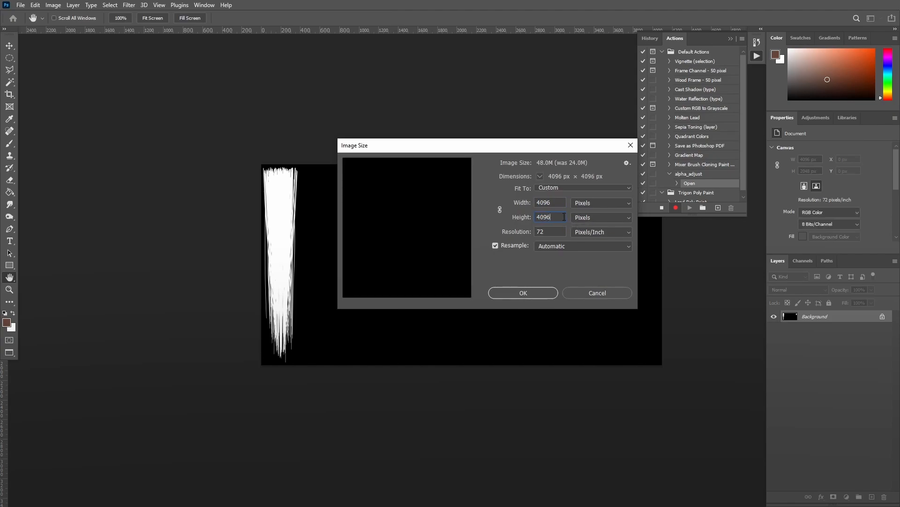
scroll(379, 220, "down", 3)
left_click(387, 289)
left_click(387, 288)
left_click(387, 289)
left_click(387, 289)
left_click(387, 289)
left_click(387, 289)
left_click(387, 289)
left_click(387, 289)
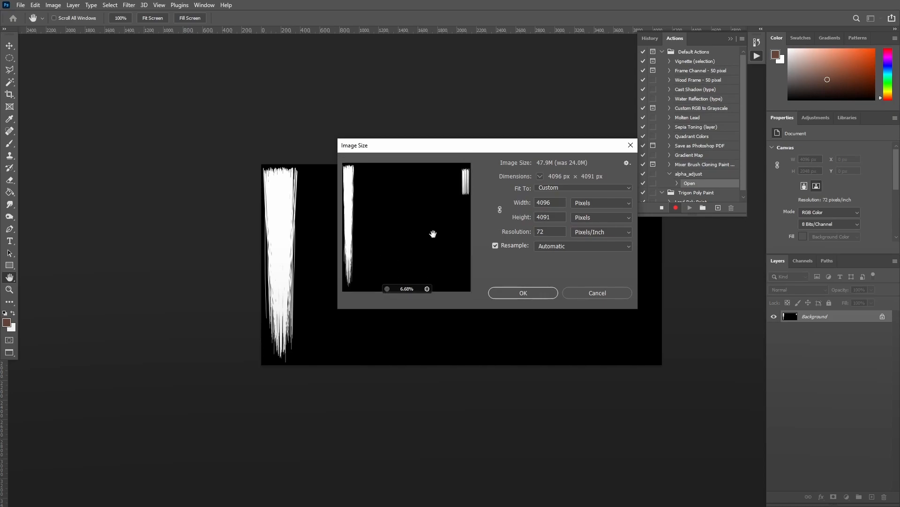
left_click(526, 292)
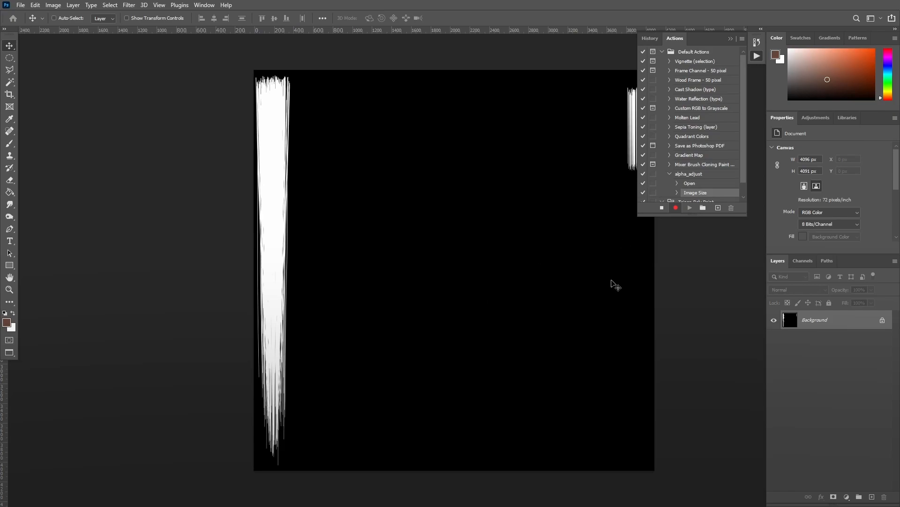
Save the resized image as the JPEG fiber_alpha_stretched in the Fibershop\Textures folder.
left_click(23, 6)
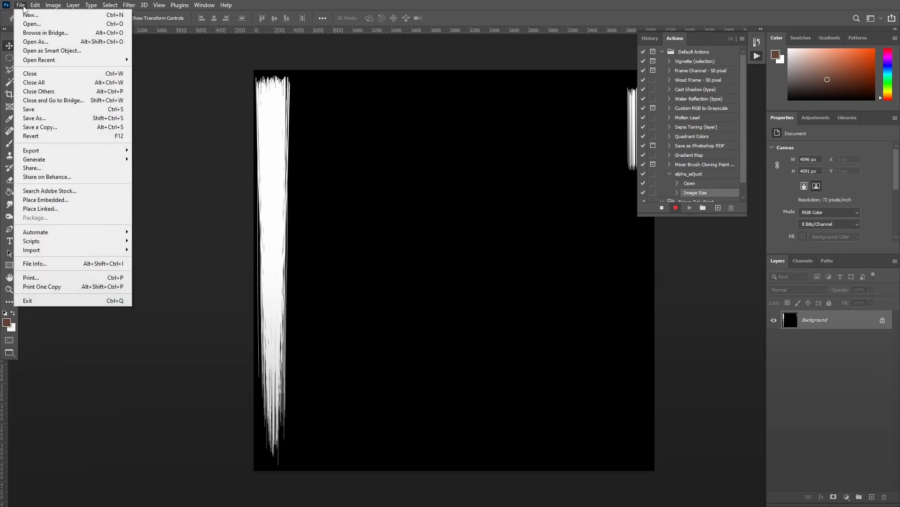
left_click(68, 121)
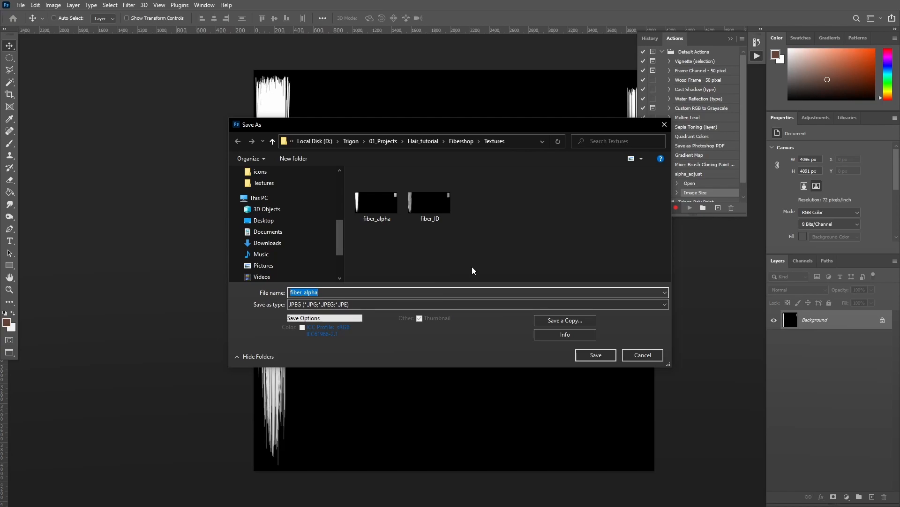
type("fiber_alpha_stretched")
left_click(603, 358)
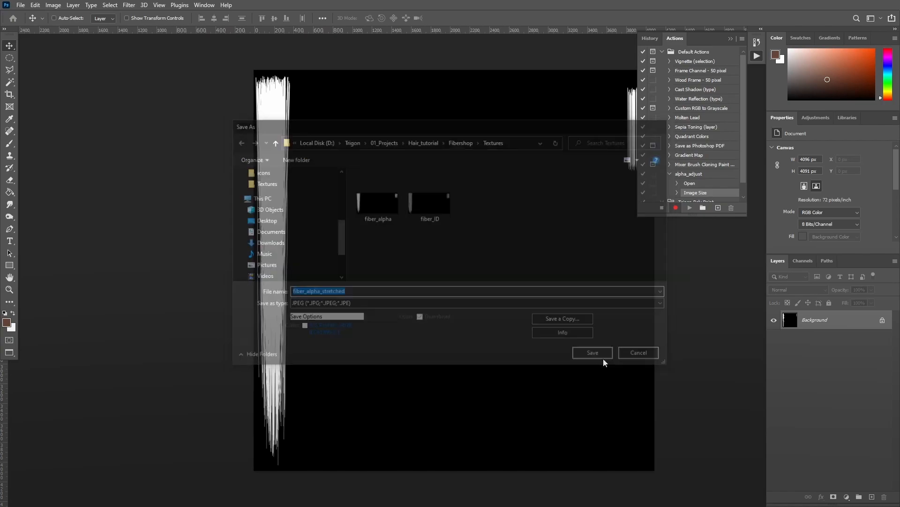
left_click(501, 123)
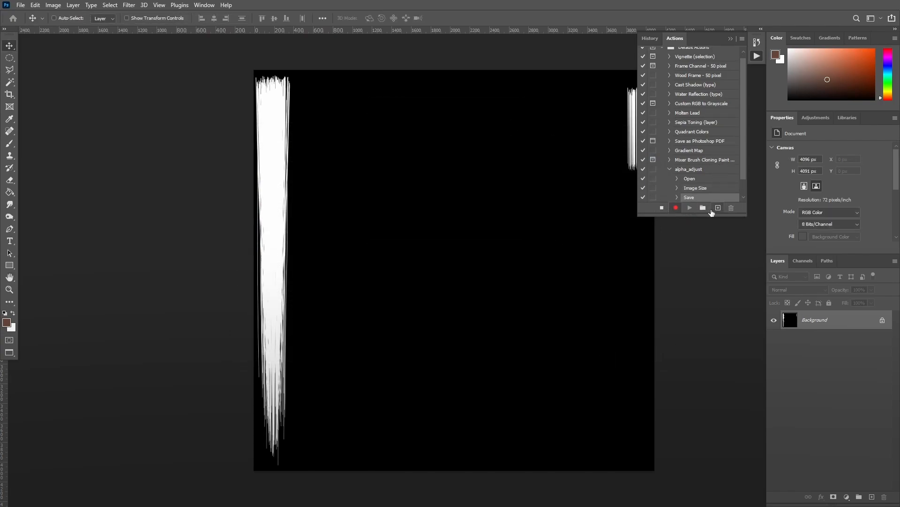
Stop recording, move the alpha_adjust action into the Trigon Poly Paint set and collapse the Default Actions set.
left_click(661, 209)
scroll(674, 72, "up", 1)
left_click(663, 51)
left_click(663, 51)
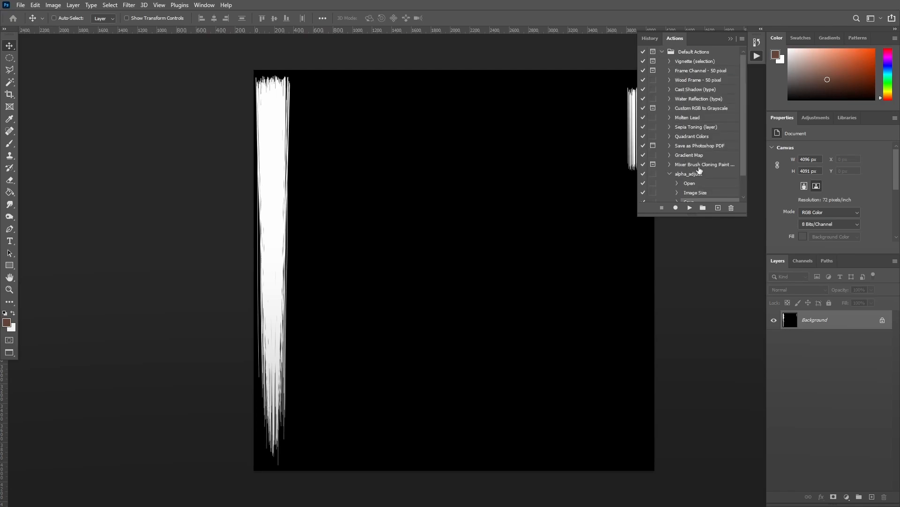
mouse_move(703, 175)
left_mouse_down()
mouse_move(702, 206)
mouse_move(704, 199)
left_mouse_up()
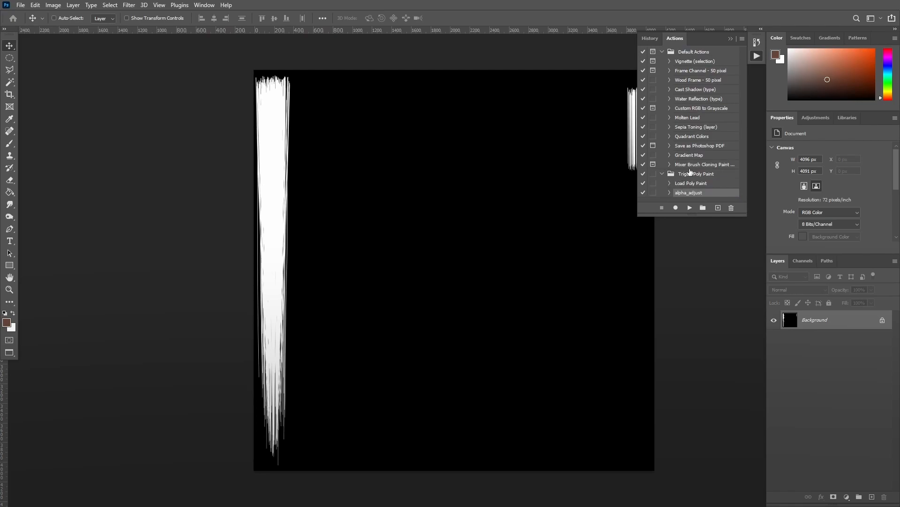
left_click(663, 52)
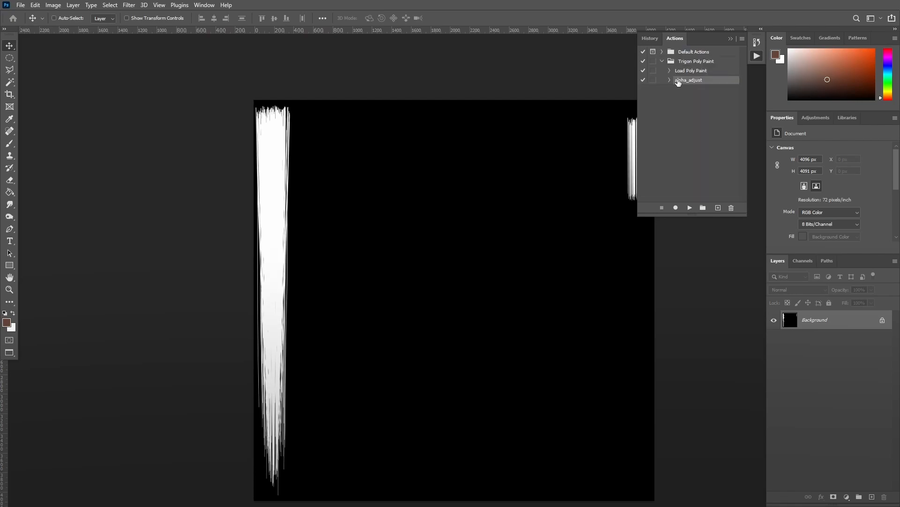
Create a new action set named hair_fix and move the alpha_adjust action into it.
mouse_move(683, 53)
left_mouse_down()
mouse_move(694, 54)
mouse_move(694, 81)
left_mouse_up()
left_click(741, 39)
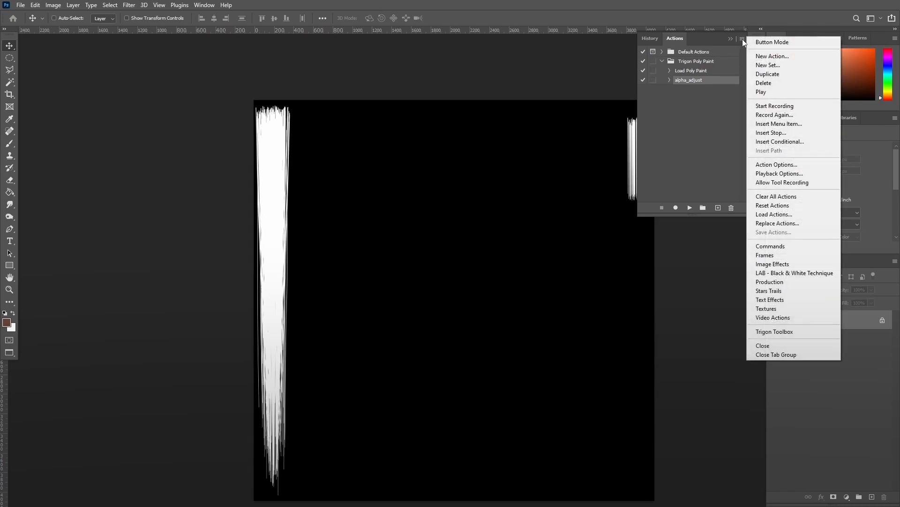
left_click(783, 65)
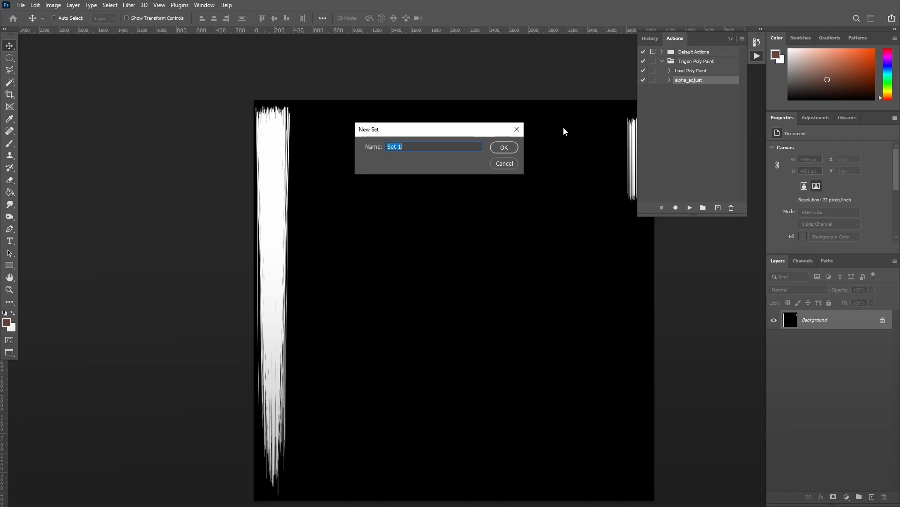
type("hair_fix")
key("Return")
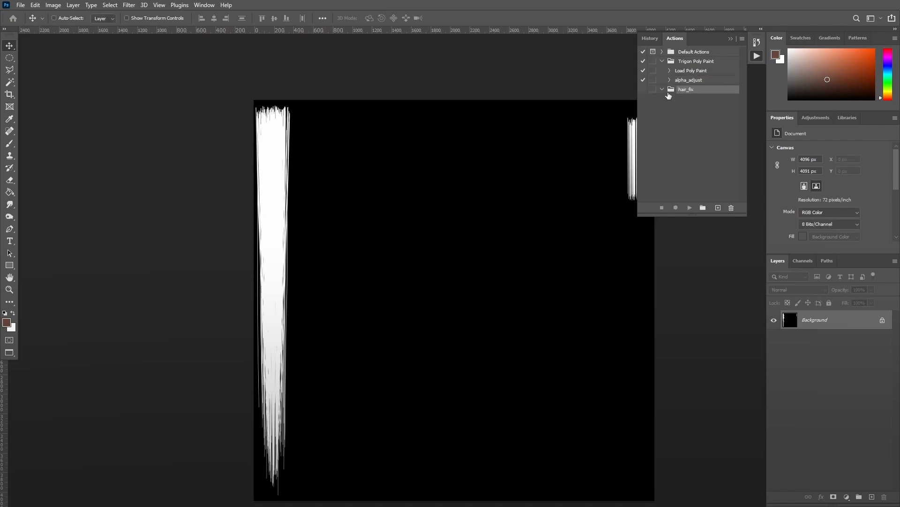
left_click_drag(689, 82, 701, 90)
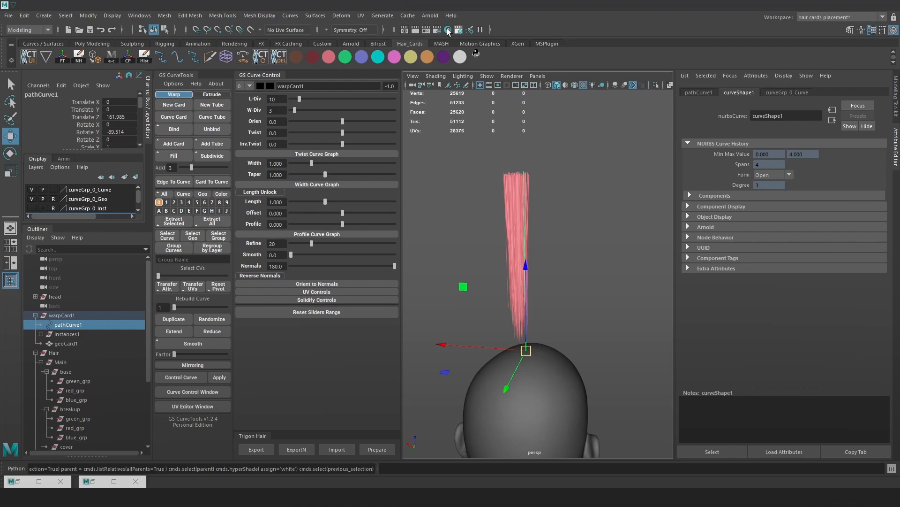
Edit the newest shelf button's Python command, replacing the white material name in the hyperShade line with the stretched-UV material name.
right_click(477, 60)
left_click(492, 71)
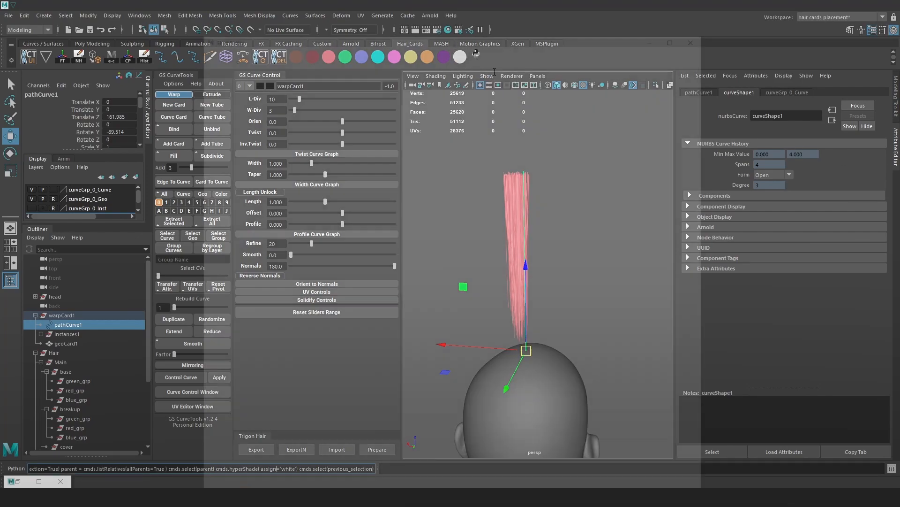
double_click(288, 111)
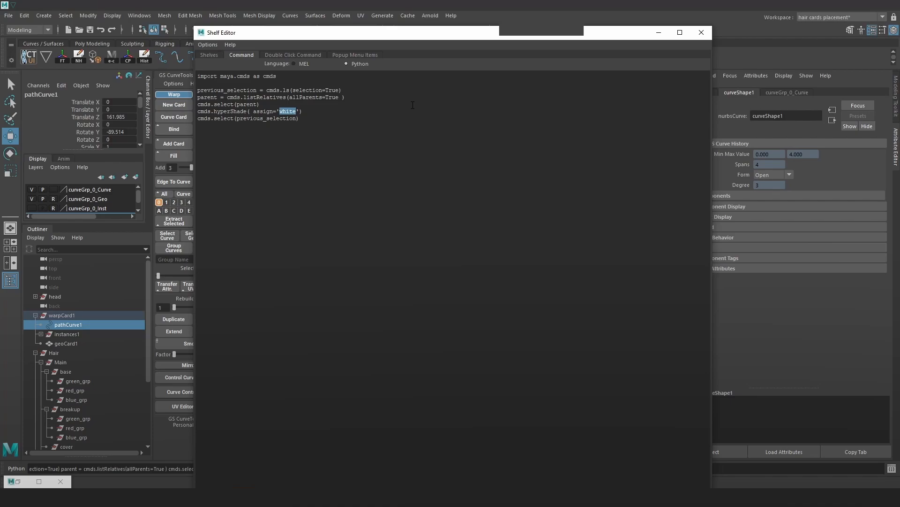
type("u")
type("vStretc")
left_click_drag(317, 114, 287, 112)
left_click(702, 33)
Try to assign a new Lambert material to the hair card's path curve.
left_click_drag(631, 235, 503, 281, "alt")
key("space")
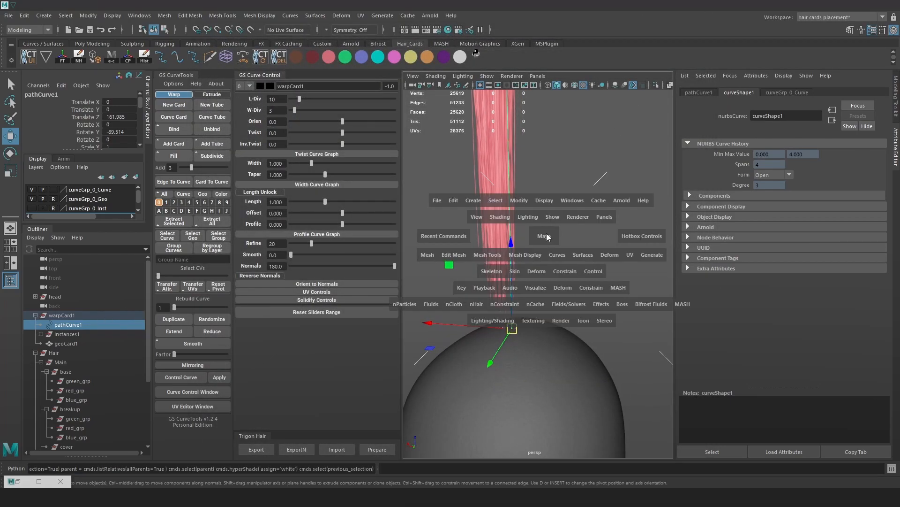
left_click(505, 320)
mouse_move(559, 189)
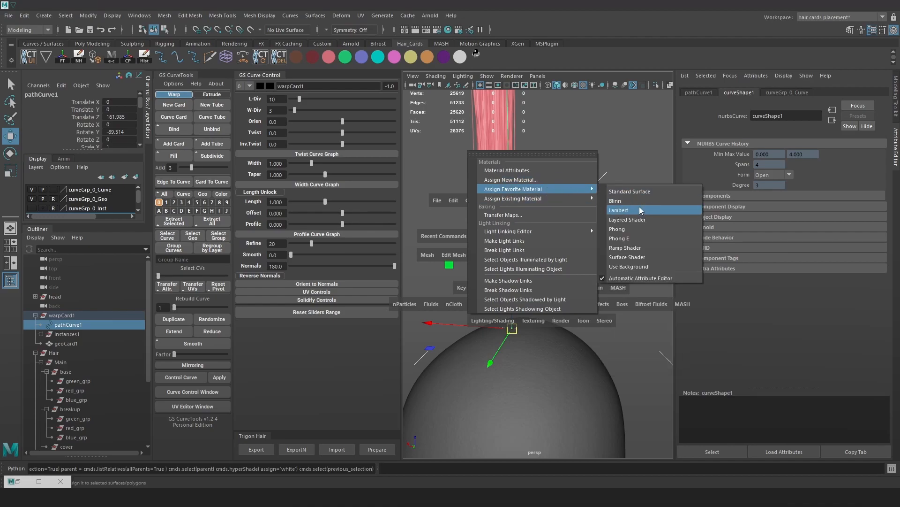
left_click(639, 209)
right_click_drag(581, 206, 584, 229, "alt")
key("ctrl+z")
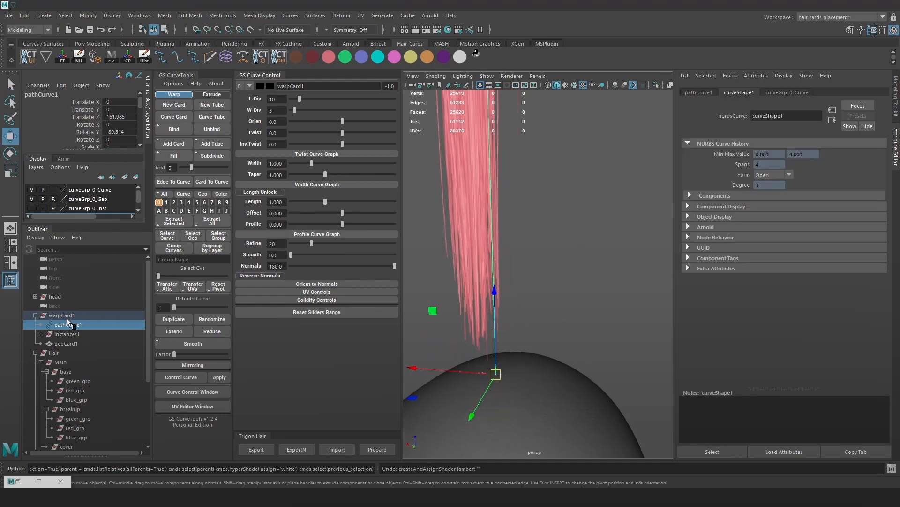
Assign a new Lambert material to geoCard1 and name the material uv_streched.
left_click(82, 344)
key("space")
left_click(546, 300)
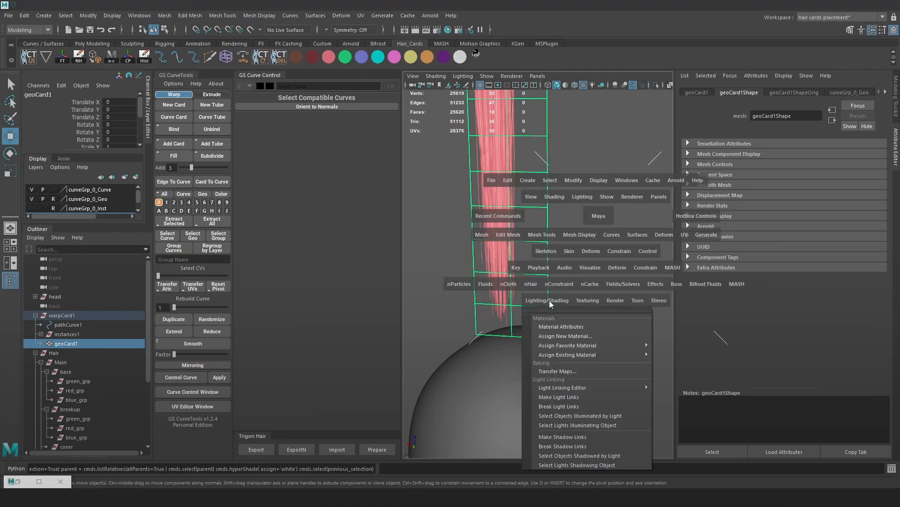
mouse_move(652, 360)
mouse_move(643, 345)
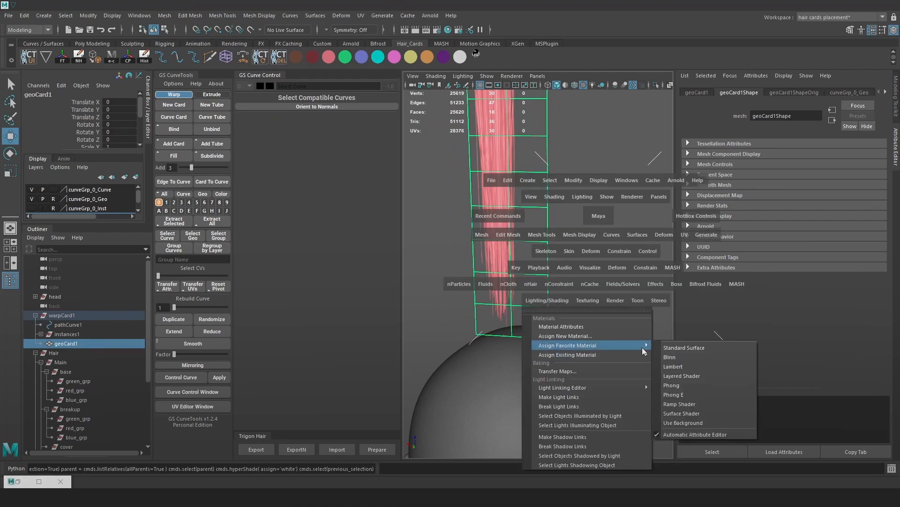
left_click(693, 364)
right_click_drag(605, 234, 568, 206, "alt")
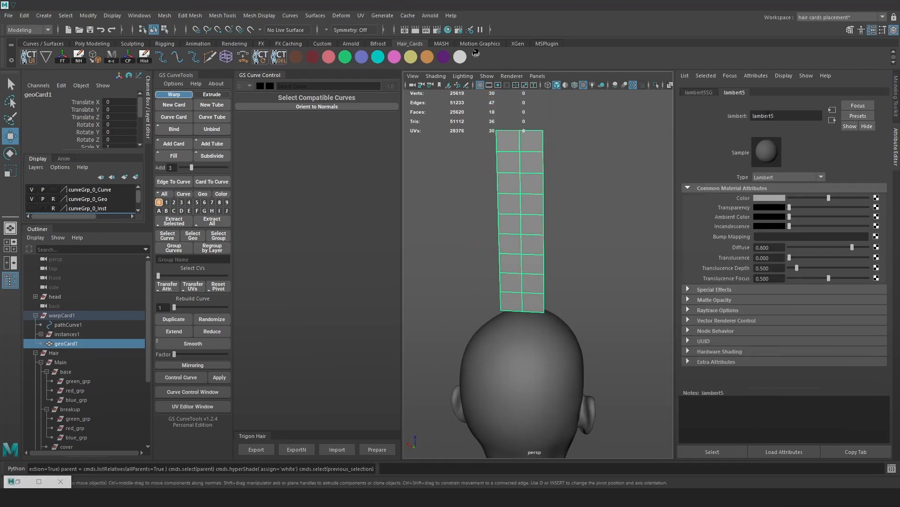
double_click(785, 116)
key("Return")
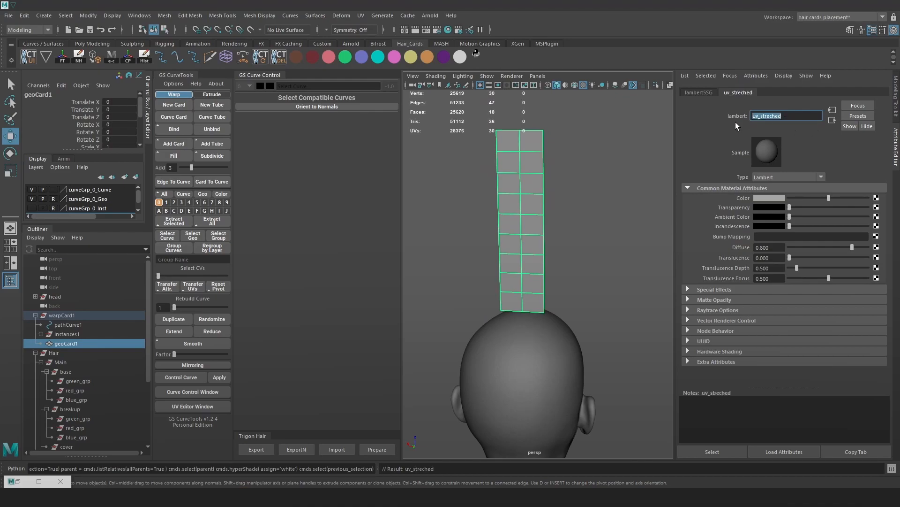
Map the material's transparency with a File texture using fiber_alpha_stretched.jpg from the Fibershop\Textures folder.
right_click_drag(553, 230, 612, 239, "alt")
middle_click_drag(612, 239, 609, 269, "alt")
right_click_drag(608, 269, 604, 241, "alt")
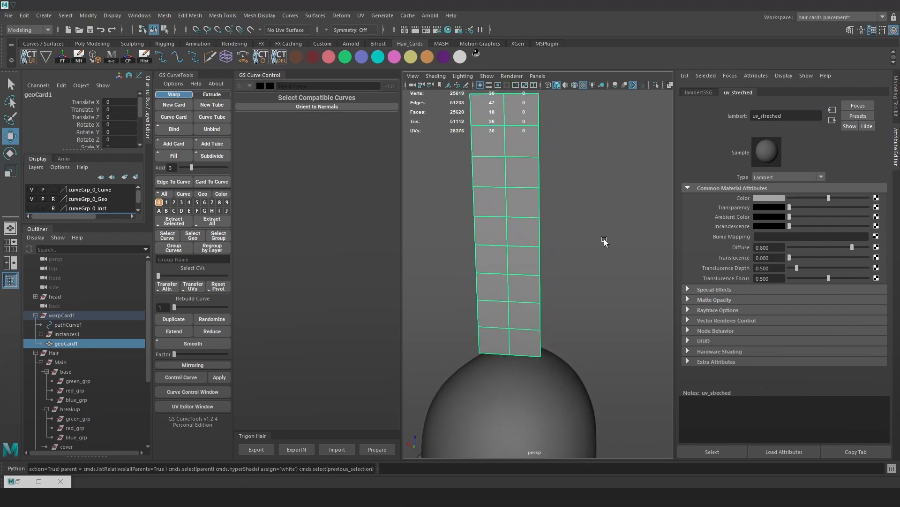
left_click(876, 207)
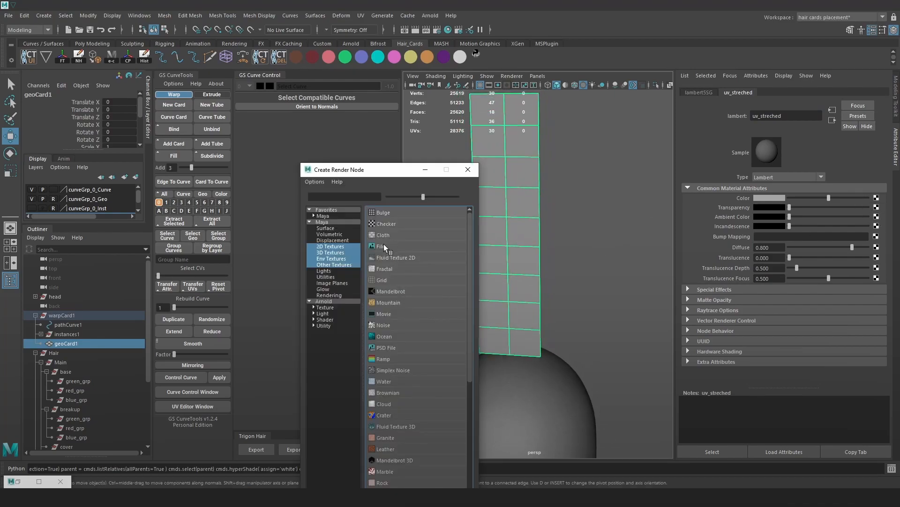
left_click(382, 246)
left_click(873, 220)
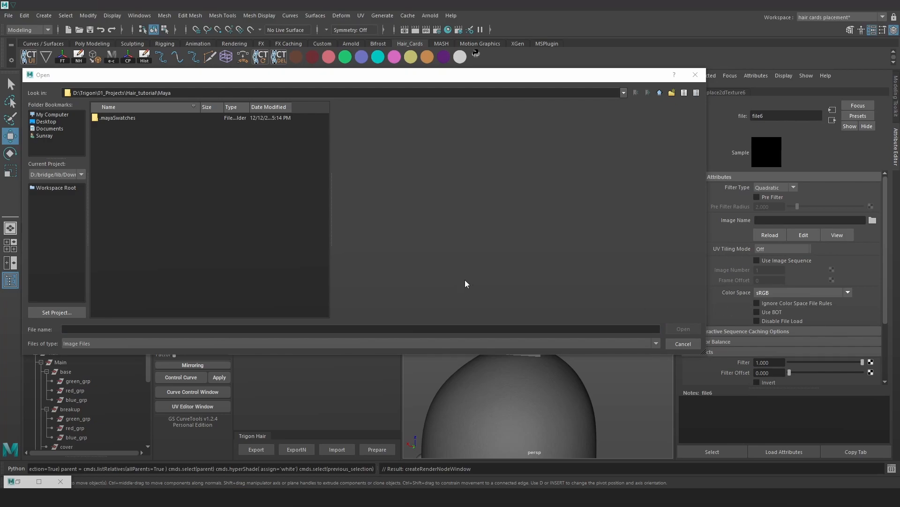
type("D:\\Trigon\\01_Projects\\Hair_tutorial\\Fibershop\\Textures")
key("Return")
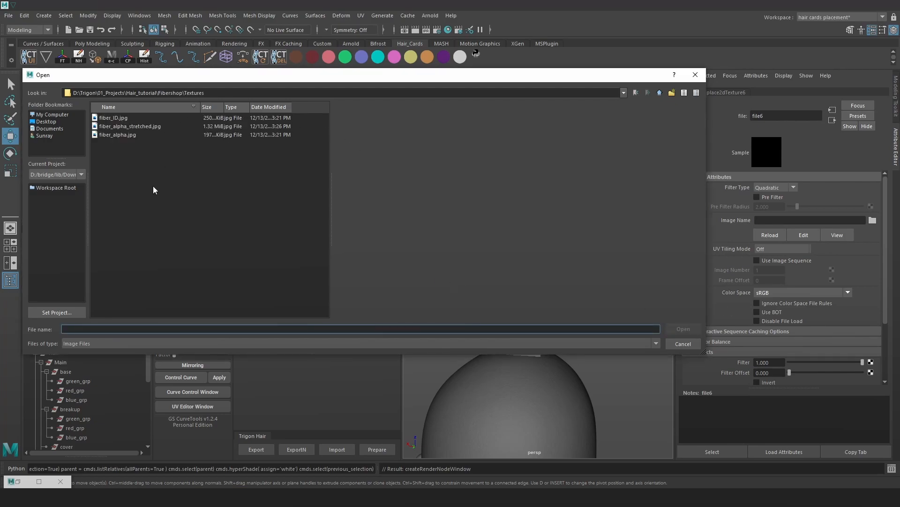
left_click(143, 126)
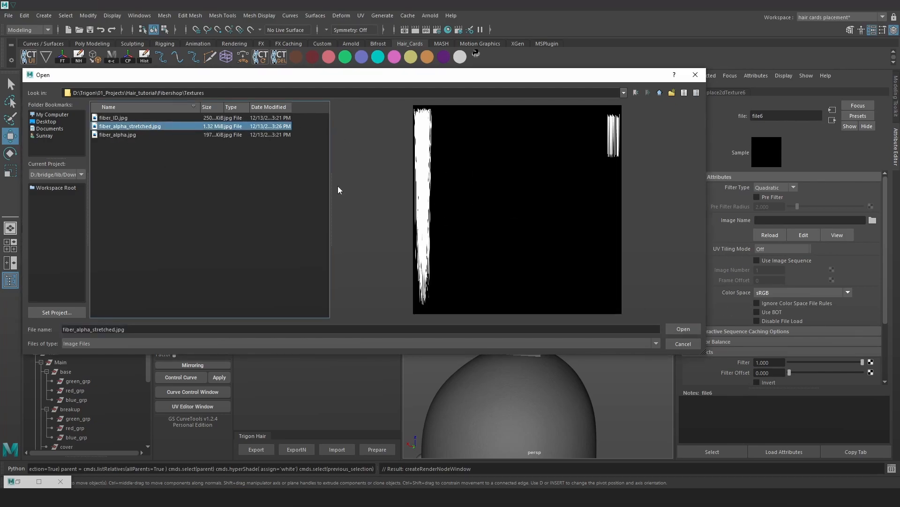
left_click(683, 329)
Check the hair card's UV placement against the stretched alpha texture in the GS CurveTools UV editor.
scroll(554, 272, "down", 5)
left_click(525, 289)
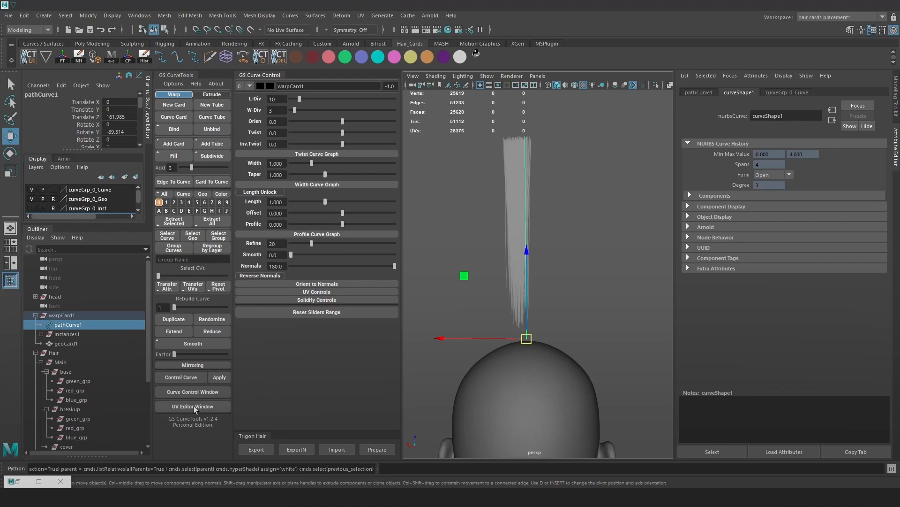
left_click(202, 406)
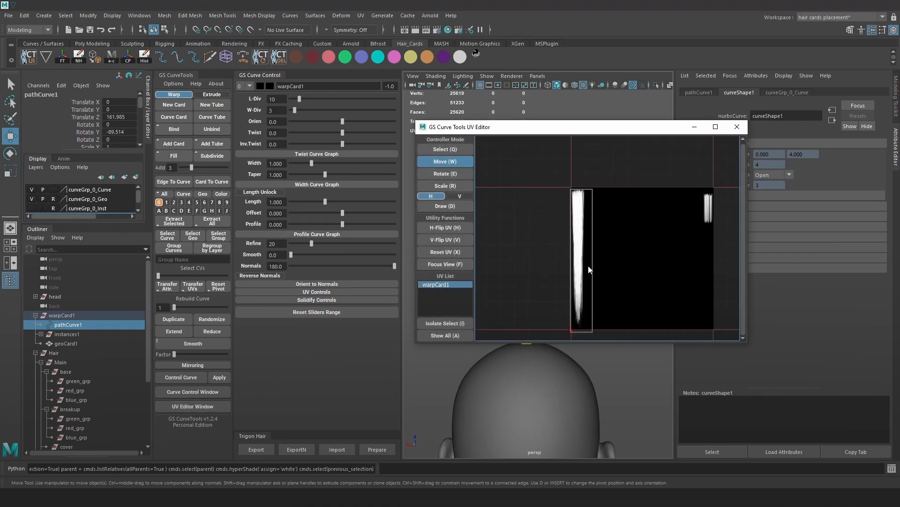
scroll(579, 195, "up", 2)
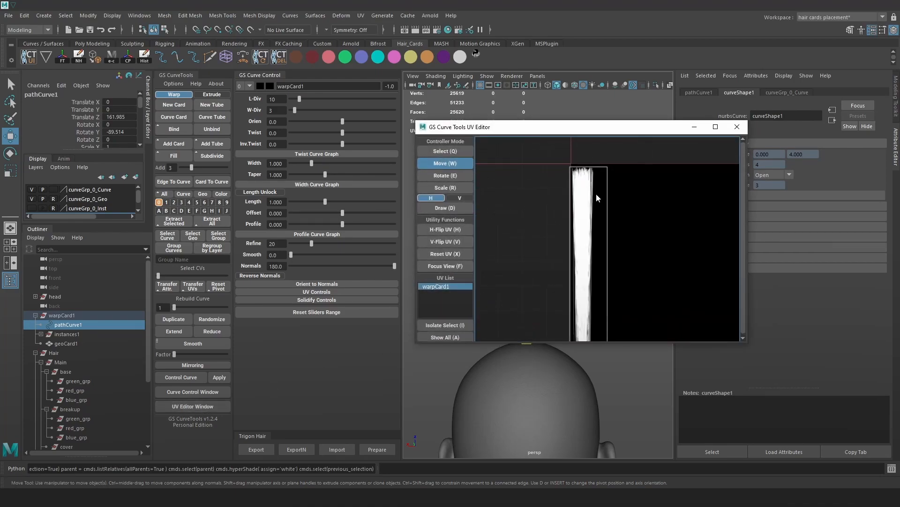
left_click(737, 127)
left_click_drag(493, 215, 513, 215, "alt")
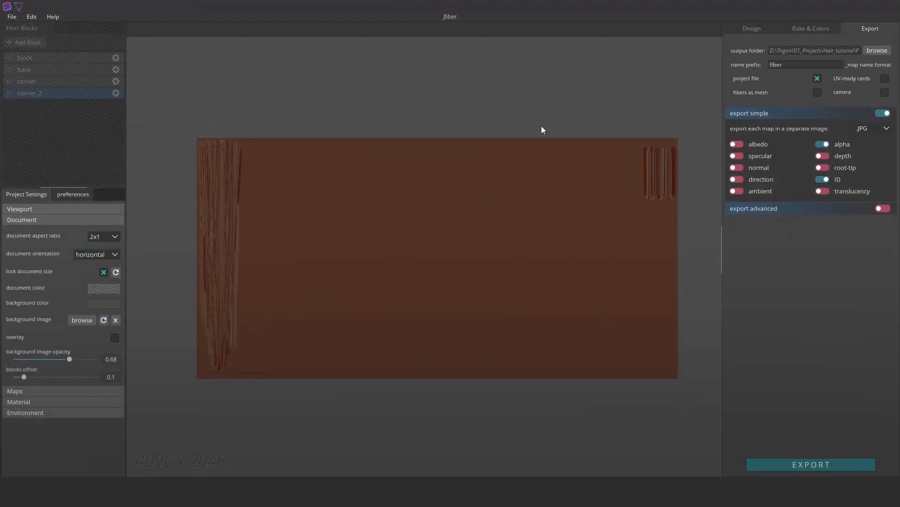
Switch to Fibershop and move the small block from the document's upper-right corner to just right of the long base strand.
left_click(742, 29)
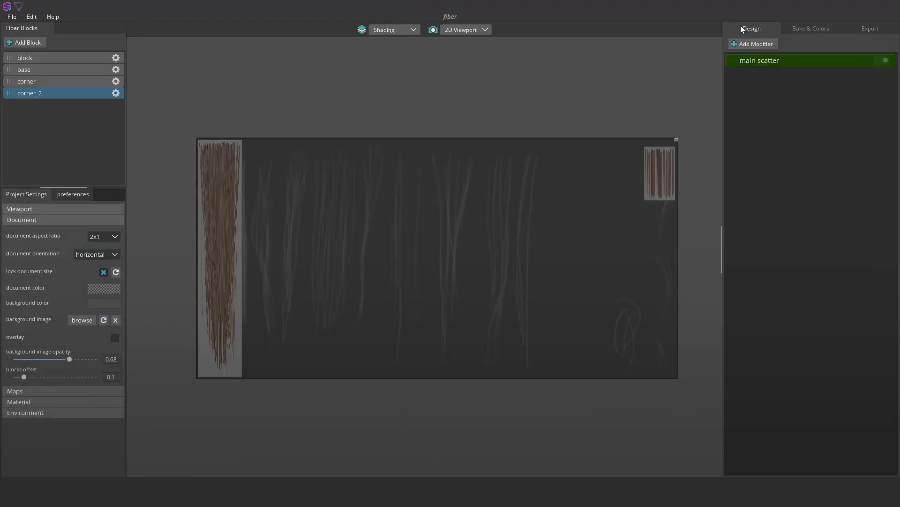
left_click(53, 69)
left_click(58, 60)
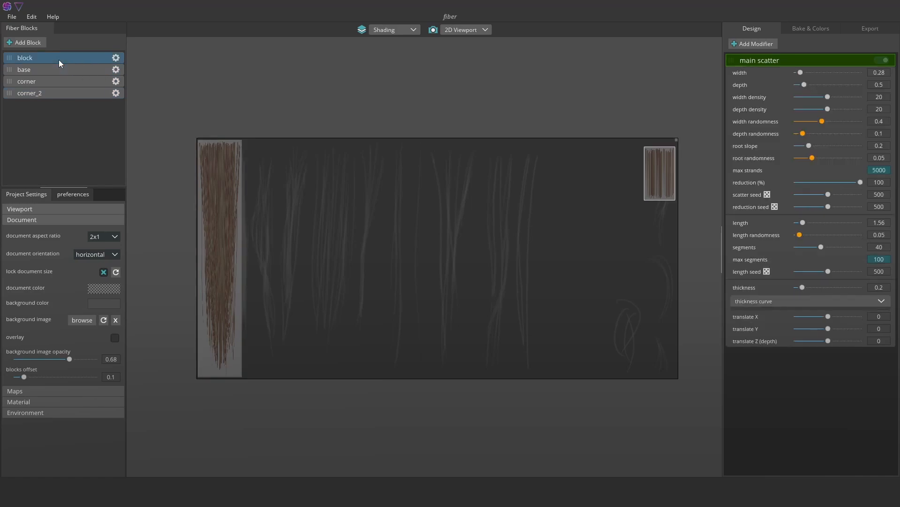
left_click_drag(664, 174, 290, 260)
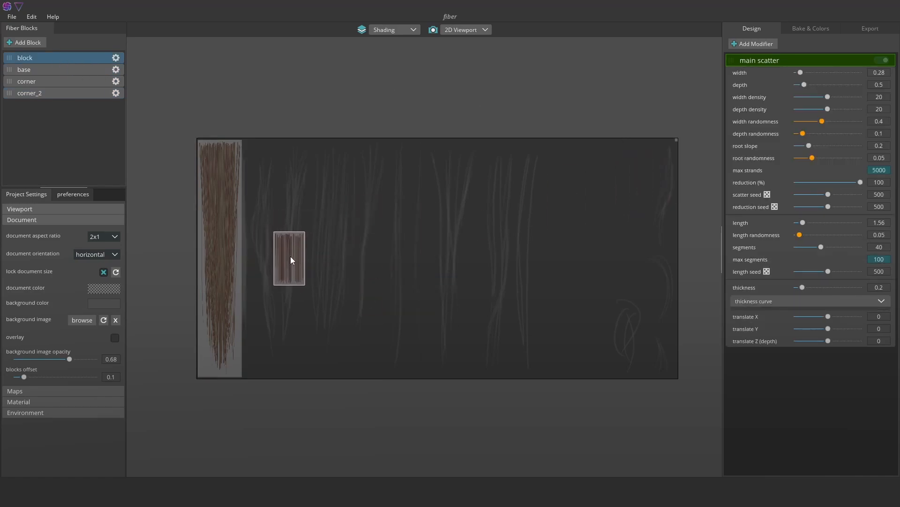
Re-bake the maps with the moved block and export the updated textures.
left_click(816, 29)
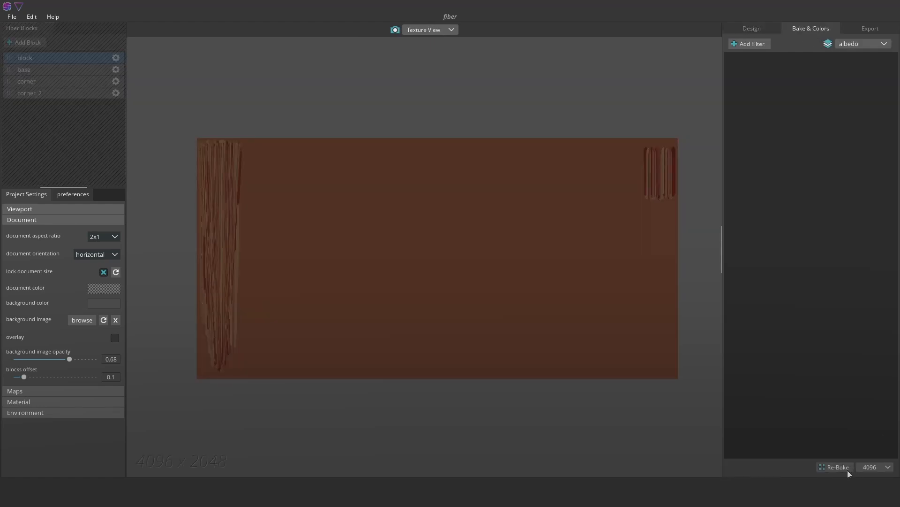
left_click(834, 466)
left_click(420, 271)
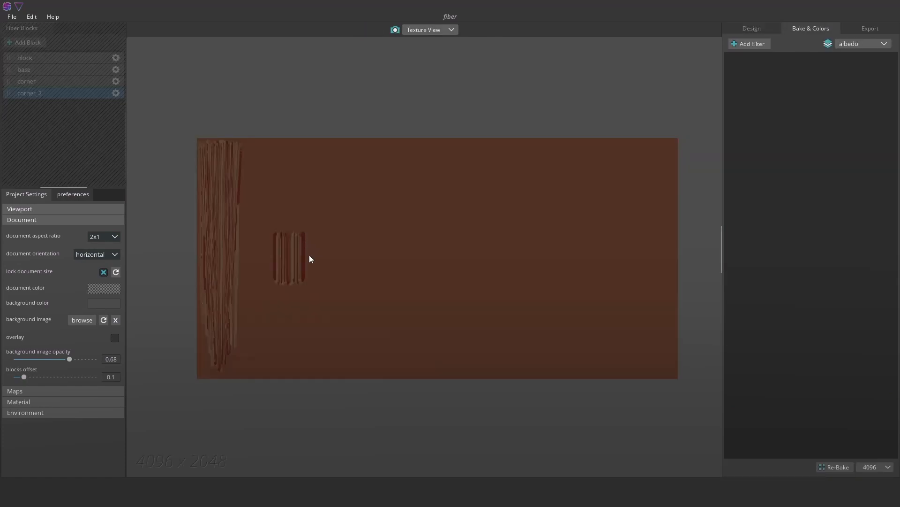
left_click(867, 29)
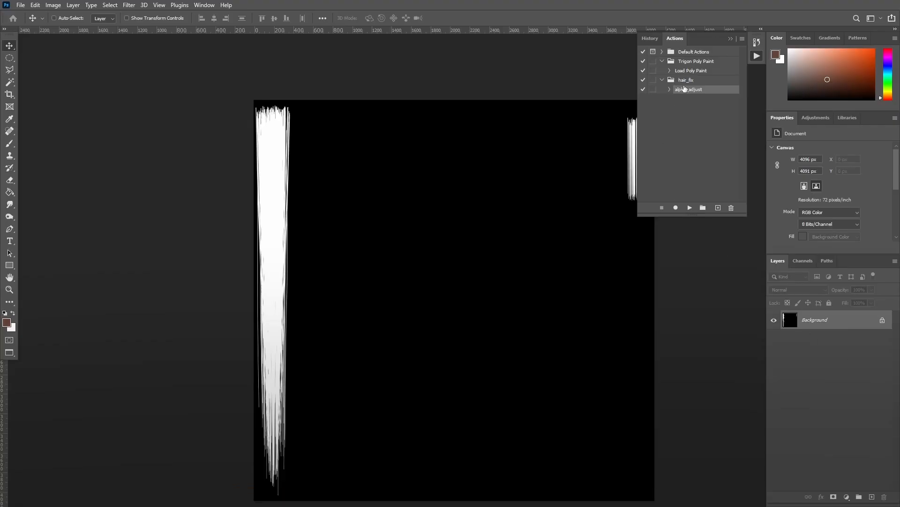
Switch to Photoshop and run the alpha_adjust action to regenerate the stretched alpha texture.
scroll(317, 90, "down", 2, "alt")
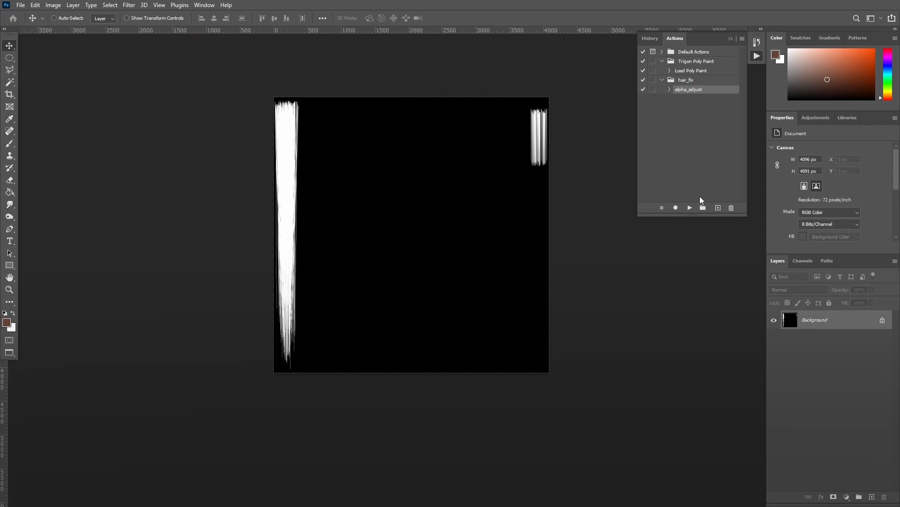
left_click(689, 208)
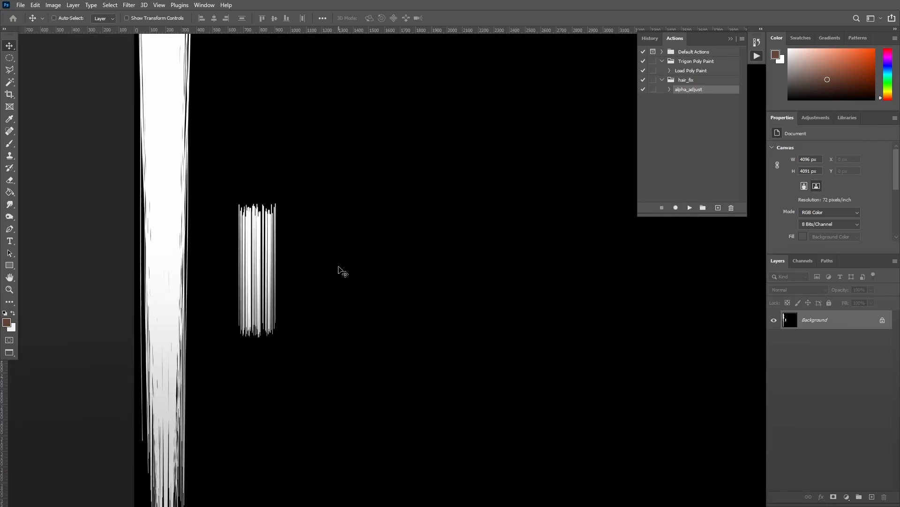
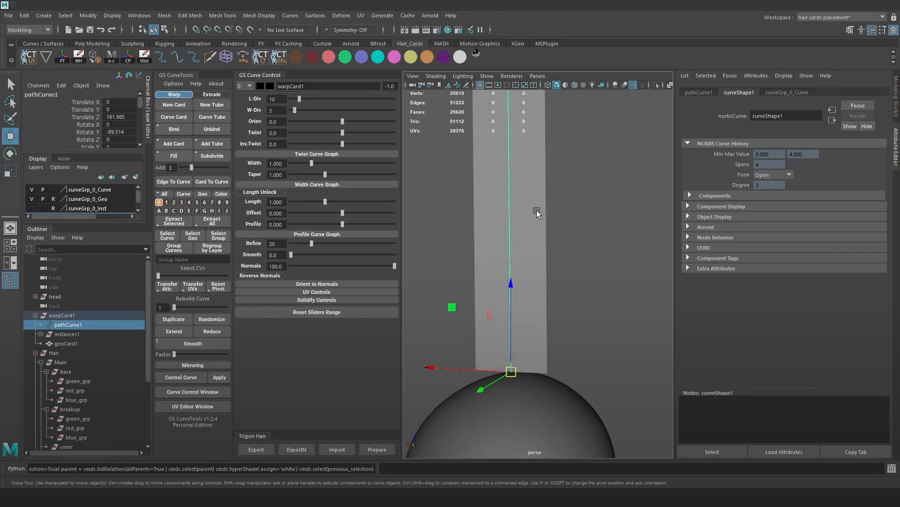
Return to Maya and check the hair card's regenerated alpha texture in the GS CurveTools UV editor.
right_click_drag(537, 210, 583, 249, "alt")
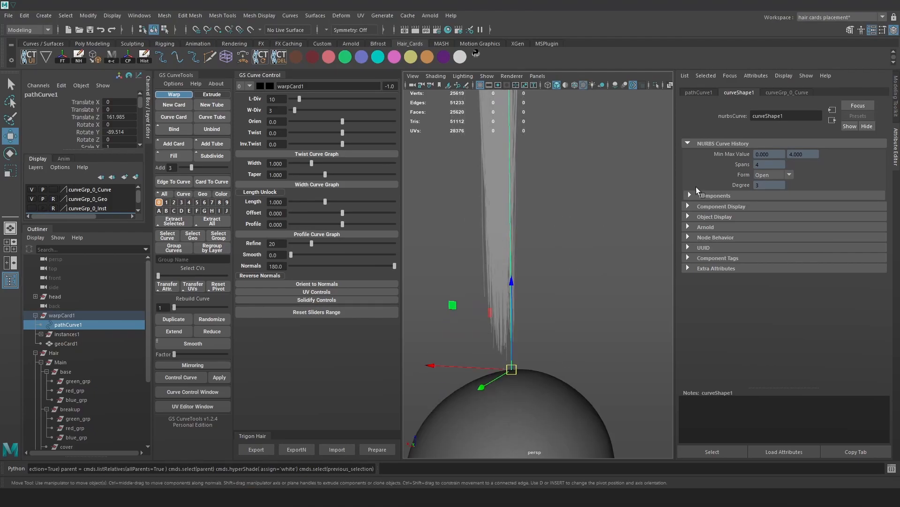
left_click(217, 402)
scroll(655, 263, "down", 4)
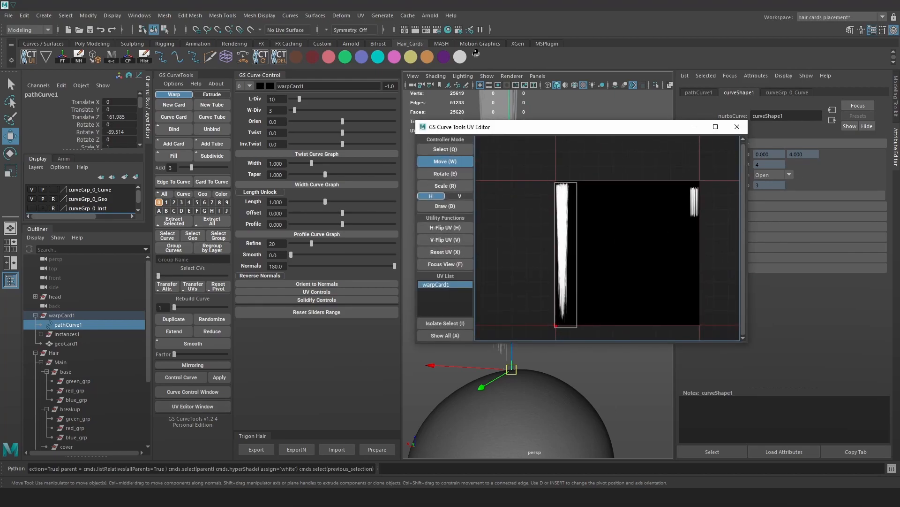
left_click(492, 366)
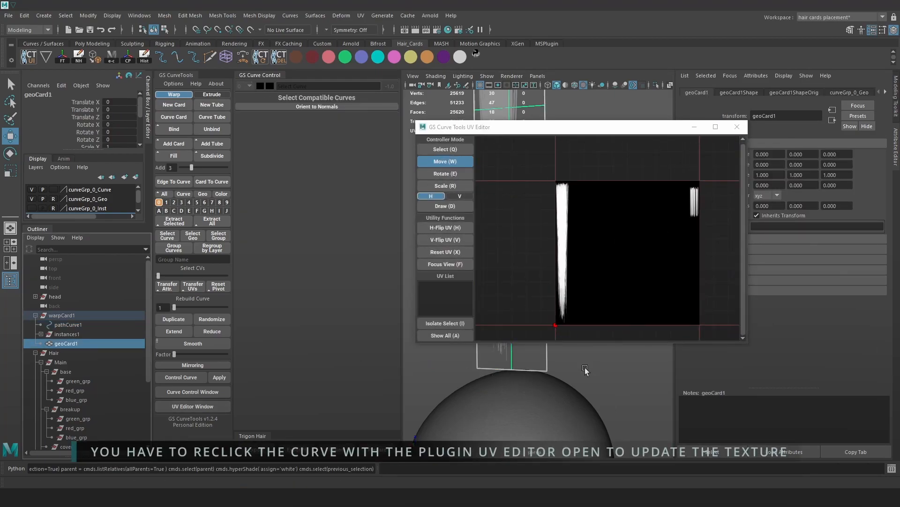
left_click(737, 127)
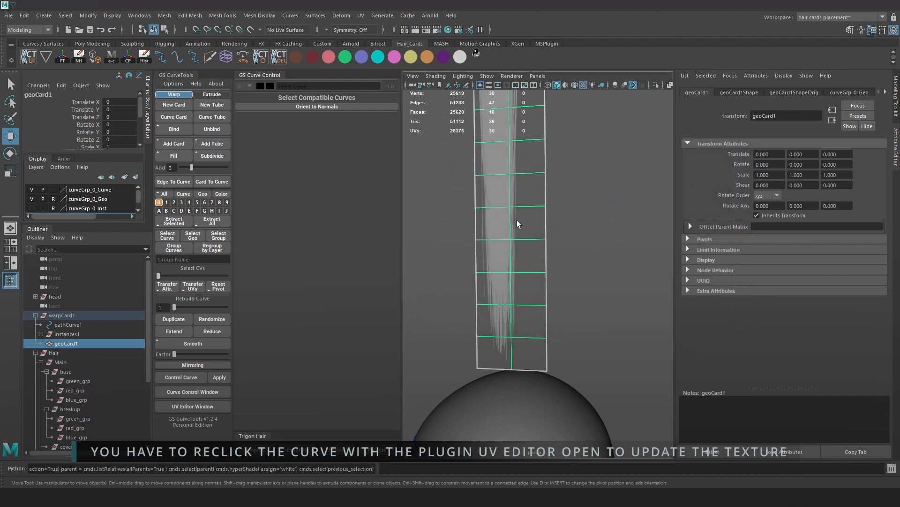
Reselect the card's path curve and recheck its texture in the GS CurveTools UV editor.
left_click(602, 217)
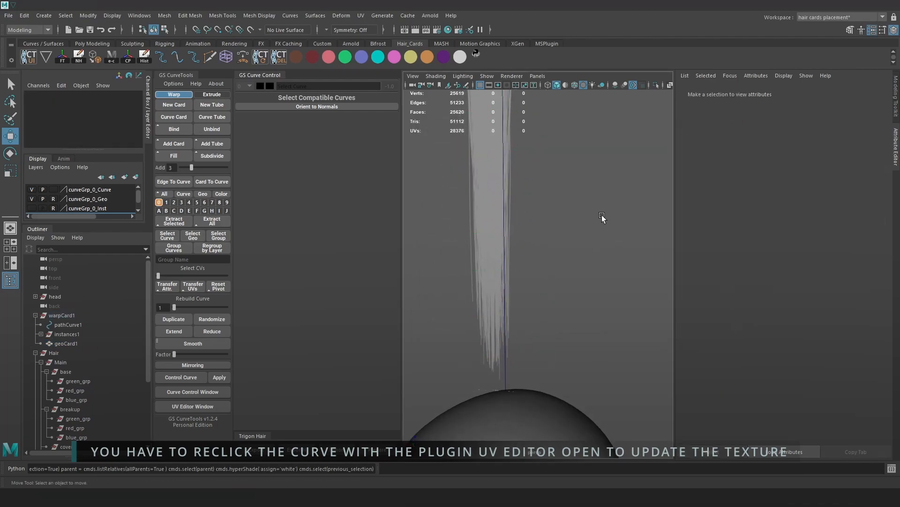
left_click(503, 379)
left_click(199, 407)
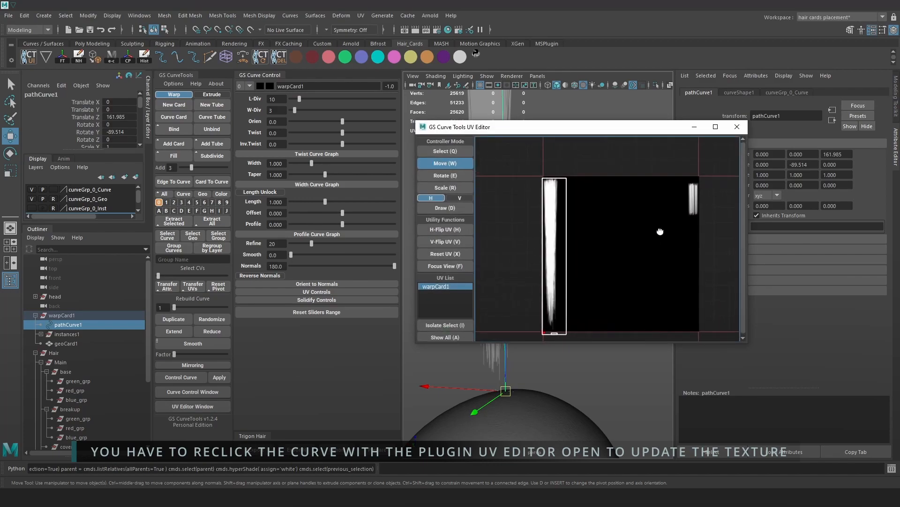
left_click(738, 127)
Select geoCard1 in Maya's UV Editor, check its UVs against the fiber_alpha_stretched texture, and close the editor.
left_click(496, 343)
left_click(496, 343)
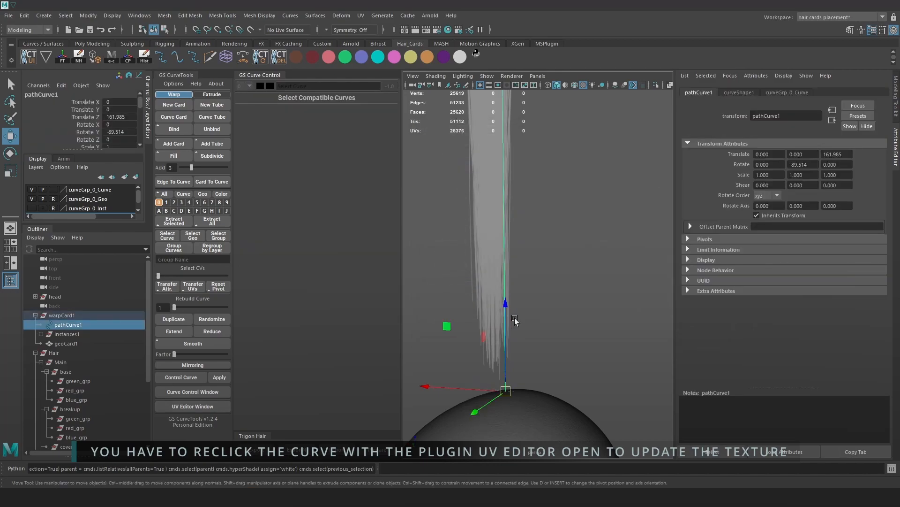
left_click(361, 16)
left_click(398, 32)
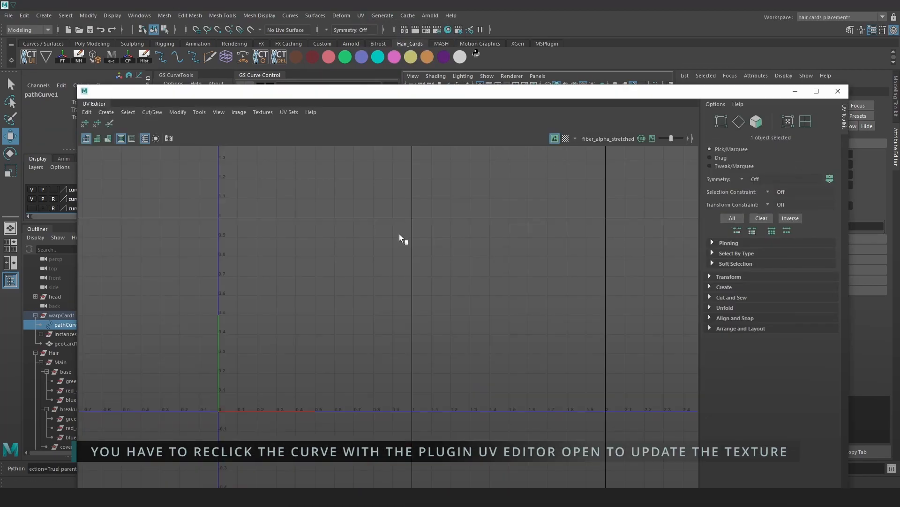
left_click(66, 343)
scroll(414, 278, "up", 2)
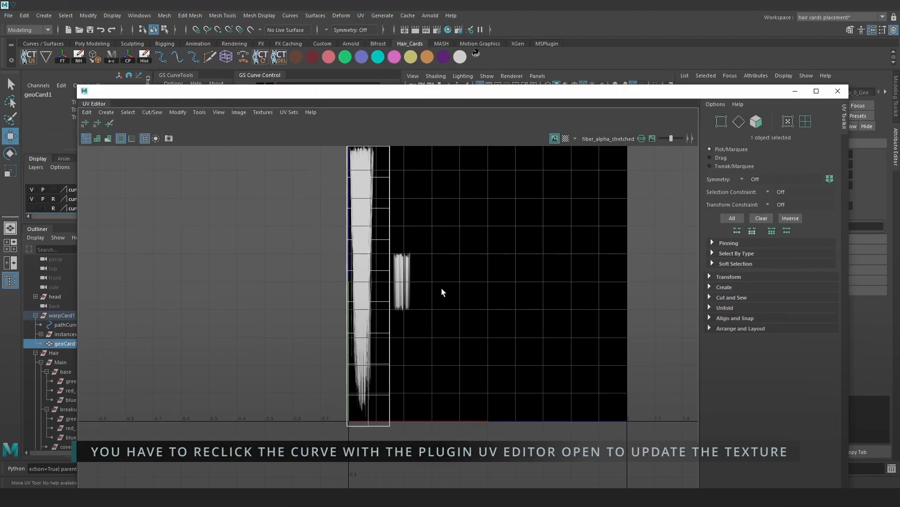
middle_click_drag(394, 235, 364, 246, "alt")
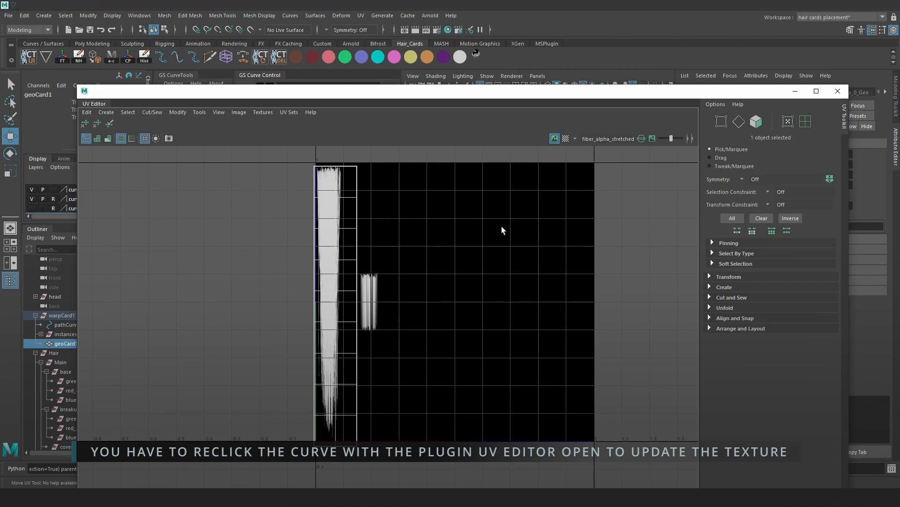
left_click(838, 91)
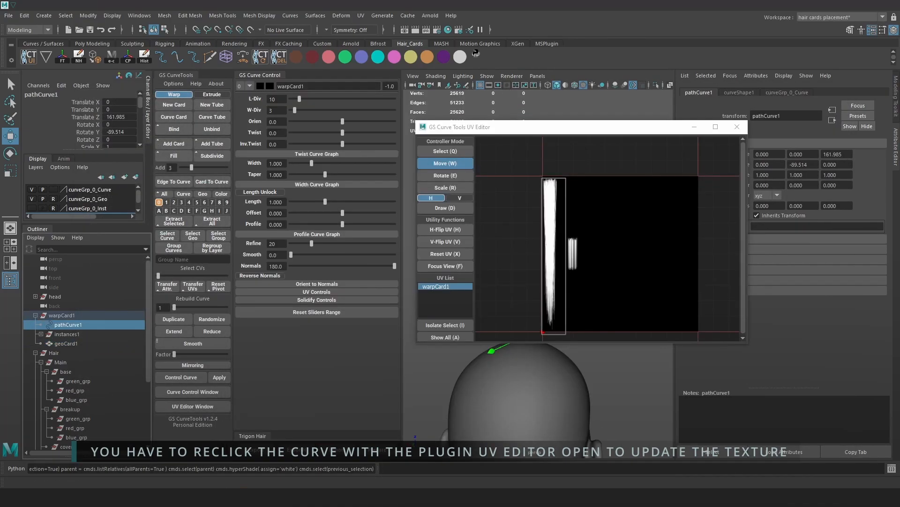
Move the GS CurveTools UV Editor clear of the hair card and reselect the path curve to recheck its texture.
left_click_drag(418, 276, 532, 276)
scroll(491, 262, "up", 5)
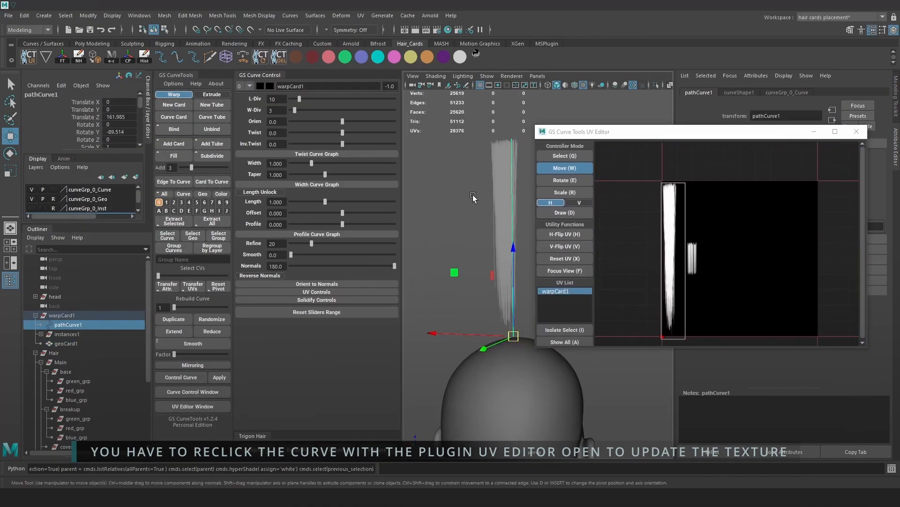
left_click(491, 261)
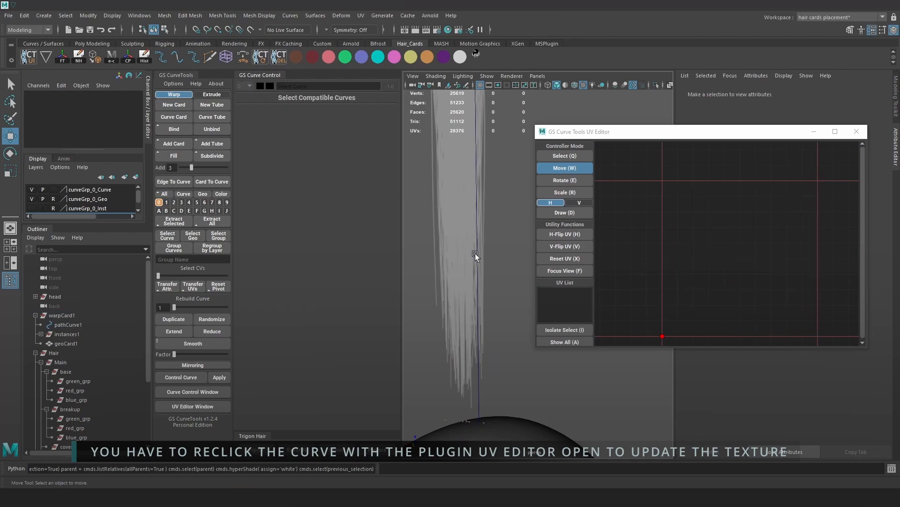
left_click(474, 253)
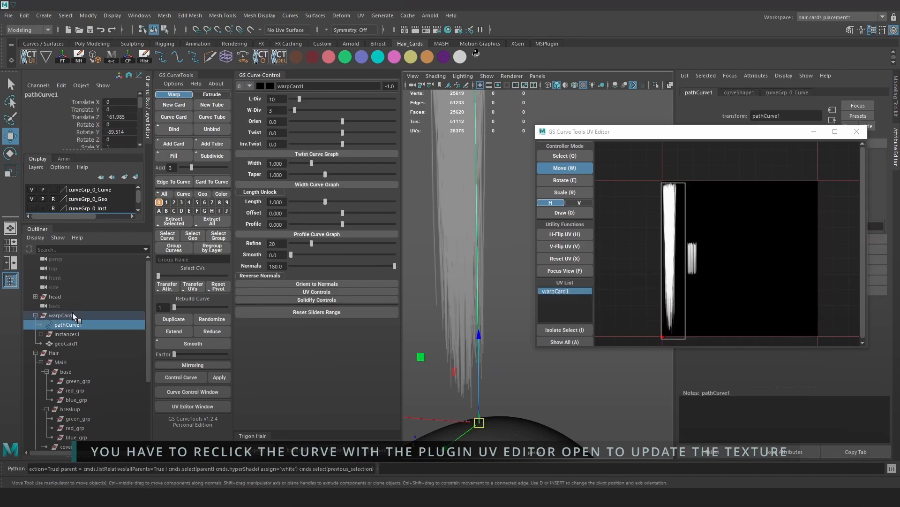
left_click(566, 388)
left_click(478, 363)
left_click_drag(683, 257, 690, 251)
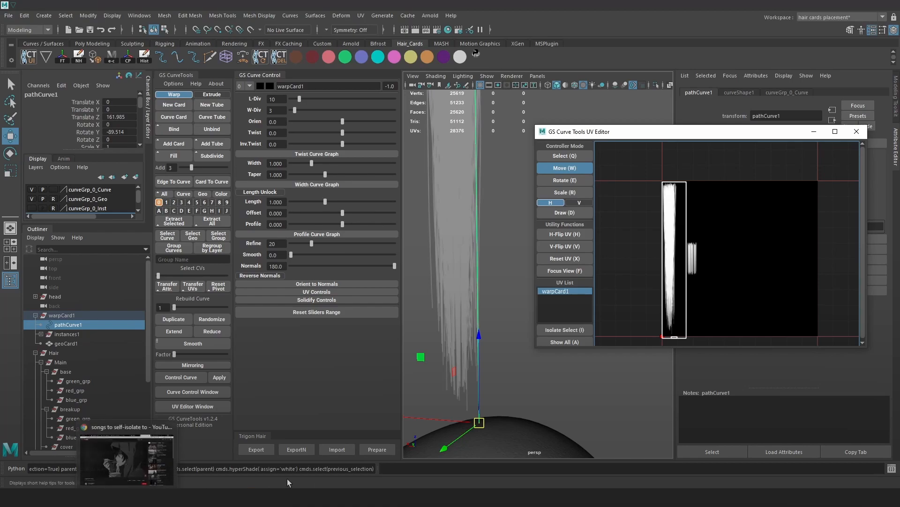
Switch to Fibershop and move the small block up and closer to the long base strand block.
left_click(127, 453)
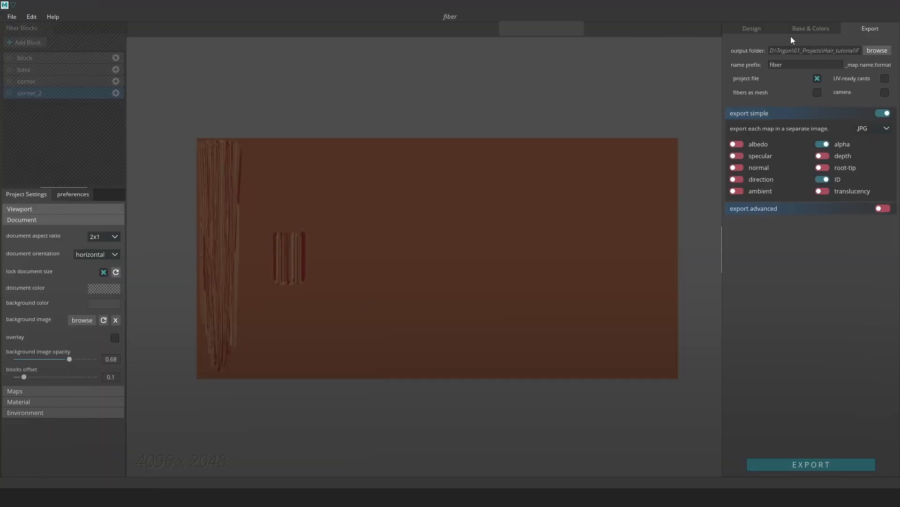
left_click(751, 27)
left_click_drag(292, 243, 271, 193)
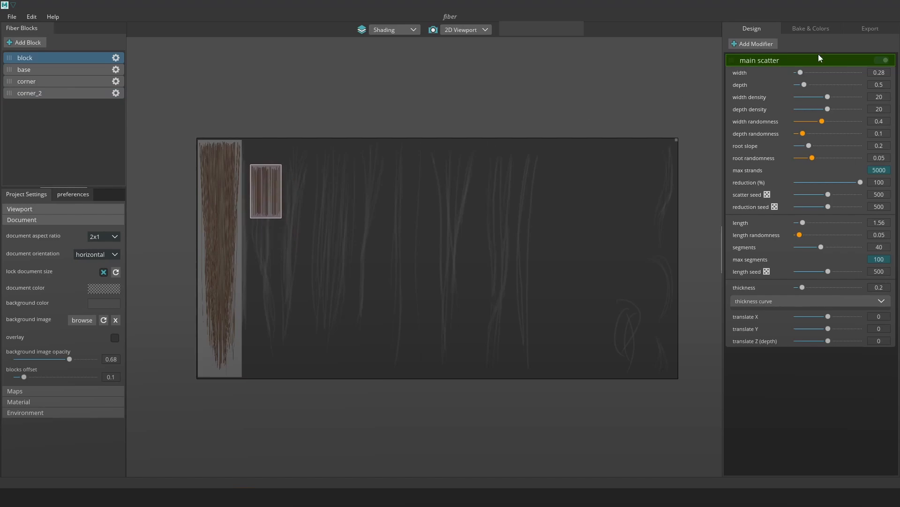
Bake the maps with the repositioned block and export the updated textures.
left_click(807, 28)
left_click(843, 465)
left_click(428, 271)
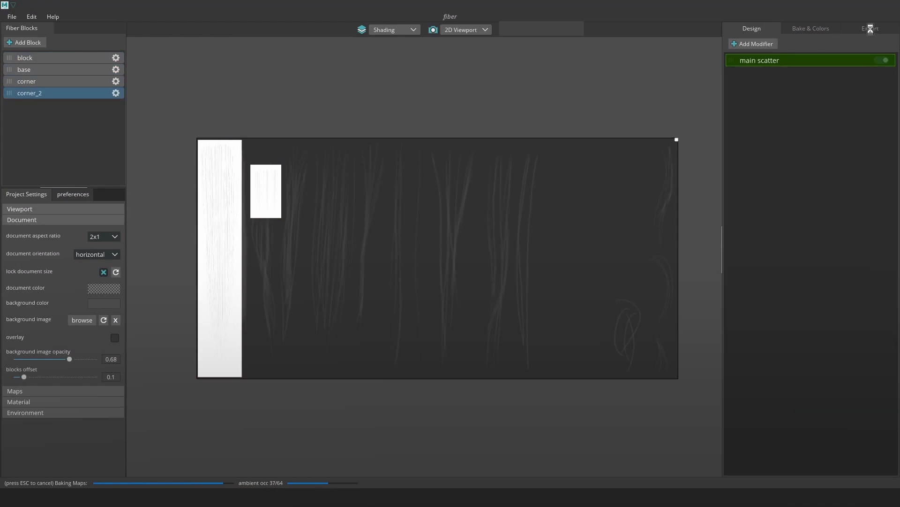
left_click(870, 29)
left_click(810, 462)
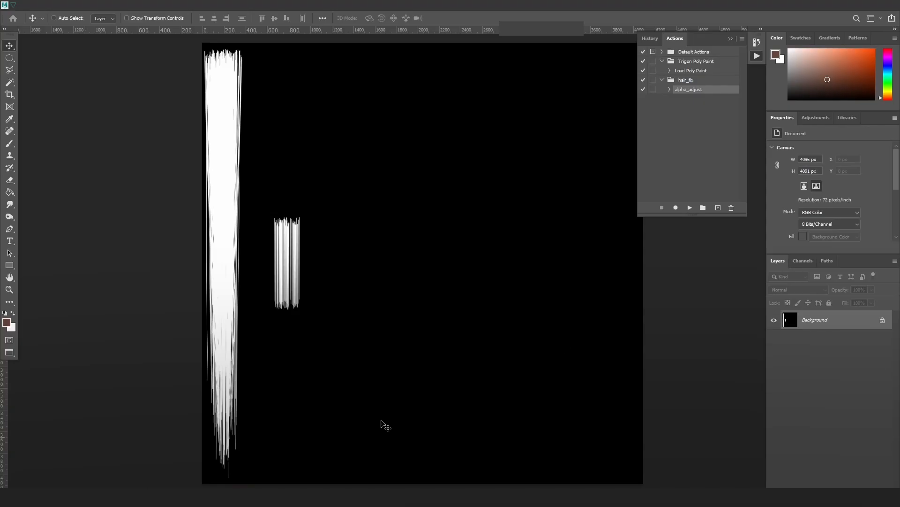
Run the alpha_adjust action in Photoshop, and reselect the card's path curve in Maya to refresh the stretched texture.
left_click(689, 208)
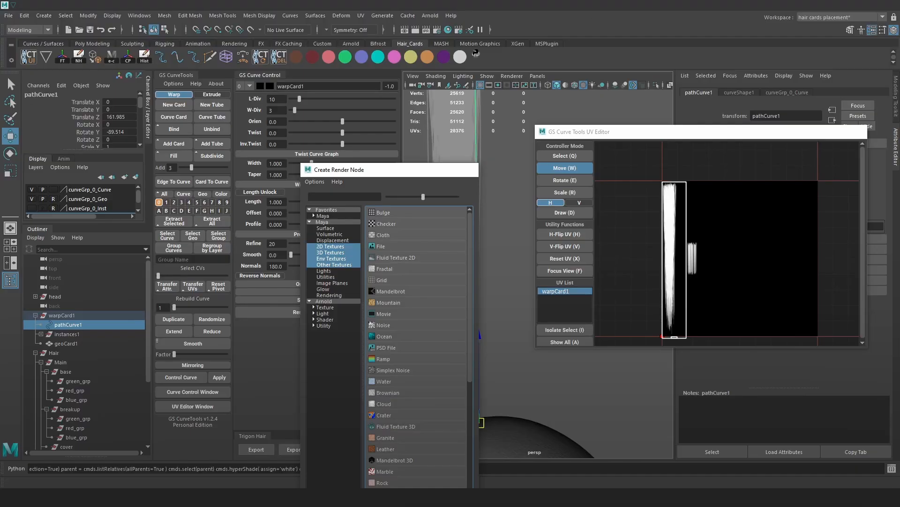
middle_click_drag(488, 356, 497, 292, "alt")
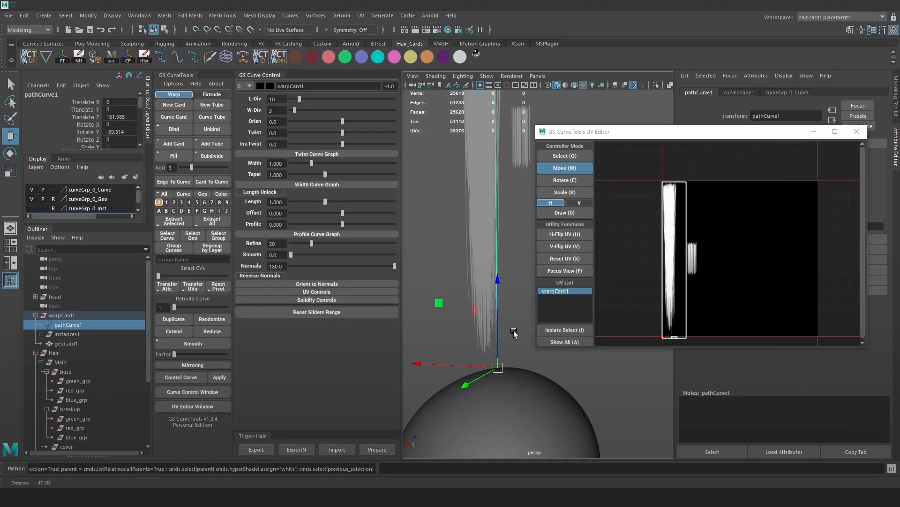
left_click(513, 214)
left_click(497, 206)
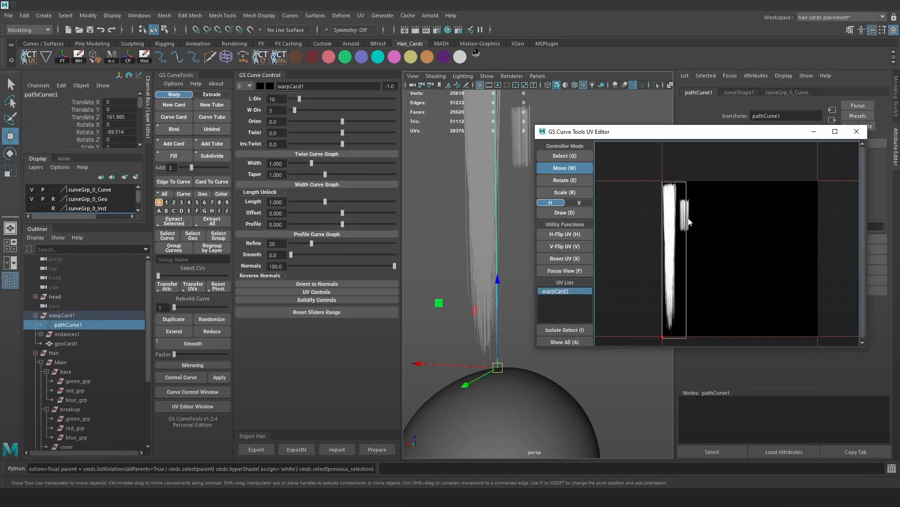
Assign the light red material to the hair card and inspect the card from another angle.
scroll(686, 224, "up", 1)
middle_click_drag(475, 210, 456, 228, "alt")
right_click_drag(480, 226, 500, 201, "alt")
middle_click_drag(498, 201, 482, 200, "alt")
scroll(688, 234, "down", 1)
left_click(330, 57)
left_click_drag(453, 215, 488, 217, "alt")
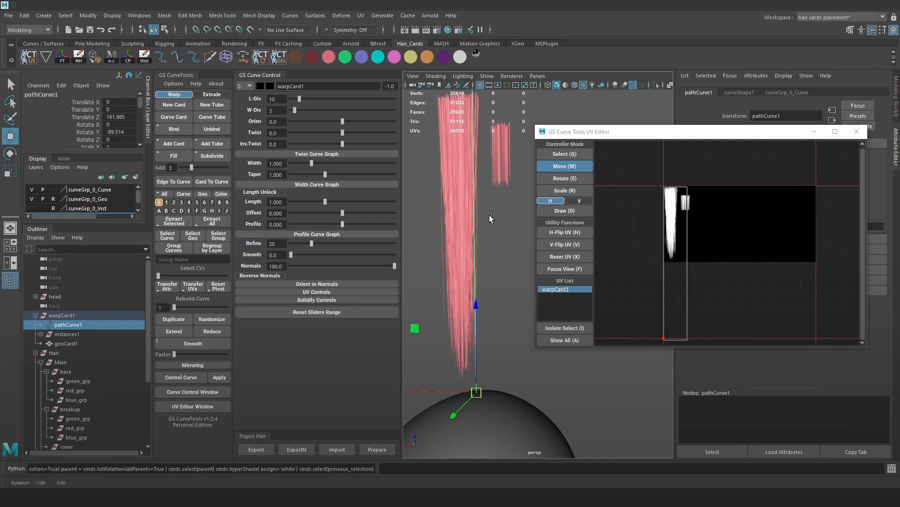
Preview the hair card with the white, pink, dark red and blue materials in turn, comparing the texture with its UVs.
left_click(460, 56)
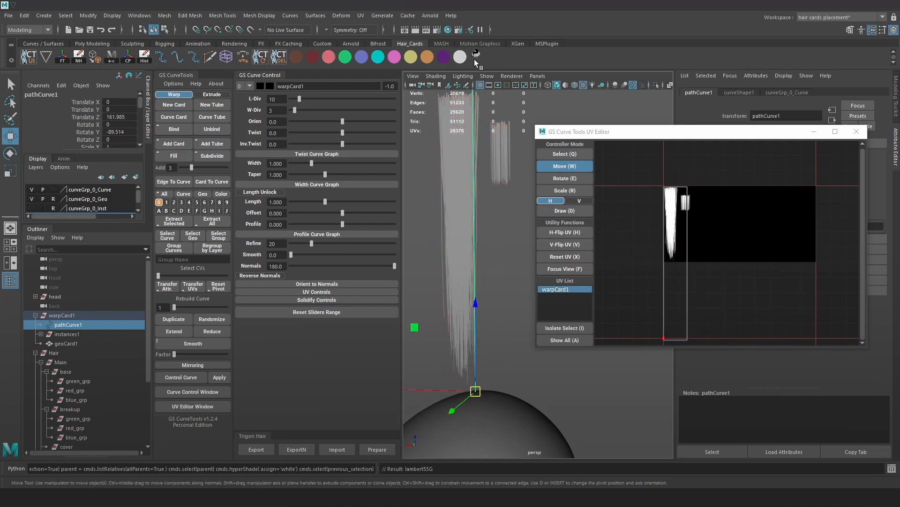
left_click(397, 59)
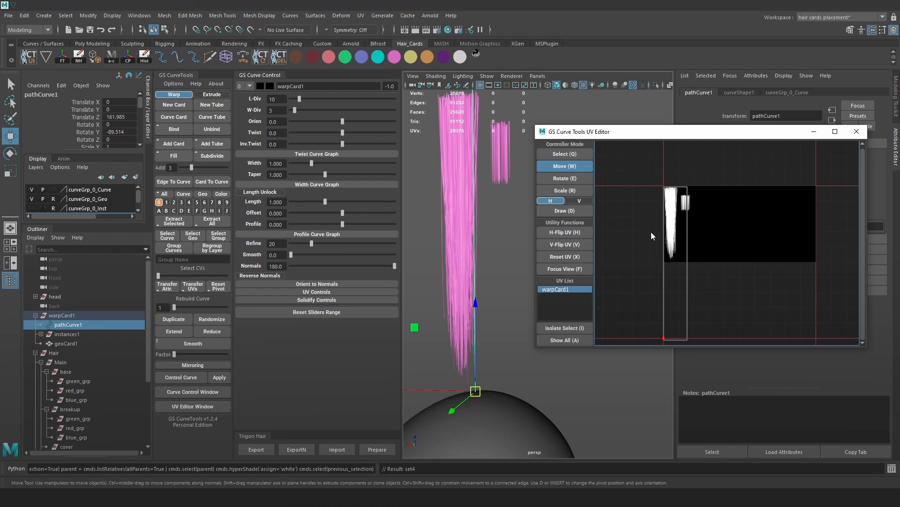
left_click(312, 56)
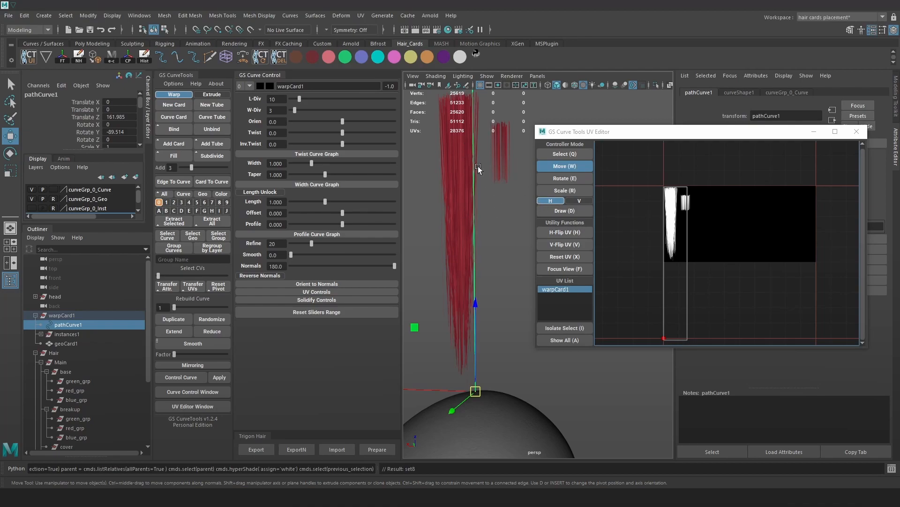
left_click_drag(500, 210, 483, 214, "alt")
right_click_drag(483, 214, 493, 229, "alt")
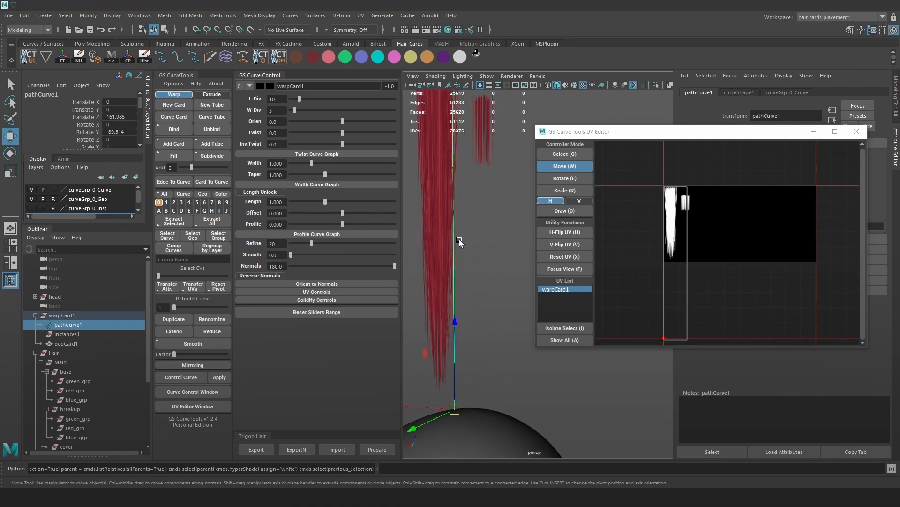
left_click(363, 57)
mouse_move(498, 203)
left_mouse_down("alt")
mouse_move(514, 190)
mouse_move(498, 208)
left_mouse_up("alt")
right_click_drag(498, 208, 476, 164, "alt")
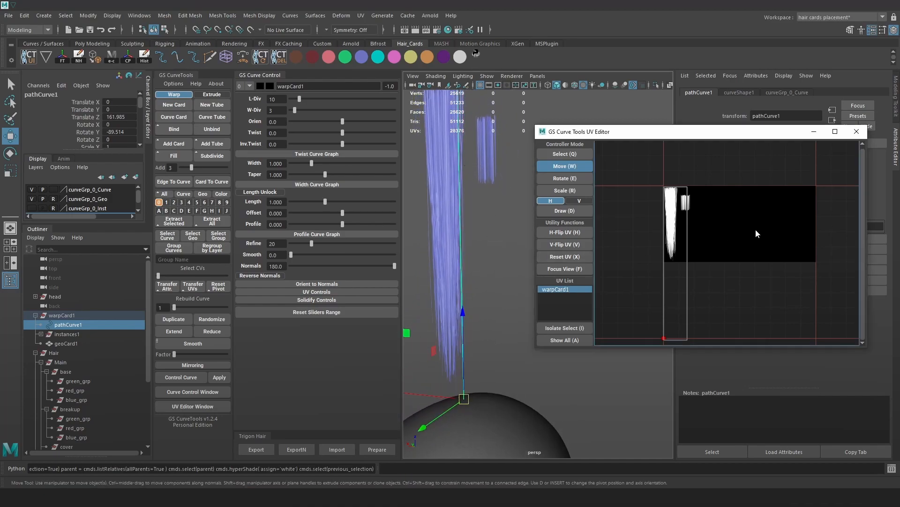
scroll(688, 201, "up", 4)
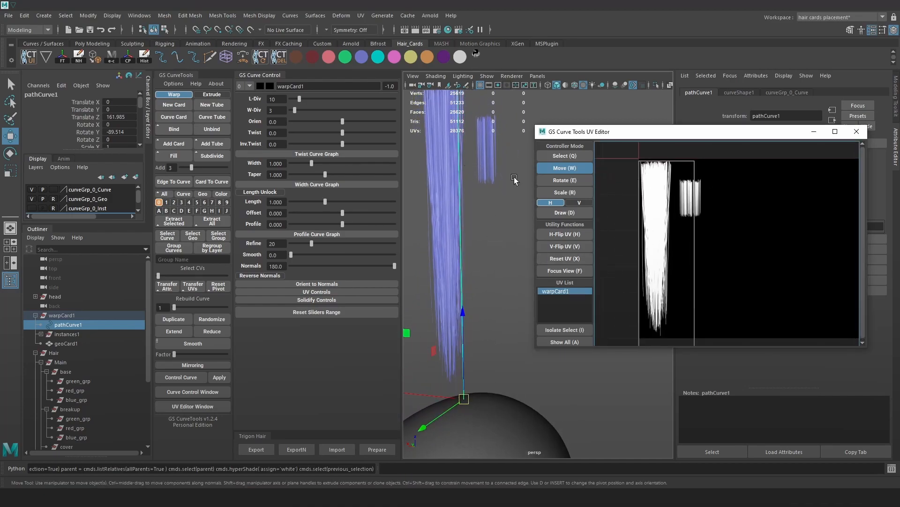
Assign the stretched-texture material to the hair card and examine how its alpha fills the UV shell.
left_click(479, 58)
right_click_drag(491, 180, 486, 193, "alt")
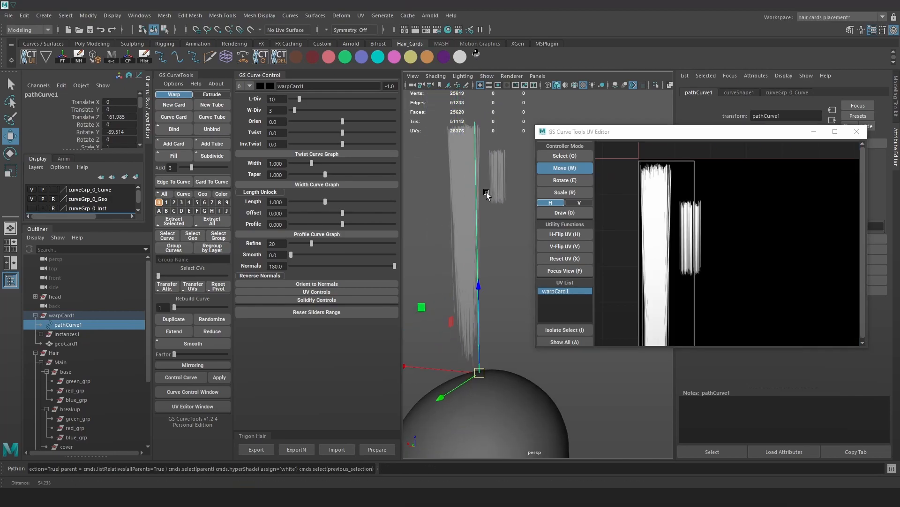
left_click_drag(490, 212, 518, 204, "alt")
scroll(677, 227, "down", 3)
middle_click_drag(680, 289, 677, 240)
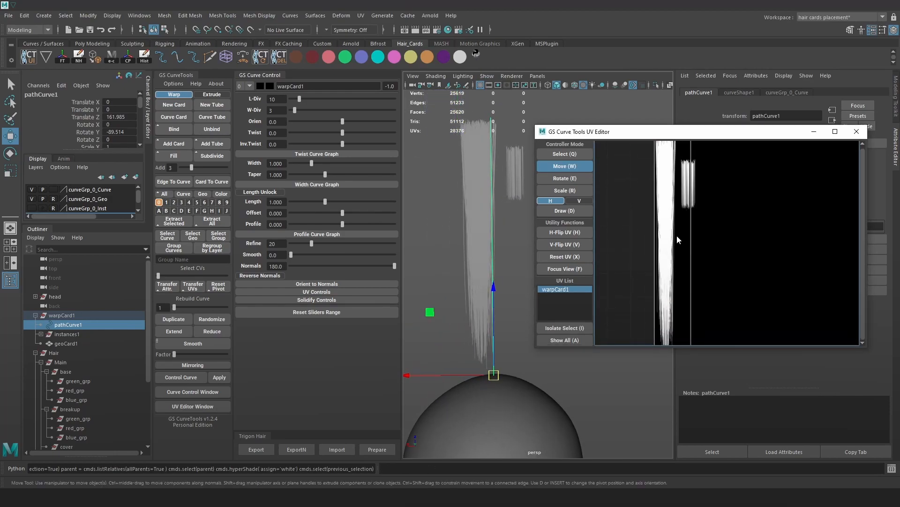
scroll(677, 236, "down", 1)
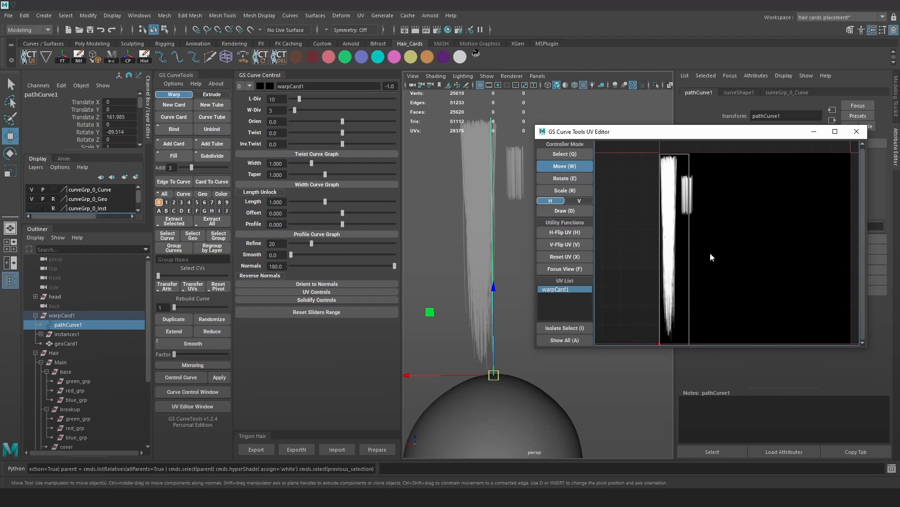
Assign the light red material to the card again and compare the unstretched texture with the UV shell.
left_click(326, 57)
left_click(497, 114)
left_click(490, 148)
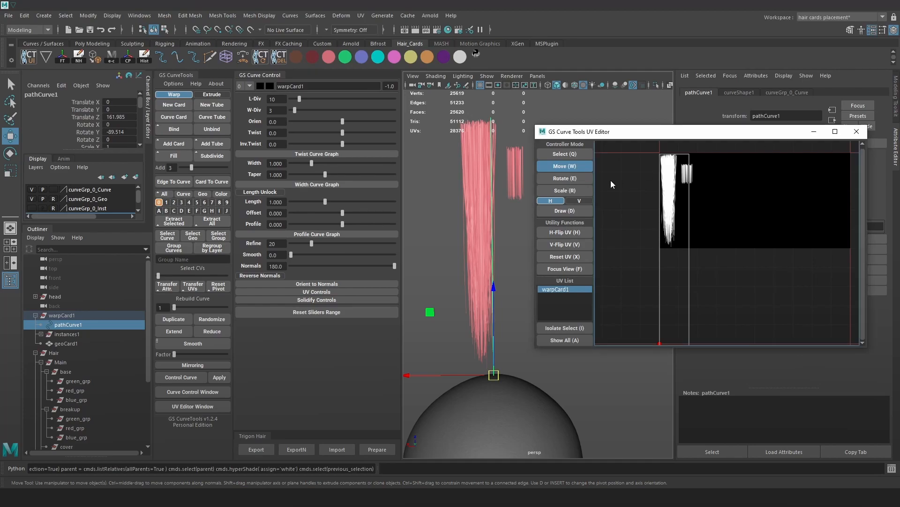
scroll(736, 194, "down", 1)
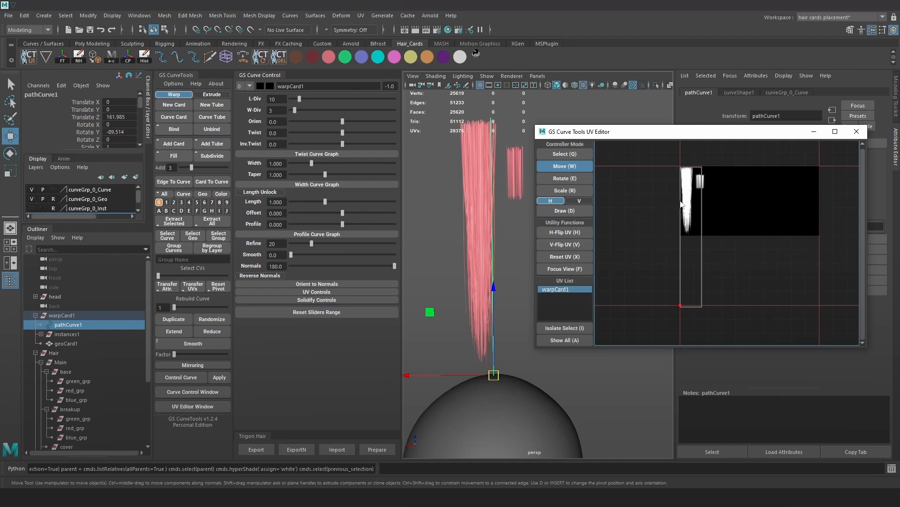
Assign the green material to the hair card and examine its texture in the GS CurveTools UV Editor.
left_click(474, 58)
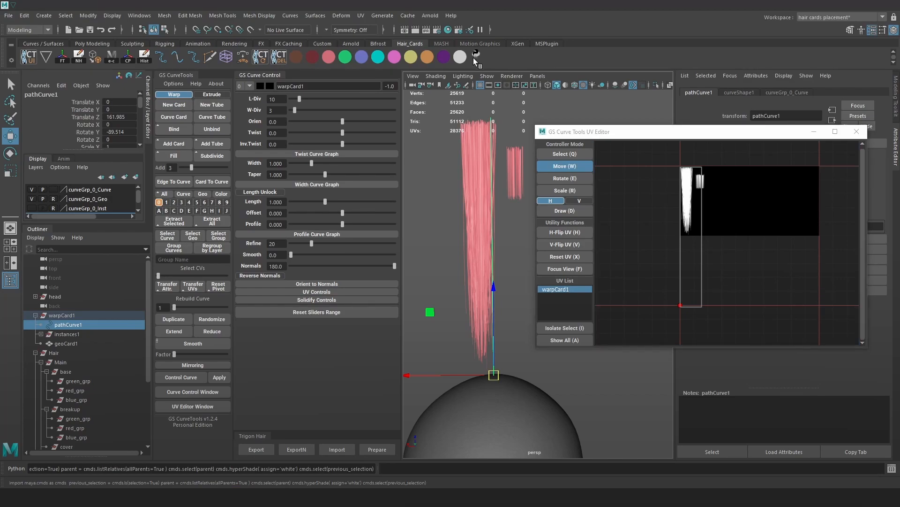
left_click(341, 57)
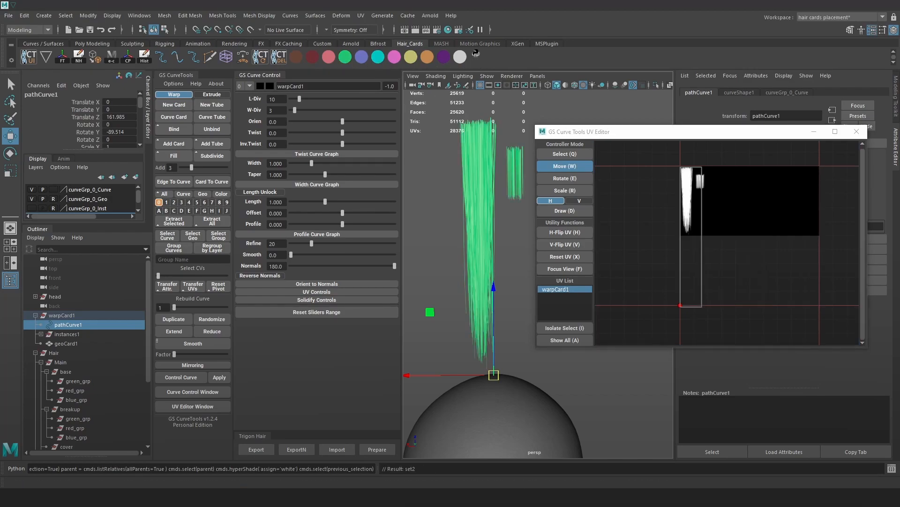
left_click(658, 244)
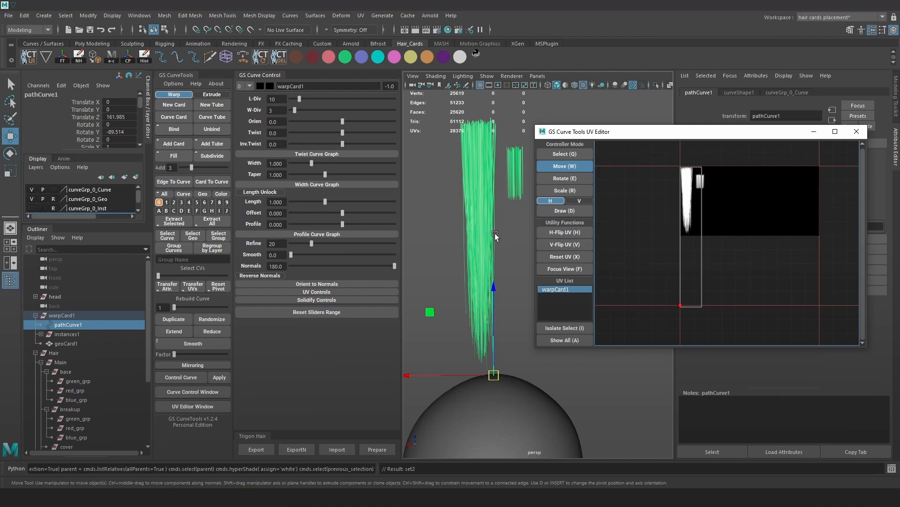
scroll(704, 181, "up", 3)
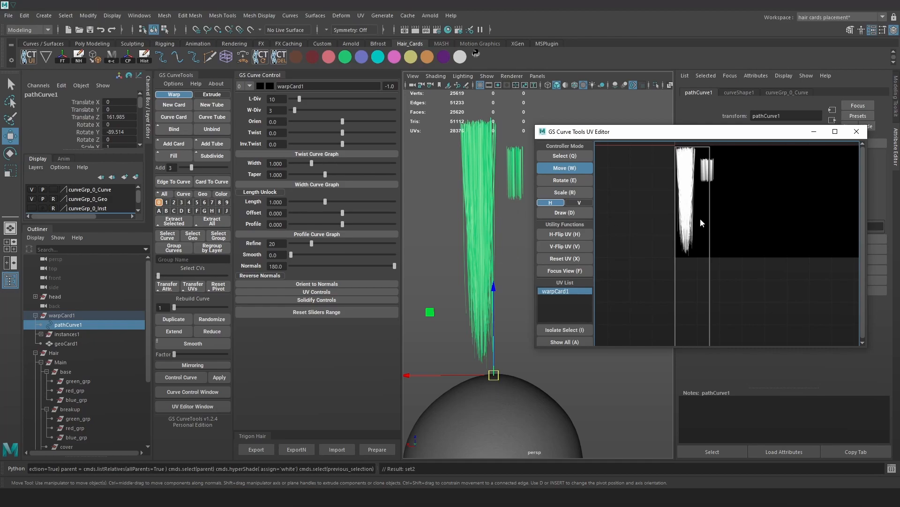
scroll(714, 211, "down", 2)
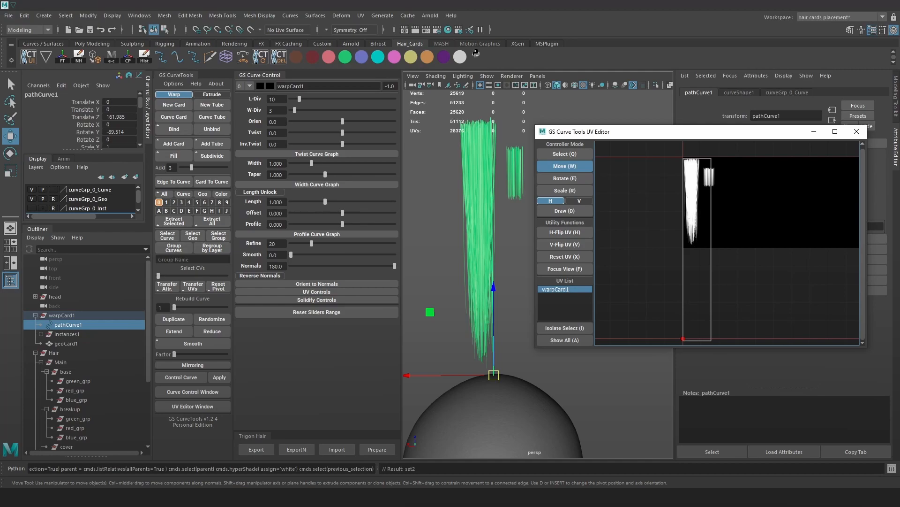
Close the GS CurveTools UV Editor and assign the light red material to the hair card.
left_click(857, 132)
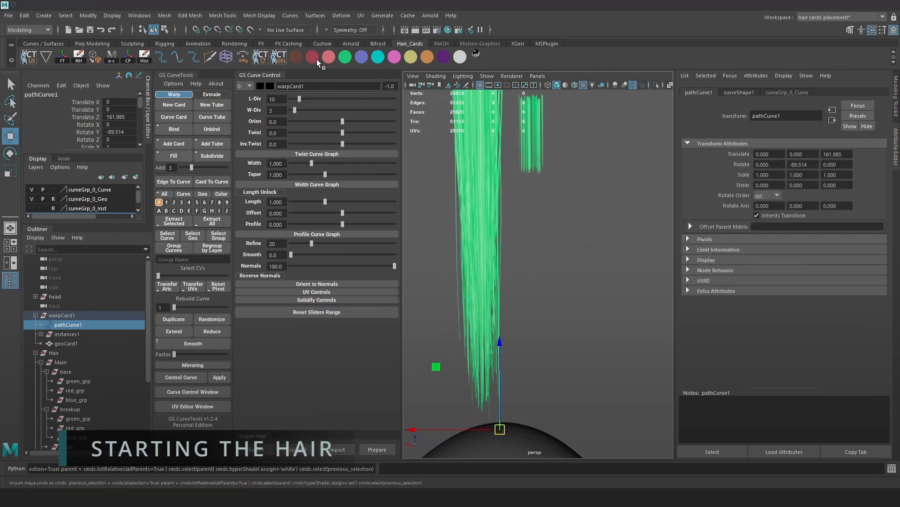
left_click(317, 59)
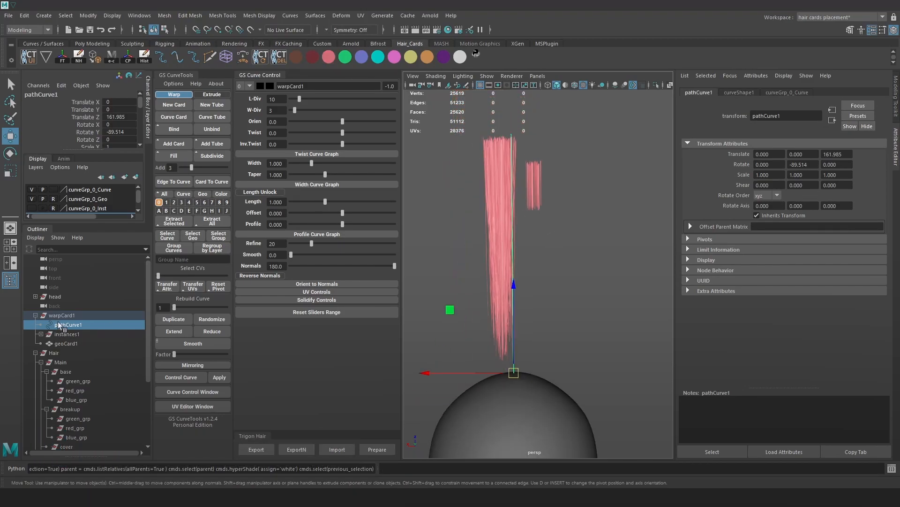
Configure GS CurveTools to use 40 layers labelled with numbers only.
left_click(63, 315)
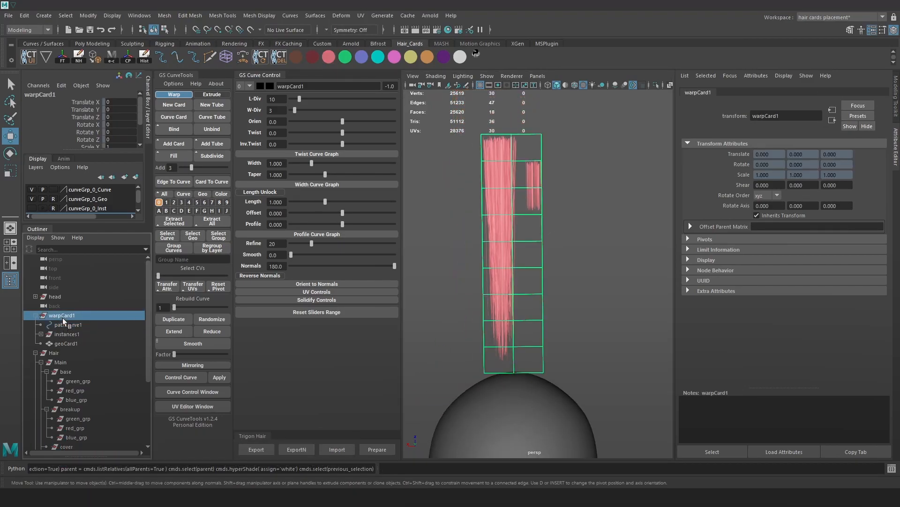
left_click(181, 83)
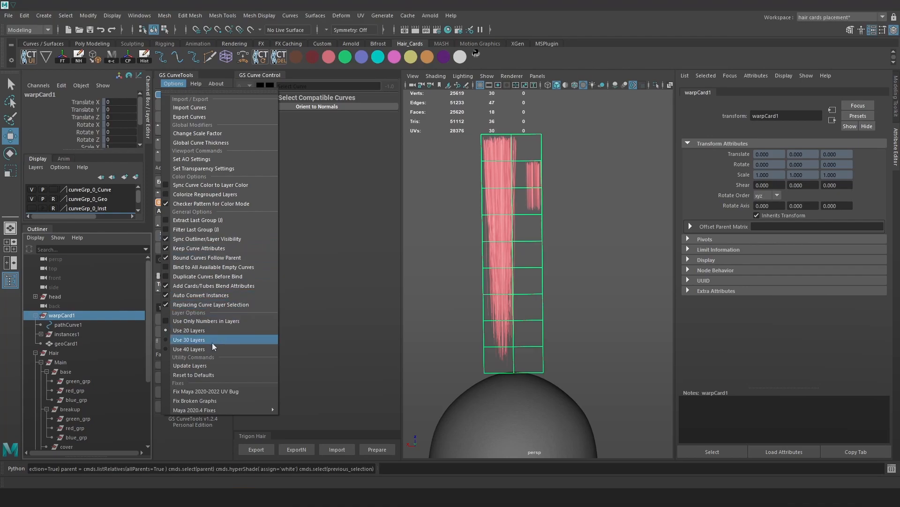
left_click(212, 347)
left_click(173, 83)
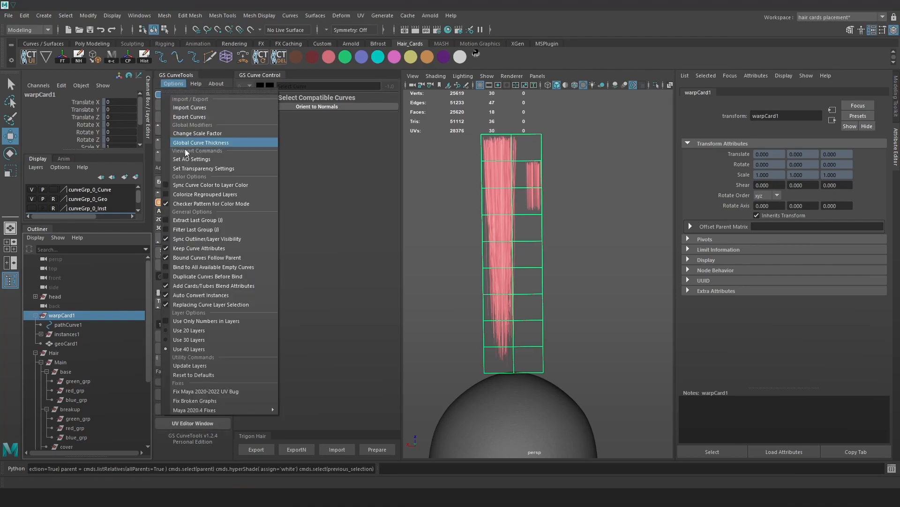
left_click(221, 320)
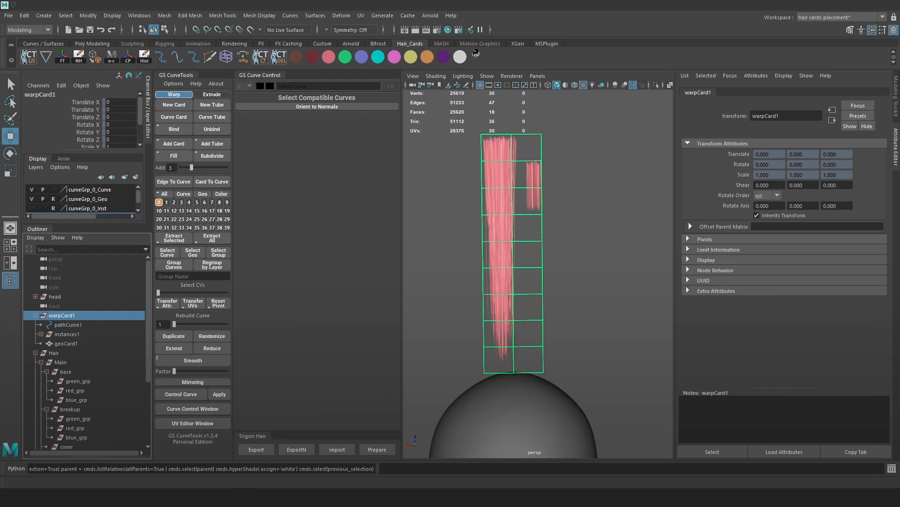
Collapse the warpCard1 group and frame the side-profile hair photo in the floating reference image.
left_click(35, 315)
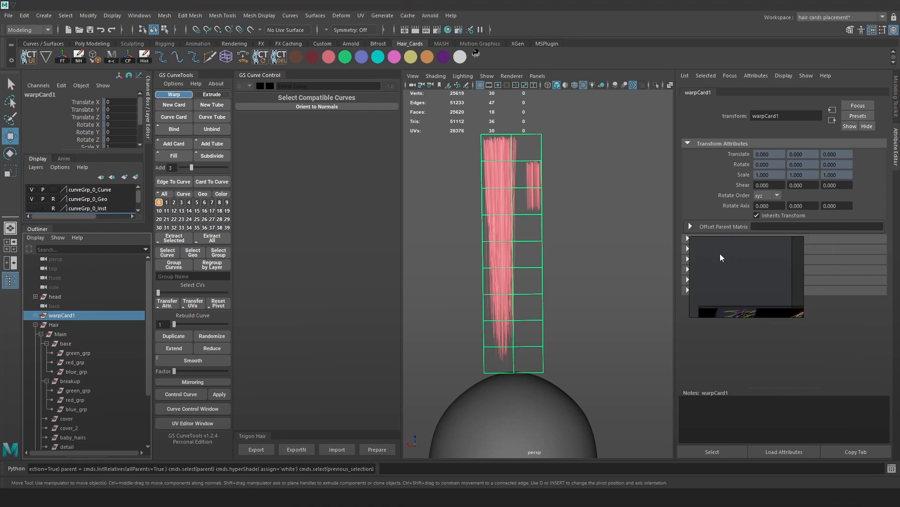
right_click_drag(718, 249, 752, 289)
scroll(761, 315, "down", 4)
middle_click_drag(761, 316, 812, 305)
scroll(778, 309, "up", 4)
scroll(798, 319, "down", 4)
scroll(781, 286, "up", 4)
scroll(801, 297, "up", 2)
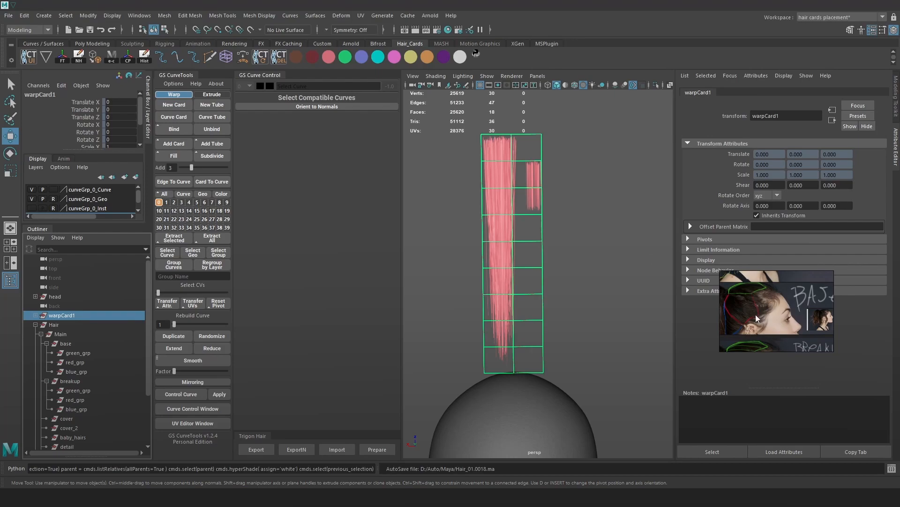
Parent warpCard1 under the base group's red_grp in the Outliner and select its pathCurve1.
middle_click_drag(538, 304, 538, 290, "alt")
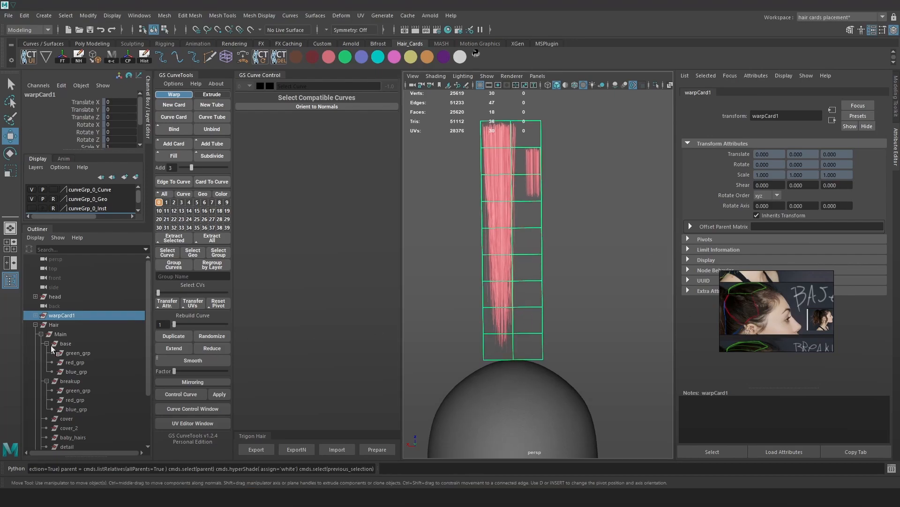
left_click(72, 314)
middle_click_drag(68, 314, 85, 361)
left_click(78, 353)
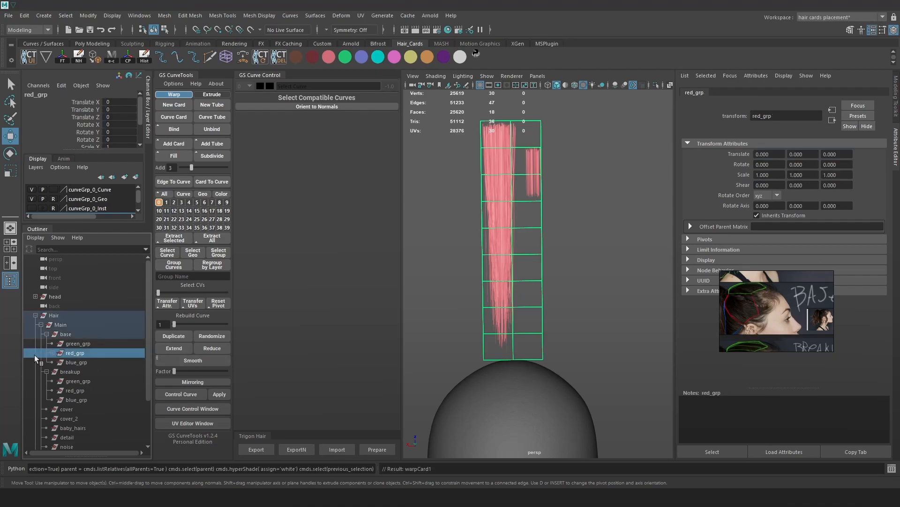
left_click(53, 353)
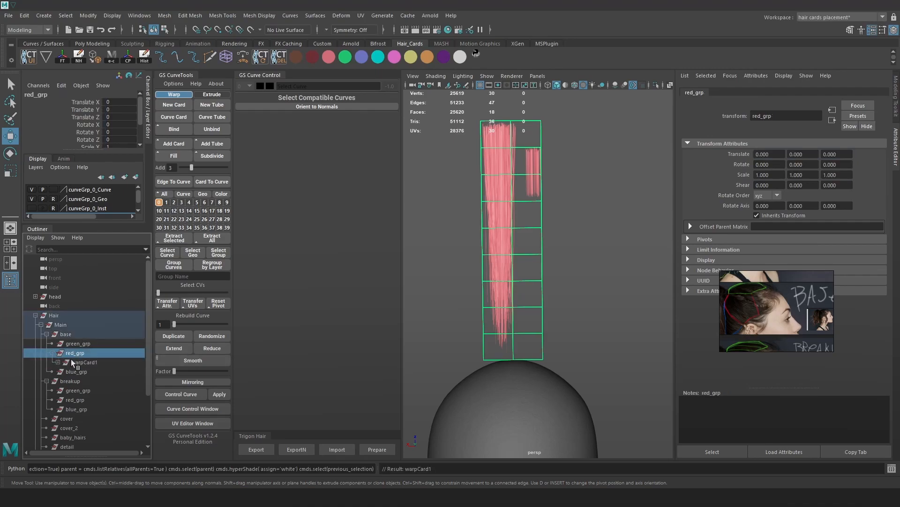
left_click(57, 362)
left_click(94, 371)
Move pathCurve1 from above the head to its side, at about X -7.975, Y -5.923, Z 155.411.
scroll(539, 269, "down", 6)
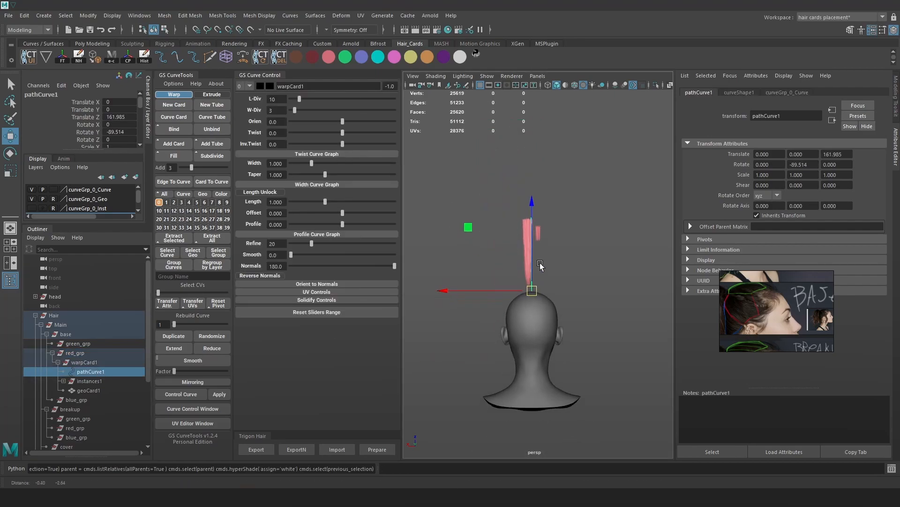
middle_click_drag(538, 269, 527, 252, "alt")
scroll(527, 251, "up", 3)
left_click_drag(528, 251, 523, 281)
left_click_drag(579, 284, 514, 313, "alt")
left_click_drag(554, 348, 514, 343, "alt")
scroll(516, 334, "up", 3)
left_click_drag(514, 343, 568, 340, "alt")
left_click_drag(545, 325, 557, 318)
scroll(567, 342, "up", 2)
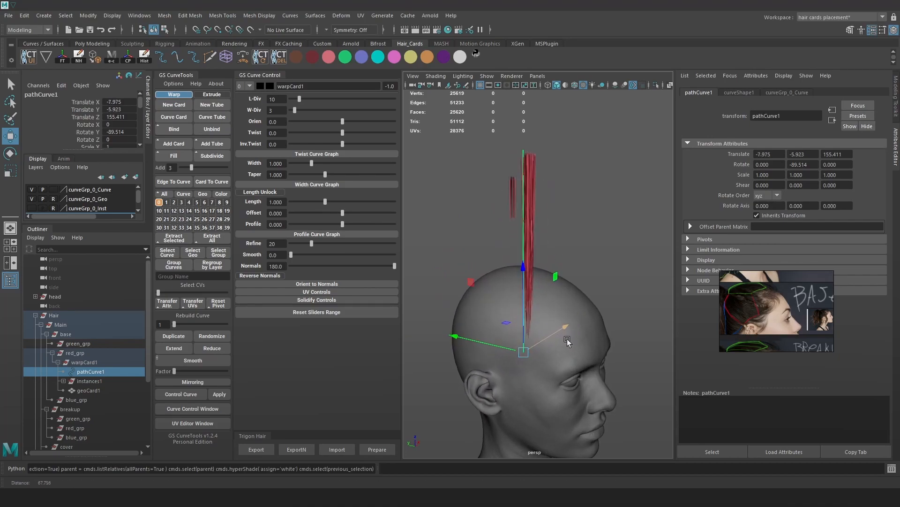
middle_click_drag(567, 341, 553, 310, "alt")
scroll(585, 286, "up", 3)
scroll(586, 287, "up", 1)
Set the card's Orien to 111 and rotate its path curve to slope toward the back of the head.
left_click_drag(343, 121, 375, 123)
left_click_drag(611, 255, 561, 226, "alt")
scroll(561, 225, "down", 4)
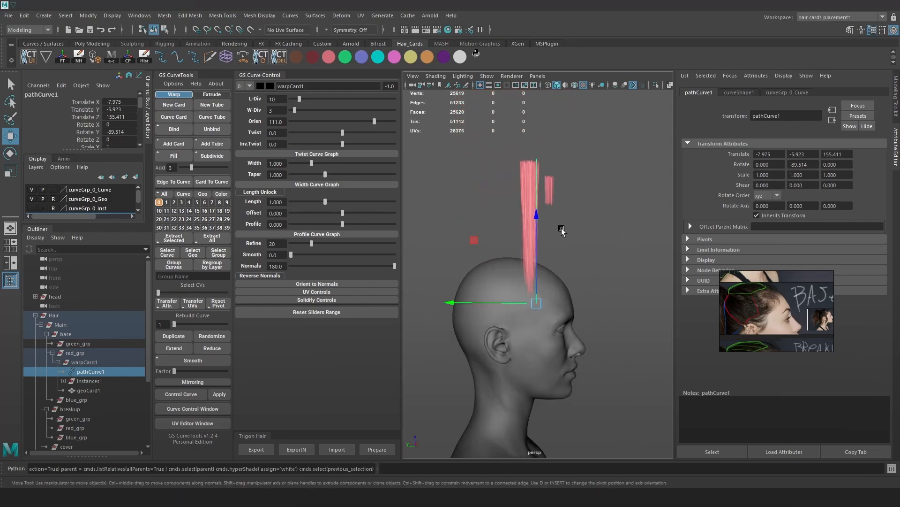
key("e")
left_click_drag(554, 257, 499, 227)
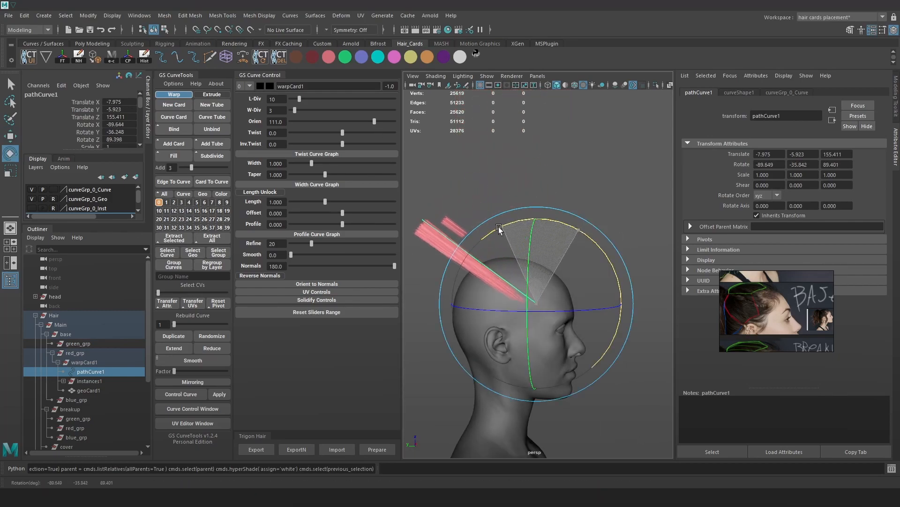
Scale the path curve uniformly to about 0.643, refine its tilt and move it to about Y -5.247, Z 153.148.
scroll(554, 283, "up", 3)
key("r")
left_click_drag(533, 342, 406, 331)
scroll(566, 273, "down", 4)
scroll(565, 273, "up", 3)
mouse_move(559, 291)
left_mouse_down()
mouse_move(552, 275)
mouse_move(545, 292)
left_mouse_up()
key("w")
scroll(545, 292, "up", 3)
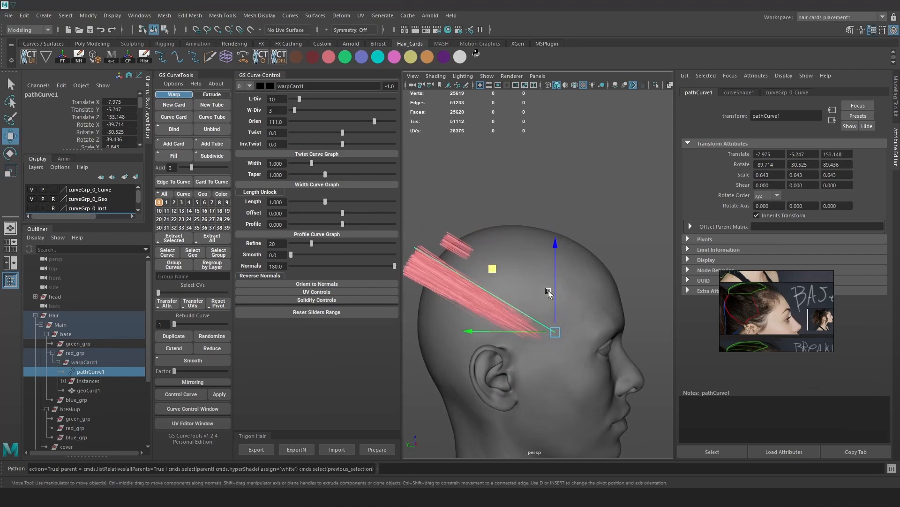
Open the GS CurveTools UV Editor for the hair card and assign the stretched-texture material to the card.
left_click(187, 424)
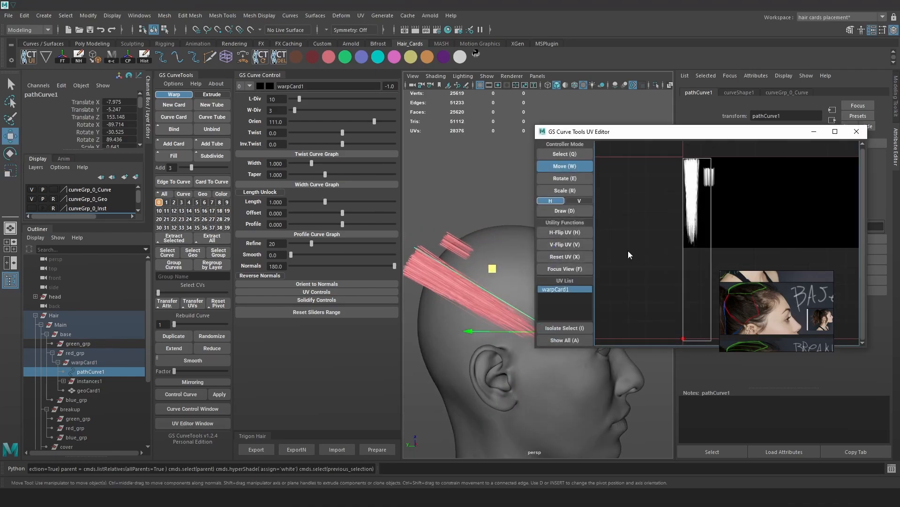
left_click(476, 55)
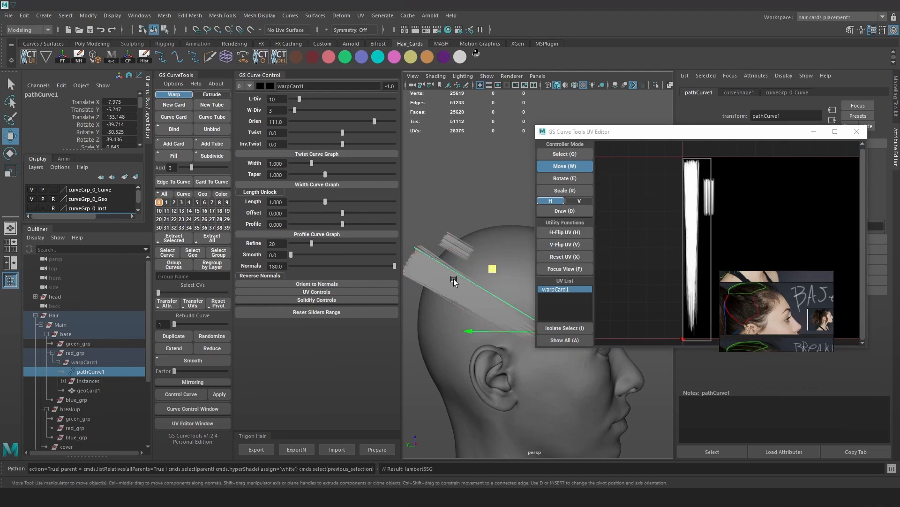
left_click(476, 185)
left_click(449, 270)
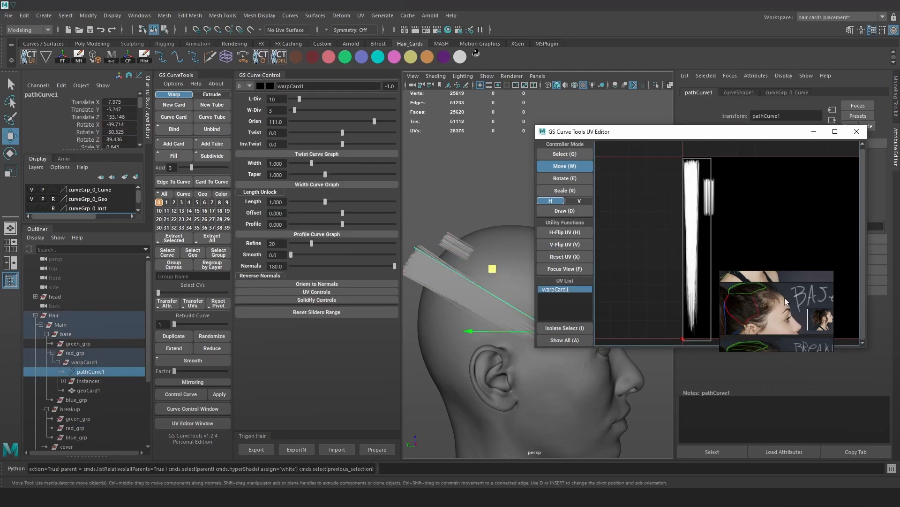
Rotate the card's UV shell by about 180 degrees and realign it over the long strand texture.
left_click_drag(698, 236, 695, 235)
key("e")
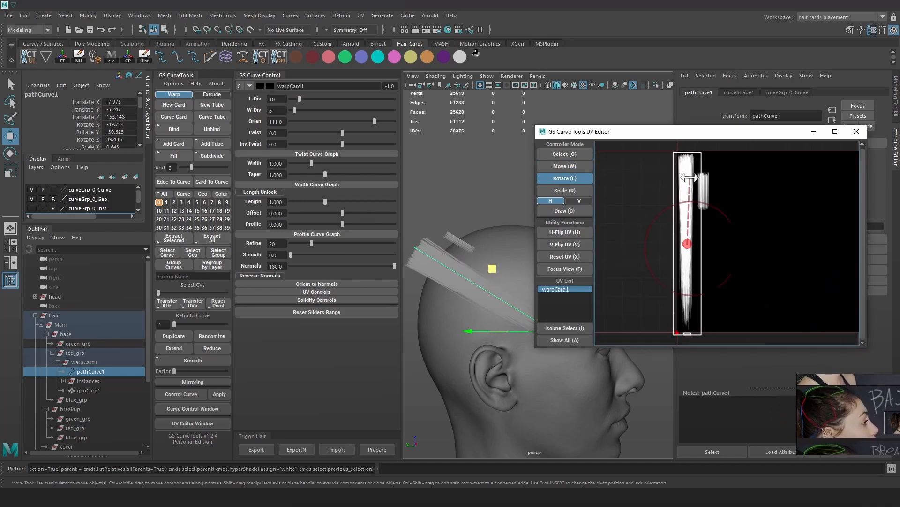
left_click_drag(688, 177, 686, 281)
key("w")
left_click_drag(693, 244, 692, 240)
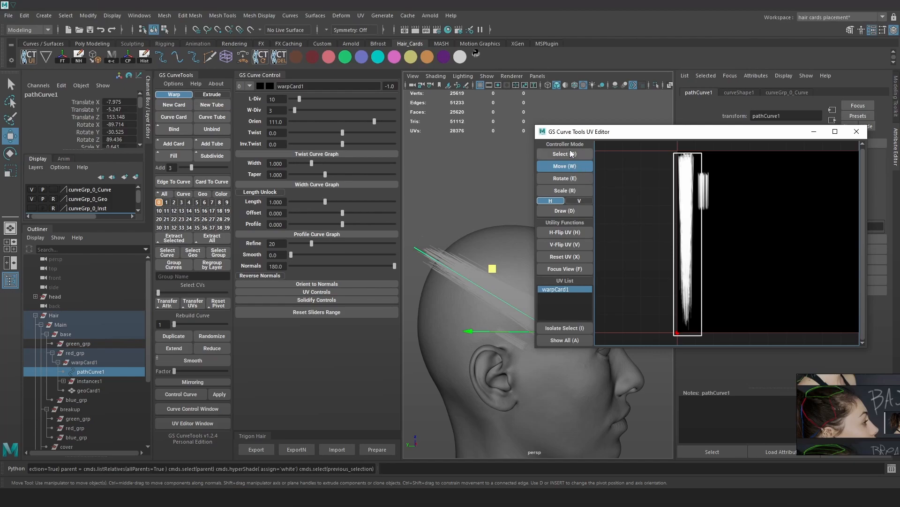
scroll(689, 157, "up", 3)
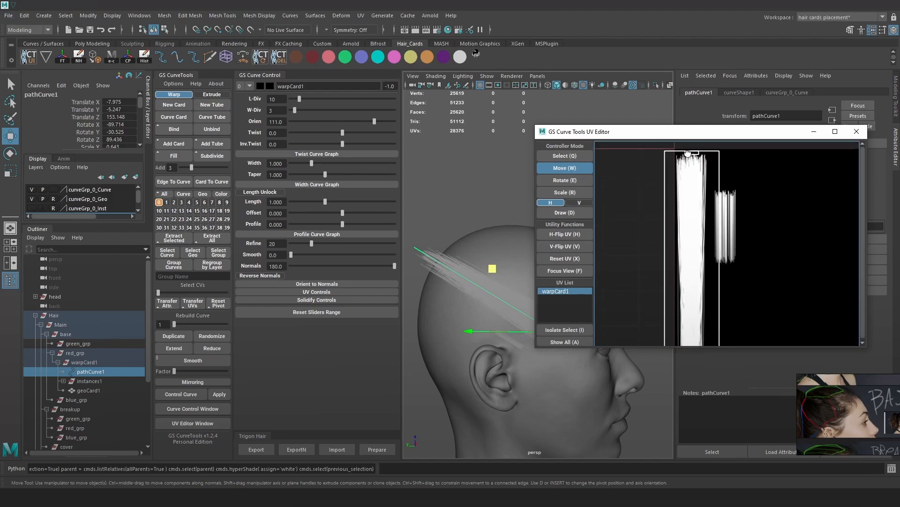
left_click_drag(450, 220, 502, 300, "alt")
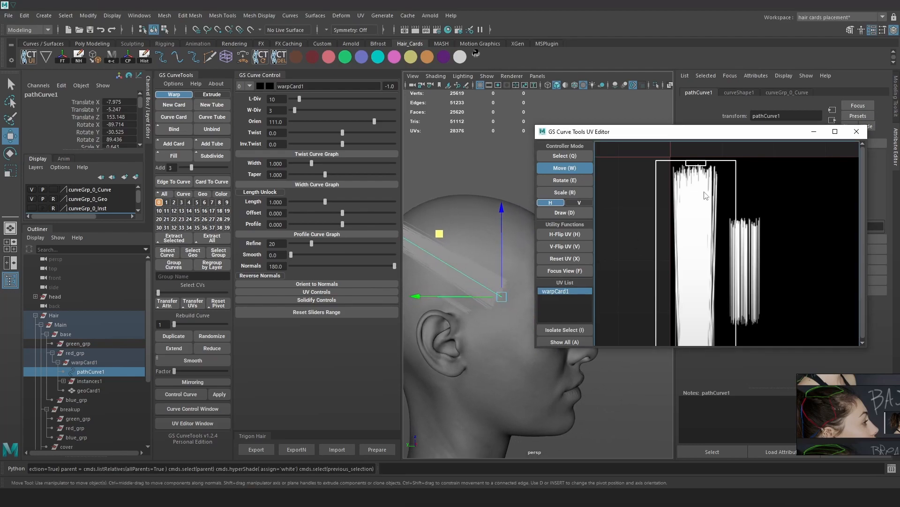
Scale the UV shell vertically to fit the height of the long hair strand.
scroll(706, 194, "down", 2)
scroll(721, 246, "down", 2)
key("r")
key("r")
left_click_drag(699, 188, 698, 192)
key("r")
key("r")
key("r")
key("r")
key("r")
key("r")
left_click(551, 200)
key("r")
mouse_move(696, 185)
left_mouse_down()
mouse_move(696, 164)
mouse_move(696, 176)
left_mouse_up()
key("f")
key("w")
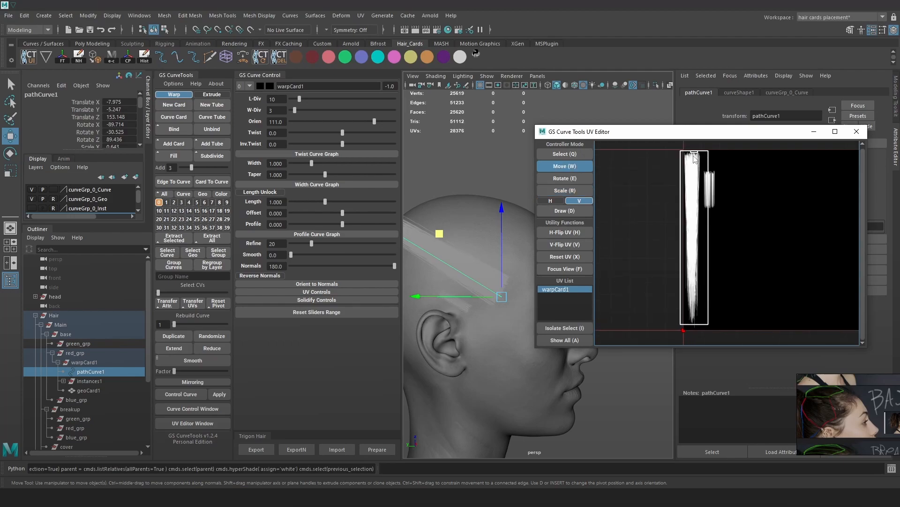
Narrow the UV shell horizontally and shift it to enclose only the long strand, excluding the short one.
scroll(695, 186, "up", 4)
key("r")
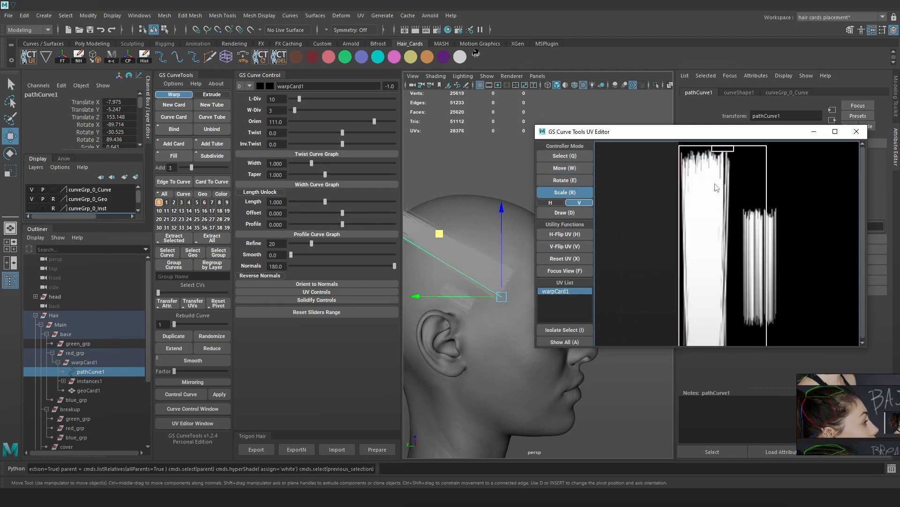
key("r")
left_click_drag(723, 228, 737, 227)
key("w")
left_click_drag(738, 226, 730, 228)
key("r")
key("w")
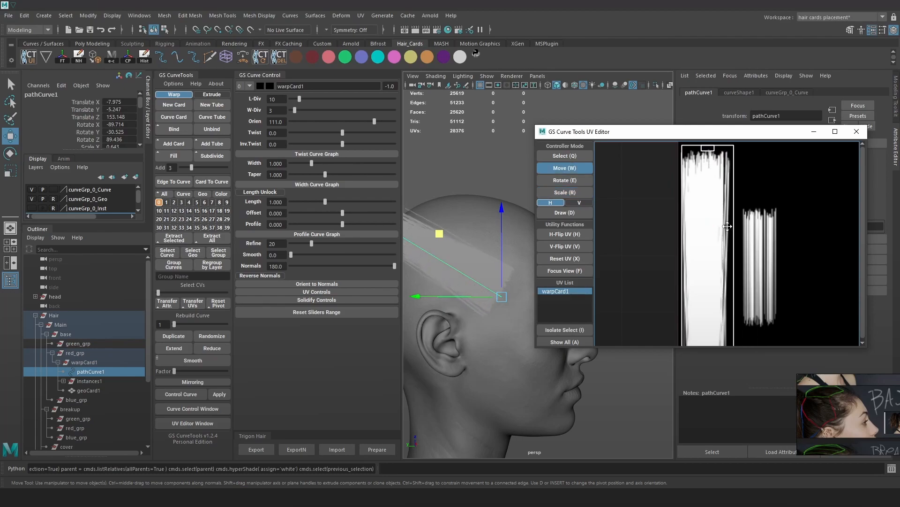
scroll(712, 188, "up", 3)
left_click_drag(708, 184, 709, 186)
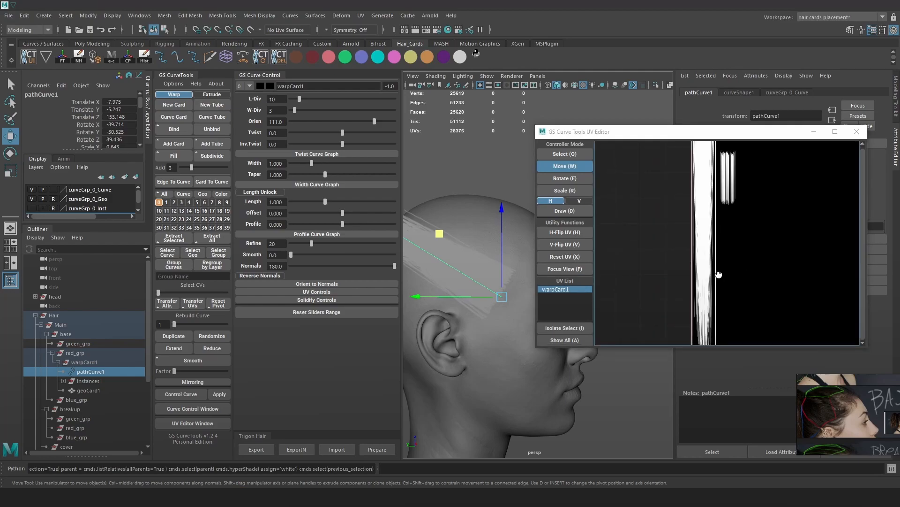
Stretch the UV shell vertically to cover the strand's tapered tips, check its ends and close the UV editor.
middle_click_drag(719, 275, 718, 223)
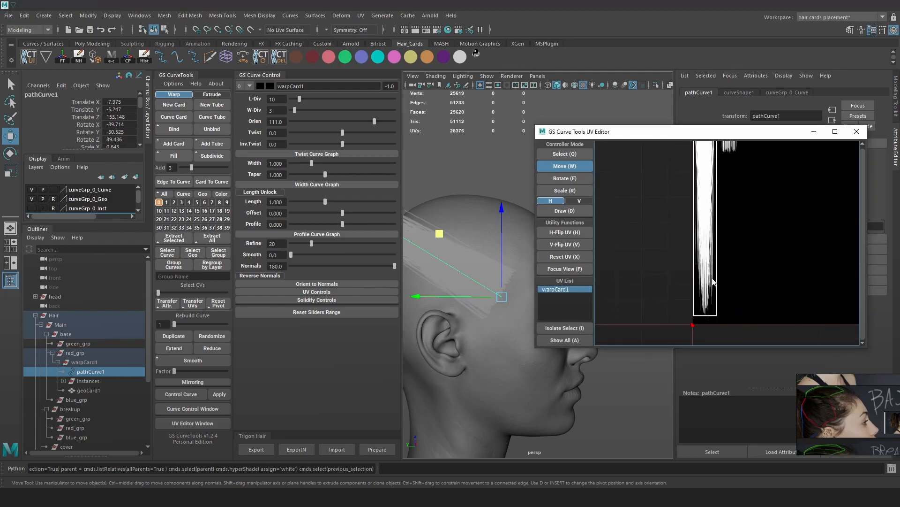
scroll(709, 283, "up", 2)
key("r")
left_click(707, 282)
key("r")
left_click_drag(706, 304, 706, 314)
scroll(498, 224, "down", 5)
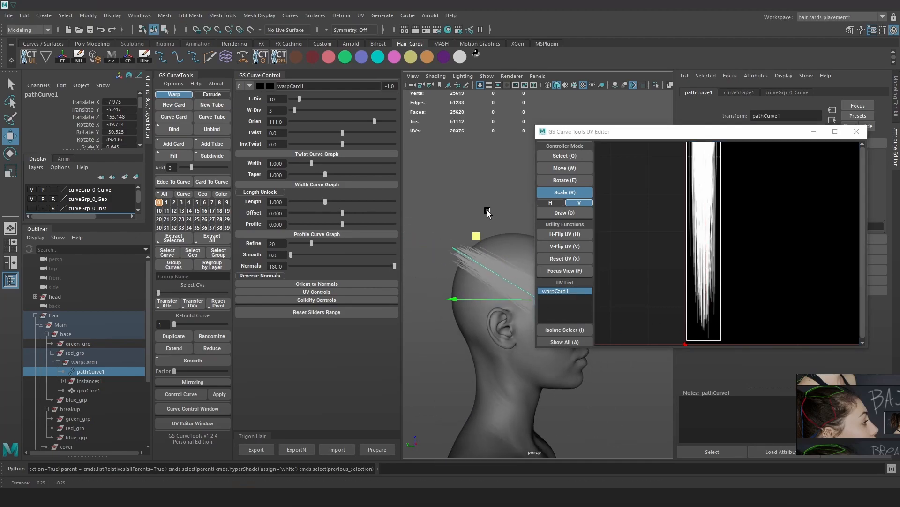
scroll(722, 229, "down", 3)
middle_click_drag(718, 186, 704, 276)
middle_click_drag(745, 169, 745, 199)
scroll(694, 180, "up", 4)
scroll(694, 178, "up", 3)
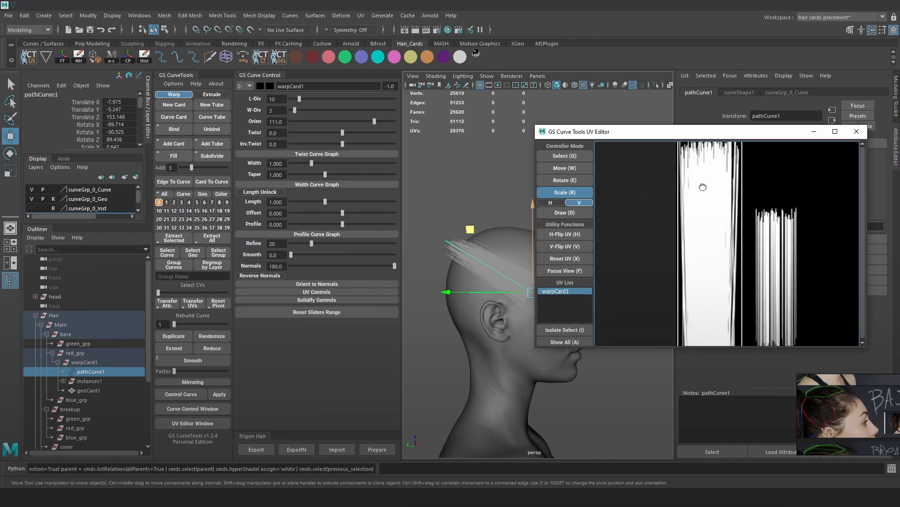
left_click(857, 132)
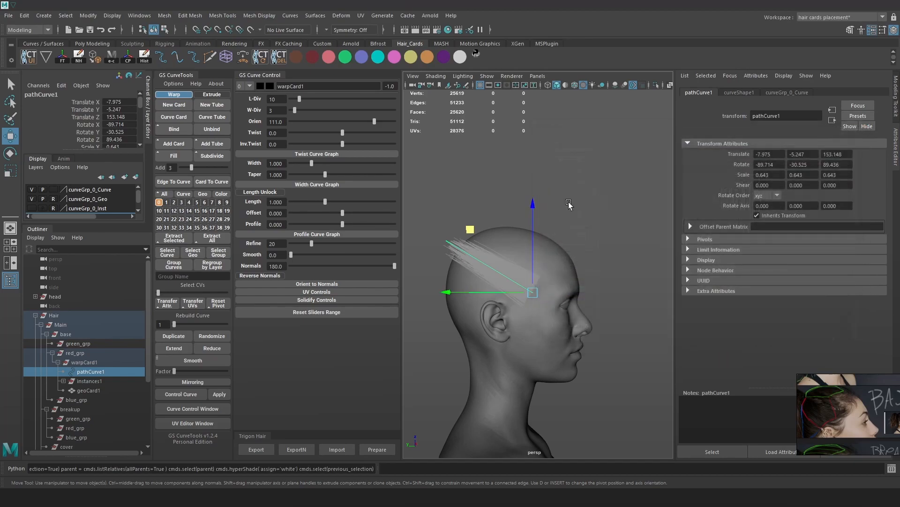
Assign the light red material to the hair card and set its Width to 0.572.
left_click(329, 57)
scroll(583, 209, "up", 3)
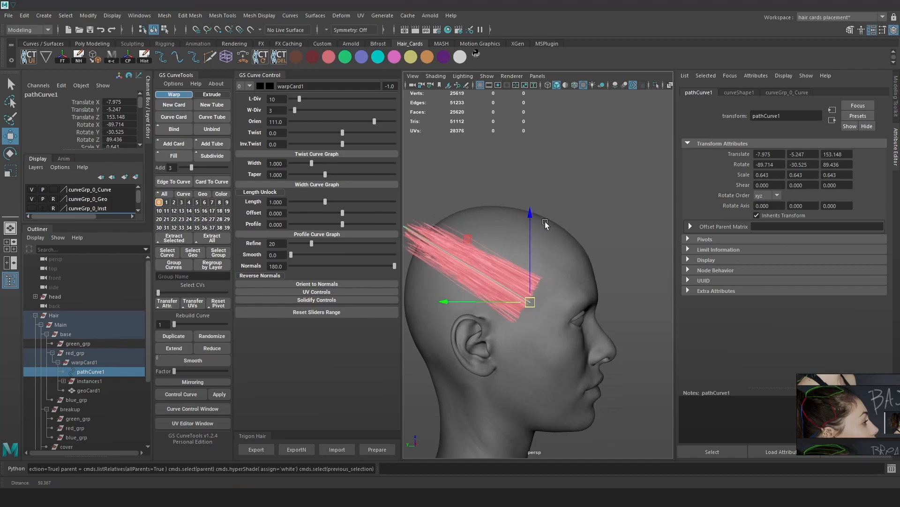
scroll(528, 217, "up", 1)
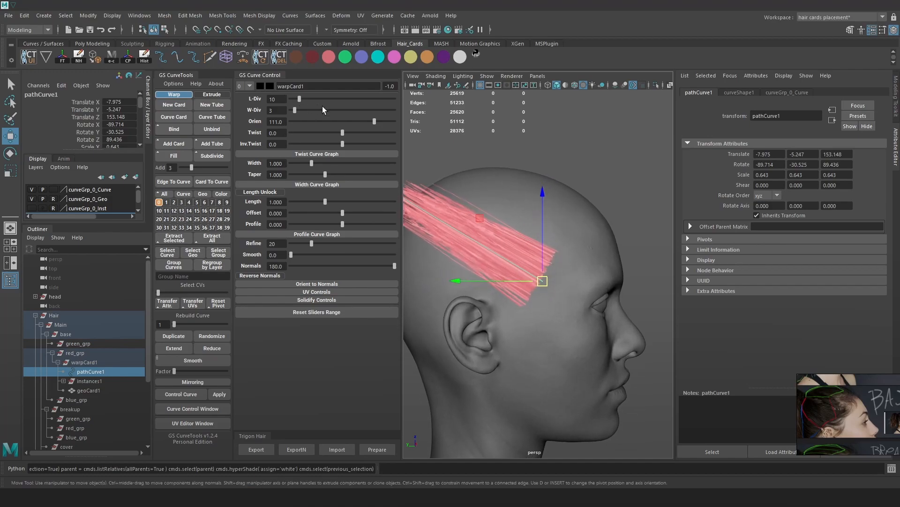
left_click_drag(311, 164, 302, 164)
Try to bend the card around the head by moving control vertices in the middle of its path curve.
middle_click_drag(455, 184, 531, 170, "alt")
mouse_move(532, 170)
left_mouse_down("alt")
mouse_move(566, 164)
mouse_move(532, 176)
left_mouse_up("alt")
right_click_drag(621, 116, 567, 123)
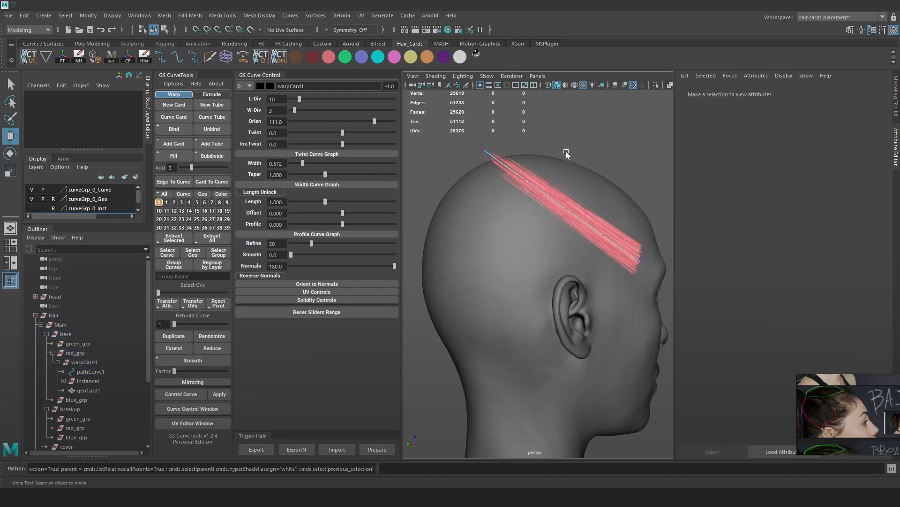
right_click_drag(539, 189, 595, 212, "alt")
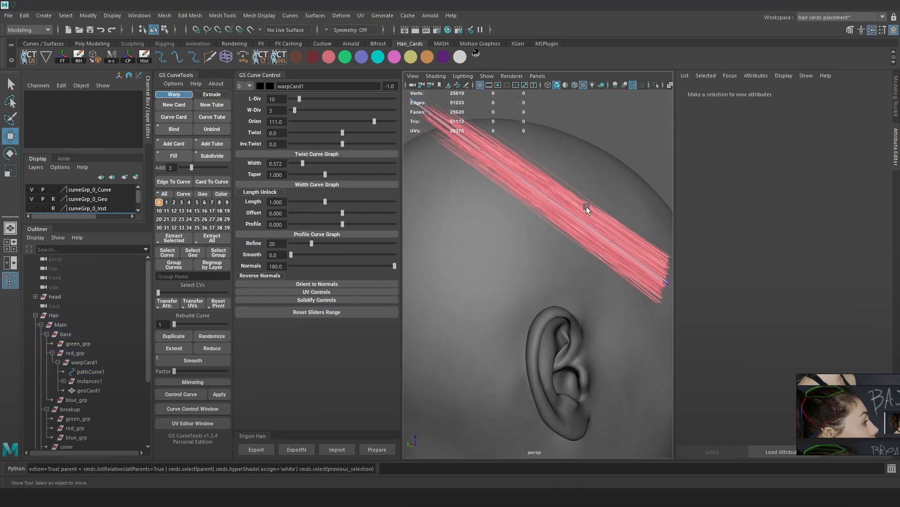
left_click_drag(538, 207, 538, 209)
middle_click_drag(564, 188, 564, 219, "alt")
right_click_drag(554, 221, 600, 204, "ctrl+shift")
left_click_drag(575, 223, 601, 228, "alt")
mouse_move(529, 234)
left_mouse_down()
mouse_move(569, 212)
mouse_move(624, 203)
mouse_move(629, 189)
mouse_move(491, 241)
mouse_move(570, 210)
mouse_move(530, 230)
mouse_move(561, 206)
mouse_move(518, 221)
left_mouse_up()
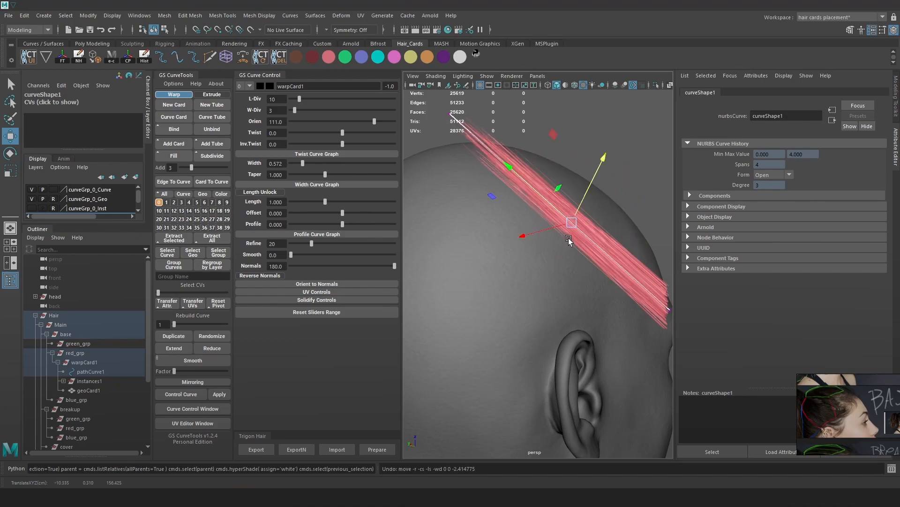
Rebuild the card's path curve with a value of 1 and move its control vertices to bend it around the head.
left_click_drag(177, 324, 186, 324)
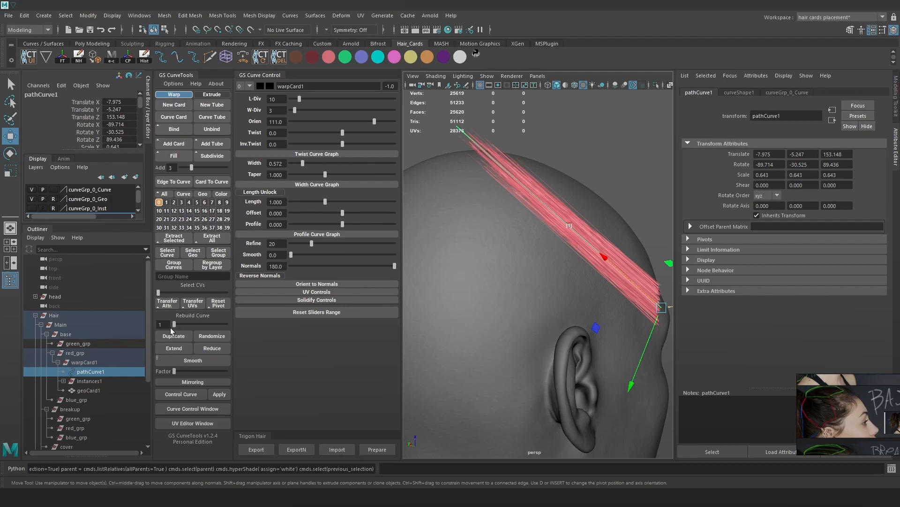
scroll(535, 207, "down", 3)
left_click_drag(535, 207, 582, 164, "alt")
right_click_drag(587, 158, 554, 154)
left_click_drag(516, 203, 548, 181, "alt")
left_click_drag(581, 154, 587, 287)
Enlarge the marked-up hair reference beside the head and hide the Attribute Editor to widen the viewport.
left_click_drag(798, 374, 767, 335)
right_click_drag(837, 376, 781, 324)
scroll(781, 357, "up", 5)
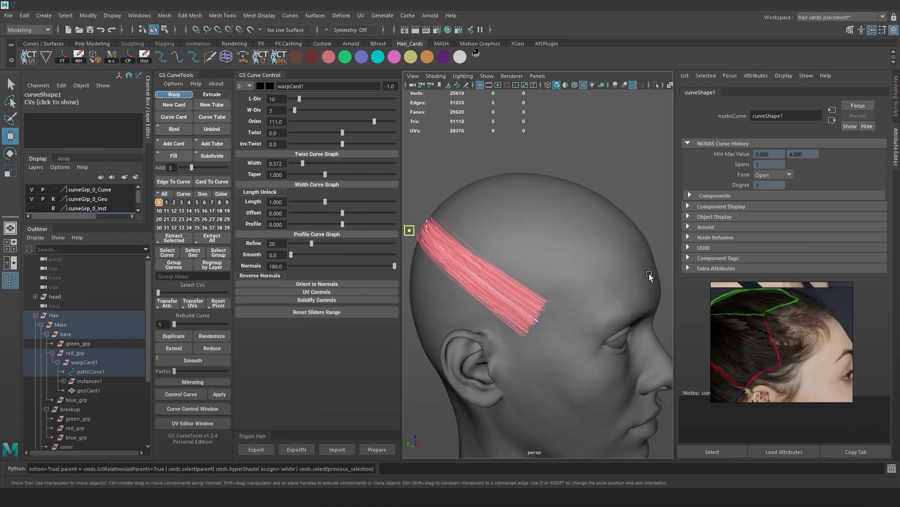
left_click_drag(651, 278, 638, 268, "alt")
left_click(895, 150)
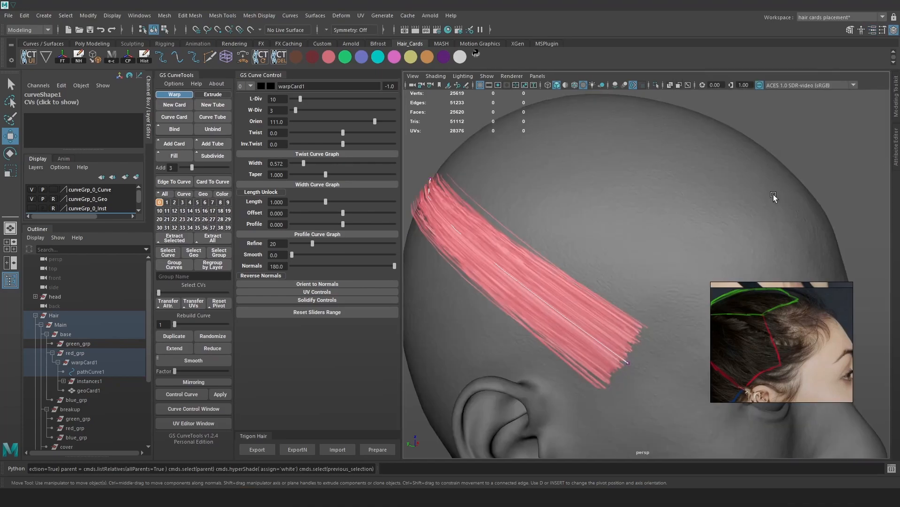
Reposition the card's end control vertices so its front end lies on the scalp above and ahead of the ear.
right_click_drag(650, 245, 599, 263, "alt")
left_click_drag(599, 263, 612, 253, "alt")
left_click(652, 287)
right_click_drag(683, 320, 650, 314, "alt")
left_click_drag(660, 304, 661, 269, "alt")
left_click_drag(615, 215, 585, 259)
left_click_drag(700, 217, 650, 280)
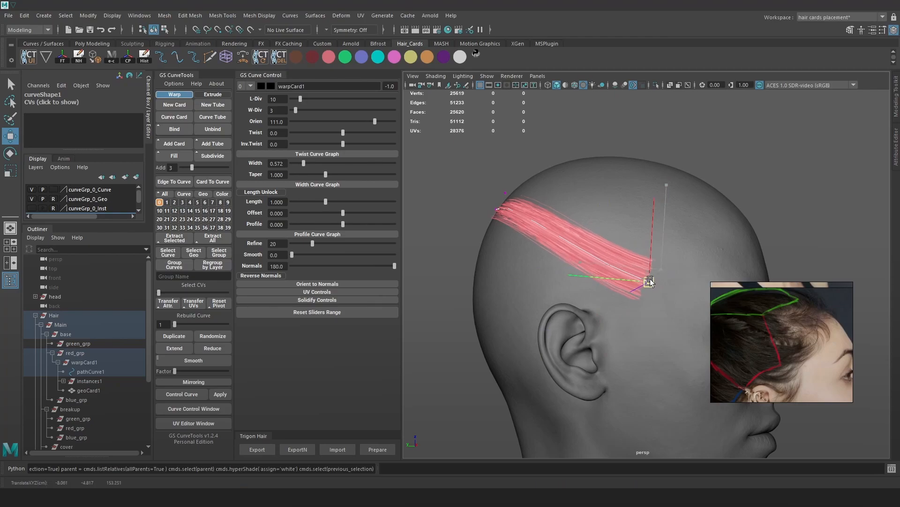
Move the control vertices in the middle of the card's path curve so the card follows the side of the head.
left_click(595, 246)
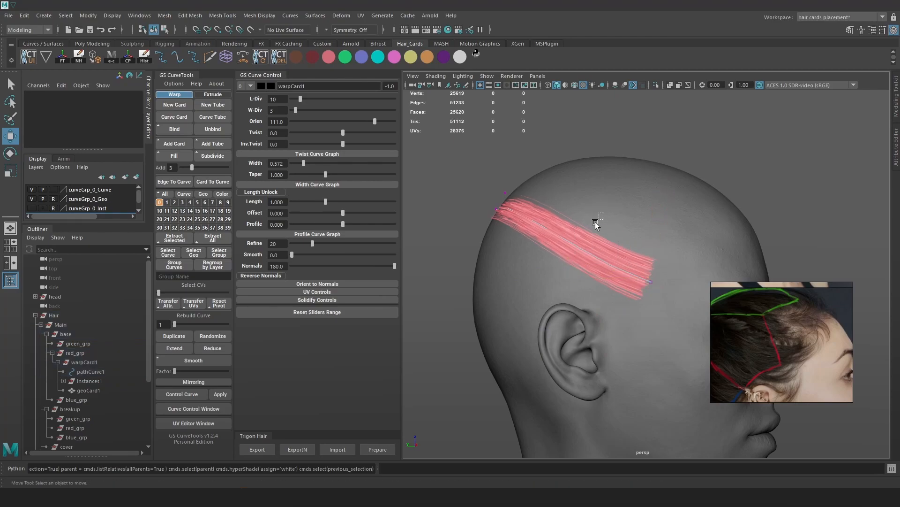
key("4")
left_click(586, 251)
key("5")
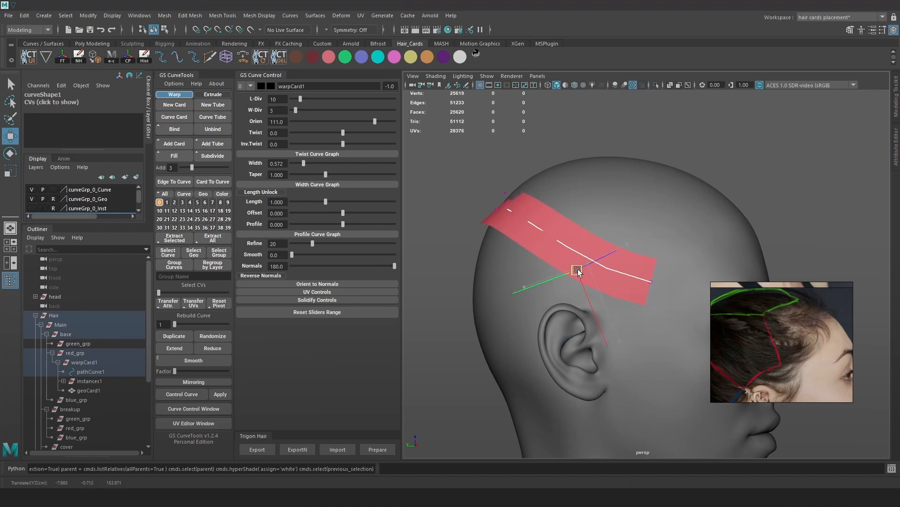
left_click_drag(638, 235, 612, 287, "alt")
left_click_drag(555, 315, 597, 272)
left_click_drag(525, 298, 557, 291)
Set the card's Orien to 95.4 and adjust the control vertex at its rear end on the back of the head.
left_click_drag(374, 123, 370, 121)
left_click_drag(539, 267, 549, 314, "alt")
left_click_drag(617, 283, 612, 223, "alt")
left_click_drag(539, 225, 589, 237)
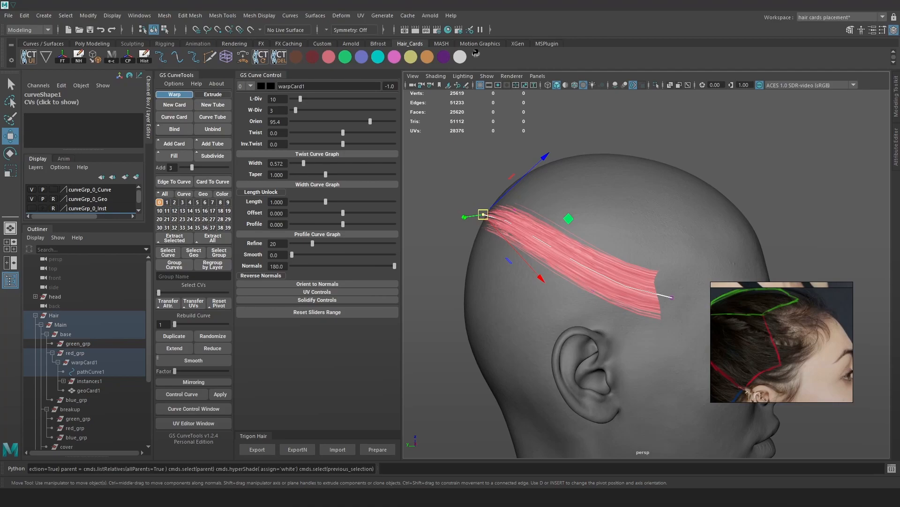
Find the side-view ponytail photo on the reference board and examine how the hair gathers at the ponytail base.
middle_click_drag(777, 297, 775, 355)
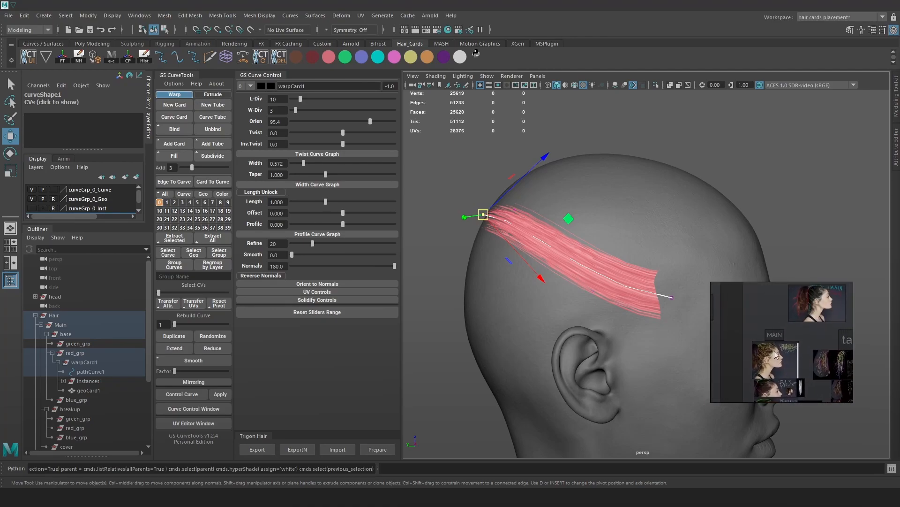
middle_click_drag(781, 287, 807, 346)
scroll(797, 303, "up", 5)
mouse_move(797, 296)
middle_mouse_down()
mouse_move(782, 341)
mouse_move(772, 319)
mouse_move(809, 308)
middle_mouse_up()
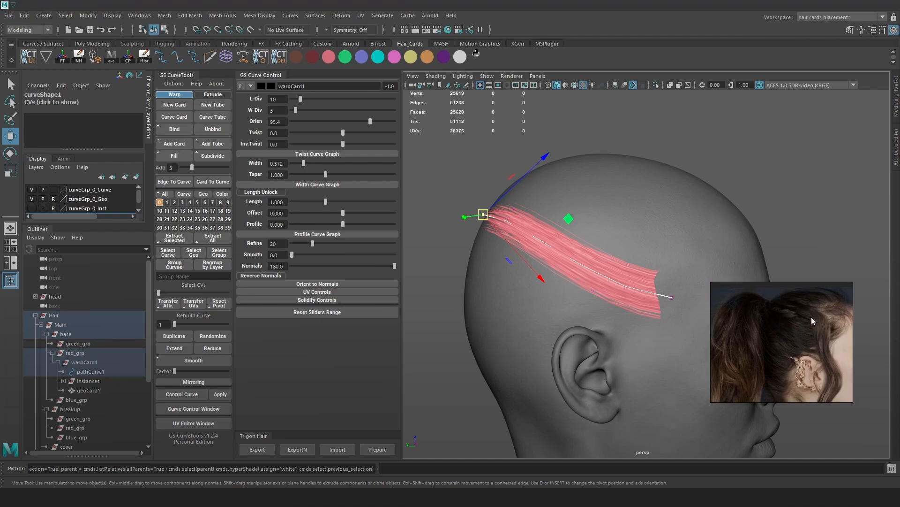
scroll(812, 319, "up", 4)
scroll(814, 327, "down", 3)
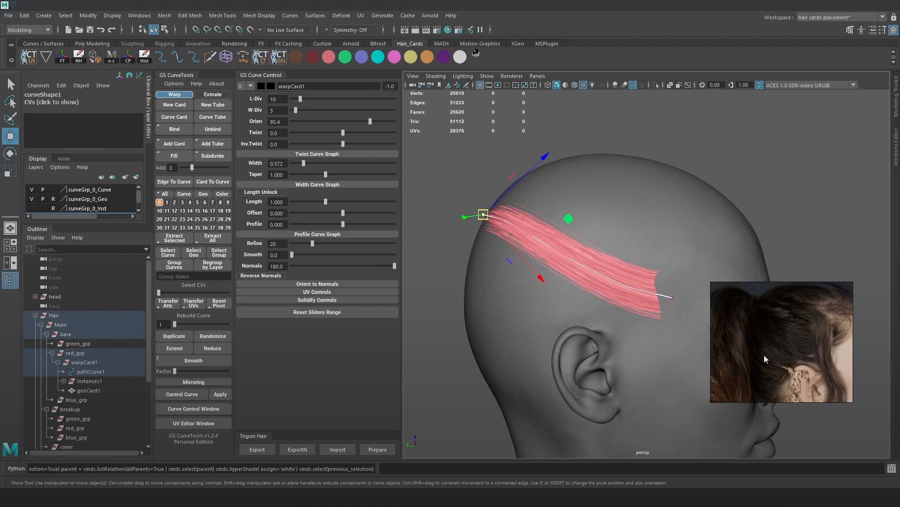
Create a polygon sphere and raise it along Z to the height of the head.
left_click_drag(501, 253, 606, 263, "alt")
left_click(734, 168)
key("space")
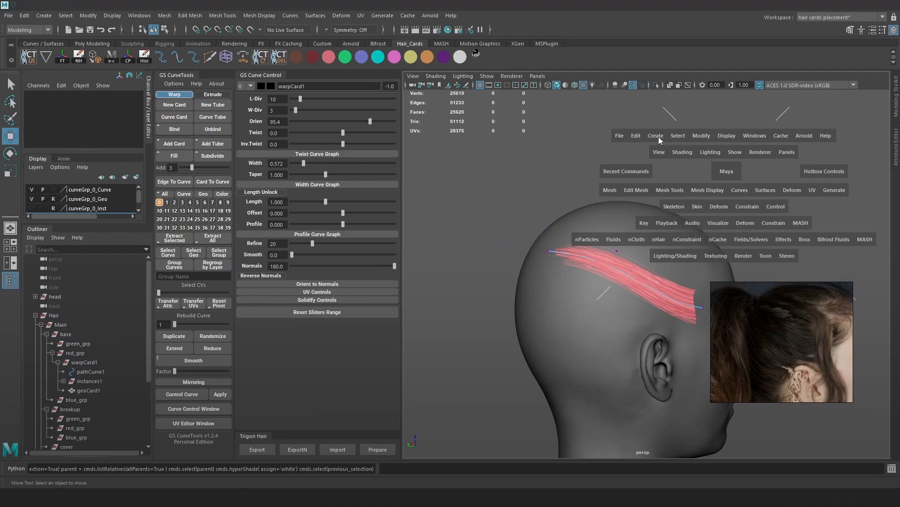
left_click(656, 136)
mouse_move(703, 171)
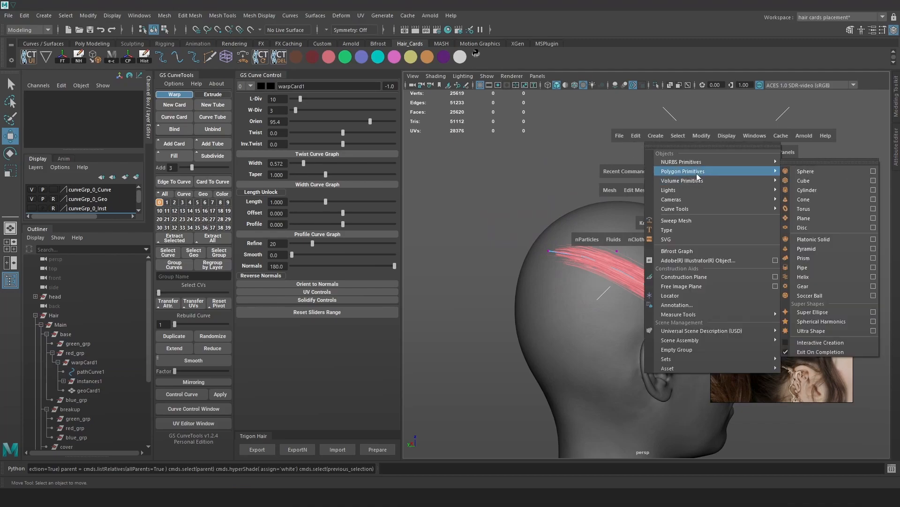
left_click(814, 174)
scroll(533, 233, "down", 5)
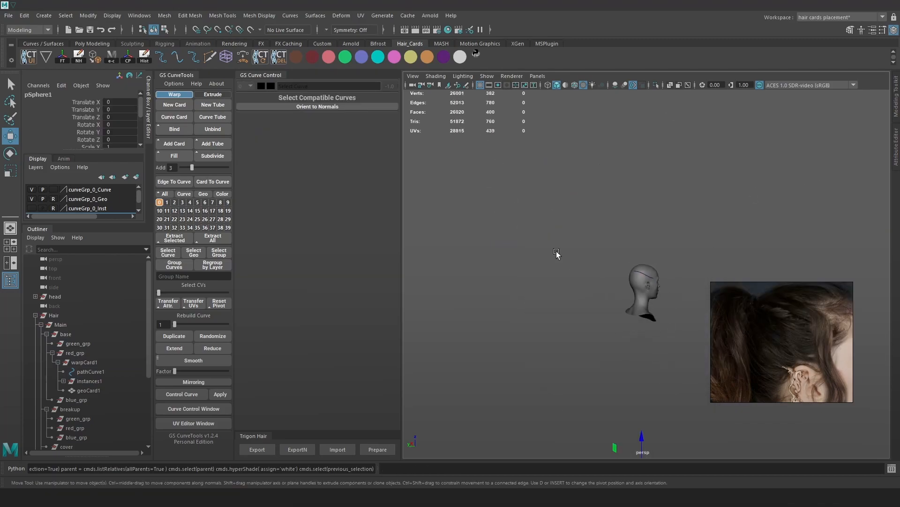
left_click_drag(639, 436, 649, 212)
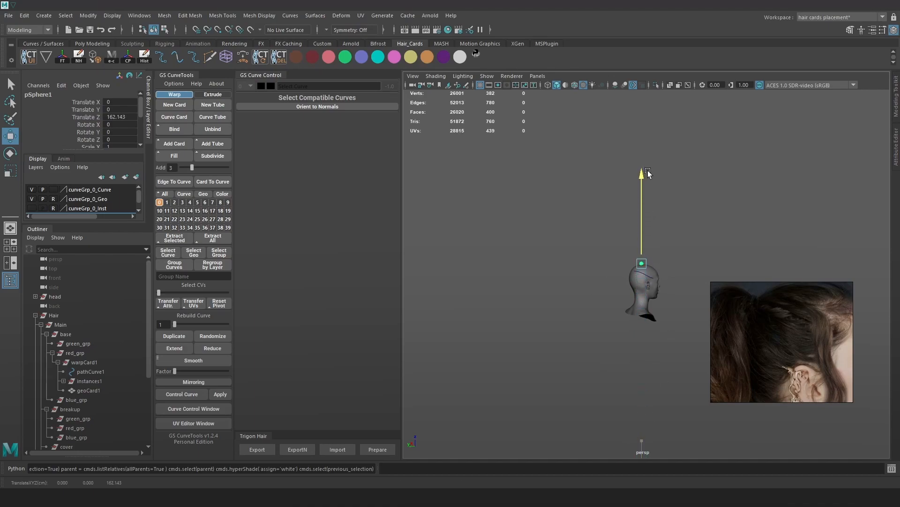
left_click_drag(648, 171, 648, 169)
Place the sphere at the back of the crown at Translate Y 6.142, Z 158.726, and rotate it 38.031 degrees about X.
right_click_drag(656, 191, 730, 263, "alt")
right_click_drag(618, 246, 664, 288, "alt")
left_click_drag(622, 193, 529, 336)
left_click_drag(652, 307, 566, 283, "alt")
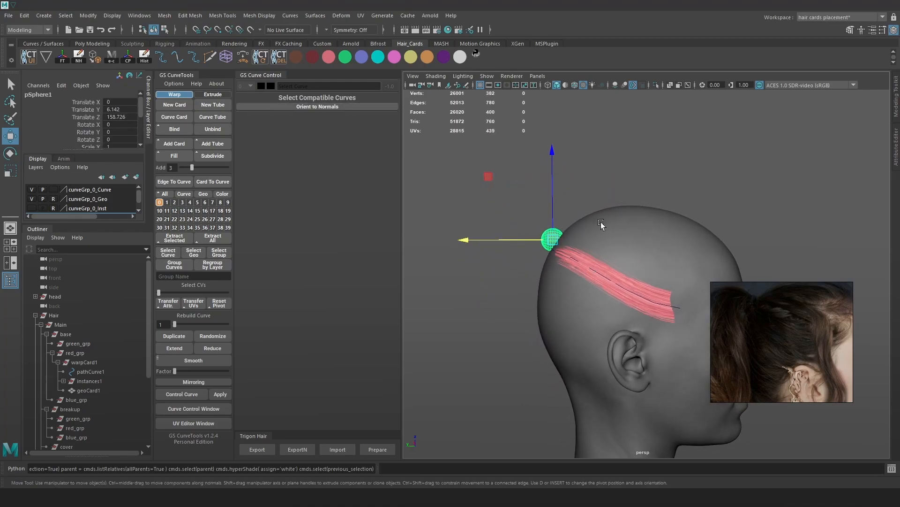
key("e")
left_click_drag(602, 187, 600, 222)
key("w")
key("space")
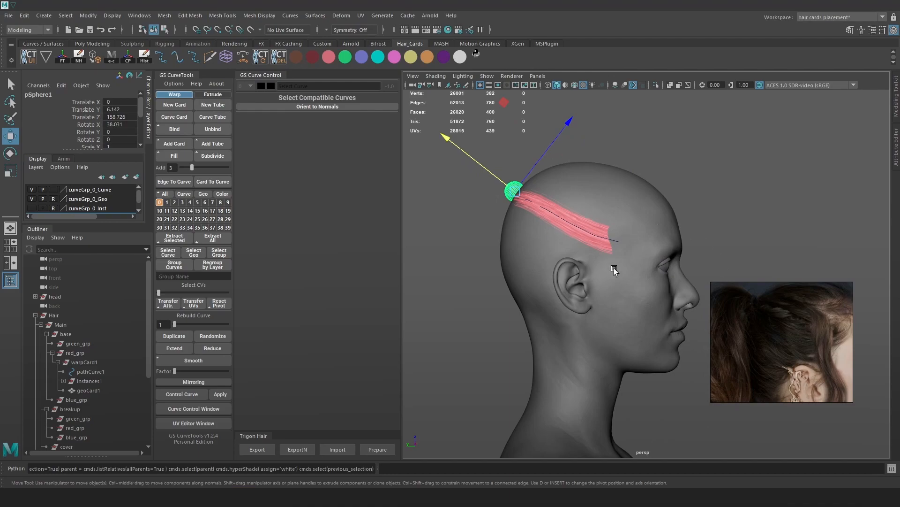
middle_click_drag(586, 189, 575, 199, "alt")
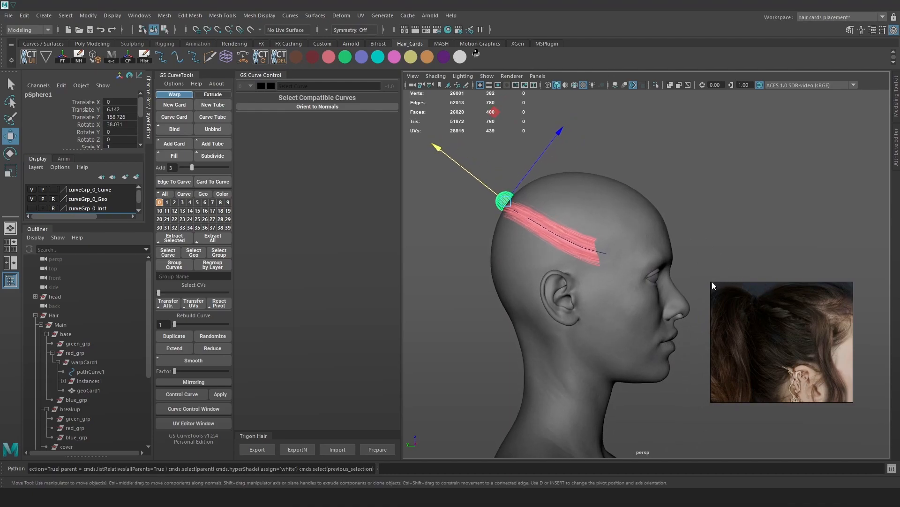
Move and enlarge the reference window beside the head and frame the full side-profile ponytail photo.
left_click_drag(716, 285, 786, 178)
left_click_drag(735, 280, 694, 324)
scroll(775, 244, "down", 3)
middle_click_drag(813, 239, 796, 242)
scroll(584, 238, "up", 1)
scroll(583, 238, "up", 1)
Switch to the left orthographic view and frame the head profile for comparison with the reference photo.
key("space")
left_click_drag(597, 199, 639, 202)
key("f")
scroll(618, 249, "down", 5)
scroll(618, 250, "down", 2)
key("space")
left_click_drag(618, 235, 575, 224)
key("f")
scroll(602, 245, "down", 7)
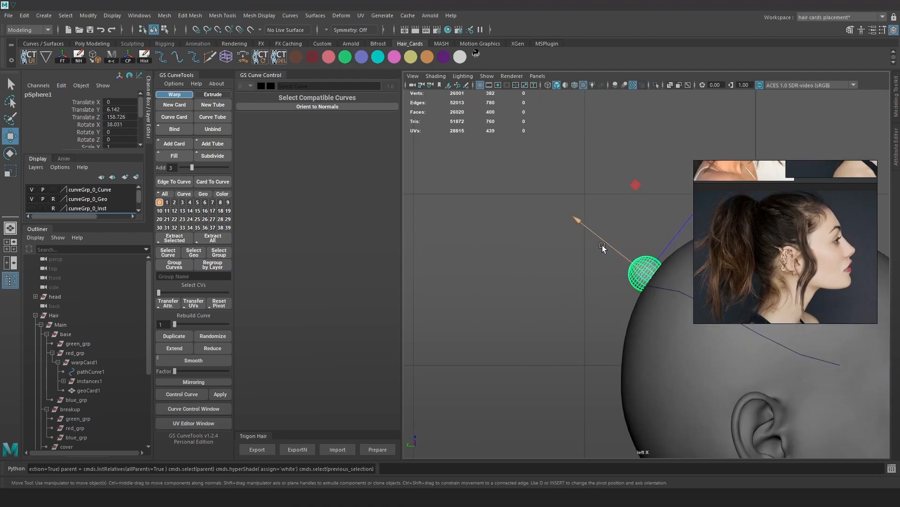
scroll(602, 245, "down", 2)
middle_click_drag(690, 307, 523, 169, "alt")
scroll(595, 254, "down", 1)
middle_click_drag(641, 318, 605, 269, "alt")
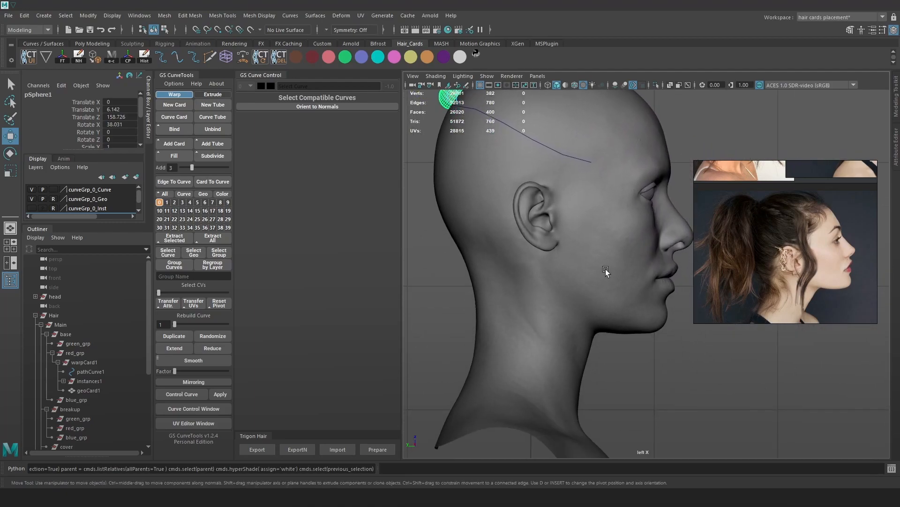
scroll(604, 268, "down", 1)
Match the reference framing to the head and nudge the sphere to Translate Y 5.886, Z 158.982, returning to the perspective view.
scroll(820, 267, "up", 4)
middle_click_drag(822, 267, 781, 268)
scroll(800, 285, "down", 2)
middle_click_drag(574, 257, 620, 283, "alt")
scroll(550, 232, "down", 2)
scroll(550, 231, "down", 1)
scroll(592, 271, "down", 2)
scroll(590, 268, "down", 1)
scroll(611, 276, "down", 1)
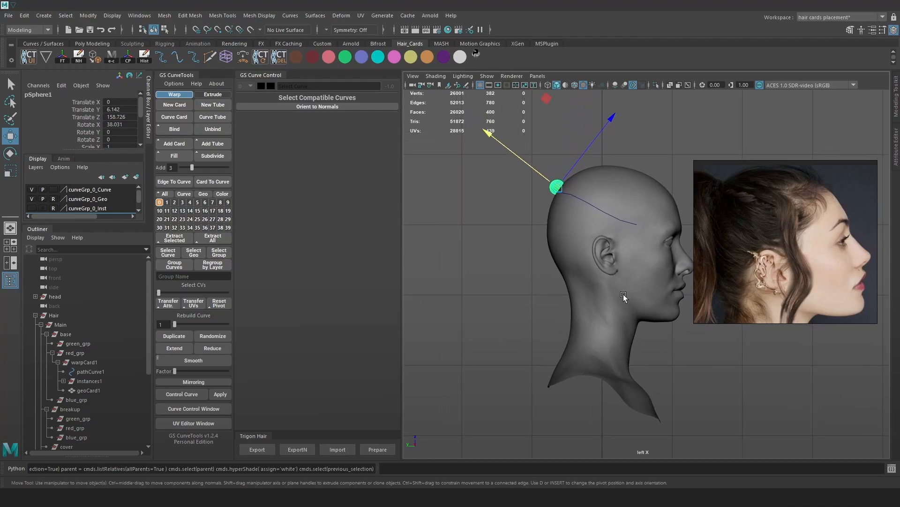
left_click_drag(545, 105, 547, 105)
key("space")
left_click_drag(594, 200, 593, 205)
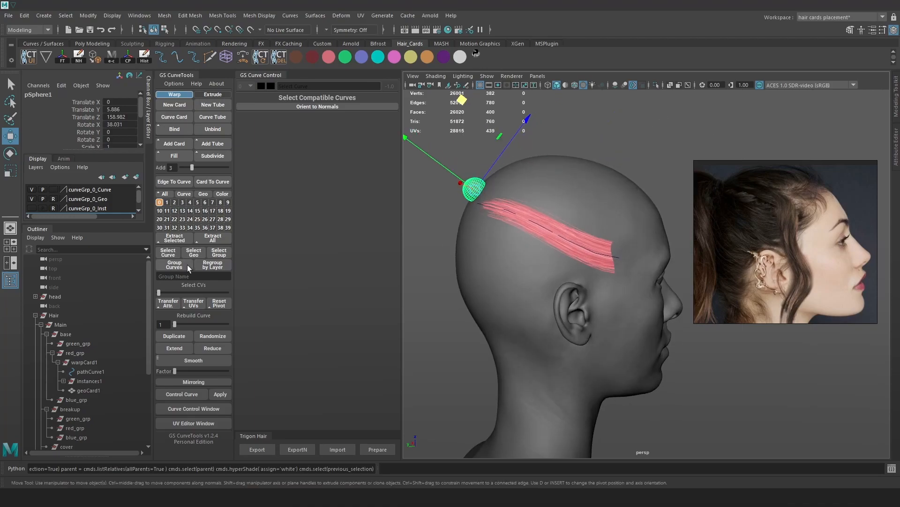
Rename the sphere to hair_guide_tail.
scroll(93, 345, "down", 4)
double_click(74, 407)
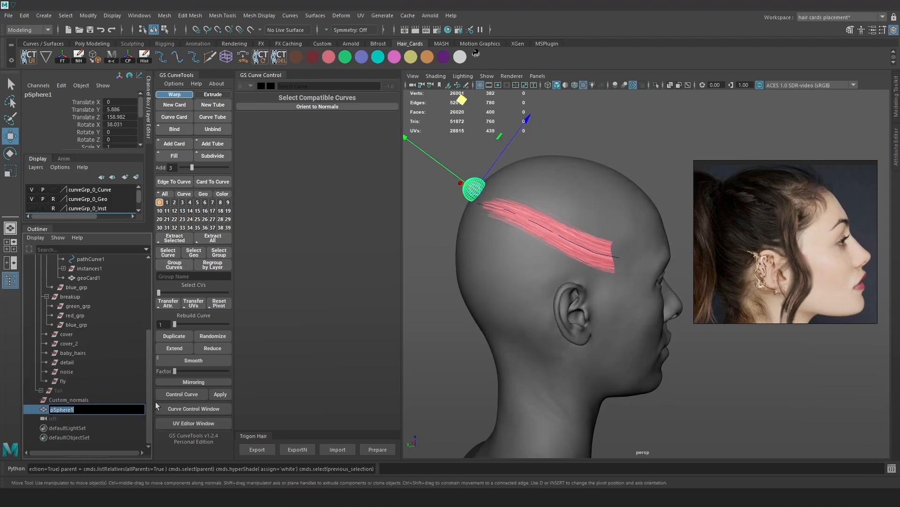
type("hair_guide_tail")
key("Return")
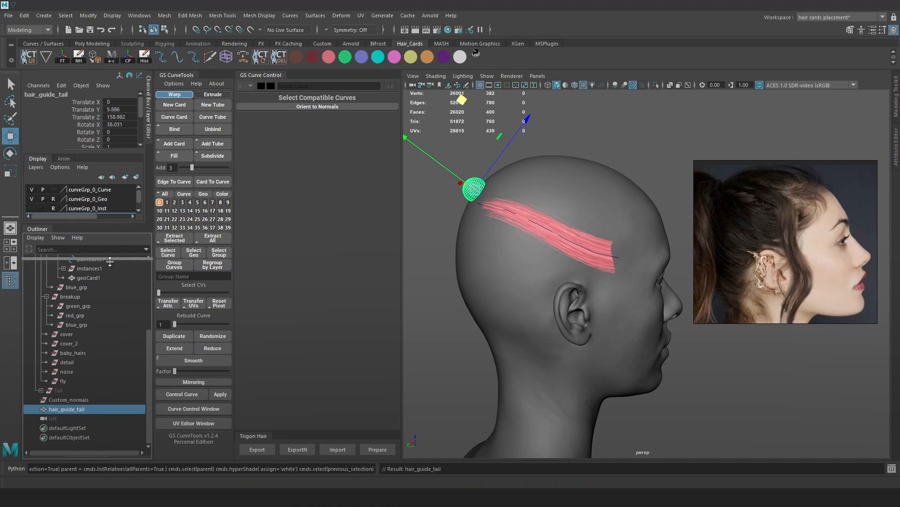
Make more room for the display layer list and create a new layer from the selected guide sphere.
left_click_drag(107, 254, 121, 272)
left_click(35, 252)
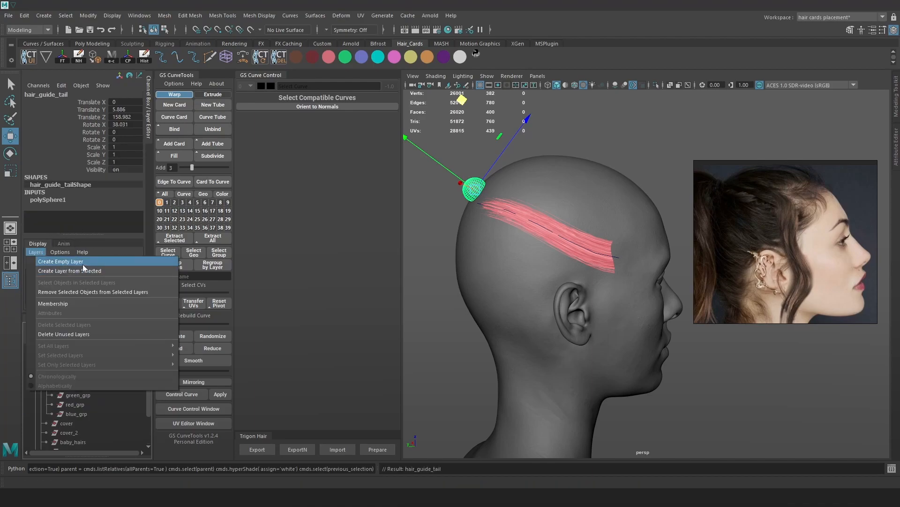
left_click_drag(104, 235, 101, 195)
left_click(35, 212)
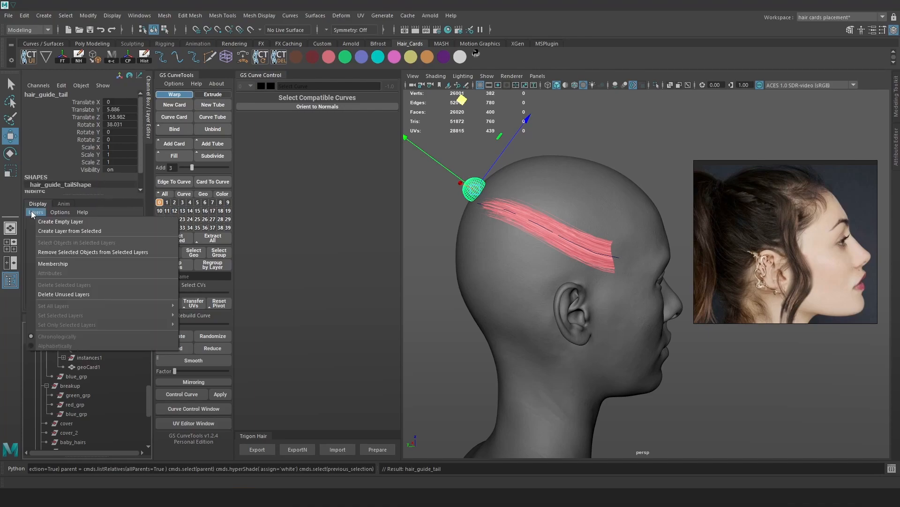
left_click(81, 230)
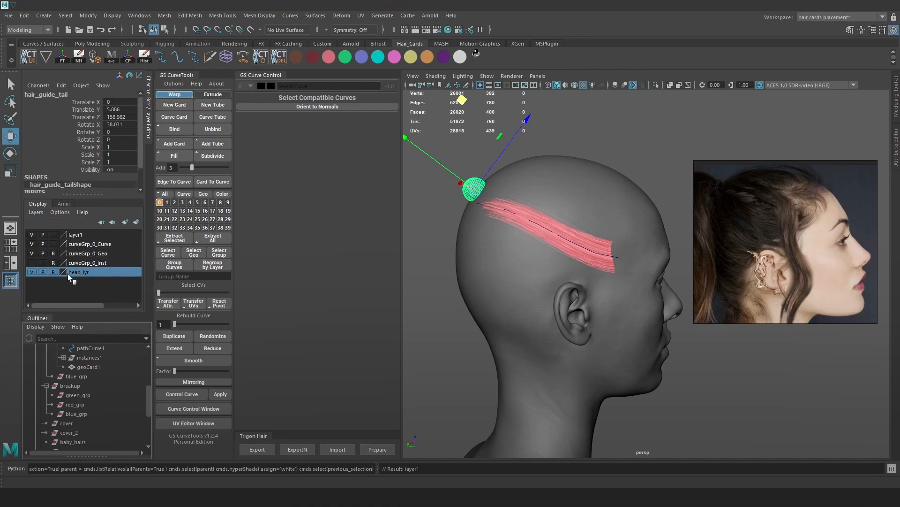
Name the new layer hair_guide_tail_lyr, set it to reference mode, and test selecting the sphere and the hair card.
double_click(77, 233)
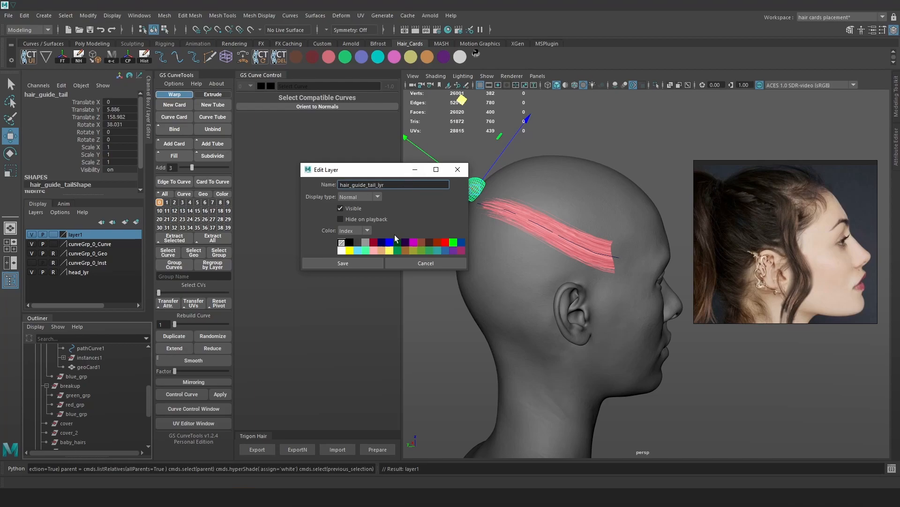
left_click(363, 263)
left_click(52, 234)
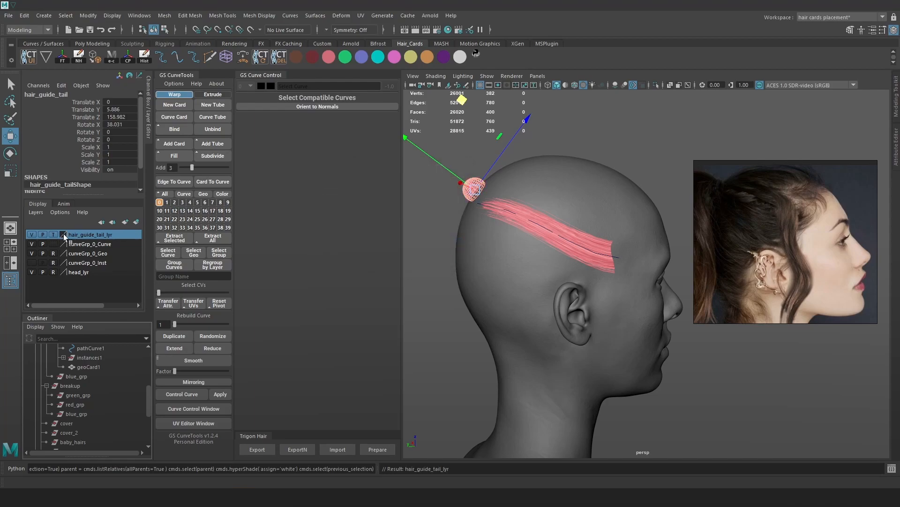
left_click(53, 235)
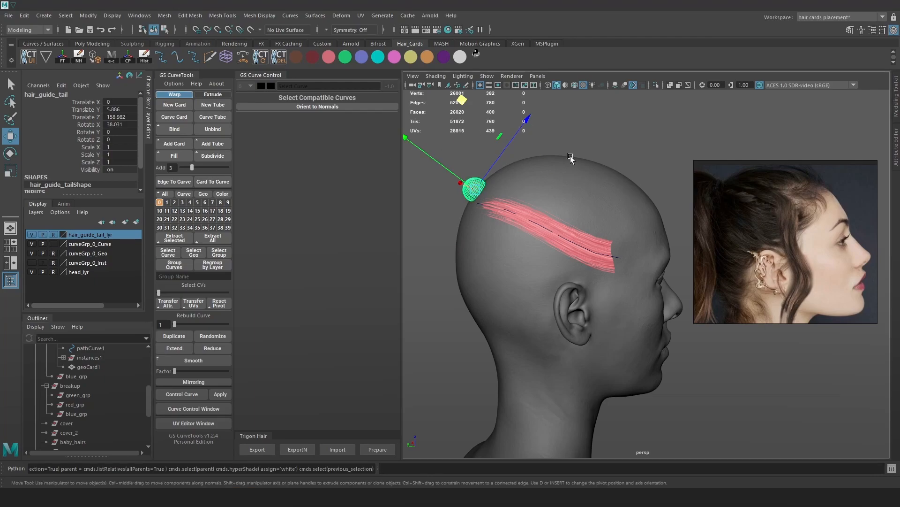
left_click(463, 186)
left_click_drag(551, 191, 503, 211, "alt")
left_click(502, 211)
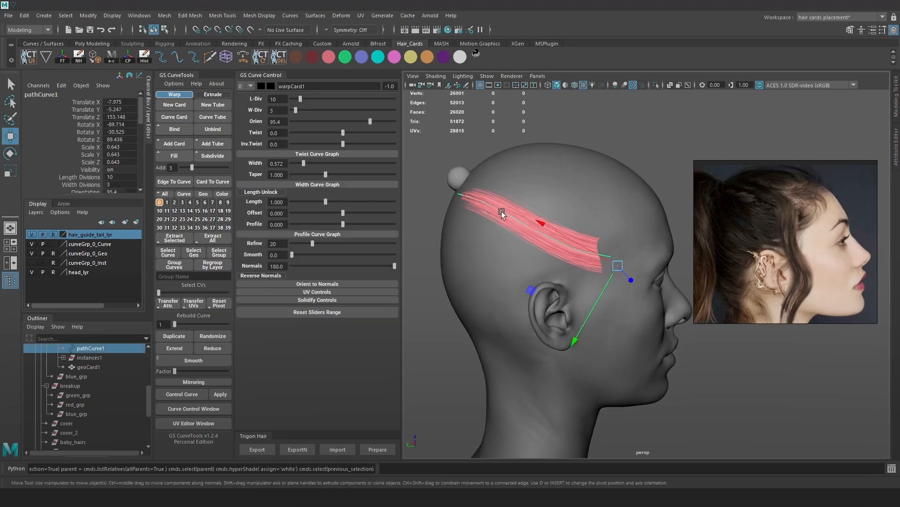
left_click(465, 185)
left_click(480, 202)
Take head_lyr out of reference mode, try selecting the head and card together, and return the layer to reference mode.
left_click(53, 272)
left_click(550, 188)
left_click(523, 224)
left_click(513, 234)
left_click(593, 193)
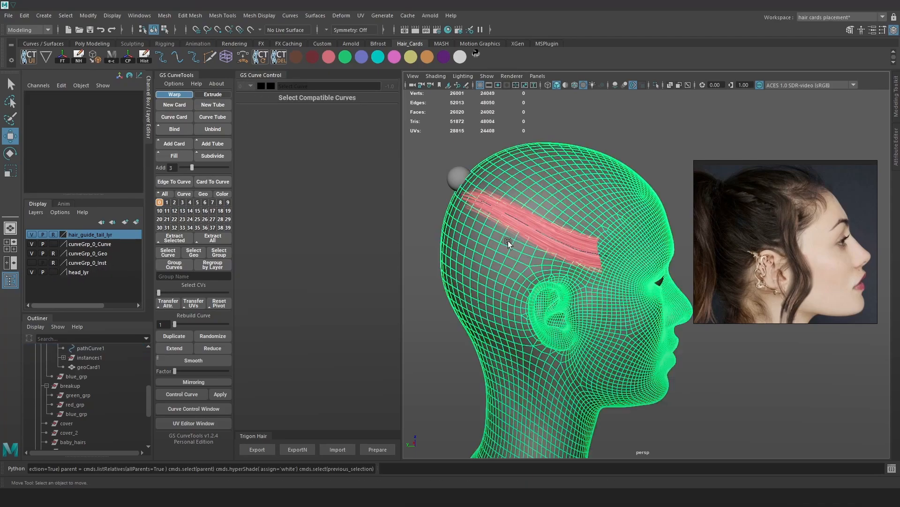
left_click(492, 149)
left_click(508, 192)
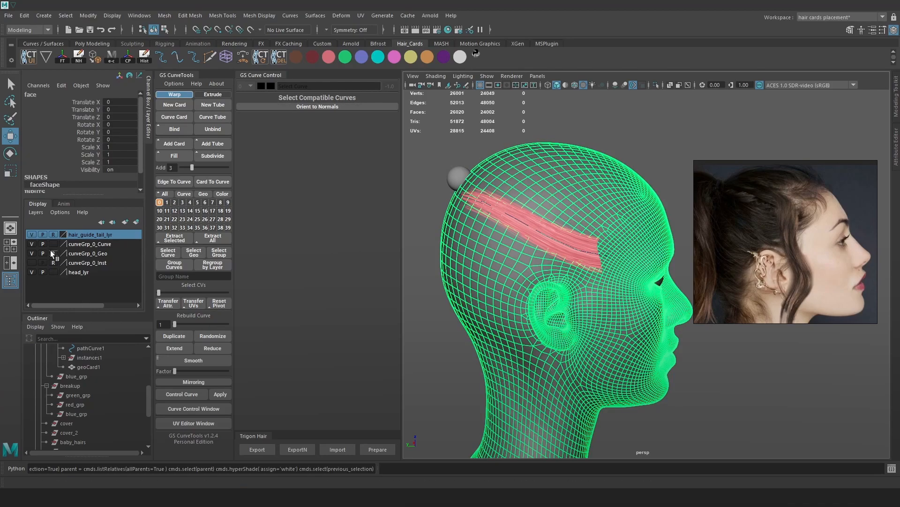
left_click(53, 272)
left_click(53, 272)
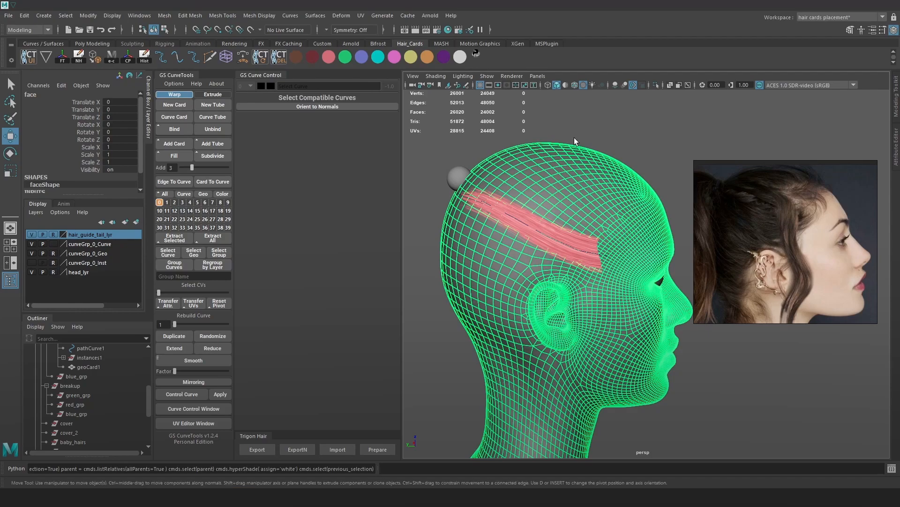
Select the hair card and move control vertices of its path curve to fit the back of the head.
left_click(506, 216)
left_click(508, 213)
middle_click_drag(454, 196, 506, 225, "alt")
left_click_drag(506, 225, 529, 236, "alt")
right_click_drag(513, 169, 503, 168)
left_click_drag(502, 168, 578, 299, "alt")
left_click_drag(622, 297, 535, 314, "alt")
left_click_drag(537, 243, 532, 241)
Adjust the card's rear control vertices so the strand curves around the head up to the guide sphere.
key("4")
key("6")
mouse_move(554, 263)
left_mouse_down()
mouse_move(519, 297)
mouse_move(535, 291)
mouse_move(483, 291)
left_mouse_up()
left_click_drag(512, 263, 513, 249)
left_click_drag(572, 273, 495, 174, "alt")
scroll(557, 226, "up", 2)
left_click_drag(556, 226, 551, 221, "alt")
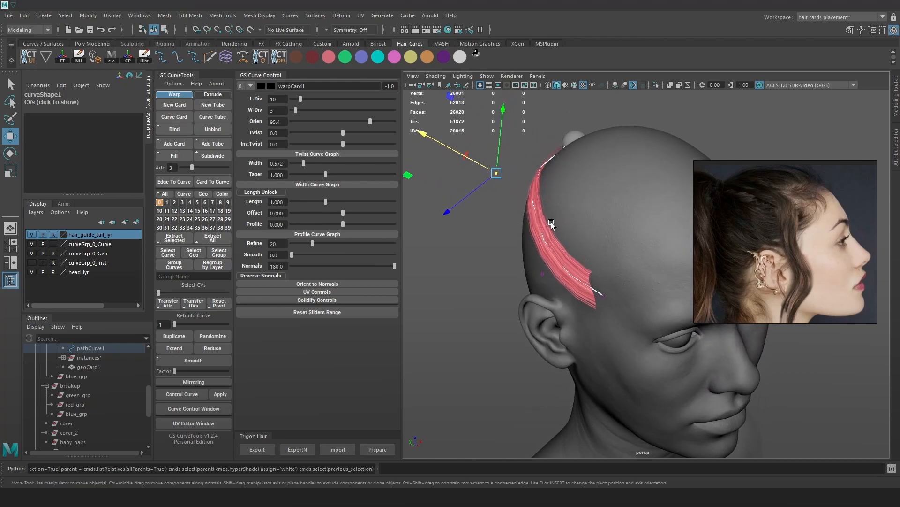
Set the card's Profile to 0.618 to curve its cross-section around the scalp.
scroll(550, 221, "up", 1)
left_click_drag(342, 224, 358, 220)
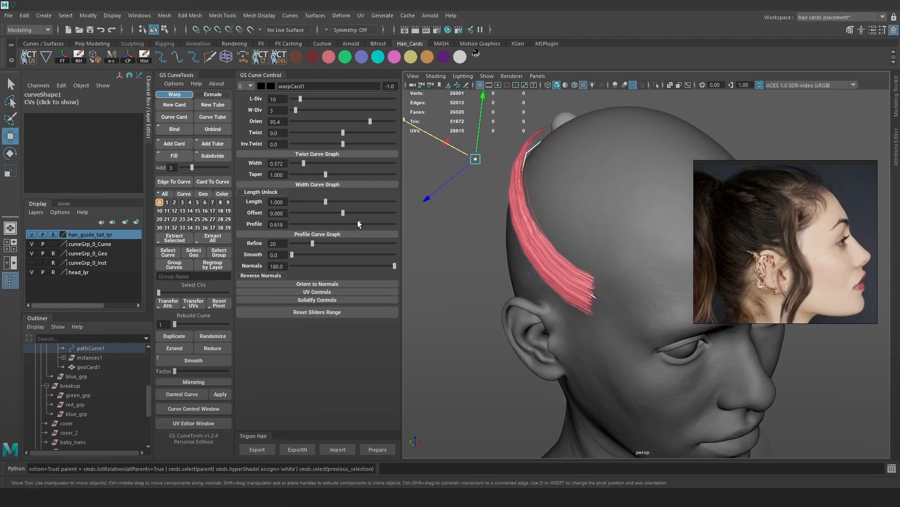
Reduce the hair card's Profile to 0.341 so its cross-section follows the side of the head.
left_click_drag(500, 238, 536, 206, "alt")
right_click_drag(535, 206, 573, 262, "alt")
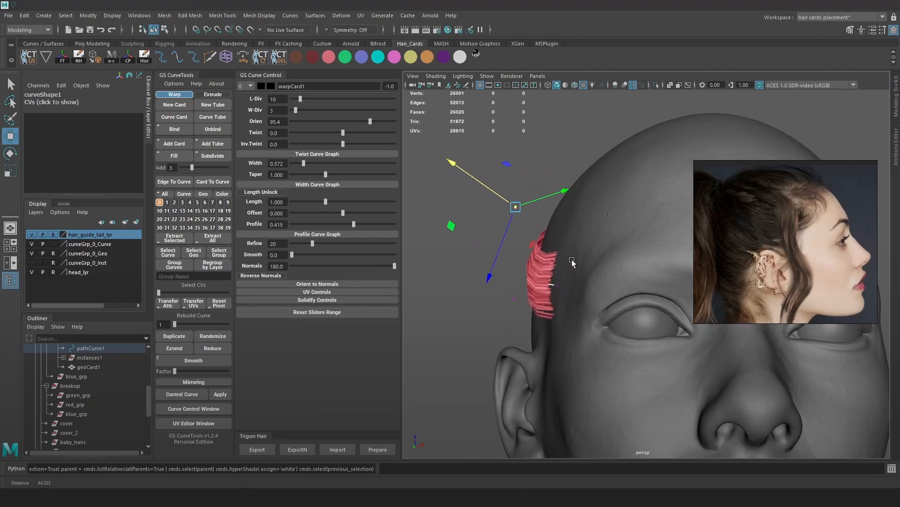
middle_click_drag(573, 261, 597, 223, "alt")
key("5")
left_click_drag(581, 262, 578, 273, "alt")
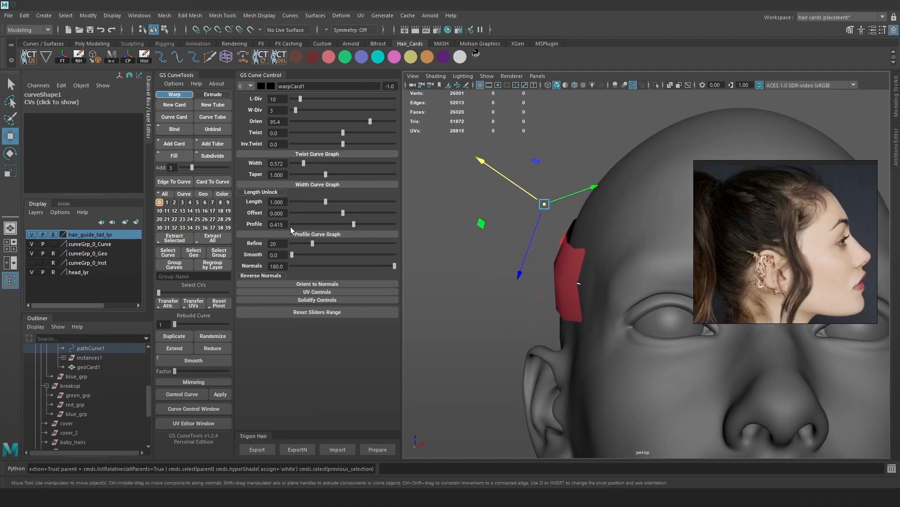
mouse_move(355, 223)
left_mouse_down()
mouse_move(370, 224)
mouse_move(350, 224)
left_mouse_up()
left_click_drag(535, 253, 547, 224, "alt")
key("6")
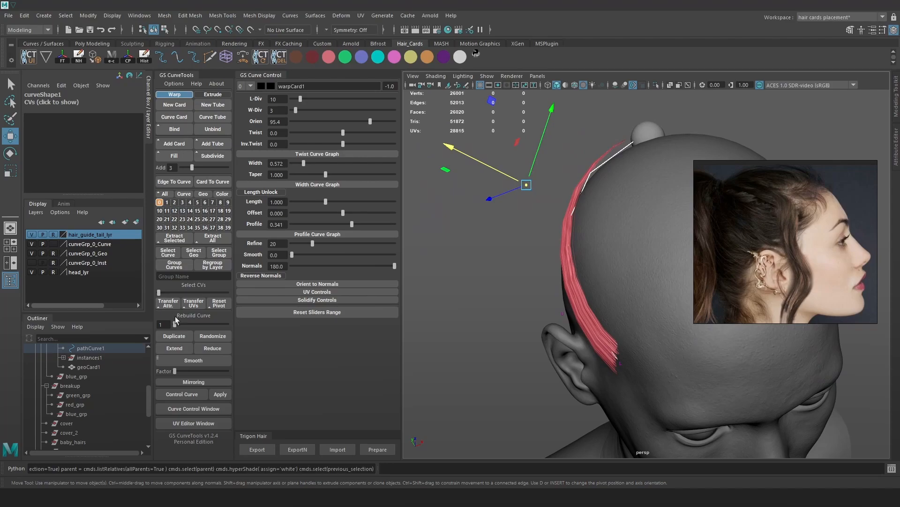
Rebuild the card's path curve with a value of 5 and move its rear control vertices along the scalp toward the guide sphere.
left_click_drag(178, 325, 179, 325)
middle_click_drag(575, 107, 549, 187, "alt")
mouse_move(549, 187)
right_mouse_down()
mouse_move(468, 171)
mouse_move(559, 201)
right_mouse_up()
left_click_drag(550, 210, 550, 211)
left_click_drag(552, 211, 561, 169, "alt")
key("6")
left_click_drag(569, 149, 572, 152)
left_click_drag(527, 171, 511, 200)
left_click_drag(521, 185, 623, 207)
left_click_drag(634, 131, 503, 246)
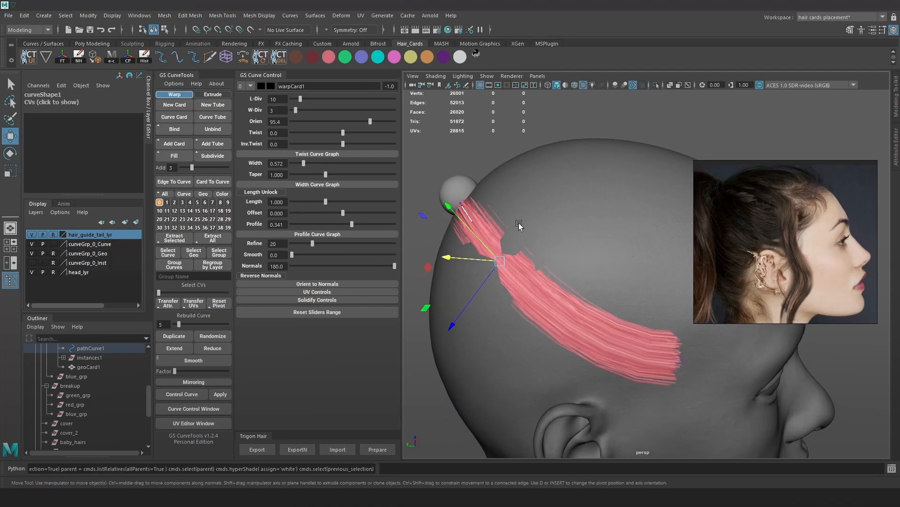
Fit the card's control vertices to the side of the head using World axes, and set Twist to 0.8 and Inv.Twist to -0.8.
left_click_drag(566, 261, 558, 221, "alt")
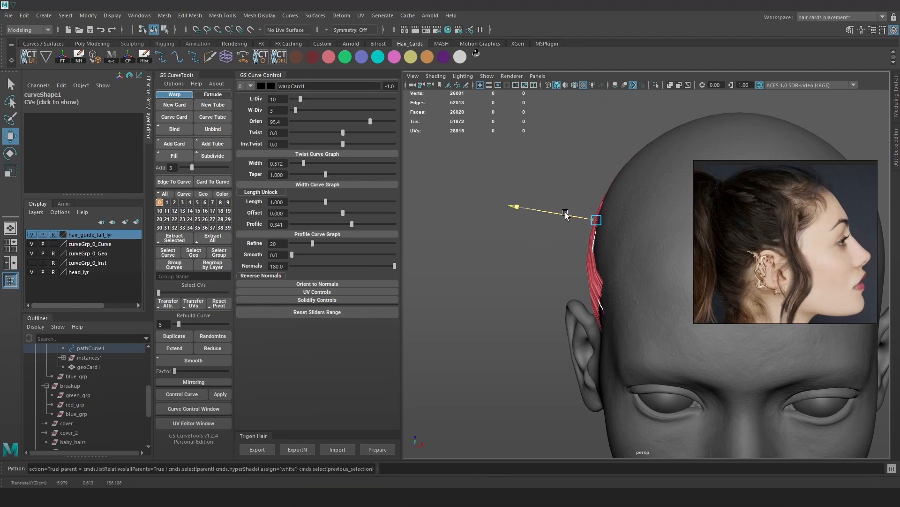
left_click_drag(599, 251, 674, 263, "alt")
left_click_drag(568, 280, 563, 319, "alt")
mouse_move(553, 285)
left_mouse_down()
mouse_move(505, 289)
mouse_move(557, 284)
mouse_move(554, 269)
left_mouse_up()
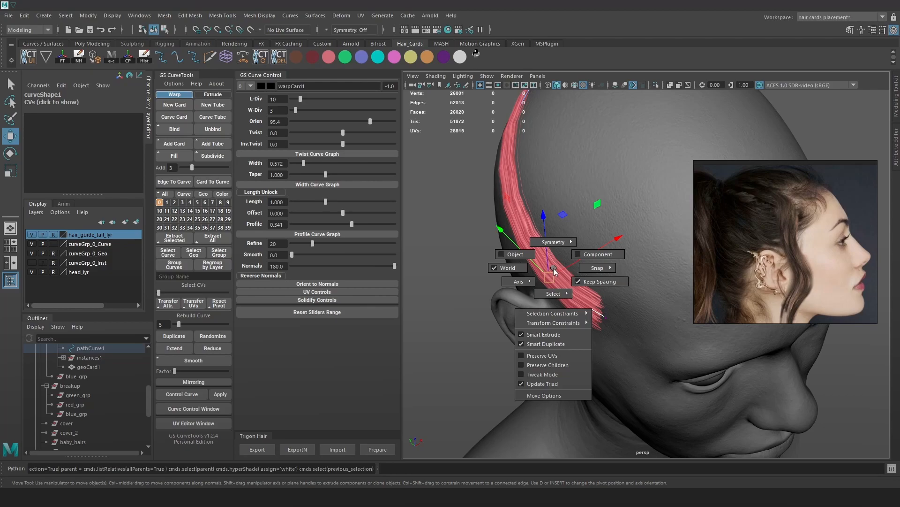
left_click_drag(535, 268, 635, 238)
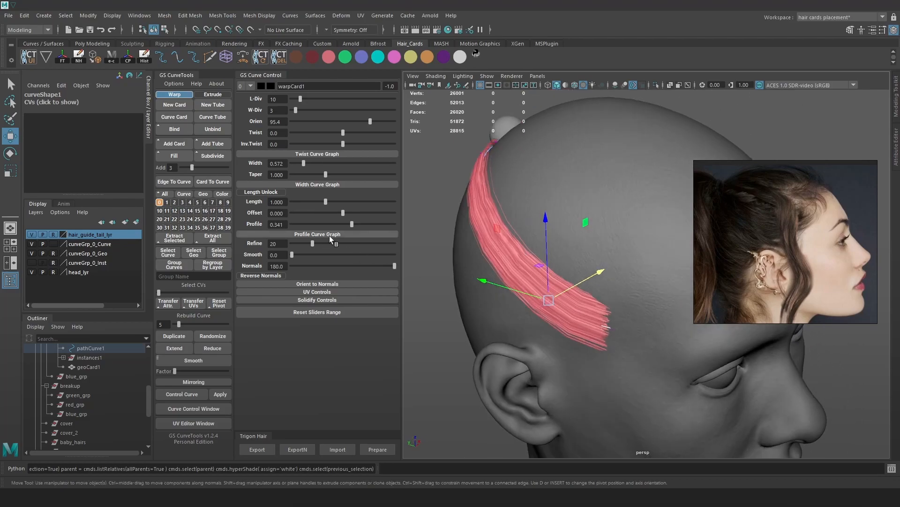
left_click_drag(346, 130, 342, 143)
Examine the hair card's fit against the scalp and compare its flow with the ponytail reference.
right_click_drag(605, 303, 666, 348, "alt")
middle_click_drag(666, 348, 623, 312, "alt")
right_click_drag(623, 312, 754, 358, "alt")
middle_click_drag(563, 271, 640, 242, "alt")
right_click_drag(569, 202, 664, 344, "alt")
middle_click_drag(664, 344, 640, 235, "alt")
right_click_drag(640, 235, 635, 322, "alt")
left_click_drag(635, 321, 663, 300, "alt")
right_click_drag(663, 299, 524, 257, "alt")
middle_click_drag(523, 257, 600, 207, "alt")
right_click_drag(601, 207, 604, 246, "alt")
left_click_drag(603, 246, 563, 226, "alt")
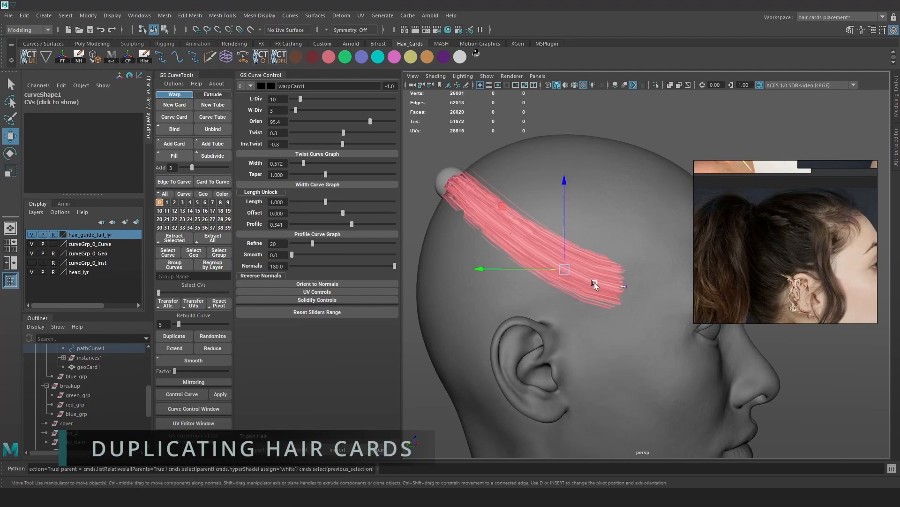
Lower the card's front-middle control vertex so the strand dips toward the area above the ear.
left_click(601, 220)
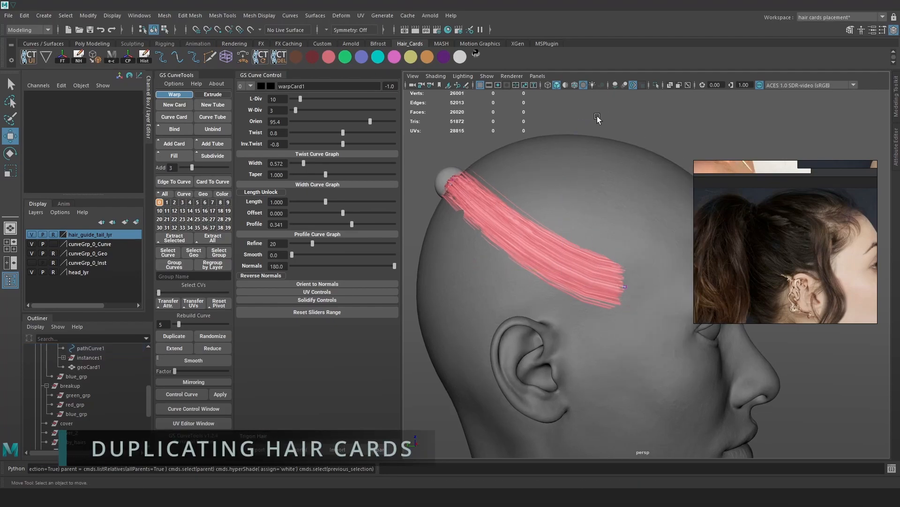
key("4")
left_click(554, 272)
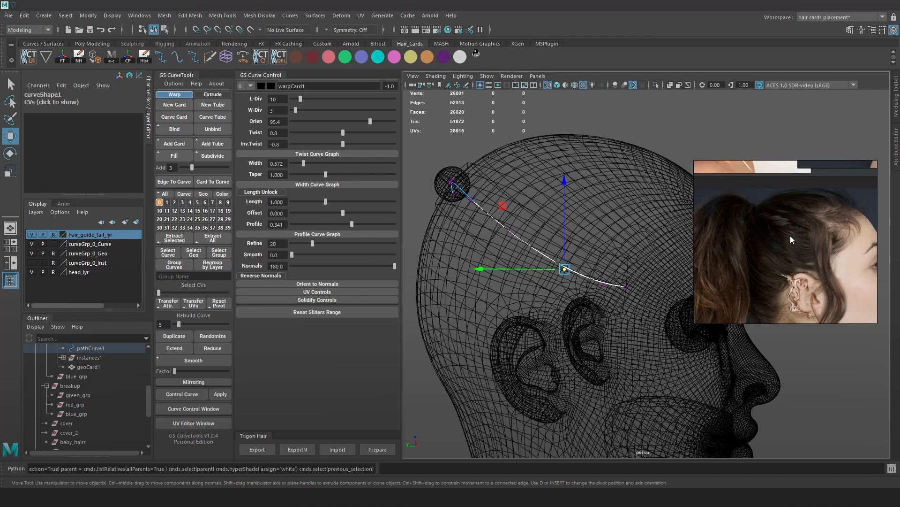
key("5")
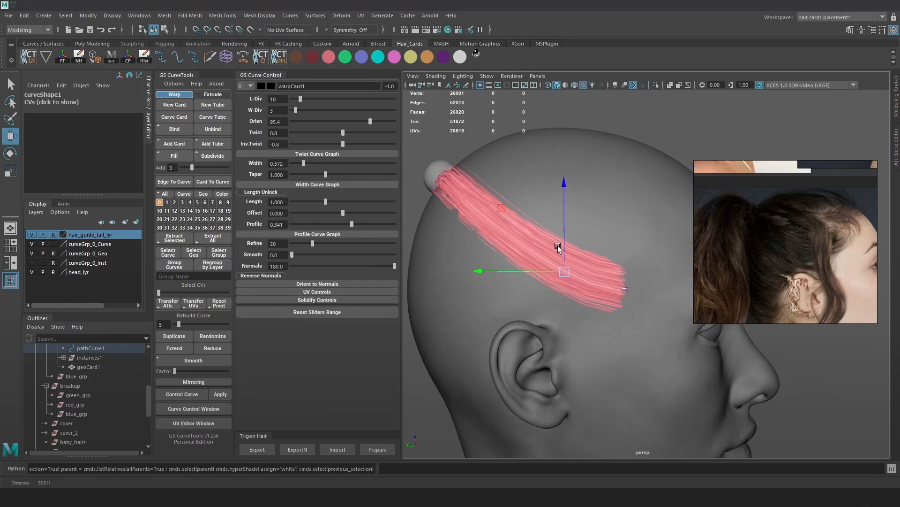
mouse_move(495, 207)
left_mouse_down()
mouse_move(485, 216)
mouse_move(557, 274)
left_mouse_up()
key("4")
key("5")
Move the card's rear-middle control vertices down and back to smooth the strand's bend into the guide sphere.
mouse_move(507, 227)
left_mouse_down()
mouse_move(525, 244)
mouse_move(497, 244)
left_mouse_up()
key("4")
left_click(457, 209)
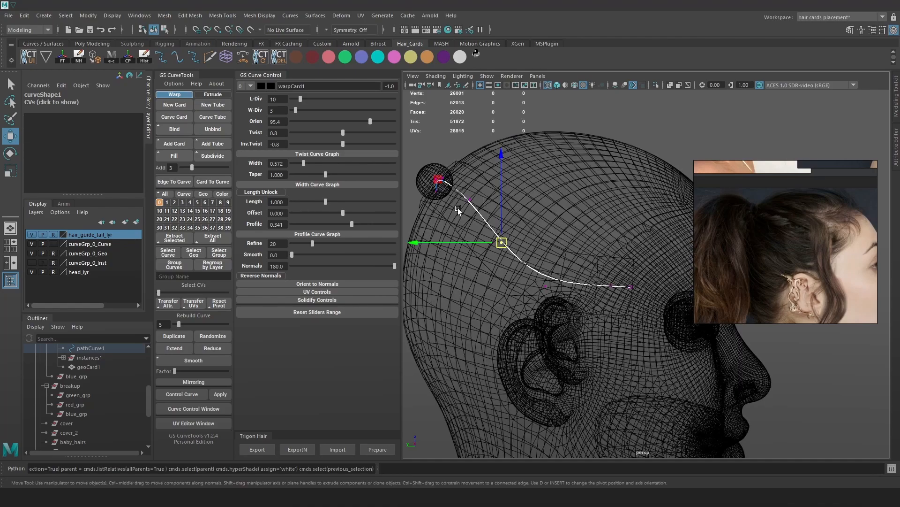
key("5")
left_click_drag(458, 211, 457, 210)
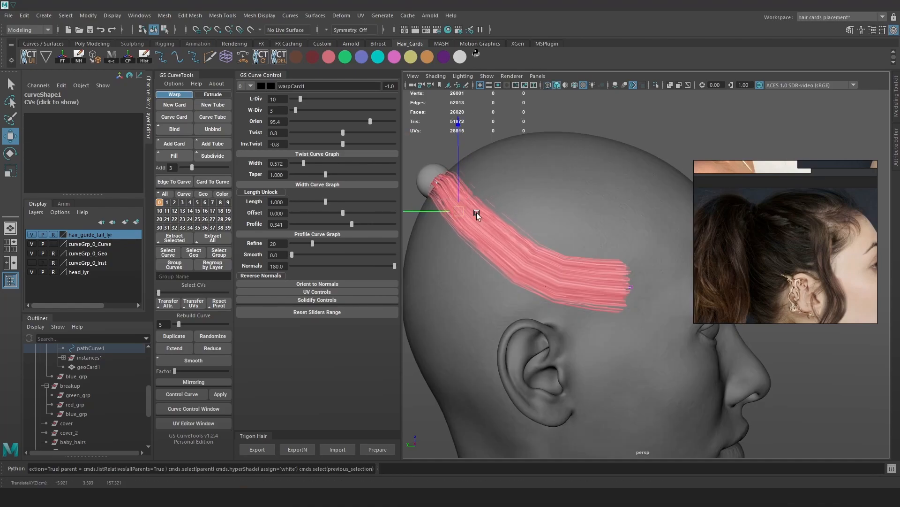
Shift the control vertex above the ear slightly backward to refine the card's curve.
scroll(594, 207, "down", 3)
mouse_move(618, 240)
left_mouse_down("alt")
mouse_move(618, 203)
mouse_move(553, 207)
left_mouse_up("alt")
key("4")
left_click(576, 236)
key("5")
left_click_drag(576, 237, 567, 239)
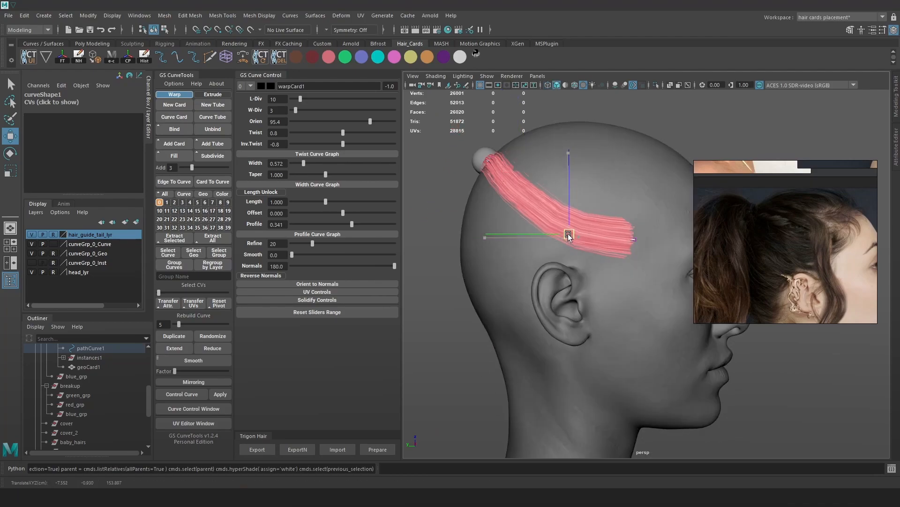
scroll(569, 235, "up", 3)
Return to object selection, duplicate the hair card, and lower the copy to Translate Z 151.982.
right_click_drag(580, 230, 657, 187)
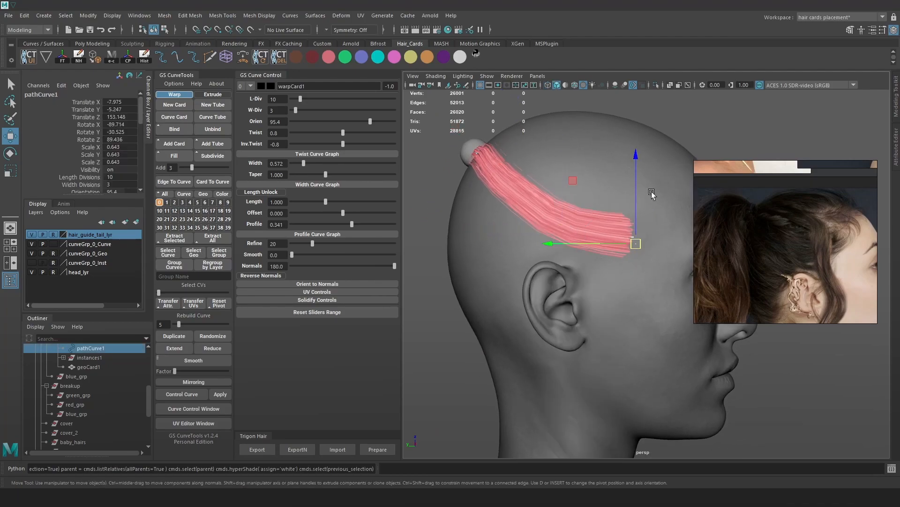
left_click_drag(631, 220, 632, 242, "alt")
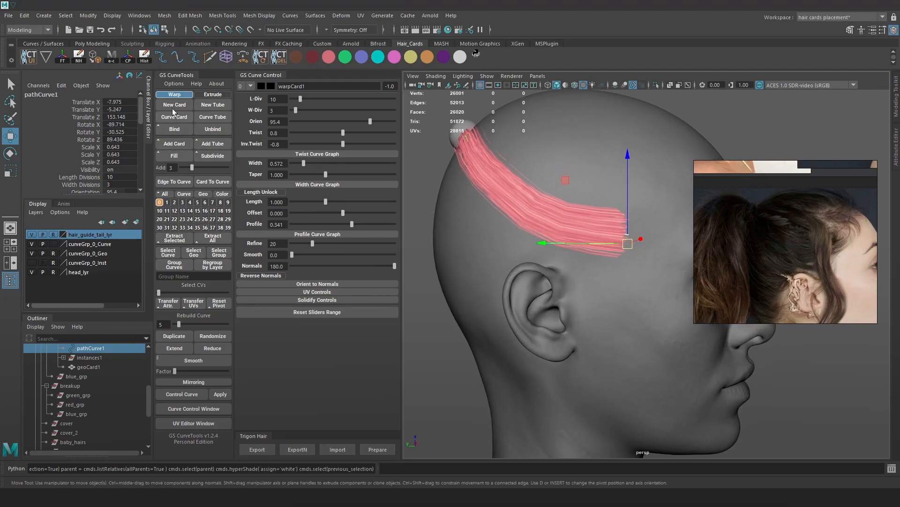
left_click(178, 338)
scroll(106, 381, "up", 3)
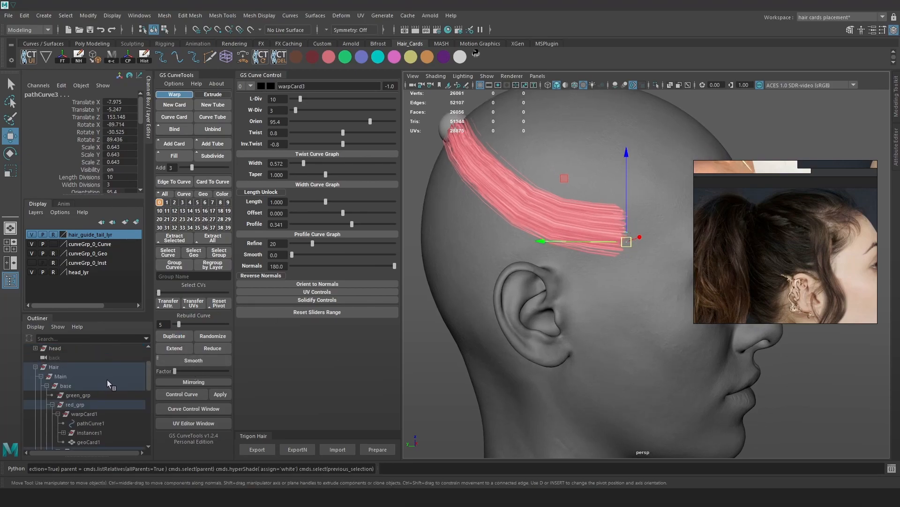
left_click_drag(626, 199, 634, 227)
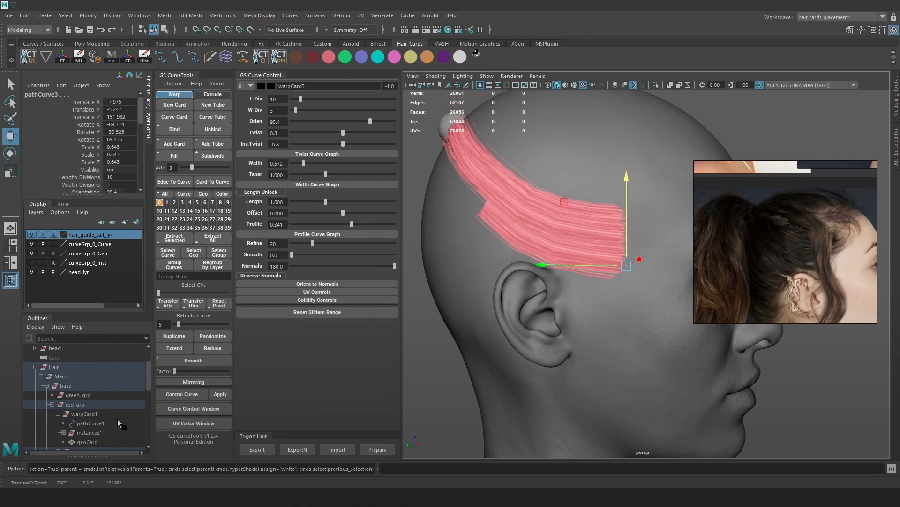
scroll(112, 403, "down", 3)
Rotate the duplicated card to Rotate Z 94.882 so it angles around the head below the original.
left_click_drag(640, 259, 608, 284)
key("ctrl+z")
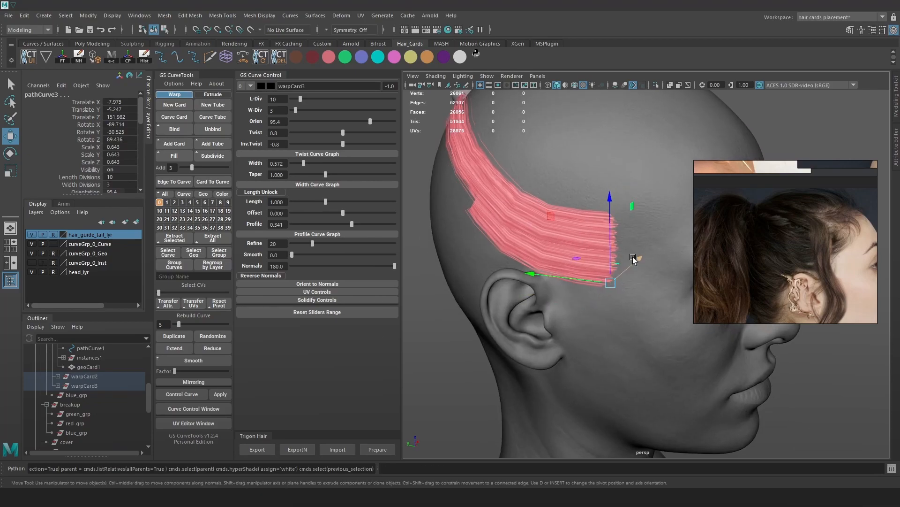
key("e")
left_click_drag(618, 330, 627, 328)
left_click_drag(652, 282, 581, 250, "alt")
key("w")
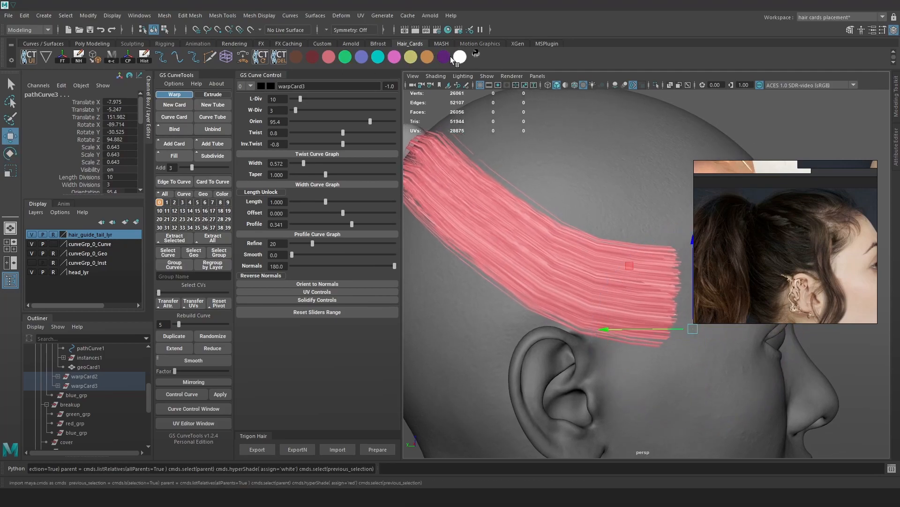
Assign the green material to the duplicated card and set its Translate X to -7.932.
left_click(350, 60)
left_click_drag(565, 220, 524, 228, "alt")
left_click_drag(640, 338, 631, 338)
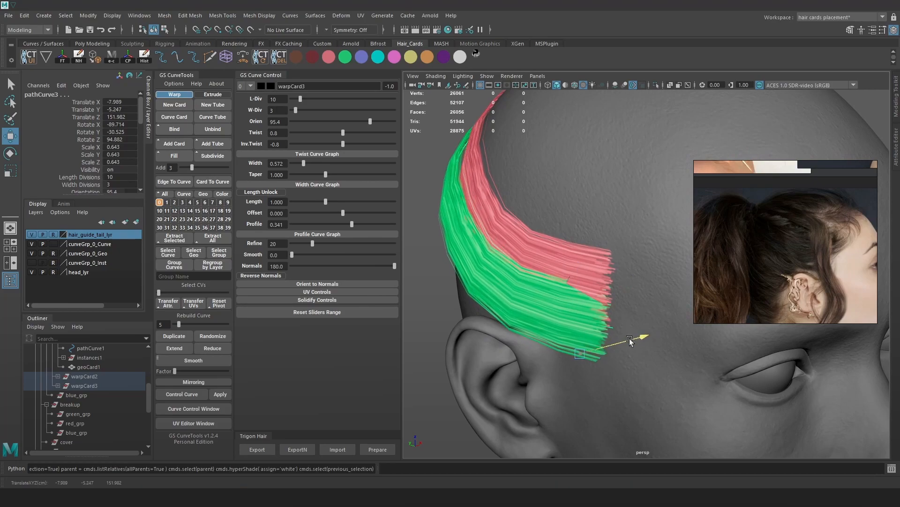
Try to reshape warpCard3 by moving its rear control vertices up toward the guide sphere.
left_click_drag(559, 270, 576, 232, "alt")
right_click_drag(511, 156, 586, 220)
key("4")
left_click(542, 249)
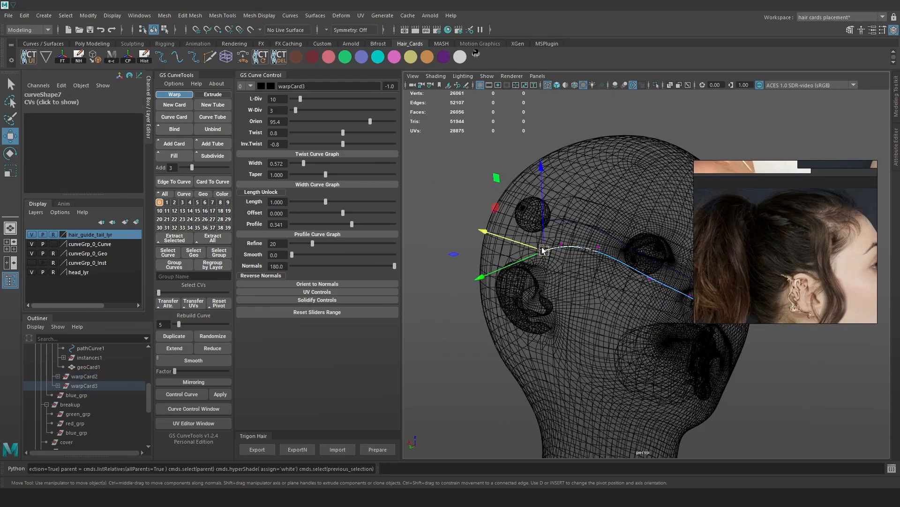
key("5")
left_click_drag(184, 325, 174, 325)
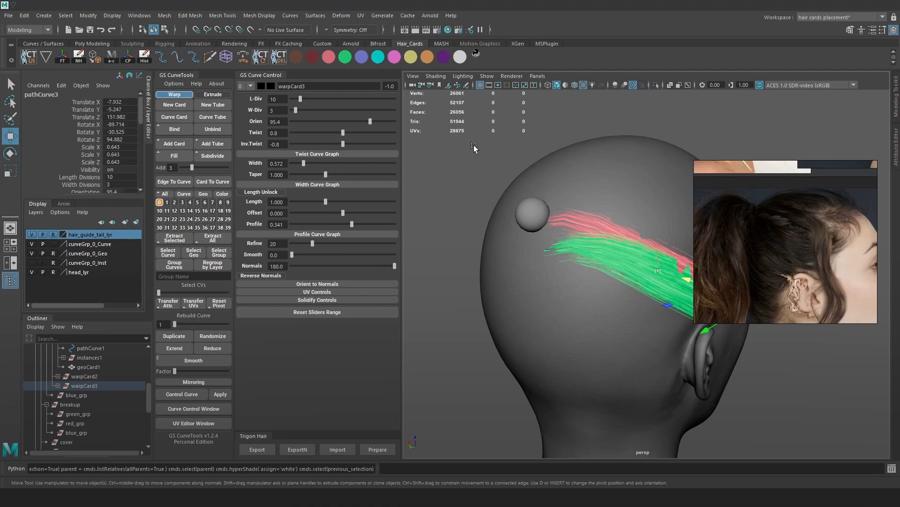
right_click_drag(474, 148, 457, 154)
key("4")
left_click(552, 270)
key("5")
left_click_drag(552, 270, 244, 306)
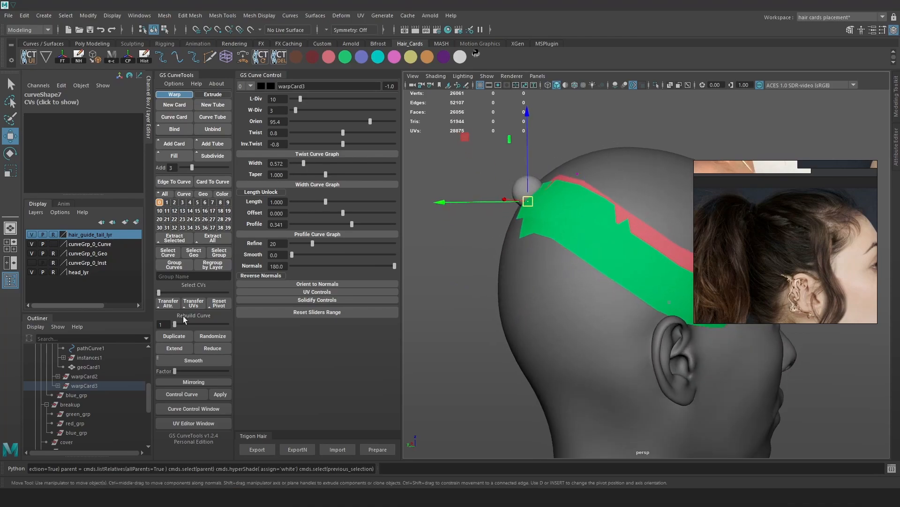
Delete the extra overlapping duplicate warpCard3 and select the remaining green card's path curve.
left_click(86, 385)
left_click_drag(606, 246, 579, 248, "alt")
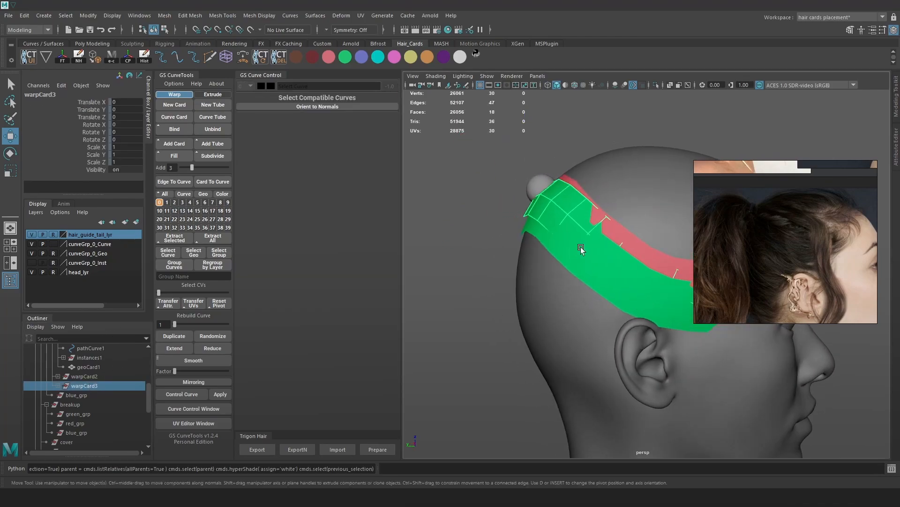
key("Delete")
key("4")
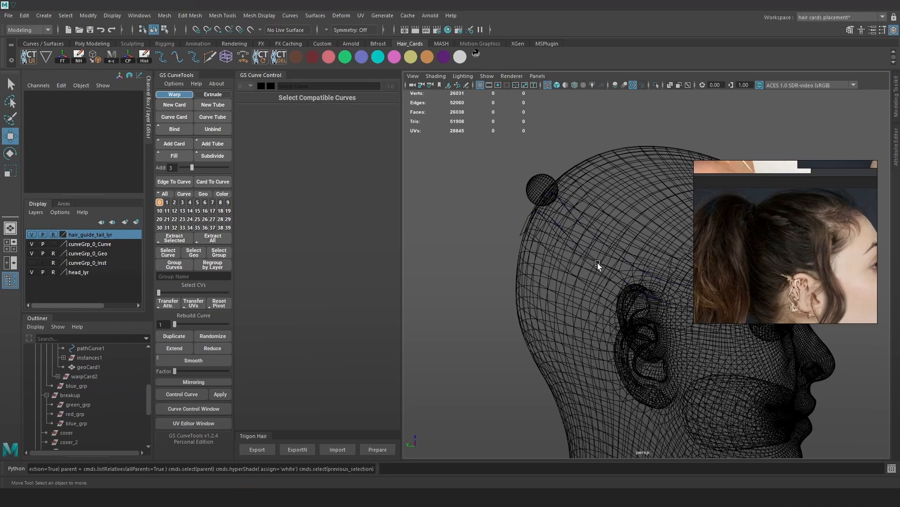
left_click(654, 297)
key("5")
mouse_move(653, 281)
left_mouse_down("alt")
mouse_move(647, 271)
mouse_move(641, 330)
mouse_move(592, 266)
mouse_move(497, 258)
left_mouse_up("alt")
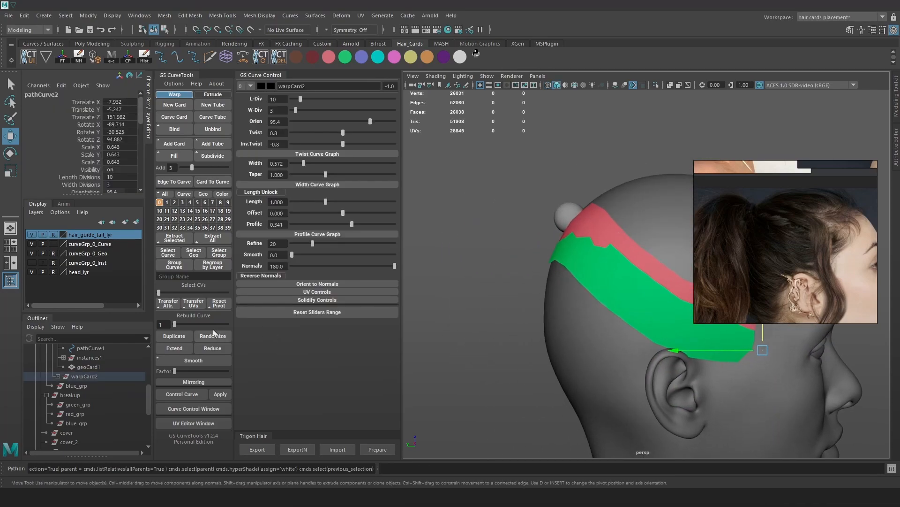
right_click(571, 156)
left_click(571, 156)
left_click_drag(571, 156, 609, 197, "alt")
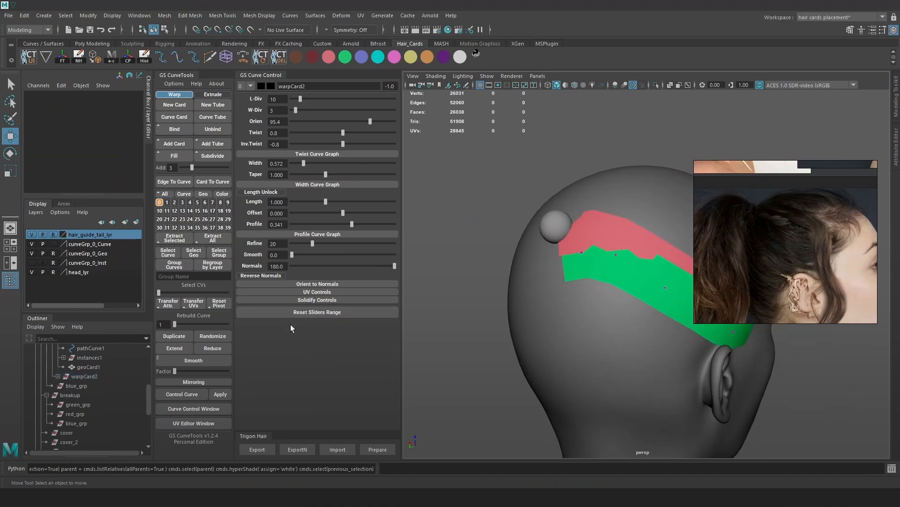
key("ctrl+z")
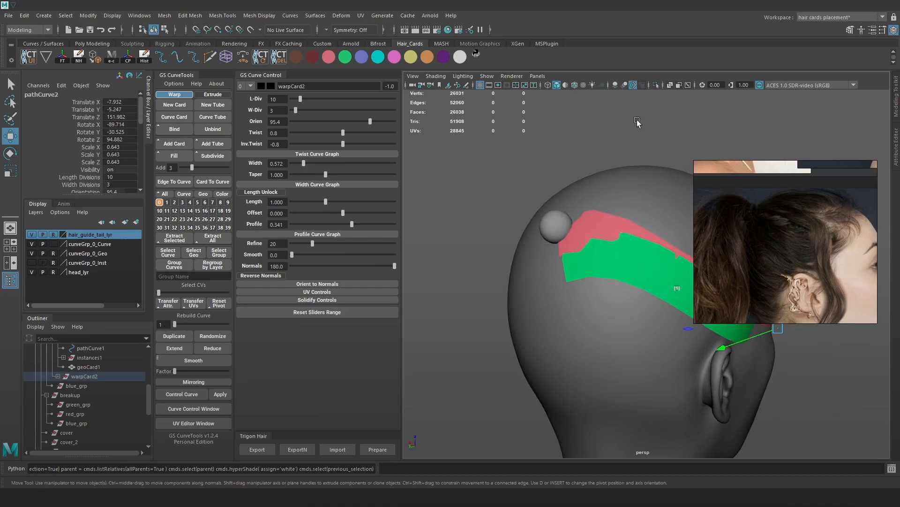
Show the green card's control vertices and move its rear end vertex toward the guide sphere.
right_click_drag(638, 121, 581, 122)
key("4")
left_click(567, 260)
mouse_move(567, 259)
left_mouse_down()
mouse_move(561, 250)
mouse_move(639, 221)
mouse_move(618, 257)
mouse_move(586, 228)
left_mouse_up()
key("5")
left_click(542, 260)
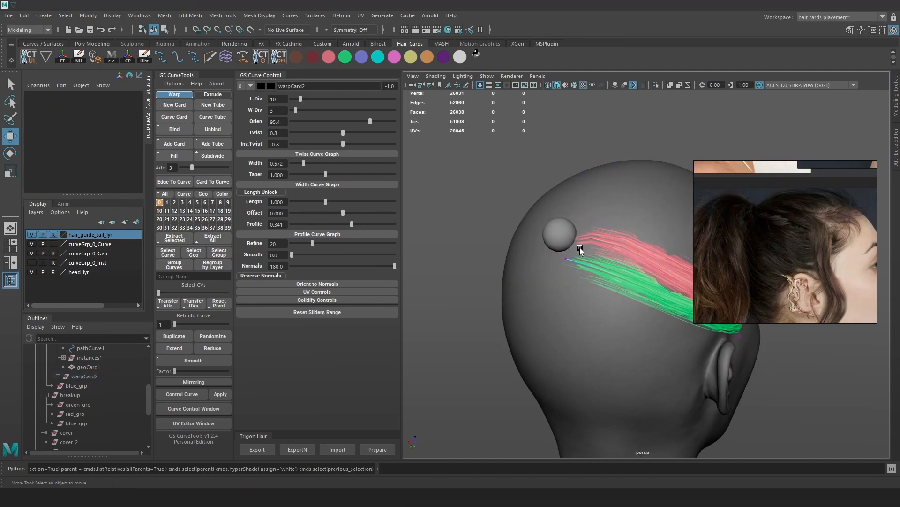
Adjust the green card's control vertex above the ear so the strand follows the red card.
left_click_drag(573, 262, 596, 254, "alt")
mouse_move(596, 254)
left_mouse_down()
mouse_move(551, 282)
mouse_move(569, 271)
mouse_move(599, 286)
left_mouse_up()
key("4")
left_click_drag(576, 329, 576, 330)
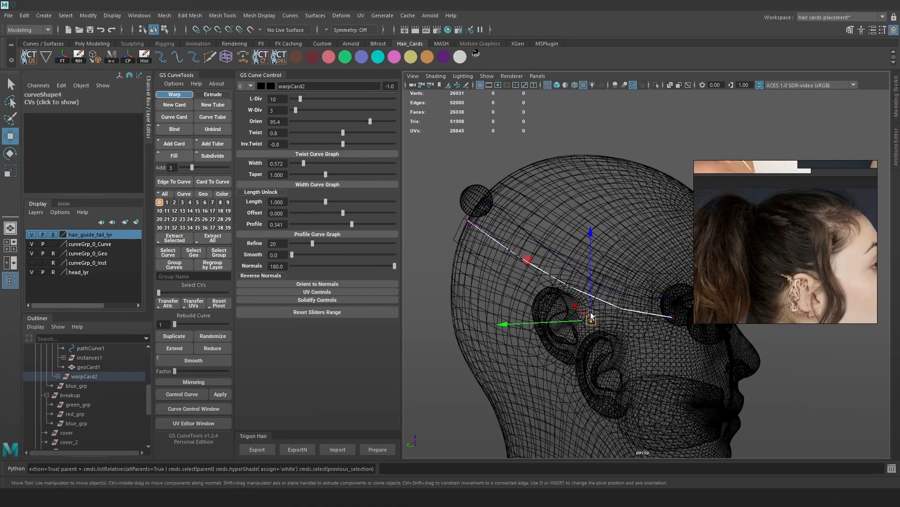
key("5")
left_click_drag(586, 293, 555, 264, "alt")
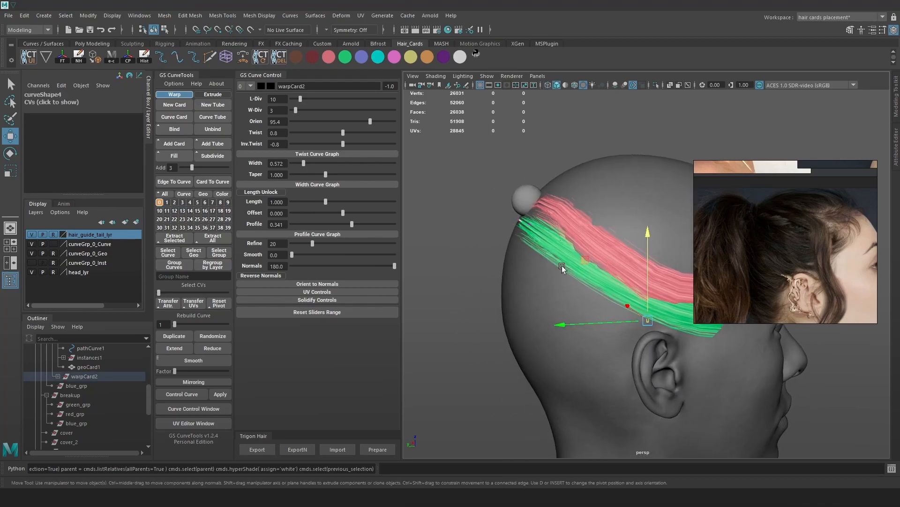
Try to select and reposition the green card's end control vertices beside the guide sphere.
mouse_move(603, 249)
left_mouse_down("alt")
mouse_move(615, 244)
mouse_move(603, 257)
left_mouse_up("alt")
key("4")
left_click(531, 247)
left_click_drag(534, 246, 525, 259)
key("5")
left_click(506, 219)
left_click_drag(492, 225, 511, 251, "alt")
left_click_drag(537, 241, 498, 269)
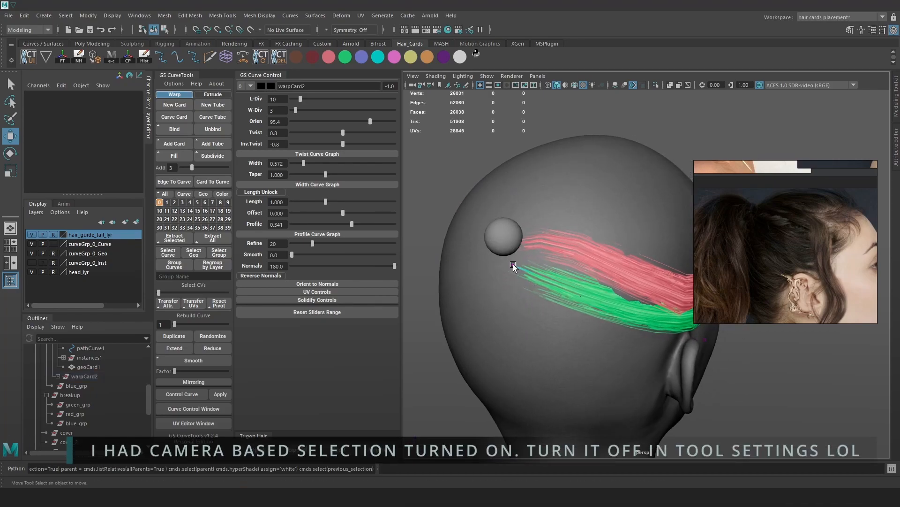
Rebuild the green card's path curve with a value of 5.
right_click_drag(524, 242, 610, 253, "alt")
middle_click_drag(470, 259, 486, 265, "alt")
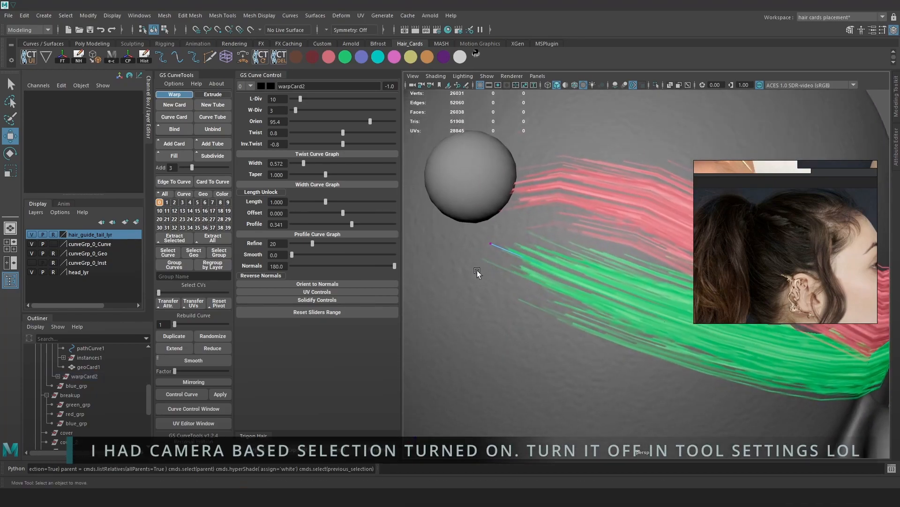
left_click_drag(176, 323, 178, 326)
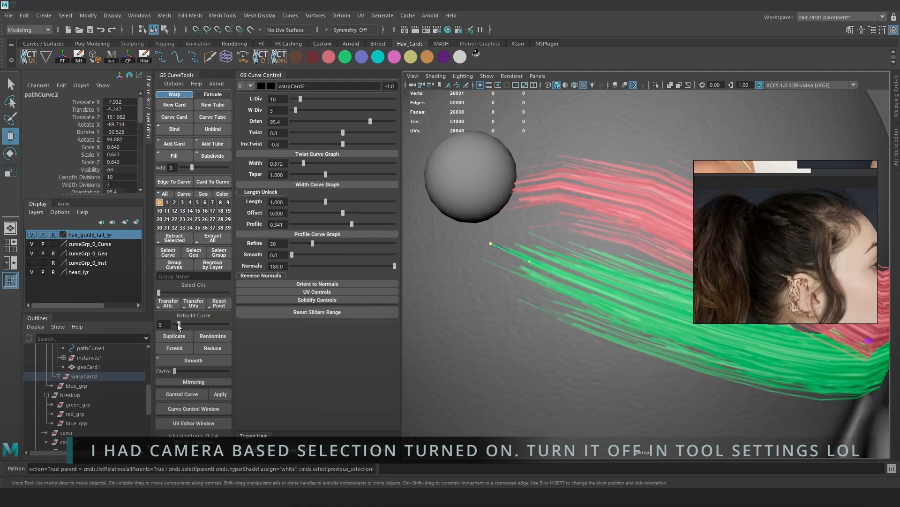
Show the green card's control vertices and try to reposition its front end vertex above the ear.
right_click(494, 219)
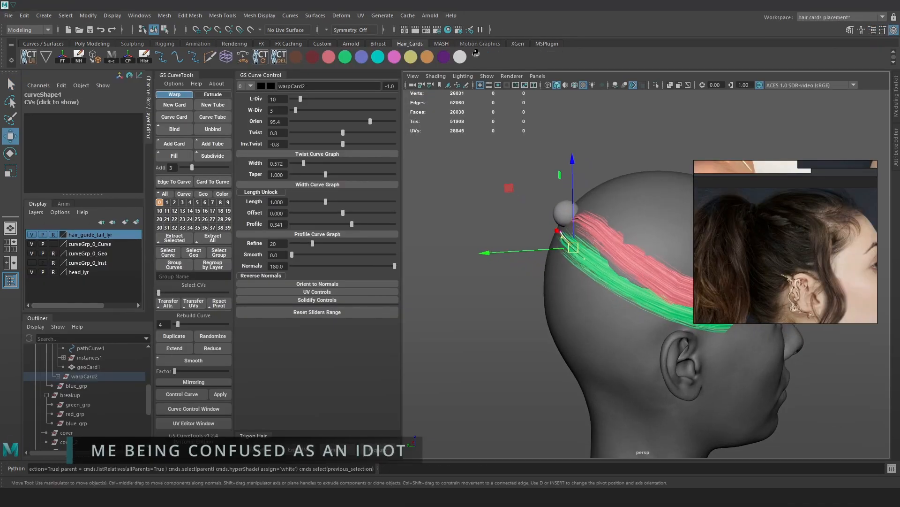
middle_click_drag(681, 228, 573, 223, "alt")
key("4")
left_click(651, 311)
left_click_drag(650, 312, 598, 277)
key("5")
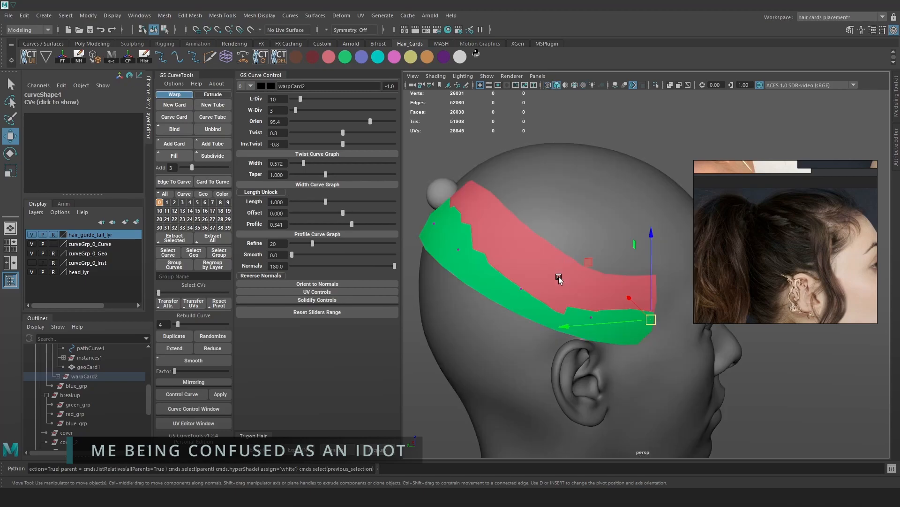
Show the red card's control vertices and check its rear end vertex at the guide sphere.
left_click(559, 276)
key("4")
left_click(566, 287)
left_click_drag(434, 197, 486, 170, "alt")
right_click_drag(487, 170, 441, 170)
left_click_drag(455, 192, 506, 235, "alt")
left_click(518, 240)
key("5")
middle_click_drag(585, 252, 554, 247, "alt")
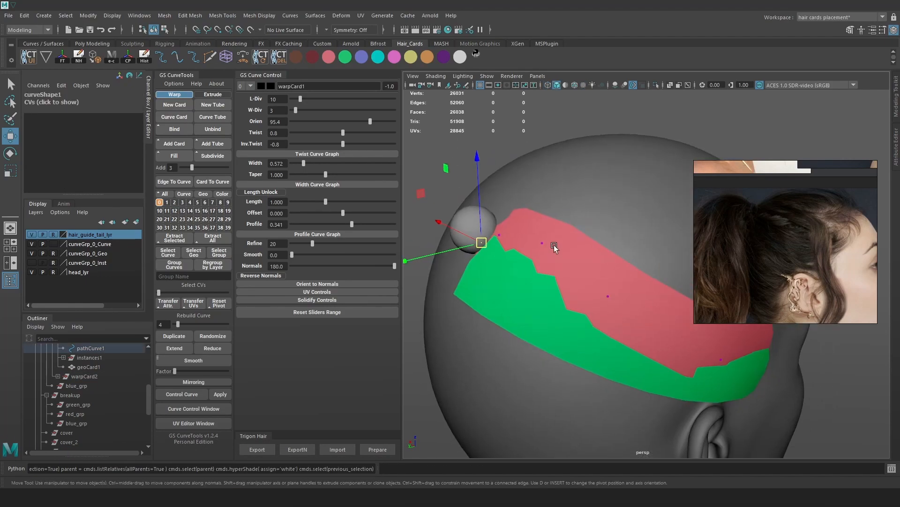
Delete the green hair card beneath the red card.
right_click_drag(539, 236, 567, 213)
key("4")
left_click(559, 316)
left_click_drag(559, 313, 591, 356, "alt")
key("Delete")
key("ctrl+z")
key("Up")
key("Delete")
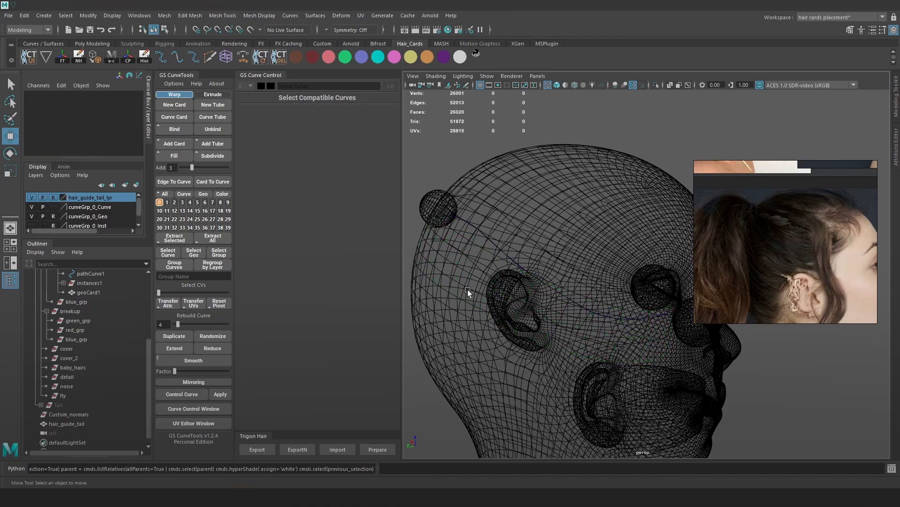
Duplicate the red card, place the copy below the original above the ear, and color it blue.
key("5")
key("6")
left_click(562, 305)
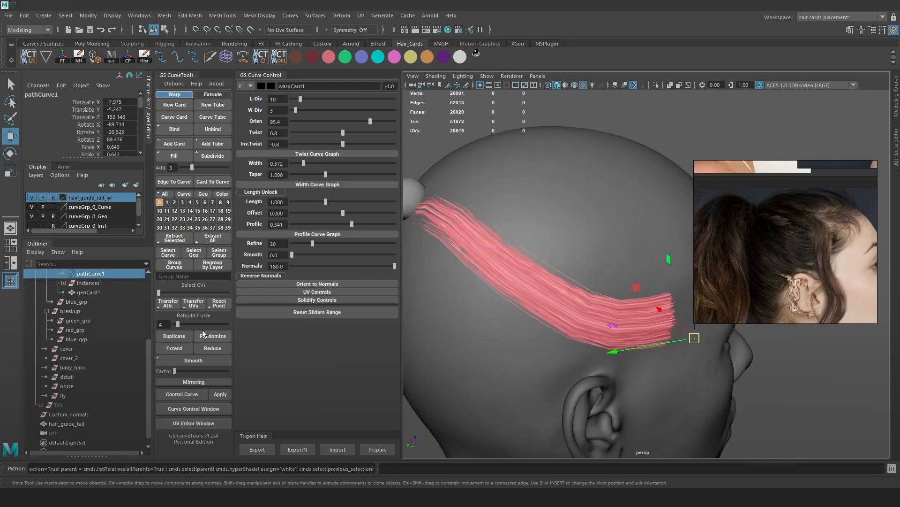
left_click(182, 337)
middle_click_drag(663, 302, 625, 297, "alt")
left_click_drag(657, 255, 657, 287)
left_click(361, 57)
scroll(623, 206, "down", 2)
middle_click_drag(623, 207, 687, 221, "alt")
left_click_drag(652, 362, 636, 365)
Adjust the blue card's rear control vertex and rebuild its path curve with a value of 2.
right_click_drag(467, 148, 435, 146)
left_click_drag(462, 265, 541, 288, "alt")
left_click(507, 276)
left_click(540, 278)
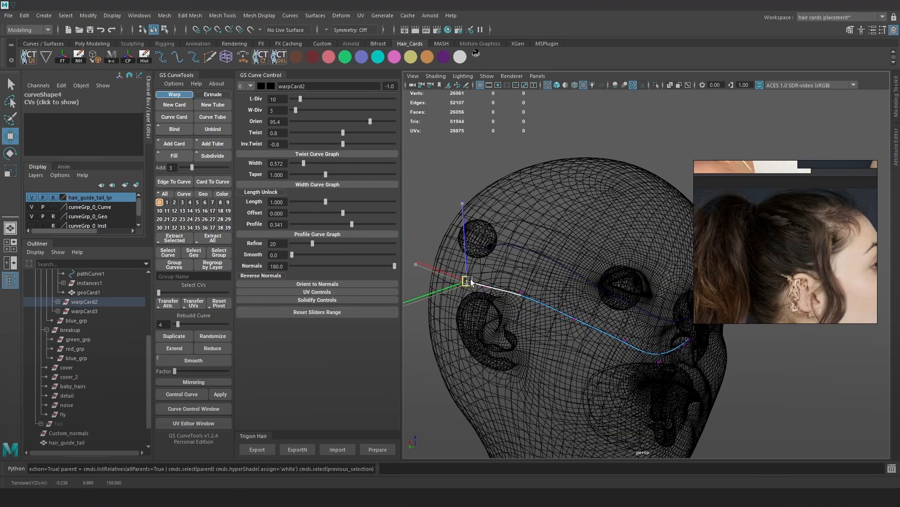
key("5")
left_click_drag(178, 324, 175, 323)
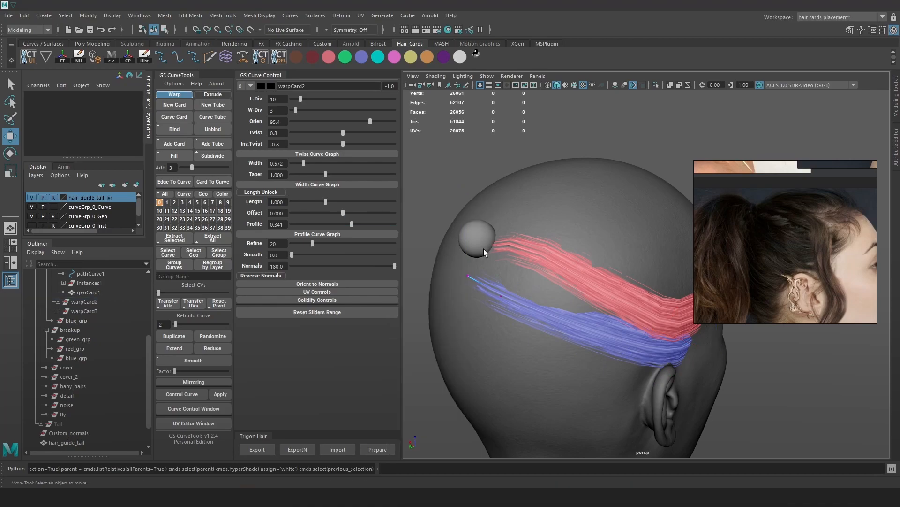
Move the blue card's rear end control vertex up to the base of the guide sphere.
left_click(467, 277)
scroll(511, 265, "down", 3)
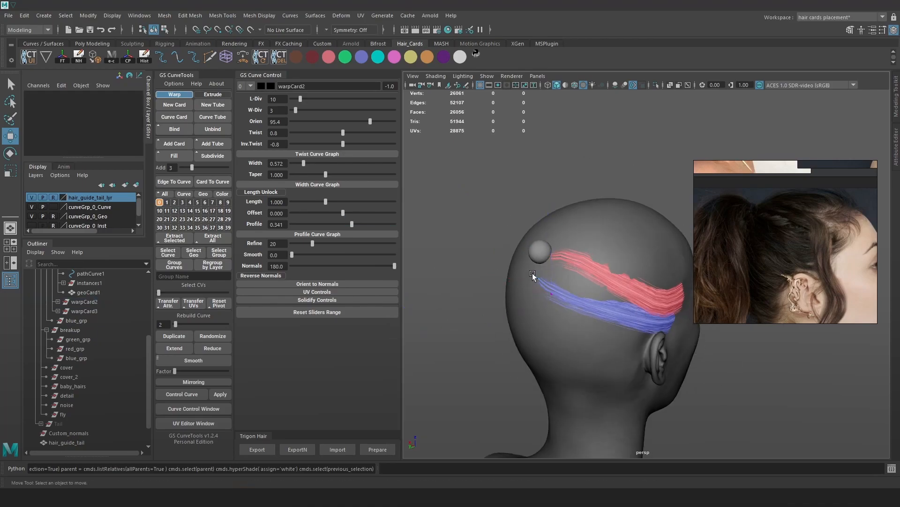
left_click(460, 281)
scroll(536, 276, "up", 3)
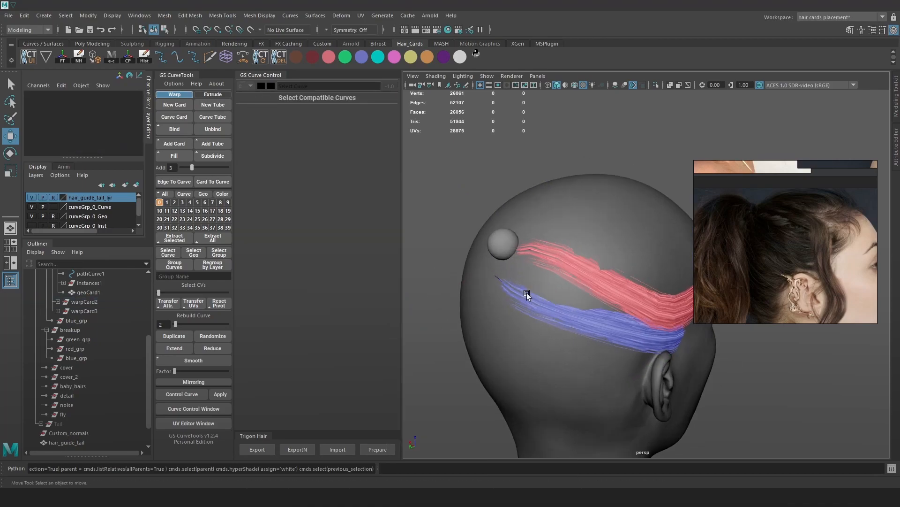
key("4")
left_click(527, 295)
right_click_drag(446, 221, 429, 221)
left_click(499, 277)
mouse_move(499, 277)
left_mouse_down()
mouse_move(492, 280)
mouse_move(517, 258)
mouse_move(519, 284)
mouse_move(507, 284)
mouse_move(483, 252)
mouse_move(506, 294)
mouse_move(499, 295)
mouse_move(525, 270)
mouse_move(511, 268)
mouse_move(551, 251)
mouse_move(516, 288)
mouse_move(517, 268)
left_mouse_up()
key("5")
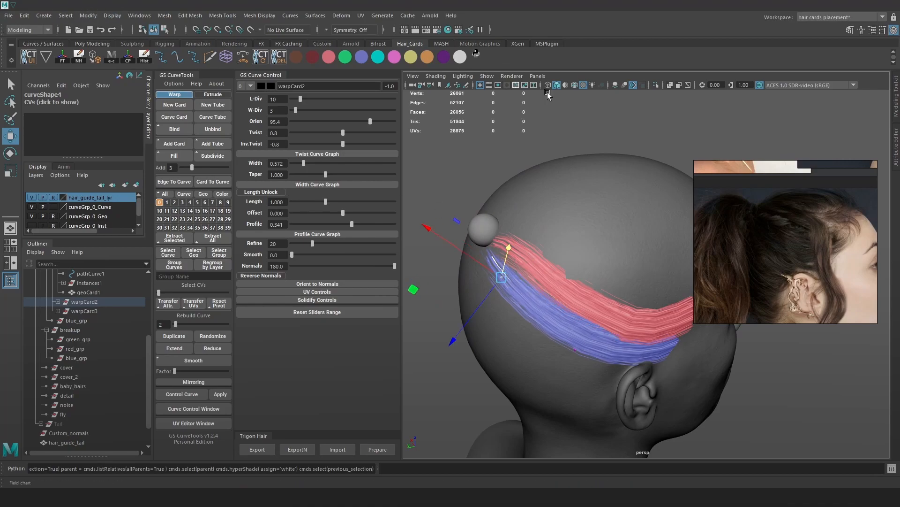
Adjust the blue card's rear control vertices so the strand curves into the guide sphere beside the red card.
middle_click_drag(540, 209, 575, 217, "alt")
scroll(558, 225, "up", 2)
left_click(493, 258)
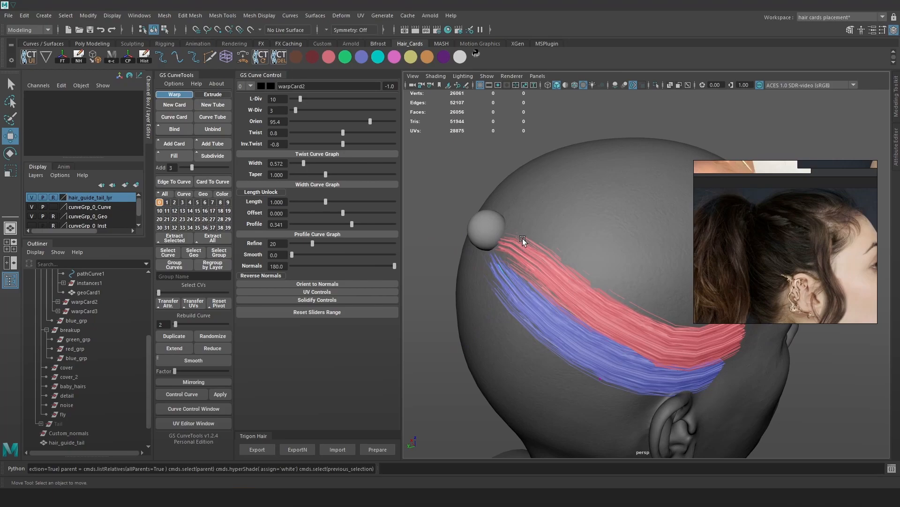
key("4")
mouse_move(476, 235)
left_mouse_down()
mouse_move(493, 261)
mouse_move(561, 275)
mouse_move(511, 283)
mouse_move(545, 294)
mouse_move(536, 296)
mouse_move(592, 334)
mouse_move(629, 305)
mouse_move(636, 272)
left_mouse_up()
key("6")
key("4")
left_click(624, 204)
key("6")
left_click_drag(623, 204, 598, 191)
Lower the blue card's control vertex near the ear so the strand runs below the red card.
mouse_move(629, 206)
left_mouse_down("alt")
mouse_move(567, 240)
mouse_move(520, 247)
mouse_move(583, 303)
left_mouse_up("alt")
key("4")
key("6")
left_click_drag(609, 351, 609, 360)
middle_click_drag(681, 331, 649, 328, "alt")
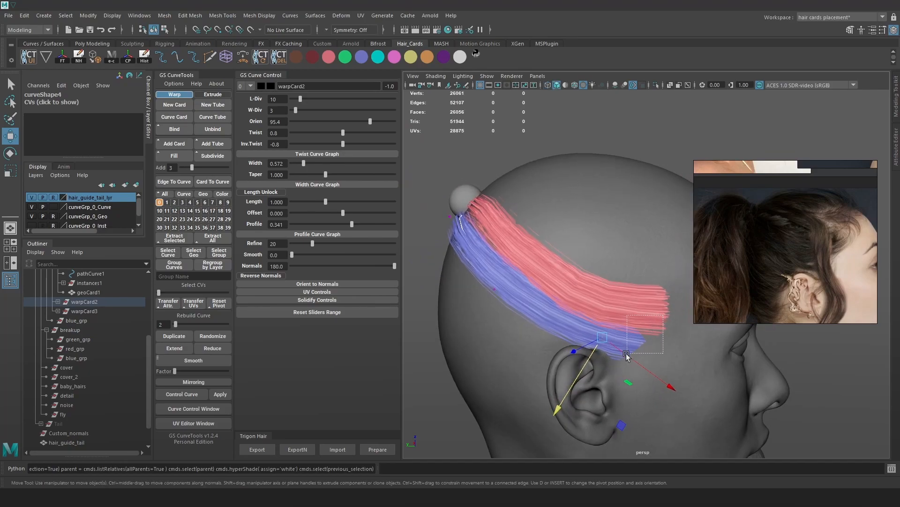
left_click_drag(627, 355, 628, 354)
scroll(832, 260, "up", 2)
middle_click_drag(622, 292, 602, 285, "alt")
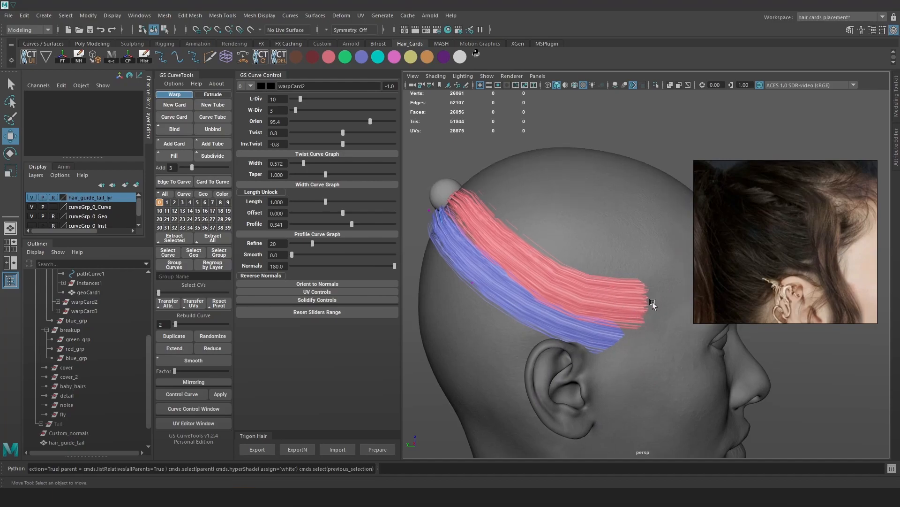
Move and rotate the blue card's two front control vertices so its front tucks under the red card.
key("4")
left_click_drag(649, 357, 581, 302)
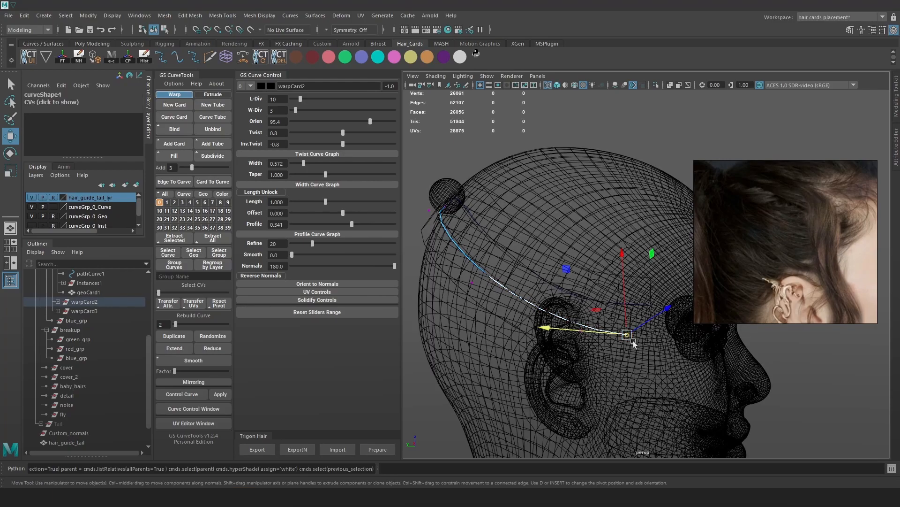
left_click_drag(650, 367, 554, 285)
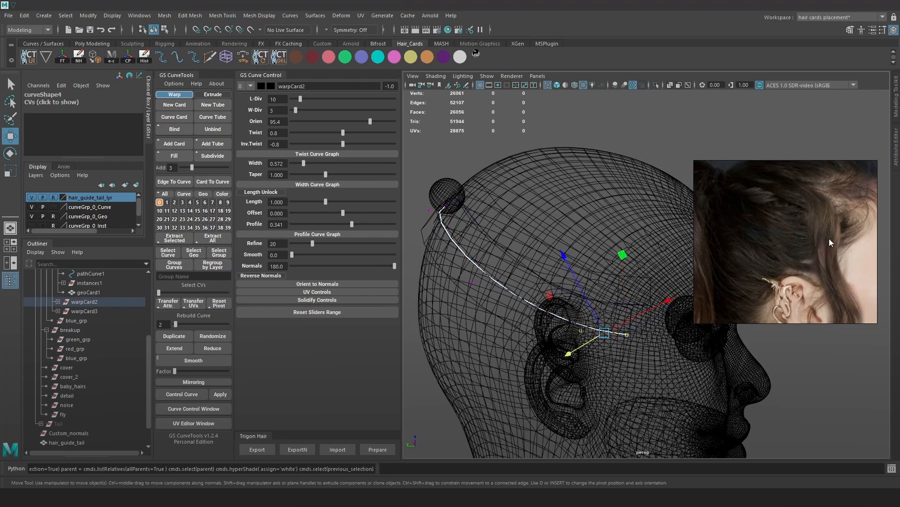
key("5")
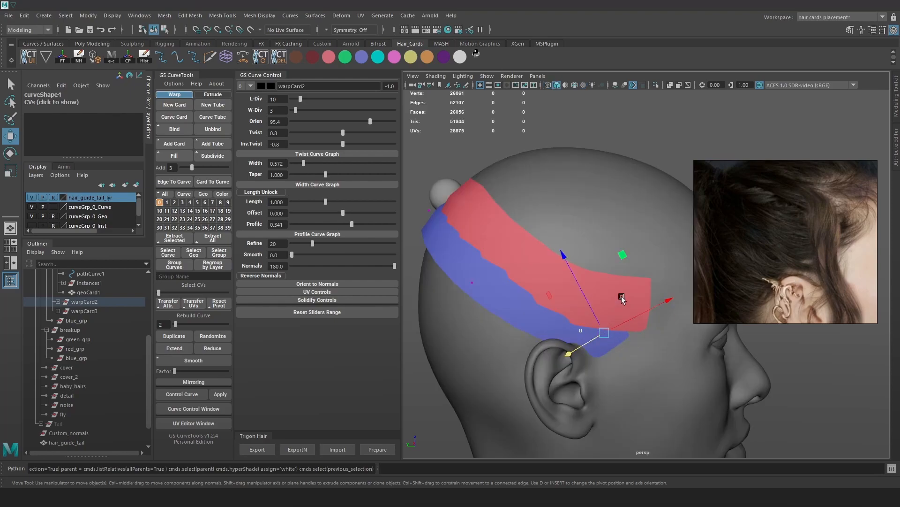
key("w")
left_click_drag(625, 297, 609, 272)
key("6")
key("e")
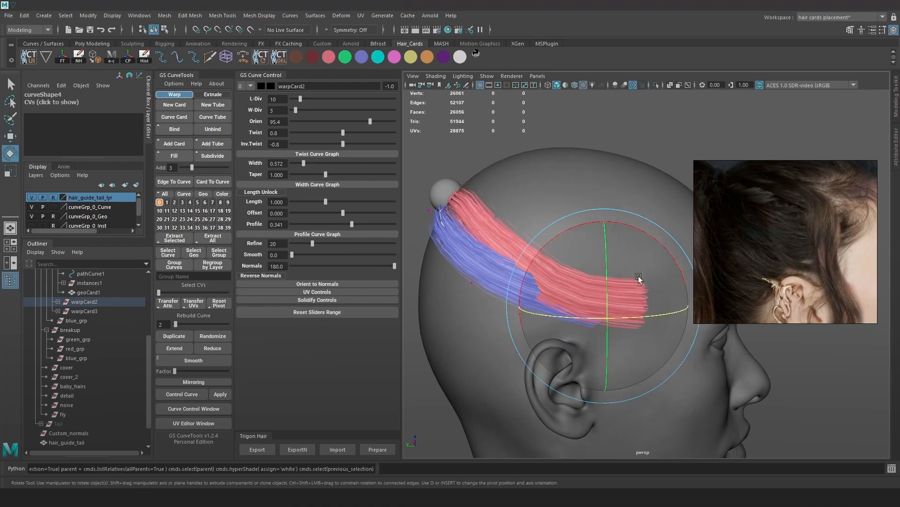
left_click_drag(655, 237, 634, 235)
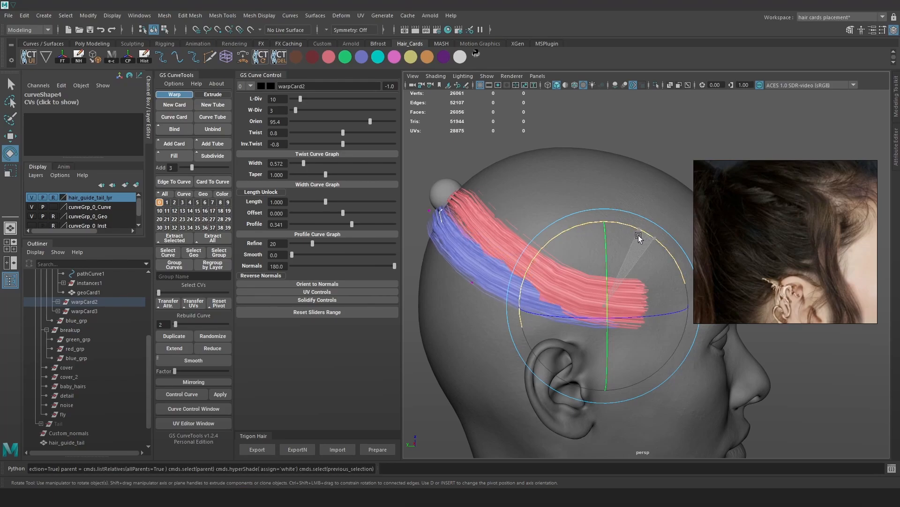
Examine the reference board's ponytail photos for the hair direction around the ear and temple.
scroll(798, 246, "down", 5)
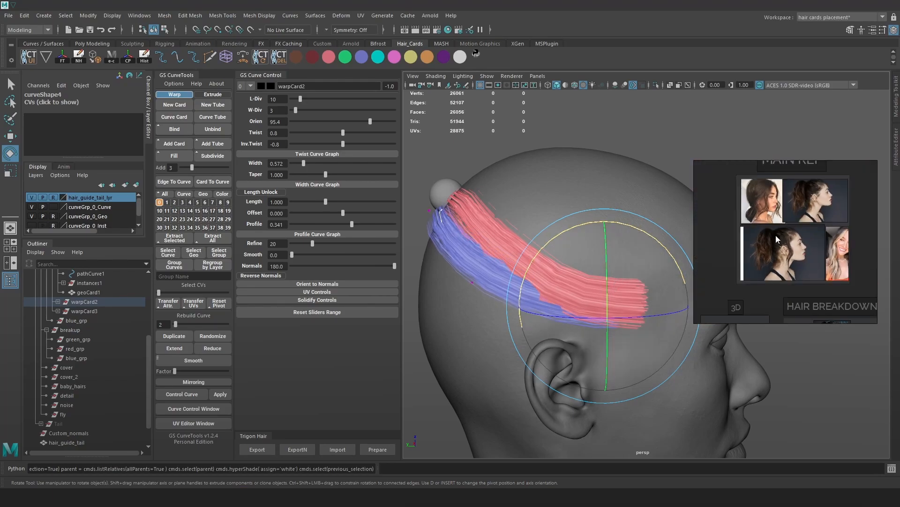
scroll(797, 211, "up", 5)
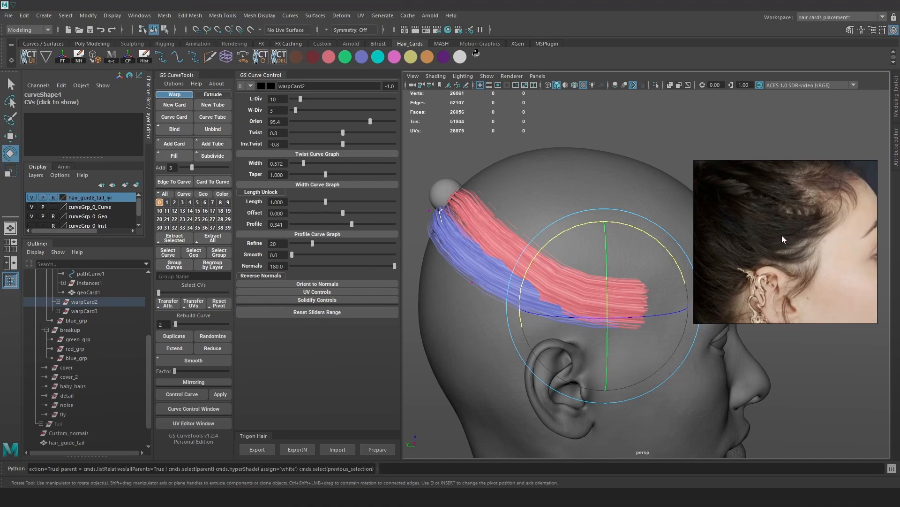
scroll(782, 234, "down", 5)
scroll(781, 246, "down", 3)
middle_click_drag(782, 262, 811, 175)
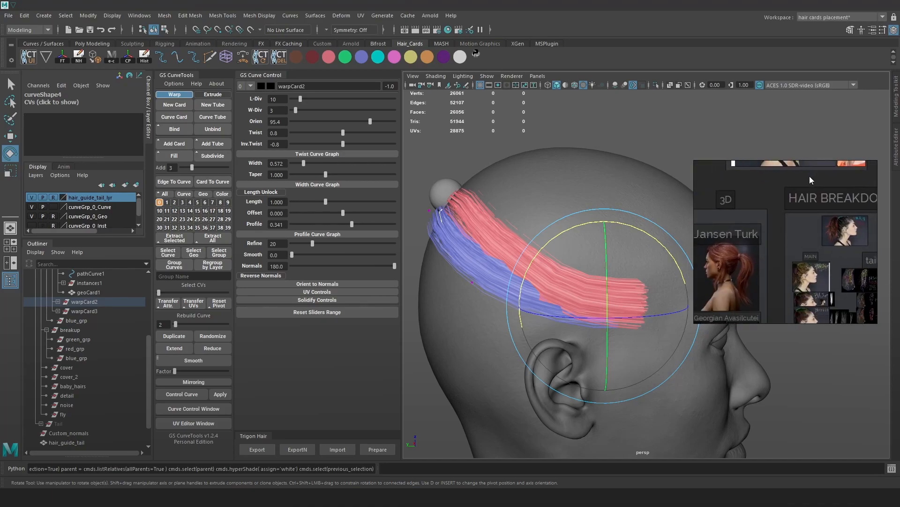
scroll(815, 276, "up", 5)
middle_click_drag(815, 283, 812, 269)
scroll(787, 247, "down", 5)
middle_click_drag(805, 215, 800, 307)
scroll(764, 230, "up", 6)
Shift the blue card's front control vertices toward the back of the head beneath the red card.
right_click_drag(597, 320, 634, 318, "alt")
key("w")
left_click_drag(559, 302, 527, 303)
left_click_drag(576, 282, 550, 296, "alt")
key("4")
Show the red card's control vertices and reposition the ones at its front end above the ear.
left_click(635, 296)
key("5")
mouse_move(623, 291)
right_mouse_down("alt")
mouse_move(472, 193)
mouse_move(429, 184)
right_mouse_up("alt")
key("4")
key("6")
left_click_drag(615, 301, 659, 283, "alt")
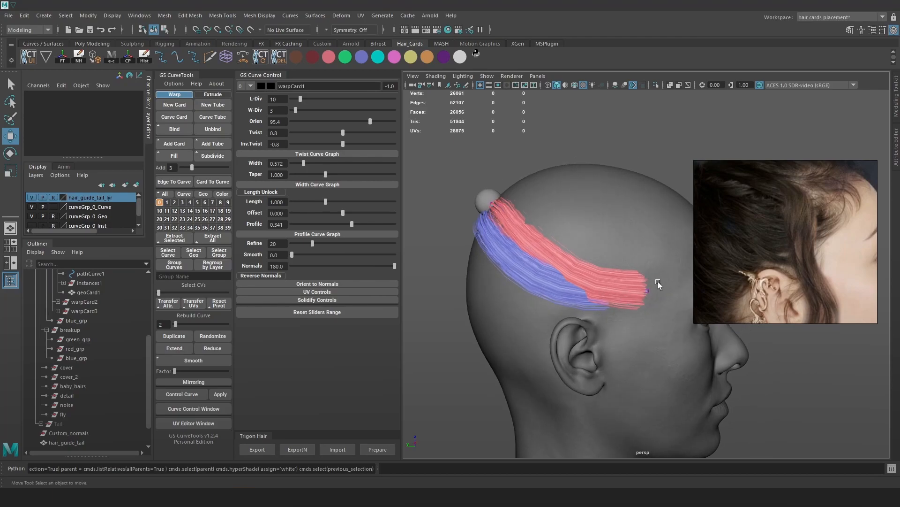
middle_click_drag(660, 281, 631, 280, "alt")
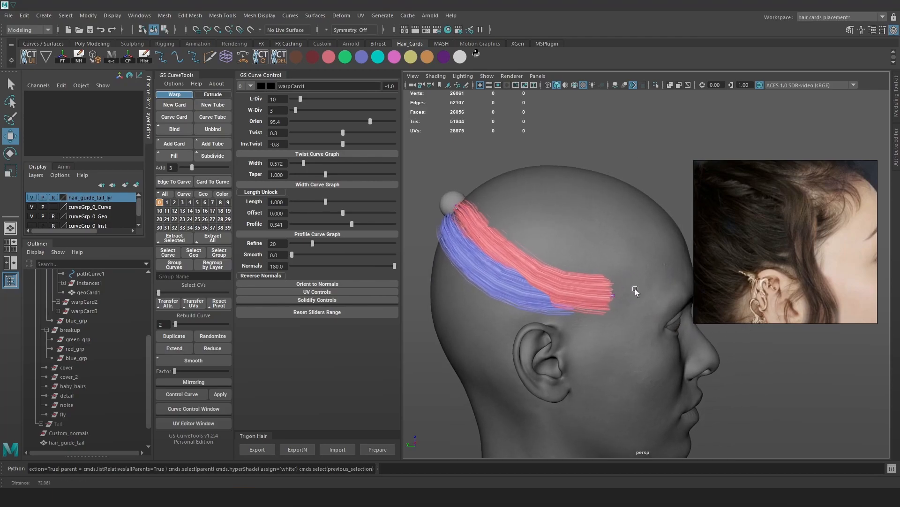
scroll(615, 278, "up", 2)
key("4")
left_click(593, 305)
mouse_move(570, 296)
left_mouse_down()
mouse_move(533, 302)
mouse_move(586, 250)
mouse_move(569, 265)
mouse_move(564, 293)
left_mouse_up()
key("5")
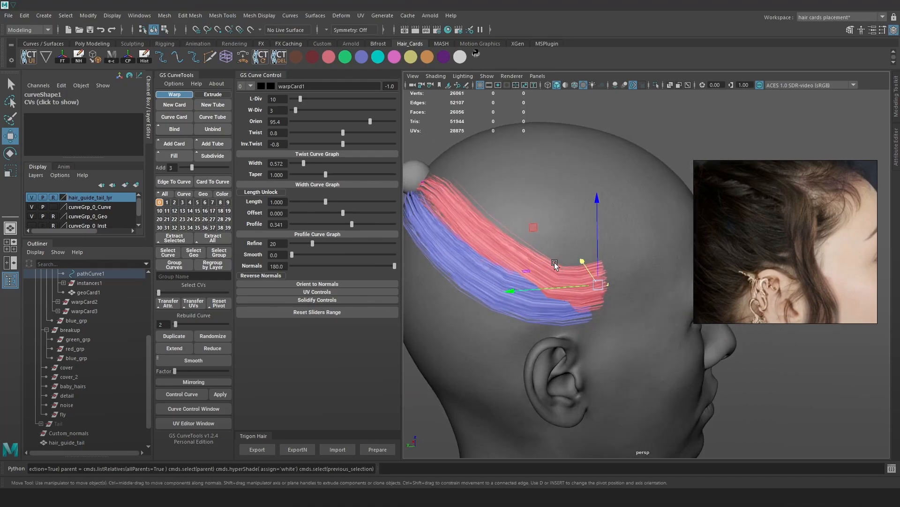
Rebuild the red card's path curve with a value of 2.
key("4")
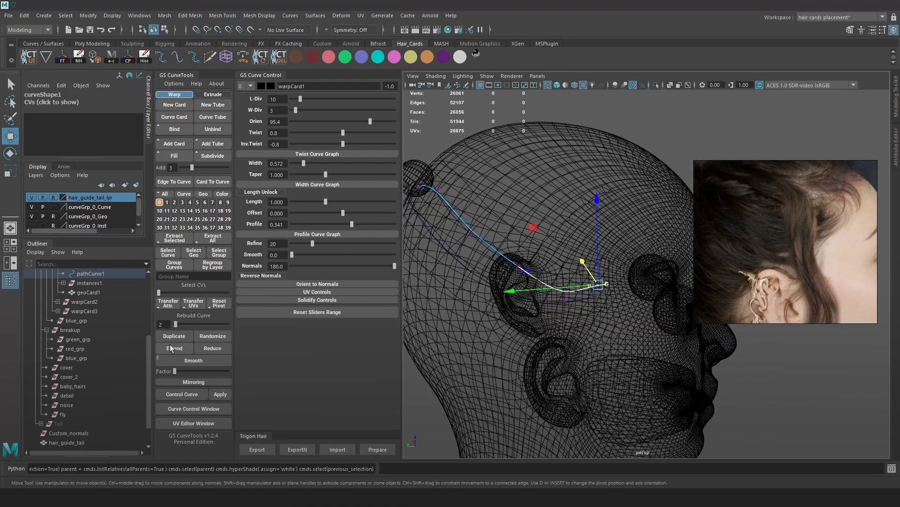
left_click_drag(176, 324, 175, 325)
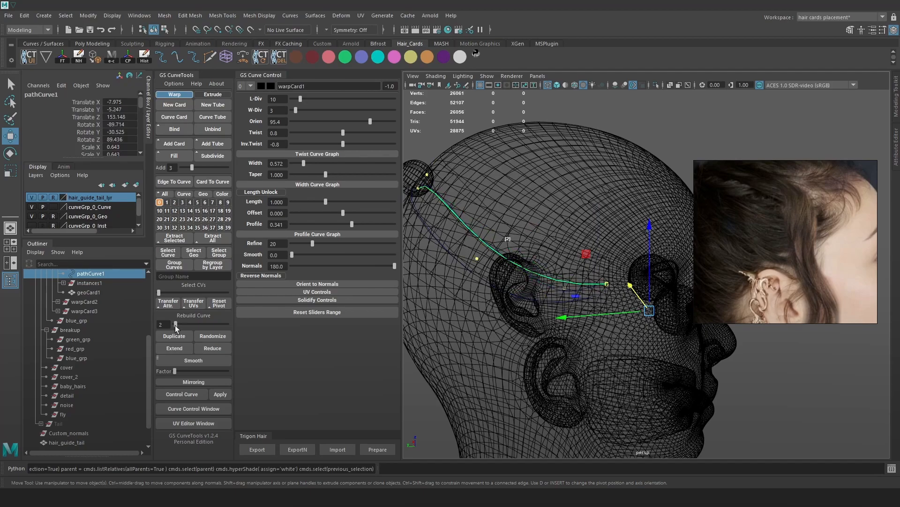
mouse_move(521, 275)
left_mouse_down("alt")
mouse_move(579, 277)
mouse_move(671, 129)
left_mouse_up("alt")
key("5")
key("6")
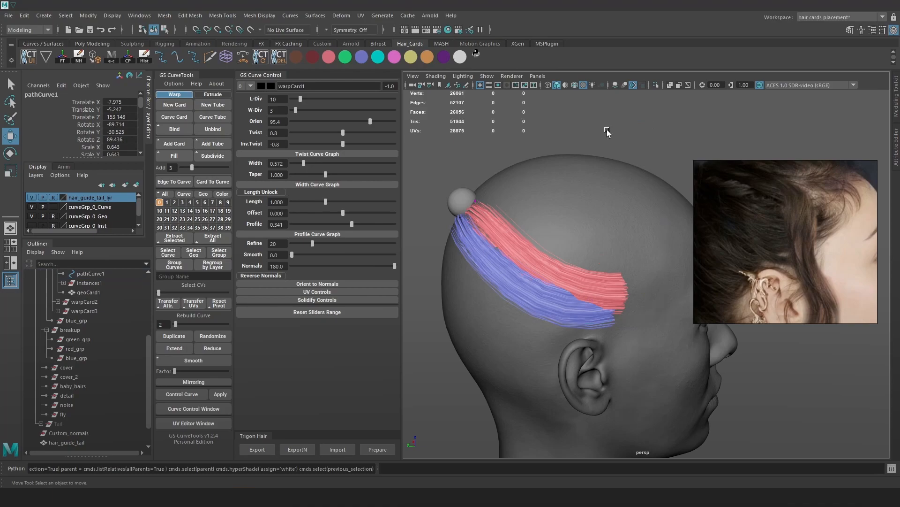
Adjust the red card's front control vertices so the strand flows smoothly above the blue card.
scroll(616, 124, "up", 2)
key("F9")
key("4")
left_click_drag(587, 280, 569, 313)
key("6")
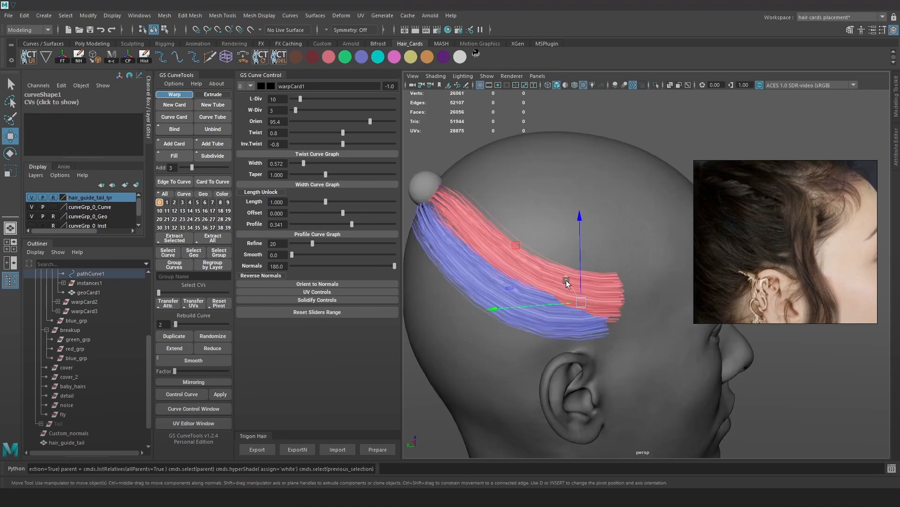
key("4")
left_click_drag(530, 259, 605, 302)
key("6")
key("4")
key("6")
left_click_drag(613, 264, 584, 283)
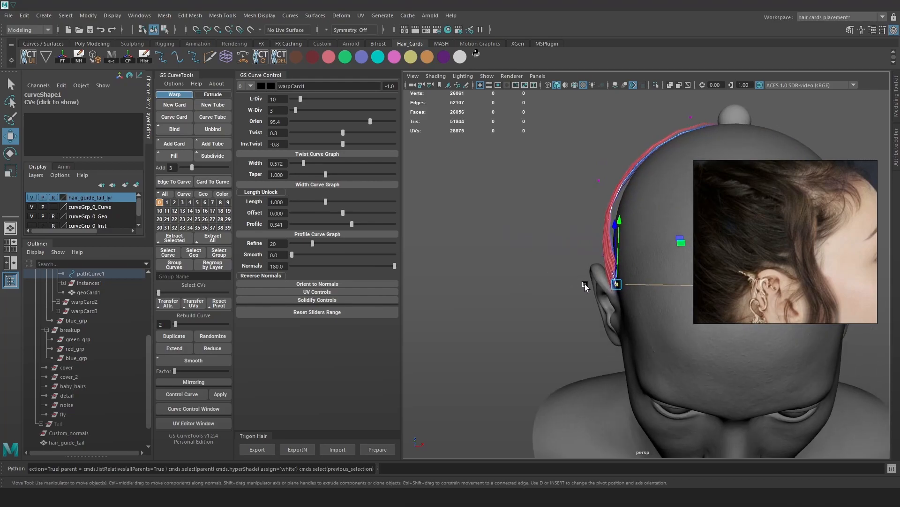
Move the red card's front and middle control vertices sideways so the strand follows the scalp.
key("4")
left_click_drag(633, 256, 631, 256)
key("Up")
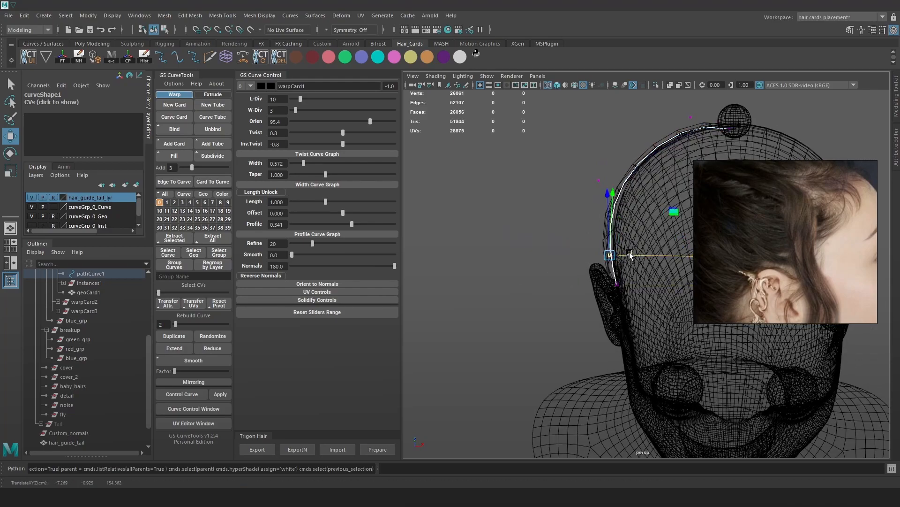
key("5")
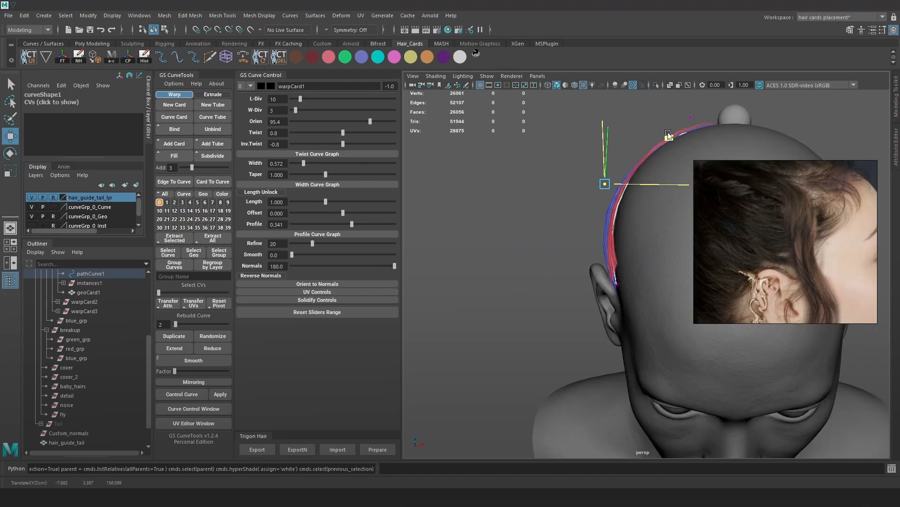
mouse_move(661, 131)
left_mouse_down("alt")
mouse_move(705, 209)
mouse_move(576, 275)
mouse_move(596, 314)
mouse_move(571, 294)
mouse_move(647, 275)
mouse_move(625, 277)
left_mouse_up("alt")
Select the blue card's path curve and show its control vertices along the side of the head.
key("4")
left_click(587, 318)
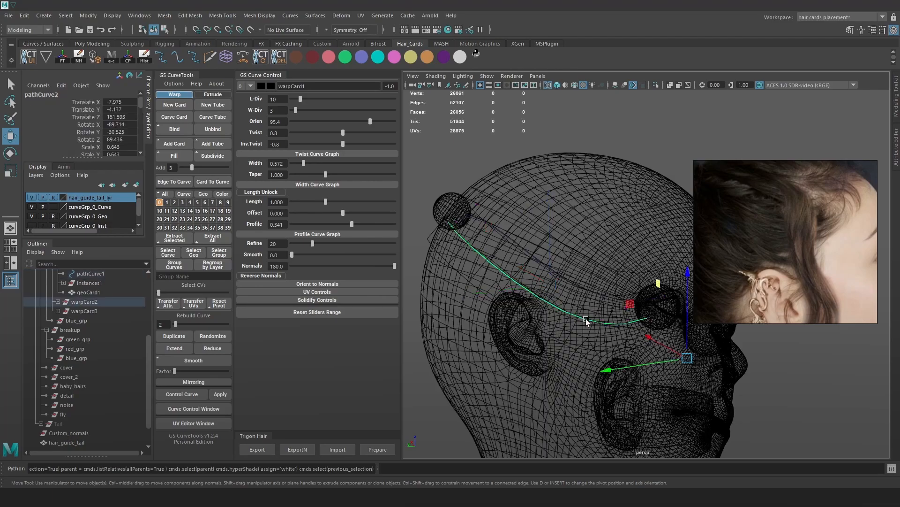
key("5")
left_click_drag(586, 318, 430, 173, "alt")
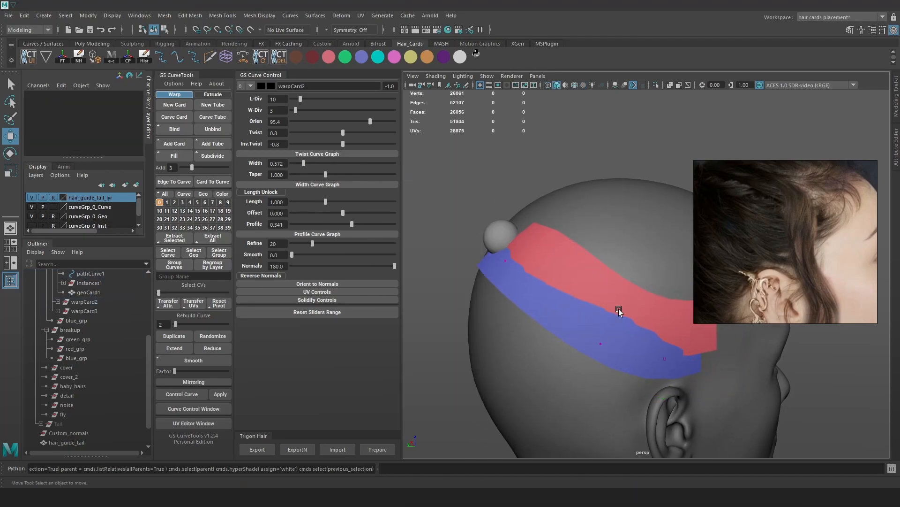
key("6")
left_click_drag(613, 317, 624, 274, "alt")
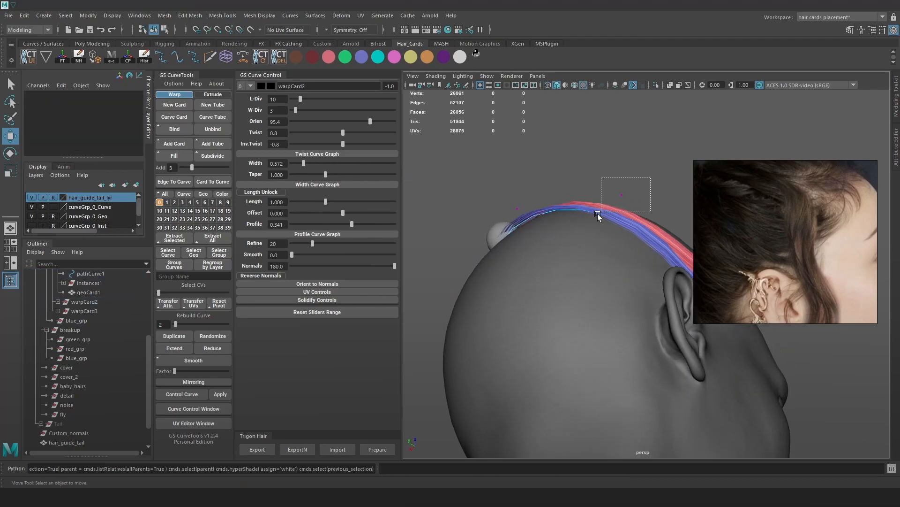
left_click(604, 209)
Rebuild the blue card's path curve with a value of 5.
mouse_move(604, 209)
left_mouse_down("alt")
mouse_move(548, 293)
mouse_move(583, 291)
mouse_move(508, 307)
mouse_move(558, 309)
mouse_move(638, 288)
mouse_move(539, 276)
left_mouse_up("alt")
key("4")
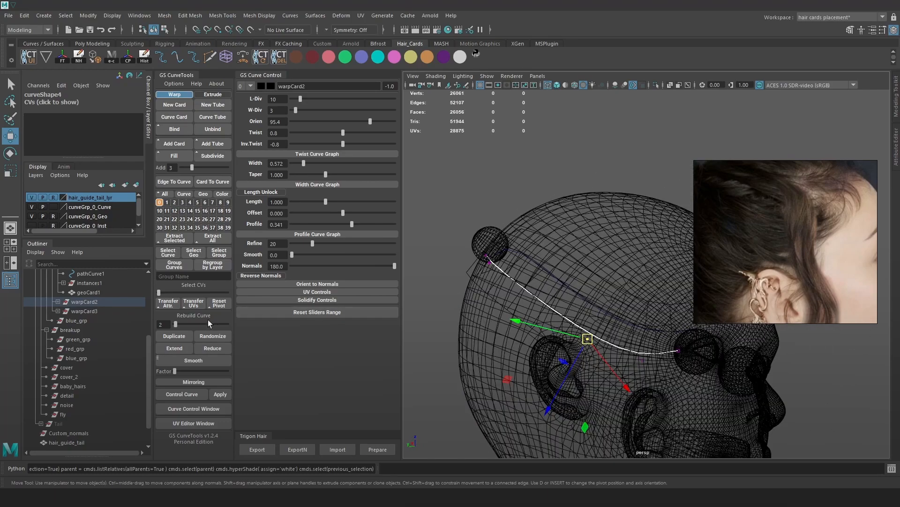
left_click_drag(186, 323, 178, 327)
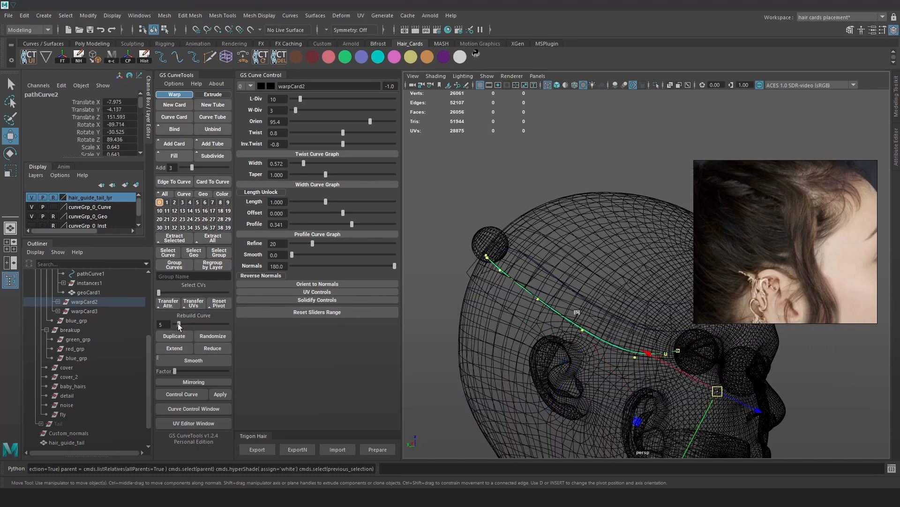
Pick out a control vertex on the rear part of the blue card's rebuilt curve for adjustment.
left_click_drag(356, 298, 454, 205, "alt")
mouse_move(522, 241)
left_mouse_down("alt")
mouse_move(581, 295)
mouse_move(521, 288)
mouse_move(567, 263)
mouse_move(610, 187)
left_mouse_up("alt")
left_click(544, 304)
key("5")
key("6")
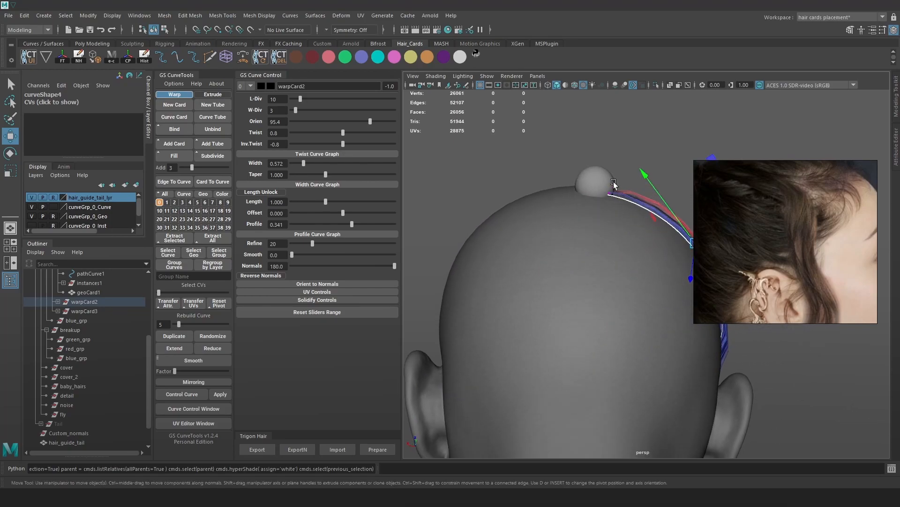
left_click(608, 197)
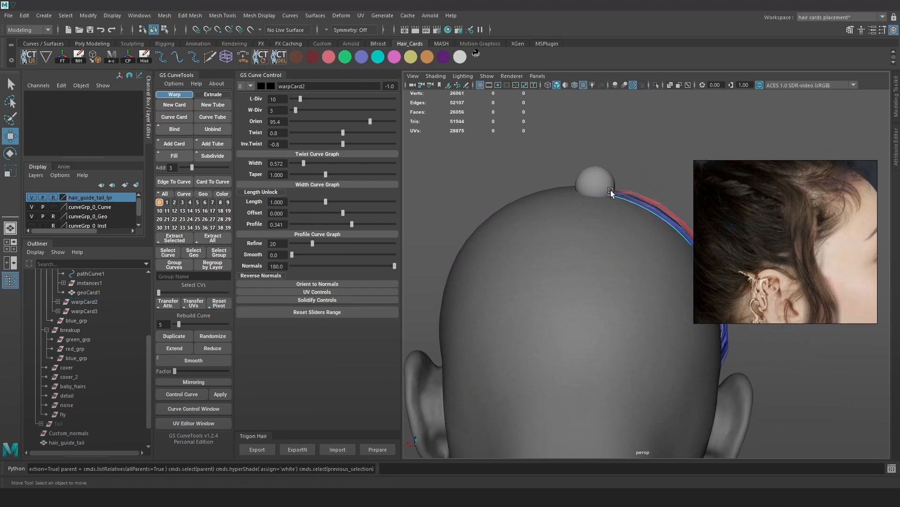
Reselect the blue card's path curve and return it to control vertex editing near the guide sphere.
right_click_drag(633, 202, 676, 174)
left_click(676, 171)
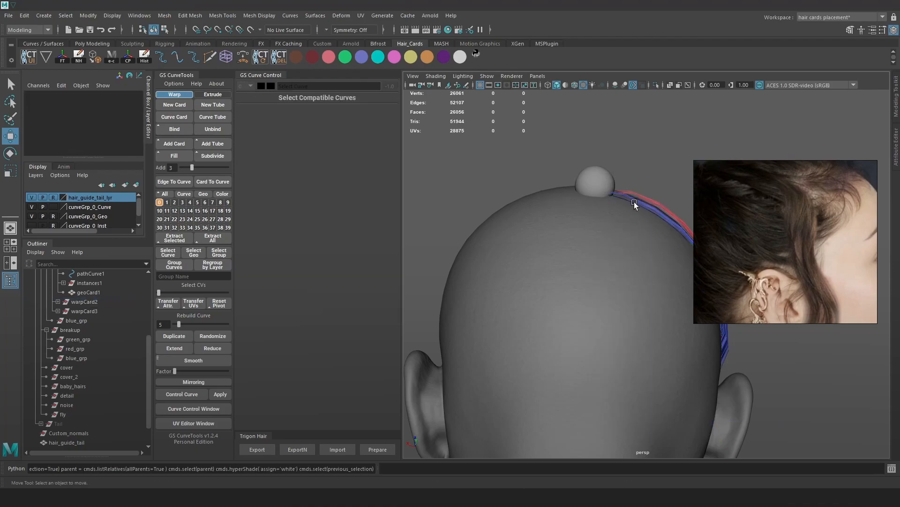
key("4")
left_click(632, 202)
mouse_move(631, 201)
right_mouse_down()
mouse_move(607, 148)
mouse_move(595, 181)
right_mouse_up()
key("5")
Adjust the blue card's rear end control vertex so the strand flows into the guide sphere.
mouse_move(590, 197)
left_mouse_down("alt")
mouse_move(545, 284)
mouse_move(554, 300)
left_mouse_up("alt")
key("4")
left_click(554, 260)
key("5")
key("6")
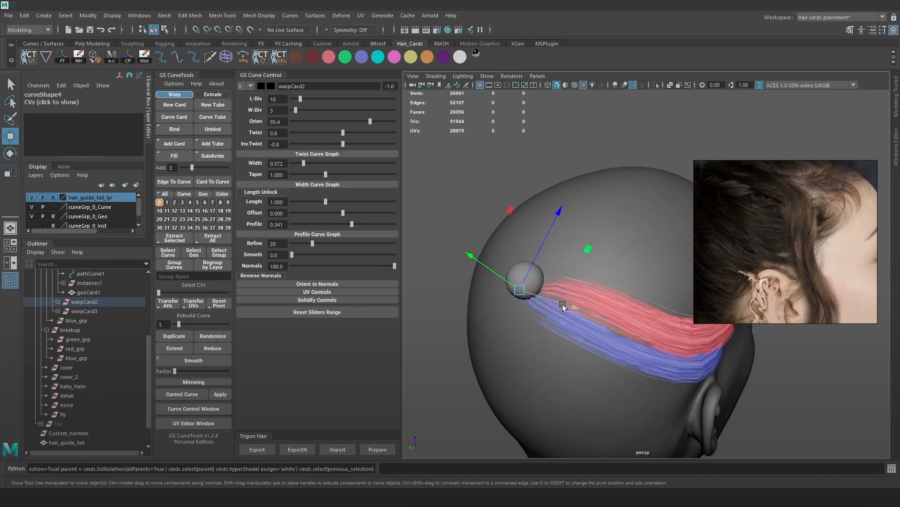
key("4")
key("5")
key("6")
key("4")
left_click_drag(574, 309, 557, 305)
Undo the last change and target the blue card's control vertices just in front of the guide sphere.
mouse_move(551, 310)
left_mouse_down("alt")
mouse_move(568, 287)
mouse_move(562, 308)
mouse_move(545, 317)
mouse_move(529, 306)
mouse_move(574, 306)
mouse_move(586, 274)
mouse_move(610, 257)
left_mouse_up("alt")
left_click(563, 283)
key("ctrl+z")
key("6")
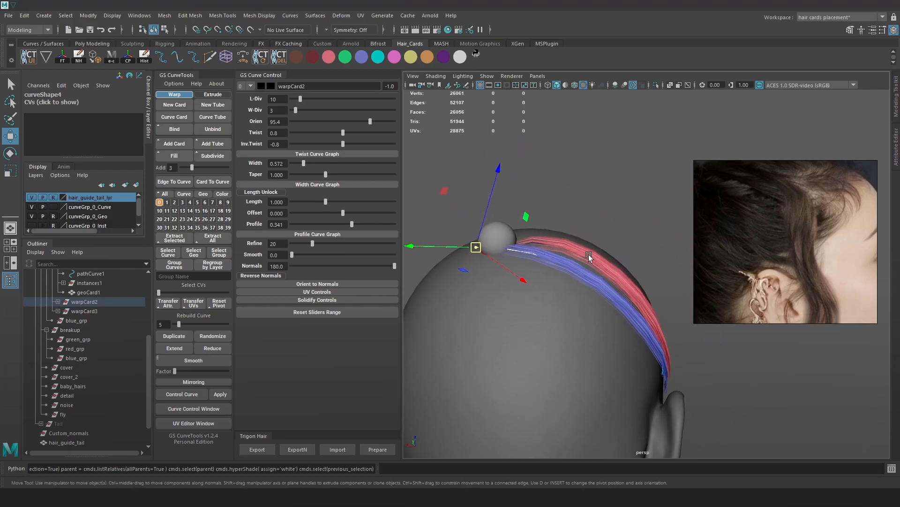
left_click(545, 243)
key("4")
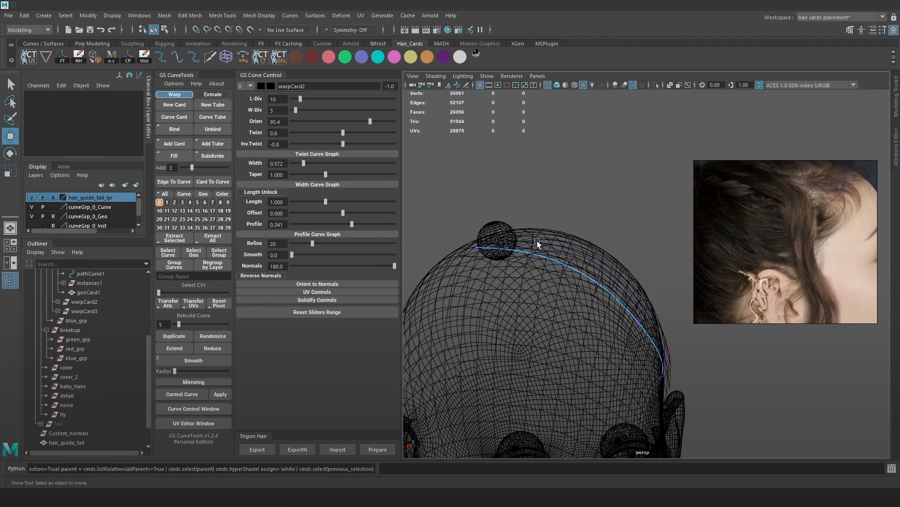
Rebuild the path curve of the red hair card (warpCard1) with a value of 5 and enable editing of its control vertices.
left_click(540, 240)
left_click(542, 210)
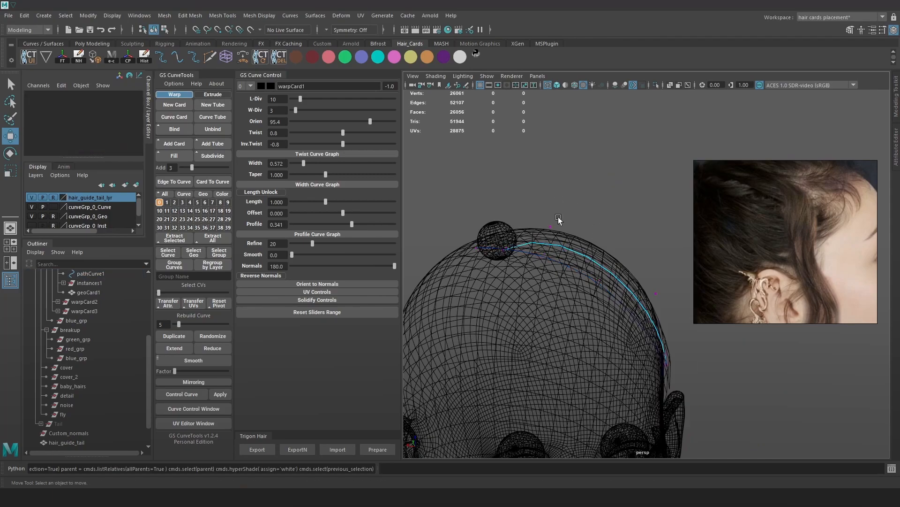
left_click(179, 323)
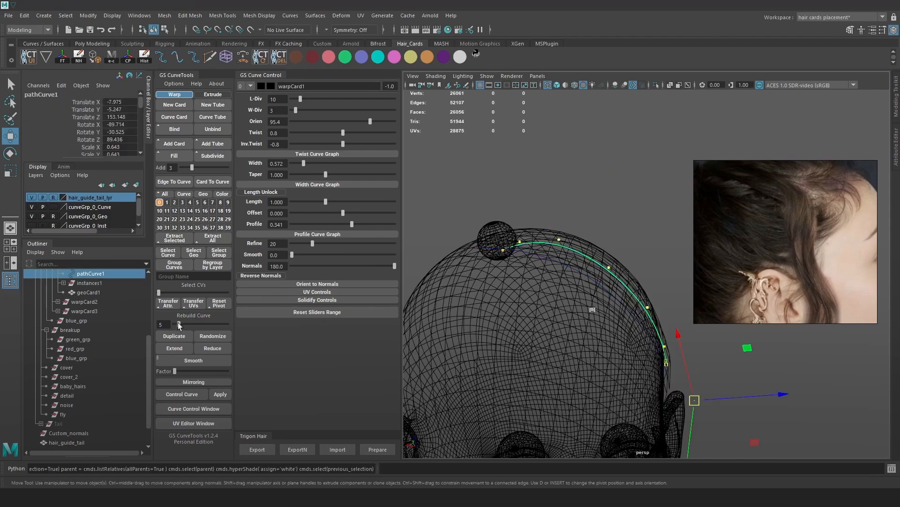
key("5")
left_click_drag(593, 176, 620, 160, "alt")
right_click_drag(620, 160, 565, 160)
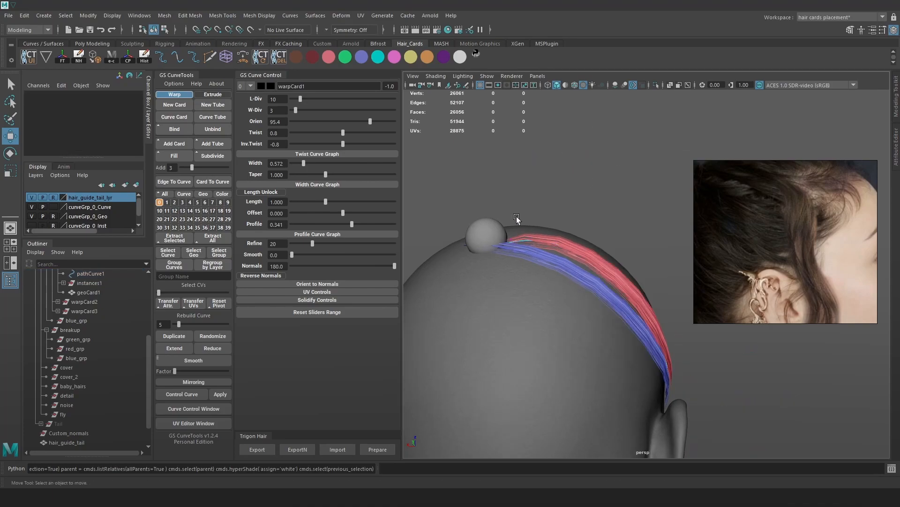
Move the control vertices of the red card's curve, near the bun and along its middle, so the strands follow the scalp.
key("4")
mouse_move(483, 263)
left_mouse_down()
mouse_move(522, 228)
mouse_move(488, 246)
mouse_move(526, 269)
mouse_move(565, 249)
mouse_move(562, 238)
mouse_move(547, 254)
left_mouse_up()
key("5")
key("4")
left_click(552, 249)
key("5")
key("4")
left_click(580, 290)
key("5")
left_click_drag(579, 289, 578, 288)
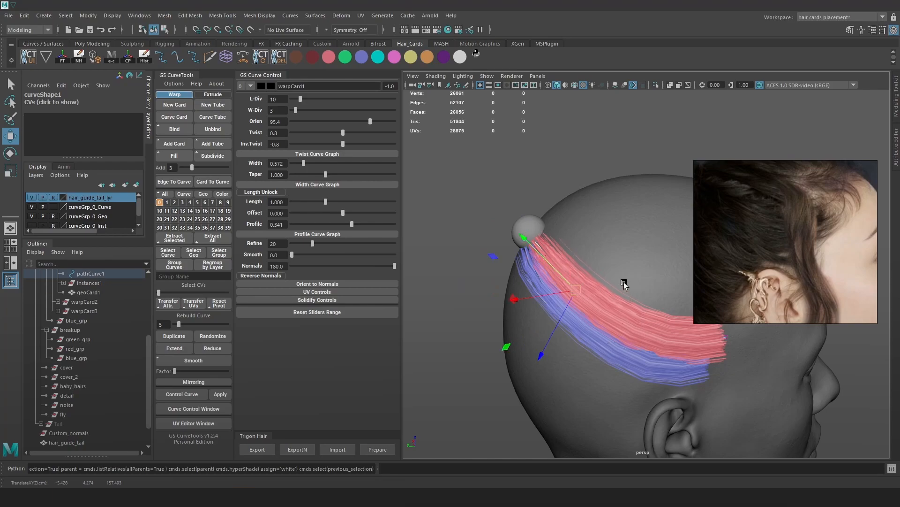
Refine the red card's curve along the side of the head, and switch to the curve of the blue card (warpCard2).
right_click_drag(623, 285, 610, 298, "alt")
left_click_drag(610, 298, 615, 265, "alt")
left_click(604, 321)
left_click_drag(621, 257, 555, 243)
left_click(525, 173)
left_click_drag(569, 170, 640, 166, "alt")
right_click_drag(656, 149, 596, 146)
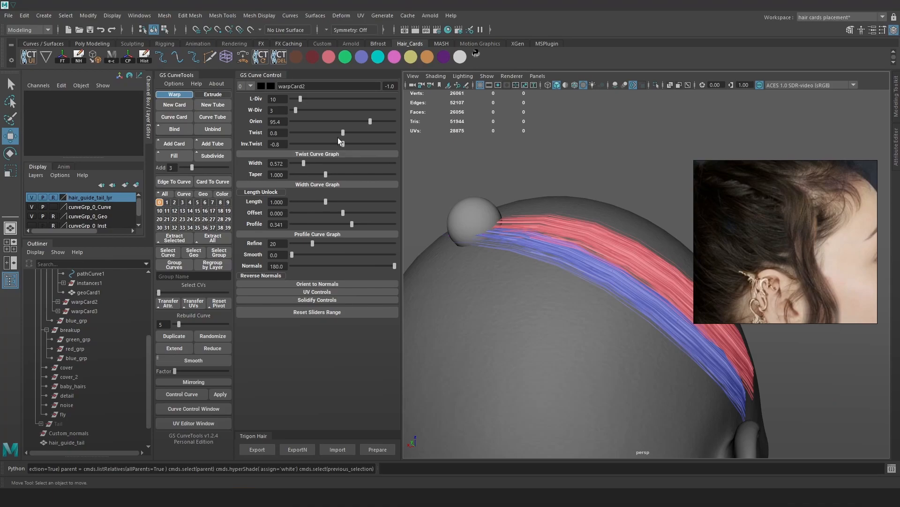
Try a different orientation for the blue hair card.
left_click_drag(369, 121, 375, 121)
key("4")
right_click_drag(517, 227, 603, 160)
key("5")
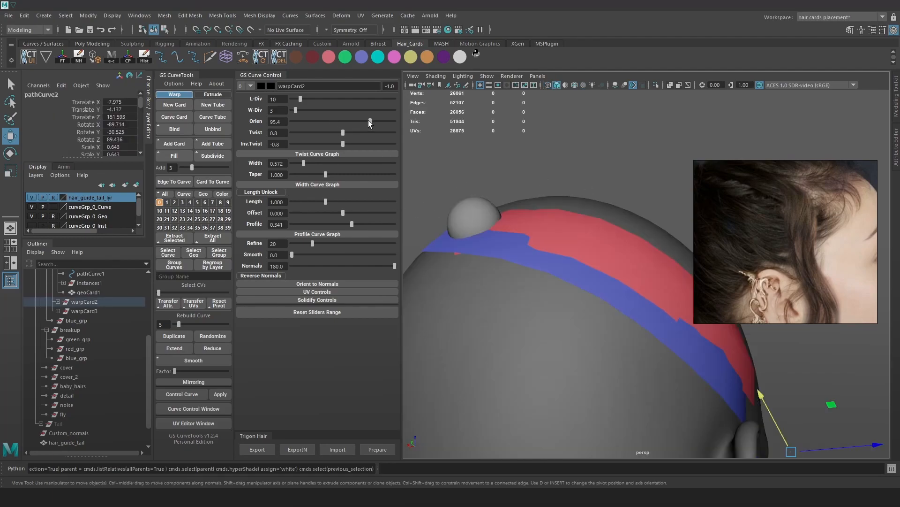
key("6")
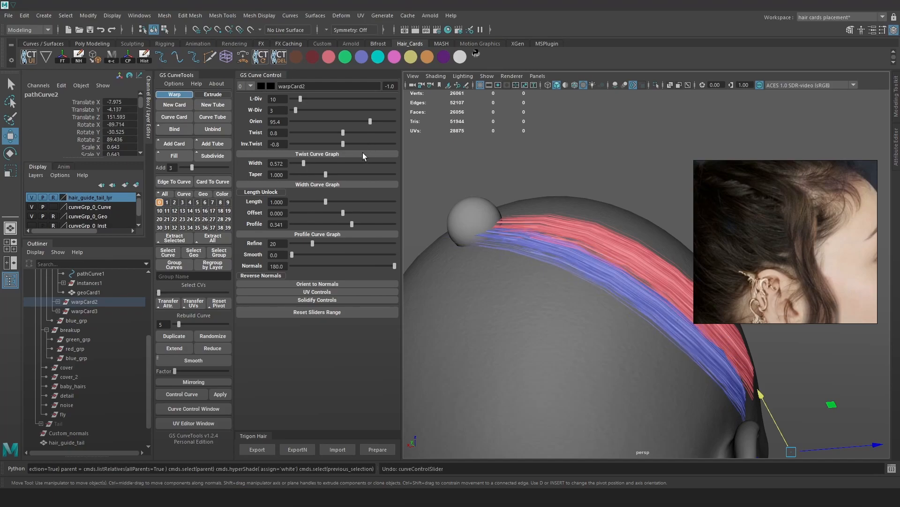
Set the blue hair card's twist to -27.4 and show the control vertices of its curve.
left_click_drag(343, 133, 334, 137)
right_click_drag(583, 131, 535, 136)
left_click_drag(538, 160, 540, 164, "alt")
left_click_drag(515, 184, 484, 212)
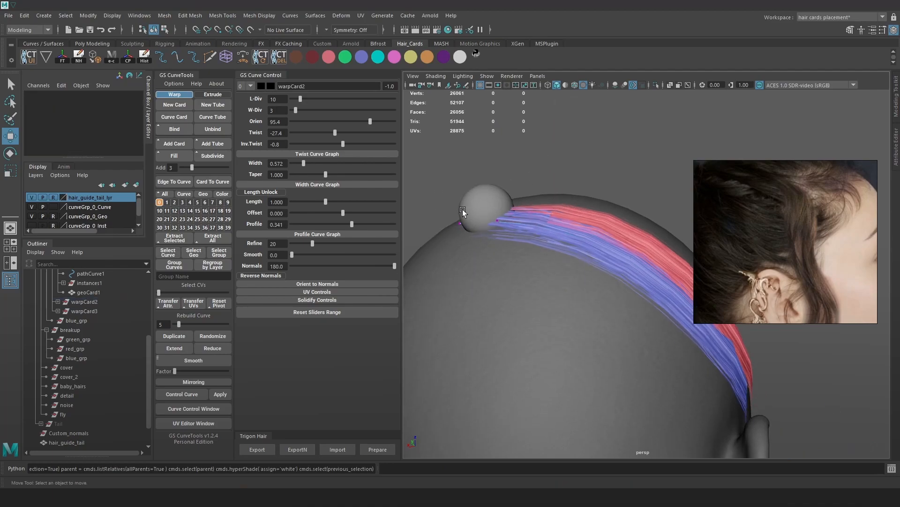
mouse_move(505, 223)
right_mouse_down()
mouse_move(547, 209)
mouse_move(495, 199)
right_mouse_up()
left_click(647, 141)
Adjust a control vertex of the blue card's curve near the bun and reselect the path curve.
key("4")
left_click(517, 224)
key("6")
mouse_move(521, 190)
left_mouse_down()
mouse_move(430, 231)
mouse_move(533, 281)
mouse_move(582, 287)
left_mouse_up()
scroll(481, 233, "down", 3)
left_click(535, 281)
key("4")
right_click_drag(558, 287, 605, 248)
left_click(653, 136)
key("ctrl+z")
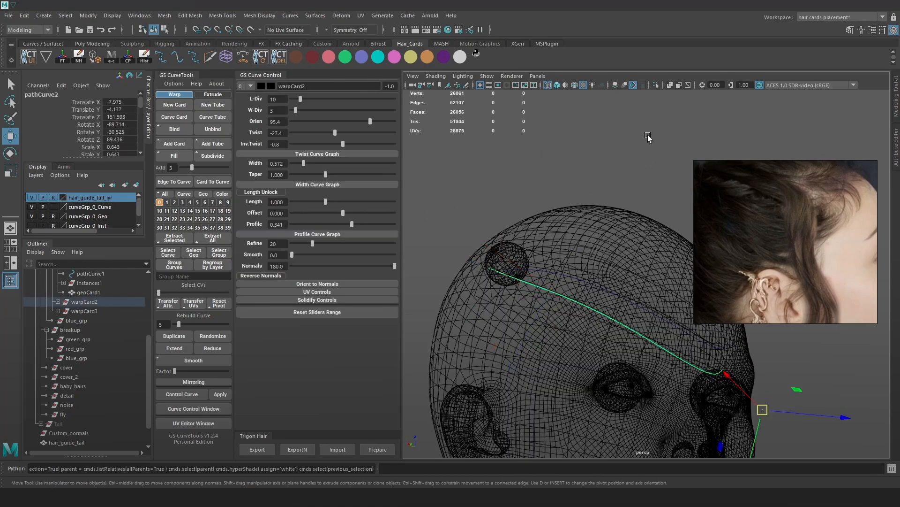
Move the end control vertex of the blue card's curve beside the bun.
right_click_drag(521, 281, 498, 263)
left_click(490, 268)
left_click_drag(513, 223, 514, 255, "alt")
key("6")
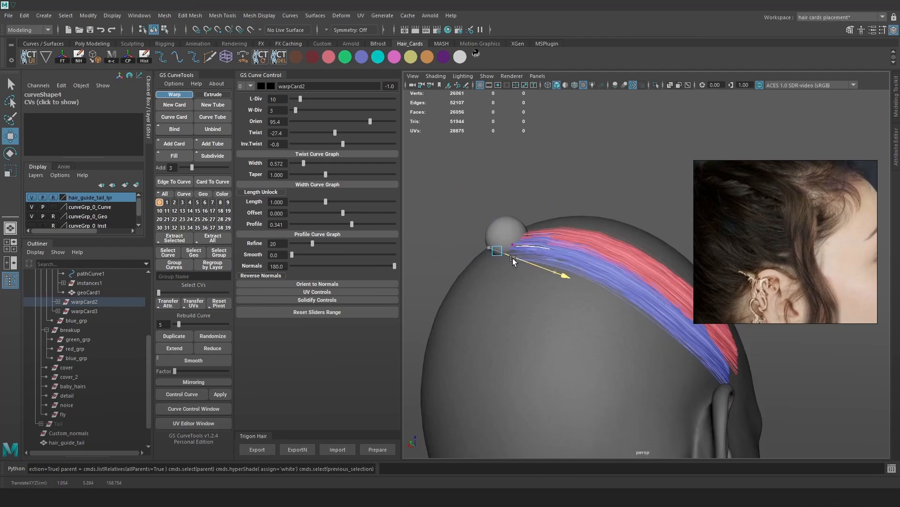
left_click(533, 250)
left_click_drag(503, 262, 510, 279, "alt")
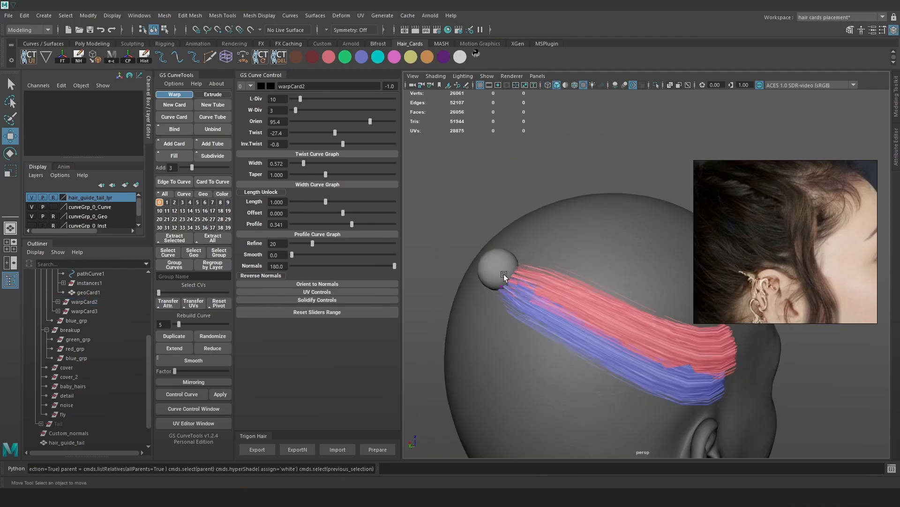
Refine the bun end of the blue card's curve so its strands start against the underside of the bun.
scroll(502, 292, "up", 2)
right_click_drag(467, 266, 516, 246)
key("5")
key("6")
left_click(554, 162)
left_click_drag(555, 162, 554, 258, "alt")
key("4")
left_click(552, 258)
right_click_drag(531, 166, 495, 168)
mouse_move(474, 222)
left_mouse_down()
mouse_move(456, 252)
mouse_move(470, 247)
left_mouse_up()
key("6")
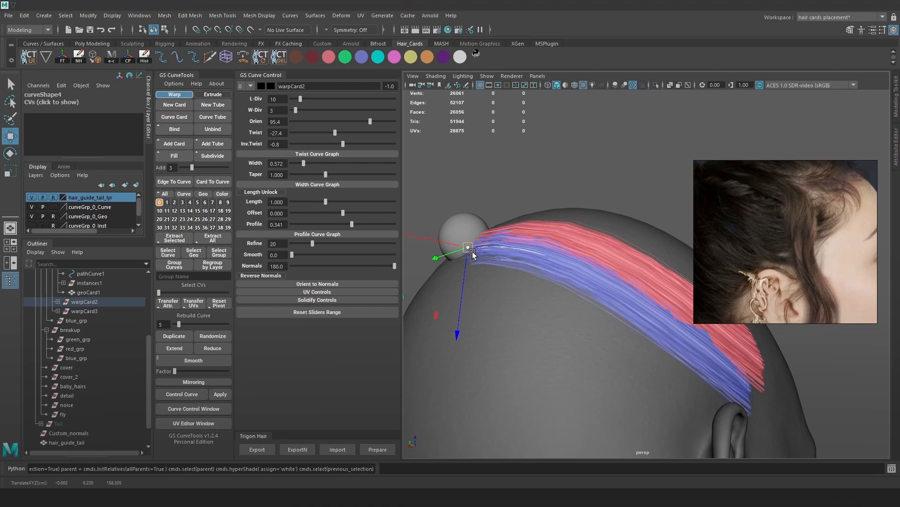
Move the control vertex near the temple end of the red card's curve so the card lies along the side of the head.
left_click_drag(470, 254, 510, 223, "alt")
right_click_drag(510, 224, 571, 294, "alt")
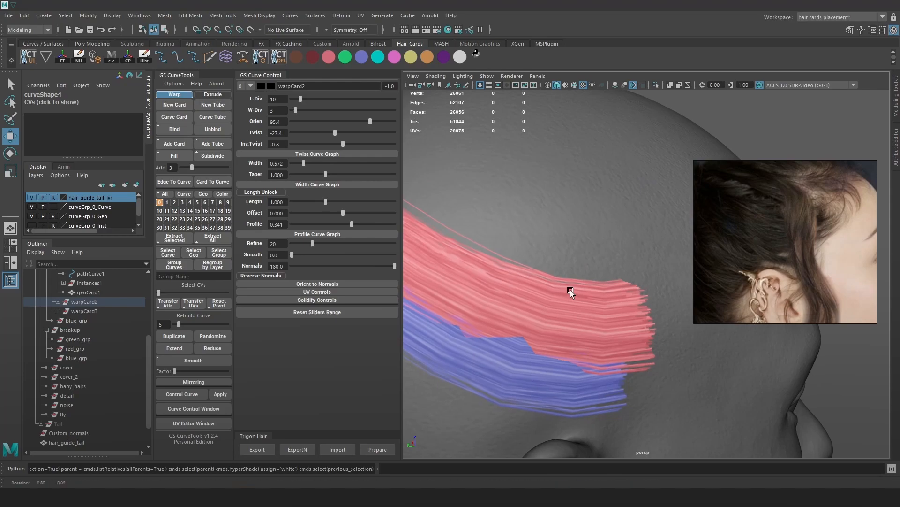
left_click_drag(572, 290, 563, 285, "alt")
key("4")
left_click(578, 306)
key("6")
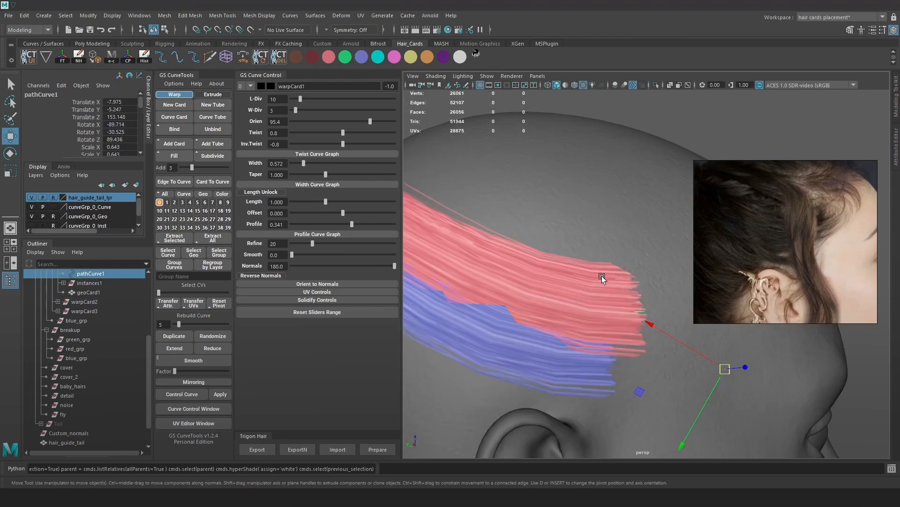
right_click_drag(601, 277, 559, 154, "alt")
left_click(671, 122)
right_click_drag(587, 113, 602, 164, "alt")
key("4")
mouse_move(598, 274)
left_mouse_down()
mouse_move(570, 299)
mouse_move(582, 308)
mouse_move(516, 367)
left_mouse_up()
key("6")
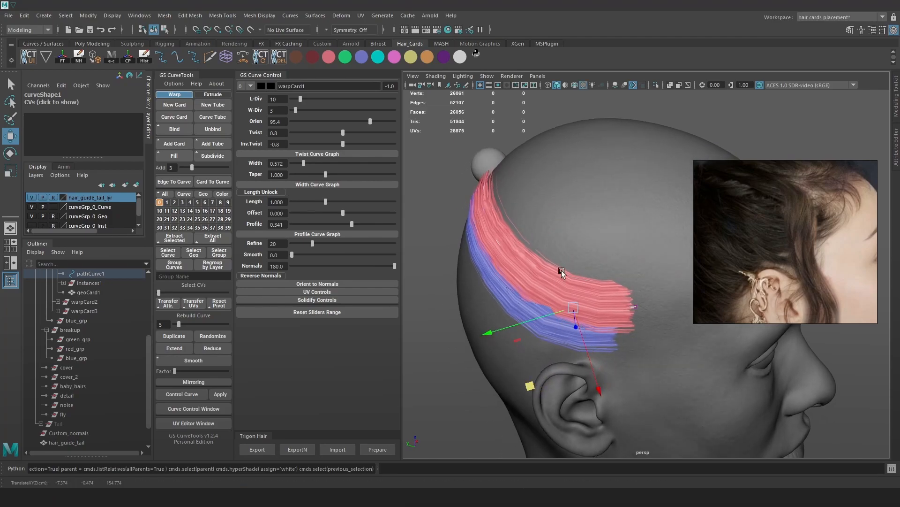
left_click_drag(578, 272, 445, 261, "alt")
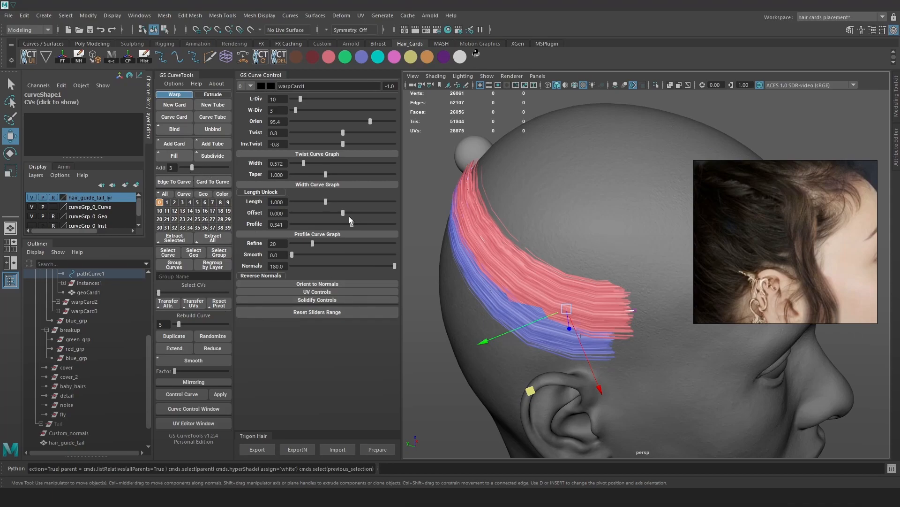
Set the red hair card's inverse twist to 0.8 and select its path curve.
left_click_drag(345, 142, 343, 145)
left_click_drag(554, 331, 587, 342, "alt")
right_click_drag(587, 342, 598, 309, "alt")
left_click_drag(598, 309, 632, 258, "alt")
left_click(632, 258)
right_click_drag(620, 264, 661, 257)
left_click(666, 276)
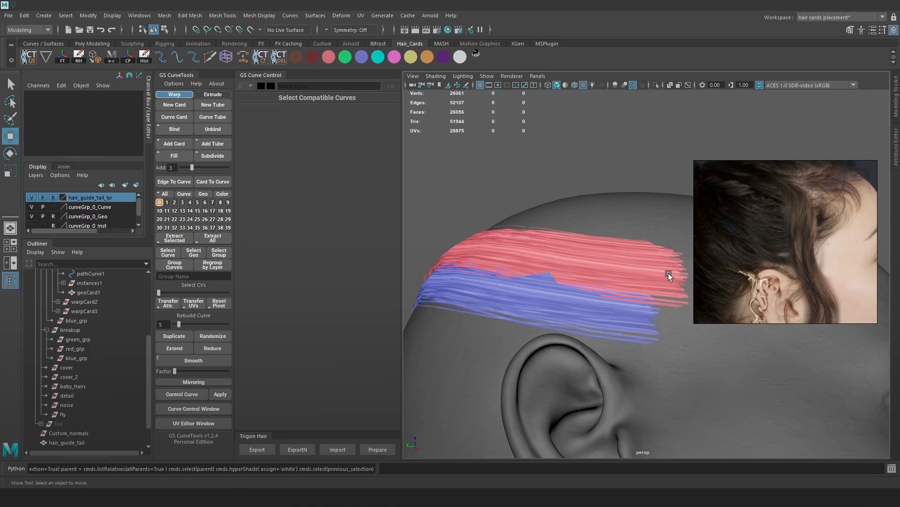
left_click(669, 274)
left_click_drag(624, 286, 629, 297, "alt")
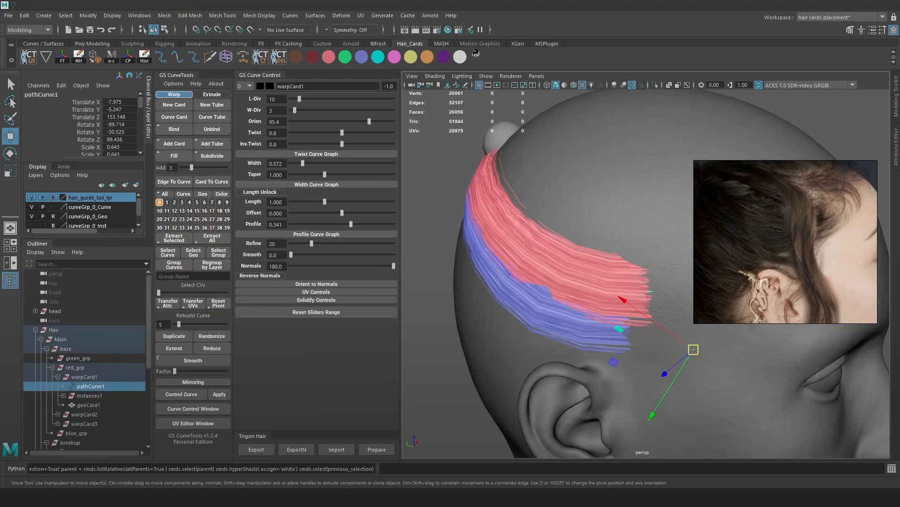
Turn on geometry editing for hair layer 0 and select the red card's mesh (geoCard1).
scroll(578, 283, "up", 2)
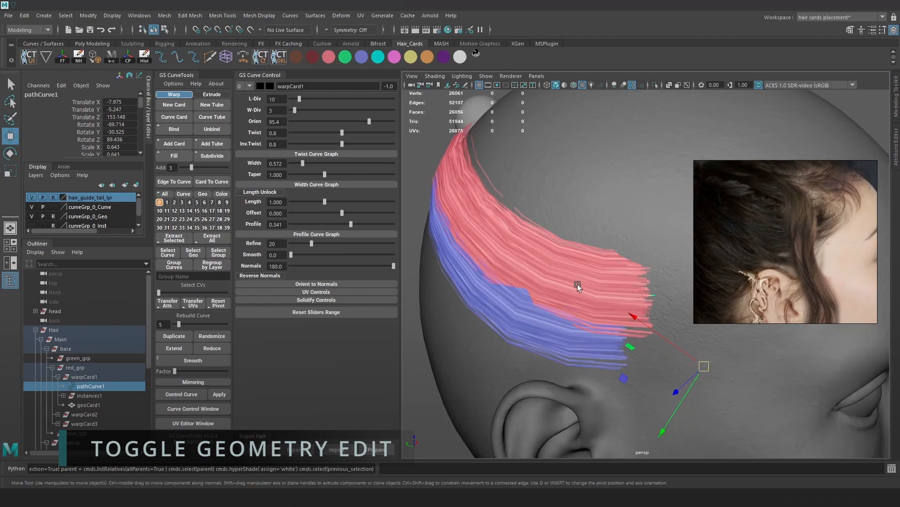
left_click_drag(578, 283, 602, 281, "alt")
scroll(602, 280, "up", 2)
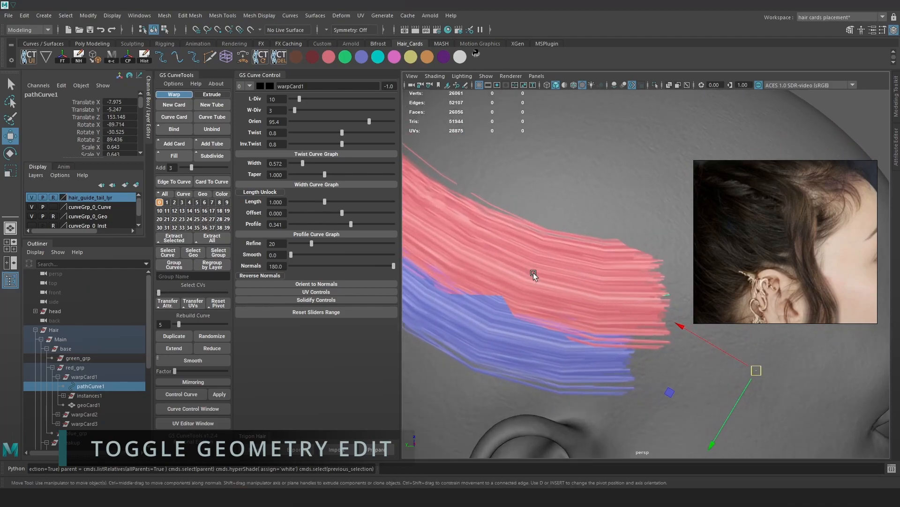
right_click(160, 208)
right_click_drag(160, 207, 203, 193)
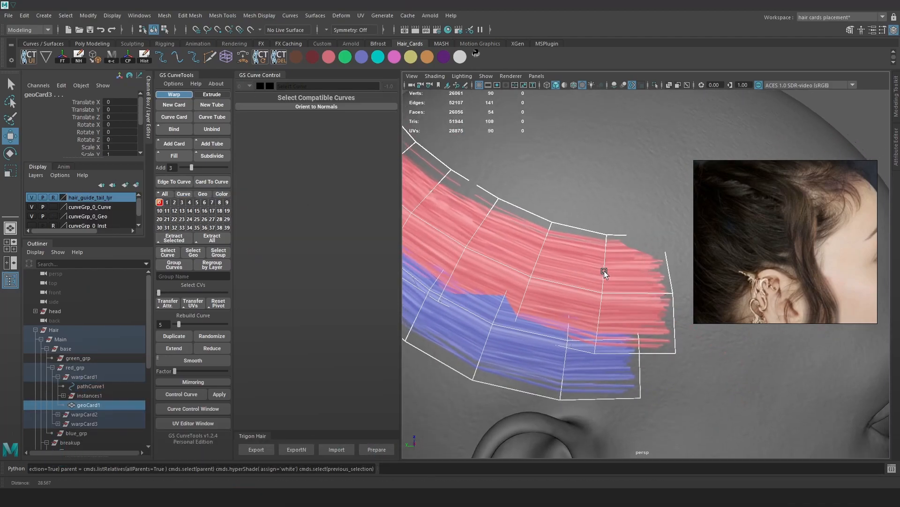
scroll(607, 273, "down", 1)
left_click(588, 258)
left_click_drag(577, 258, 620, 99, "alt")
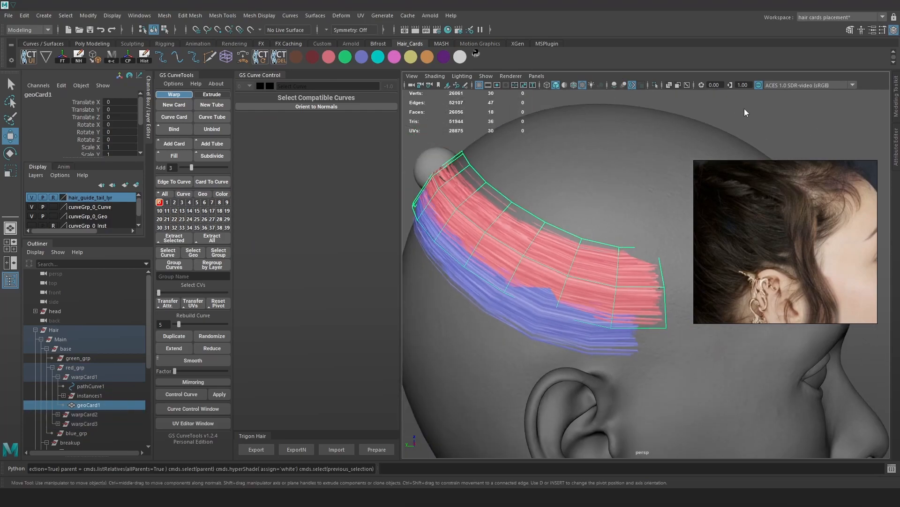
Move a vertex on the lower edge of the red card's mesh slightly.
right_click_drag(745, 109, 701, 111)
left_click(561, 313)
left_click_drag(563, 312, 533, 321, "alt")
left_click(504, 290)
left_click_drag(487, 292, 486, 292)
Turn geometry editing for hair layer 0 back off.
right_click(161, 209)
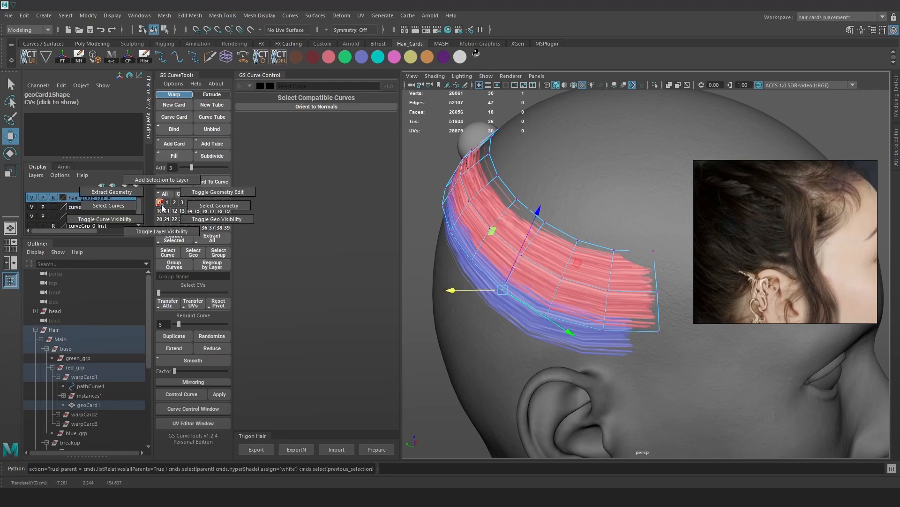
left_click(186, 197)
left_click_drag(413, 187, 570, 233, "alt")
left_click(632, 173)
left_click(557, 270)
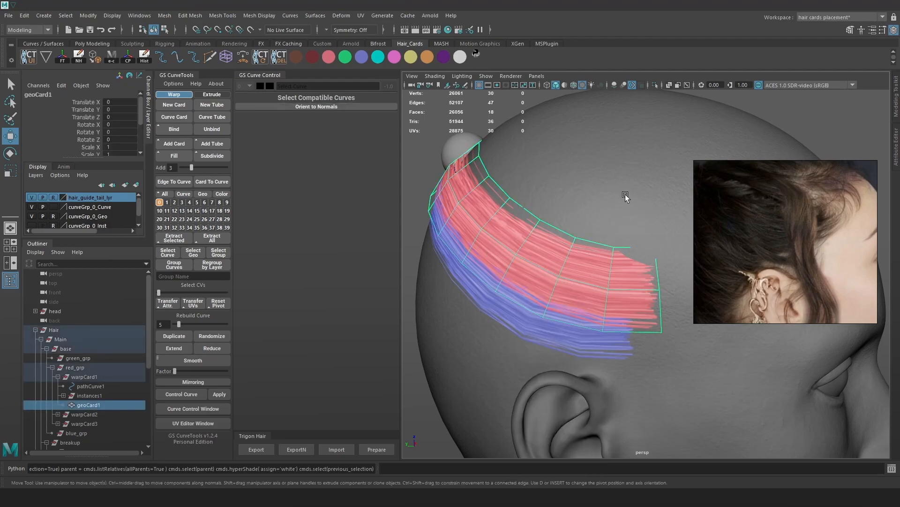
Select the red card's path curve and display the shaded models with wireframe overlaid.
left_click(483, 137)
key("4")
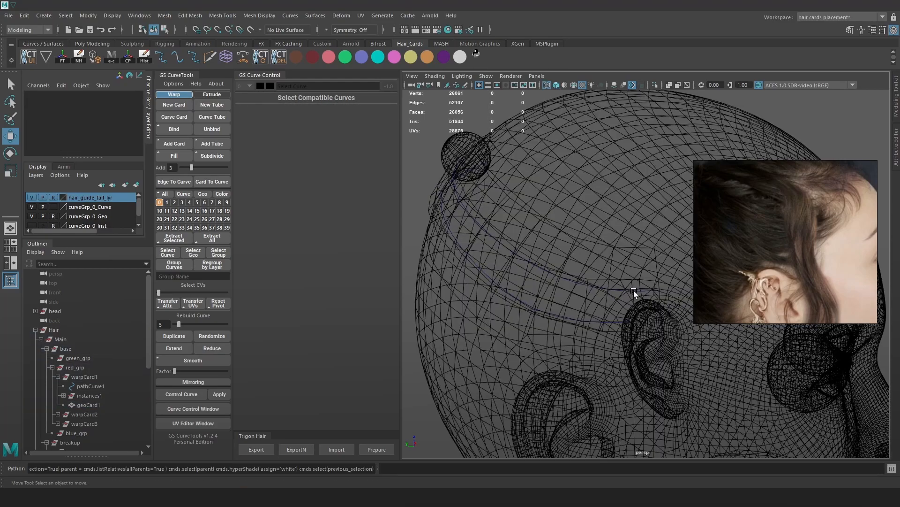
left_click(634, 291)
key("5")
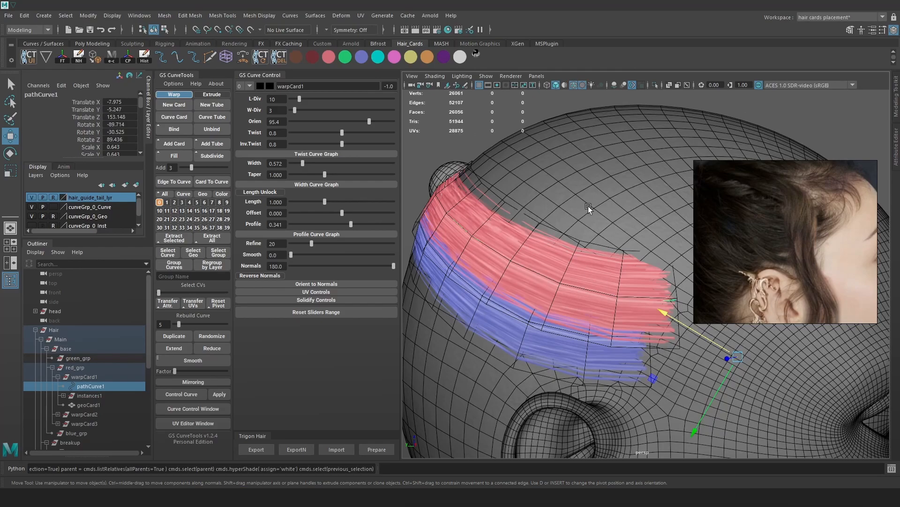
Adjust the control vertices at the temple end of the red card's curve.
left_click_drag(588, 207, 556, 161, "alt")
right_click(536, 133)
left_click(670, 268)
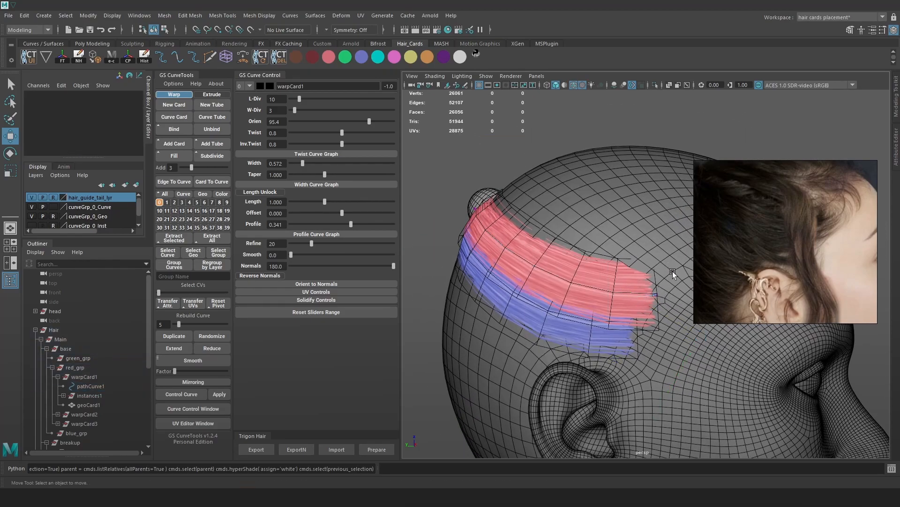
left_click_drag(658, 281, 653, 268, "alt")
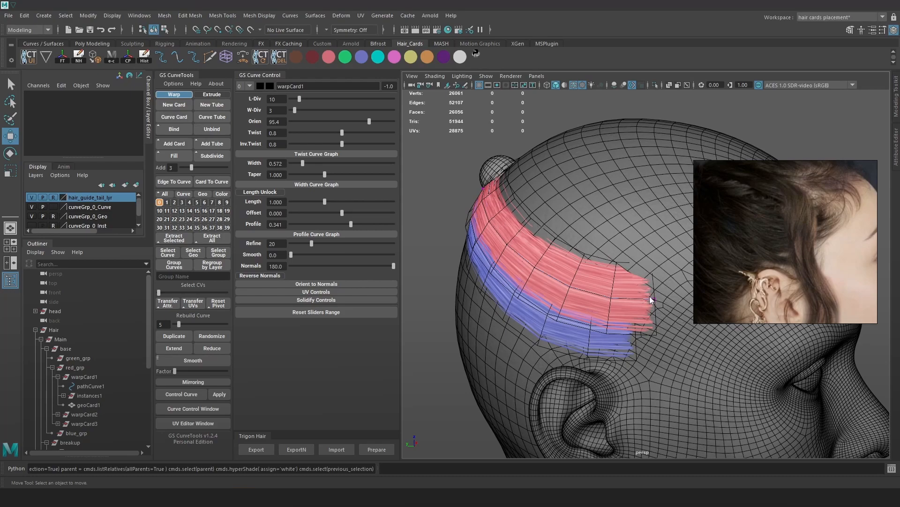
left_click(650, 295)
left_click_drag(584, 143, 567, 138, "alt")
right_click(567, 138)
left_click(601, 308)
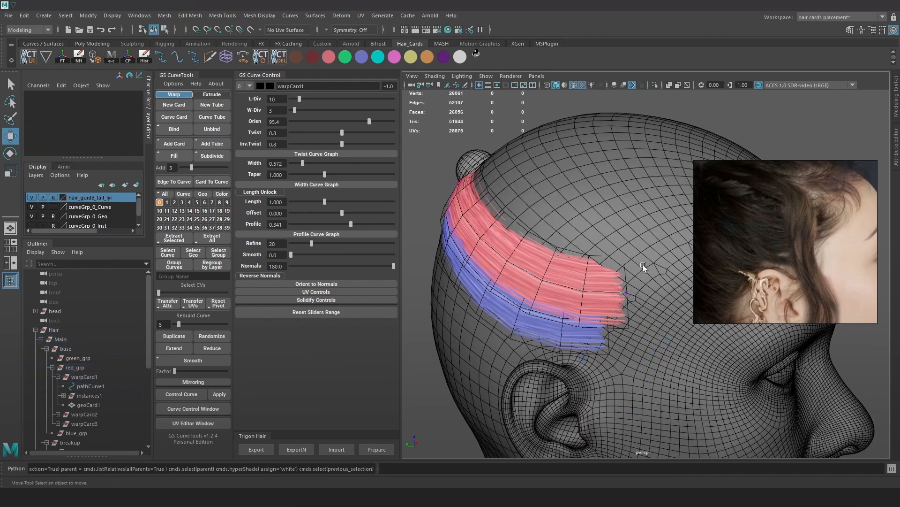
left_click(629, 293)
left_click(627, 292)
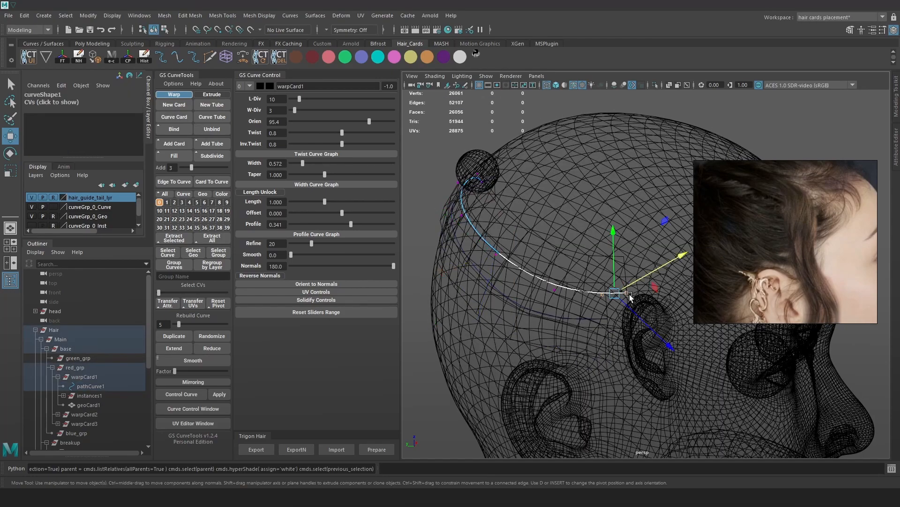
left_click(582, 291, "shift")
mouse_move(581, 291)
left_mouse_down()
mouse_move(556, 294)
mouse_move(574, 302)
mouse_move(530, 254)
left_mouse_up()
key("5")
left_click(567, 291)
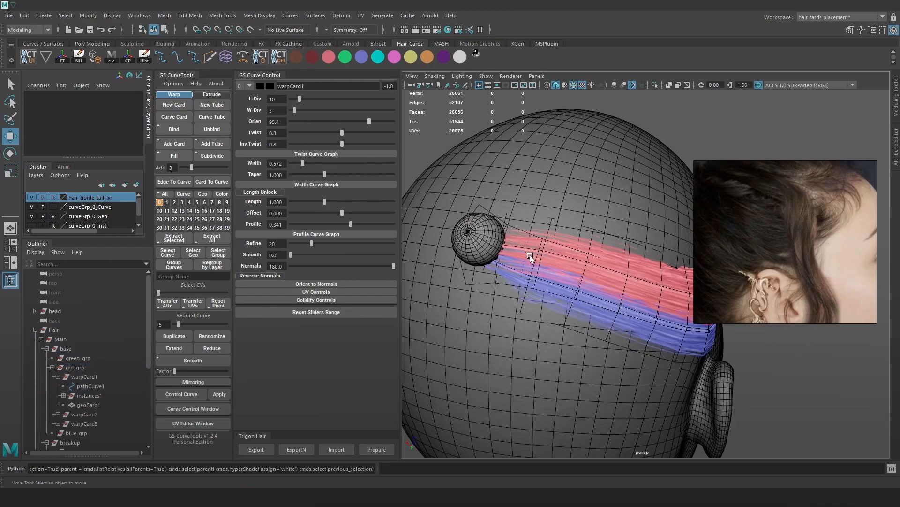
Reposition the middle and bun-end control vertices of the red card's curve to fit the head.
left_click_drag(602, 283, 570, 257, "alt")
scroll(586, 273, "up", 2)
key("4")
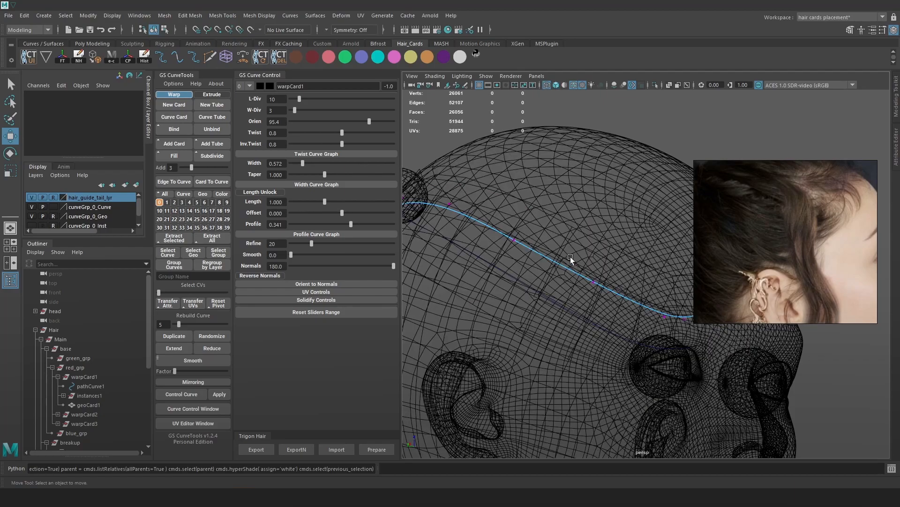
left_click(589, 282)
key("5")
mouse_move(603, 284)
left_mouse_down("alt")
mouse_move(590, 289)
mouse_move(559, 277)
mouse_move(517, 235)
mouse_move(548, 237)
mouse_move(476, 272)
left_mouse_up("alt")
key("4")
key("5")
mouse_move(507, 247)
left_mouse_down()
mouse_move(536, 265)
mouse_move(517, 266)
mouse_move(544, 262)
mouse_move(561, 276)
left_mouse_up()
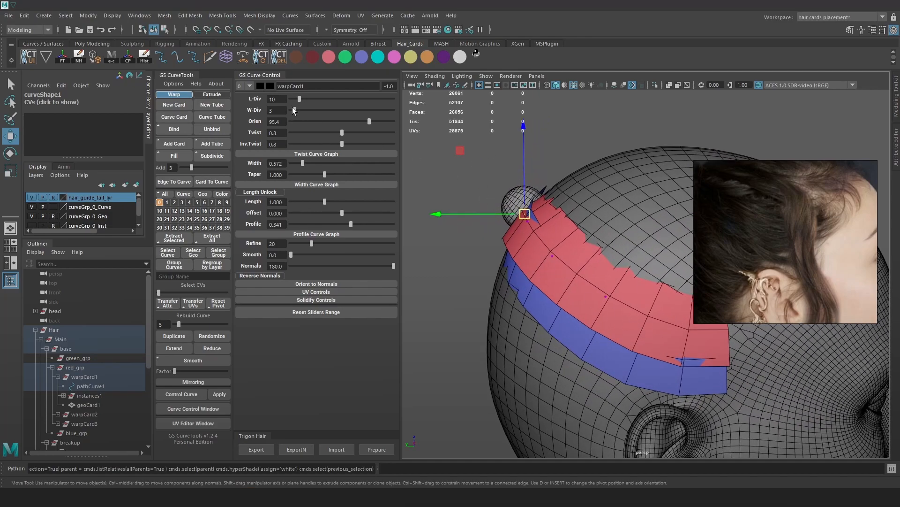
Set the red hair card's inverse twist to -2.5.
mouse_move(563, 197)
left_mouse_down("alt")
mouse_move(618, 207)
mouse_move(564, 227)
mouse_move(604, 236)
mouse_move(584, 238)
mouse_move(564, 226)
mouse_move(570, 246)
left_mouse_up("alt")
key("4")
key("5")
scroll(574, 247, "up", 2)
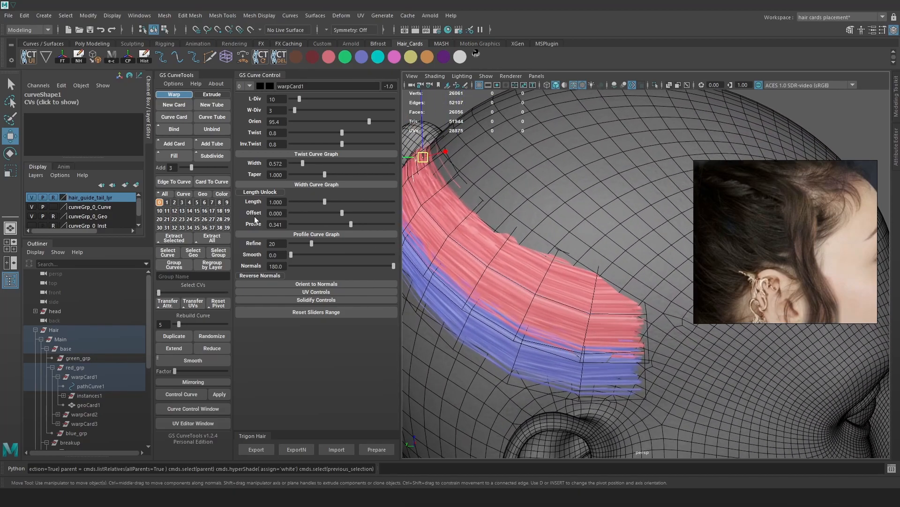
left_click_drag(345, 145, 341, 144)
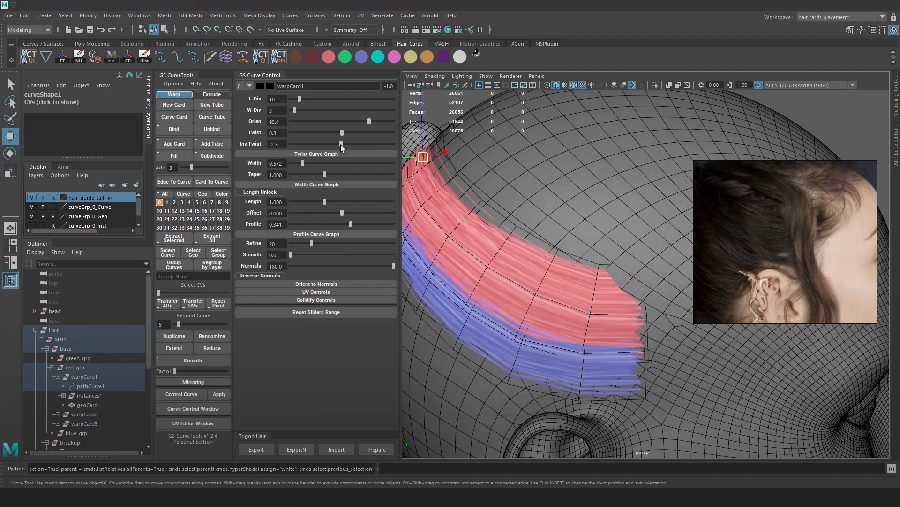
Move the temple-end control vertices of the red card's curve and return to object selection.
scroll(460, 173, "down", 4)
left_click_drag(660, 283, 574, 315)
left_click_drag(635, 283, 636, 284)
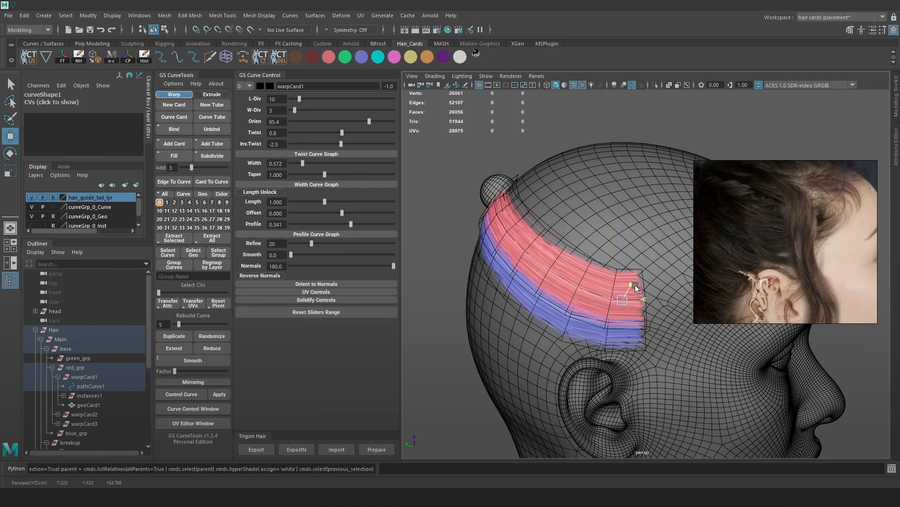
left_click_drag(637, 288, 598, 304, "alt")
right_click_drag(598, 304, 636, 189)
left_click(636, 188)
Select the red card's path curve and set its profile to 0.175.
left_click_drag(636, 219, 679, 291, "alt")
left_click(615, 274)
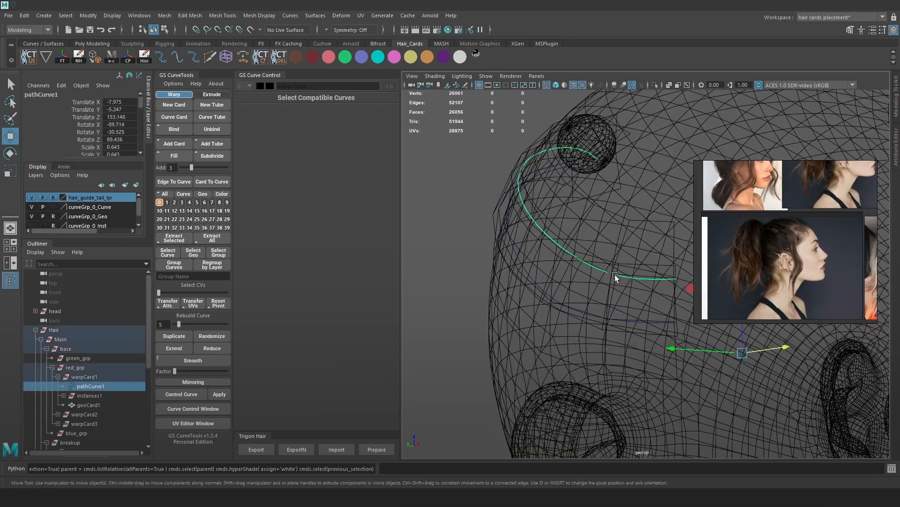
left_click_drag(604, 265, 578, 245, "alt")
left_click_drag(351, 224, 346, 225)
left_click_drag(520, 257, 596, 291, "alt")
Select the blue card's path curve and set its profile to 0.101.
key("4")
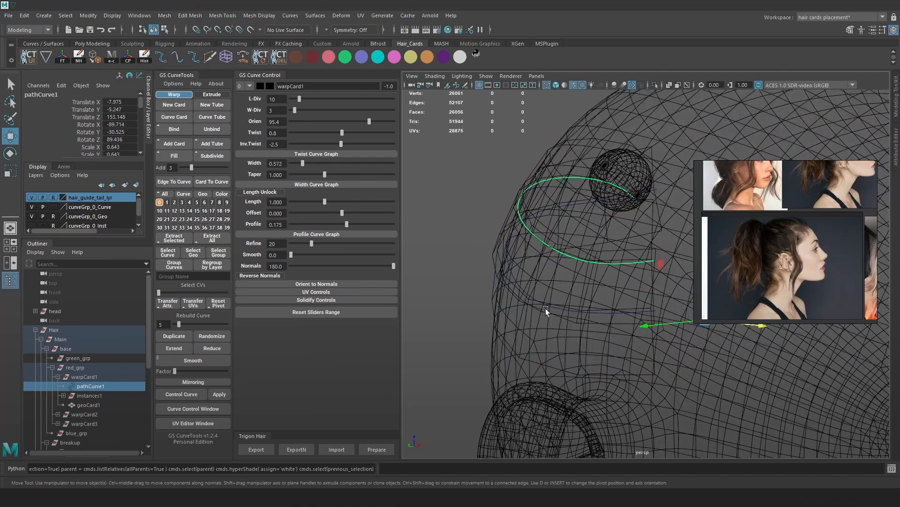
left_click(545, 304)
key("5")
left_click_drag(347, 223, 344, 227)
mouse_move(586, 253)
left_mouse_down("alt")
mouse_move(499, 255)
mouse_move(593, 261)
left_mouse_up("alt")
Set the red card's orientation to 92.1 and turn off the wireframe overlay on shaded models.
key("4")
left_click(596, 263)
key("5")
scroll(594, 261, "up", 3)
scroll(594, 260, "up", 1)
left_click_drag(369, 121, 368, 122)
left_click_drag(517, 164, 501, 168, "alt")
left_click_drag(492, 205, 583, 216, "alt")
scroll(601, 205, "up", 4)
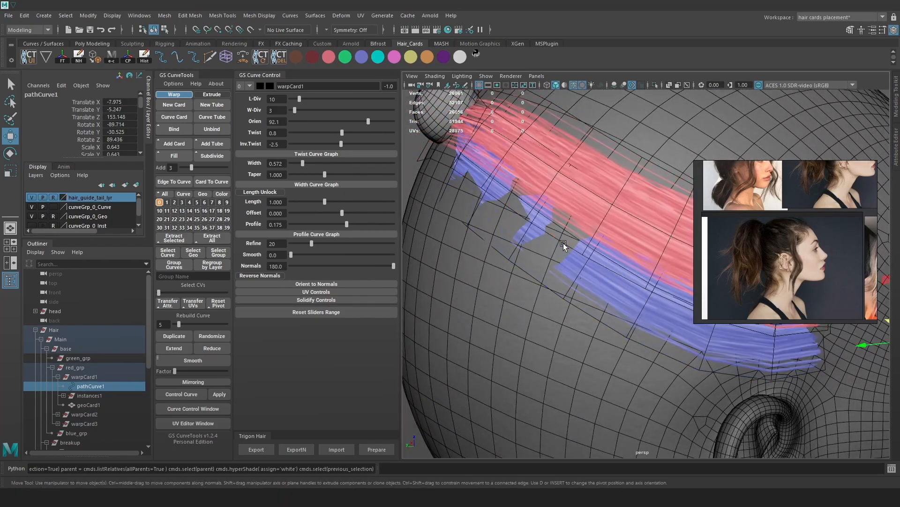
left_click(575, 86)
Try to move a control vertex on the blue card's curve.
key("4")
left_click(626, 202)
key("5")
scroll(628, 199, "down", 4)
right_click_drag(699, 123, 631, 116)
key("4")
key("5")
left_click(577, 173)
left_click_drag(578, 159, 611, 147)
key("ctrl+z")
Reselect the blue card's path curve as a whole and set its inverse twist to -5.8.
middle_click_drag(611, 147, 594, 203, "alt")
left_click_drag(595, 203, 614, 159, "alt")
key("w")
left_click_drag(613, 162, 514, 190, "alt")
right_click_drag(514, 189, 584, 252, "alt")
key("4")
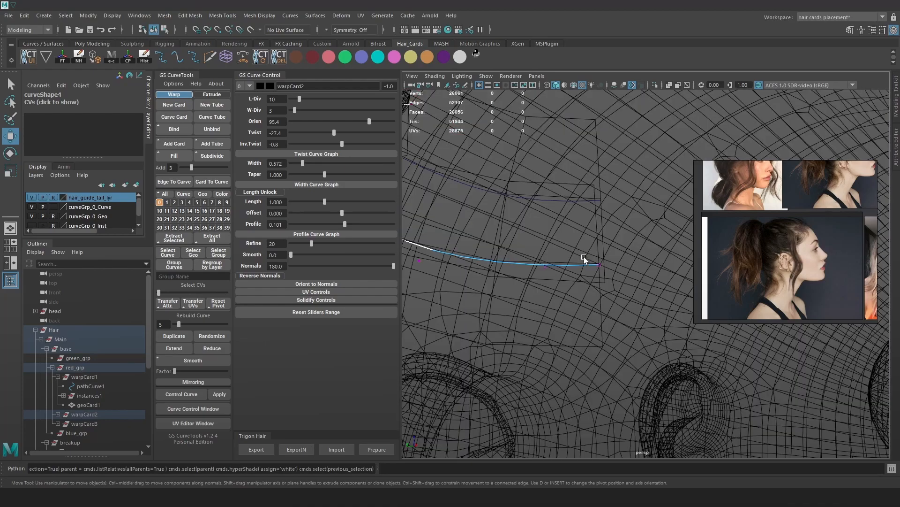
left_click(537, 265)
key("5")
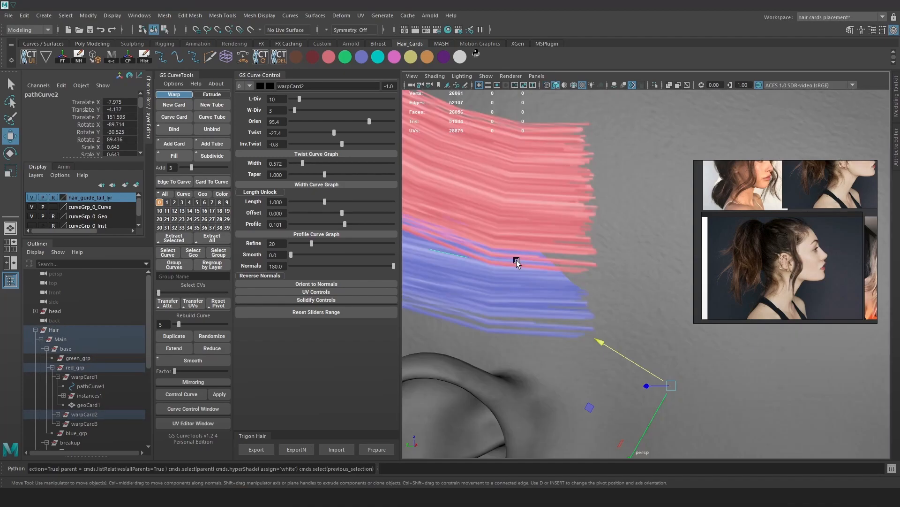
left_click_drag(343, 142, 340, 145)
Select control vertices at the temple end of the blue card's curve and nudge them to fit the head.
right_click_drag(539, 183, 615, 251, "alt")
key("4")
key("F9")
mouse_move(629, 245)
left_mouse_down()
mouse_move(586, 277)
mouse_move(544, 279)
left_mouse_up()
key("5")
key("w")
left_click_drag(612, 276, 614, 274)
right_click_drag(462, 159, 434, 140, "alt")
left_click_drag(568, 244, 494, 260, "alt")
Examine the red card's curve and its control vertices against the head in textured and wireframe display.
mouse_move(494, 260)
right_mouse_down("alt")
mouse_move(588, 289)
mouse_move(592, 251)
right_mouse_up("alt")
key("4")
left_click(584, 246)
key("5")
key("F9")
mouse_move(592, 248)
left_mouse_down("alt")
mouse_move(563, 228)
mouse_move(572, 246)
mouse_move(608, 259)
left_mouse_up("alt")
key("6")
right_click_drag(609, 260, 573, 272, "alt")
key("4")
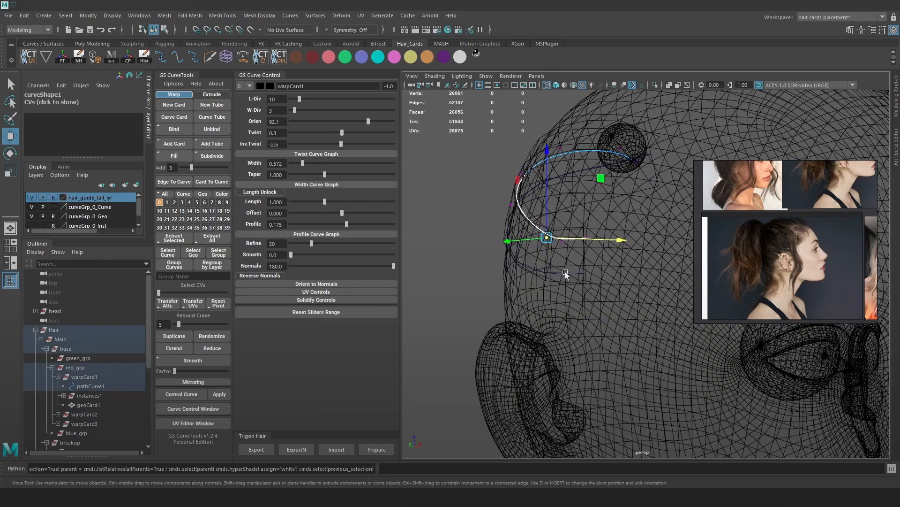
Set the blue card's profile to 0.120 and shift its path curve slightly to Translate X -7.965.
left_click(571, 274)
key("6")
mouse_move(558, 276)
left_mouse_down("alt")
mouse_move(564, 244)
mouse_move(412, 249)
left_mouse_up("alt")
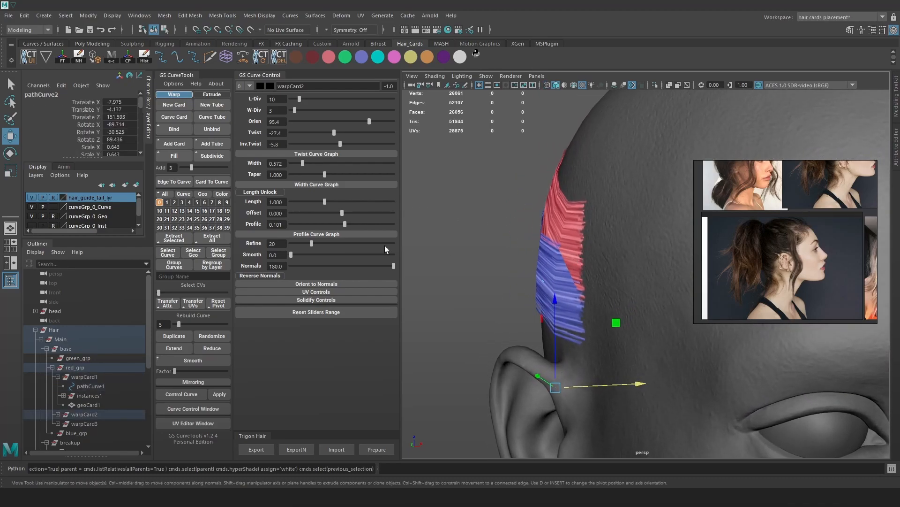
left_click_drag(343, 221, 345, 222)
left_click_drag(635, 381, 641, 381)
left_click_drag(615, 345, 653, 352, "alt")
left_click_drag(698, 374, 526, 346)
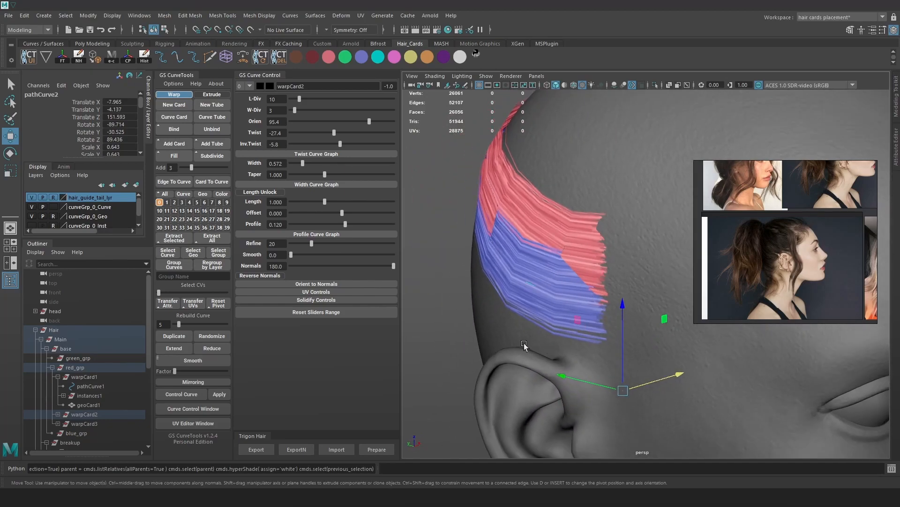
Select the red card's group, warpCard1, and hide it.
left_click(84, 423)
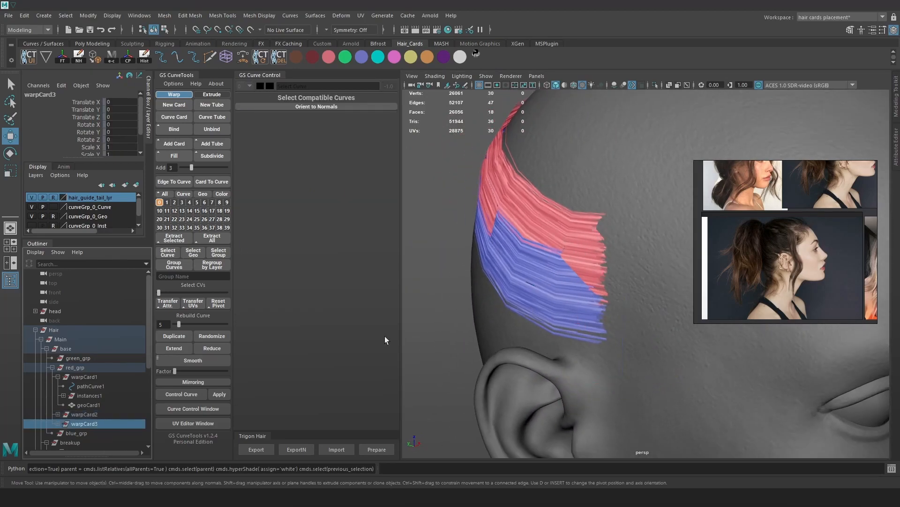
key("4")
left_click(547, 245)
key("5")
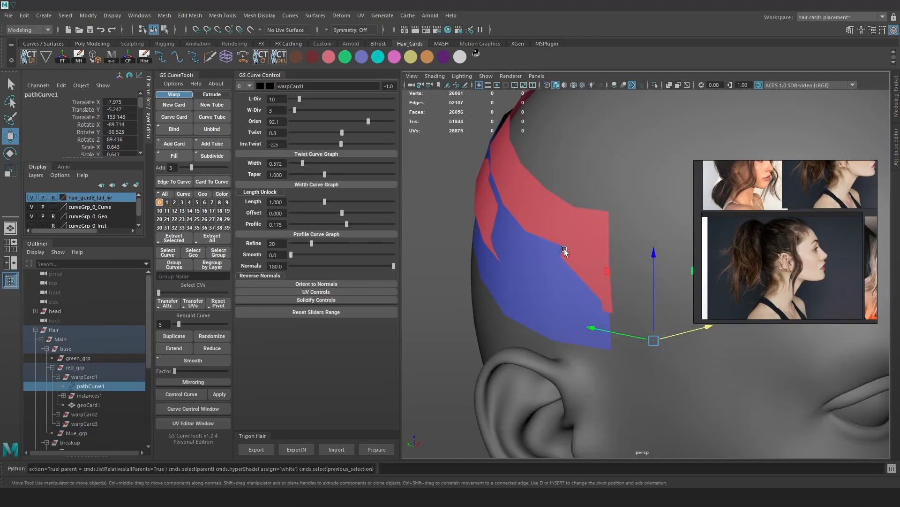
key("Up")
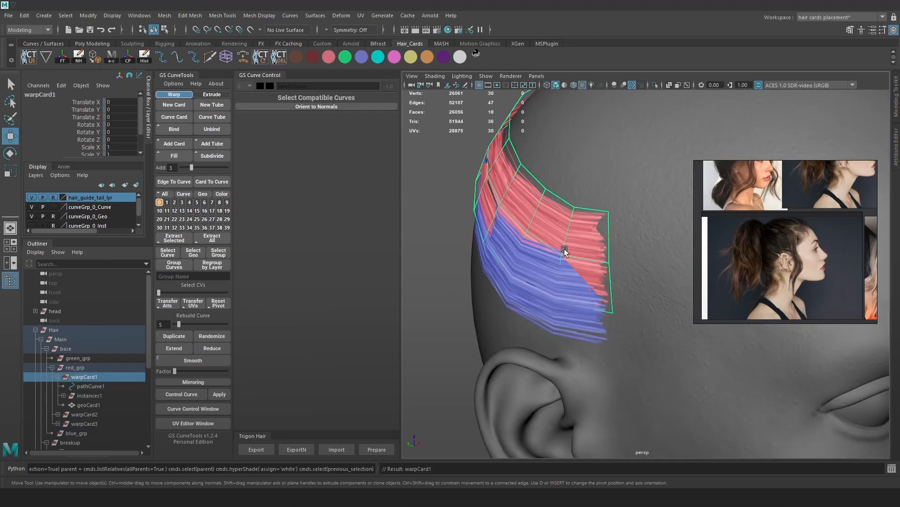
key("ctrl+h")
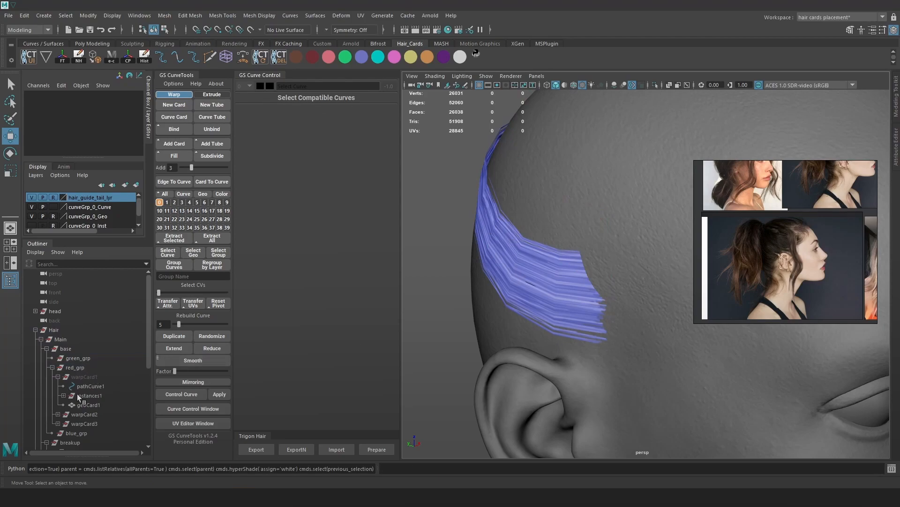
Switch hair layer 0 to geometry editing and enter vertex mode on the blue card.
key("4")
left_click(539, 287)
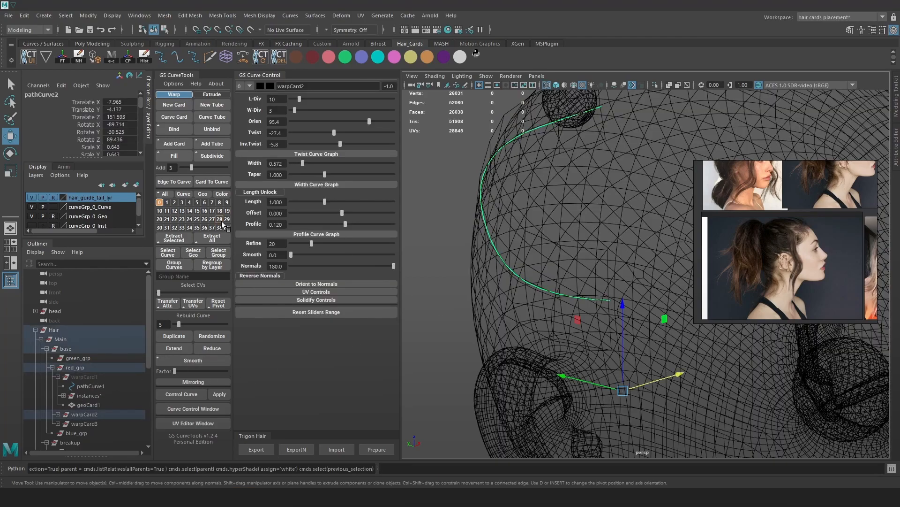
right_click_drag(159, 204, 209, 202)
left_click_drag(511, 192, 542, 202, "alt")
key("6")
right_click_drag(489, 213, 480, 217)
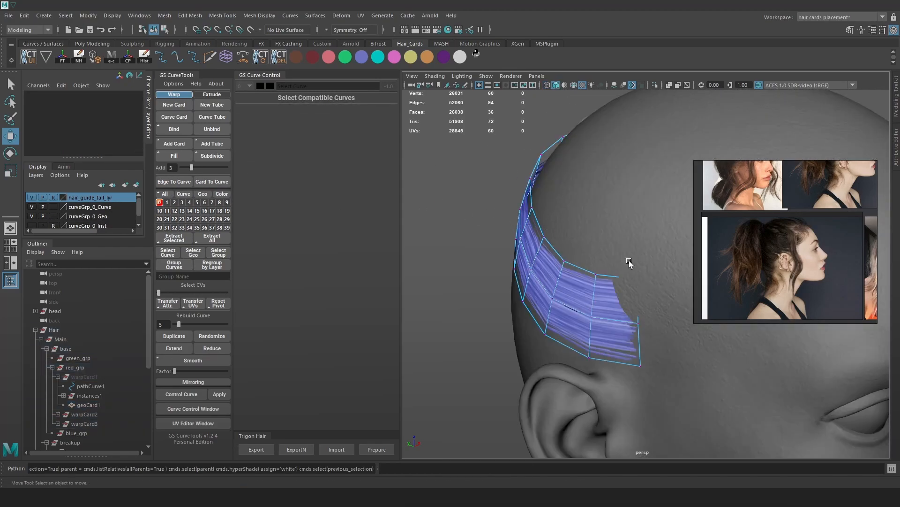
Adjust the blue card's upper-edge vertices near the temple to follow the head surface.
left_click_drag(602, 260, 570, 284)
mouse_move(626, 272)
left_mouse_down("alt")
mouse_move(620, 268)
mouse_move(663, 246)
mouse_move(614, 260)
left_mouse_up("alt")
left_click_drag(565, 280, 566, 276)
left_click(624, 293)
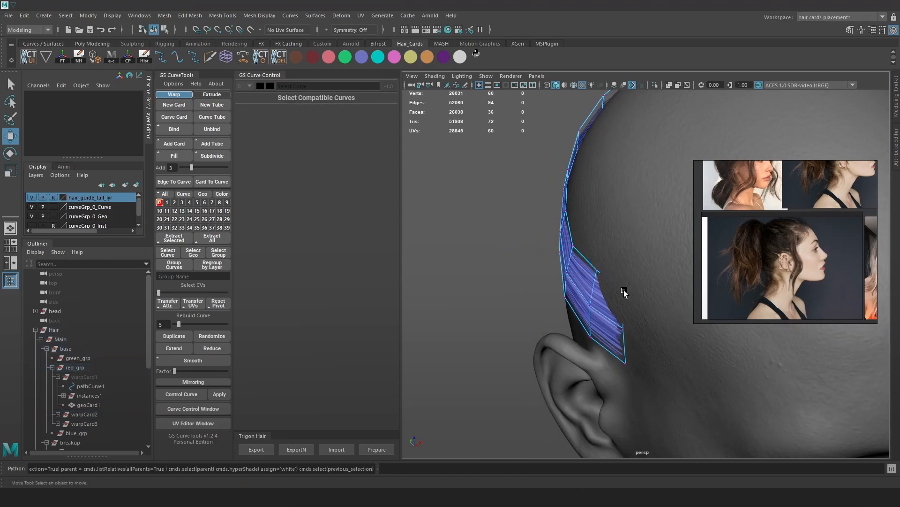
key("4")
mouse_move(645, 274)
left_mouse_down()
mouse_move(603, 306)
mouse_move(603, 296)
left_mouse_up()
key("6")
Reposition the upper-edge vertices along the middle of the blue card.
left_click_drag(586, 265, 647, 268, "alt")
left_click_drag(583, 258, 553, 282)
left_click_drag(545, 232, 515, 251)
middle_click_drag(531, 232, 580, 255, "alt")
left_click(564, 285)
left_click(573, 269)
left_click_drag(547, 288, 575, 271)
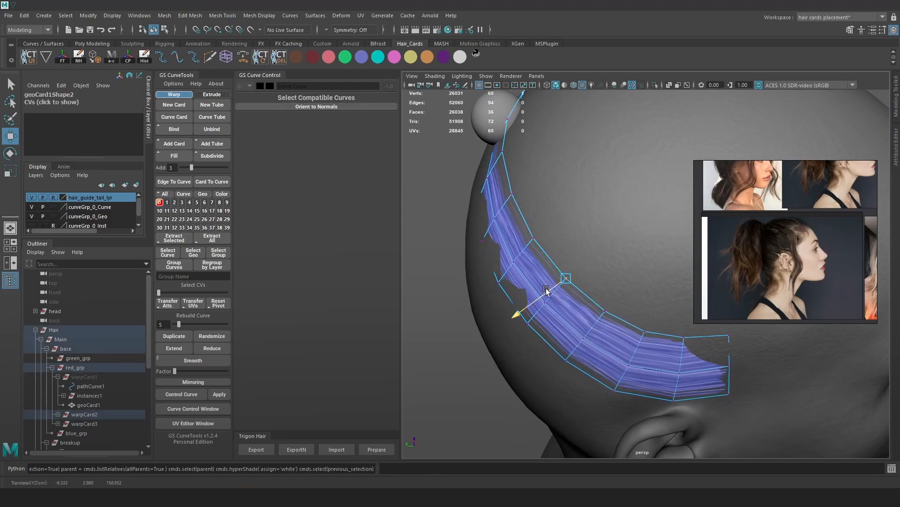
Reposition the blue card's upper-edge vertices toward the bun.
left_click(537, 237)
left_click_drag(515, 245, 511, 244)
left_click_drag(517, 187, 601, 179)
left_click_drag(475, 263, 475, 181, "alt")
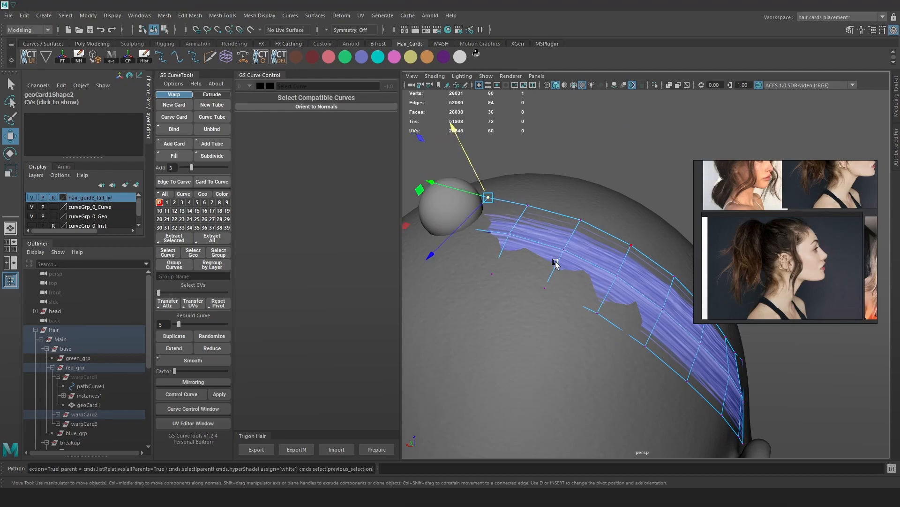
Move the blue card's lower-edge vertex beside the bun out toward the head surface.
middle_click_drag(502, 229, 535, 238, "alt")
mouse_move(474, 248)
left_mouse_down()
mouse_move(488, 229)
mouse_move(482, 222)
left_mouse_up()
key("ctrl+z")
key("4")
key("6")
left_click_drag(532, 291, 519, 268)
middle_click_drag(520, 268, 514, 264)
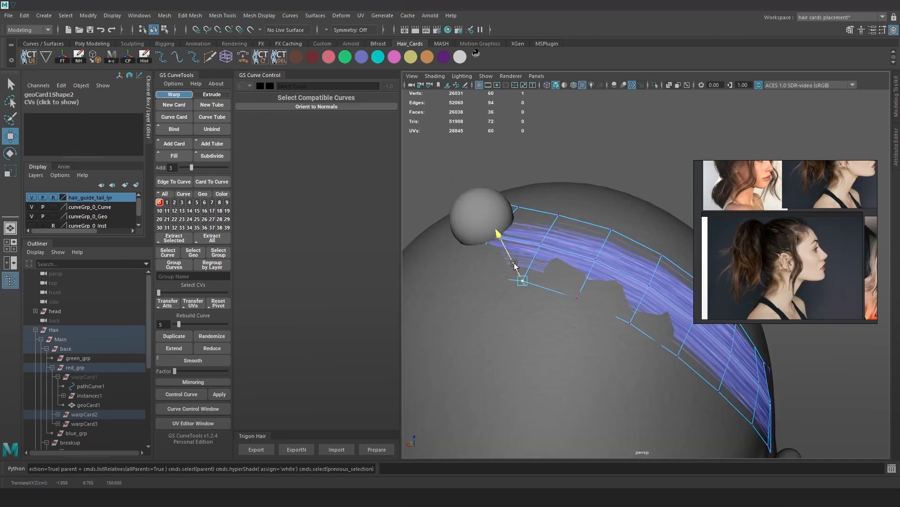
Lift the blue card's remaining sunken lower-edge vertices behind the bun out of the head.
mouse_move(487, 298)
left_mouse_down()
mouse_move(442, 262)
mouse_move(462, 261)
mouse_move(453, 254)
left_mouse_up()
key("4")
key("6")
left_click_drag(619, 298, 578, 277)
left_click_drag(652, 334, 644, 310)
middle_click_drag(663, 313, 621, 287, "alt")
left_click_drag(658, 343, 659, 316)
Try to reposition further vertices along the middle of the blue card.
left_click_drag(659, 316, 559, 276, "alt")
left_click_drag(609, 315, 649, 281)
left_click_drag(649, 283, 651, 308, "alt")
key("ctrl+z")
mouse_move(652, 309)
left_mouse_down("alt")
mouse_move(663, 322)
mouse_move(646, 317)
left_mouse_up("alt")
left_click_drag(595, 297, 572, 313)
key("ctrl+z")
Adjust the blue card's lower-edge and upper-edge vertices toward the temple end.
left_click(646, 347)
left_click_drag(651, 363, 652, 366)
left_click_drag(594, 279, 573, 297)
left_click_drag(573, 305, 574, 301)
key("ctrl+z")
left_click_drag(583, 336, 566, 375)
left_click_drag(570, 280, 610, 294)
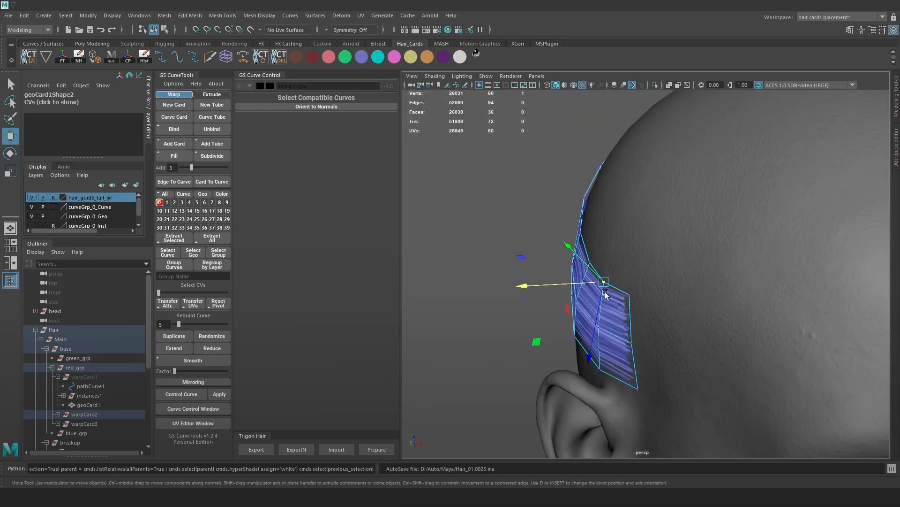
Move the blue card's middle-row vertices near the temple so the card wraps evenly around the head.
left_click_drag(605, 291, 619, 305, "alt")
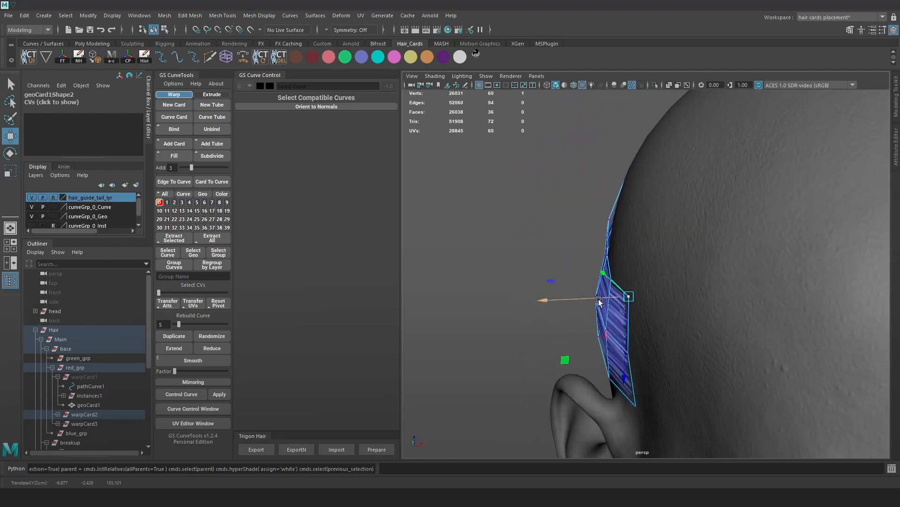
left_click(596, 296)
key("ctrl+z")
left_click_drag(584, 299, 534, 330)
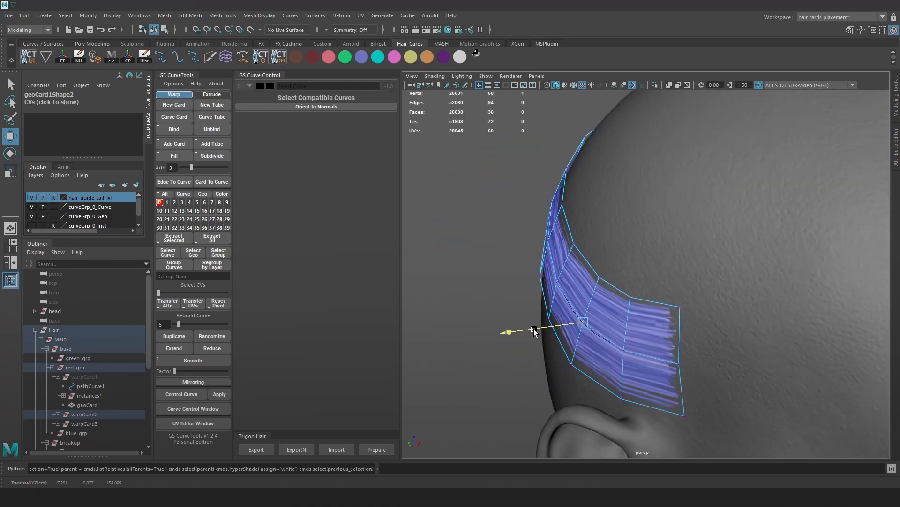
left_click_drag(621, 396, 568, 396, "alt")
left_click_drag(666, 406, 619, 329)
left_click(609, 316)
left_click_drag(578, 307, 624, 310)
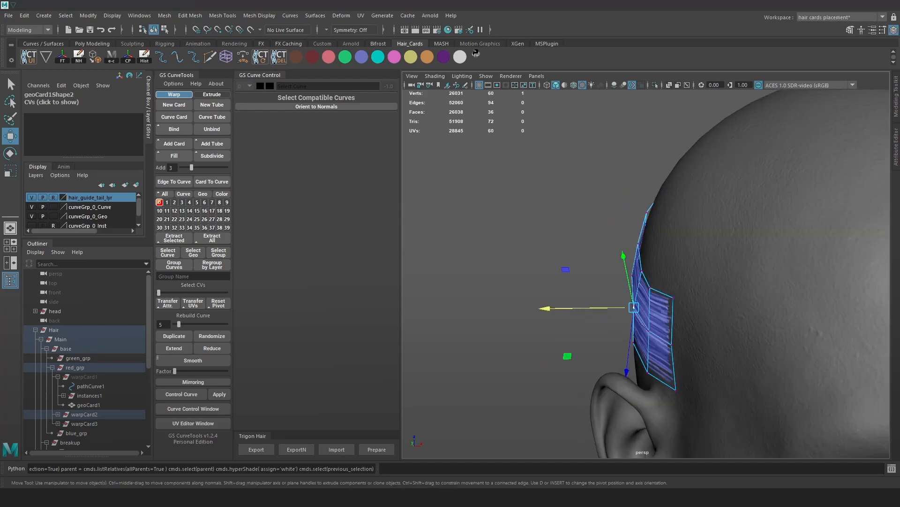
Show the red card again and toggle hair layer 0's visibility to check how the cards overlap.
left_click_drag(645, 228, 698, 218, "alt")
scroll(673, 215, "up", 6)
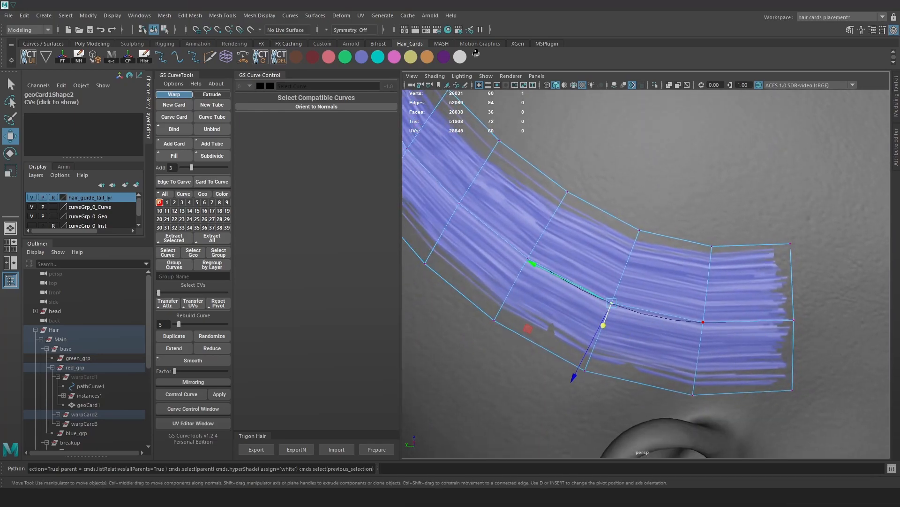
scroll(622, 247, "down", 4)
left_click_drag(622, 247, 356, 217, "alt")
left_click(160, 202)
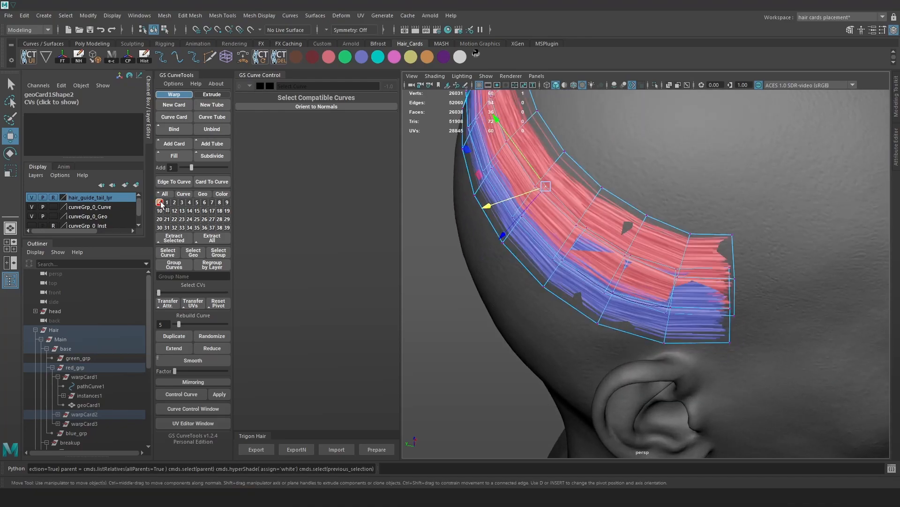
left_click(160, 203)
left_click(160, 203)
left_click(160, 202)
left_click(160, 203)
Return the cards to object mode and switch hair layer 0 back to curve editing.
scroll(629, 215, "up", 5)
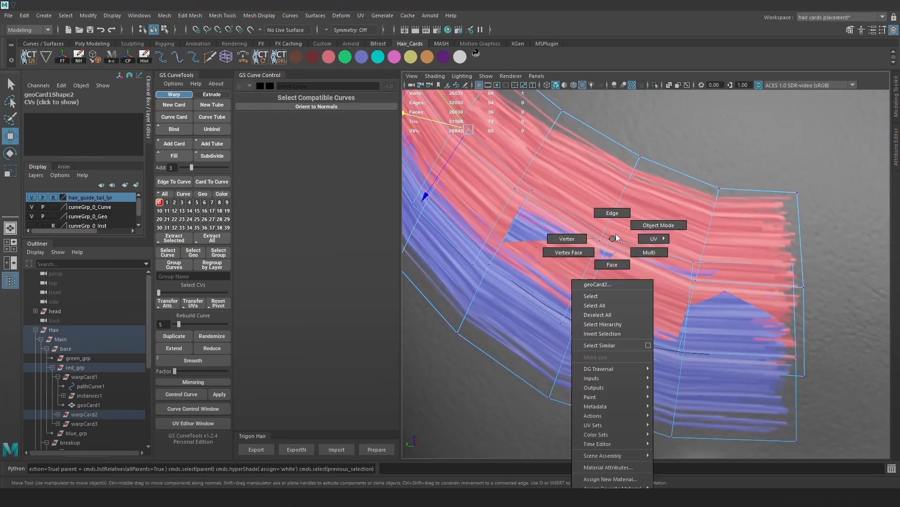
right_click_drag(613, 238, 511, 191, "alt")
right_click_drag(603, 216, 679, 267)
right_click_drag(644, 238, 690, 225)
right_click_drag(160, 205, 196, 197)
left_click_drag(691, 224, 553, 246, "alt")
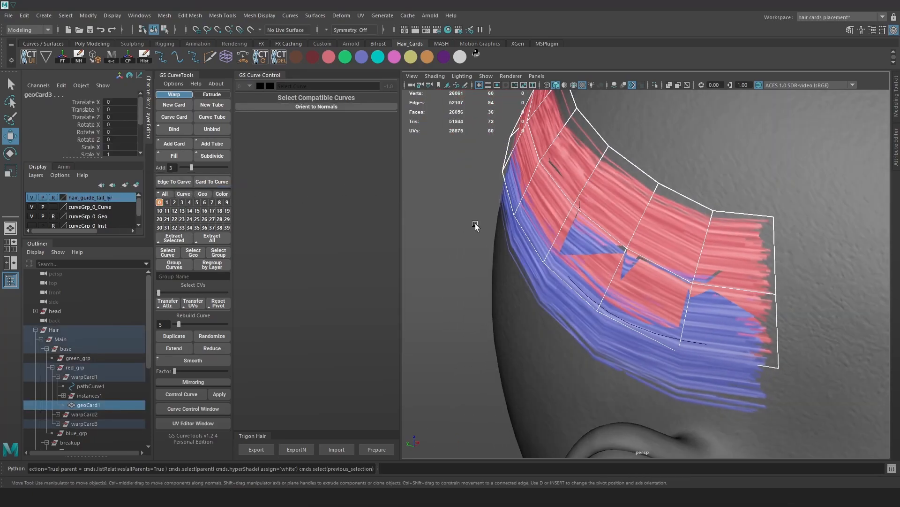
Select the red card's path curve and isolate it in the viewport.
left_click(475, 223)
key("4")
left_click(645, 256)
key("5")
mouse_move(698, 264)
left_mouse_down("alt")
mouse_move(647, 213)
mouse_move(618, 210)
left_mouse_up("alt")
key("w")
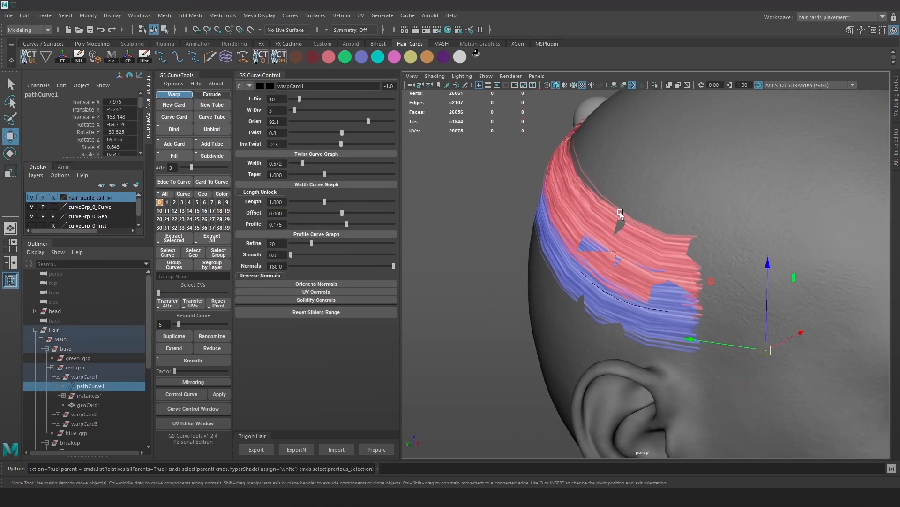
left_click_drag(716, 264, 685, 248, "alt")
left_click(655, 84)
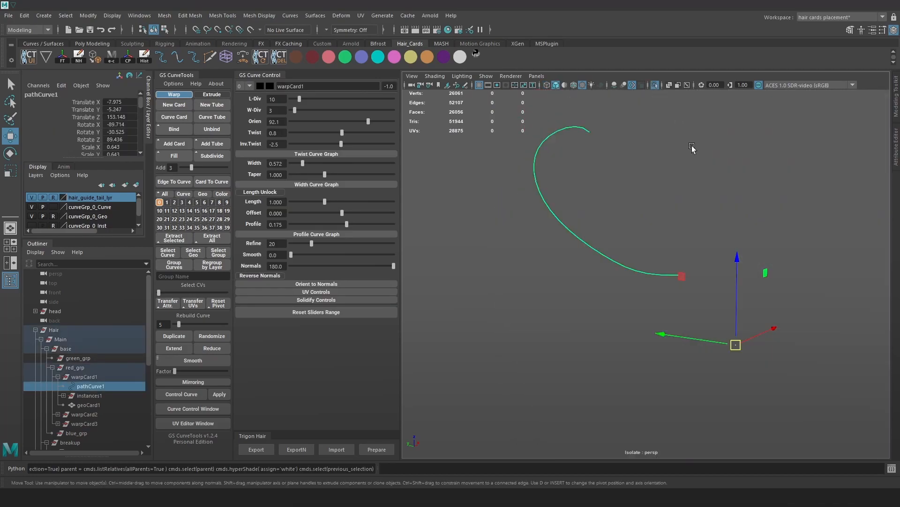
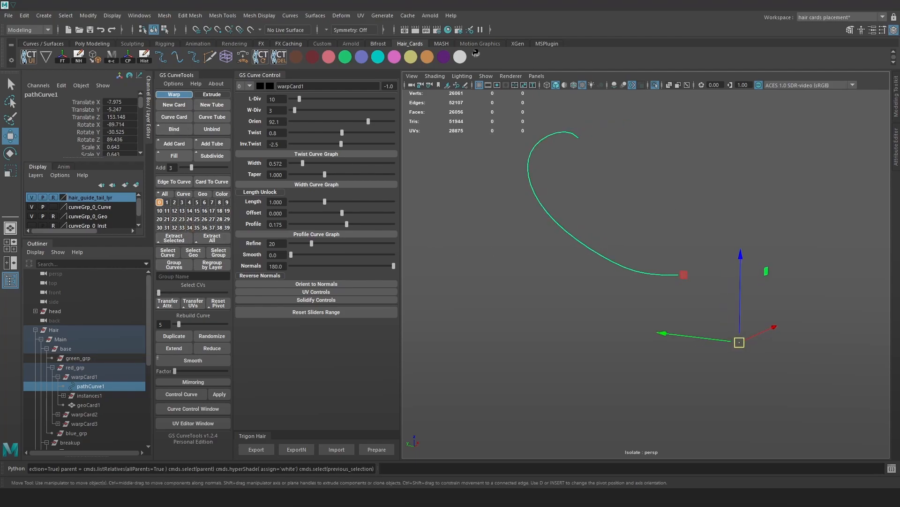
Reset the pivot of the red card's path curve, leave isolation and shift the curve slightly relative to the head.
left_click(214, 302)
middle_click_drag(769, 307, 717, 314, "alt")
right_click_drag(717, 313, 792, 316, "alt")
key("w")
left_click_drag(685, 254, 645, 253)
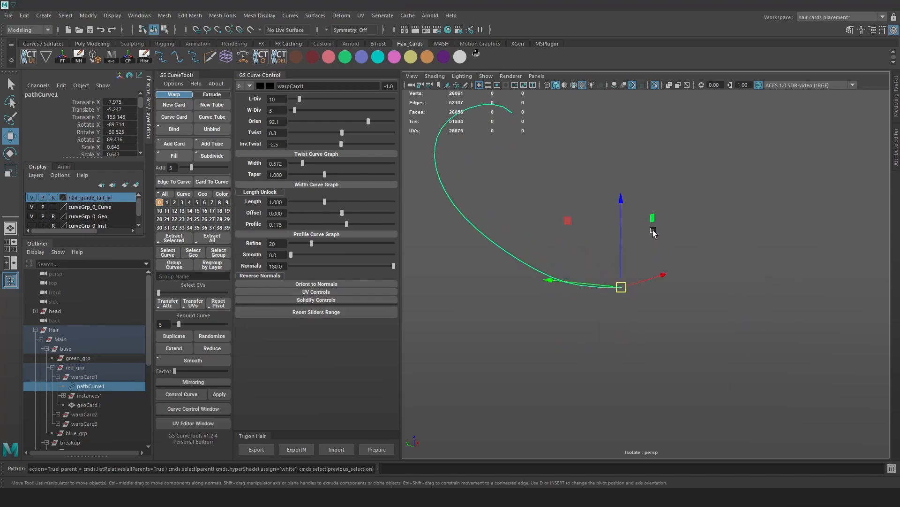
left_click(655, 85)
middle_click_drag(635, 227, 676, 229, "alt")
left_click_drag(695, 280, 587, 249)
Switch hair layer 0 to geometry editing, adjust the hair card's vertices and select the blue card.
right_click_drag(161, 203, 184, 197)
left_click_drag(582, 224, 626, 215, "alt")
left_click(627, 214)
right_click_drag(479, 185, 446, 177)
left_click_drag(676, 319, 692, 344)
left_click_drag(673, 313, 722, 300, "alt")
right_click_drag(722, 300, 576, 212, "alt")
middle_click_drag(576, 212, 668, 259, "alt")
right_click_drag(667, 259, 713, 314, "alt")
left_click_drag(628, 287, 712, 283, "alt")
left_click_drag(599, 283, 731, 359, "alt")
left_click(626, 320)
right_click_drag(731, 359, 626, 207, "alt")
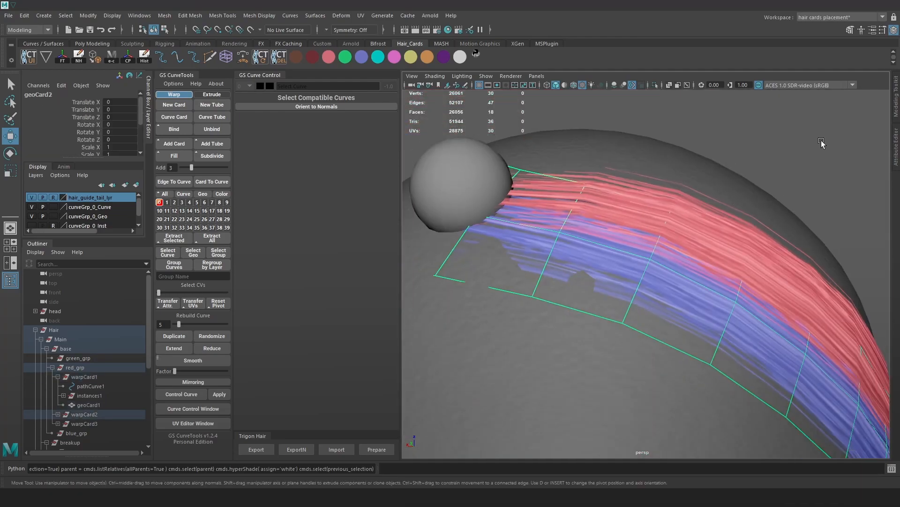
Move the blue card's lower-edge vertices near the bun backward so that end lies evenly on the head.
right_click_drag(820, 140, 788, 140)
right_click_drag(448, 270, 479, 265, "alt")
left_click_drag(508, 275, 436, 293)
left_click_drag(571, 301, 563, 325)
left_click_drag(556, 325, 553, 323)
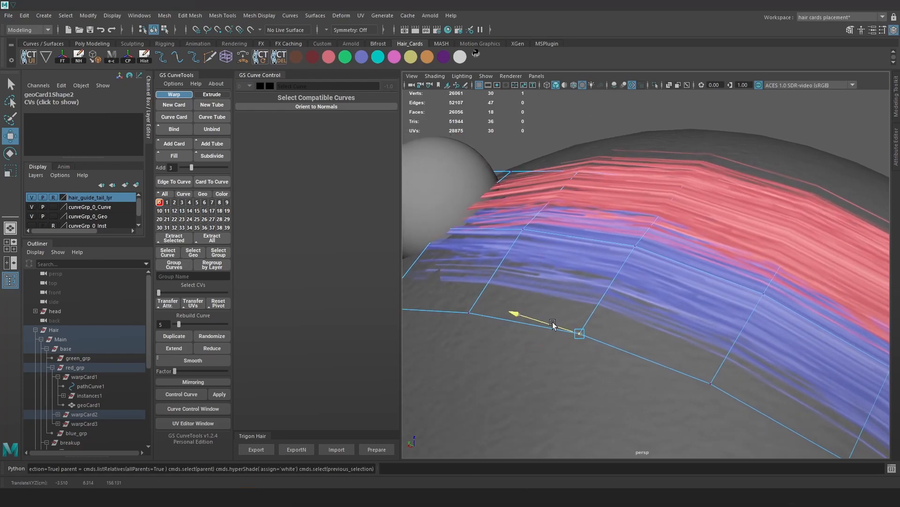
middle_click_drag(483, 292, 581, 284, "alt")
left_click_drag(548, 293, 513, 296)
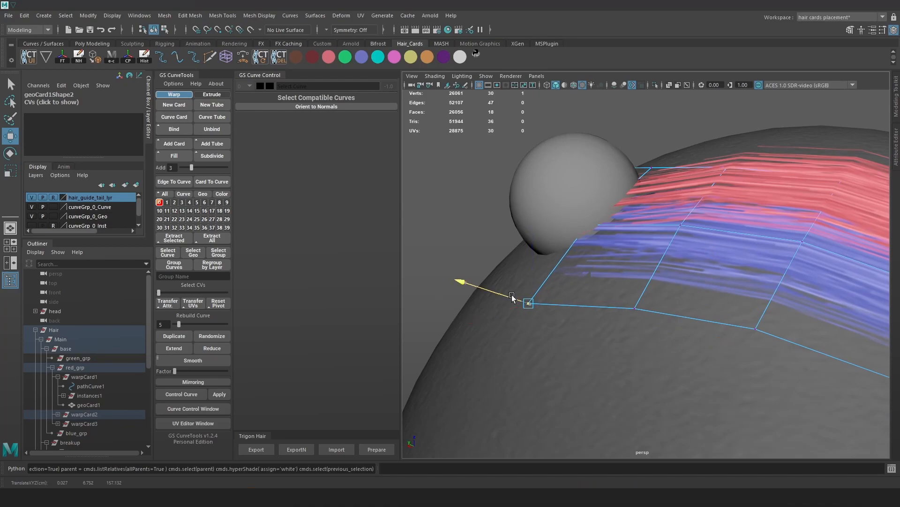
Return the blue card to object mode, deselect it and switch hair layer 0 back to curve editing.
scroll(524, 291, "down", 5)
left_click_drag(582, 277, 671, 254, "alt")
middle_click_drag(737, 265, 592, 226, "alt")
right_click_drag(603, 229, 657, 210)
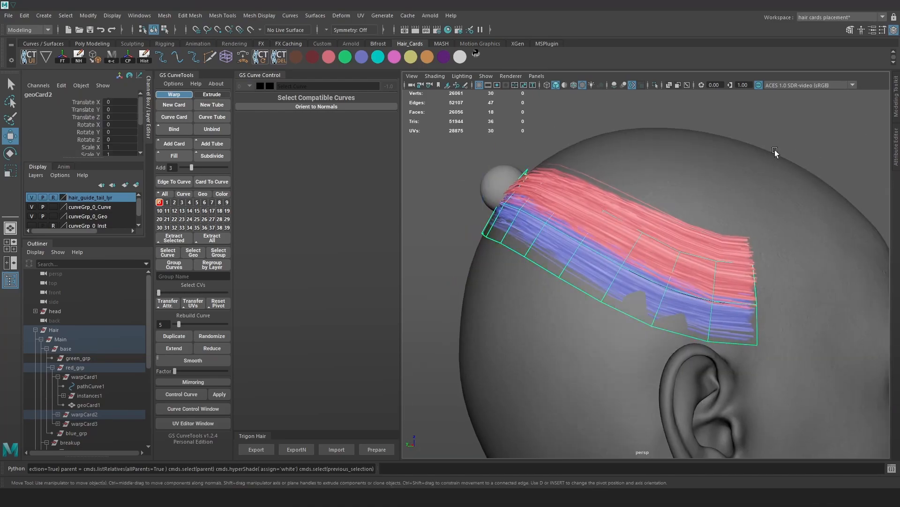
left_click(792, 142)
scroll(810, 214, "up", 4)
middle_click_drag(543, 229, 429, 216, "alt")
right_click_drag(161, 204, 194, 194)
scroll(741, 198, "down", 4)
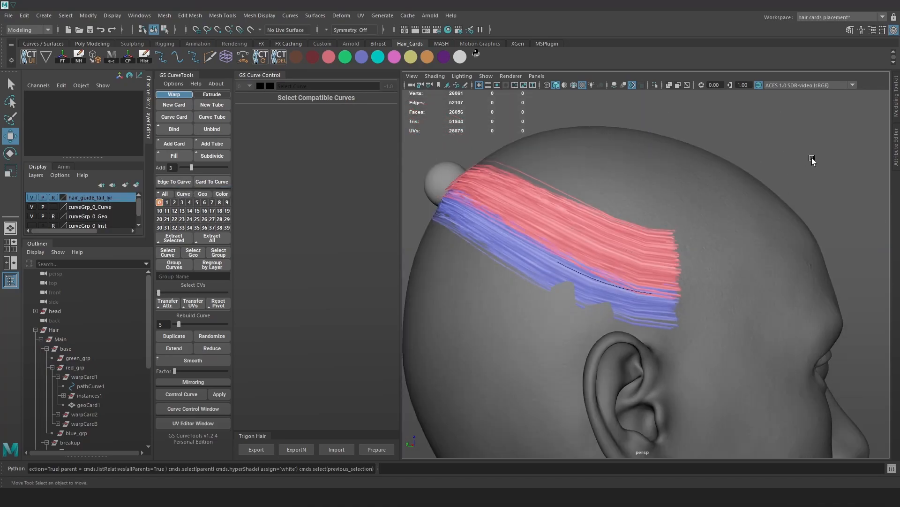
Bring up the hair reference board over the viewport and compare it with the side view of the cards.
key("alt+Tab")
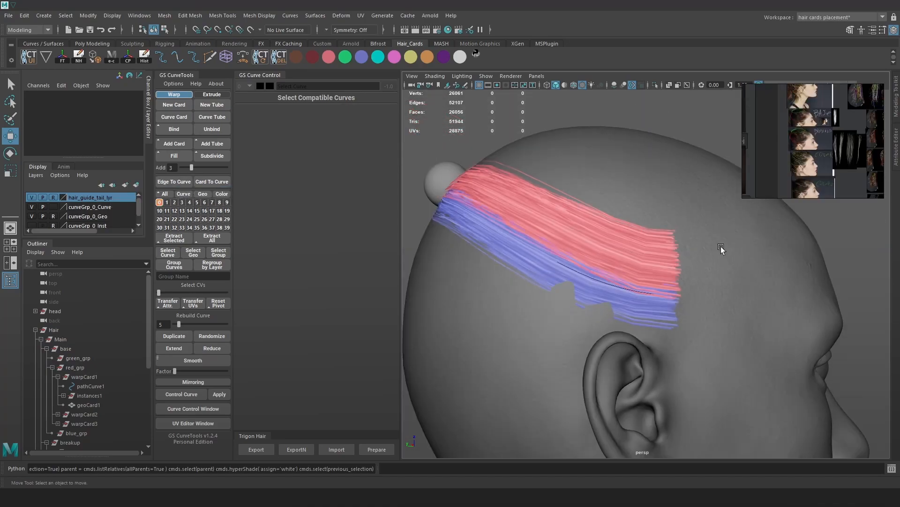
left_click_drag(673, 255, 657, 308, "alt")
right_click_drag(657, 308, 630, 219, "alt")
left_click_drag(631, 219, 660, 212, "alt")
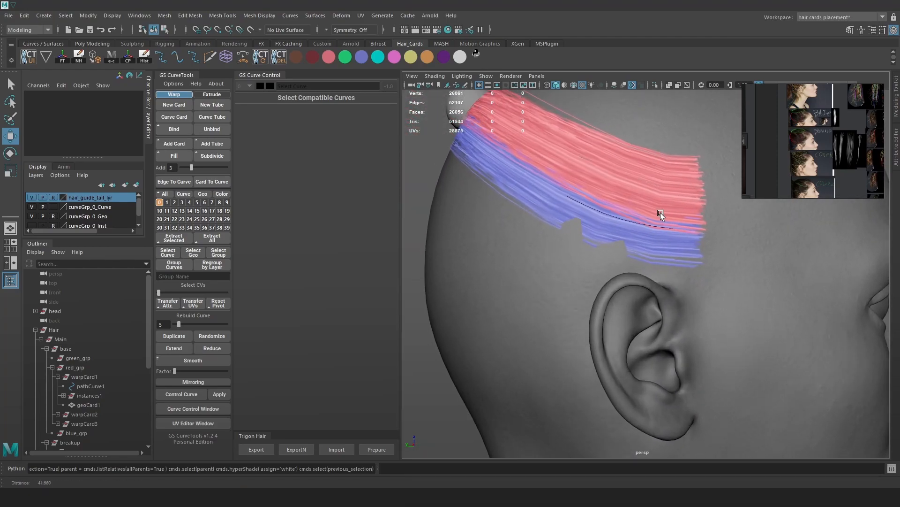
Select the upper red card's path curve and duplicate it to start the third card.
key("4")
left_click(652, 188)
key("5")
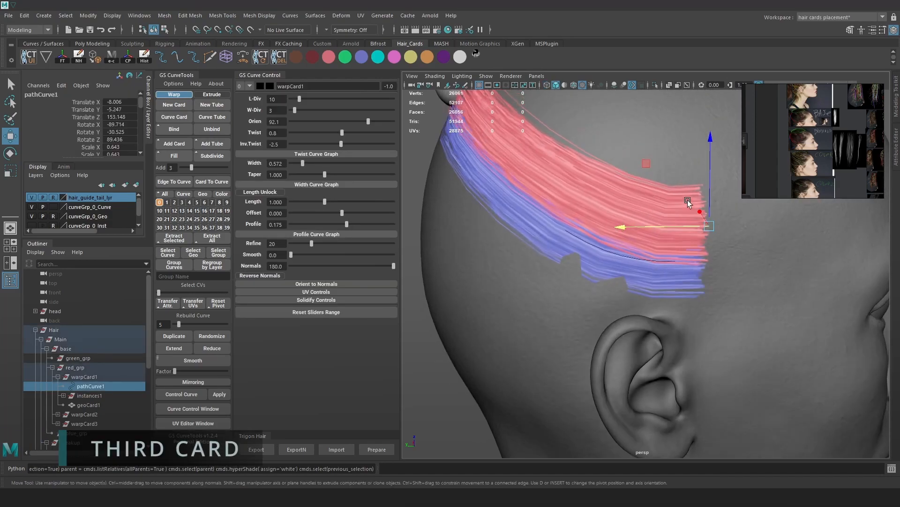
left_click(186, 338)
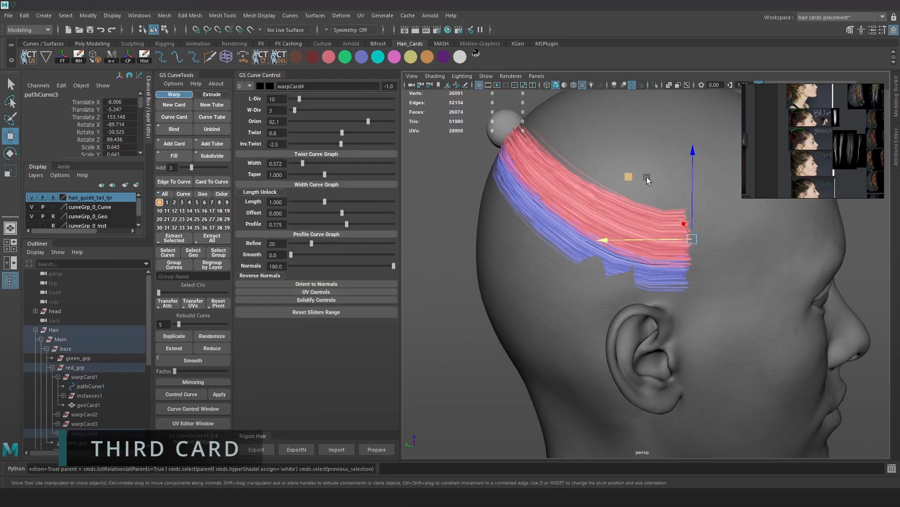
Move and rotate the duplicated red card to run below the blue card, from behind the ear toward the bun.
left_click_drag(693, 187, 602, 292)
left_click_drag(652, 270, 655, 251, "alt")
key("e")
left_click_drag(699, 212, 618, 296)
key("w")
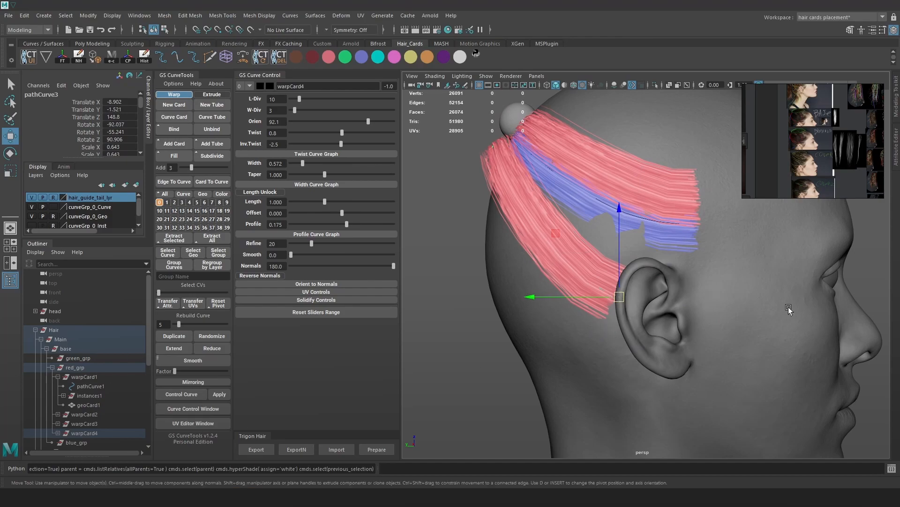
Frame the base-layer side profile on the reference board to check where the lower red section begins.
middle_click_drag(733, 292, 728, 295, "alt")
scroll(807, 144, "up", 3)
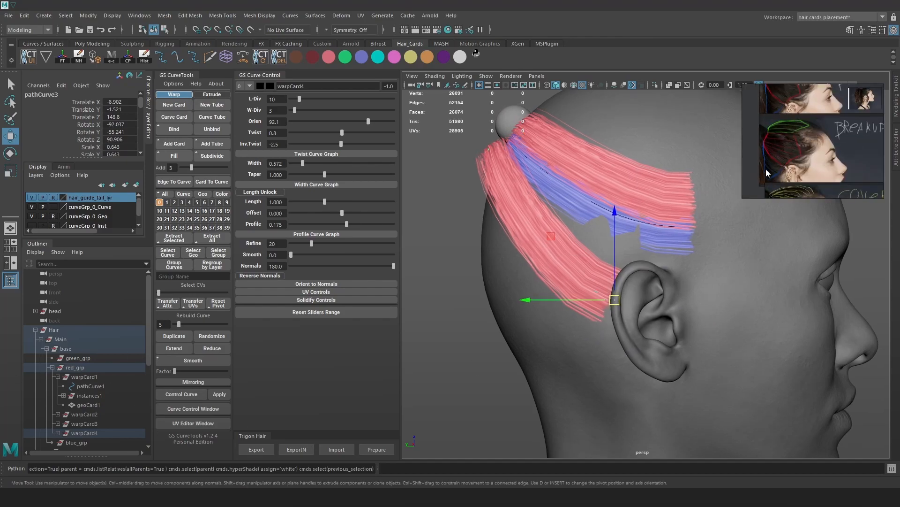
middle_click_drag(790, 128, 782, 184)
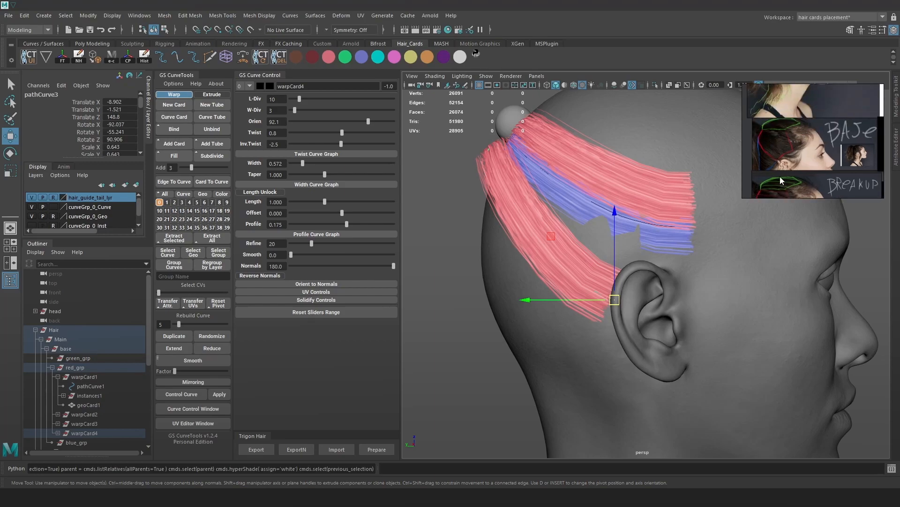
Move the third card slightly up and forward so its front end meets the top of the ear.
middle_click_drag(608, 283, 616, 288, "alt")
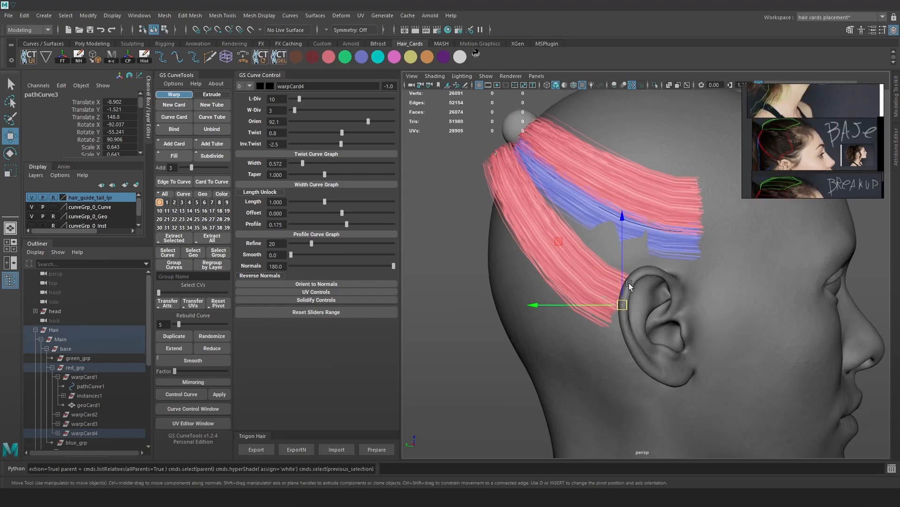
left_click_drag(621, 274, 620, 260)
left_click_drag(592, 287, 602, 289)
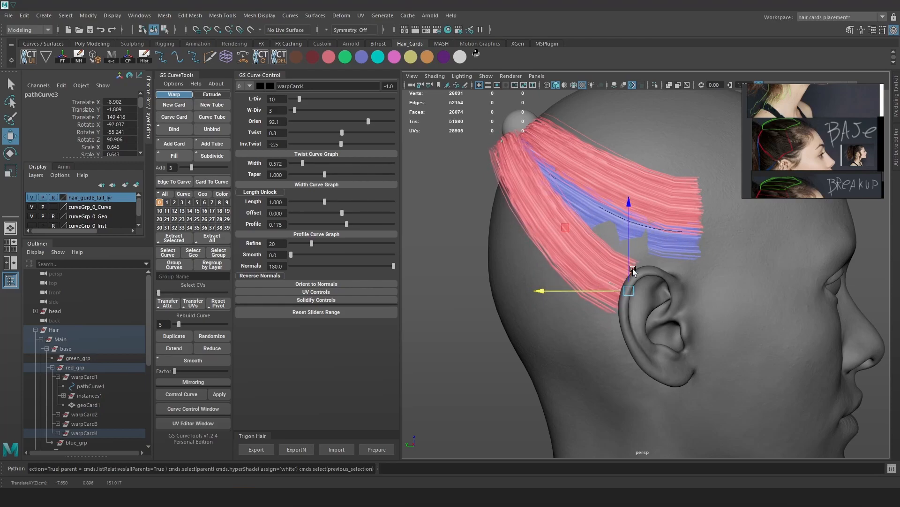
scroll(661, 263, "up", 2)
left_click_drag(626, 276, 629, 274, "alt")
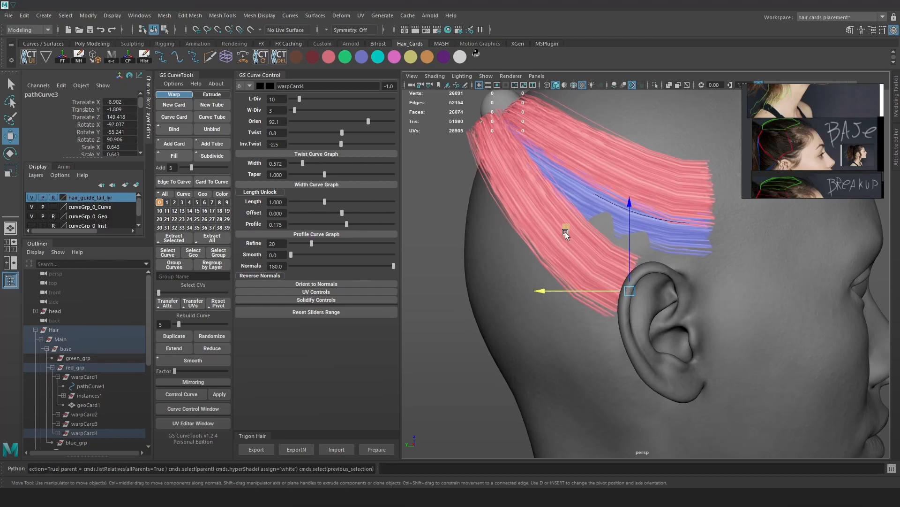
Enlarge the reference around the ear and shift the third card slightly up and back from the ear.
left_click_drag(567, 230, 549, 223)
key("ctrl+z")
scroll(784, 153, "up", 3)
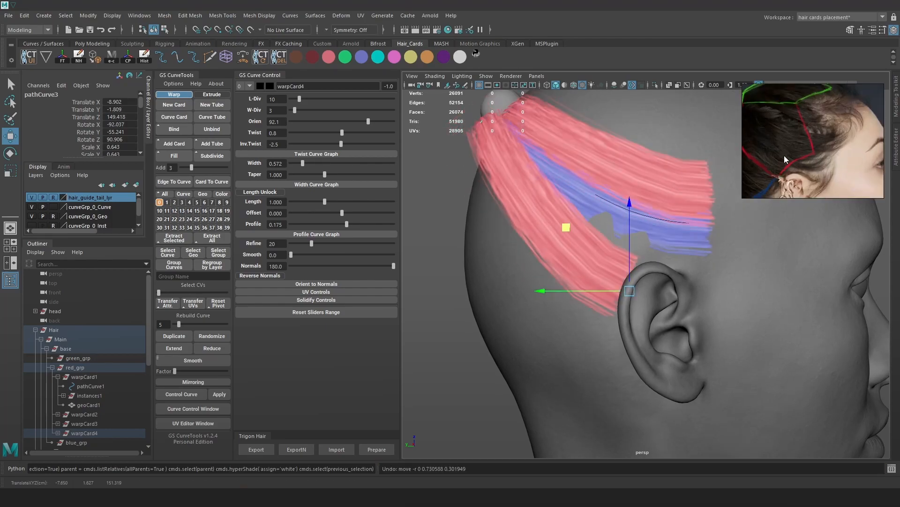
left_click_drag(567, 234, 567, 238)
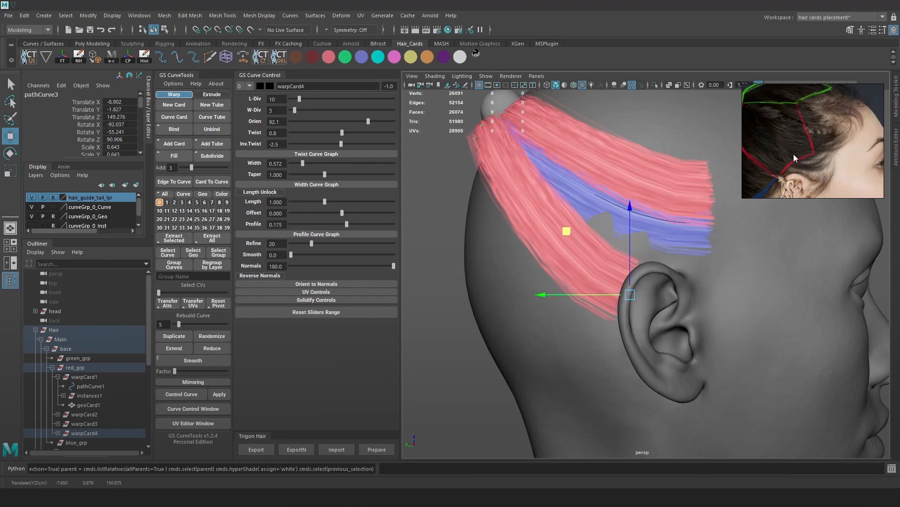
left_click_drag(567, 231, 538, 217)
right_click_drag(538, 217, 663, 254, "alt")
left_click_drag(669, 254, 615, 221, "alt")
Reload all textures through the Viewport 2.0 renderer settings and close the settings.
left_click(504, 75)
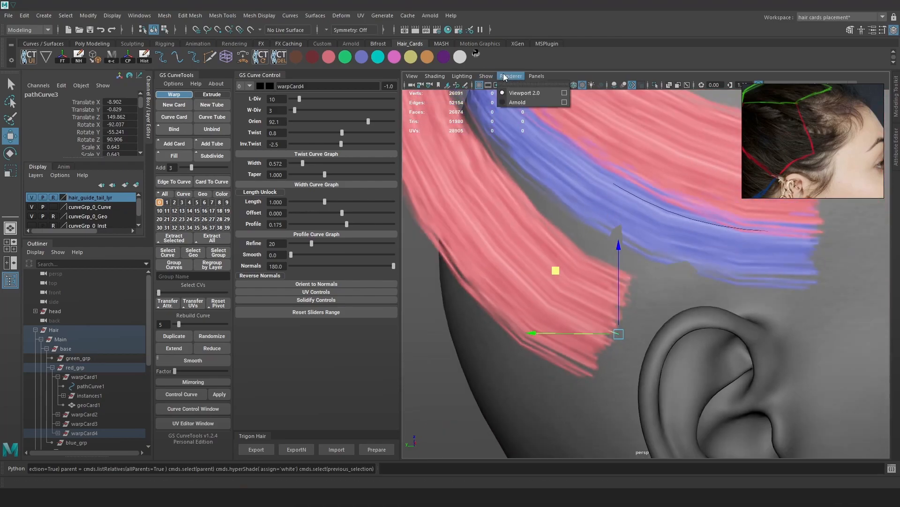
left_click(565, 92)
left_click(398, 314)
left_click(442, 342)
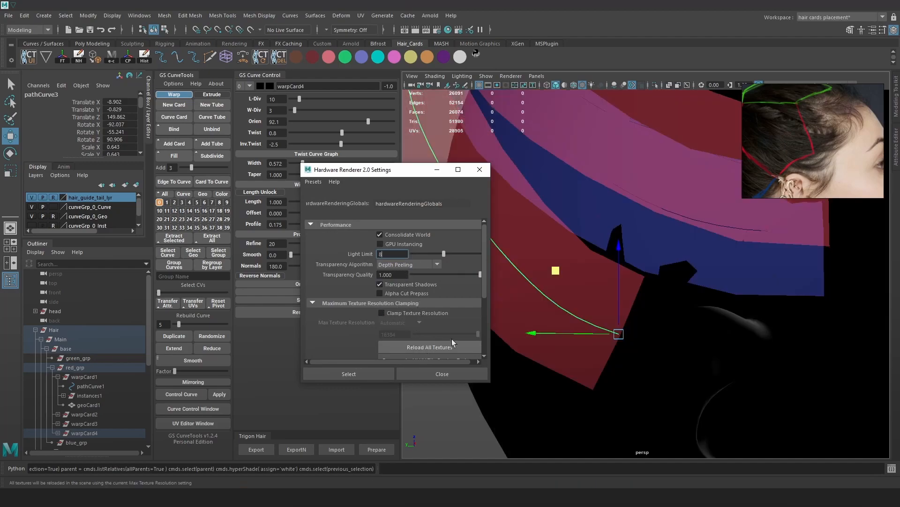
left_click(480, 170)
Rotate the third card around its front end so it angles up the back of the head toward the bun.
scroll(611, 252, "down", 5)
left_click_drag(611, 251, 663, 286, "alt")
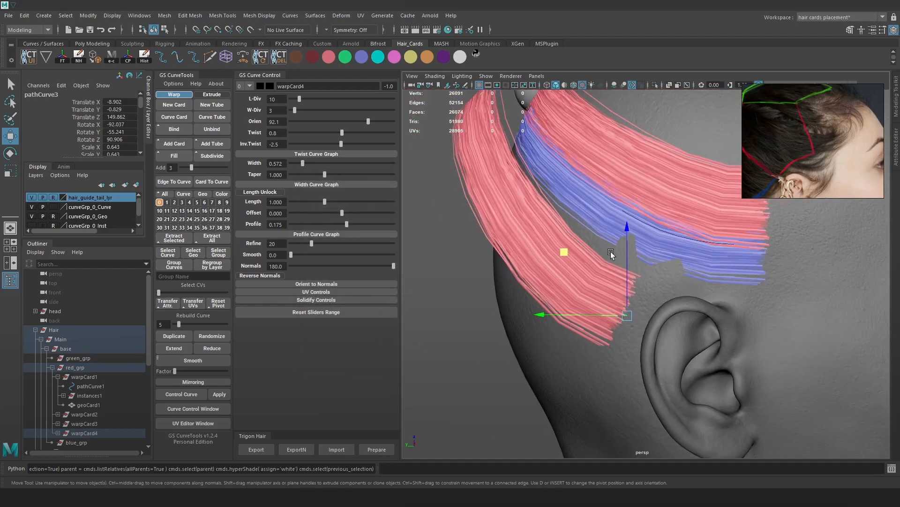
key("e")
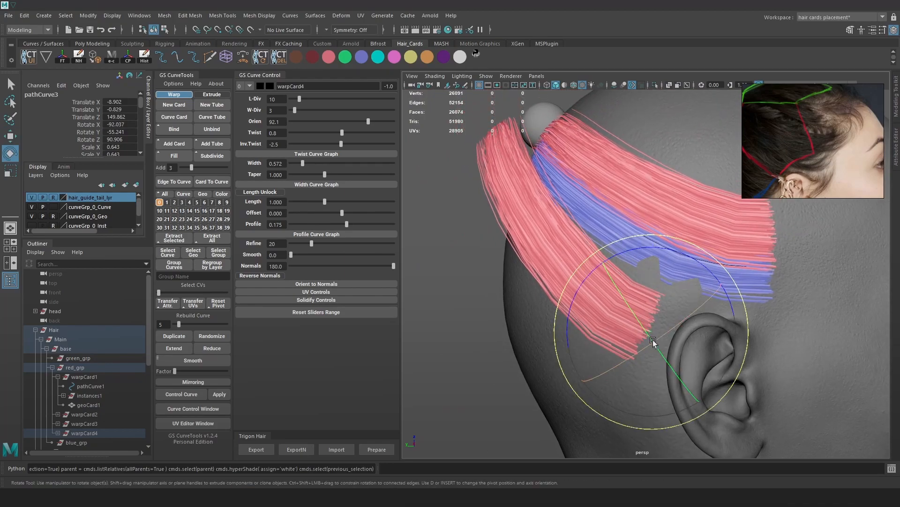
left_click_drag(648, 319, 638, 257)
key("w")
key("r")
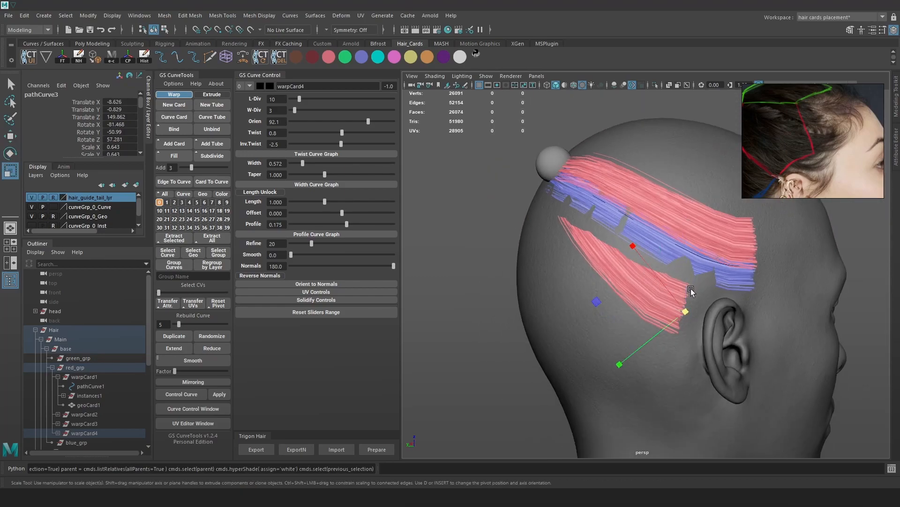
Reduce the control points of the third card's path curve and set its Rebuild Curve value to 1.
left_click(511, 207)
key("4")
left_click_drag(533, 193, 567, 261, "alt")
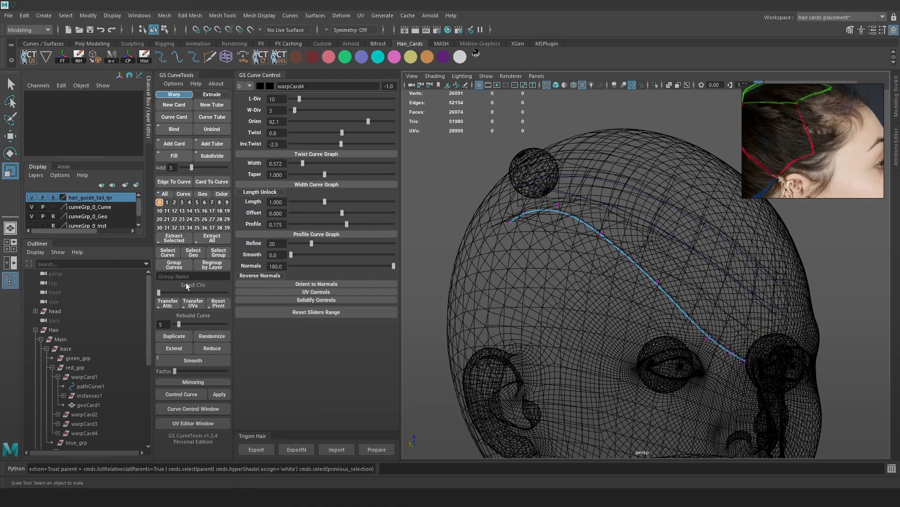
left_click(209, 349)
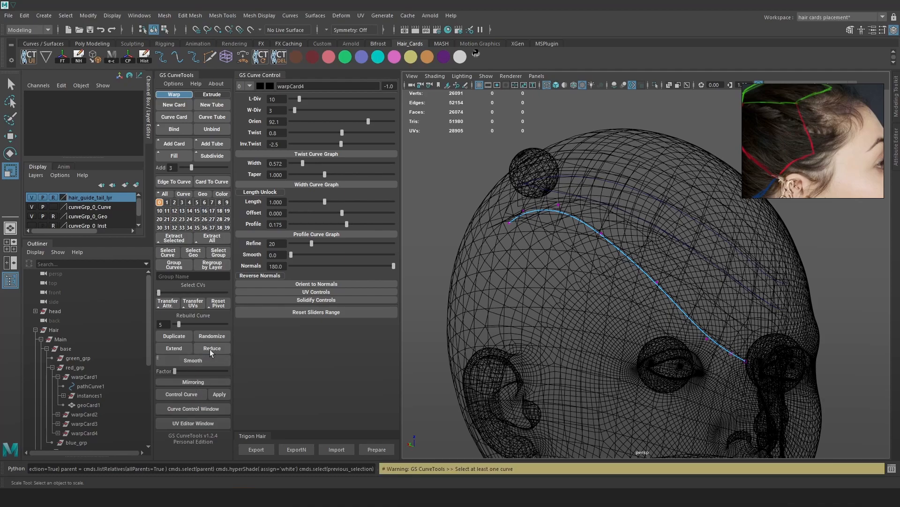
left_click(572, 224)
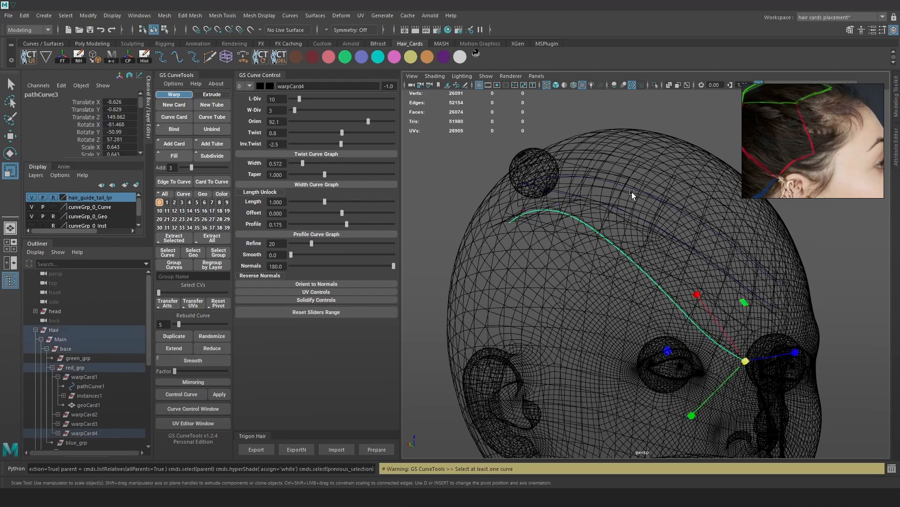
left_click(213, 349)
mouse_move(605, 263)
left_mouse_down("alt")
mouse_move(628, 266)
mouse_move(604, 271)
left_mouse_up("alt")
right_click_drag(459, 147, 426, 133)
middle_click_drag(514, 241, 519, 256, "alt")
left_click_drag(177, 323, 176, 325)
Move the control vertices at the far end of the third card's curve so the card reaches the bun.
right_click(486, 162)
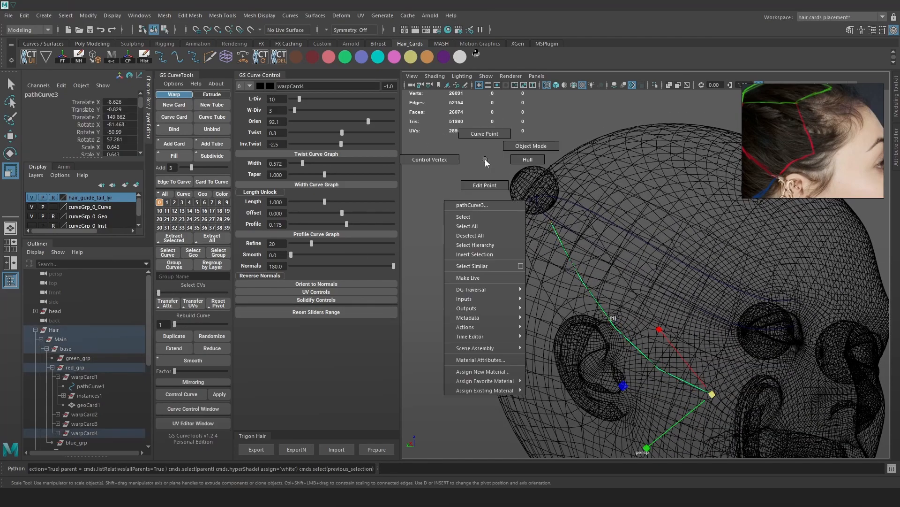
right_click_drag(486, 162, 436, 160)
mouse_move(567, 191)
left_mouse_down()
mouse_move(534, 226)
mouse_move(593, 221)
mouse_move(584, 237)
mouse_move(606, 216)
left_mouse_up()
key("w")
key("5")
key("6")
left_click_drag(526, 209, 526, 210)
key("4")
mouse_move(657, 268)
left_mouse_down("alt")
mouse_move(567, 275)
mouse_move(542, 248)
left_mouse_up("alt")
key("6")
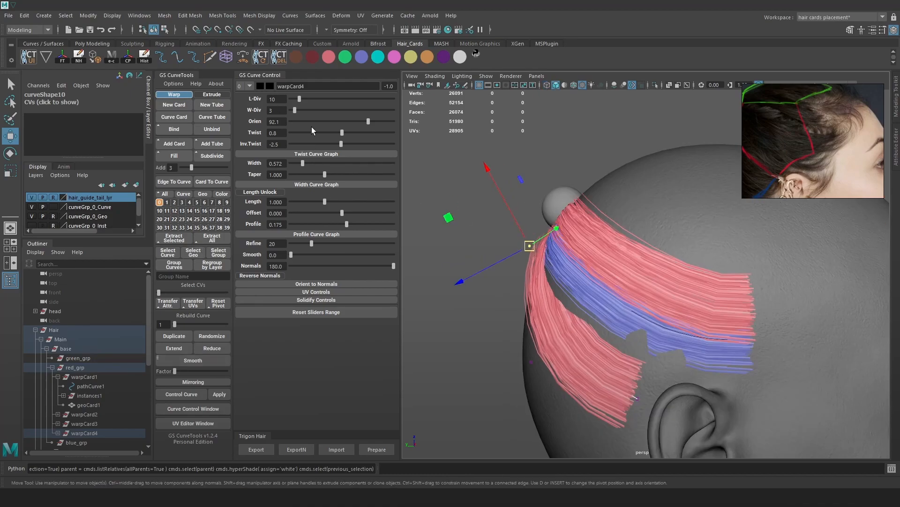
Set the third card's orientation to 65.5 and fine-tune its twist so it lies flat on the head.
left_click_drag(368, 121, 359, 119)
left_click_drag(450, 211, 497, 197, "alt")
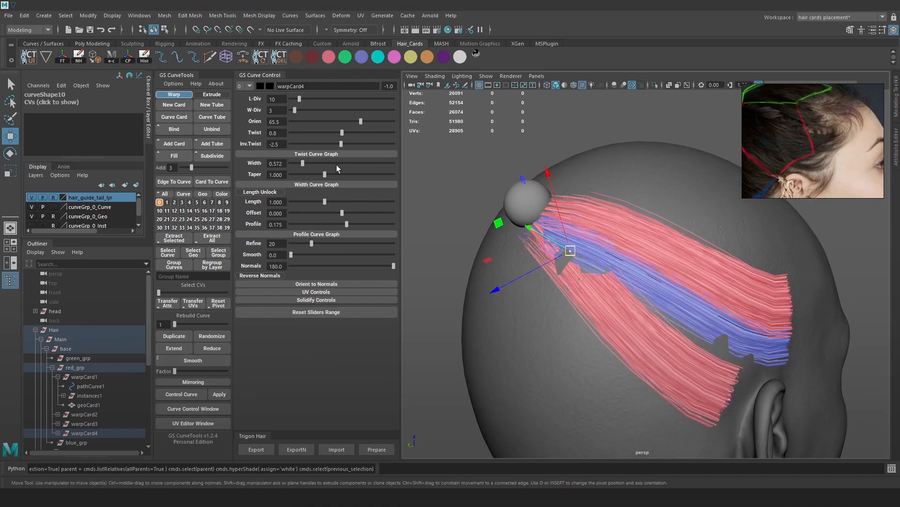
left_click_drag(340, 133, 341, 134)
left_click_drag(517, 176, 506, 171, "alt")
scroll(463, 168, "down", 3)
scroll(464, 168, "up", 3)
key("4")
key("6")
Pull the third card's control vertex near the bun down and back to round the card's path.
left_click_drag(560, 243, 543, 259)
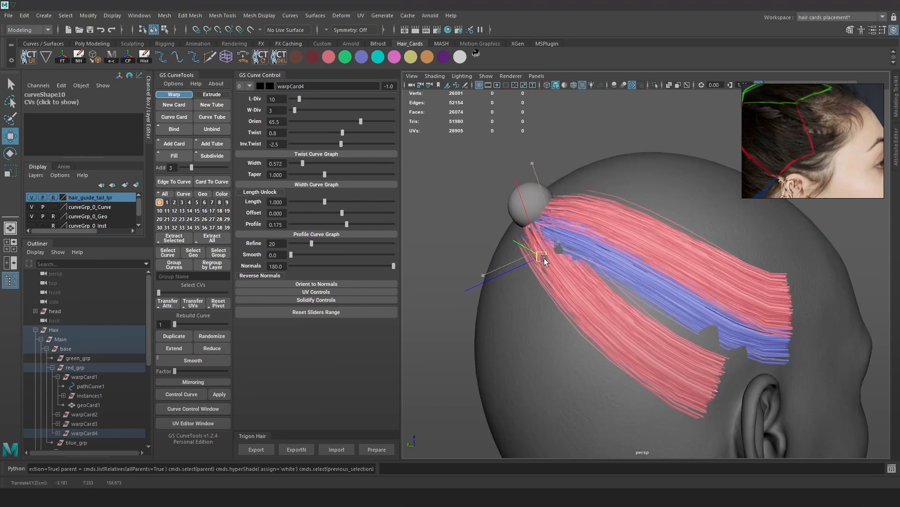
left_click_drag(680, 274, 654, 262, "alt")
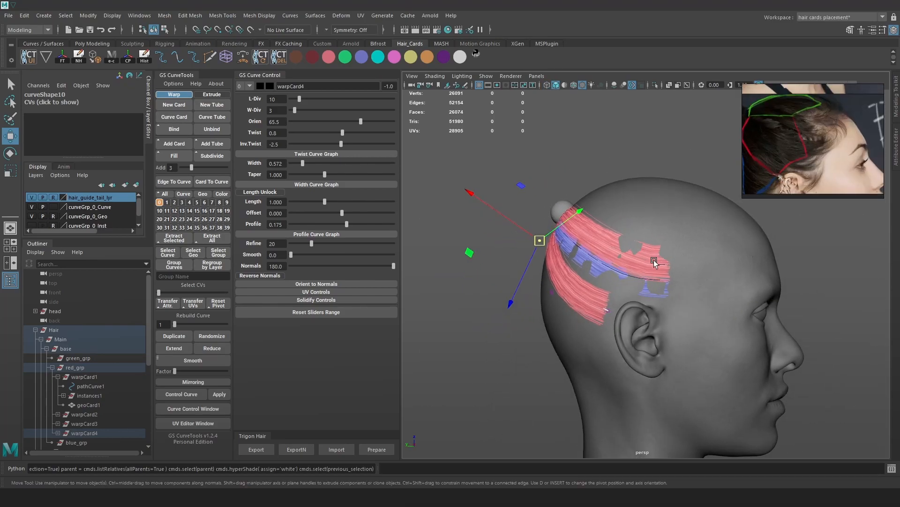
mouse_move(739, 210)
left_mouse_down("alt")
mouse_move(584, 300)
mouse_move(617, 333)
left_mouse_up("alt")
Adjust the ear-end control vertex of the lower red card's curve and set its Rebuild Curve value to 4.
left_click(617, 333)
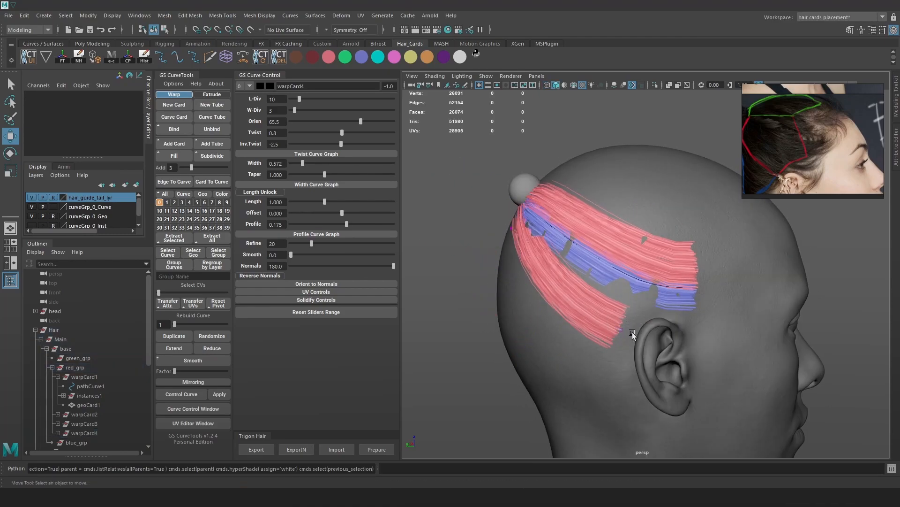
left_click(618, 328)
key("4")
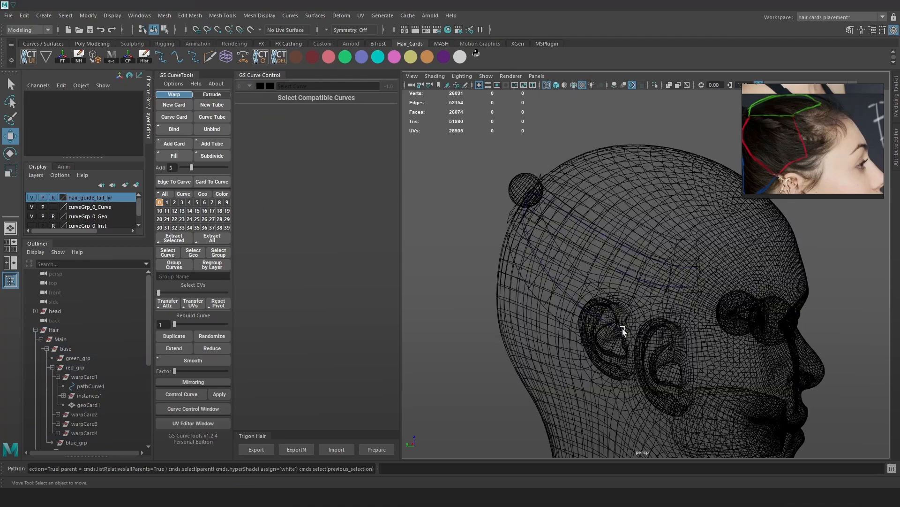
left_click(618, 330)
key("6")
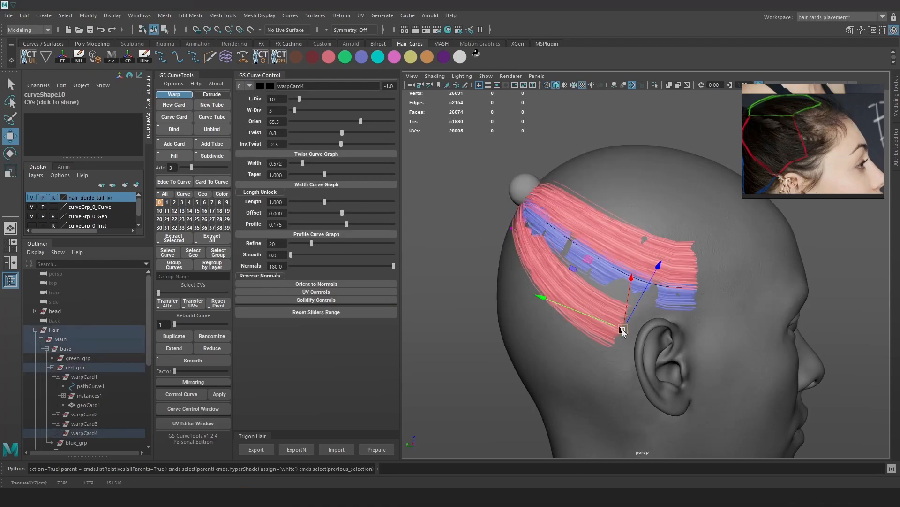
left_click_drag(623, 328, 570, 308, "alt")
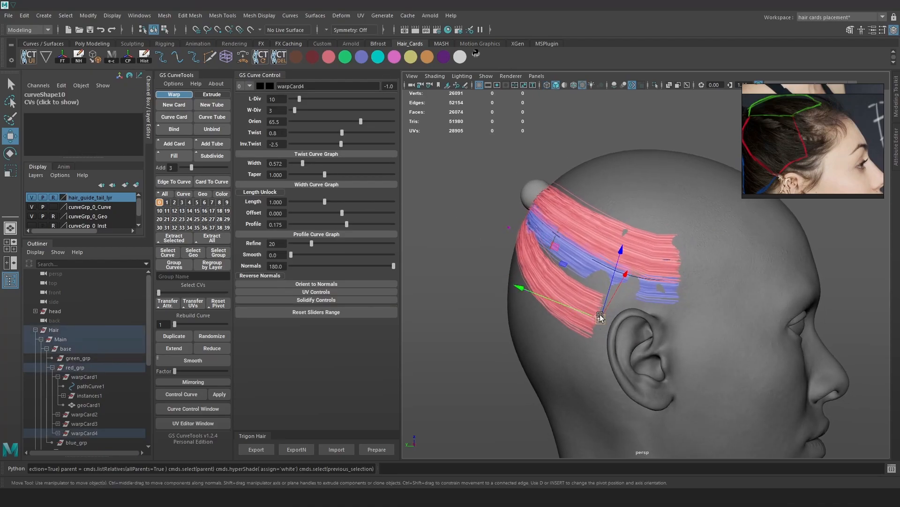
left_click_drag(629, 272, 535, 268, "alt")
left_click(561, 320)
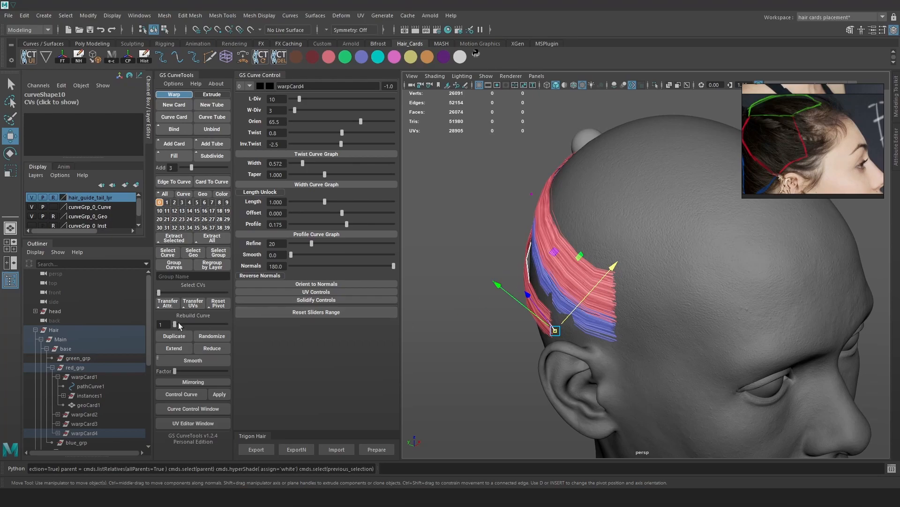
left_click_drag(179, 324, 181, 325)
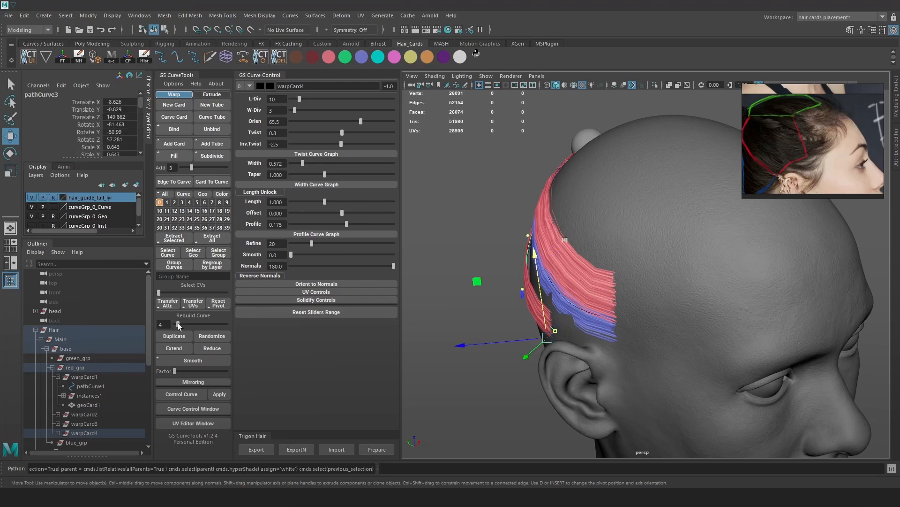
Move the middle control vertex of the lower red card's curve inward toward the head surface.
right_click_drag(504, 205, 475, 206)
middle_click_drag(477, 221, 533, 213, "alt")
scroll(533, 213, "up", 3)
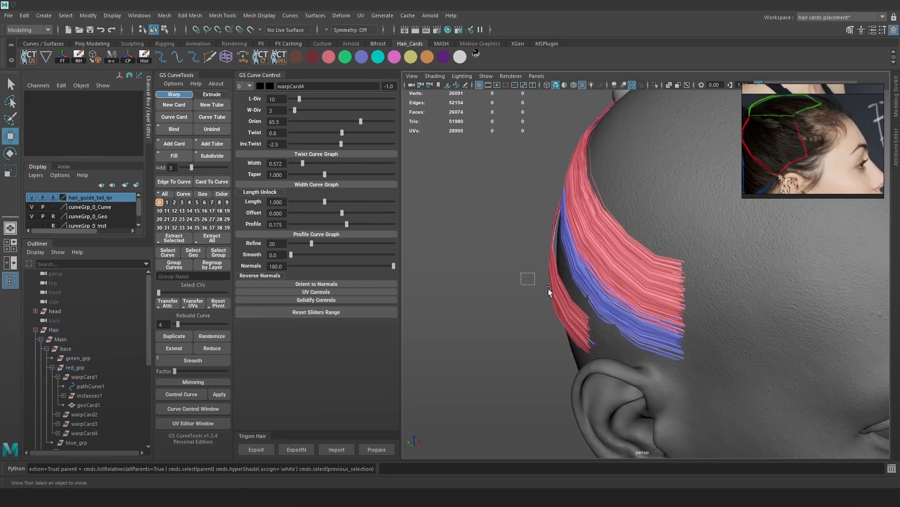
left_click(547, 285)
left_click_drag(546, 287, 563, 287)
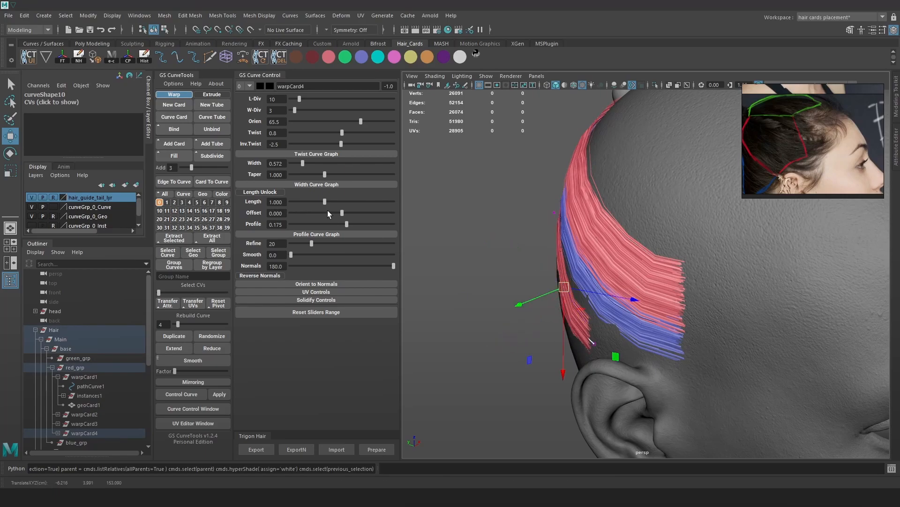
mouse_move(539, 242)
left_mouse_down("alt")
mouse_move(567, 246)
mouse_move(628, 229)
mouse_move(553, 250)
mouse_move(462, 244)
mouse_move(552, 238)
mouse_move(490, 206)
mouse_move(477, 183)
mouse_move(544, 218)
left_mouse_up("alt")
Fine-tune the remaining control vertices of the lower red card's curve so the card hugs the head behind the ear.
key("4")
key("5")
key("4")
left_click(503, 216)
key("5")
left_click_drag(525, 183, 526, 185)
key("4")
left_click(564, 308)
key("5")
right_click_drag(543, 323, 730, 356, "alt")
left_click_drag(730, 356, 291, 169, "alt")
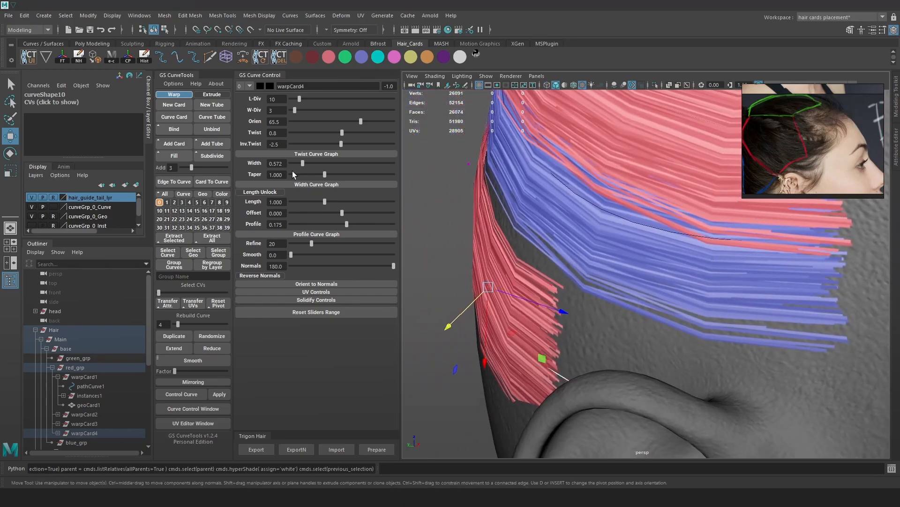
Fine-tune the lower red card's inverse twist and orientation to lay its strands flat on the head.
left_click_drag(340, 147, 344, 142)
left_click_drag(634, 230, 516, 259, "alt")
left_click_drag(360, 125, 359, 123)
left_click_drag(587, 185, 563, 218, "alt")
Nudge the control vertices at the ear end of the lower red card's curve to fit the head surface.
left_click_drag(514, 328, 567, 371)
key("6")
left_click_drag(563, 338, 566, 339)
left_click_drag(567, 339, 652, 342, "alt")
key("4")
mouse_move(507, 223)
left_mouse_down("alt")
mouse_move(465, 257)
mouse_move(491, 247)
left_mouse_up("alt")
key("6")
left_click_drag(579, 275, 538, 254, "alt")
right_click_drag(538, 254, 672, 273, "alt")
mouse_move(671, 273)
left_mouse_down("alt")
mouse_move(704, 272)
mouse_move(669, 278)
mouse_move(631, 265)
mouse_move(701, 270)
mouse_move(688, 280)
left_mouse_up("alt")
Edit the blue card's curve by moving its middle control vertex down and back toward the lower red card.
left_click(660, 274)
right_click_drag(687, 279, 466, 152, "alt")
right_click_drag(464, 151, 415, 142)
left_click_drag(545, 195, 550, 197, "alt")
right_click_drag(551, 197, 680, 310, "alt")
left_click_drag(582, 282, 525, 264, "alt")
key("4")
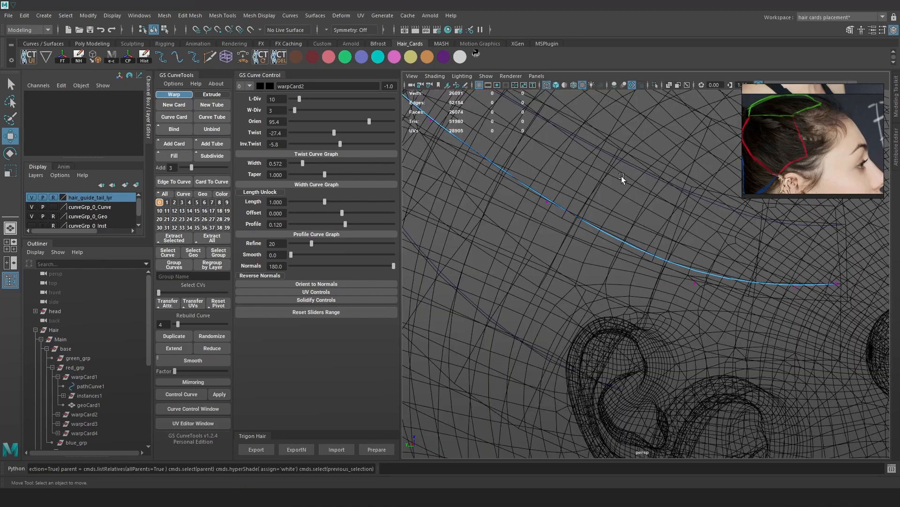
left_click(550, 201)
key("5")
left_click_drag(550, 202, 537, 219)
Lower the blue card's control vertex above the ear slightly.
key("4")
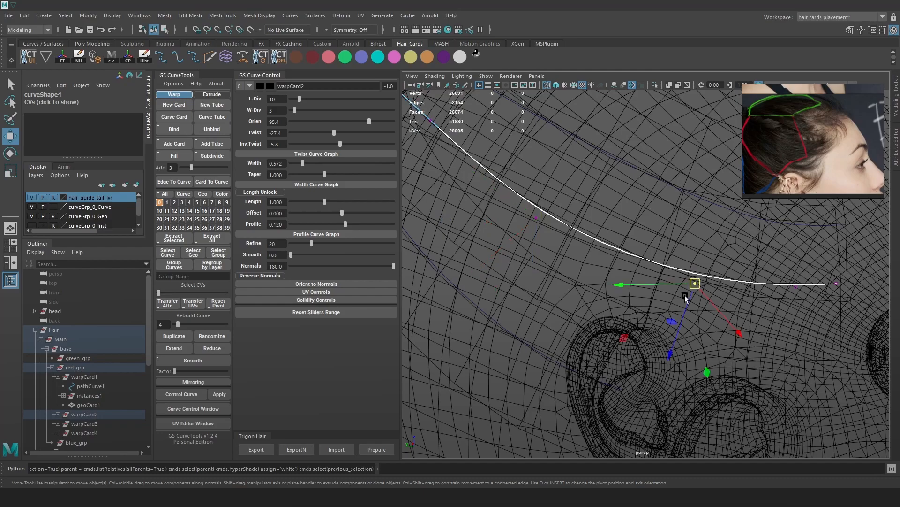
key("5")
left_click_drag(690, 297, 689, 301)
mouse_move(765, 277)
left_mouse_down("alt")
mouse_move(704, 307)
mouse_move(704, 324)
mouse_move(751, 277)
mouse_move(733, 268)
left_mouse_up("alt")
Select the front-end control vertices of the blue card's curve and raise them toward the upper red card.
left_click(769, 304)
key("4")
key("w")
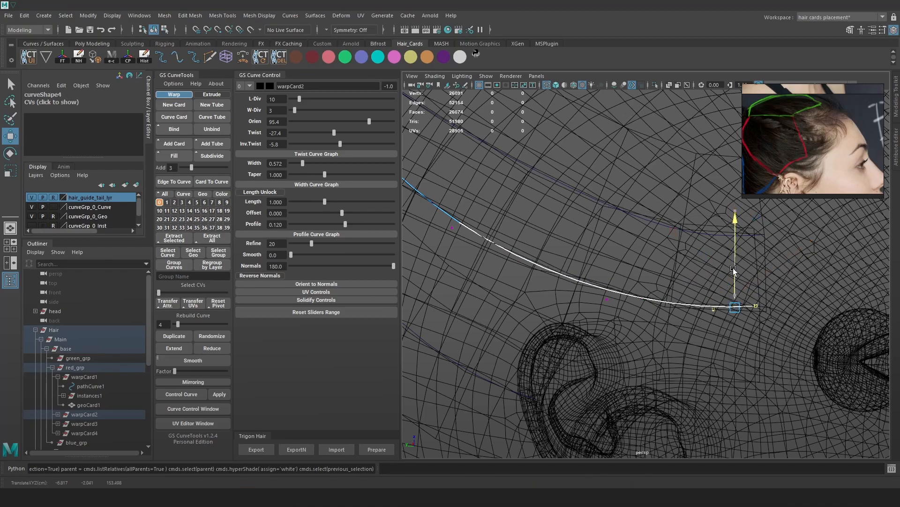
key("5")
scroll(693, 250, "down", 2)
right_click_drag(694, 250, 761, 289, "alt")
left_click_drag(760, 289, 743, 301, "alt")
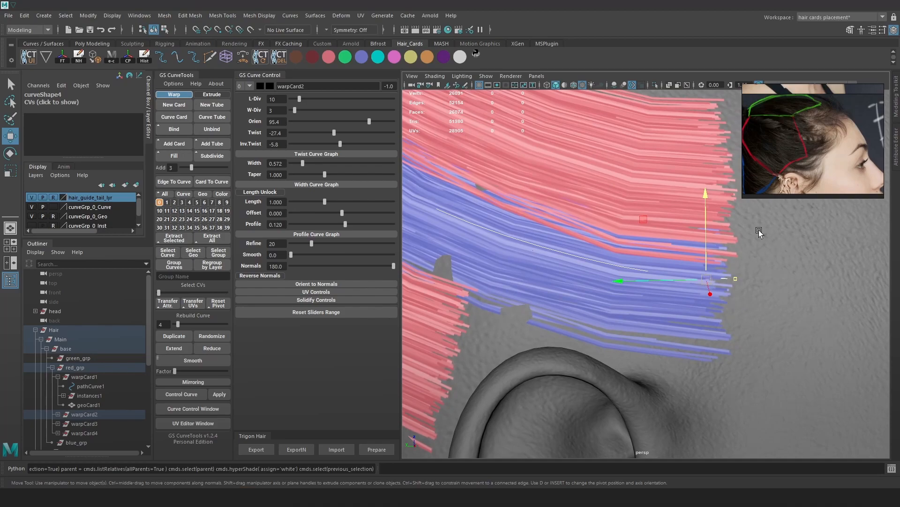
scroll(803, 177, "up", 3)
scroll(790, 175, "down", 1)
right_click_drag(707, 312, 694, 291, "alt")
left_click_drag(695, 280, 692, 255)
Adjust the control vertices along the front half of the blue card's curve to follow the head above the ear.
key("4")
mouse_move(581, 295)
left_mouse_down()
mouse_move(534, 223)
mouse_move(551, 209)
left_mouse_up()
key("5")
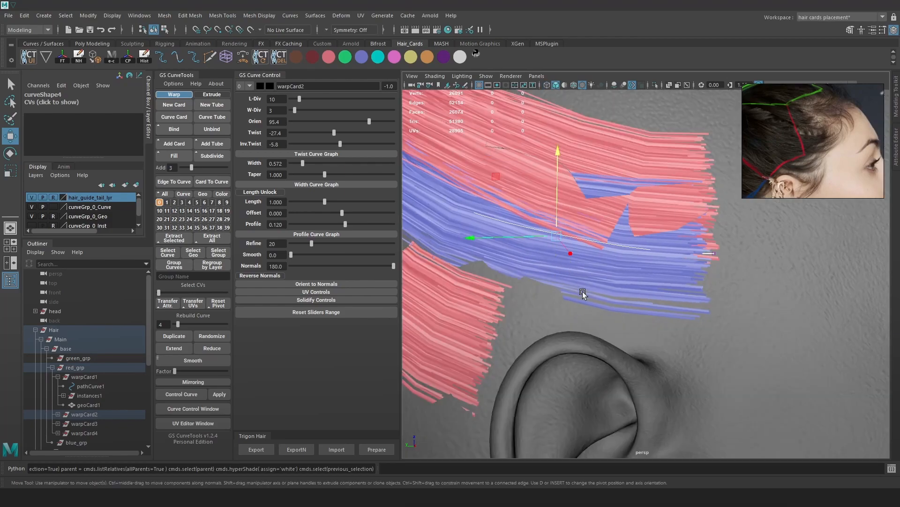
right_click_drag(582, 286, 573, 228, "alt")
left_click_drag(572, 228, 577, 277, "alt")
left_click_drag(740, 371, 523, 207)
mouse_move(559, 225)
left_mouse_down("alt")
mouse_move(646, 268)
mouse_move(650, 246)
left_mouse_up("alt")
key("4")
key("5")
left_click_drag(589, 280, 590, 240, "alt")
Move the blue card's middle control vertex slightly down and set its inverse twist to -0.8.
key("4")
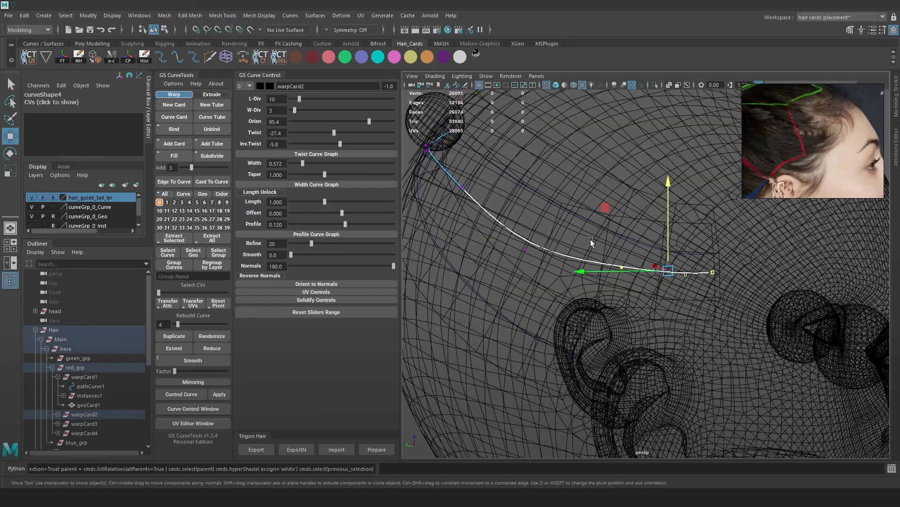
key("5")
left_click_drag(526, 234, 524, 243)
mouse_move(576, 258)
left_mouse_down("alt")
mouse_move(573, 292)
mouse_move(584, 266)
left_mouse_up("alt")
key("4")
key("5")
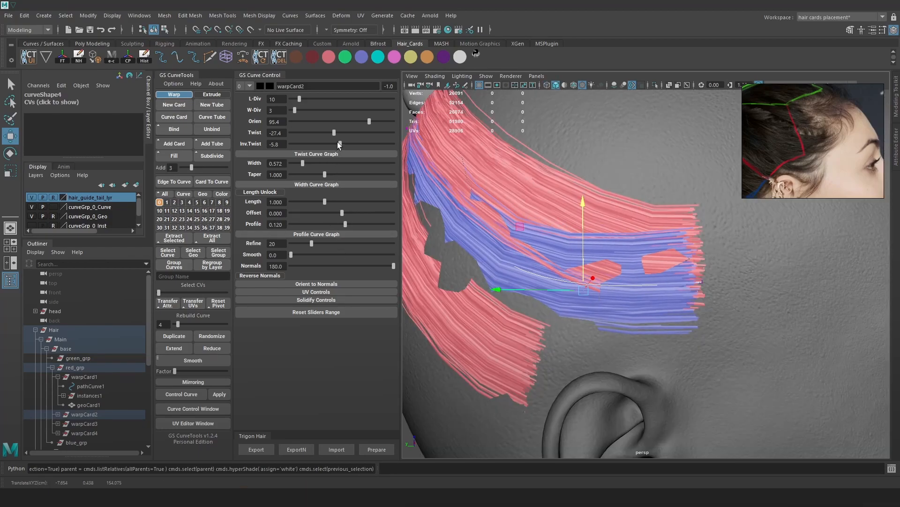
left_click_drag(341, 146, 343, 147)
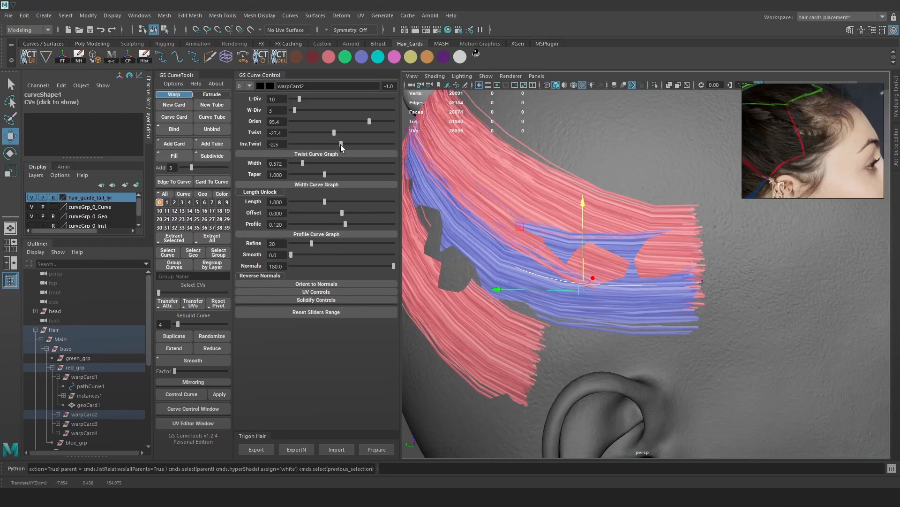
Switch to the upper red card's path curve and reposition its control vertices near the front end.
left_click_drag(651, 204, 668, 196, "alt")
left_click(727, 240)
left_click(710, 276)
left_click(763, 246)
left_click(641, 268)
scroll(641, 268, "down", 5)
right_click_drag(504, 202, 443, 202)
left_click_drag(683, 261, 653, 283)
scroll(669, 246, "up", 3)
left_click_drag(669, 246, 685, 239)
left_click(622, 271)
left_click_drag(623, 237, 623, 240)
key("4")
left_click_drag(695, 280, 655, 244)
key("5")
key("ctrl+z")
Reselect and fine-tune the upper red card's front control vertices to align its lower edge with the blue card.
key("4")
mouse_move(741, 269)
left_mouse_down()
mouse_move(641, 232)
mouse_move(652, 230)
mouse_move(687, 242)
mouse_move(692, 269)
mouse_move(633, 273)
left_mouse_up()
key("5")
left_click(683, 244)
key("4")
left_click(687, 258)
key("5")
mouse_move(615, 270)
left_mouse_down()
mouse_move(585, 274)
mouse_move(686, 265)
left_mouse_up()
key("4")
key("5")
key("4")
left_click(627, 235)
key("5")
right_click_drag(661, 255, 598, 220, "alt")
Raise the front control vertices of the upper red card's curve to expose more of the blue card beneath.
left_click(467, 132)
right_click_drag(468, 132, 530, 172, "alt")
key("4")
left_click(648, 256)
key("6")
left_click_drag(648, 229, 649, 197)
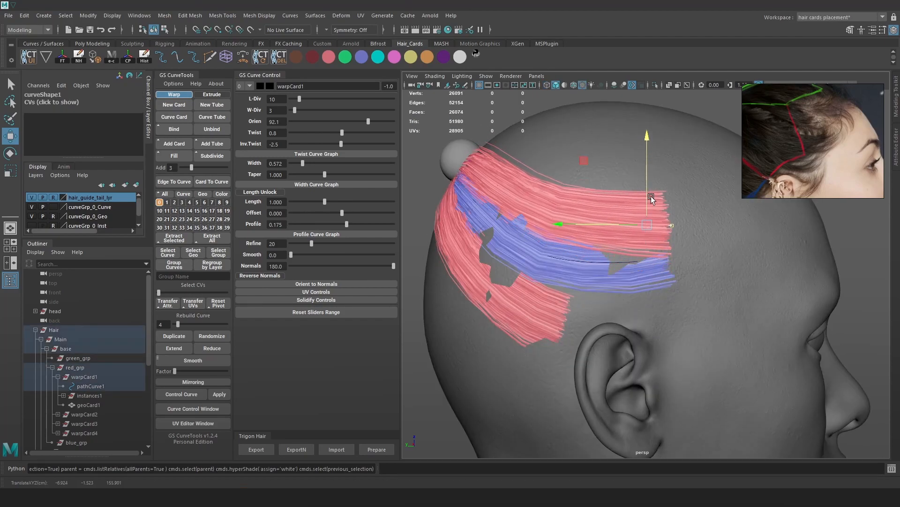
key("e")
left_click_drag(744, 233, 641, 247)
key("w")
middle_click_drag(640, 246, 637, 227)
Examine the fit of the red and blue cards on the head from several angles.
left_click_drag(637, 226, 698, 249, "alt")
right_click_drag(698, 249, 718, 255, "alt")
middle_click_drag(671, 244, 746, 255, "alt")
right_click_drag(746, 255, 762, 322, "alt")
left_click_drag(581, 281, 651, 257, "alt")
right_click_drag(651, 257, 662, 182, "alt")
left_click(610, 131)
left_click_drag(680, 178, 660, 201, "alt")
middle_click_drag(745, 205, 677, 222, "alt")
scroll(779, 138, "down", 5)
scroll(783, 138, "up", 5)
left_click_drag(643, 209, 685, 202, "alt")
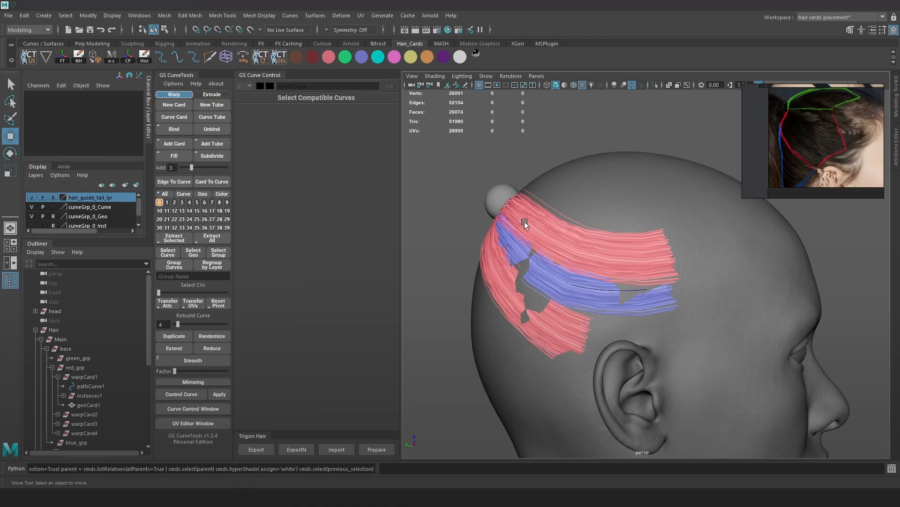
Move the upper red card's control vertex near the bun closer to the scalp.
key("4")
left_click(567, 243)
right_click_drag(468, 166, 418, 153)
left_click_drag(588, 230, 535, 224)
key("5")
key("6")
key("4")
key("6")
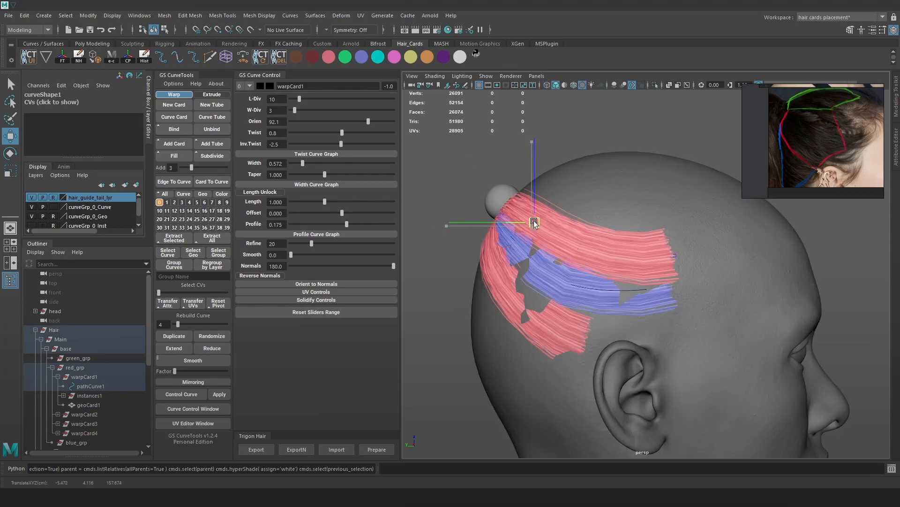
right_click_drag(637, 230, 625, 214, "alt")
left_click_drag(625, 214, 575, 220, "alt")
right_click_drag(575, 221, 655, 254, "alt")
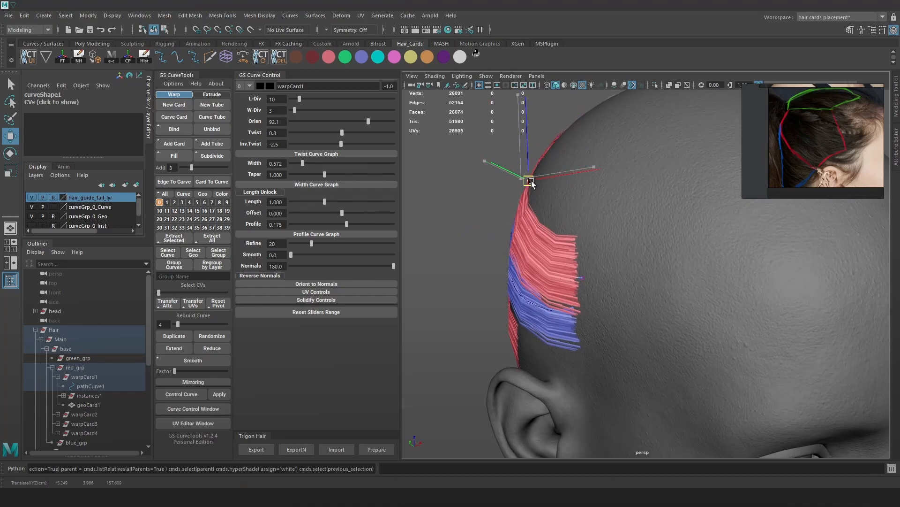
left_click_drag(527, 179, 609, 207, "alt")
right_click_drag(609, 207, 666, 226, "alt")
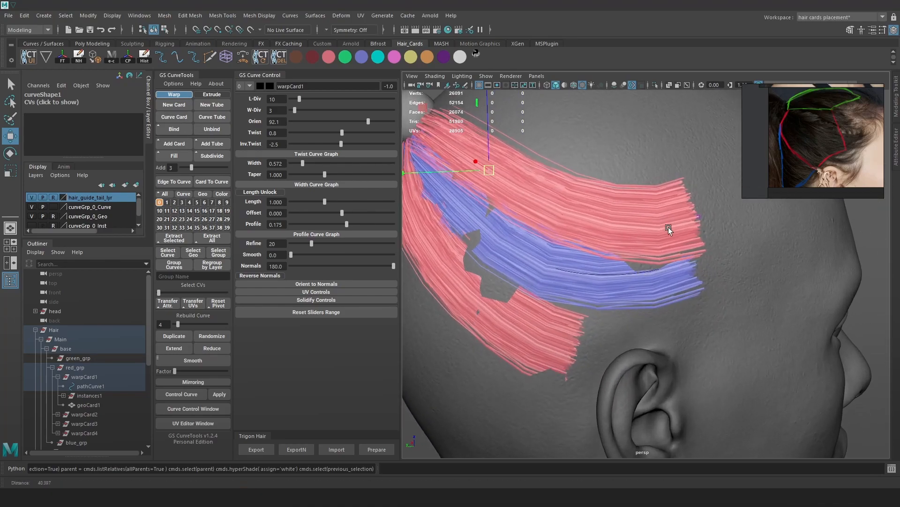
Check the upper red card's flow toward the bun from the side and up close.
left_click_drag(666, 226, 665, 218, "alt")
mouse_move(665, 218)
right_mouse_down("alt")
mouse_move(741, 281)
mouse_move(649, 223)
right_mouse_up("alt")
left_click_drag(649, 222, 698, 305, "alt")
right_click_drag(698, 305, 676, 268, "alt")
mouse_move(675, 268)
left_mouse_down("alt")
mouse_move(665, 280)
mouse_move(678, 279)
left_mouse_up("alt")
right_click_drag(678, 279, 594, 205, "alt")
left_click_drag(595, 205, 634, 221, "alt")
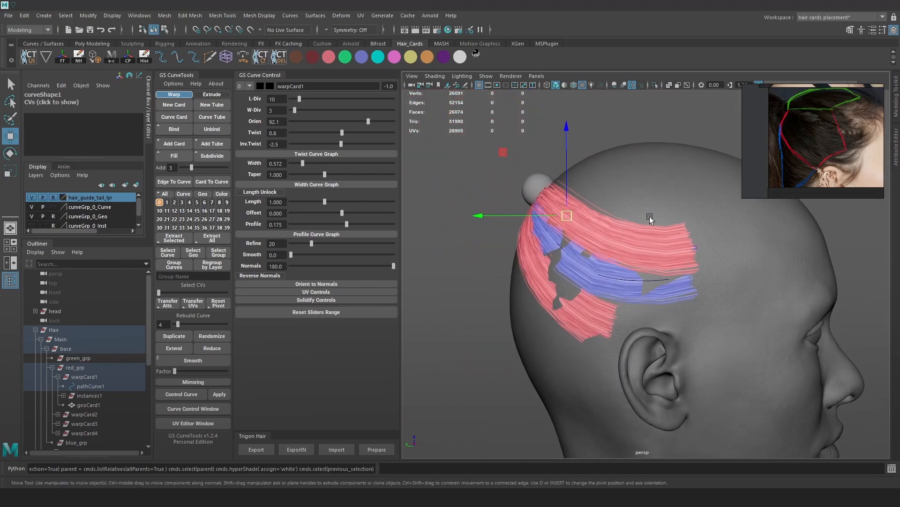
Select the blue card's path curve as an object and reset its pivot to the curve's front end.
right_click_drag(633, 228, 693, 188)
left_click(634, 280)
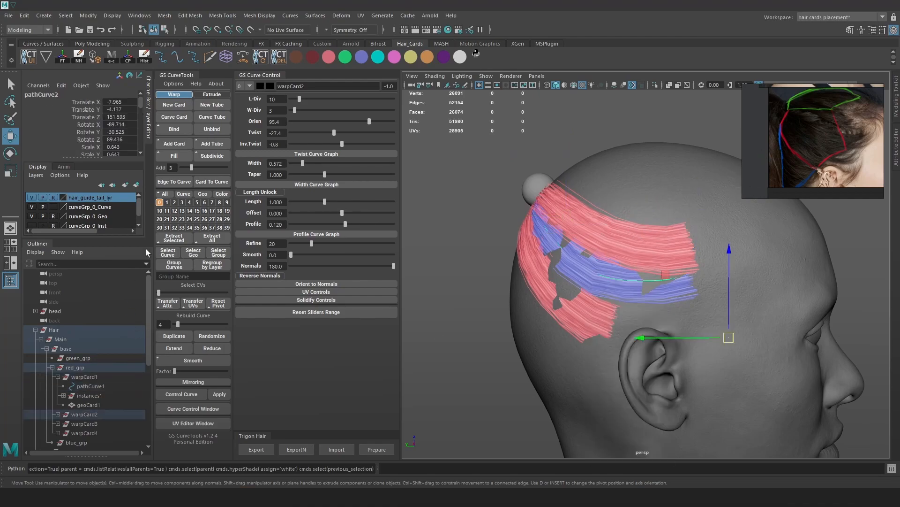
left_click(224, 303)
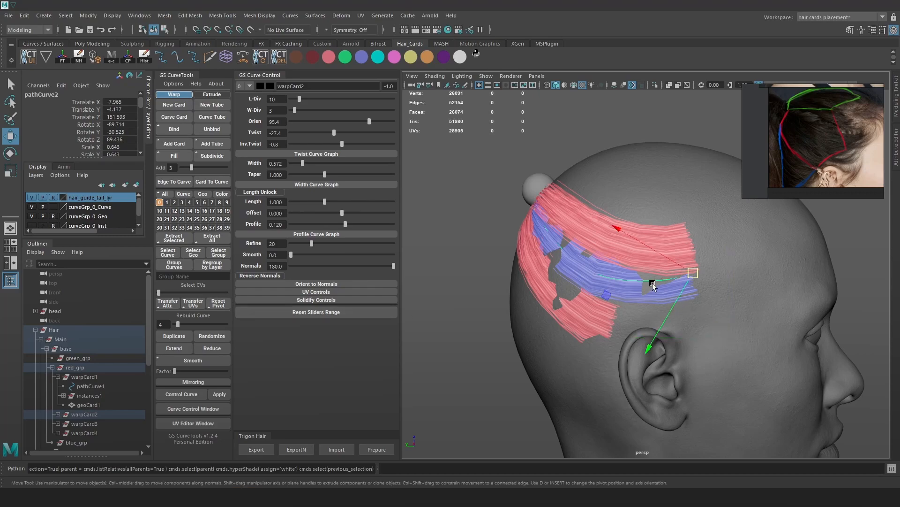
Duplicate the middle blue card and move the copy up the head, above the upper red card.
left_click_drag(663, 275, 626, 277)
middle_click_drag(684, 277, 649, 279, "alt")
scroll(649, 278, "up", 3)
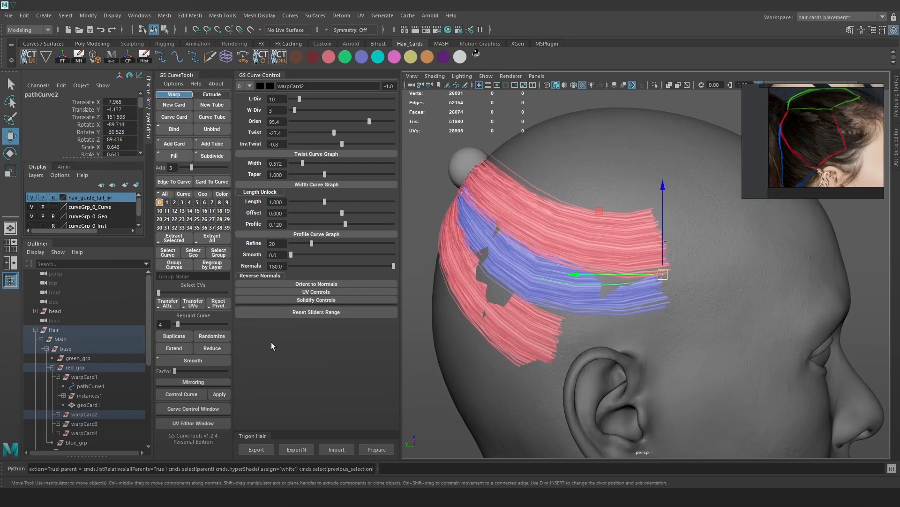
left_click(187, 337)
left_click_drag(663, 232, 672, 140)
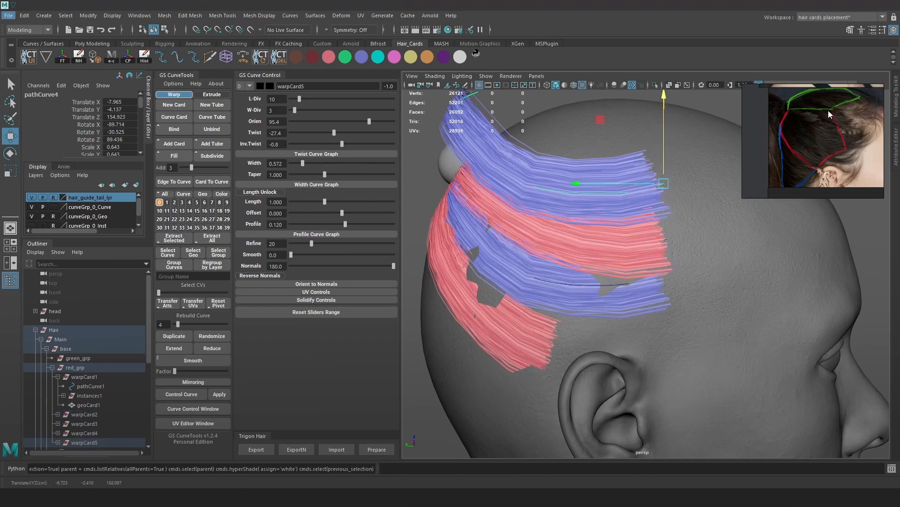
scroll(831, 111, "up", 3)
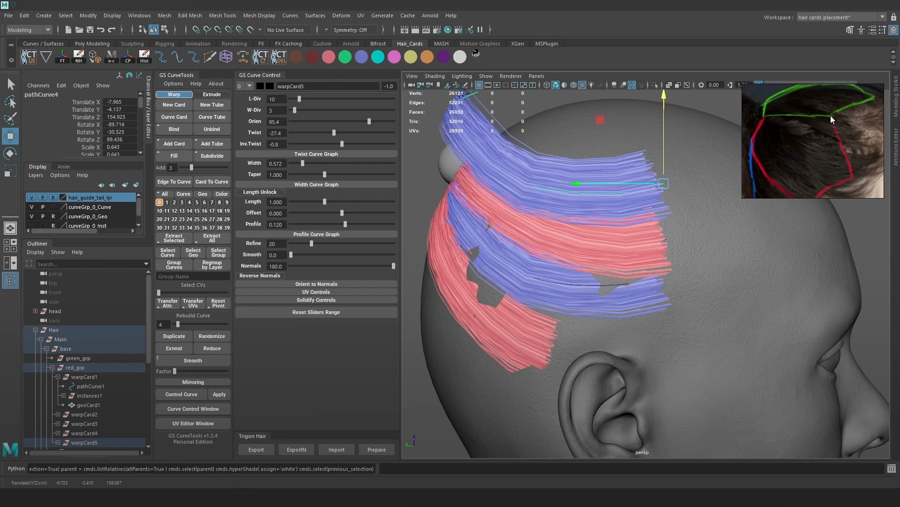
left_click_drag(600, 197, 646, 200, "alt")
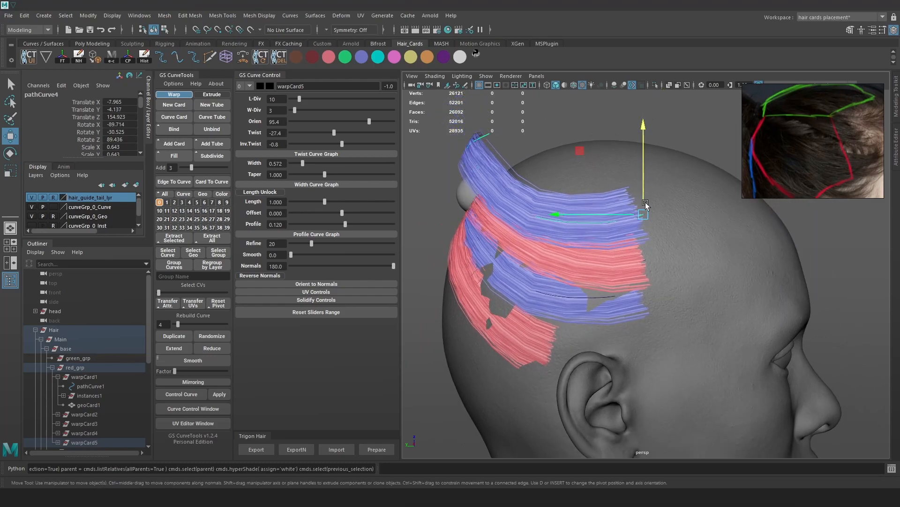
left_click_drag(661, 232, 644, 216, "alt")
left_click_drag(671, 246, 639, 205, "alt")
Rotate and shift the new top blue card so it lies along the scalp with its rear end at the bun.
key("e")
left_click_drag(698, 165, 554, 196)
right_click_drag(554, 196, 666, 173, "alt")
left_click_drag(666, 172, 570, 244)
left_click_drag(572, 157, 564, 162)
key("w")
left_click(606, 224)
key("ctrl+z")
left_click_drag(603, 221, 634, 238)
key("e")
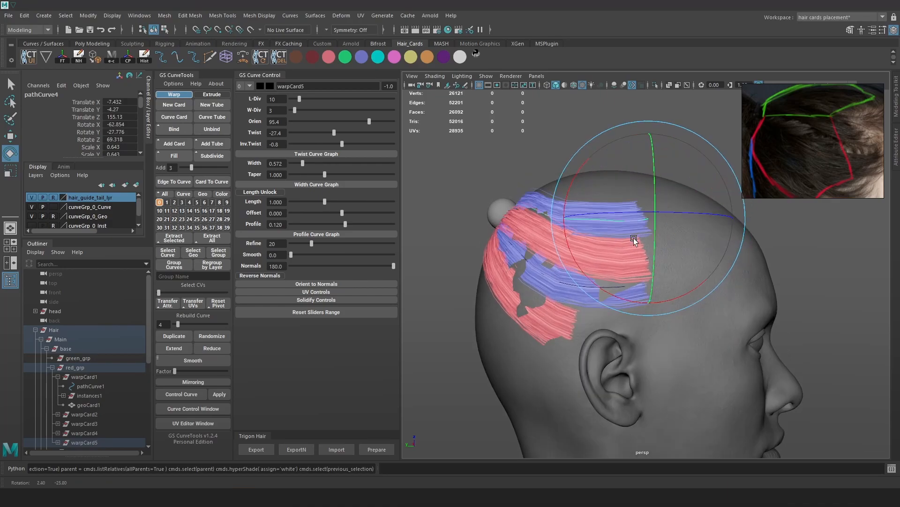
Rebuild the top blue card's path curve with a rebuild value of 2.
right_click_drag(492, 188, 480, 160)
left_click_drag(637, 235, 477, 257, "alt")
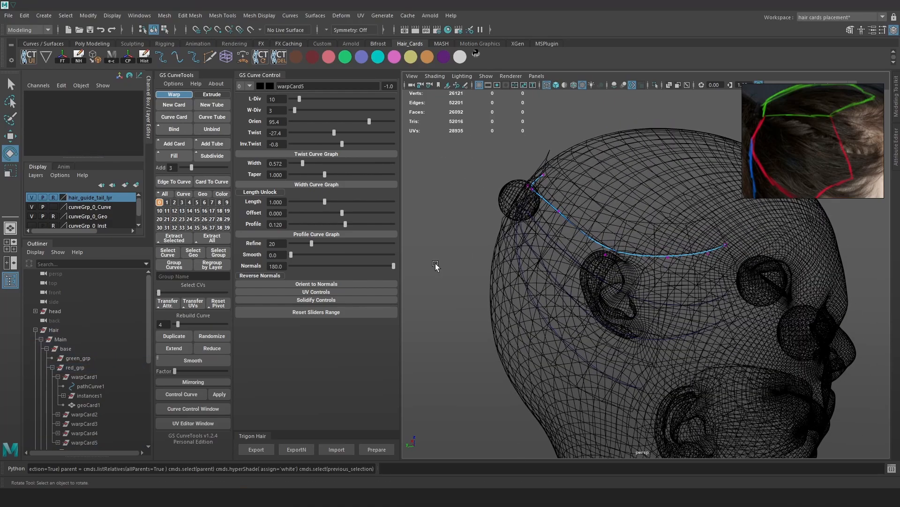
right_click_drag(606, 196, 629, 176)
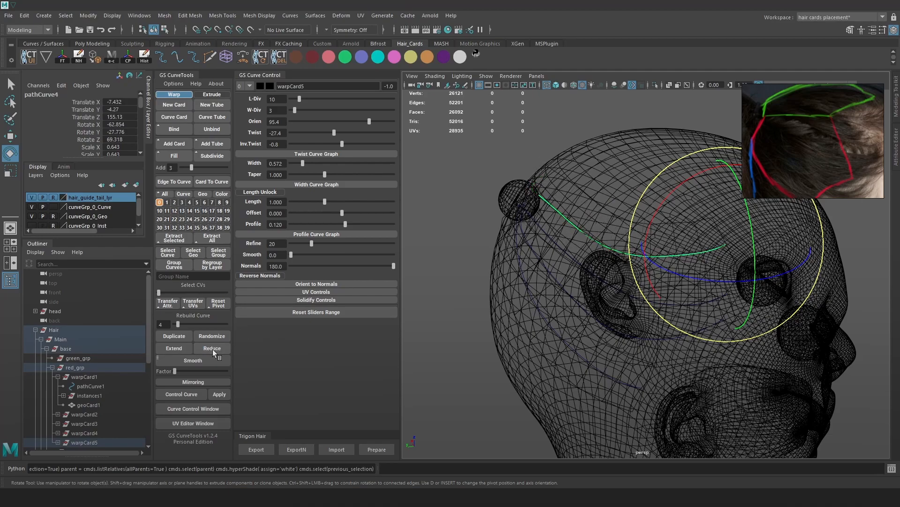
left_click_drag(565, 226, 496, 145, "alt")
left_click(517, 181)
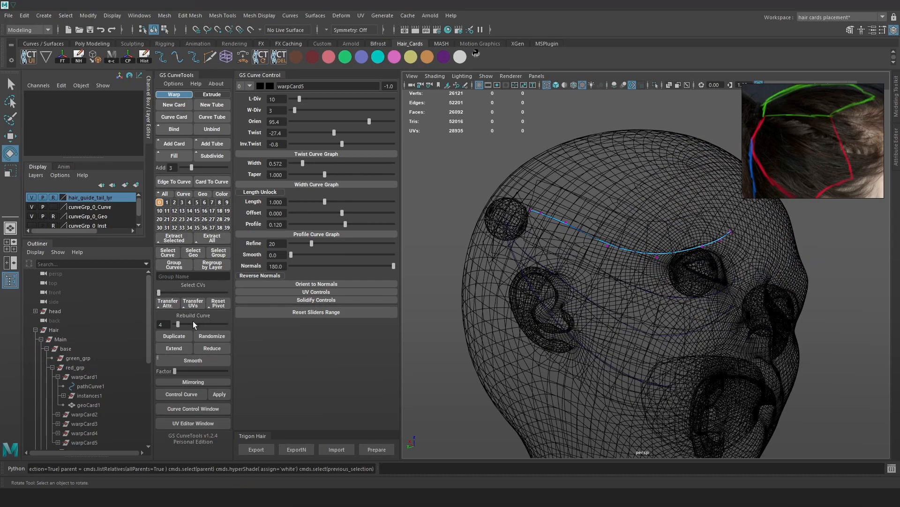
left_click_drag(178, 324, 170, 327)
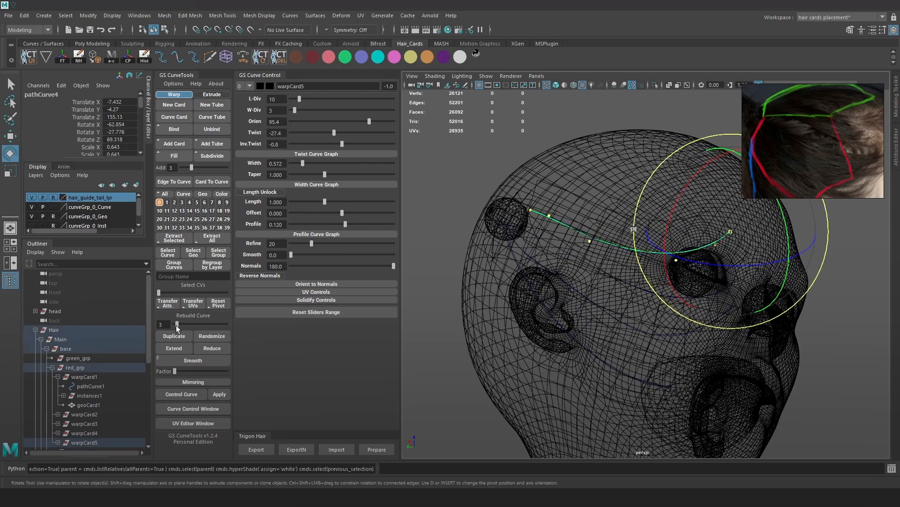
Select the top blue card's inner control vertices and reposition them so the card follows the scalp.
right_click_drag(499, 147, 470, 148)
mouse_move(543, 198)
left_mouse_down()
mouse_move(520, 217)
mouse_move(483, 204)
mouse_move(516, 193)
mouse_move(589, 235)
mouse_move(654, 233)
left_mouse_up()
key("w")
key("5")
key("6")
key("4")
key("6")
left_click_drag(573, 260, 600, 220, "alt")
middle_click_drag(600, 220, 609, 216)
left_click_drag(609, 218, 585, 230, "alt")
middle_click_drag(567, 219, 575, 214)
mouse_move(573, 214)
left_mouse_down("alt")
mouse_move(676, 222)
mouse_move(652, 244)
left_mouse_up("alt")
Adjust the height of the control vertex just behind the top blue card's front end.
key("4")
key("6")
mouse_move(683, 212)
left_mouse_down()
mouse_move(683, 190)
mouse_move(630, 192)
left_mouse_up()
key("Right")
key("Left")
left_click_drag(683, 190, 684, 187)
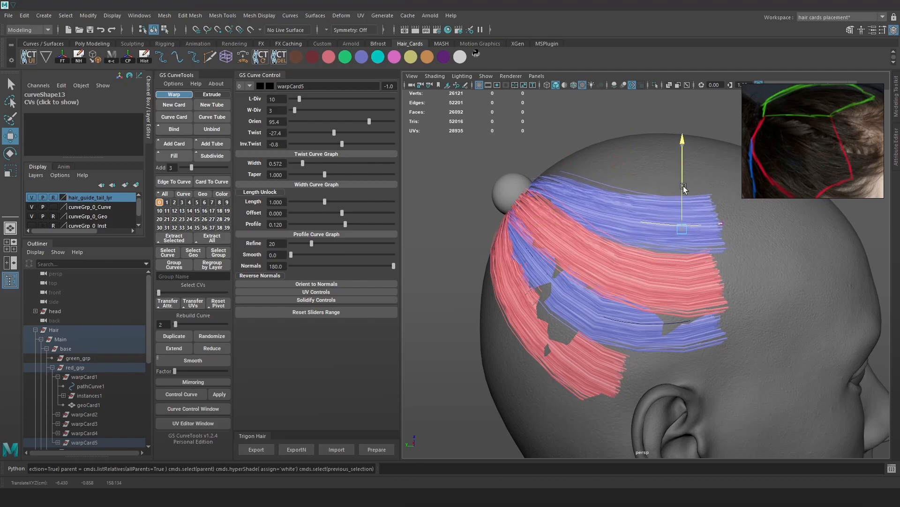
Reposition the top blue card's front and middle control vertices to even out its flow above the red card.
scroll(686, 201, "down", 3)
left_click(694, 224)
left_click_drag(708, 226, 686, 242)
middle_click_drag(741, 253, 683, 257, "alt")
scroll(683, 257, "up", 2)
key("4")
left_click(639, 231)
left_click_drag(639, 211, 640, 221)
key("6")
left_click(603, 237)
Set the top blue card's orientation to 103.7 so it tilts with the curvature of the head.
left_click_drag(592, 240, 564, 247, "alt")
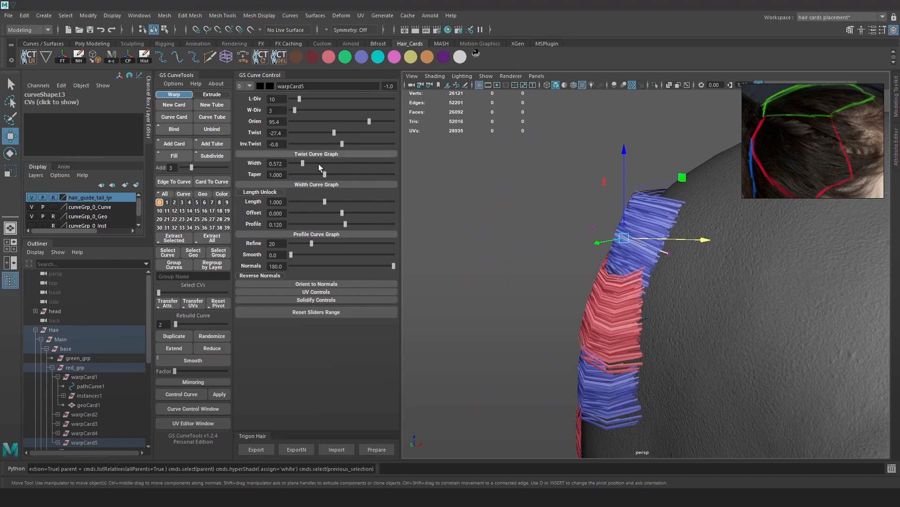
left_click_drag(516, 201, 519, 224, "alt")
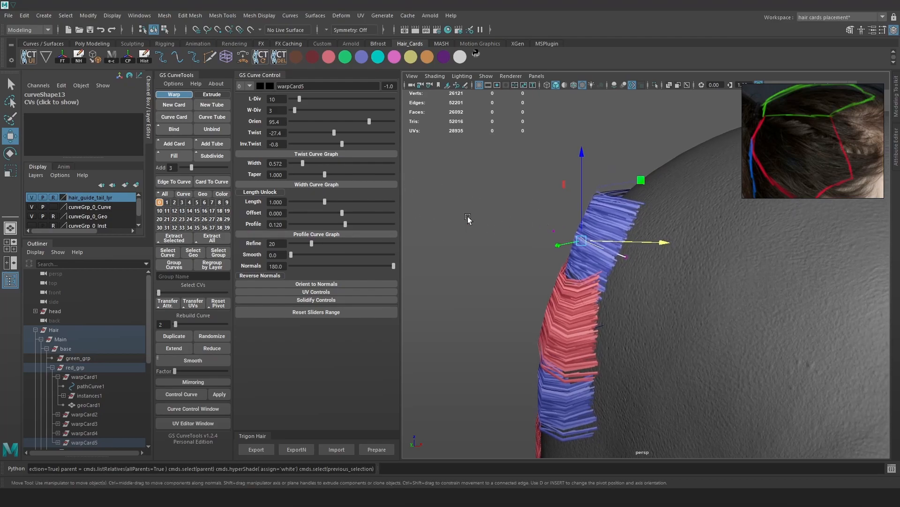
left_click_drag(369, 121, 370, 123)
left_click_drag(609, 174, 667, 172, "alt")
right_click_drag(667, 173, 665, 224, "alt")
left_click_drag(665, 224, 674, 206, "alt")
Move the top blue card's control vertex near the bun to fit its rear part against the scalp.
key("w")
left_click_drag(582, 216, 522, 227)
key("4")
key("6")
left_click_drag(531, 197, 506, 306)
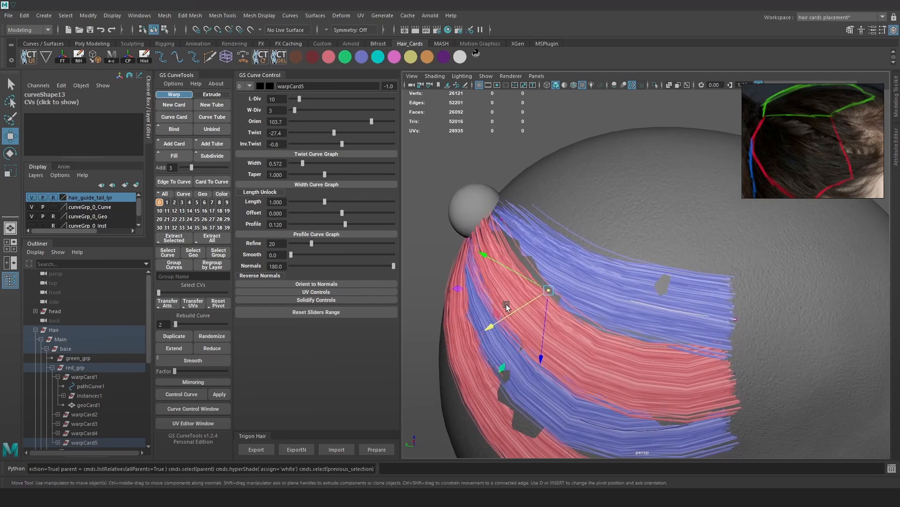
Select the upper red card's path curve and rebuild it with a rebuild value of 6.
key("4")
left_click(581, 356)
key("6")
middle_click_drag(580, 356, 635, 363, "alt")
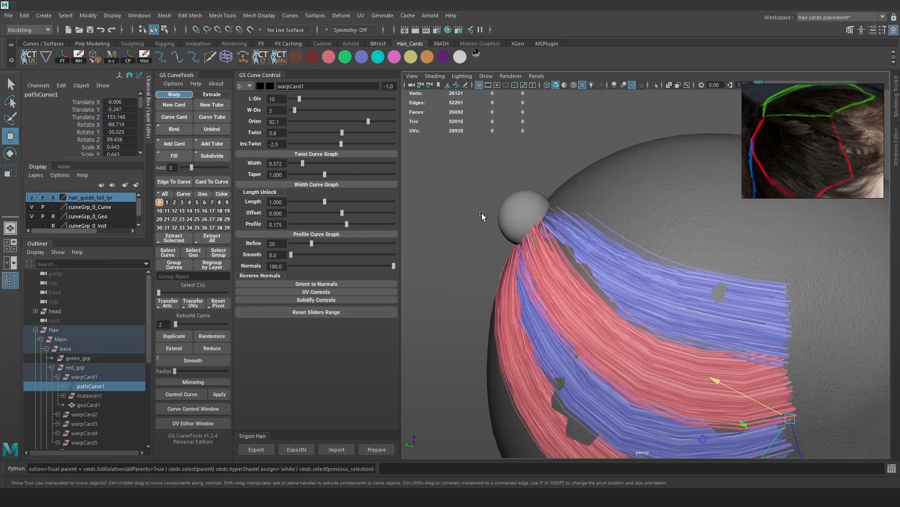
left_click(482, 215)
key("4")
left_click_drag(178, 325, 181, 325)
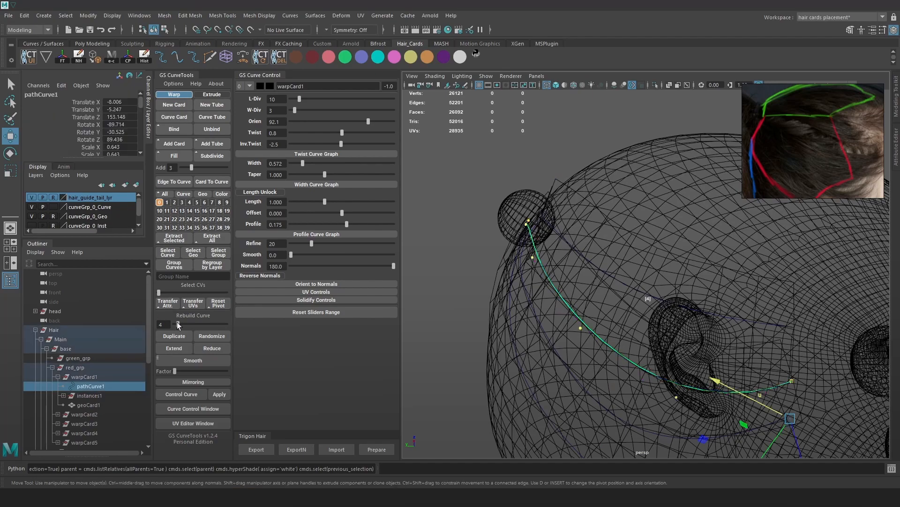
Select the upper red card's control vertex beside the bun and adjust how the card meets the bun.
right_click_drag(431, 182, 398, 166)
mouse_move(558, 262)
left_mouse_down()
mouse_move(533, 290)
mouse_move(568, 277)
mouse_move(548, 257)
mouse_move(514, 261)
left_mouse_up()
key("5")
key("6")
left_click_drag(625, 282, 662, 268, "alt")
right_click_drag(731, 281, 738, 316, "alt")
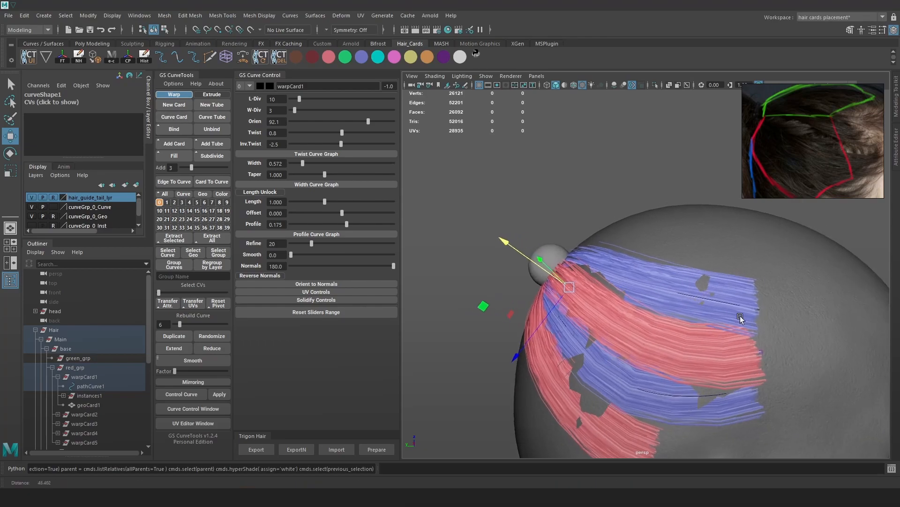
Examine the flow of all the cards along the side of the head against the reference photo.
middle_click_drag(788, 364, 717, 318, "alt")
mouse_move(717, 318)
right_mouse_down("alt")
mouse_move(698, 294)
mouse_move(709, 303)
right_mouse_up("alt")
scroll(794, 177, "down", 3)
scroll(794, 177, "up", 1)
scroll(810, 177, "up", 2)
right_click_drag(718, 356, 714, 329, "alt")
middle_click_drag(714, 330, 707, 298, "alt")
left_click_drag(706, 298, 702, 302, "alt")
right_click_drag(702, 302, 712, 309, "alt")
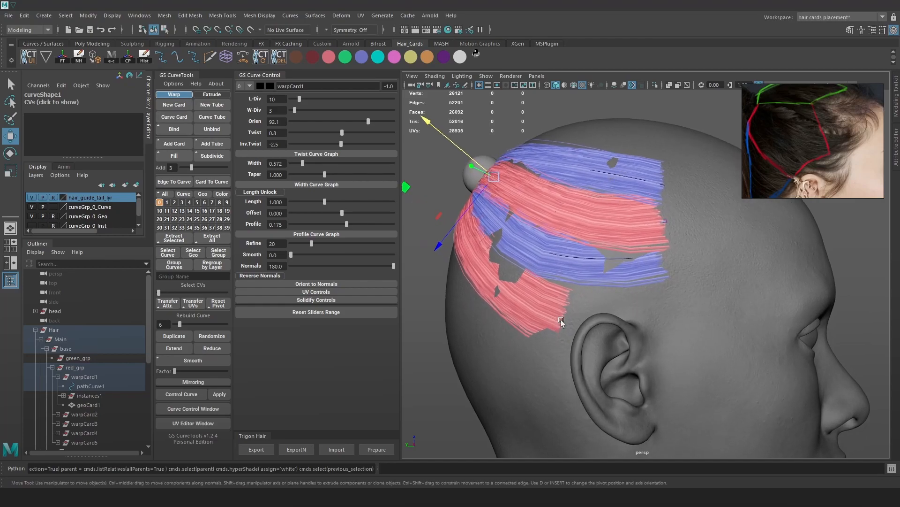
Select the lower red card's path curve and switch to editing its control vertices.
middle_click_drag(561, 321, 575, 305, "alt")
left_click(562, 296)
key("4")
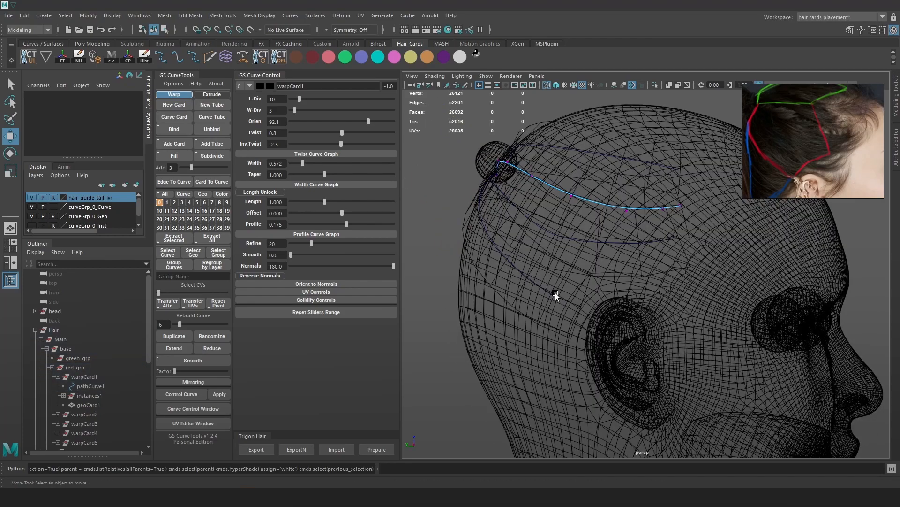
left_click(554, 293)
left_click(430, 218)
left_click_drag(404, 213, 615, 277, "alt")
Try to move the front control vertex of the lower red card behind the ear.
left_click(582, 293)
key("5")
left_click_drag(582, 293, 577, 290)
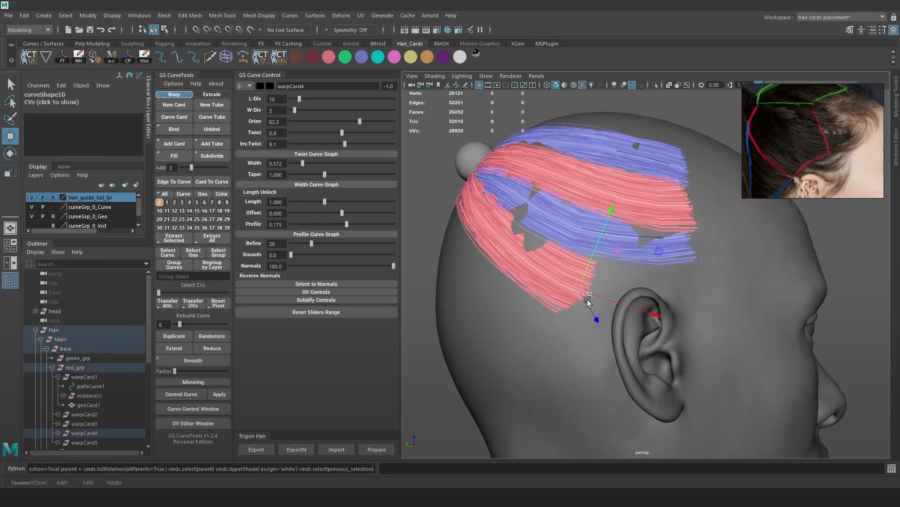
key("ctrl+z")
Reposition the lower red card's control vertices near its front end to close the gap below the blue card.
key("4")
left_click_drag(633, 341, 503, 221)
key("5")
mouse_move(567, 283)
left_mouse_down()
mouse_move(556, 280)
mouse_move(566, 306)
left_mouse_up()
left_click_drag(514, 316, 516, 316)
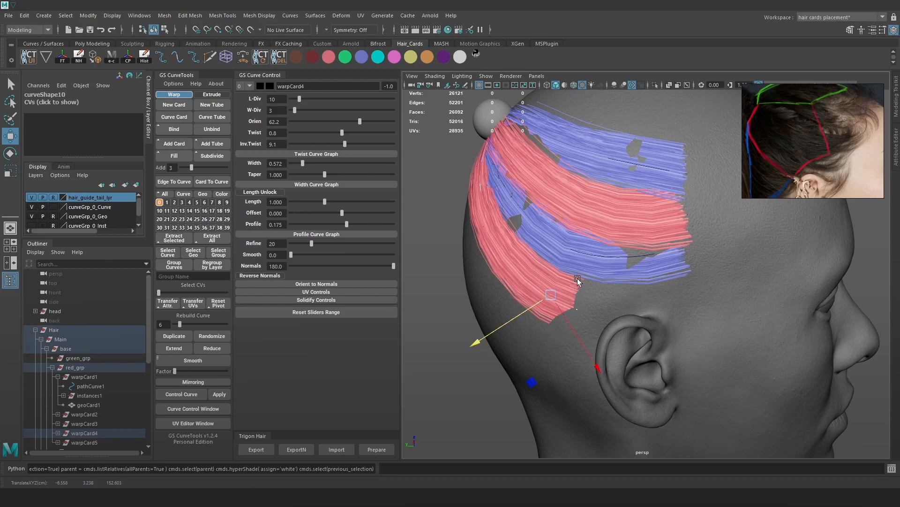
Select the lower red card's front control vertex and set the card's inverse twist to 12.4.
mouse_move(586, 304)
left_mouse_down()
mouse_move(567, 320)
mouse_move(581, 285)
mouse_move(568, 304)
mouse_move(617, 302)
left_mouse_up()
key("4")
key("6")
left_click_drag(345, 143, 344, 143)
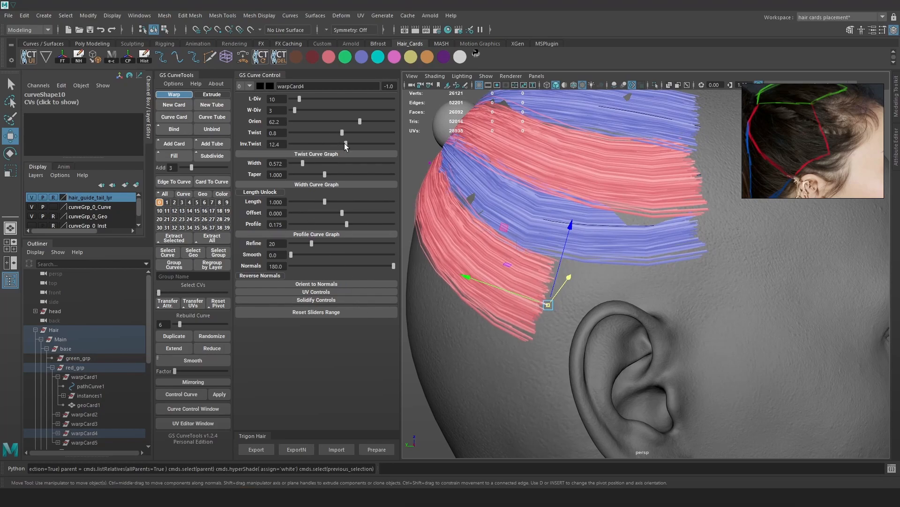
scroll(627, 198, "down", 4)
left_click_drag(627, 199, 619, 250, "alt")
scroll(669, 229, "up", 3)
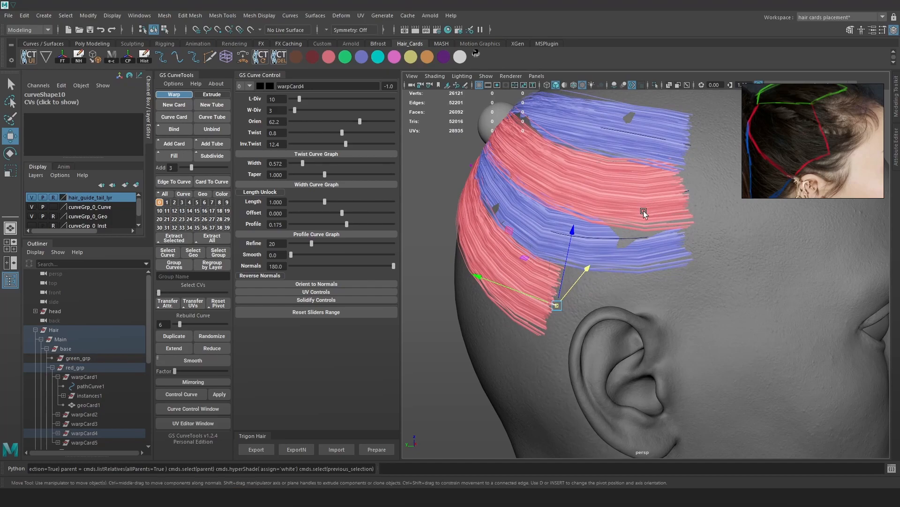
Select the middle blue card and reposition its front control vertices so its end tucks under the upper red card.
left_click(619, 249)
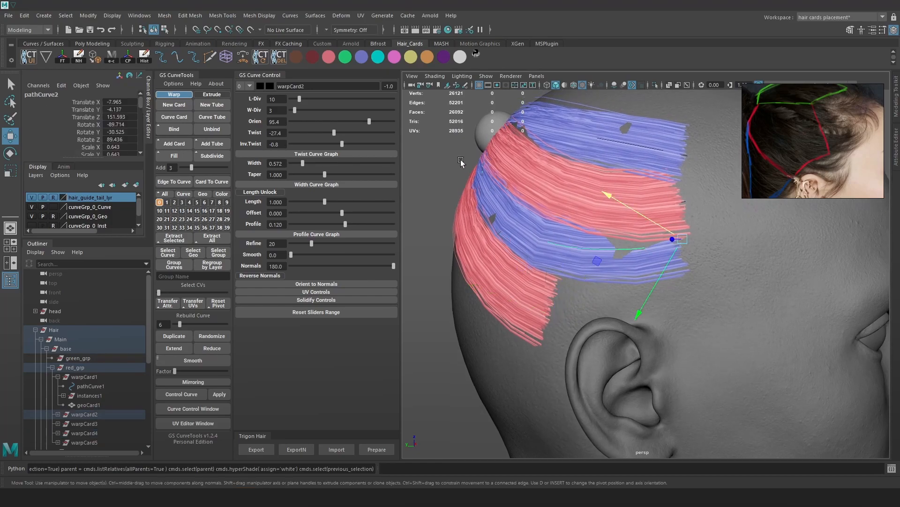
left_click(673, 240)
left_click_drag(673, 240, 624, 248)
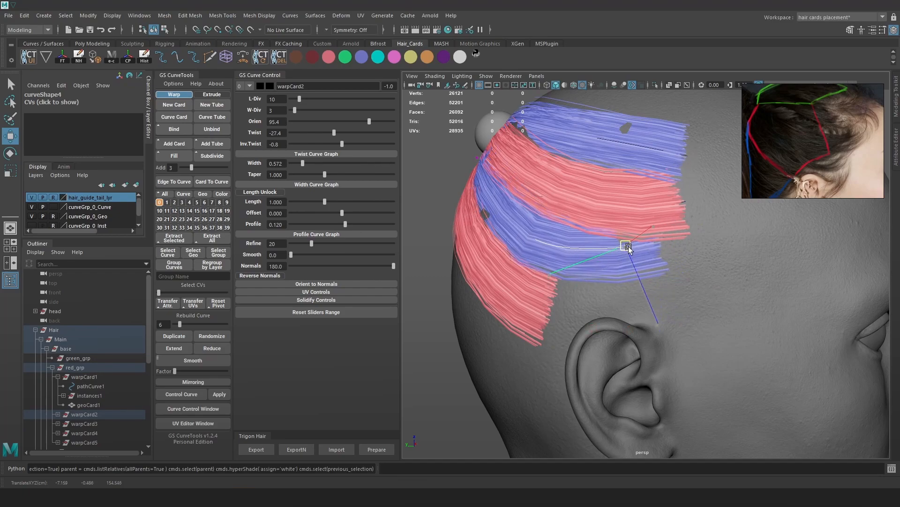
left_click_drag(653, 227, 694, 224)
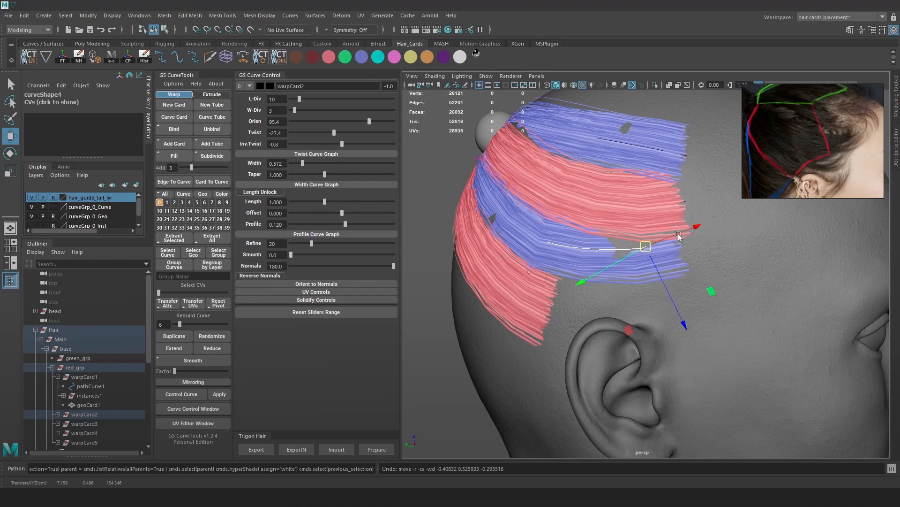
left_click_drag(653, 251, 646, 225)
Inspect the middle blue card's fit between the two red cards up close and from farther away.
scroll(610, 230, "up", 6)
middle_click_drag(594, 218, 671, 246, "alt")
left_click_drag(672, 246, 664, 262, "alt")
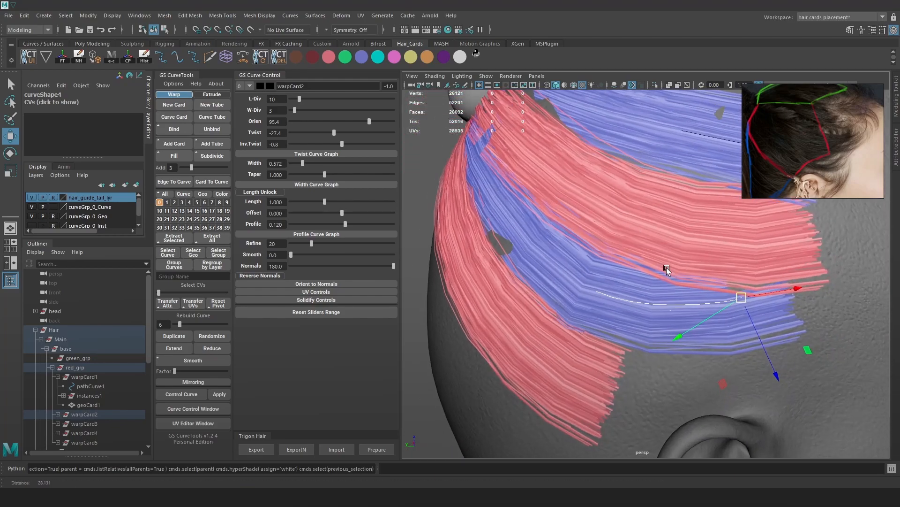
scroll(645, 249, "up", 2)
middle_click_drag(624, 235, 627, 305, "alt")
scroll(627, 300, "down", 4)
left_click_drag(627, 281, 647, 214, "alt")
scroll(675, 230, "up", 3)
scroll(643, 223, "down", 5)
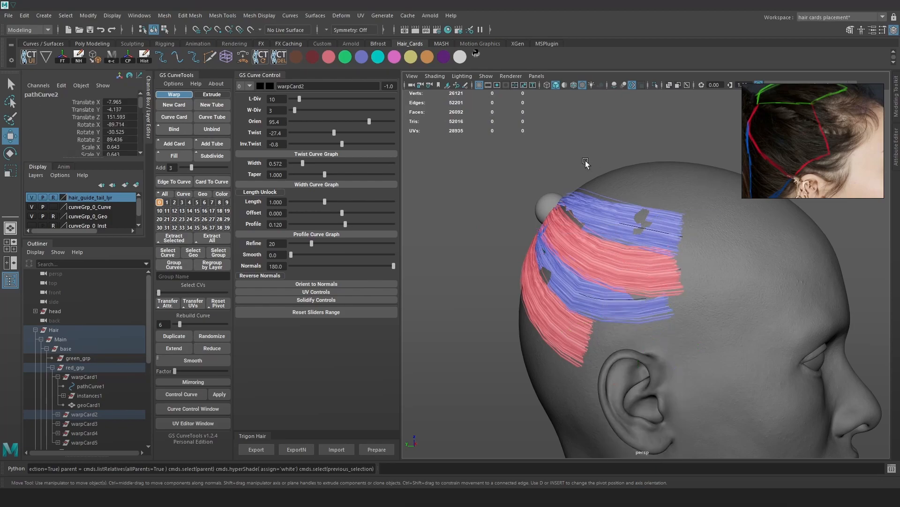
Select the red group to highlight all its cards on the head, and save the scene.
left_click(650, 307)
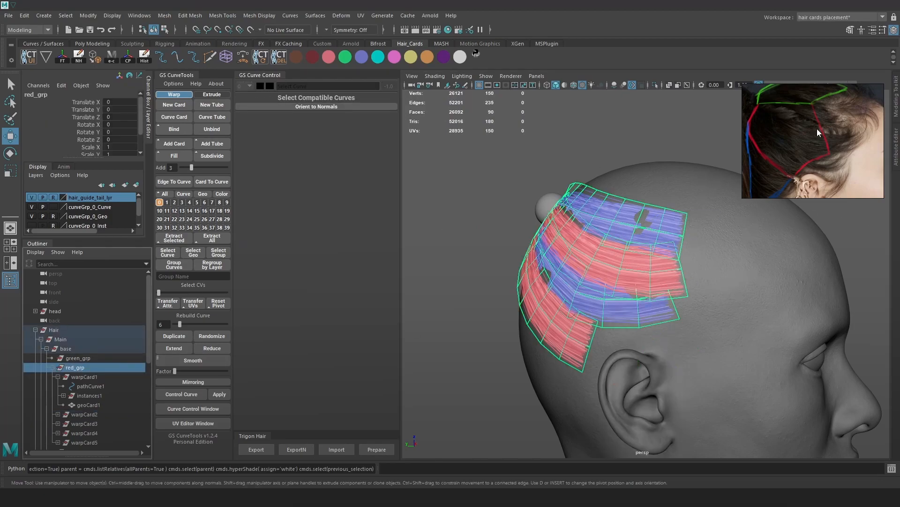
left_click_drag(678, 227, 709, 249, "alt")
key("ctrl+s")
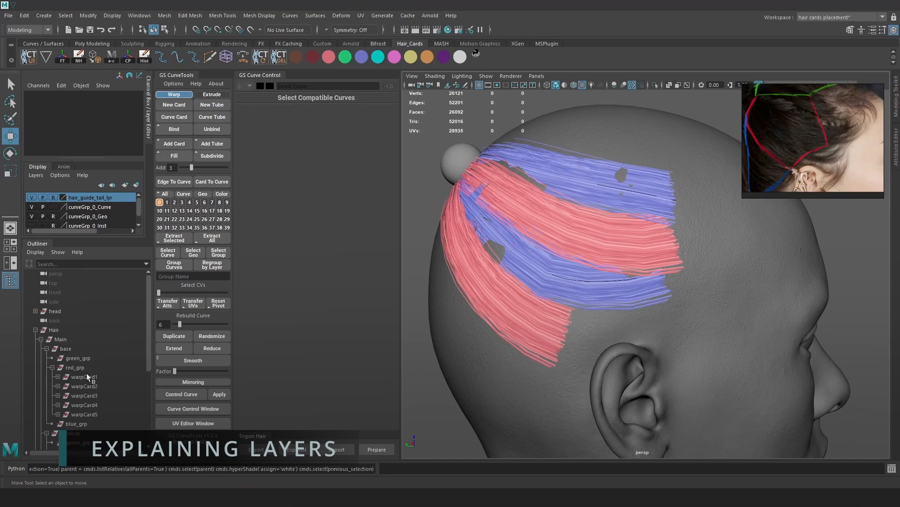
Select warpCard1 in the red group and view its place in the whole scene.
left_click(87, 376)
scroll(604, 273, "down", 5)
middle_click_drag(604, 273, 558, 235, "alt")
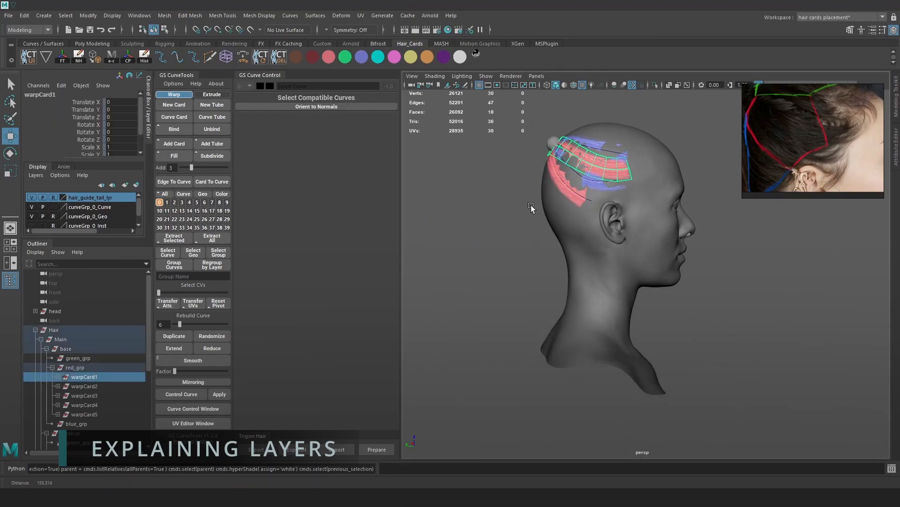
scroll(558, 235, "down", 5)
middle_click_drag(629, 355, 586, 259, "alt")
scroll(605, 277, "down", 5)
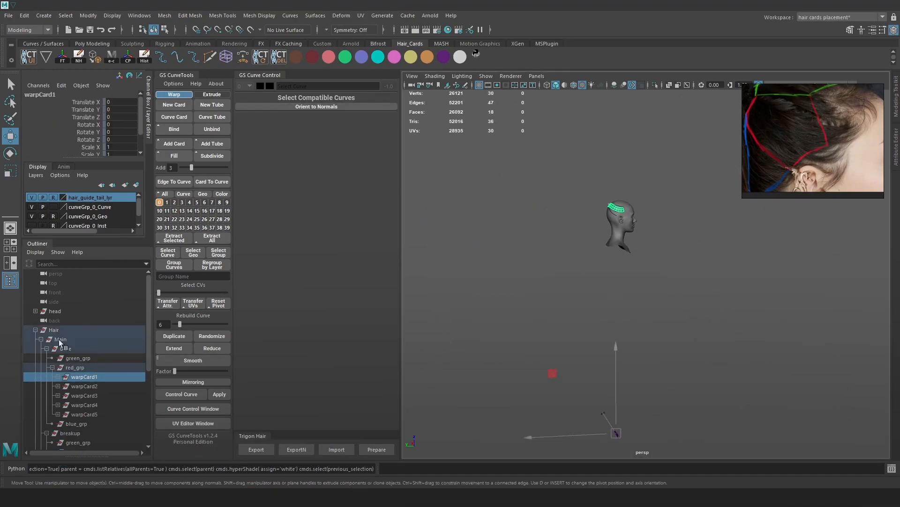
Delete the stray warpCard3, lying away from the head near the scene origin, from the red group.
left_click(94, 394)
right_click_drag(500, 353, 579, 386, "alt")
middle_click_drag(579, 386, 579, 266, "alt")
right_click_drag(579, 266, 668, 358, "alt")
middle_click_drag(667, 358, 718, 319, "alt")
left_click_drag(718, 319, 627, 358, "alt")
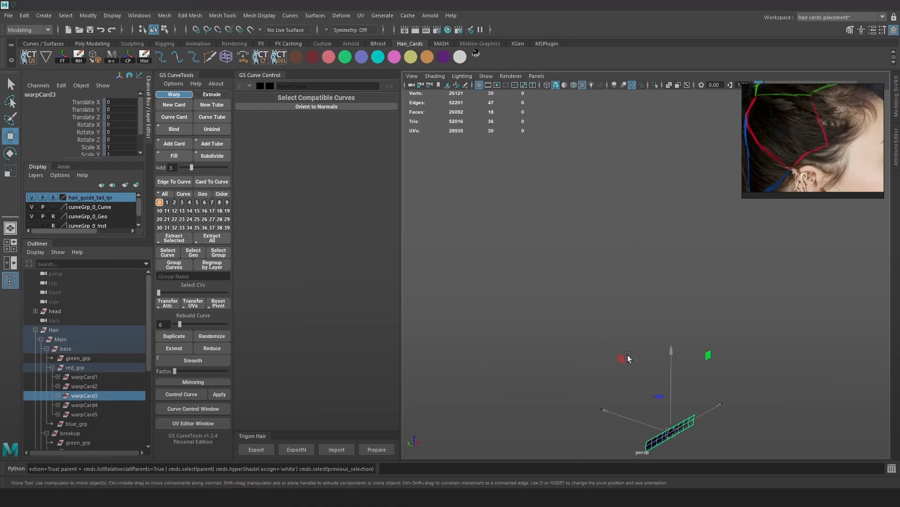
key("Delete")
Return to the head and check which cards warpCard4, warpCard2 and warpCard1 are by selecting each one.
right_click_drag(636, 300, 617, 235, "alt")
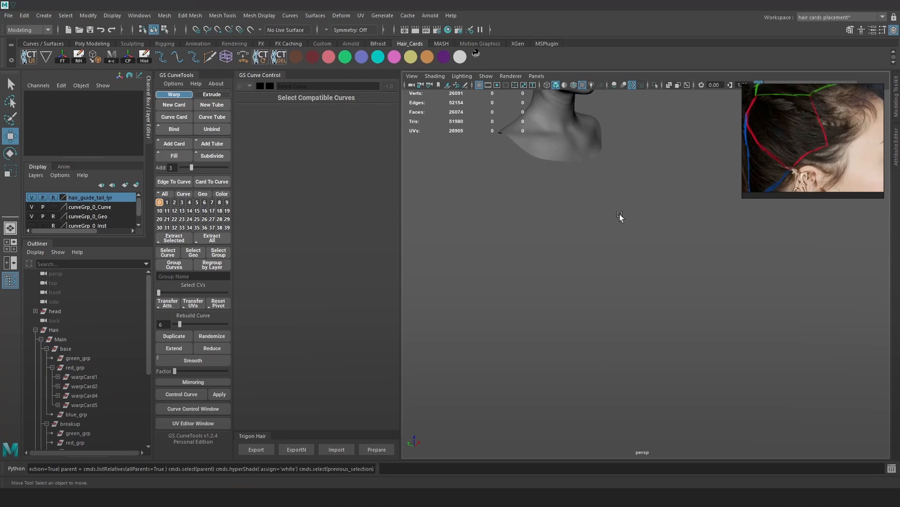
middle_click_drag(617, 235, 603, 318, "alt")
right_click_drag(602, 318, 626, 338, "alt")
left_click_drag(626, 338, 640, 336, "alt")
middle_click_drag(641, 337, 644, 327, "alt")
left_click_drag(644, 328, 637, 341, "alt")
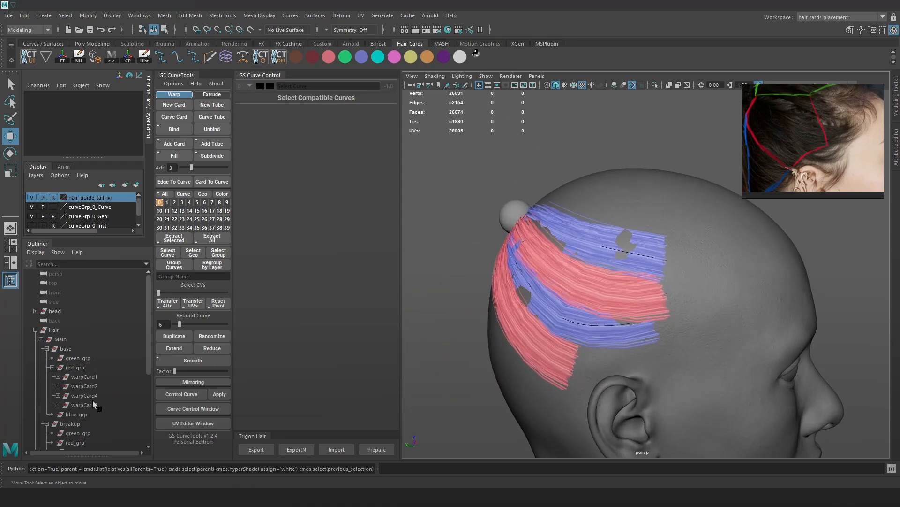
left_click(92, 398)
left_click(89, 387)
left_click(89, 375)
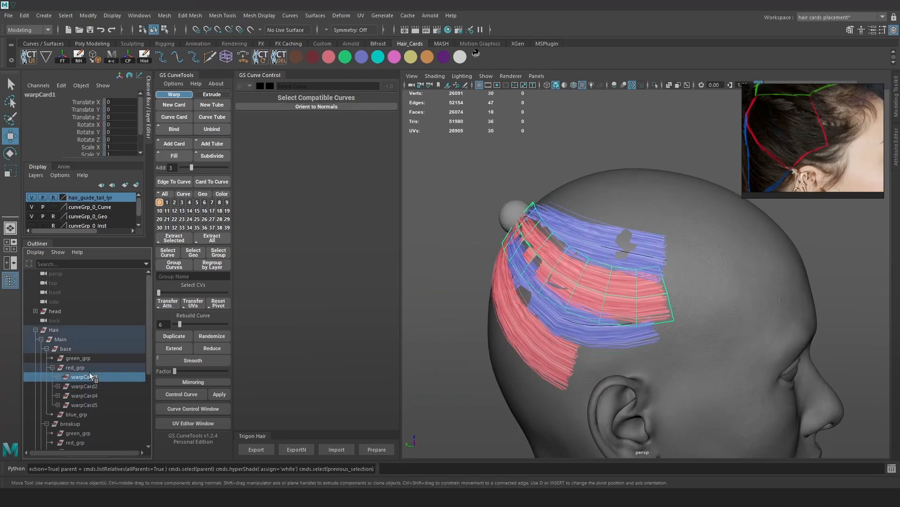
Clear the selection of warpCard1 and examine the red and blue cards on the side of the head.
left_click(159, 205)
left_click(160, 206)
left_click(464, 177)
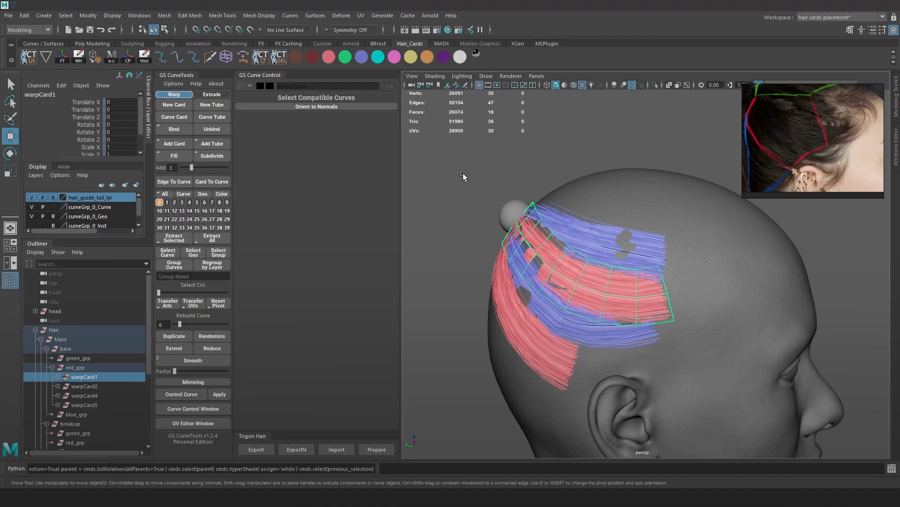
middle_click_drag(466, 223, 472, 201, "alt")
scroll(473, 201, "up", 2)
left_click(160, 202)
left_click(160, 202)
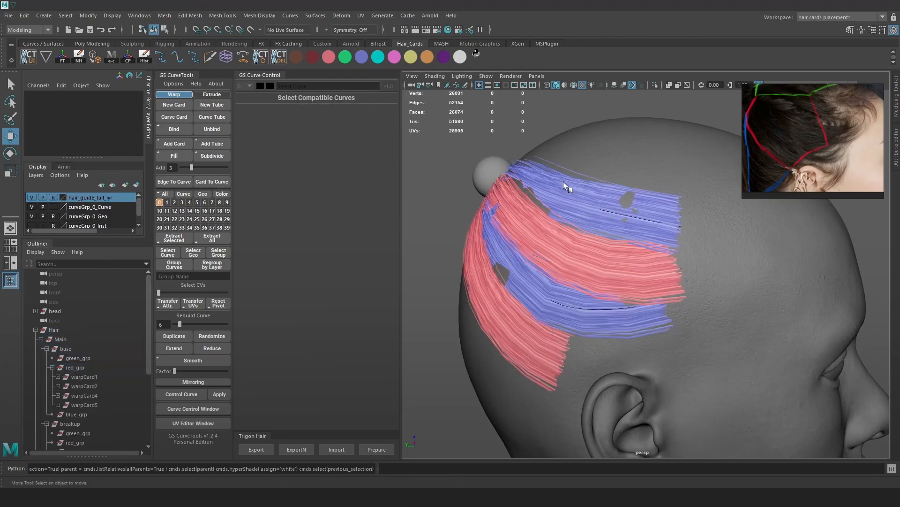
scroll(574, 188, "up", 2)
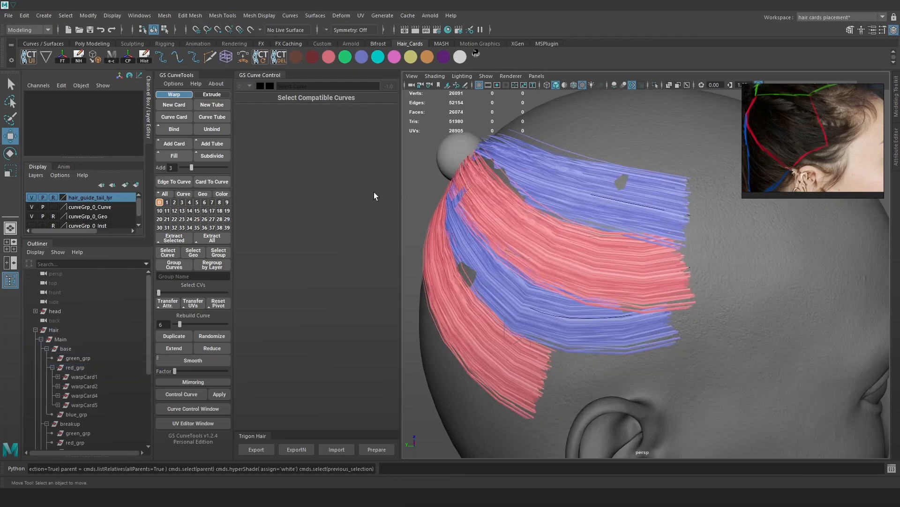
Try Sync Curve Color to Layer Color with the curves in wireframe display, and switch the option back off.
left_click(174, 83)
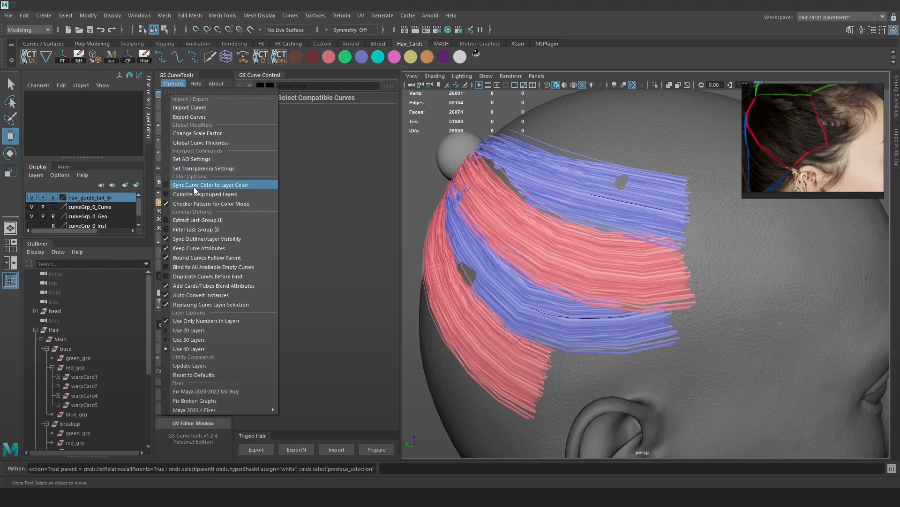
left_click(201, 185)
key("4")
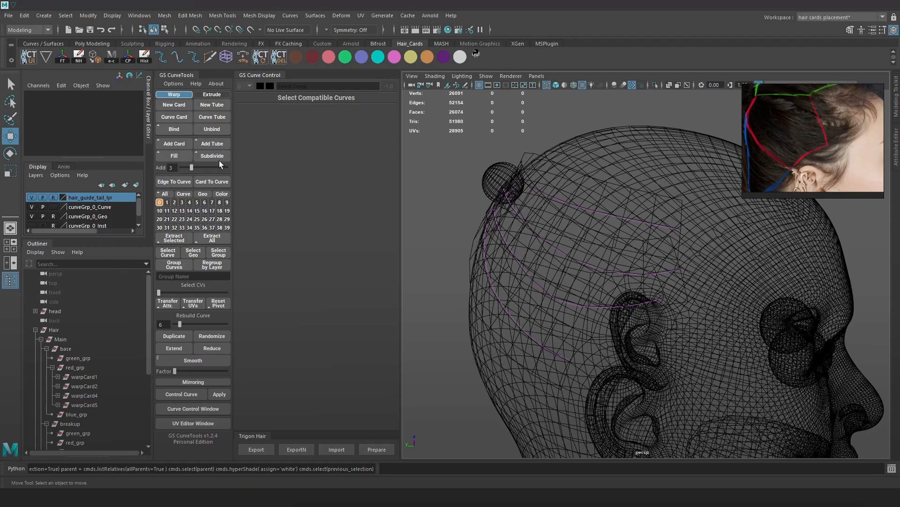
left_click(173, 84)
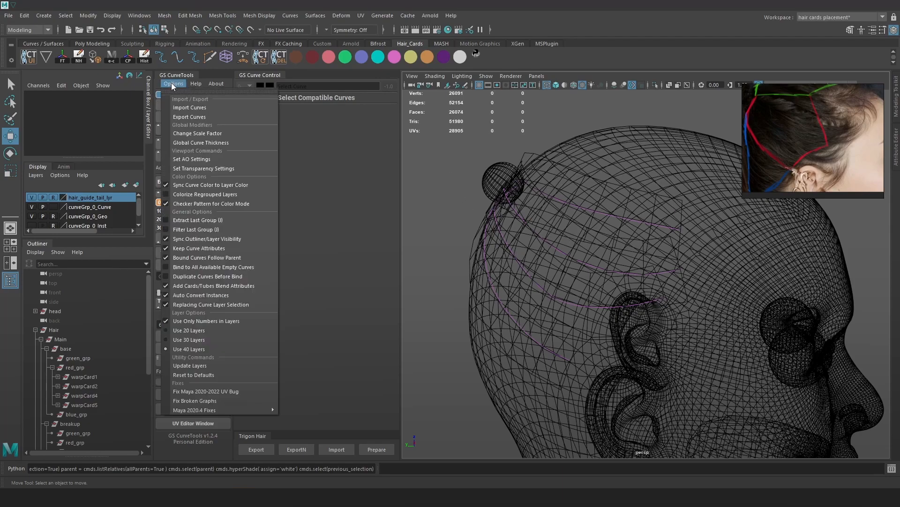
left_click(204, 187)
View the cards in relation to the whole head and frame the view on warpCard2's curve.
left_click_drag(488, 206, 446, 253, "alt")
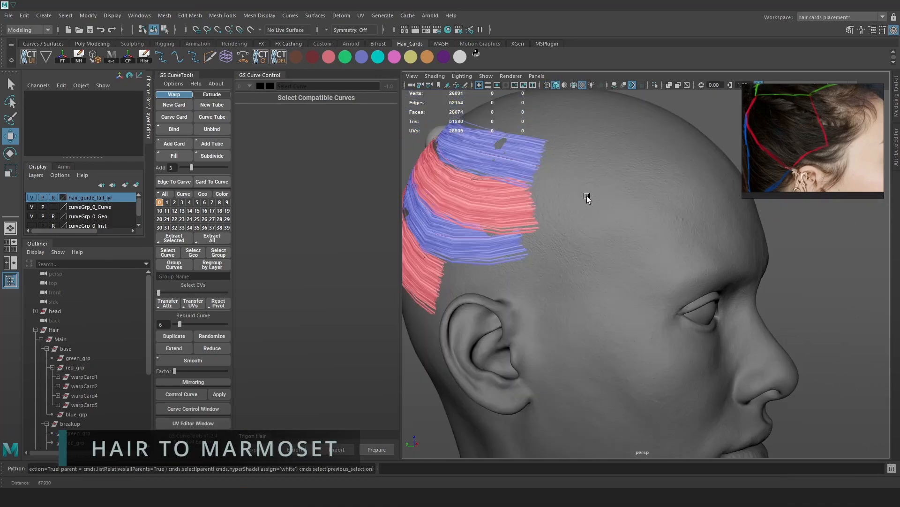
right_click_drag(587, 195, 556, 191, "alt")
middle_click_drag(555, 191, 582, 198, "alt")
right_click_drag(581, 198, 626, 221, "alt")
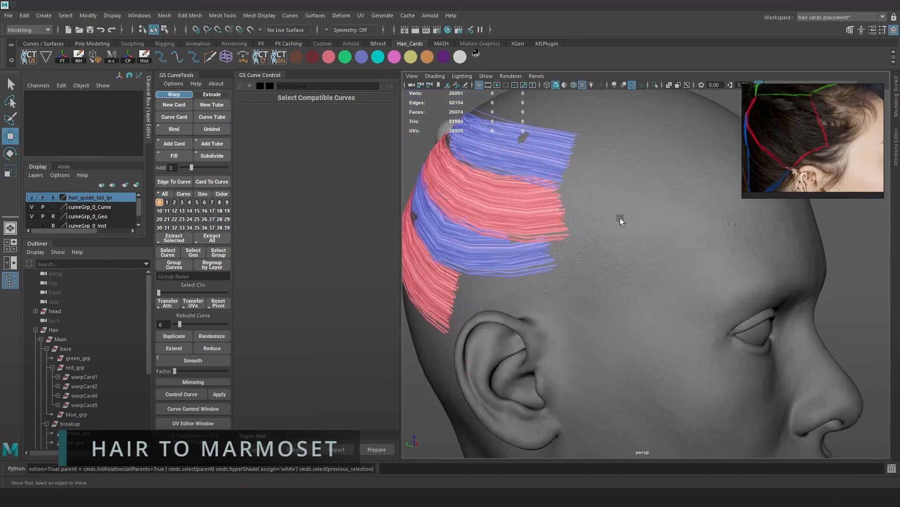
middle_click_drag(605, 196, 673, 194, "alt")
left_click_drag(609, 197, 673, 200, "alt")
right_click_drag(672, 200, 640, 137, "alt")
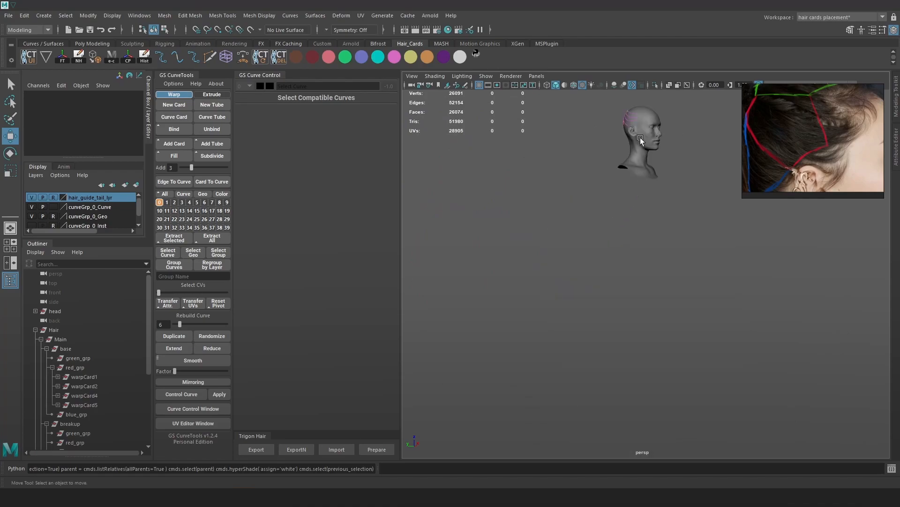
left_click(626, 113)
key("f")
left_click_drag(638, 187, 649, 209, "alt")
right_click_drag(649, 210, 672, 220, "alt")
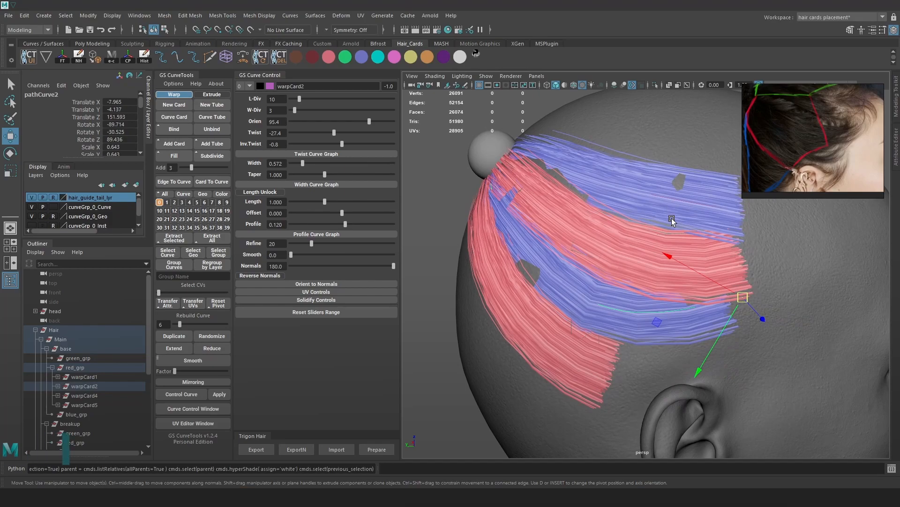
Examine the strands of the red and blue cards up close with no curve selected.
mouse_move(726, 224)
right_mouse_down("alt")
mouse_move(707, 215)
mouse_move(723, 238)
right_mouse_up("alt")
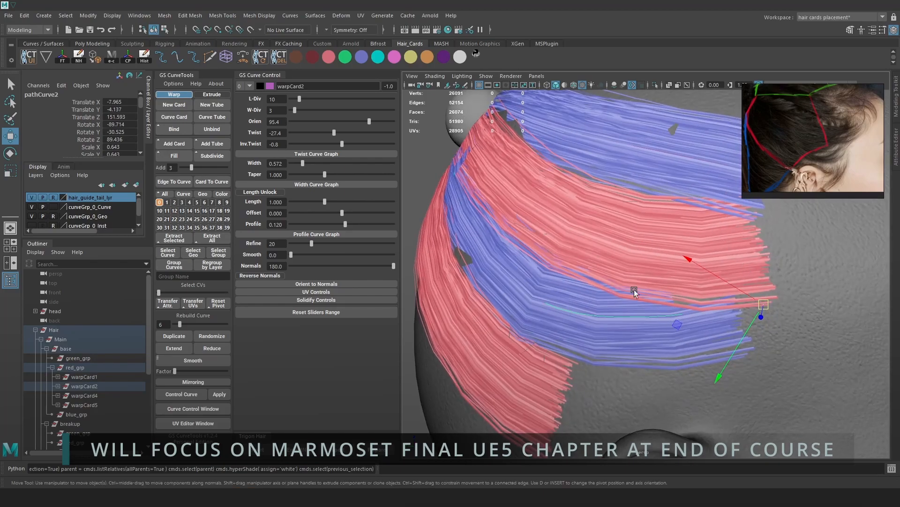
right_click_drag(633, 281, 668, 228, "alt")
middle_click_drag(664, 173, 651, 195, "alt")
right_click_drag(652, 195, 519, 313, "alt")
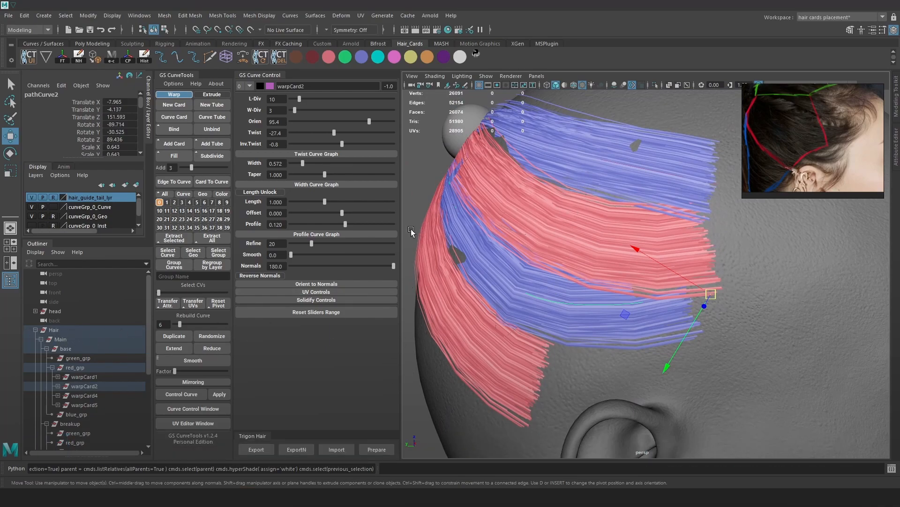
left_click(426, 198)
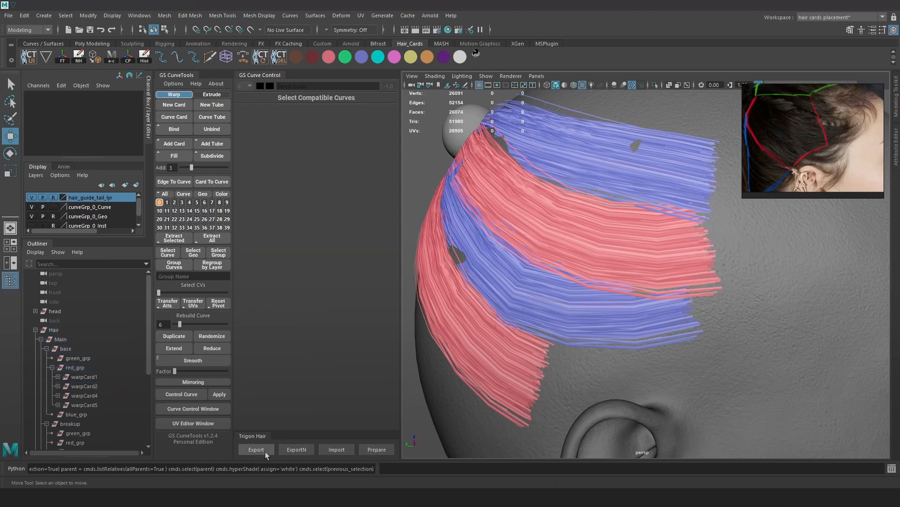
left_click_drag(496, 362, 583, 206, "alt")
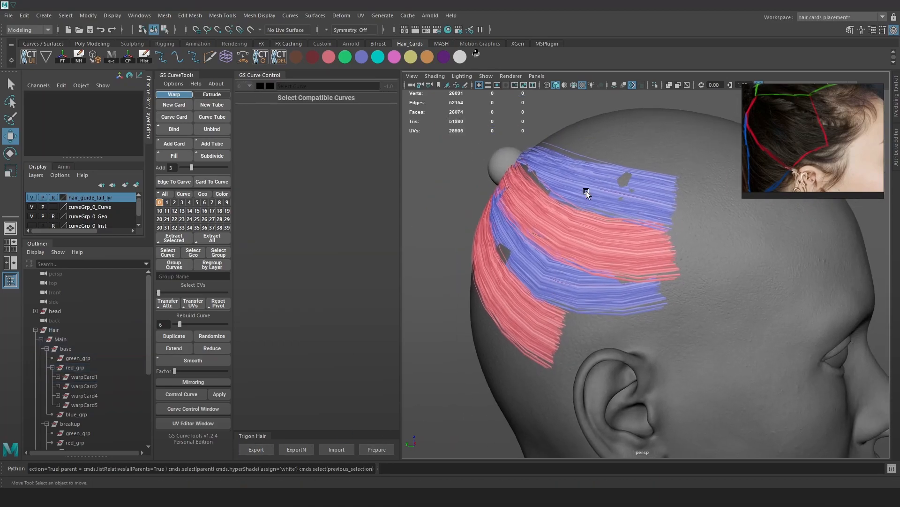
scroll(569, 313, "up", 3)
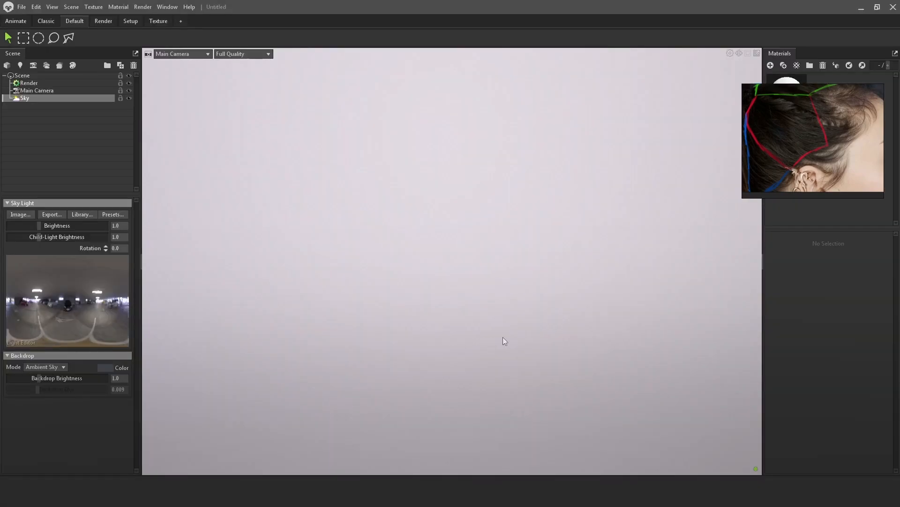
Switch to Marmoset Toolbag and import the hair mesh from the TriGon_hair folder into the scene.
key("alt+Tab")
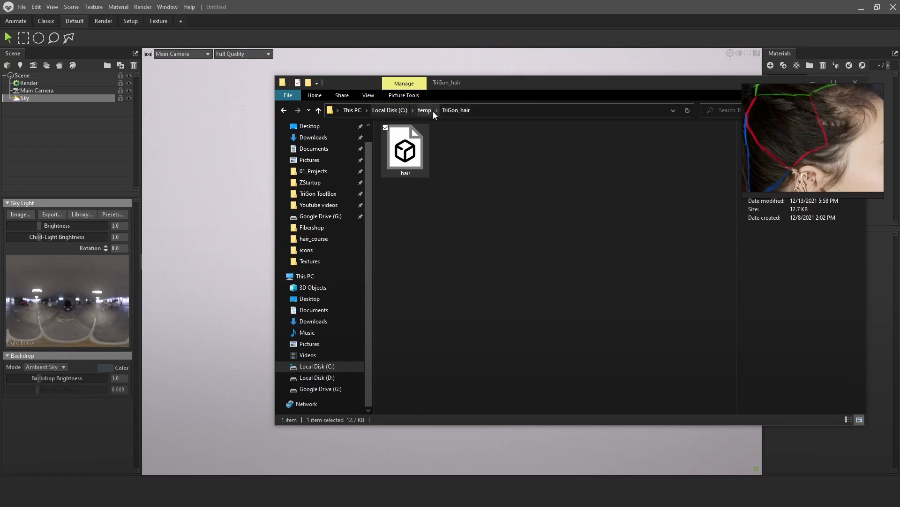
left_click_drag(406, 150, 238, 243)
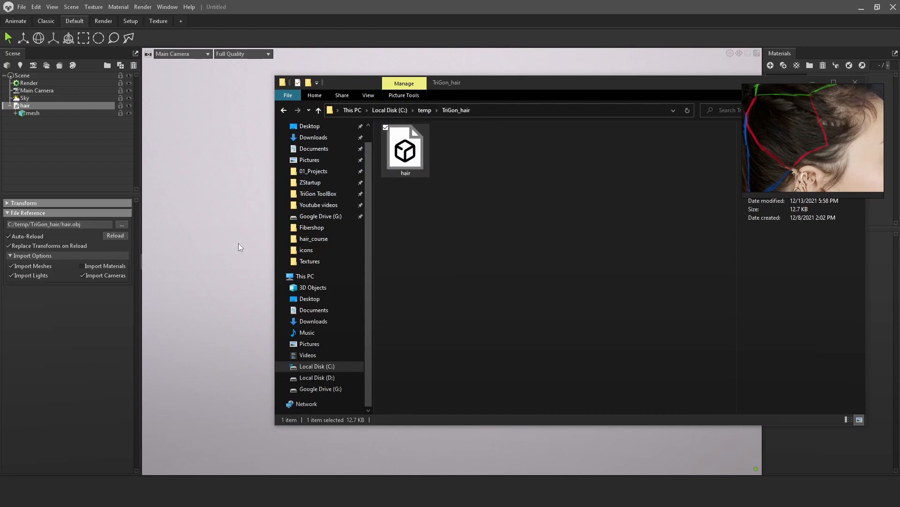
left_click_drag(458, 212, 798, 47)
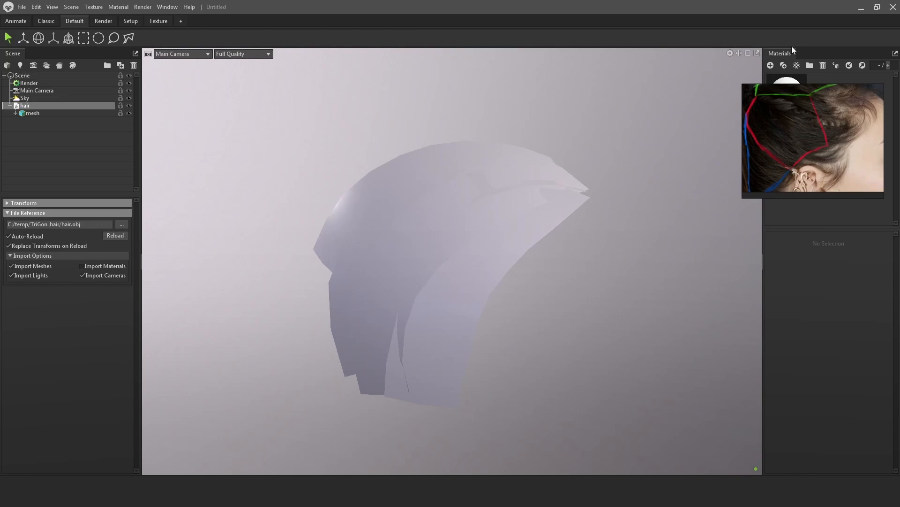
Clear the reference image off the materials and set the Default material's transparency to Dither.
left_click_drag(742, 85, 627, 92)
right_click(790, 133)
left_click(783, 103)
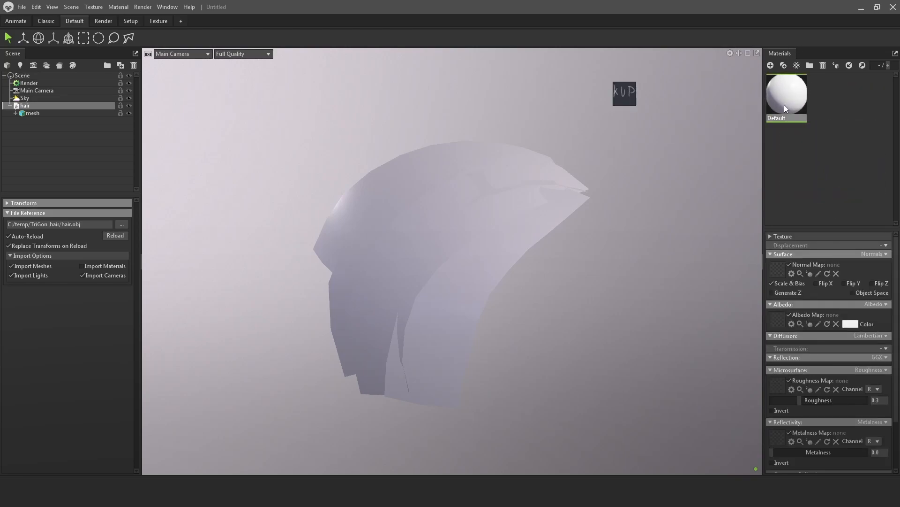
scroll(800, 378, "down", 3)
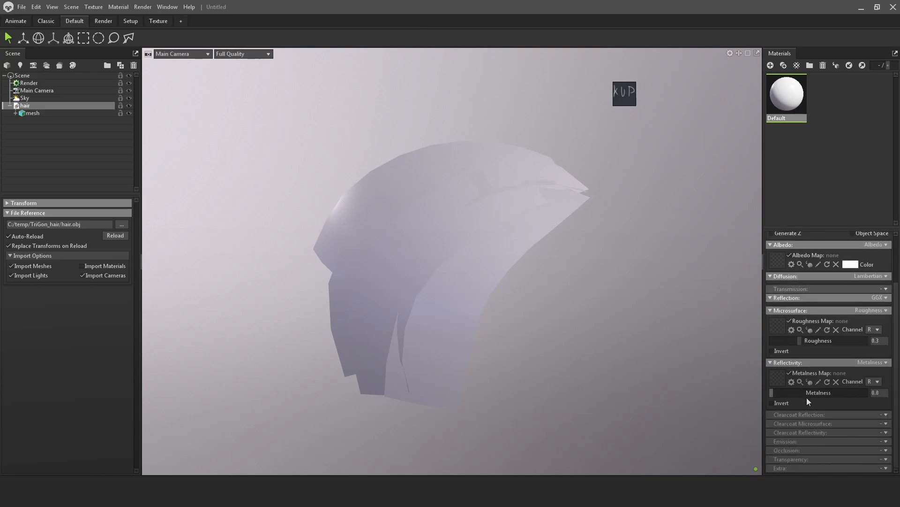
left_click(876, 459)
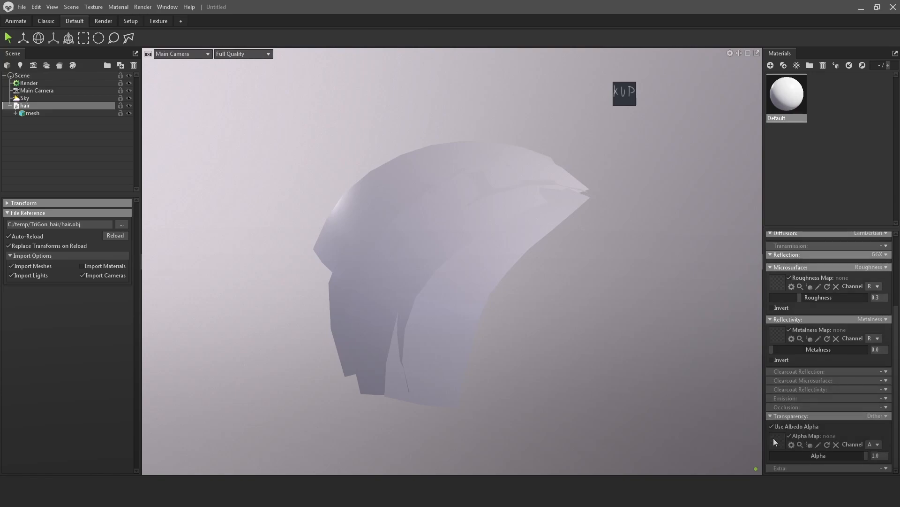
Load fiber_alpha from the Fibershop Textures folder as the alpha map and set its channel to R.
left_click(772, 436)
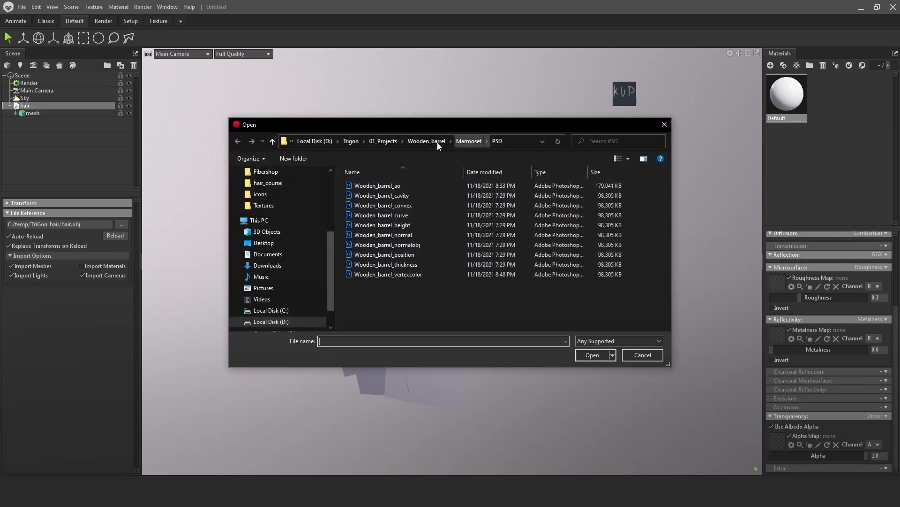
scroll(263, 229, "up", 2)
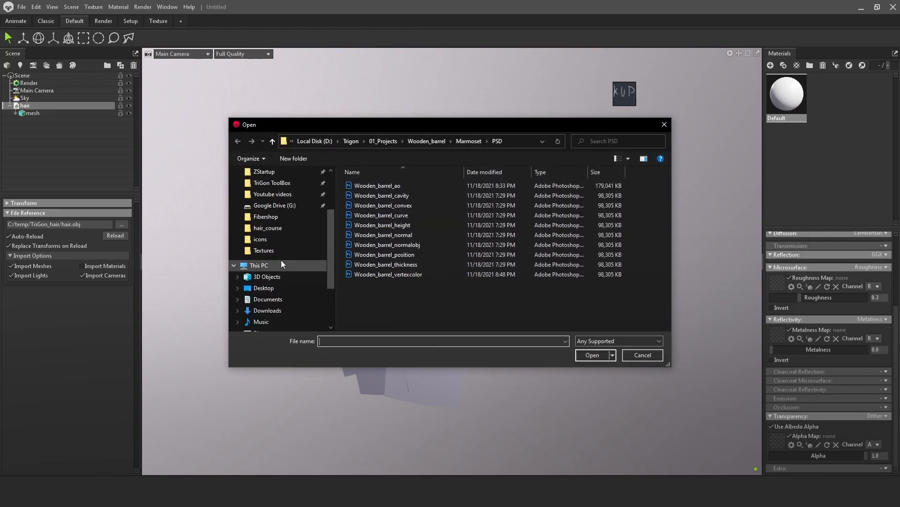
left_click(275, 218)
double_click(420, 202)
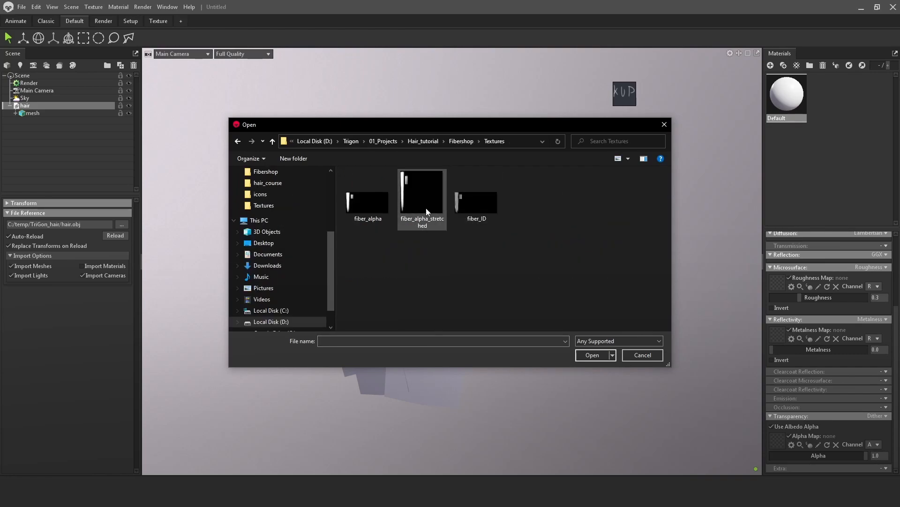
double_click(377, 206)
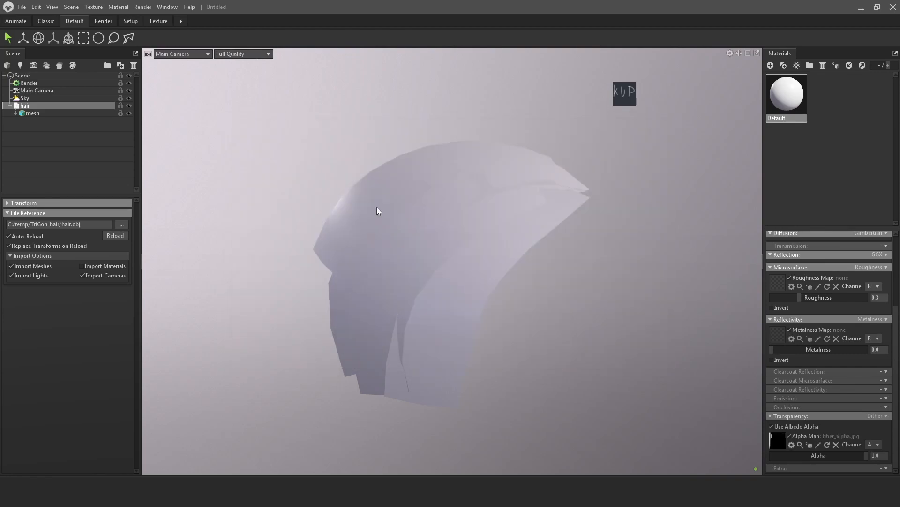
scroll(493, 257, "up", 2)
left_click(871, 444)
left_click(875, 453)
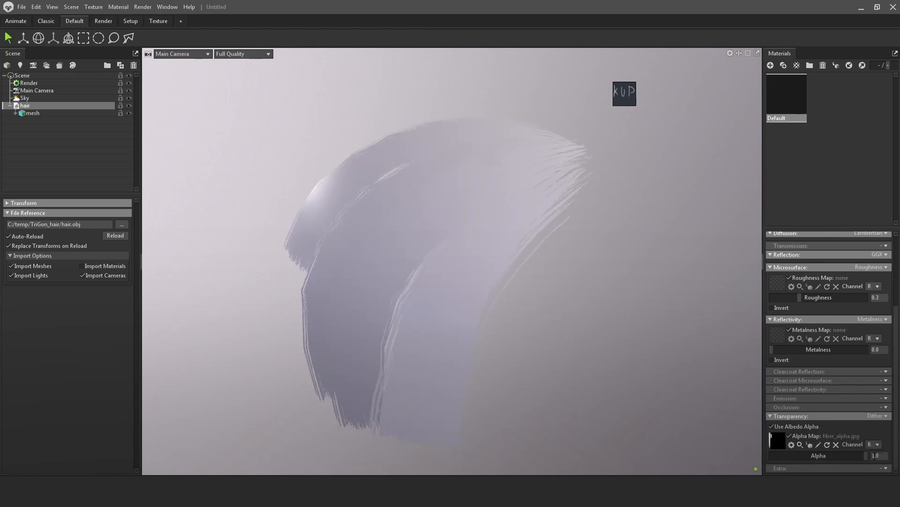
left_click_drag(547, 256, 643, 264)
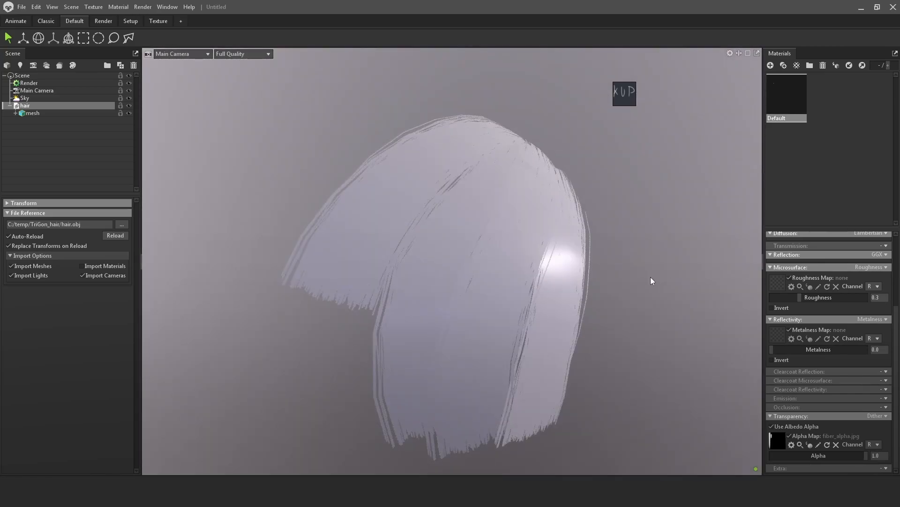
Set the sky's backdrop mode to Color with dark grey 1F1F1F, and set the sky brightness to 0.74.
left_click(23, 98)
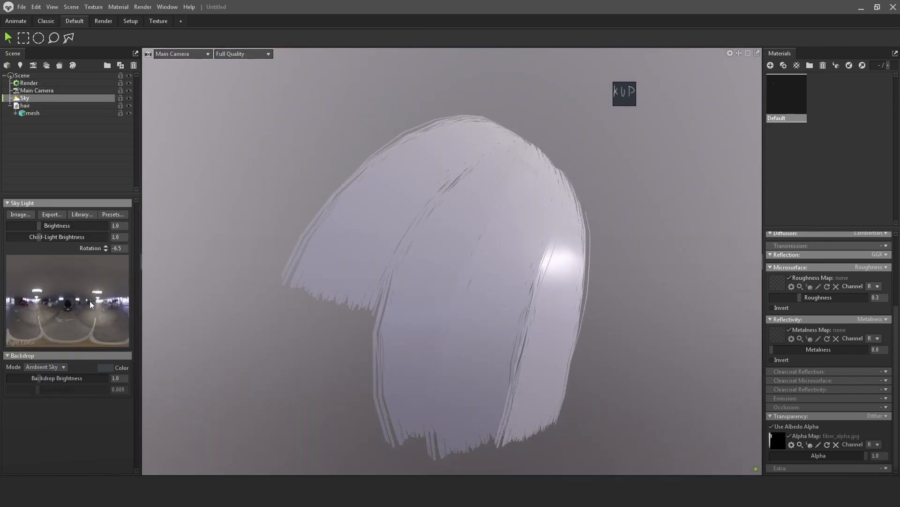
left_click(34, 368)
left_click(47, 380)
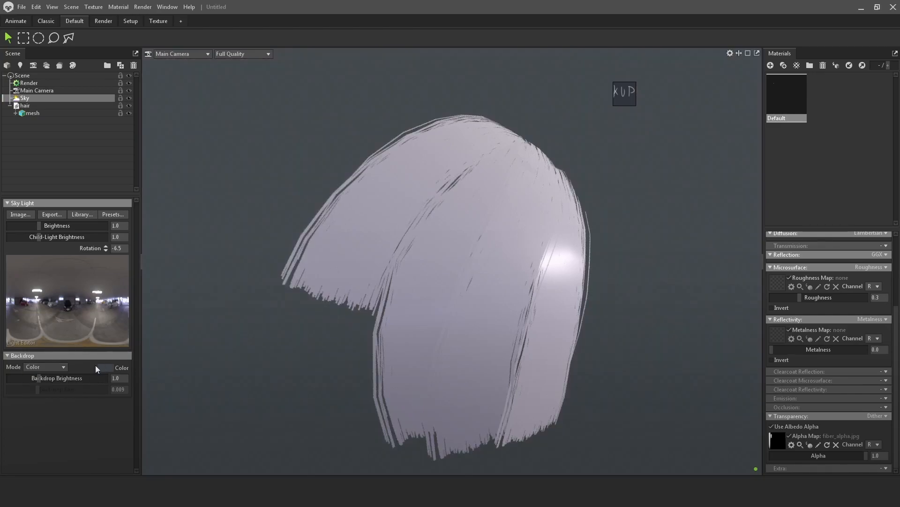
left_click(103, 369)
left_click_drag(352, 268, 334, 285)
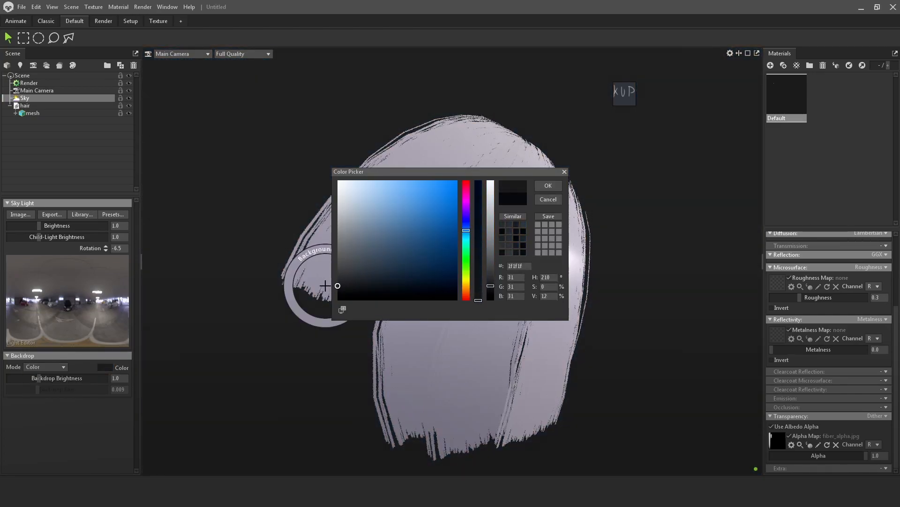
left_click(548, 185)
left_click_drag(40, 225, 37, 225)
Enable Occlusion on the Default material and load fiber_ID as the occlusion map.
left_click_drag(375, 244, 580, 291)
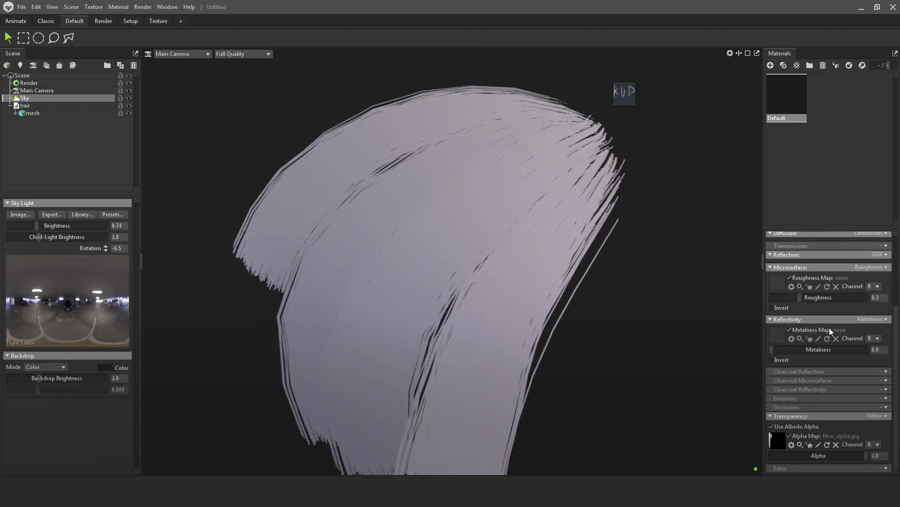
left_click(886, 408)
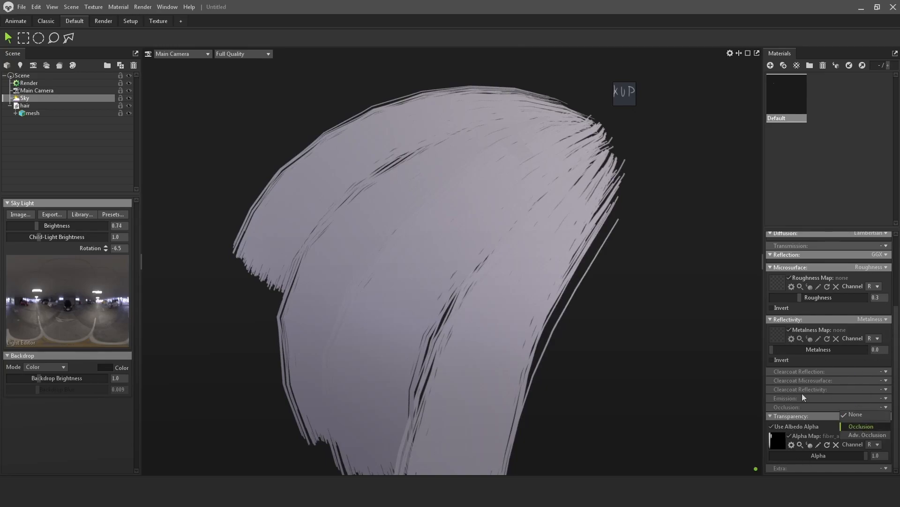
left_click(860, 425)
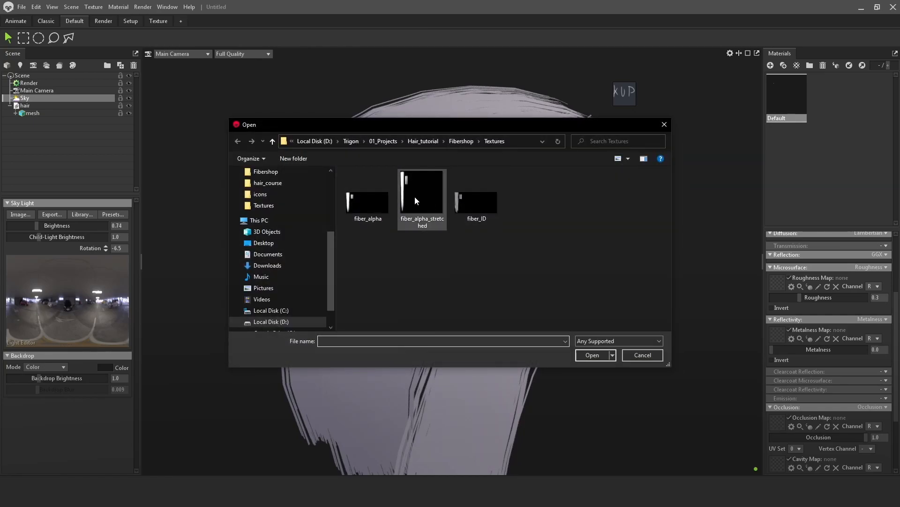
double_click(485, 201)
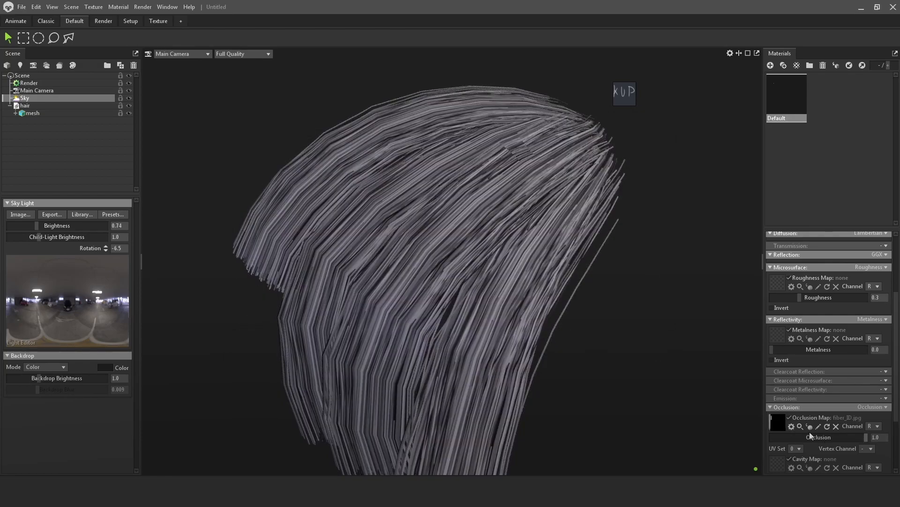
Load fiber_ID from the Fibershop Textures folder as the Default material's cavity map.
scroll(812, 432, "down", 3)
left_click(777, 398)
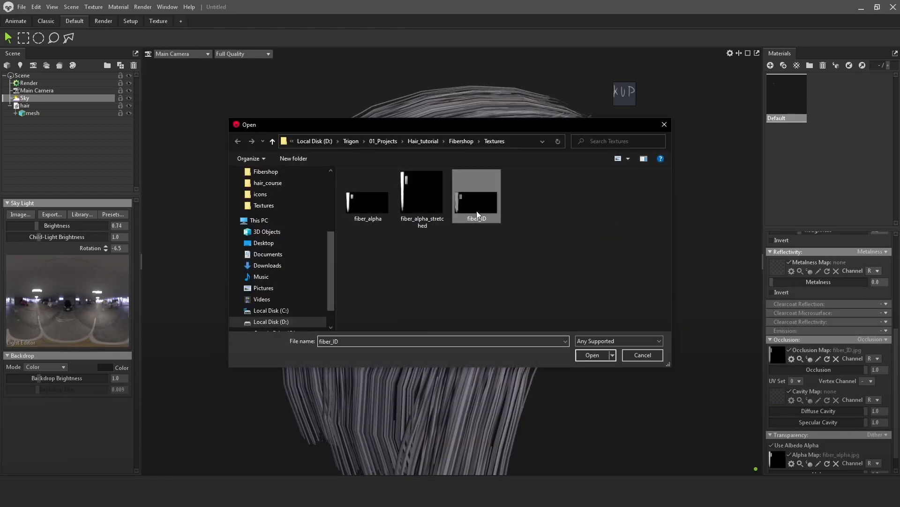
double_click(478, 213)
Turn Diffuse Cavity down to 0, set Specular Cavity to 0.851, and adjust the Occlusion amount on the Default material.
left_click_drag(836, 370, 750, 371)
left_click_drag(855, 413, 738, 412)
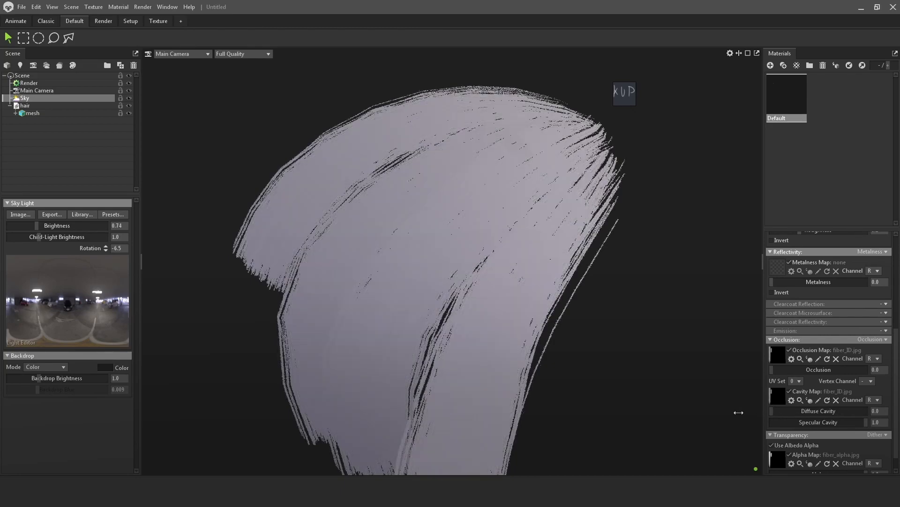
left_click_drag(842, 424, 747, 427)
left_click(852, 422)
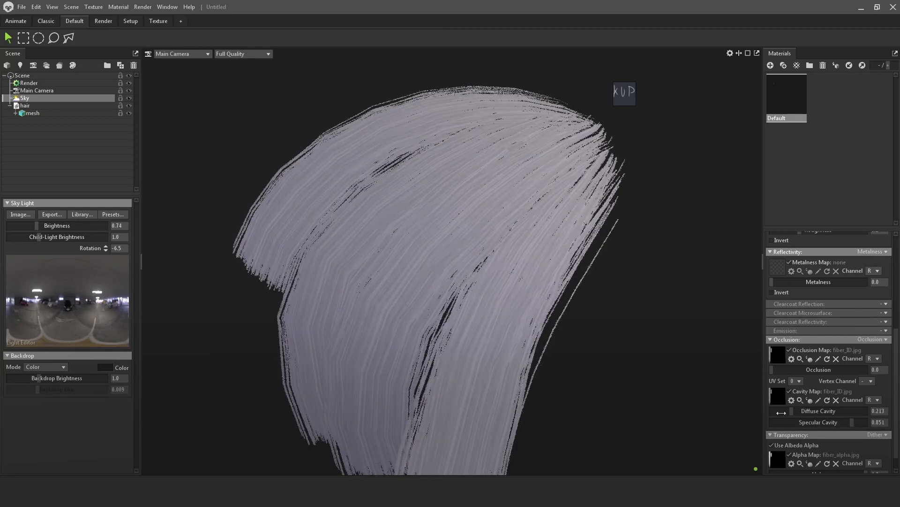
left_click(805, 370)
mouse_move(807, 371)
left_mouse_down()
mouse_move(789, 372)
mouse_move(801, 372)
left_mouse_up()
left_click_drag(636, 316, 637, 292)
Change the Default material's albedo colour to a muted brown hair tone.
scroll(787, 297, "up", 3)
scroll(797, 302, "up", 2)
left_click(850, 324)
left_click(548, 238)
left_click(552, 242)
mouse_move(551, 254)
left_mouse_down()
mouse_move(542, 247)
mouse_move(537, 259)
left_mouse_up()
left_click_drag(661, 262, 661, 257)
left_click(717, 190)
Set the material's Occlusion to about 0.673 and its Roughness to 0.505.
scroll(826, 436, "down", 3)
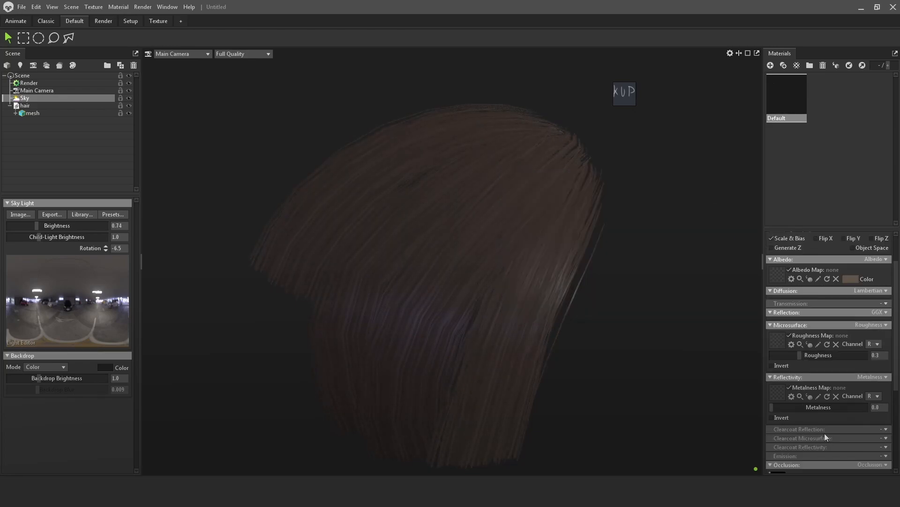
scroll(826, 436, "down", 3)
mouse_move(827, 424)
left_mouse_down()
mouse_move(772, 427)
mouse_move(835, 429)
left_mouse_up()
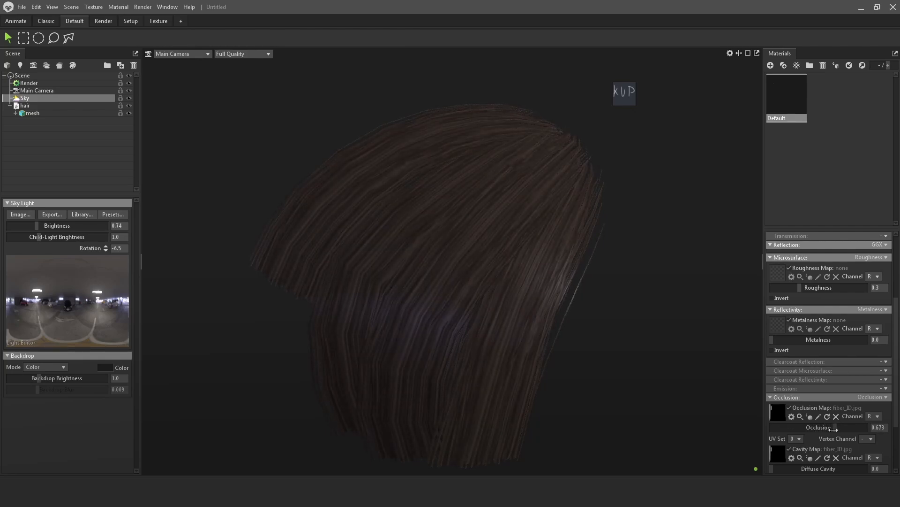
scroll(847, 328, "up", 3)
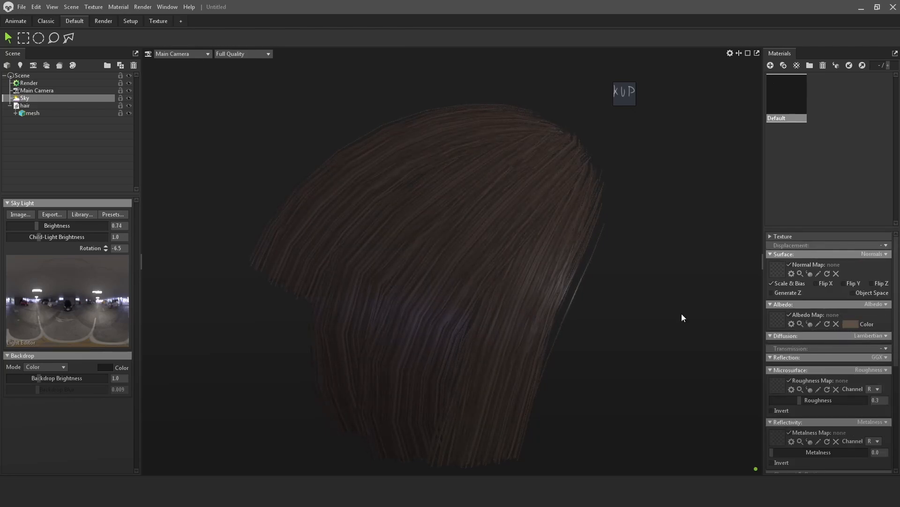
left_click_drag(799, 400, 819, 399)
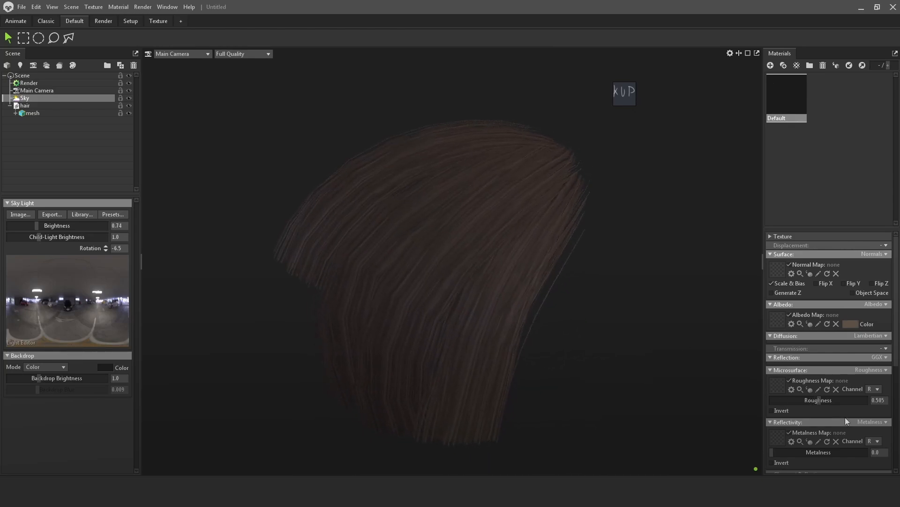
Switch the material's Reflectivity to Specular with an intensity of 0.081, and rotate the sky light to check the hair's highlights.
left_click(871, 422)
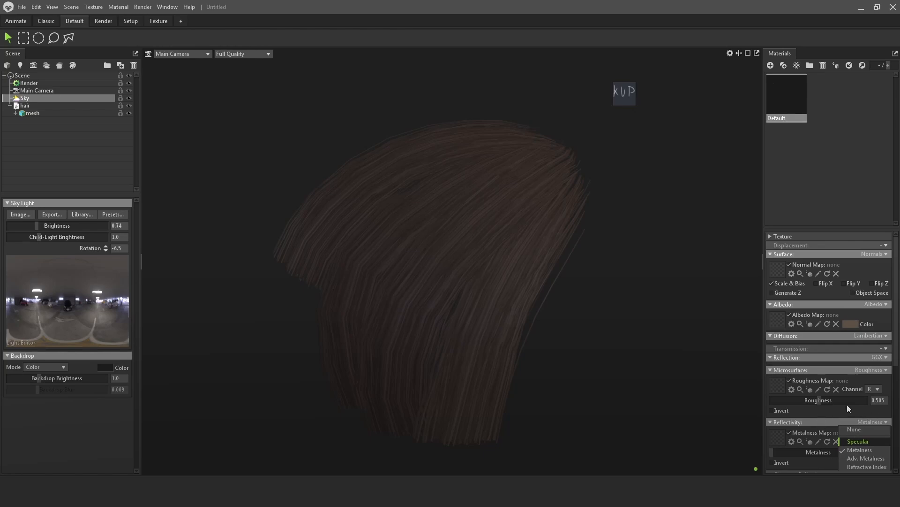
left_click(858, 441)
scroll(797, 413, "down", 1)
left_click_drag(782, 410, 794, 410)
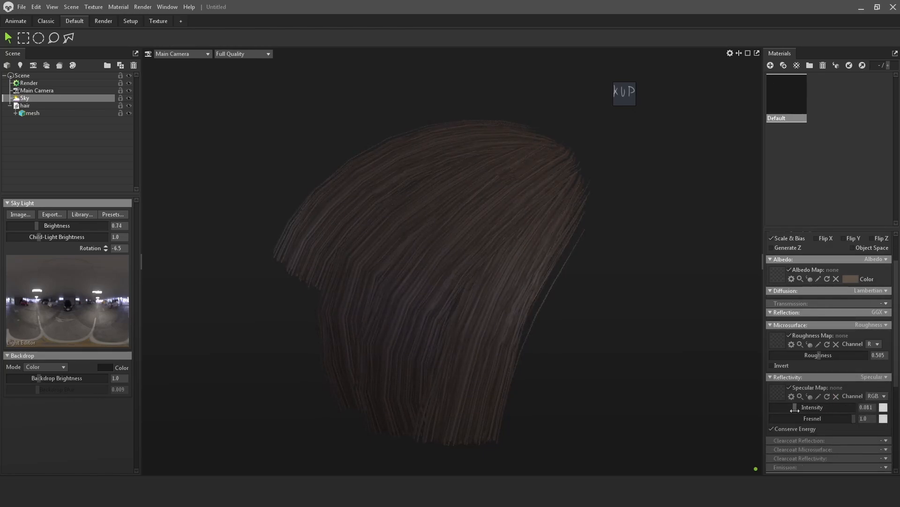
left_click_drag(675, 355, 647, 357, "shift")
right_click_drag(646, 357, 597, 266, "alt")
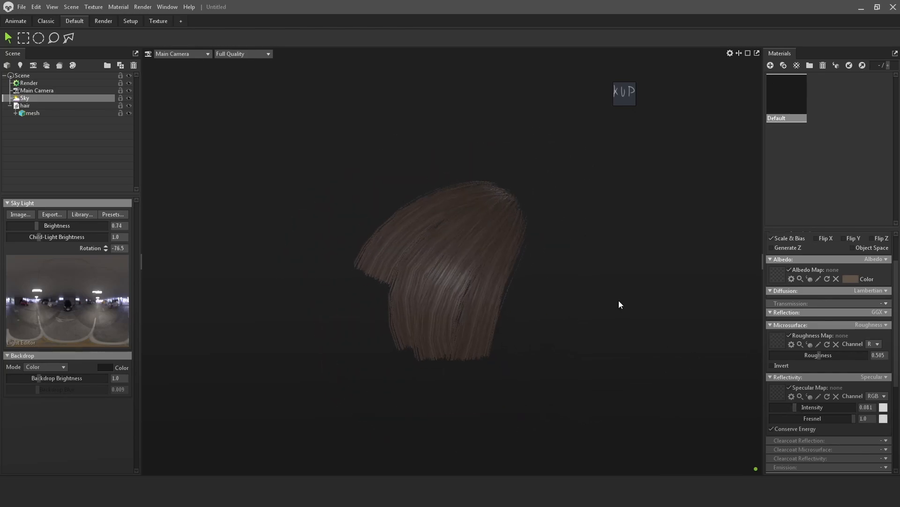
Enable Ambient Occlusion in the Render object's settings, with Occlusion Strength 6.837 and Occlusion Size 0.046.
left_click(25, 76)
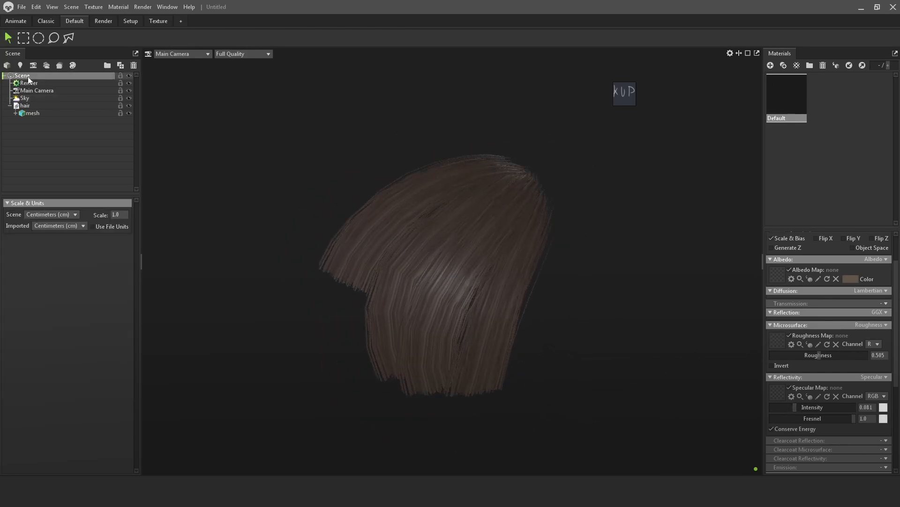
left_click(37, 83)
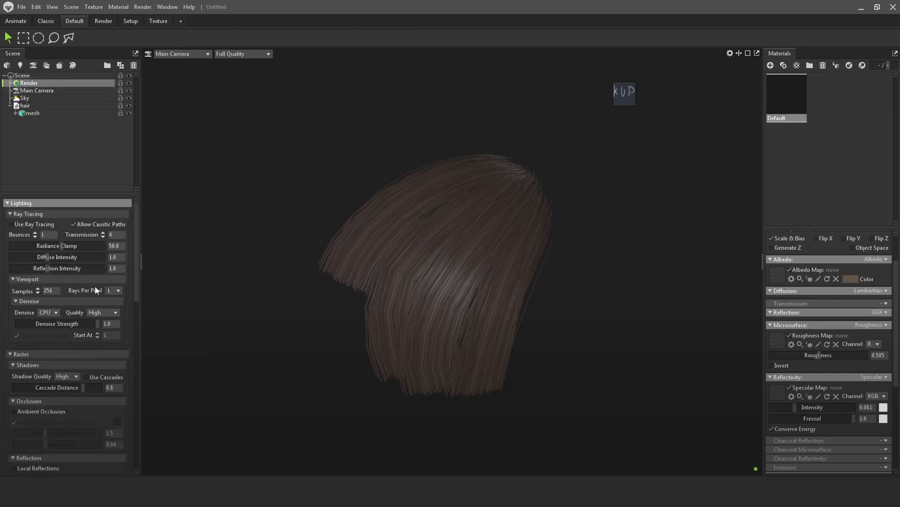
left_click(27, 410)
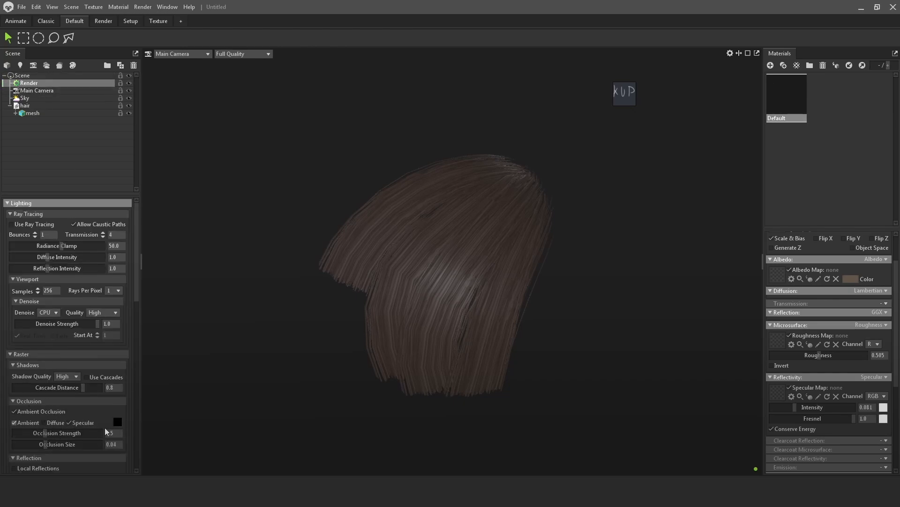
mouse_move(54, 435)
left_mouse_down()
mouse_move(82, 444)
mouse_move(19, 444)
mouse_move(43, 447)
left_mouse_up()
left_click_drag(581, 314, 486, 283)
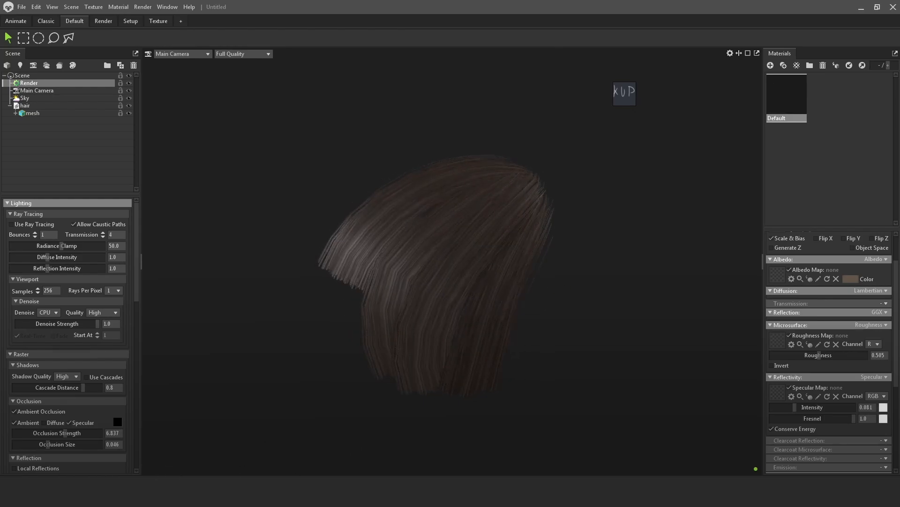
Switch to Maya and move the upper red card, warpCard1, upward away from its neighbour.
left_click(147, 464)
mouse_move(623, 247)
left_mouse_down("alt")
mouse_move(625, 235)
mouse_move(635, 247)
left_mouse_up("alt")
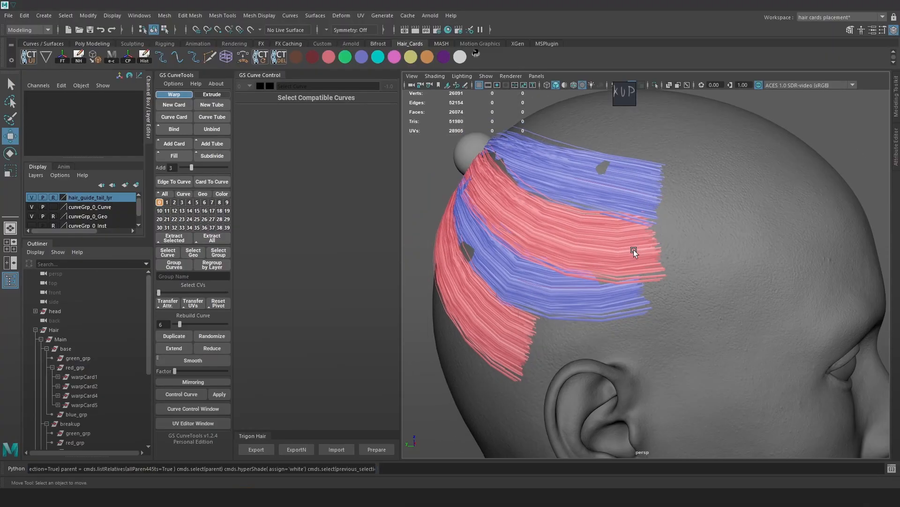
key("4")
left_click(634, 249)
key("w")
mouse_move(662, 237)
left_mouse_down()
mouse_move(624, 235)
mouse_move(649, 232)
mouse_move(656, 191)
left_mouse_up()
key("5")
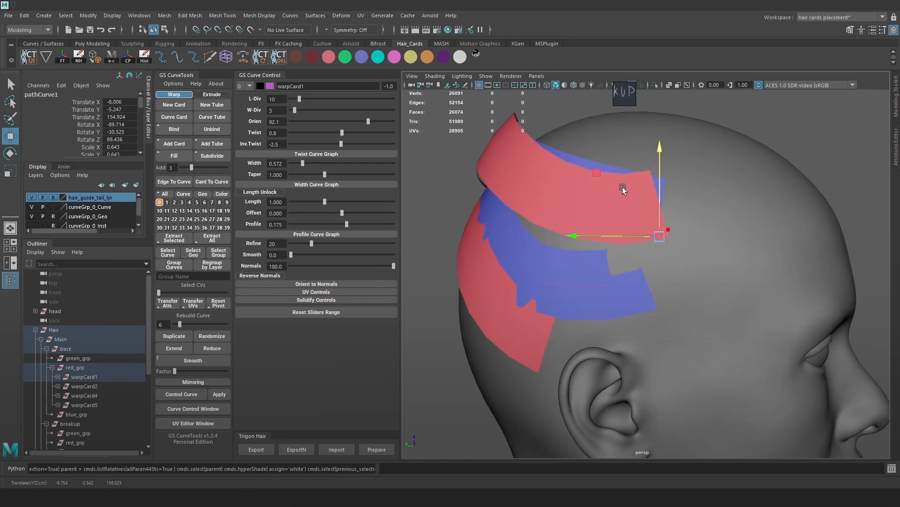
left_click(421, 402)
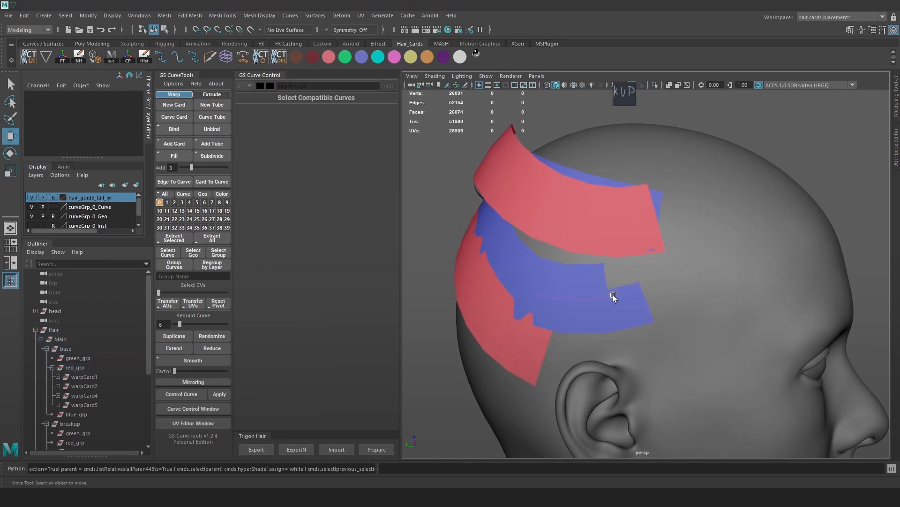
right_click_drag(616, 291, 648, 302, "alt")
Undo the recent card edits, clear the selection and restore the textured display of the cards.
key("ctrl+z")
key("ctrl+z")
key("ctrl+z")
key("ctrl+z")
key("ctrl+z")
key("ctrl+z")
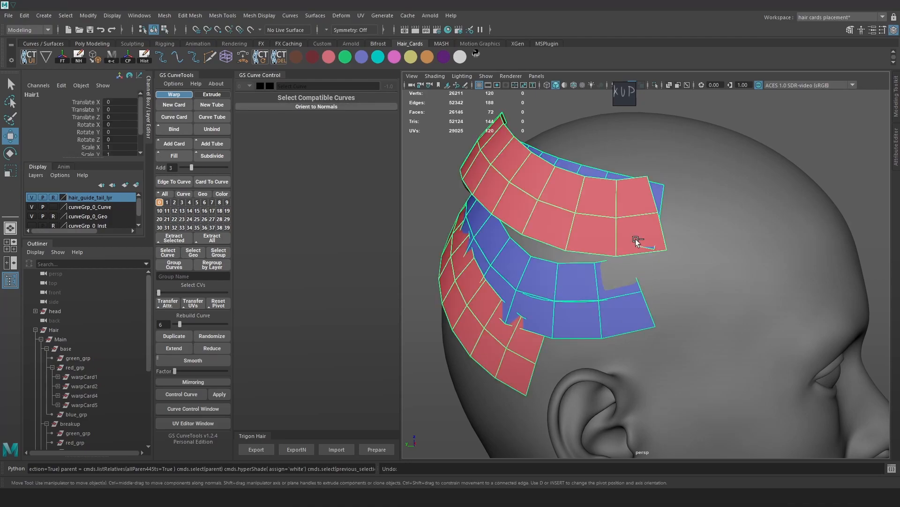
left_click(430, 227)
right_click_drag(605, 269, 606, 294, "alt")
key("6")
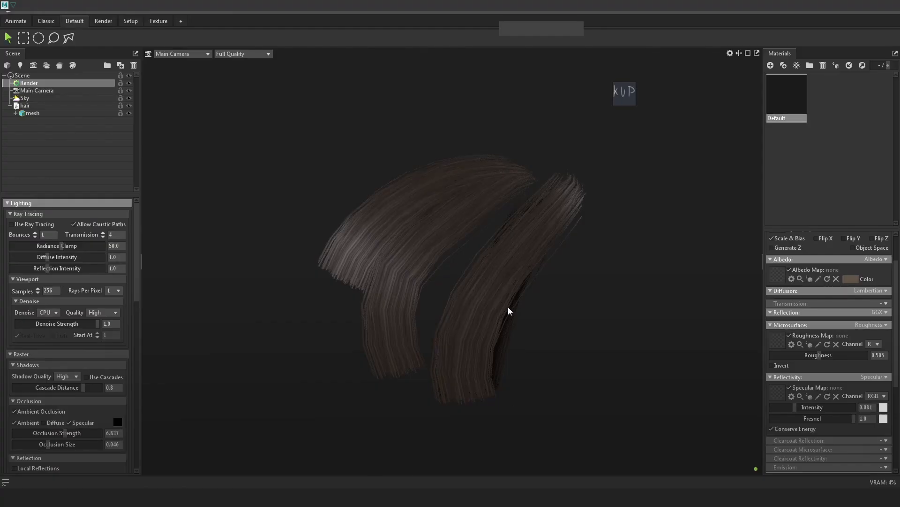
Inspect the updated cards in Marmoset Toolbag, switch back to Maya and export the hair again.
left_click_drag(508, 310, 531, 315)
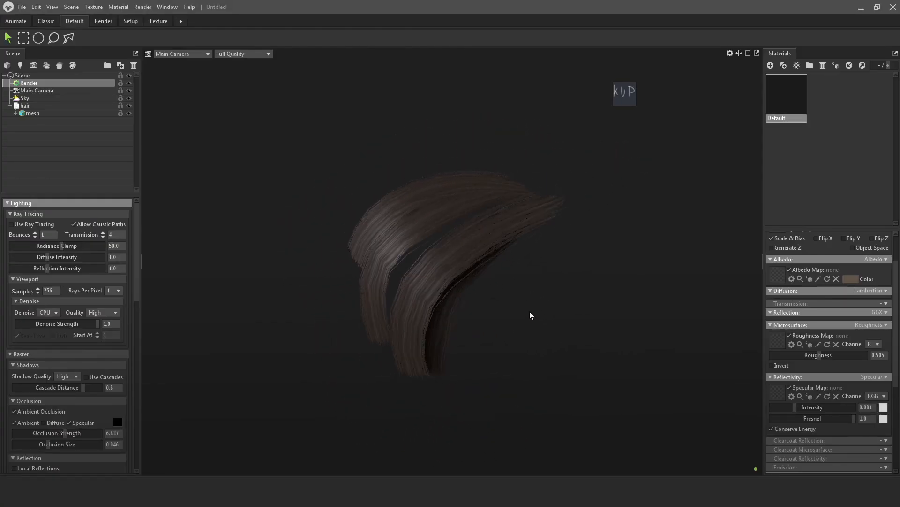
right_click_drag(531, 311, 554, 338)
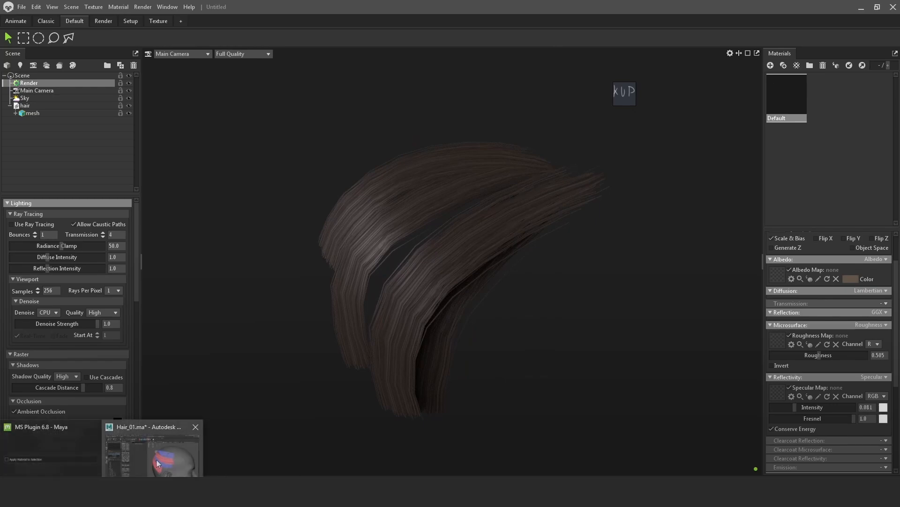
left_click(156, 460)
left_click(247, 450)
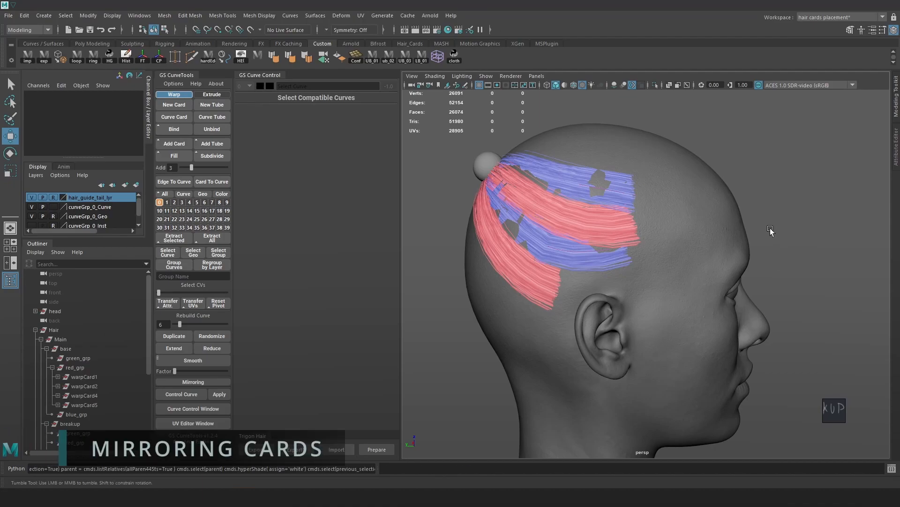
Enlarge the hair reference image over the viewport and compare its outlined side section with the card placement.
left_click_drag(769, 227, 590, 177, "alt")
left_click(590, 177)
left_click_drag(683, 167, 615, 218, "alt")
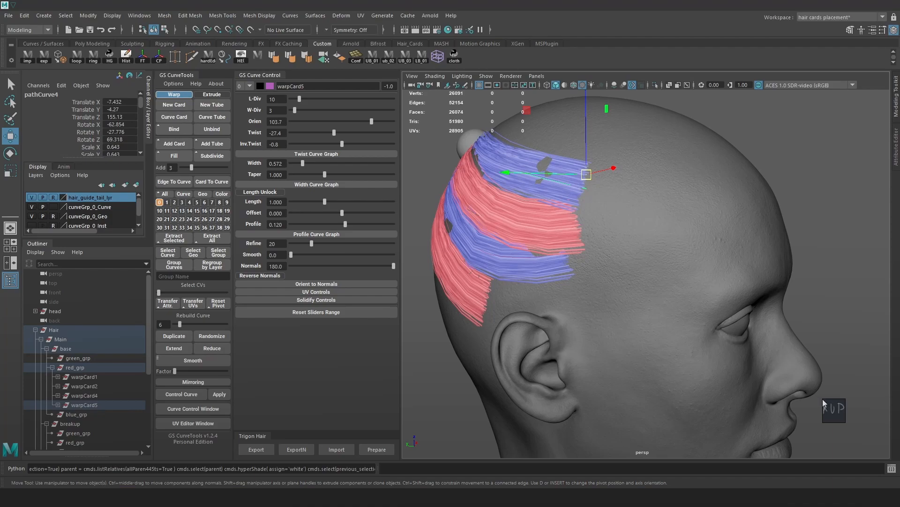
left_click_drag(826, 401, 683, 263)
scroll(749, 344, "up", 3)
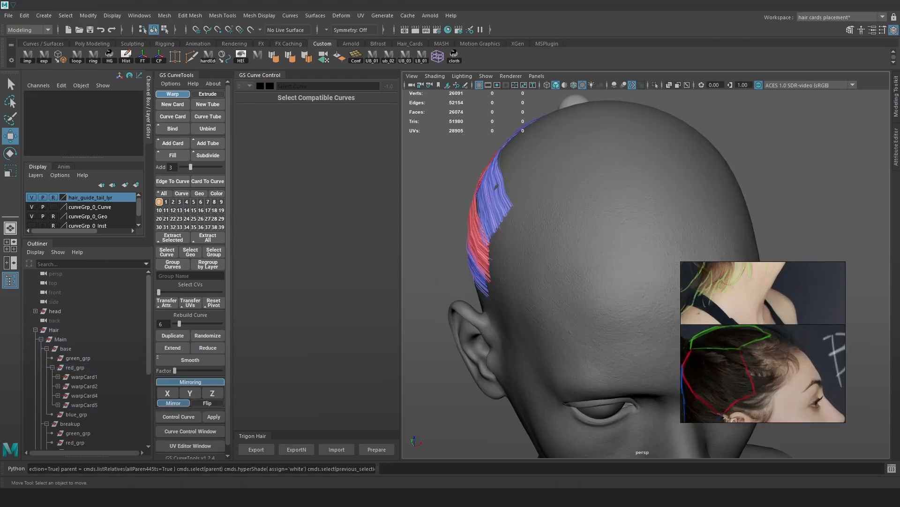
left_click_drag(577, 190, 613, 187, "alt")
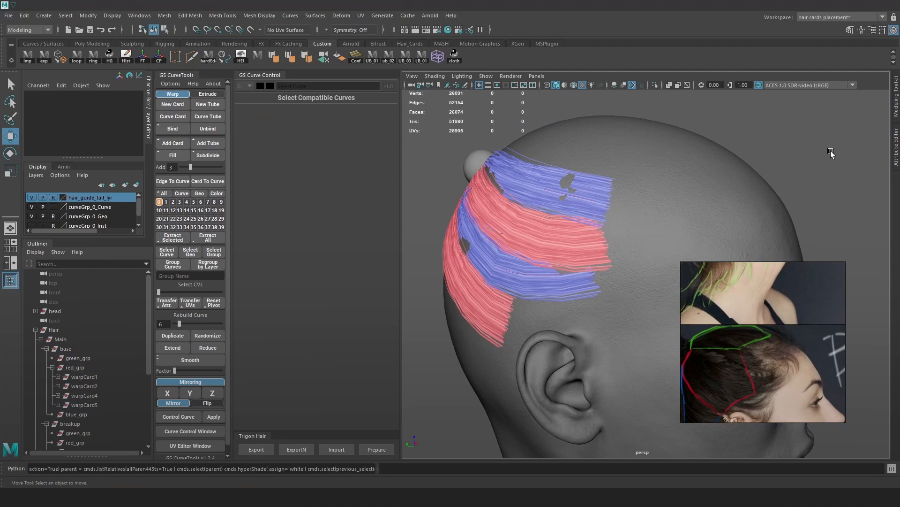
Group warpCard1, warpCard2, warpCard4 and warpCard5 inside red_grp and name the group right_side.
left_click(562, 213)
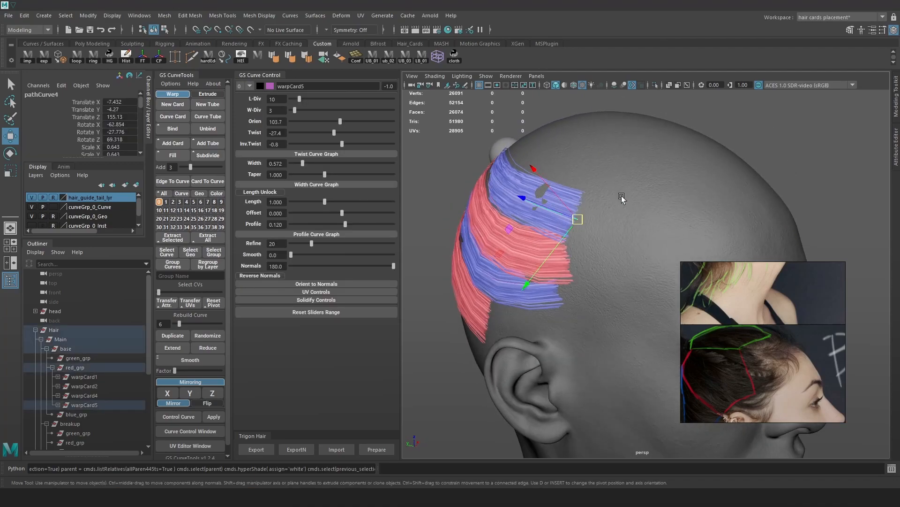
left_click(100, 373)
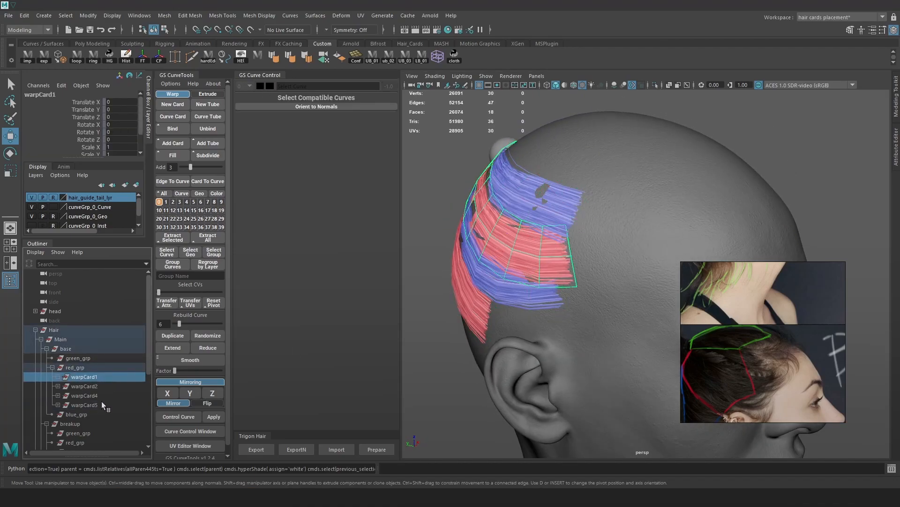
left_click(101, 401, "shift")
key("ctrl+g")
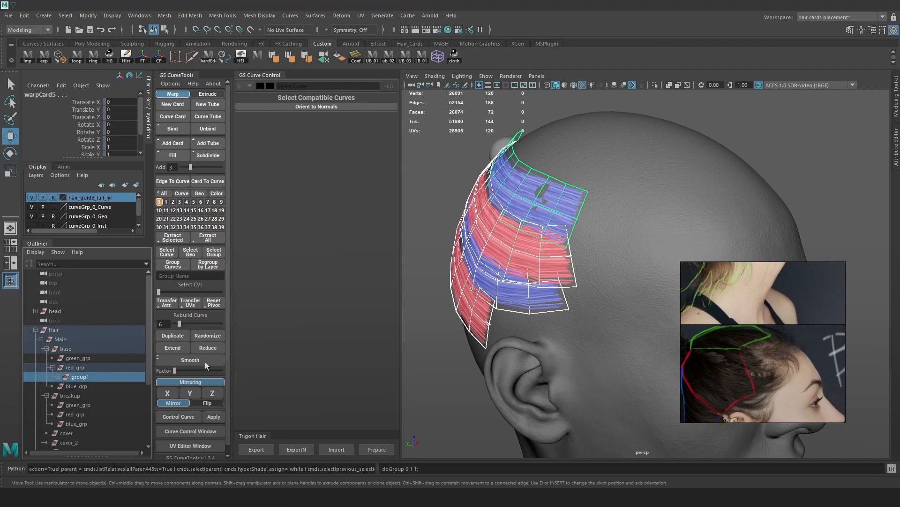
double_click(101, 377)
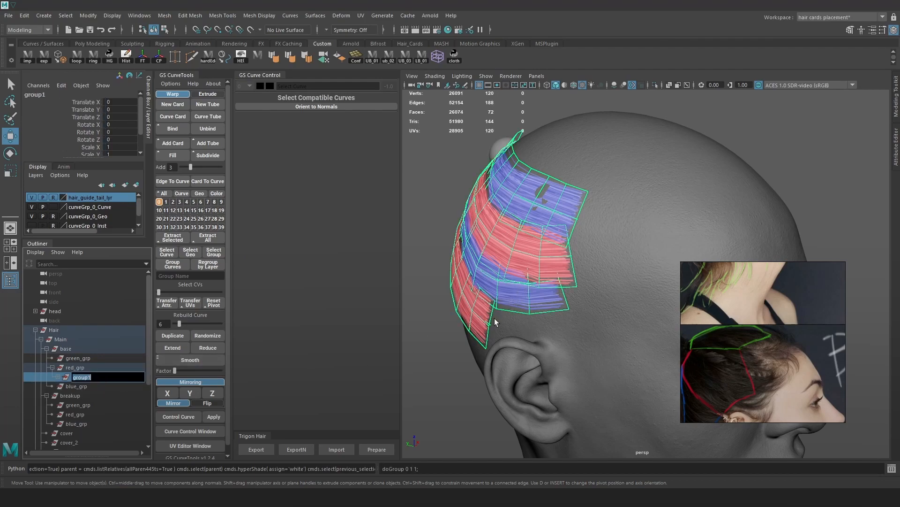
type("right_side")
key("Return")
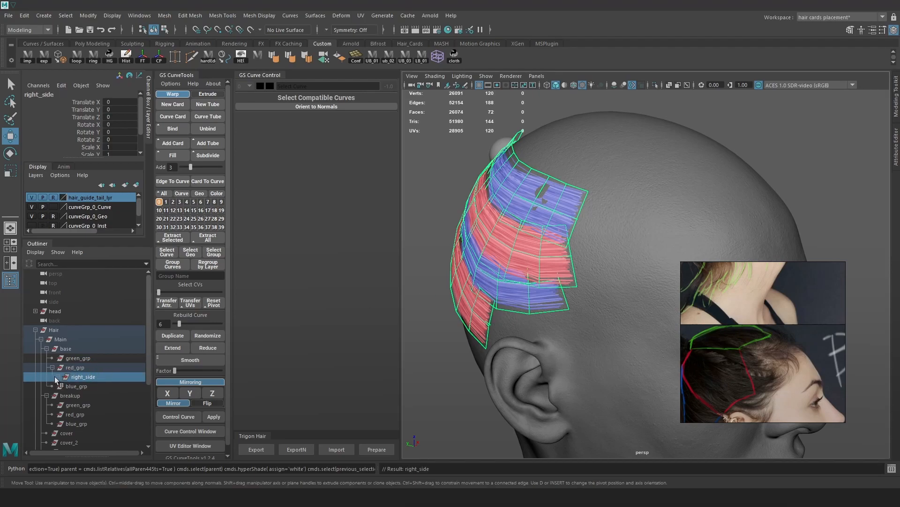
left_click(56, 377)
Mirror the top blue card, warpCard5, across the X axis to the other side of the head.
left_click_drag(441, 342, 465, 292, "alt")
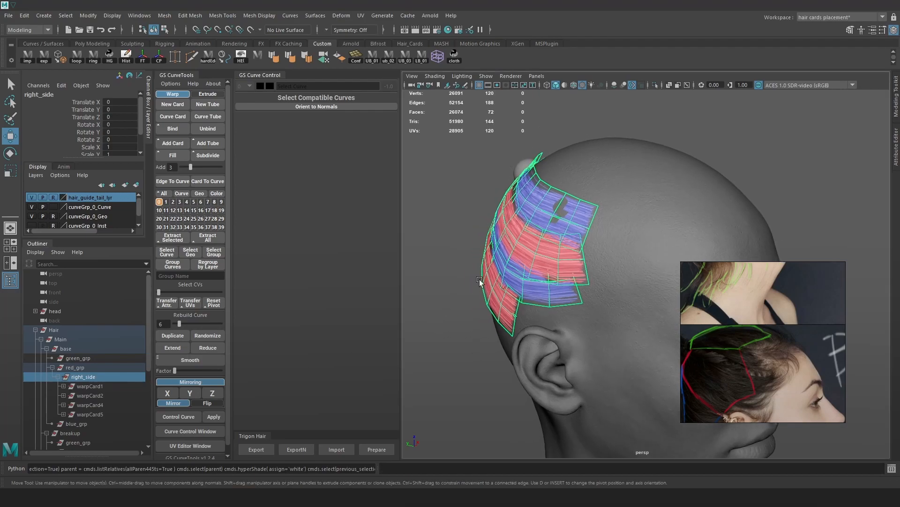
left_click(572, 220)
left_click_drag(589, 157, 549, 194, "alt")
left_click(201, 382)
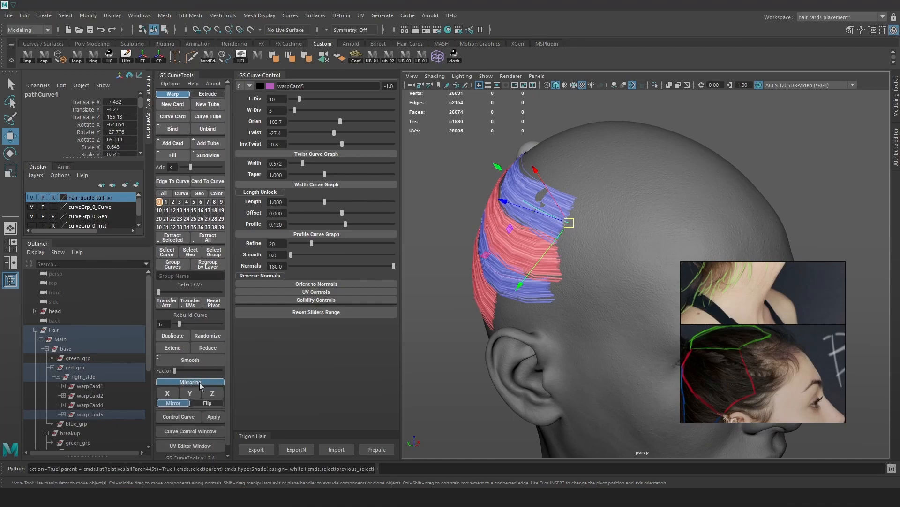
left_click(173, 392)
Show the scene in wireframe and mirror the upper red card and the lower blue card across the X axis.
key("4")
left_click(544, 258)
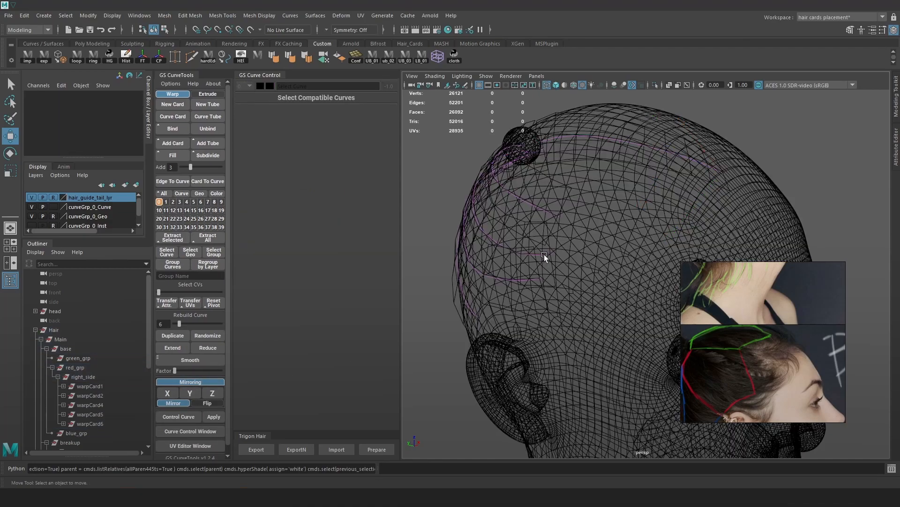
left_click(544, 253)
left_click(165, 393)
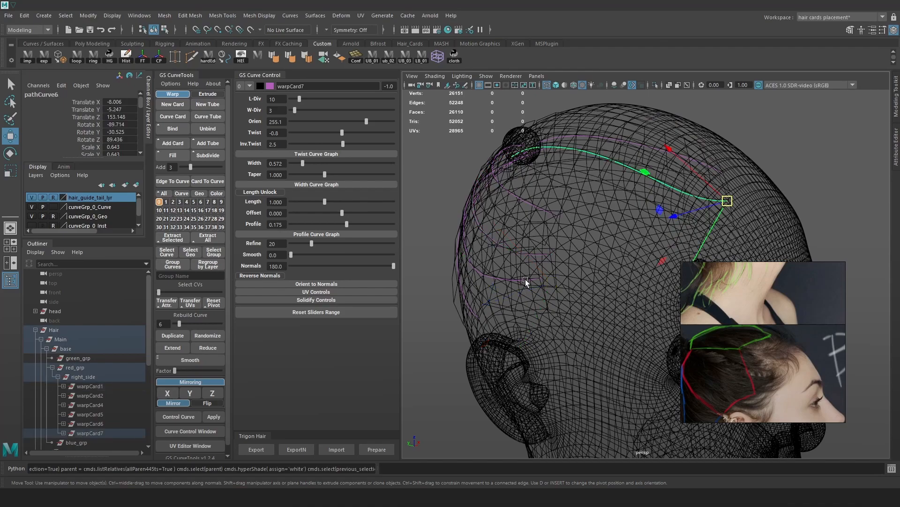
left_click(168, 393)
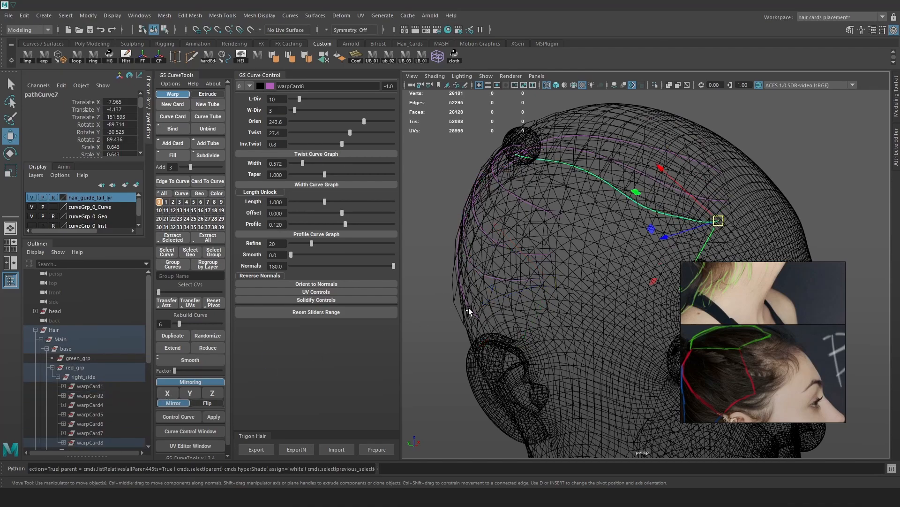
Mirror the lowest red card across the X axis to the other side of the head.
left_click(165, 393)
mouse_move(619, 246)
left_mouse_down("alt")
mouse_move(564, 229)
mouse_move(698, 220)
mouse_move(601, 220)
mouse_move(667, 222)
mouse_move(634, 216)
mouse_move(662, 212)
mouse_move(589, 237)
mouse_move(598, 254)
mouse_move(572, 348)
mouse_move(509, 238)
mouse_move(491, 183)
left_mouse_up("alt")
key("5")
key("4")
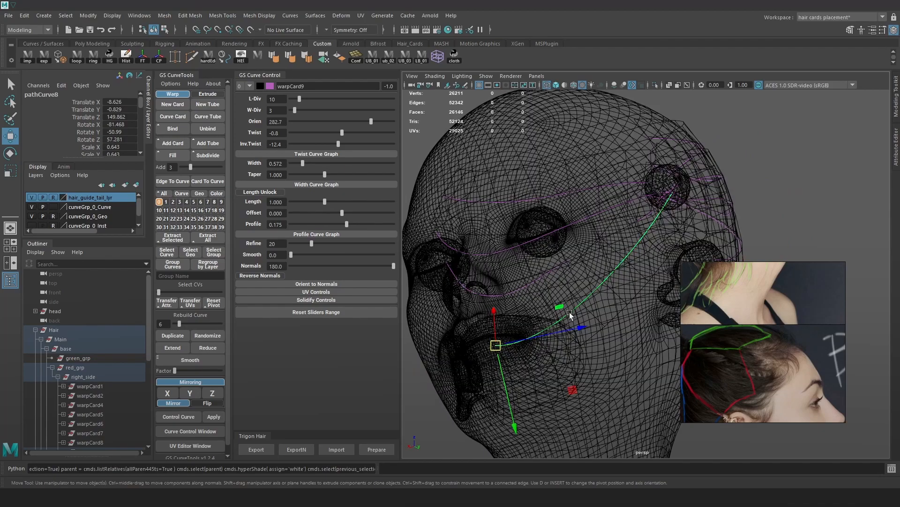
Try to change the orientation of the four mirrored cards, warpCard6 to warpCard9, together.
left_click(534, 283)
left_click(539, 230, "shift")
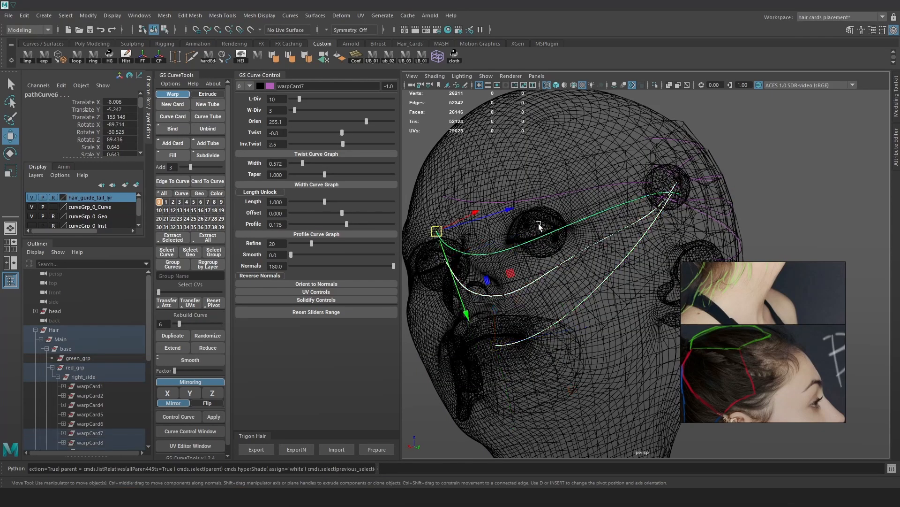
left_click(545, 199, "shift")
key("6")
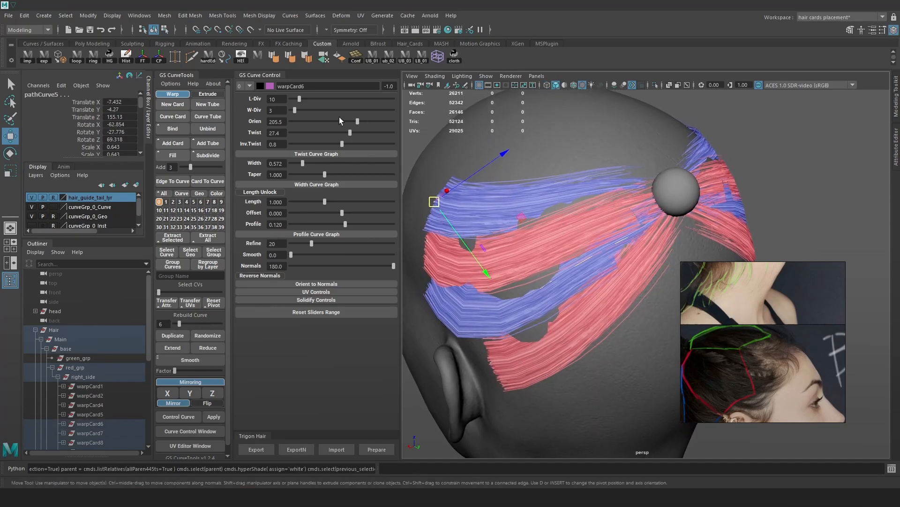
left_click_drag(358, 121, 370, 123)
key("ctrl+z")
key("4")
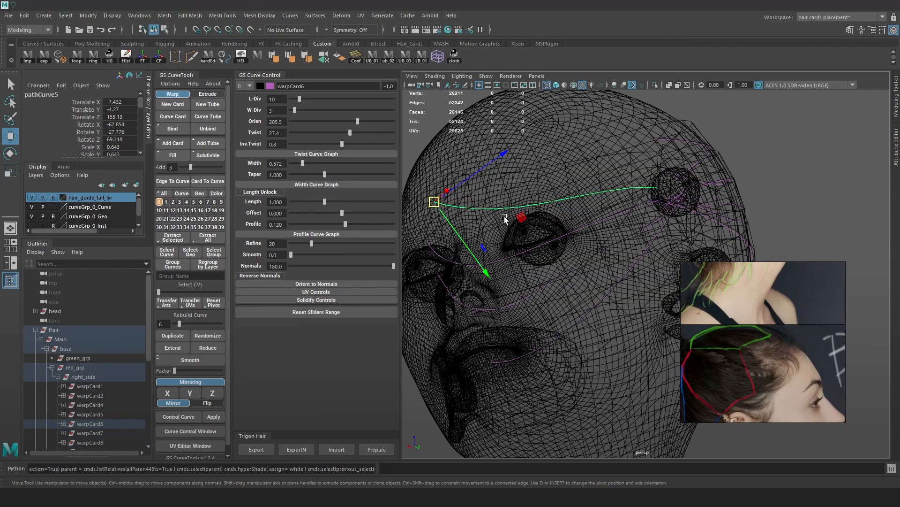
Adjust the orientation of the mirrored upper red card, warpCard7, to 258.5 and the lower blue card, warpCard8, to about 253.1.
left_click(526, 251)
key("6")
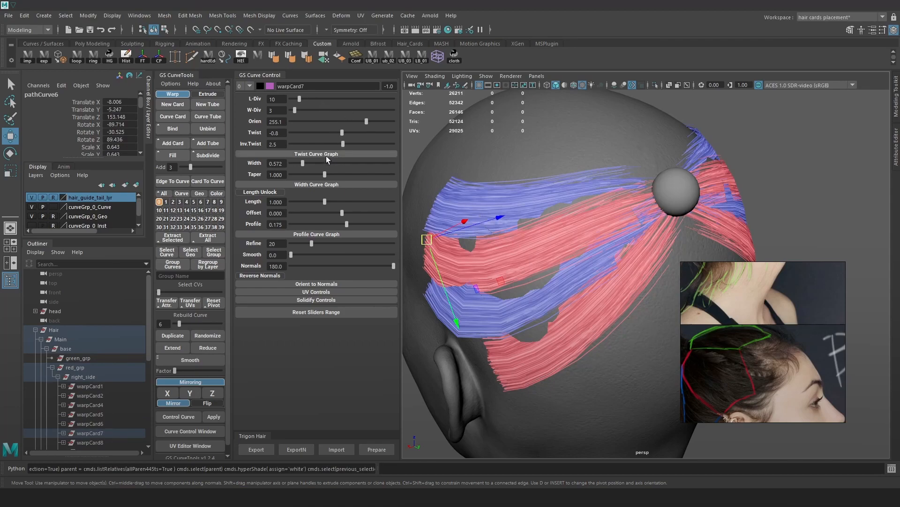
left_click_drag(366, 120, 366, 124)
key("4")
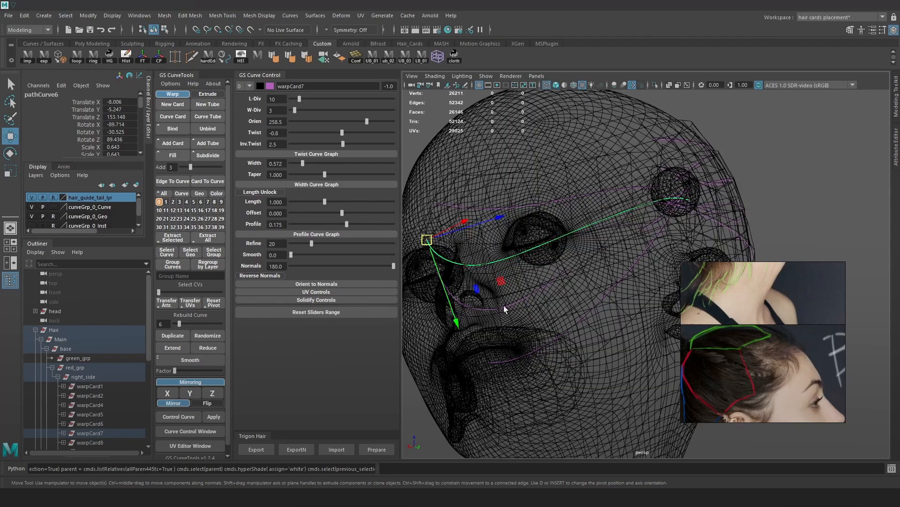
left_click(502, 306)
key("6")
left_click_drag(363, 119, 366, 120)
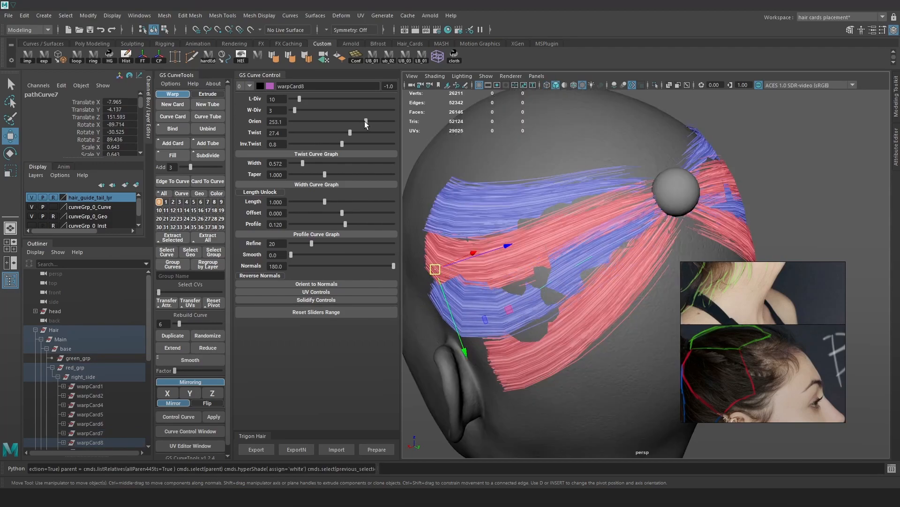
Adjust the orientation of the mirrored lowest red card, warpCard9, to 288.5.
key("4")
left_click(566, 330)
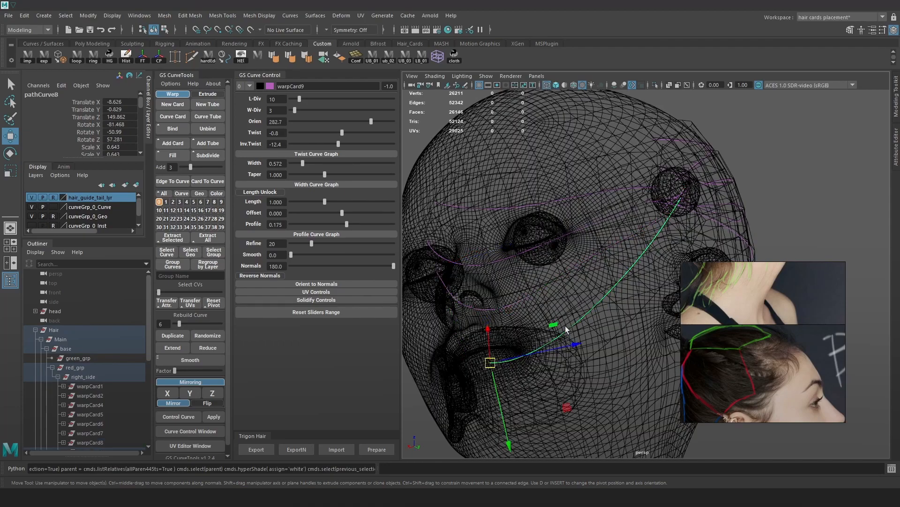
key("6")
left_click_drag(364, 122, 372, 124)
Examine the card placement from the back and both sides of the head.
left_click_drag(530, 248, 558, 175, "alt")
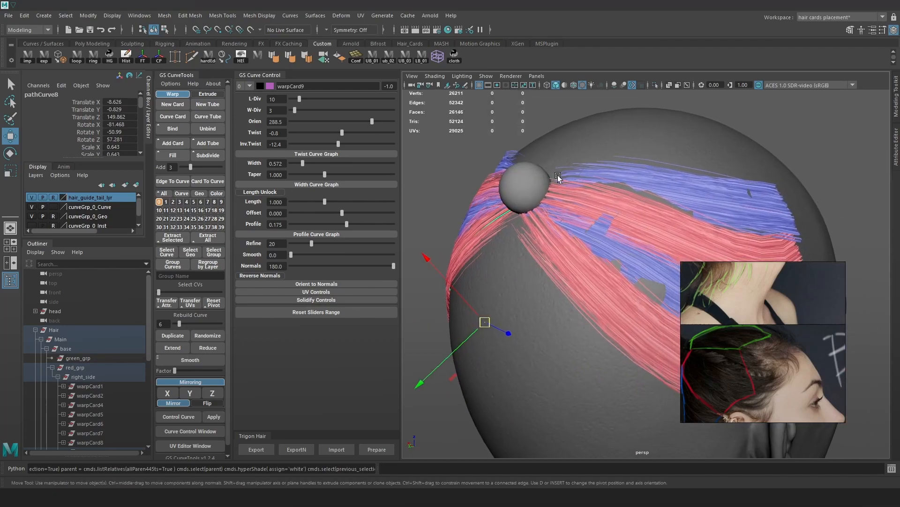
left_click_drag(660, 185, 689, 217, "alt")
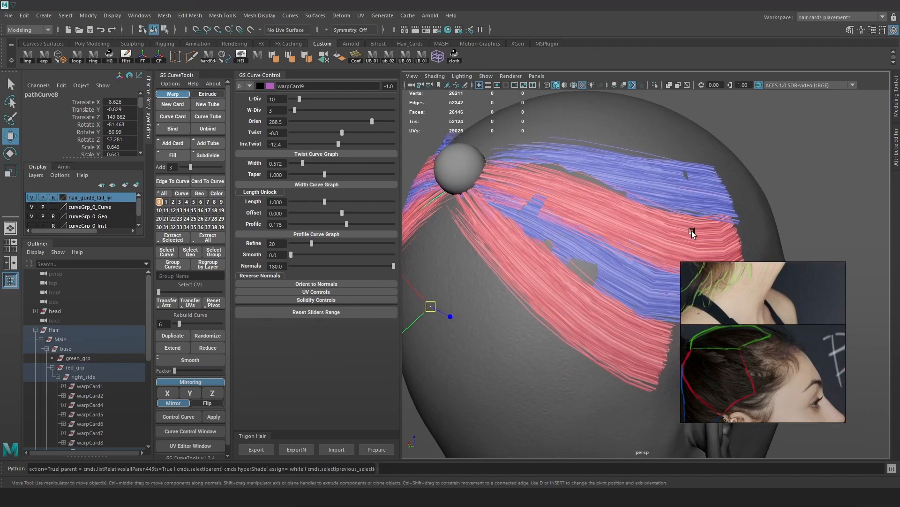
left_click_drag(634, 190, 582, 185, "alt")
left_click_drag(633, 200, 670, 213, "alt")
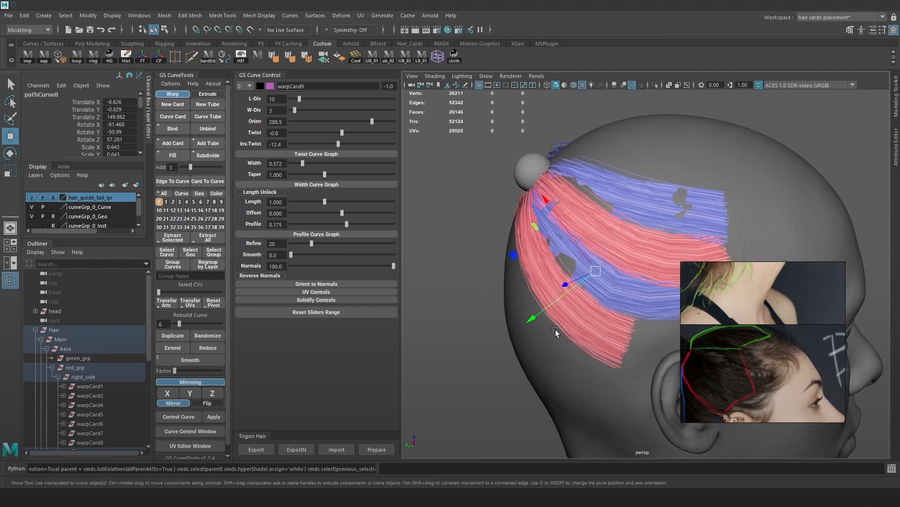
left_click_drag(556, 278, 463, 286, "alt")
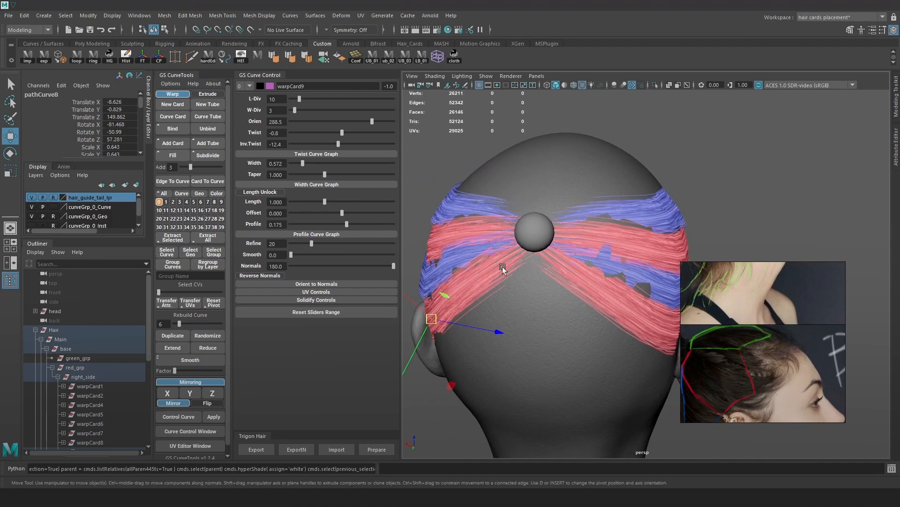
left_click_drag(624, 236, 592, 209, "alt")
Group warpCard6, warpCard7, warpCard8 and warpCard9 and name the group left_side.
scroll(106, 385, "down", 3)
left_click(99, 377)
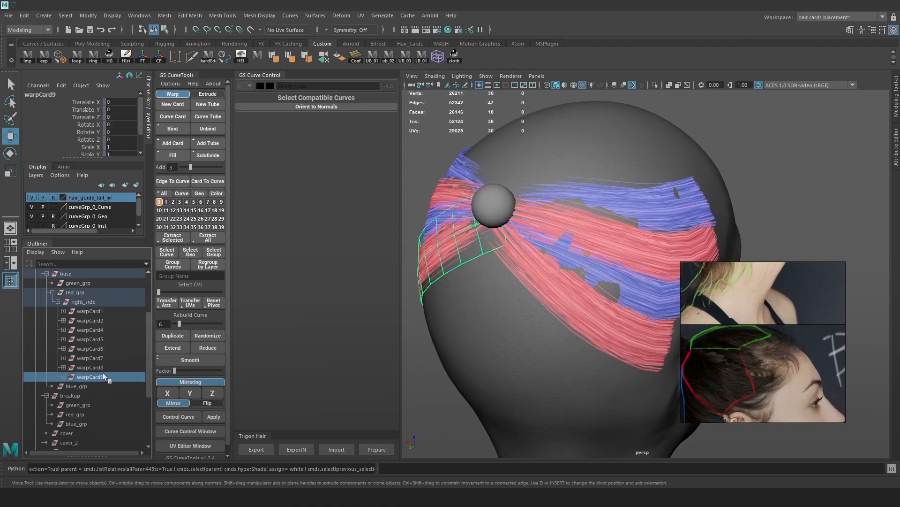
left_click(99, 349, "shift")
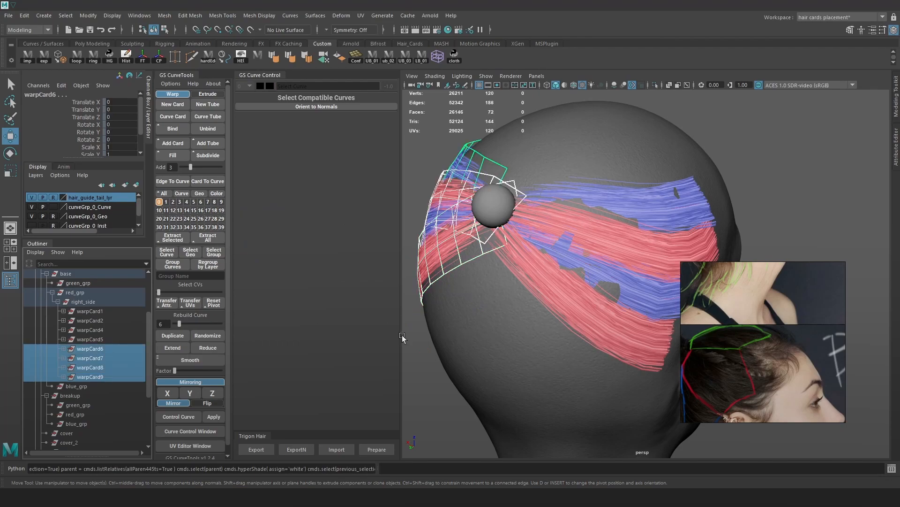
key("ctrl+g")
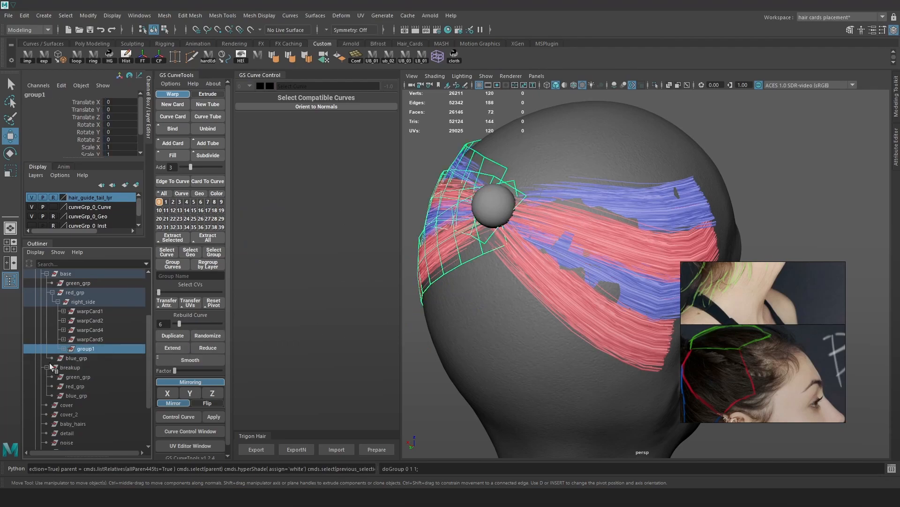
double_click(94, 348)
type("left")
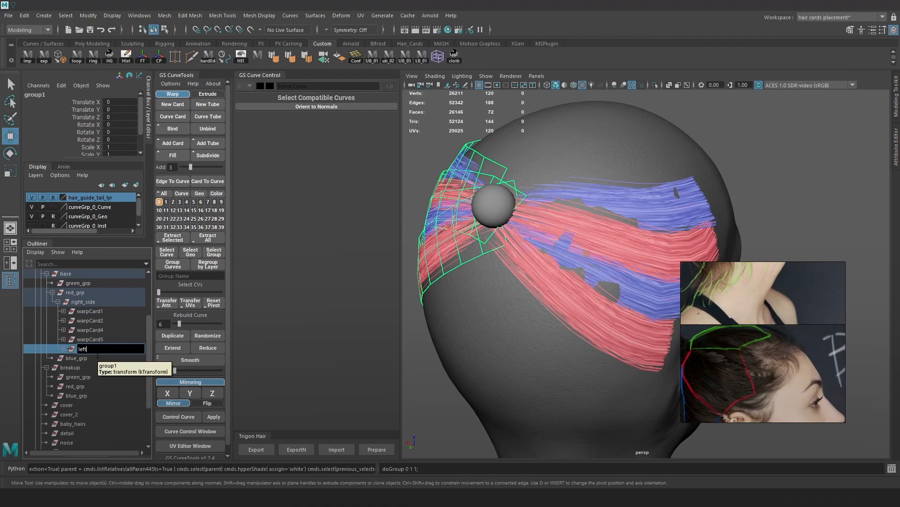
type("_side")
key("Return")
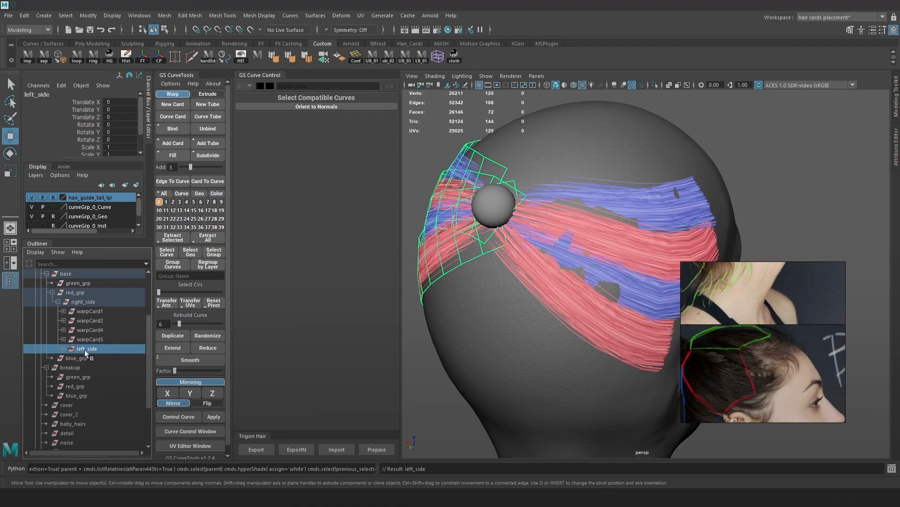
Move the left_side group out of right_side so it sits directly under red_grp, and collapse the side groups.
left_click_drag(88, 296, 85, 298)
left_click(57, 311)
left_click(81, 310)
Export the hair cards for preview in Marmoset Toolbag and bring the head.obj model into the Toolbag scene.
left_click(790, 145)
left_click_drag(790, 145, 487, 118, "alt")
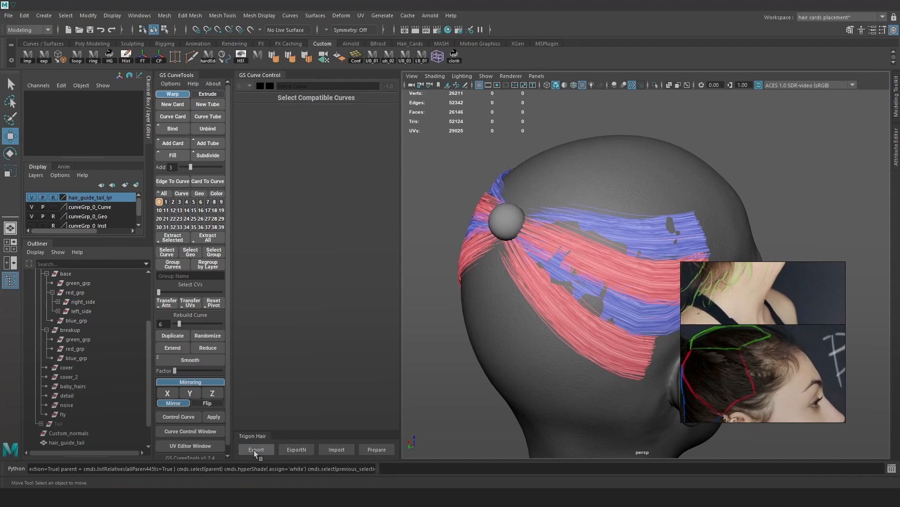
left_click_drag(519, 317, 561, 298, "alt")
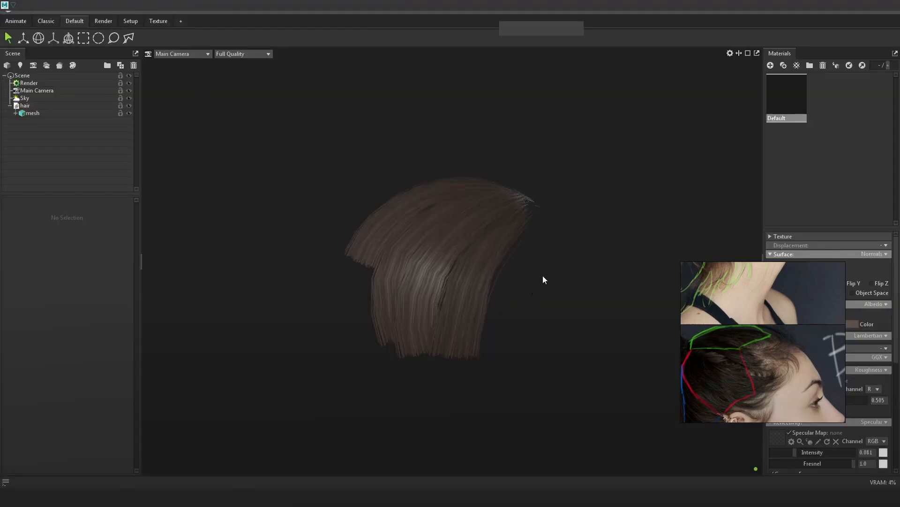
left_click_drag(543, 275, 373, 229)
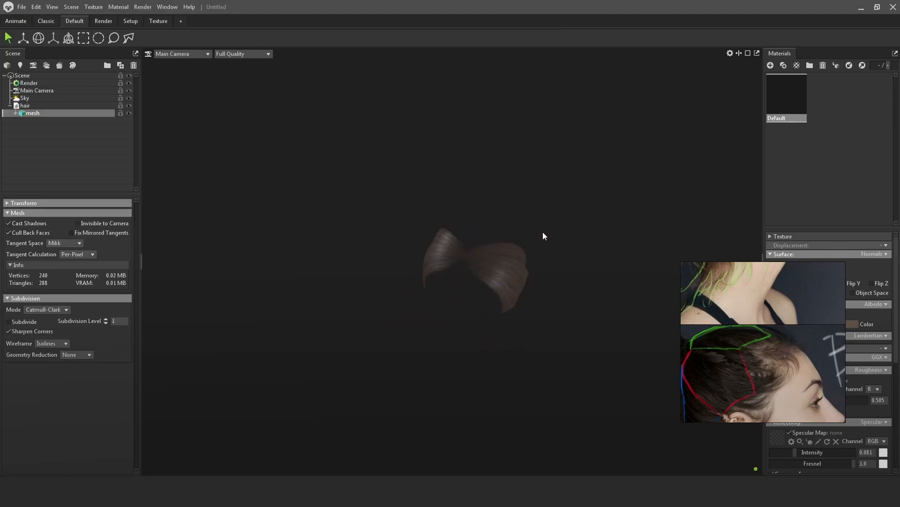
left_click(543, 235)
left_click_drag(543, 236, 317, 387)
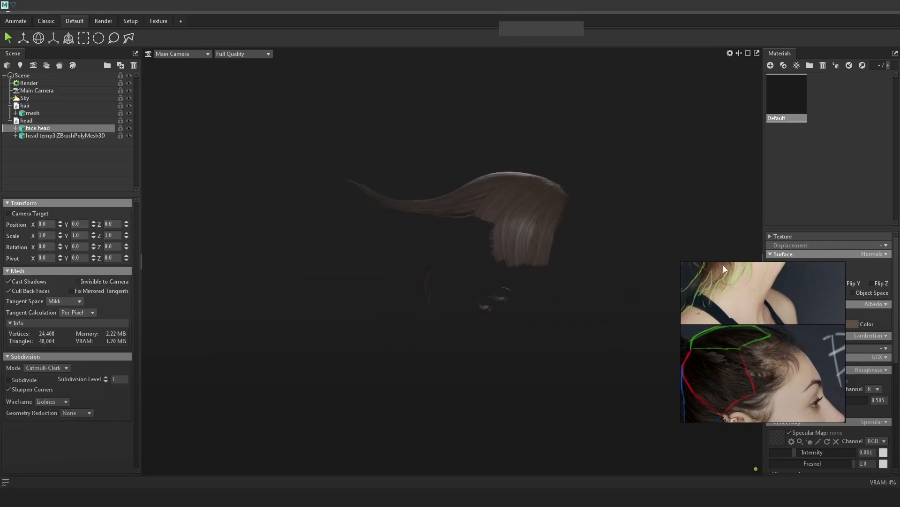
Add a new material to the scene and delete the duplicated Default material.
left_click(786, 65)
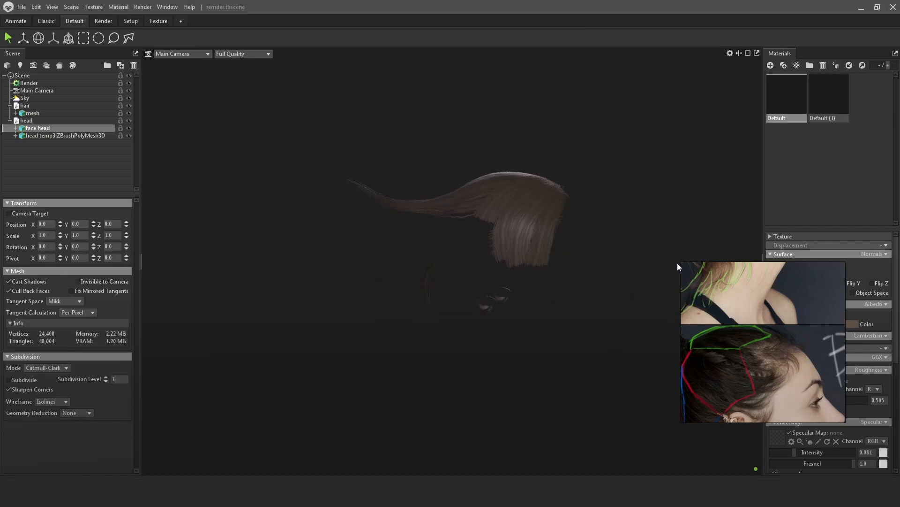
left_click(769, 65)
left_click(816, 106)
key("Delete")
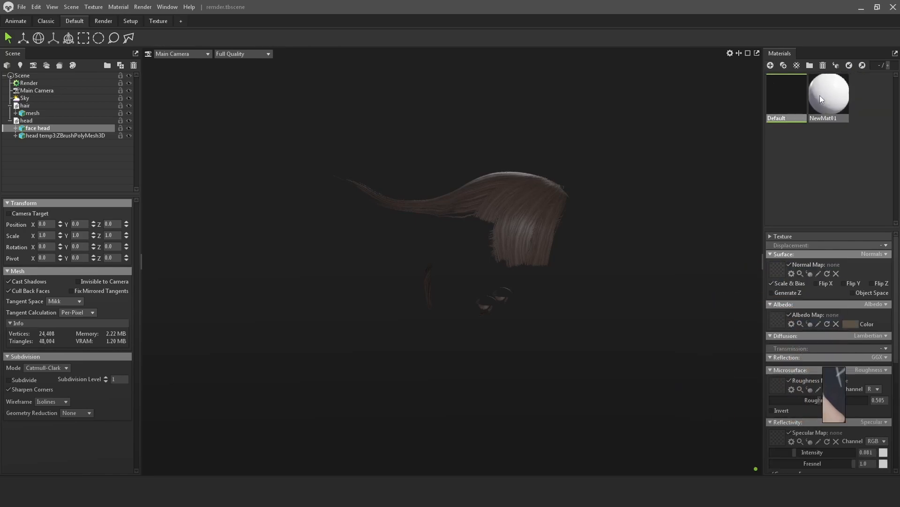
Rename the new material head and apply it to the head model.
left_click(820, 99)
double_click(827, 119)
type("head")
key("Return")
left_click_drag(812, 92, 379, 212)
left_click_drag(501, 230, 534, 226)
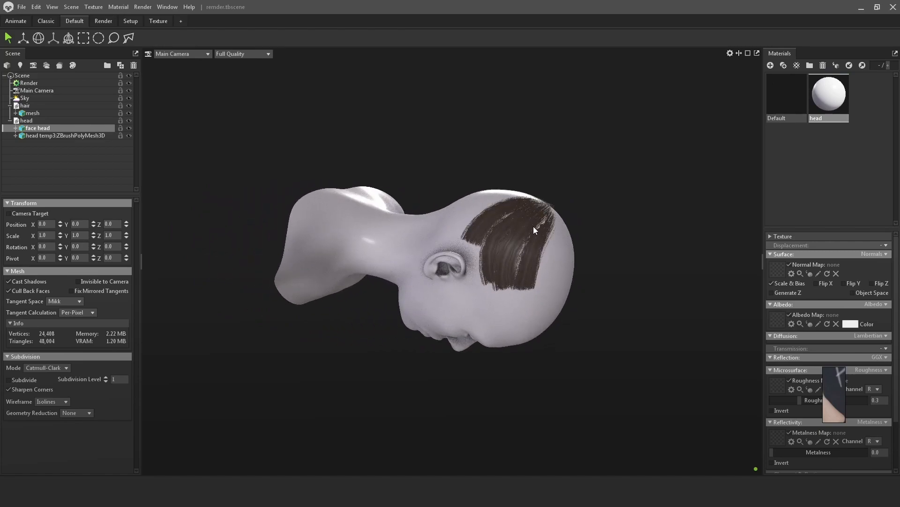
Try rotating the head object 90 degrees about the Y, Z and X axes in turn.
left_click(37, 120)
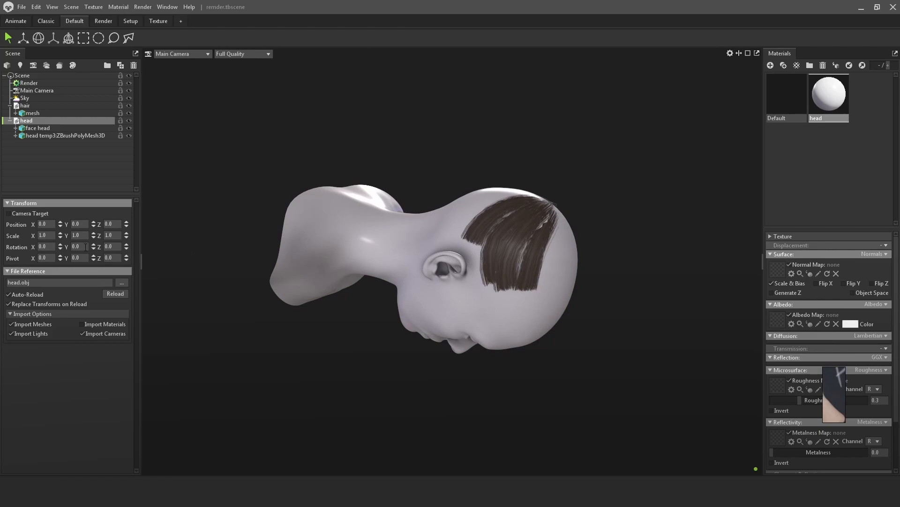
scroll(337, 248, "down", 10)
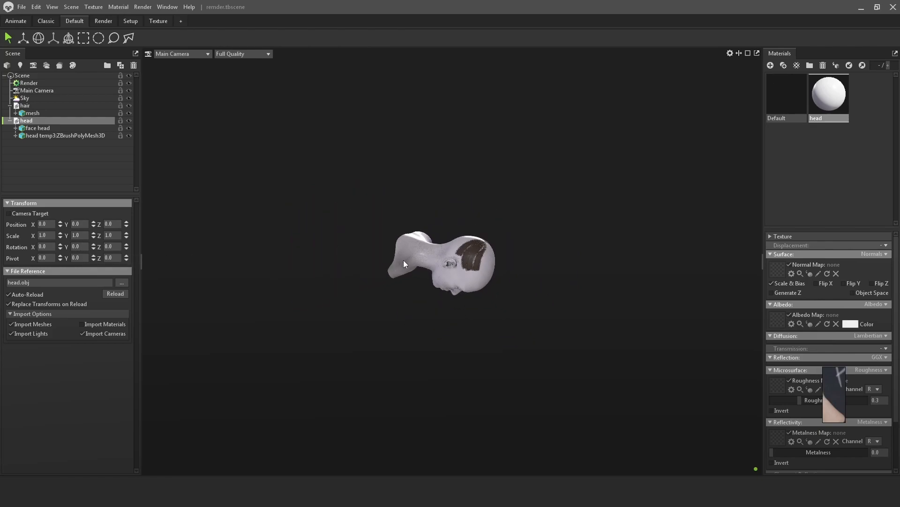
scroll(424, 266, "up", 5)
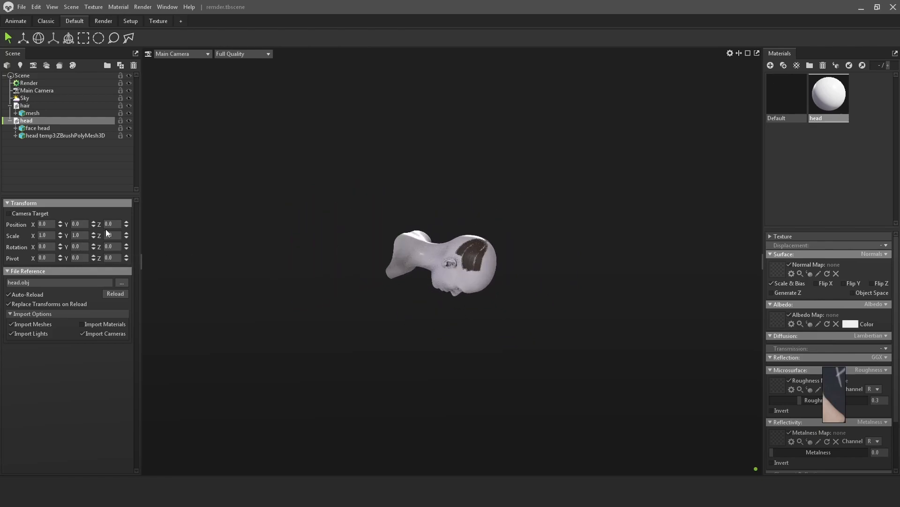
left_click(84, 245)
key("Return")
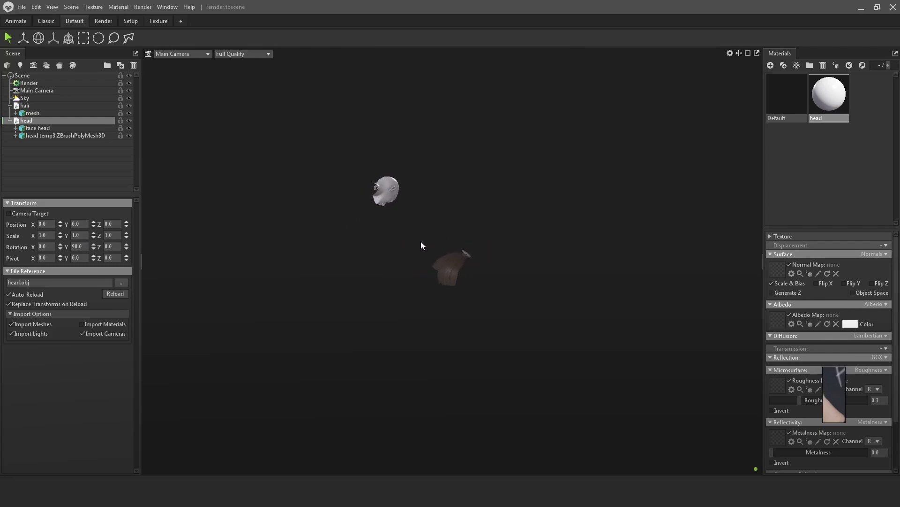
key("ctrl+z")
type("90")
key("Return")
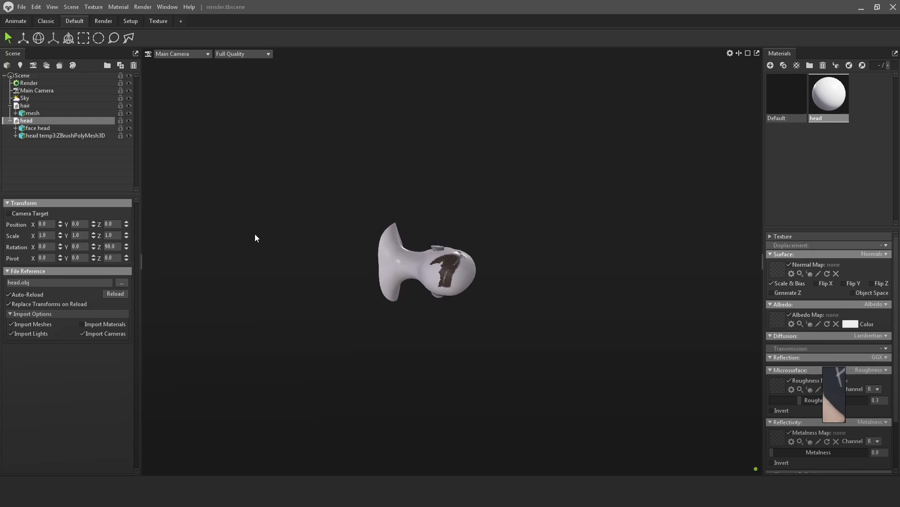
key("ctrl+z")
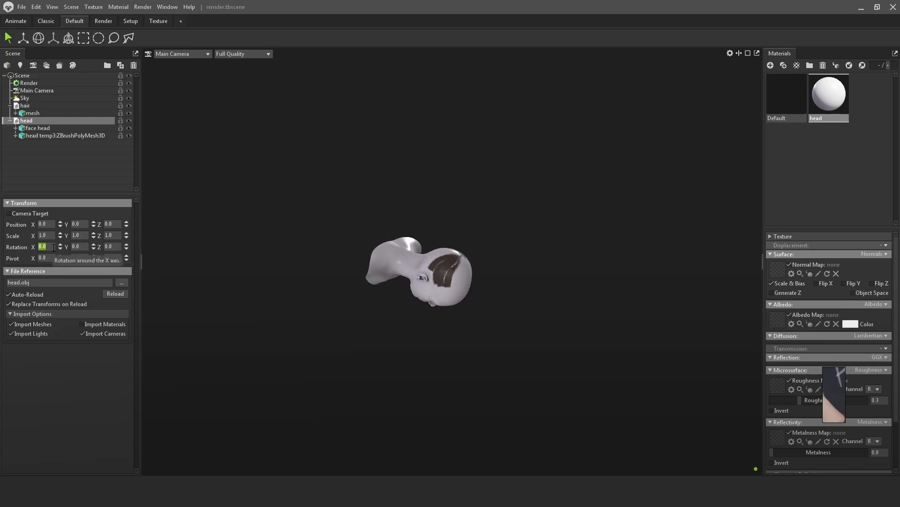
left_click(54, 248)
type("90")
key("Return")
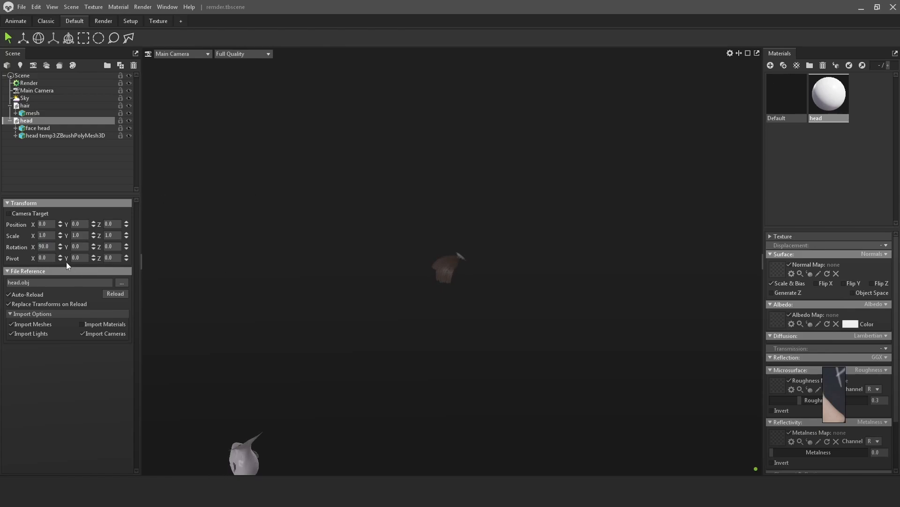
Set the head object's X rotation to -90 degrees.
left_click(54, 247)
type("-")
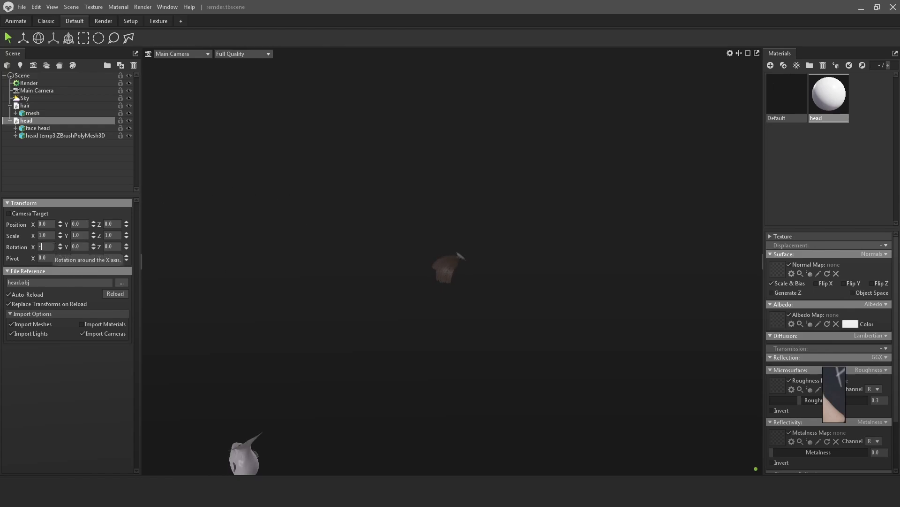
type("90")
key("Return")
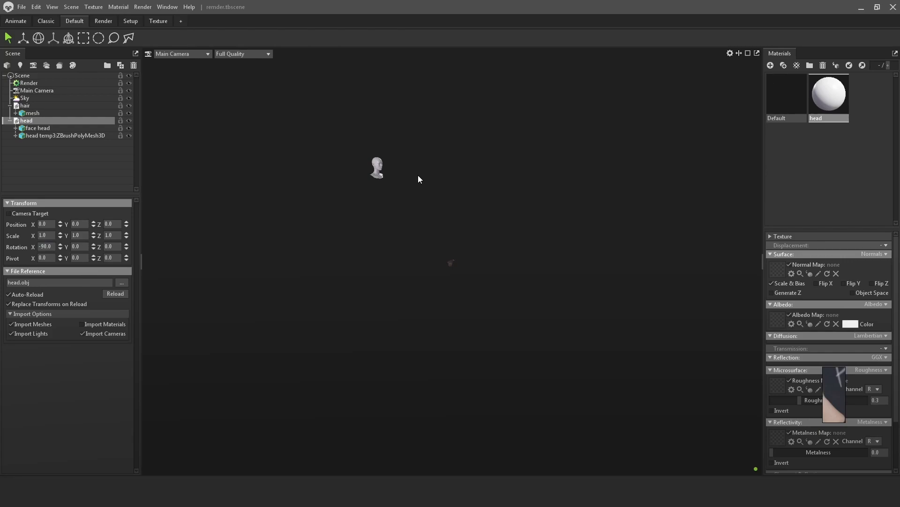
Rotate the hair object by -90 degrees so that it lines up with the head model.
left_click(442, 266)
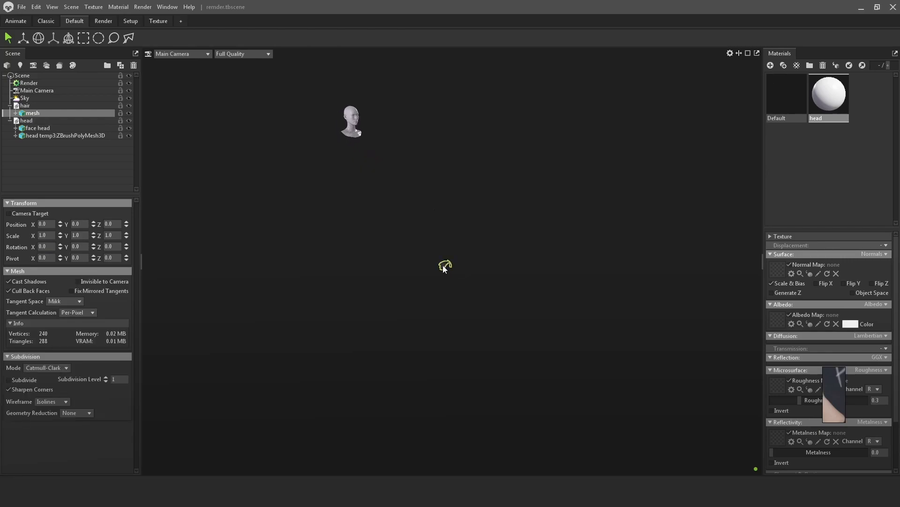
left_click(26, 106)
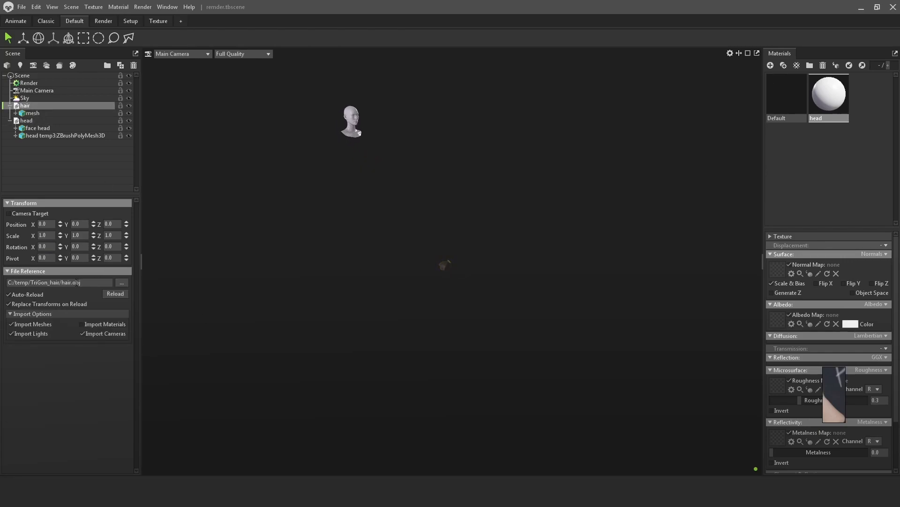
left_click(84, 246)
type("-90")
key("Return")
key("ctrl+z")
type("-90")
key("Return")
Examine how the hair cards sit on the head from the side and at close range.
middle_click_drag(336, 162, 394, 253)
right_click_drag(485, 347, 470, 273)
middle_click_drag(357, 113, 416, 201)
left_click(377, 165)
left_click_drag(378, 165, 495, 286)
right_click_drag(495, 286, 575, 325)
left_click_drag(575, 325, 631, 296)
right_click_drag(630, 295, 528, 280)
left_click_drag(528, 280, 508, 282)
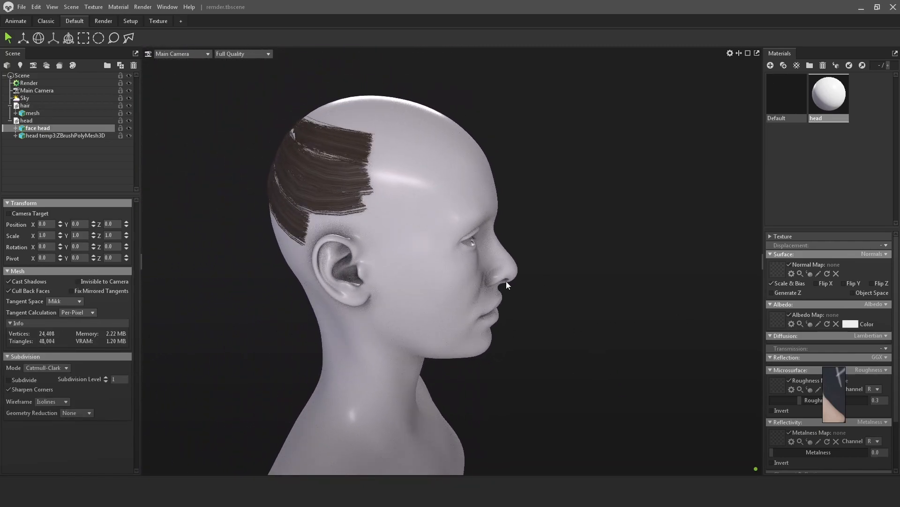
Preview the scene with ray tracing, switch it off again and set the render's Occlusion Strength to 2.937.
left_click(36, 81)
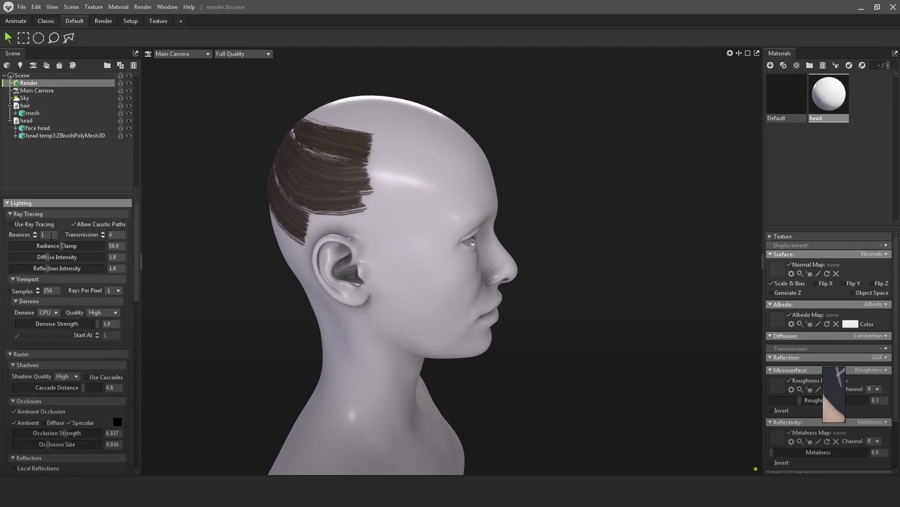
left_click(23, 224)
left_click(12, 224)
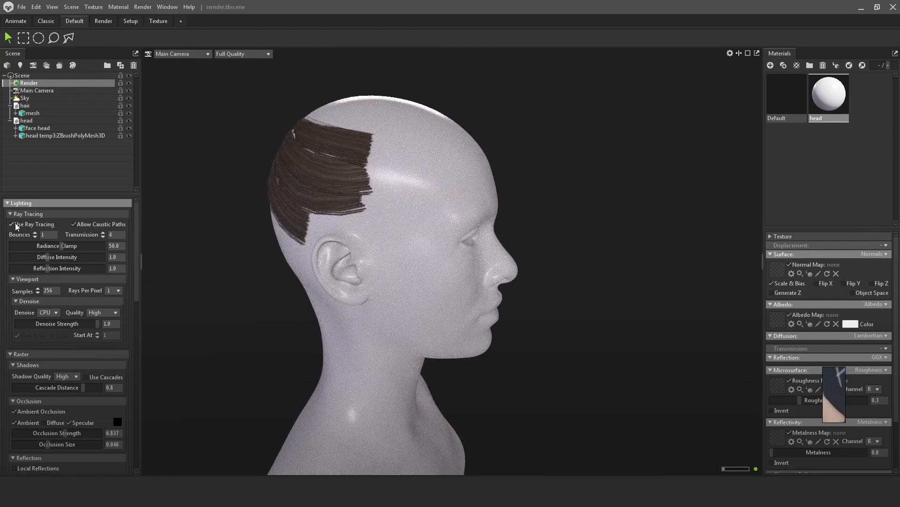
scroll(421, 259, "up", 2)
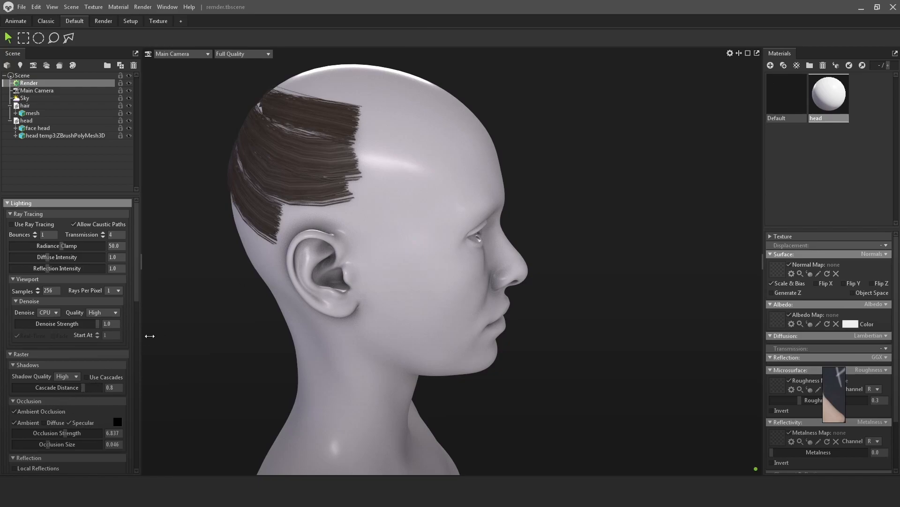
scroll(63, 380, "down", 3)
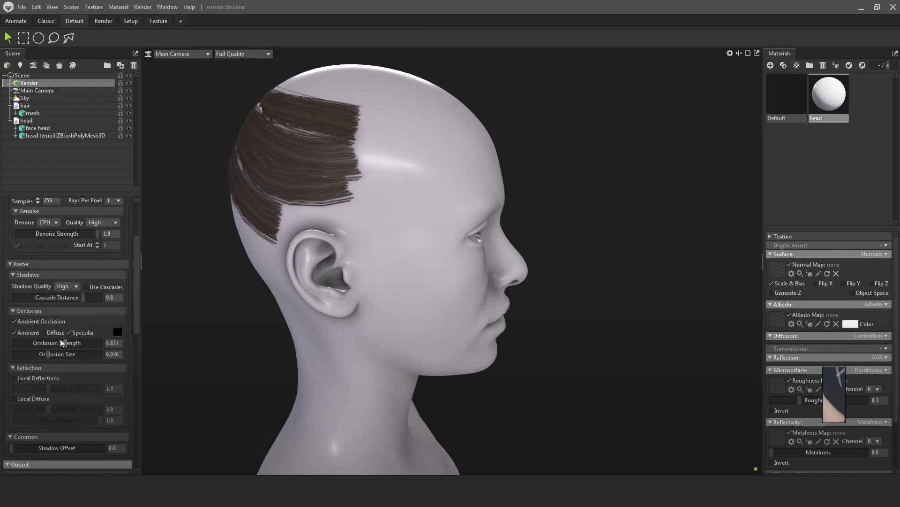
mouse_move(69, 344)
left_mouse_down()
mouse_move(34, 339)
mouse_move(54, 343)
left_mouse_up()
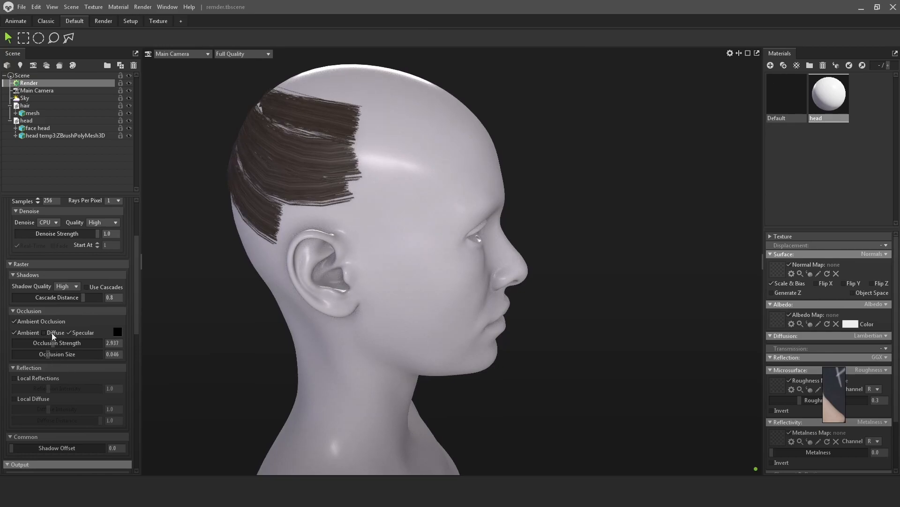
left_click_drag(261, 258, 480, 259)
Load normal.jpg as the normal map of the head material.
left_click(481, 257)
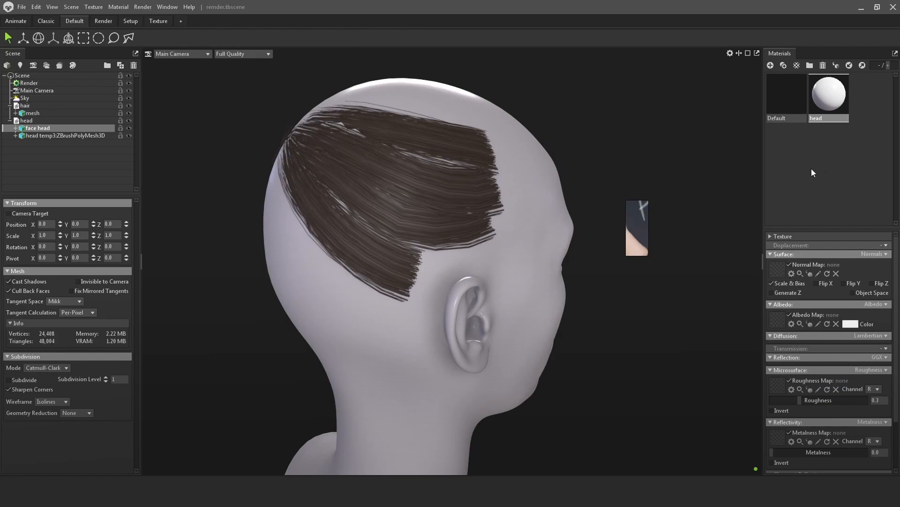
left_click(777, 269)
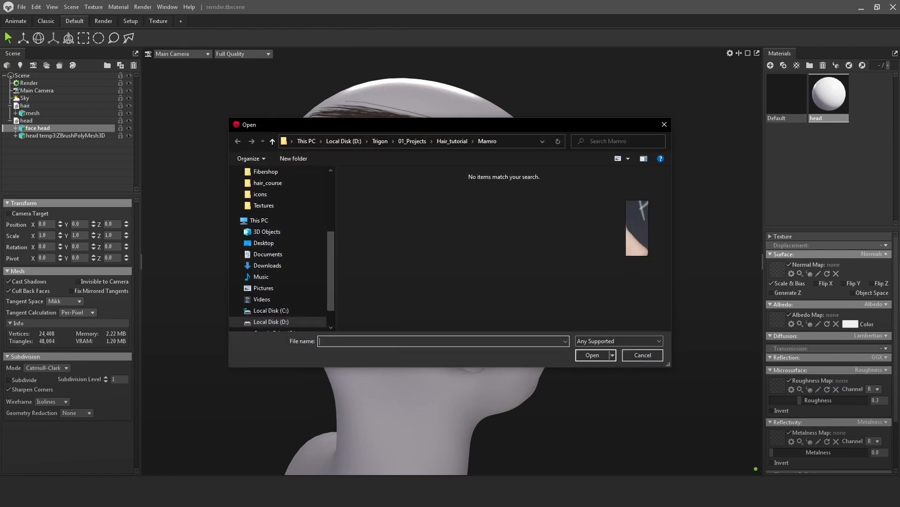
left_click(716, 320)
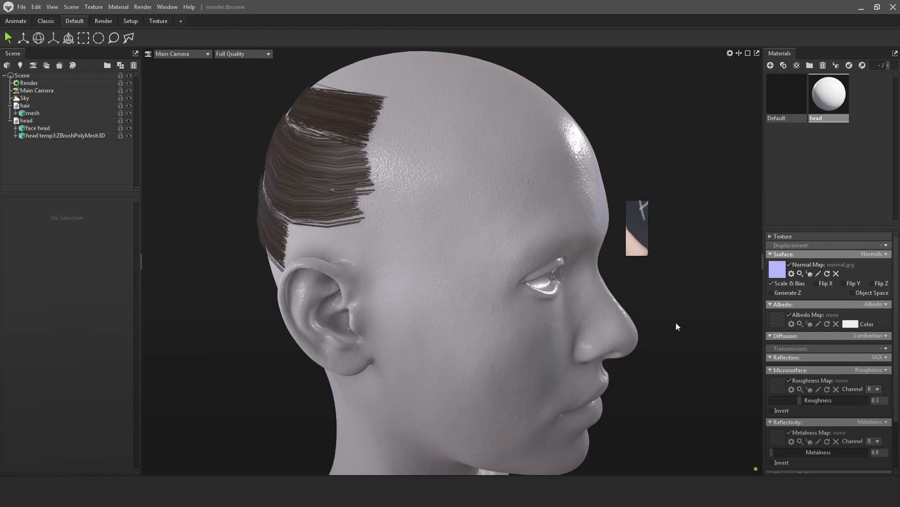
Set the Main Camera's field of view to 21 degrees.
left_click(29, 90)
left_click_drag(44, 356, 63, 362)
double_click(79, 362)
type("21")
key("Return")
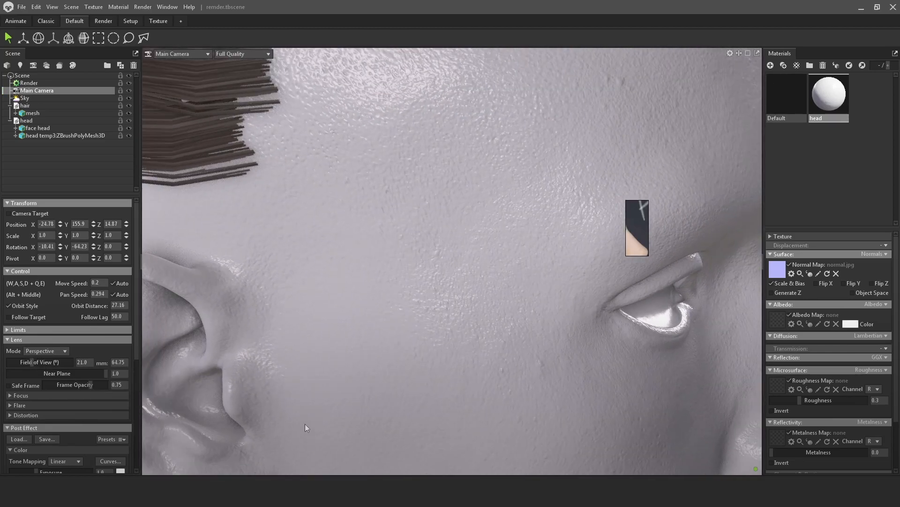
Set the head material's roughness to 0.743.
scroll(540, 269, "down", 3)
left_click_drag(825, 399, 842, 401)
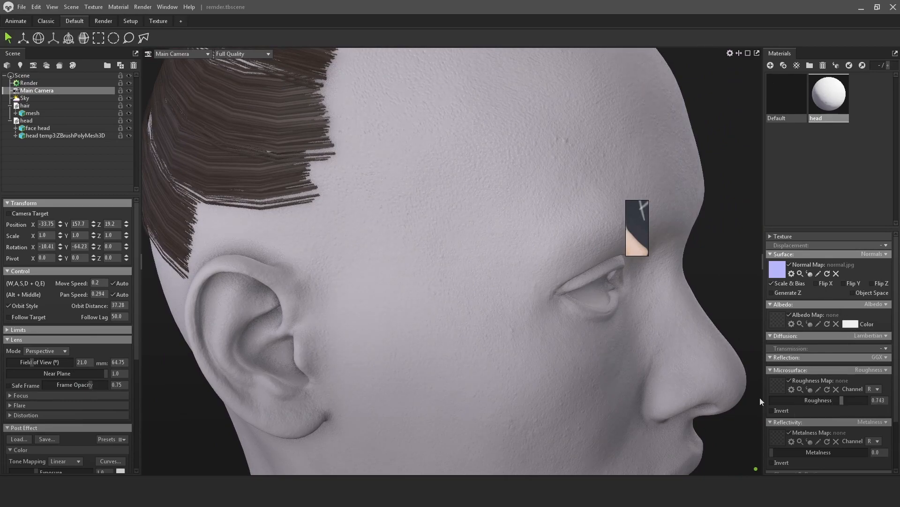
scroll(545, 293, "down", 2)
scroll(817, 429, "down", 3)
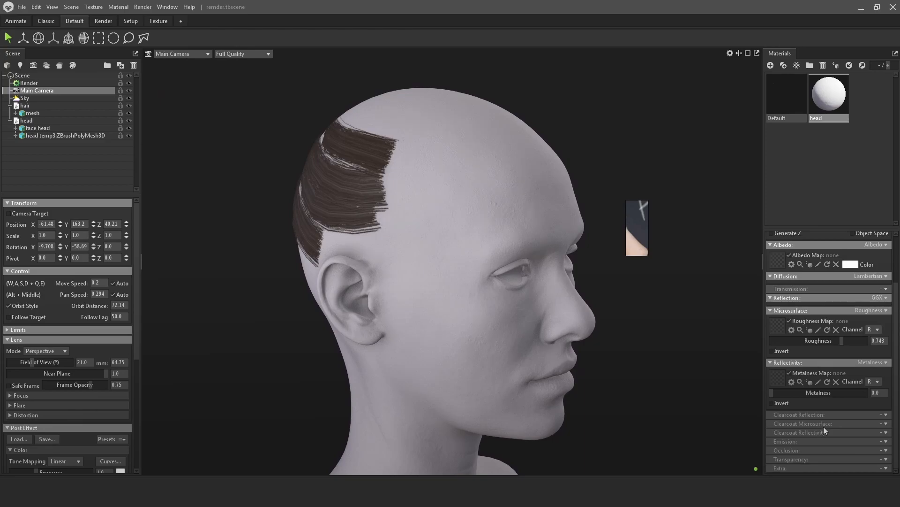
left_click_drag(708, 355, 652, 320)
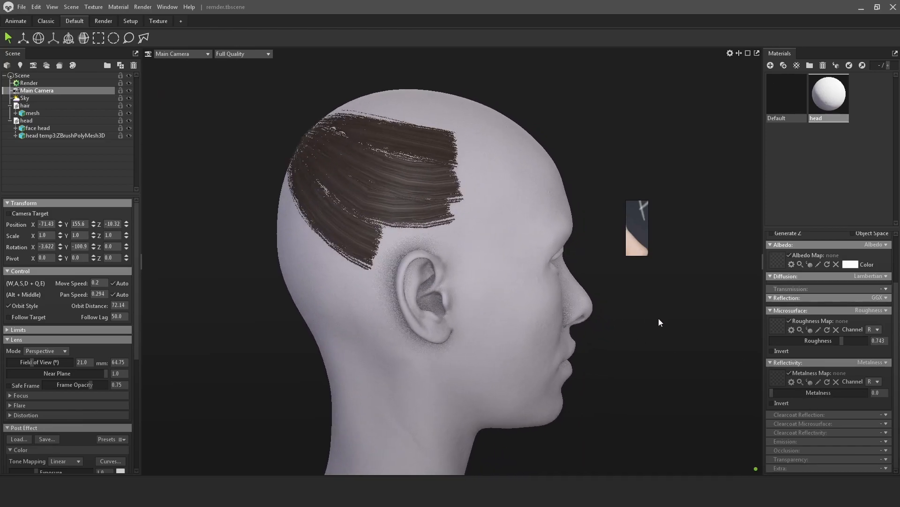
Change the head material's albedo colour to a muted beige.
scroll(826, 305, "up", 3)
left_click(851, 323)
left_click_drag(565, 220, 527, 229)
left_click(637, 294)
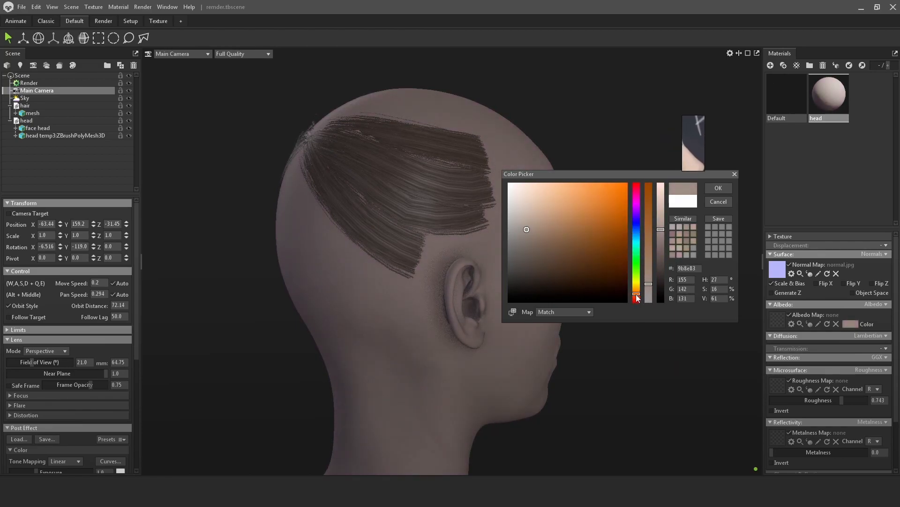
left_click_drag(637, 297, 637, 290)
left_click(536, 202)
left_click(527, 215)
left_click(719, 187)
left_click_drag(498, 277, 547, 271)
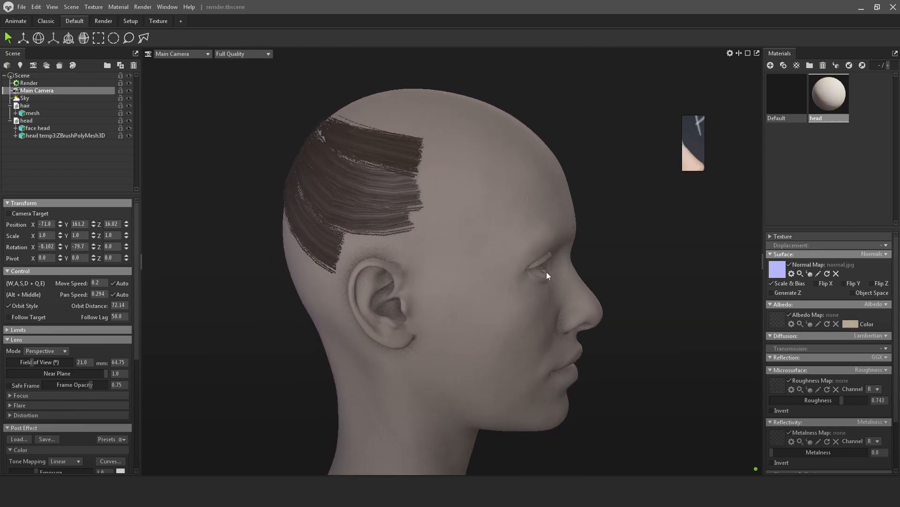
Rename the head material head_shaded.
scroll(626, 251, "down", 3)
left_click_drag(627, 252, 652, 253, "alt")
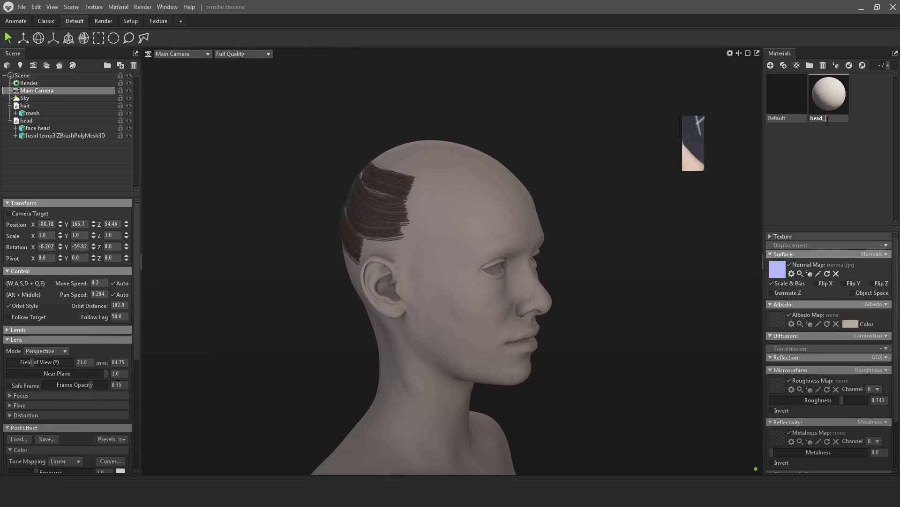
type("ded")
key("Return")
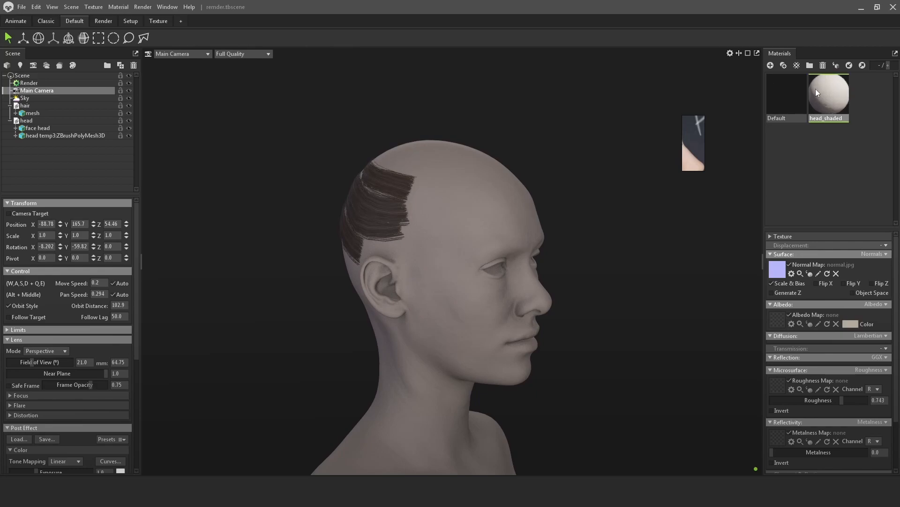
Apply a newly created material to the head and set its surface, albedo and diffusion to None.
left_click(770, 66)
left_click_drag(871, 93, 492, 237)
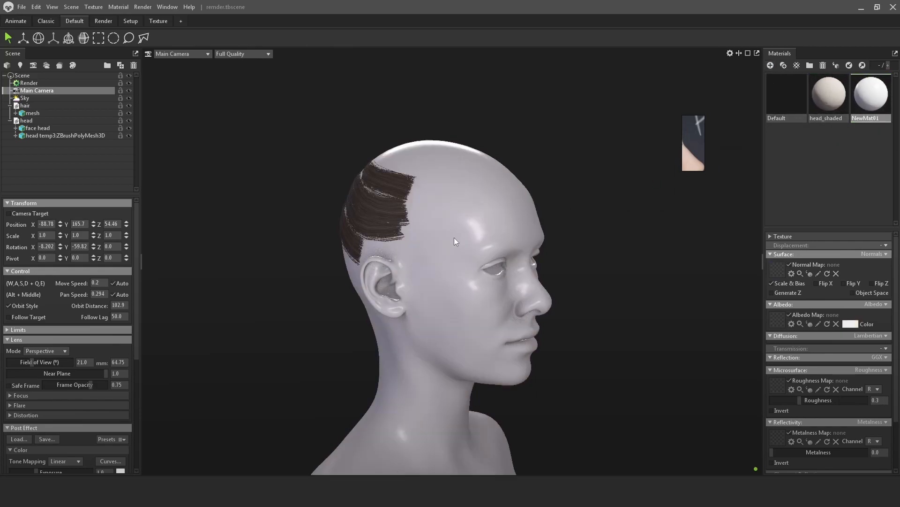
left_click(873, 254)
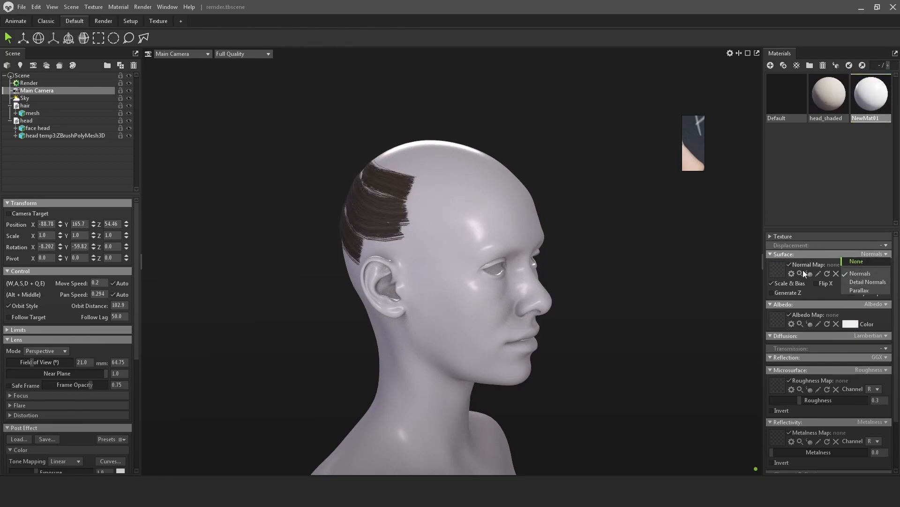
left_click(856, 261)
left_click(873, 263)
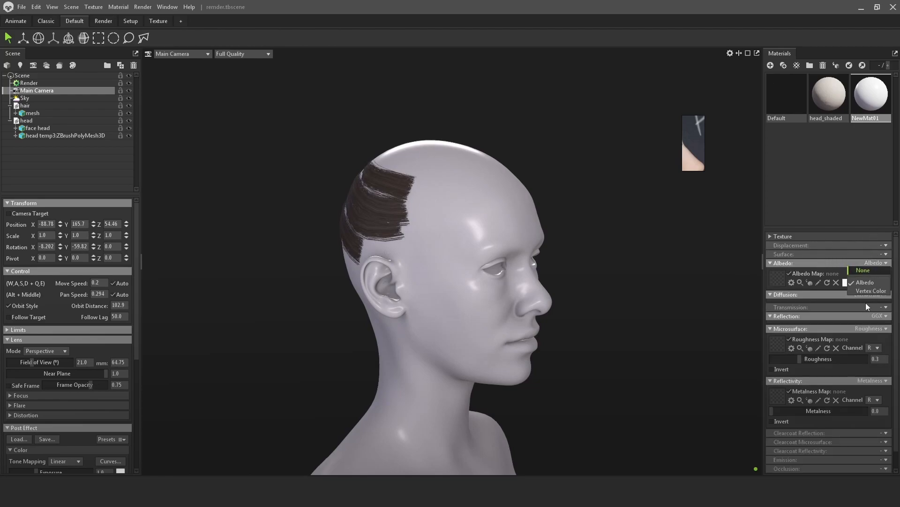
left_click(865, 270)
left_click(873, 272)
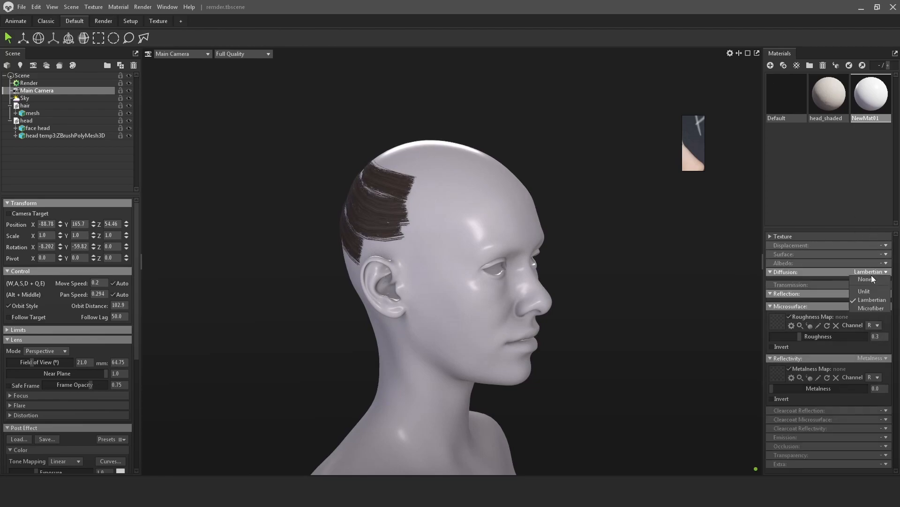
left_click(865, 279)
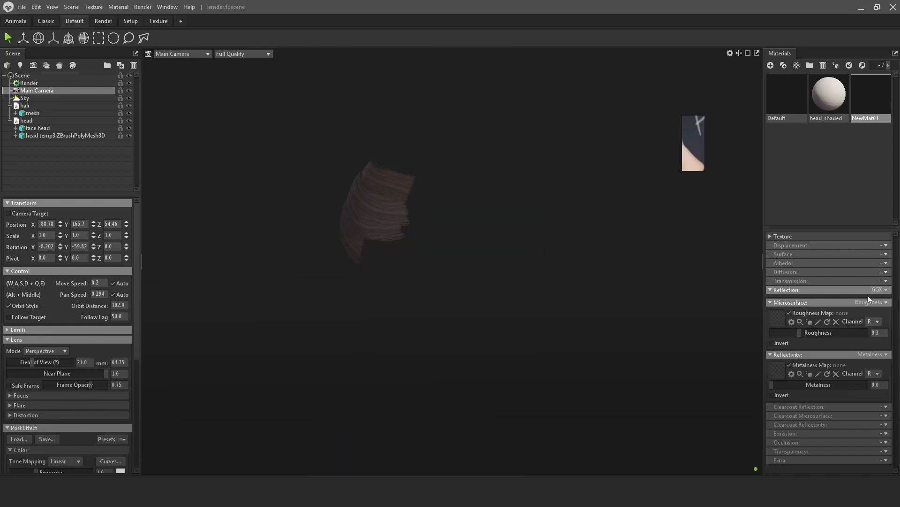
Set the new material's diffusion to Unlit.
left_click(884, 291)
left_click(885, 272)
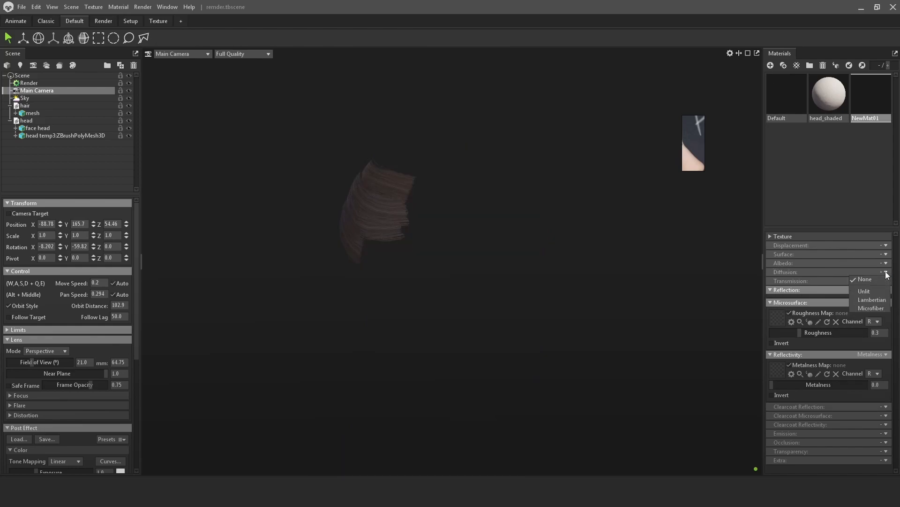
left_click(865, 294)
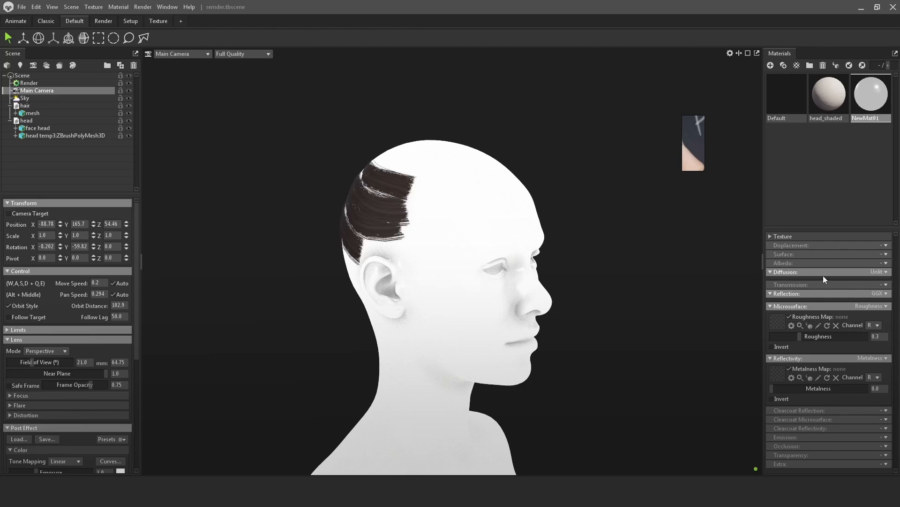
Set the new material's reflection, microsurface and reflectivity to None.
left_click(882, 293)
left_click(865, 300)
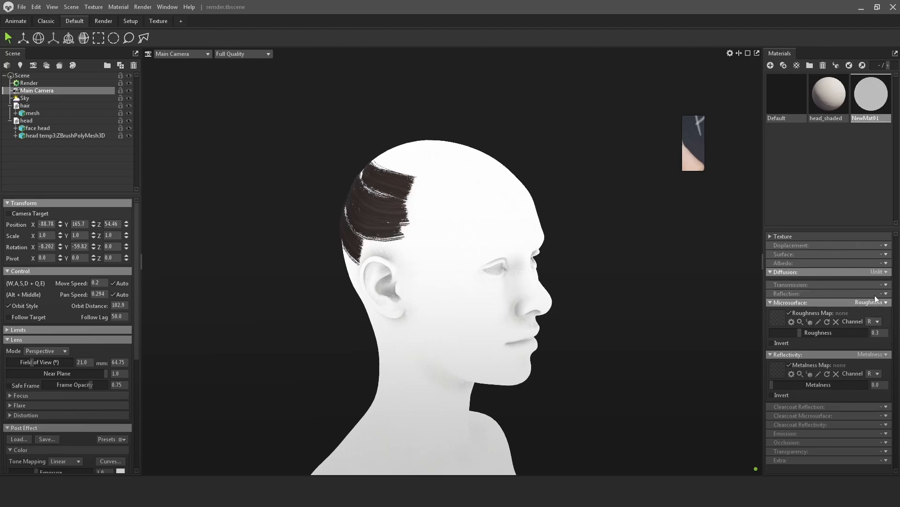
left_click(870, 303)
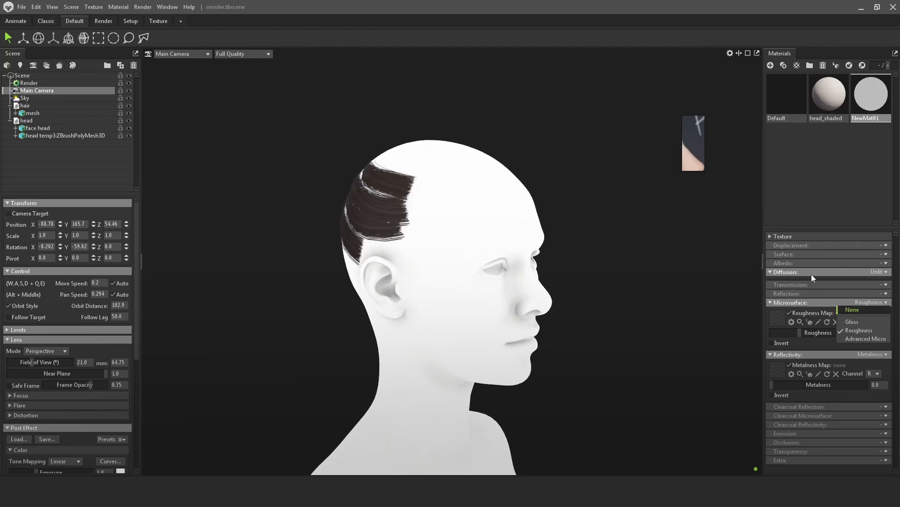
left_click(853, 310)
left_click(886, 311)
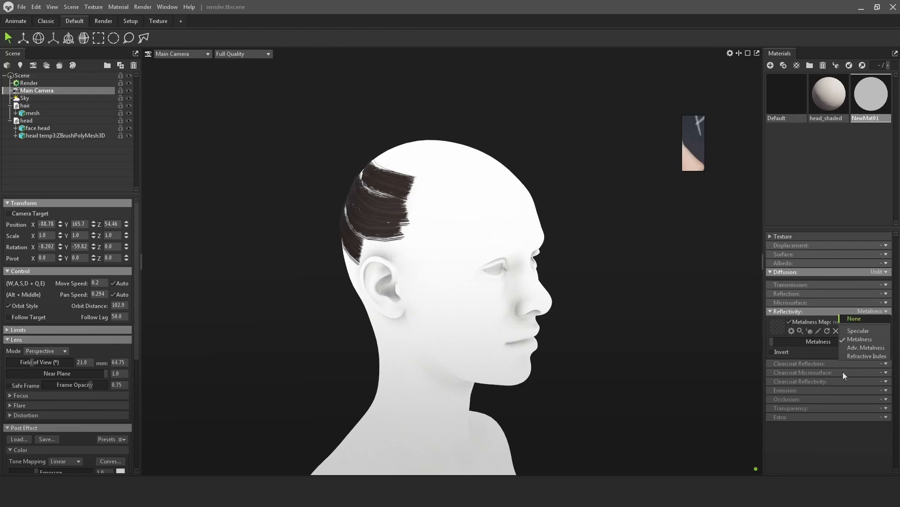
left_click(854, 318)
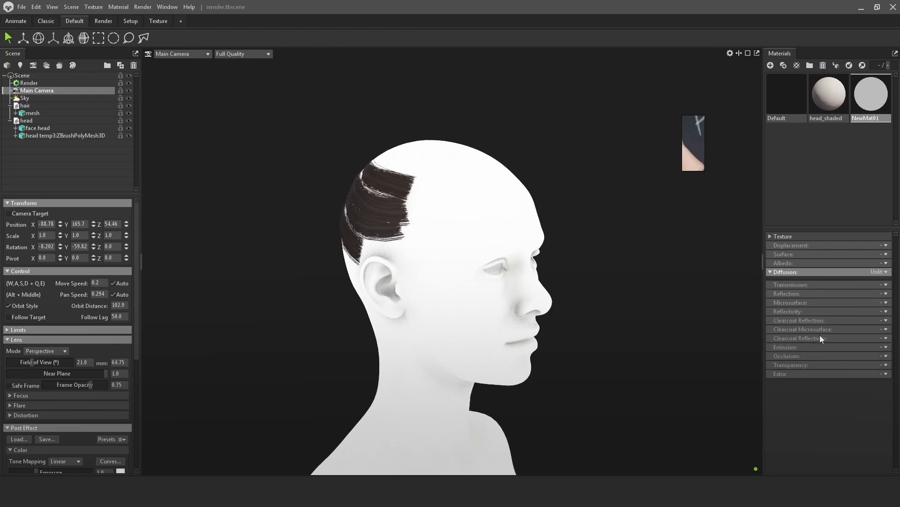
Enable Emissive for the new material's emission and set its diffusion to None.
left_click(886, 347)
left_click(871, 364)
left_click(883, 273)
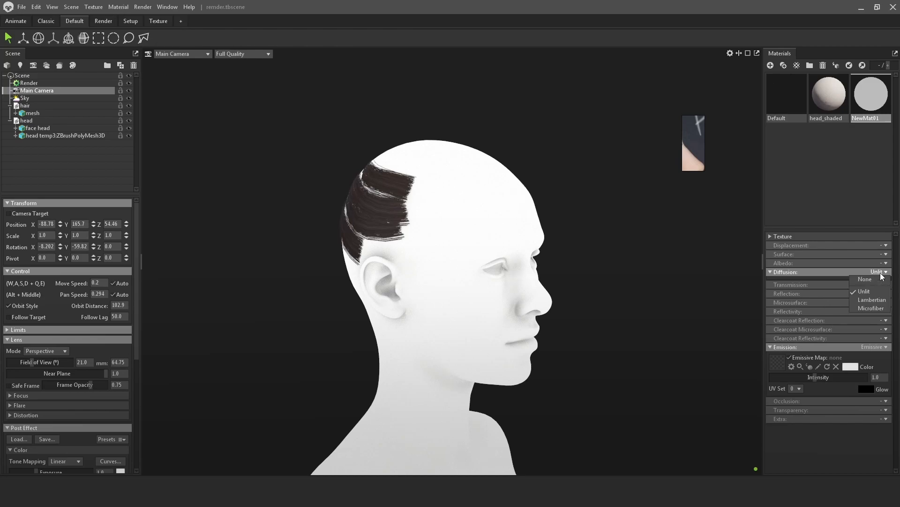
left_click(865, 279)
Set the new material's emission glow colour to a dark grey.
scroll(564, 277, "up", 1)
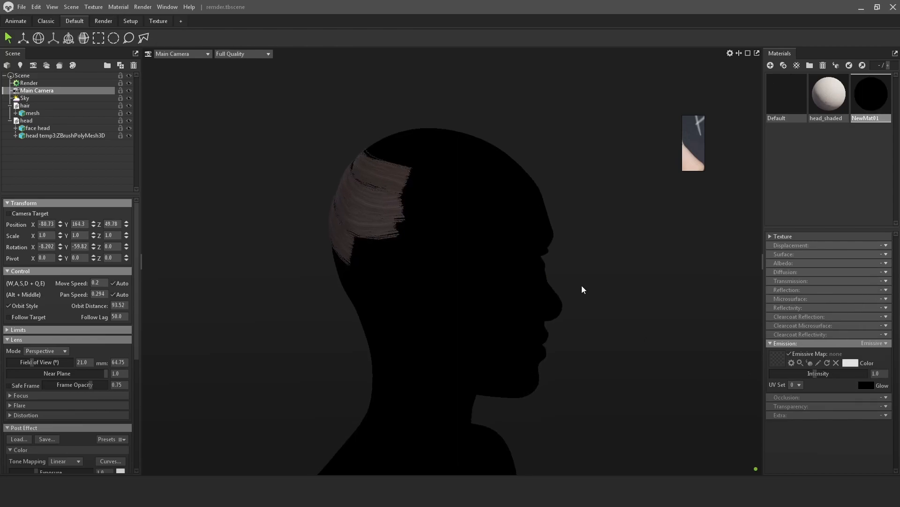
left_click_drag(582, 286, 634, 286, "alt")
scroll(633, 286, "up", 1)
left_click(850, 363)
left_click(721, 210)
left_click(867, 384)
mouse_move(562, 248)
left_mouse_down()
mouse_move(544, 245)
mouse_move(493, 276)
mouse_move(488, 251)
mouse_move(482, 281)
left_mouse_up()
left_click(718, 188)
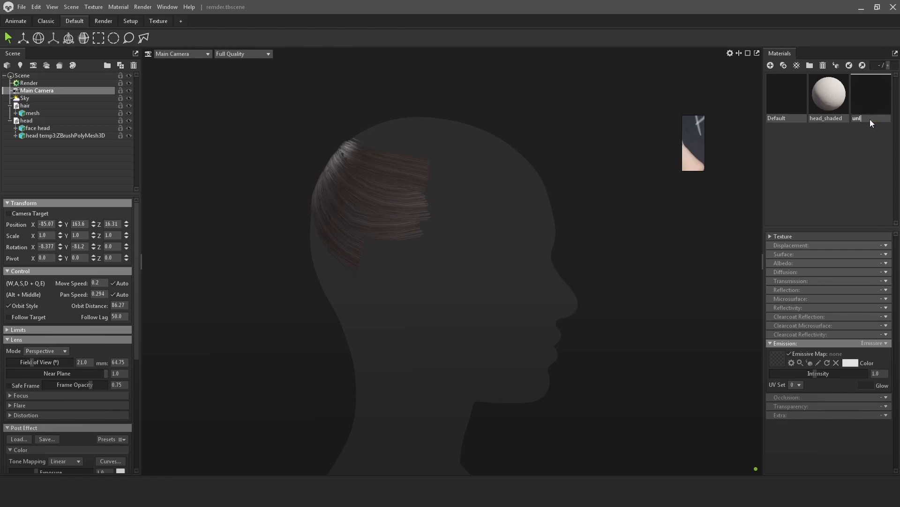
Name the new material unlit and compare the head with head_shaded, leaving unlit applied.
left_click_drag(828, 97, 513, 251)
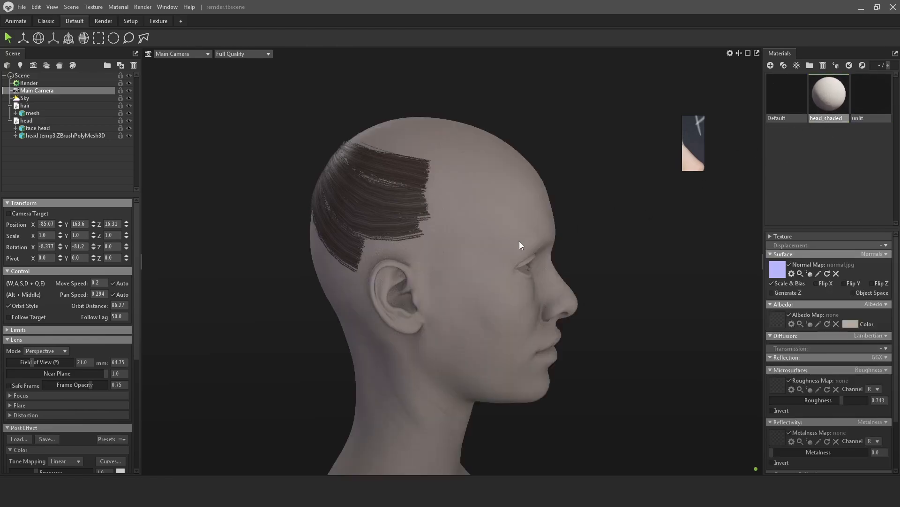
left_click_drag(871, 96, 513, 204)
left_click_drag(531, 267, 532, 238)
scroll(515, 234, "up", 3)
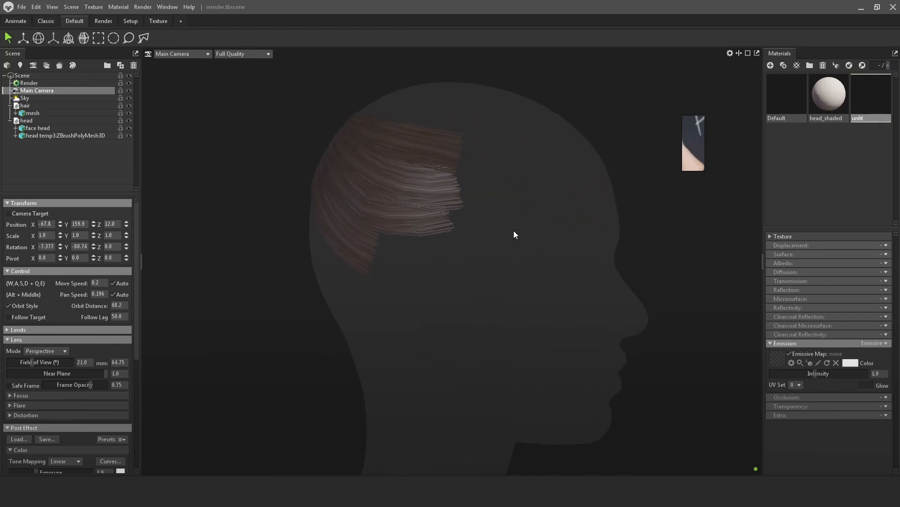
Select the hair mesh and adjust its Default material's specular intensity while checking the hair cards against the head.
left_click(417, 169)
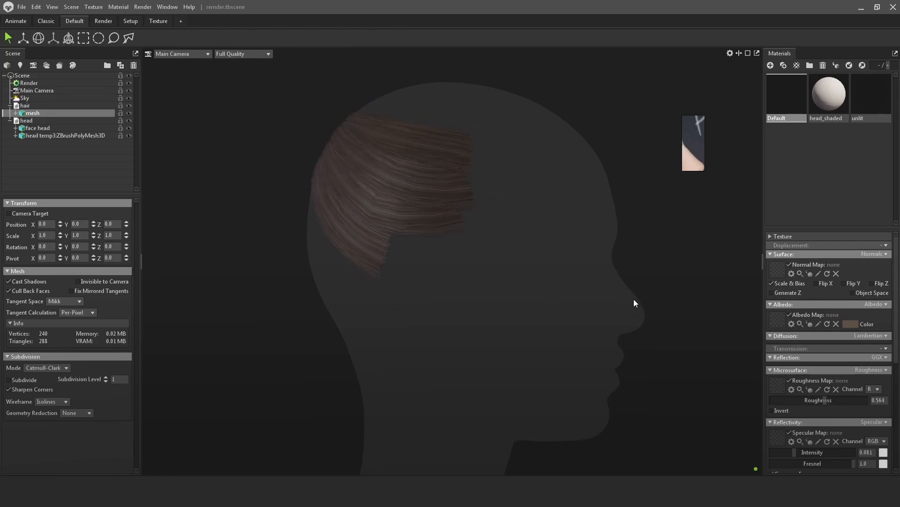
left_click_drag(679, 303, 552, 277)
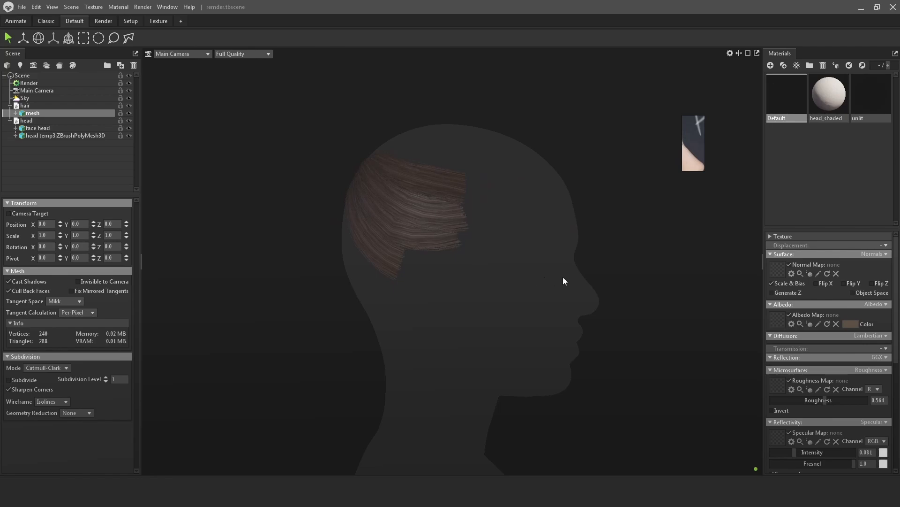
left_click_drag(800, 451, 870, 467)
scroll(812, 397, "down", 3)
left_click_drag(614, 351, 625, 289)
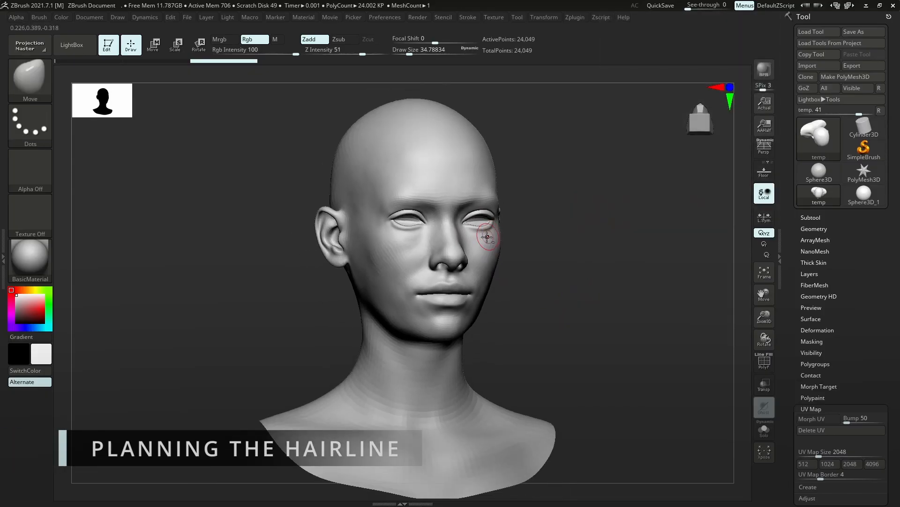
Switch to ZBrush and subdivide the head mesh twice, framing the whole bust.
mouse_move(449, 209)
right_mouse_down()
mouse_move(492, 208)
mouse_move(453, 205)
right_mouse_up()
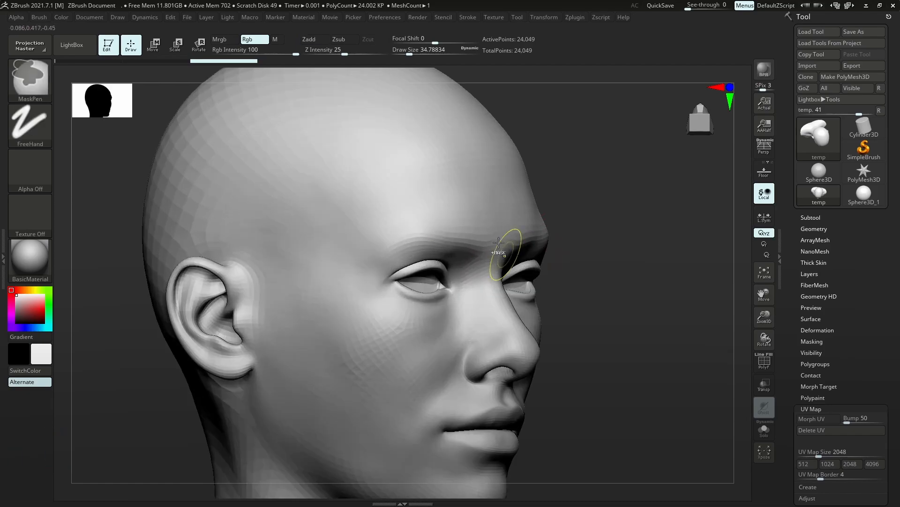
key("s")
mouse_move(506, 228)
right_mouse_down("ctrl")
mouse_move(509, 199)
mouse_move(491, 207)
right_mouse_up("ctrl")
key("s")
left_click_drag(490, 207, 496, 208)
right_click_drag(486, 215, 506, 218)
right_click_drag(499, 261, 509, 207, "ctrl")
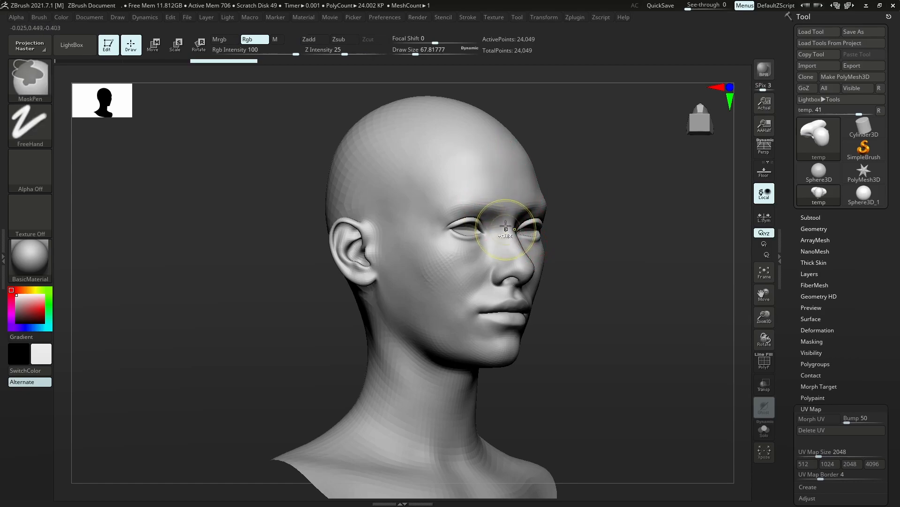
key("ctrl+d")
right_click_drag(520, 224, 554, 220, "alt")
key("ctrl+d")
right_click_drag(554, 220, 553, 201, "ctrl")
key("s")
left_click_drag(496, 182, 494, 182)
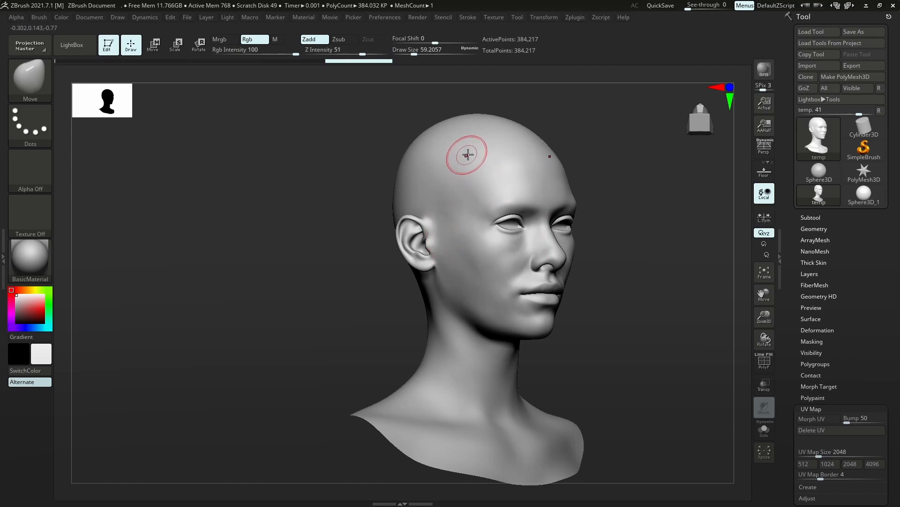
Choose a dark grey colour and fill the entire head with it.
right_click_drag(466, 153, 490, 153)
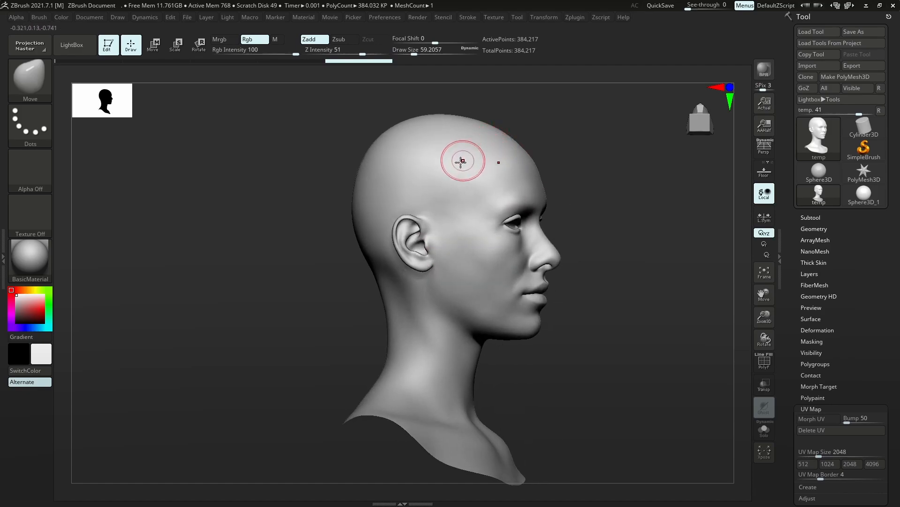
right_click_drag(483, 187, 458, 201)
key("space")
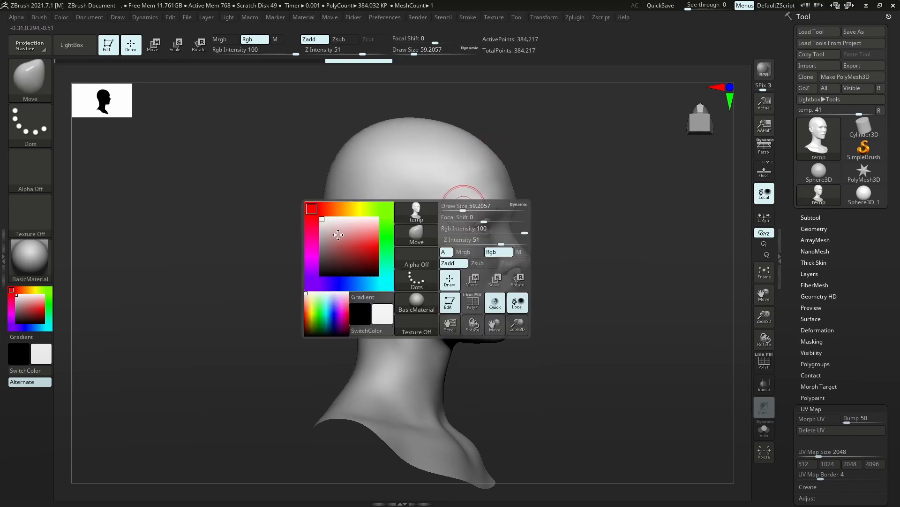
left_click(324, 242)
left_click_drag(323, 240, 318, 241)
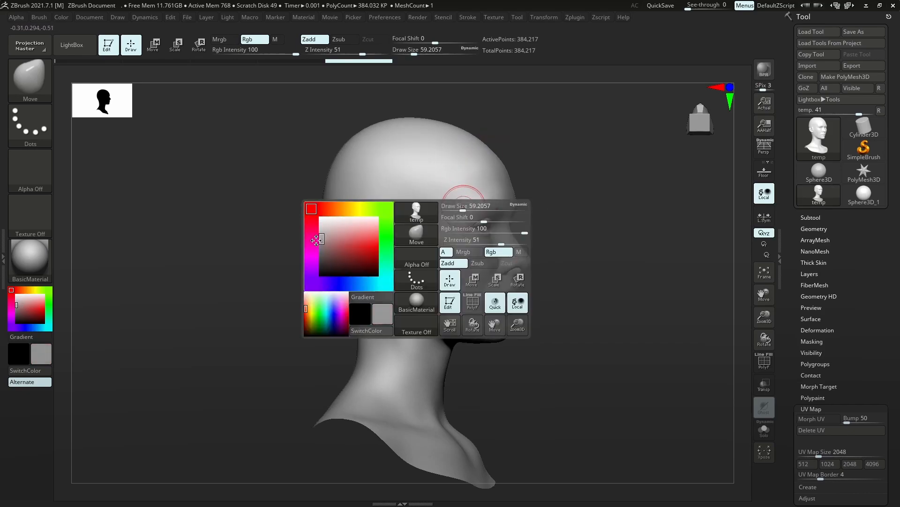
right_click_drag(380, 178, 350, 197, "alt")
key("space")
left_click_drag(222, 273, 210, 276)
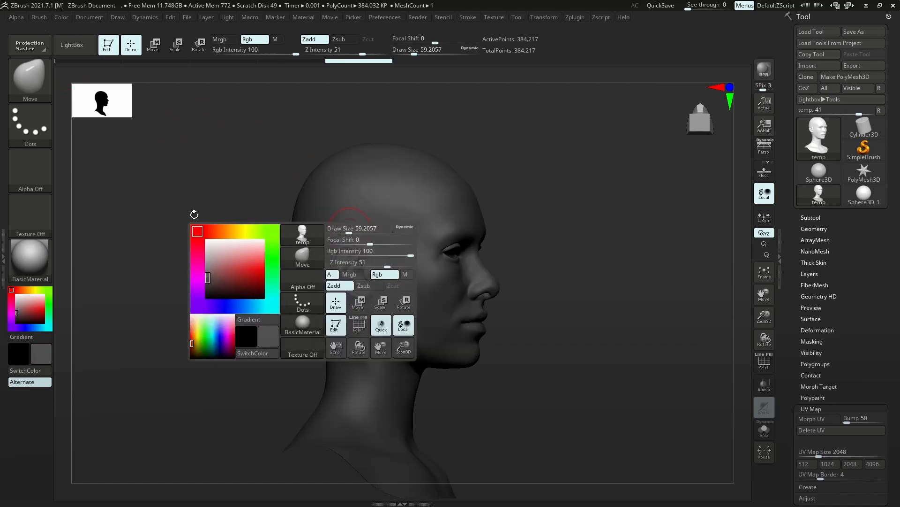
left_click(60, 17)
left_click(92, 218)
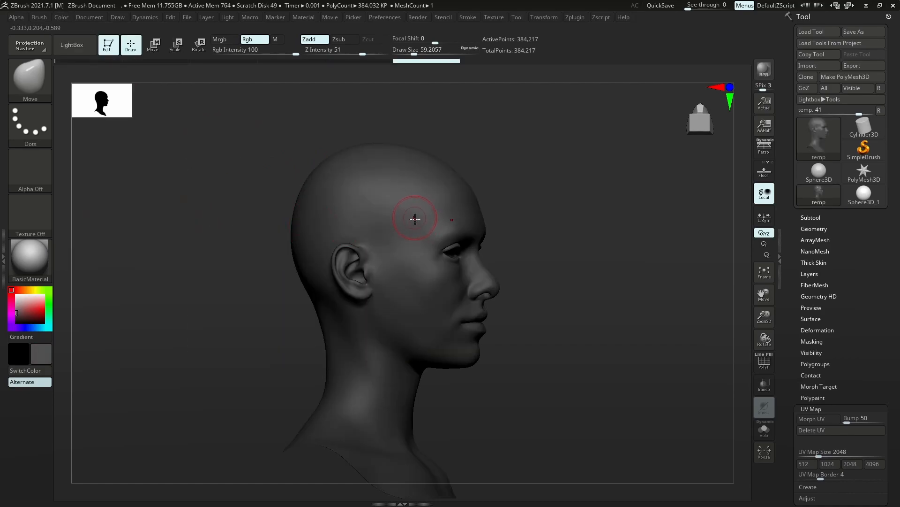
Set up the Standard brush for painting in near-white, with Zadd off and Rgb on.
key("space")
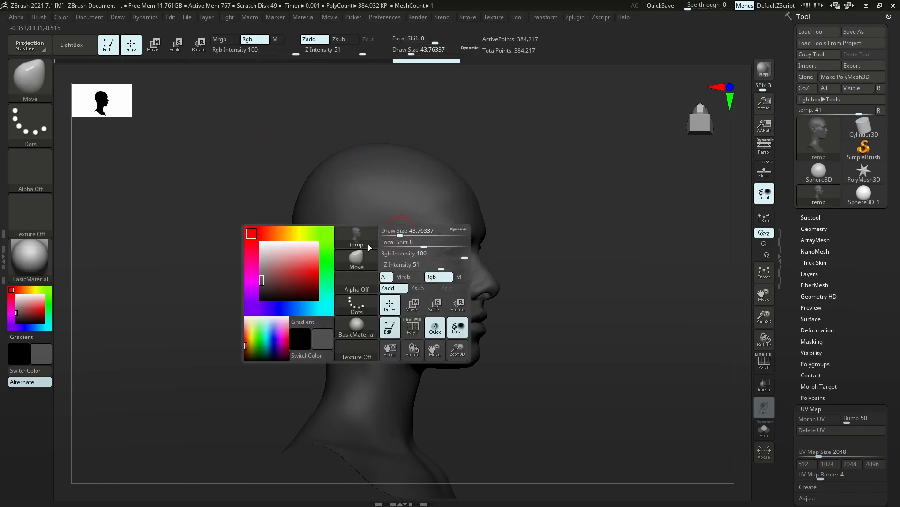
key("b")
key("s")
key("t")
key("space")
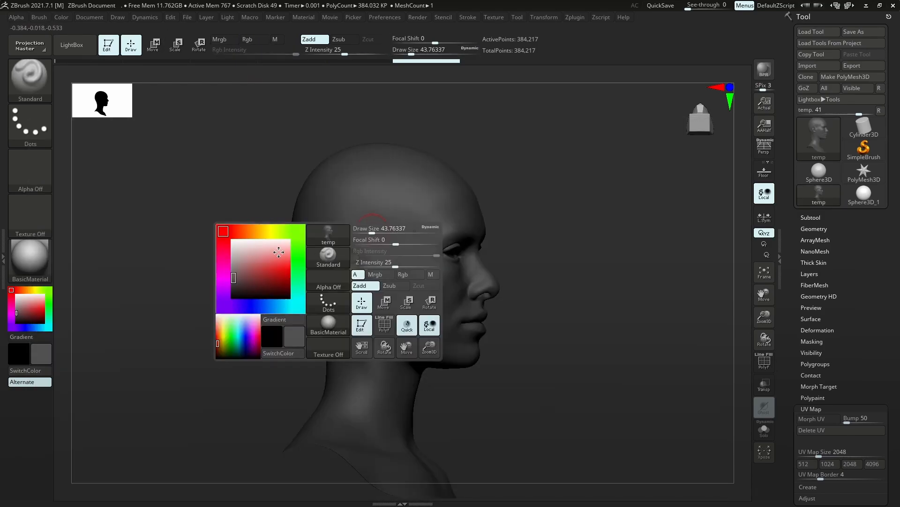
left_click(359, 286)
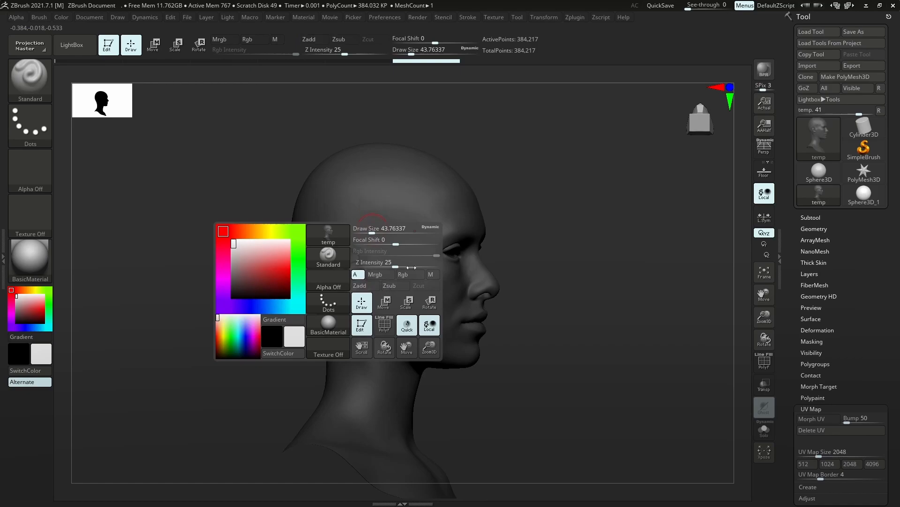
left_click(411, 274)
Reduce the brush's draw size to about 2.6 and subdivide the head once more.
key("s")
left_click_drag(401, 195, 394, 196)
right_click_drag(393, 229, 393, 251, "ctrl")
key("s")
left_click_drag(393, 251, 386, 252)
key("space")
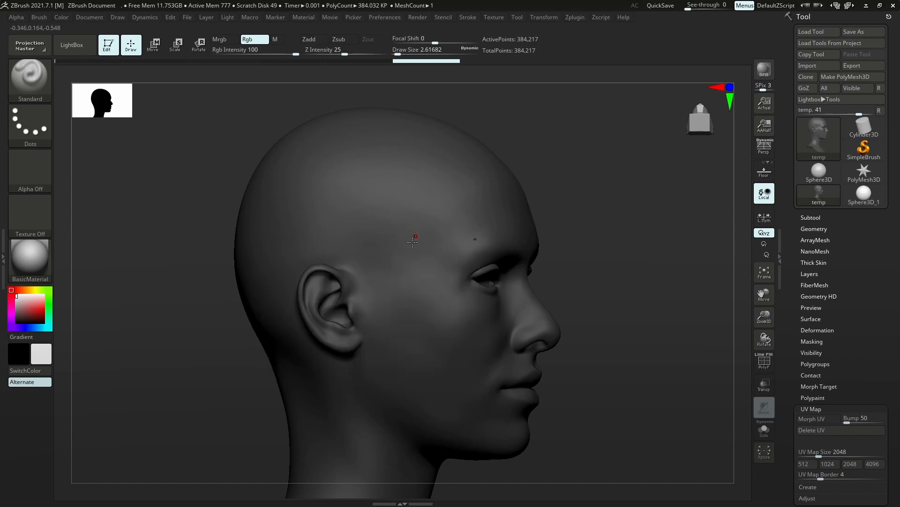
key("ctrl+d")
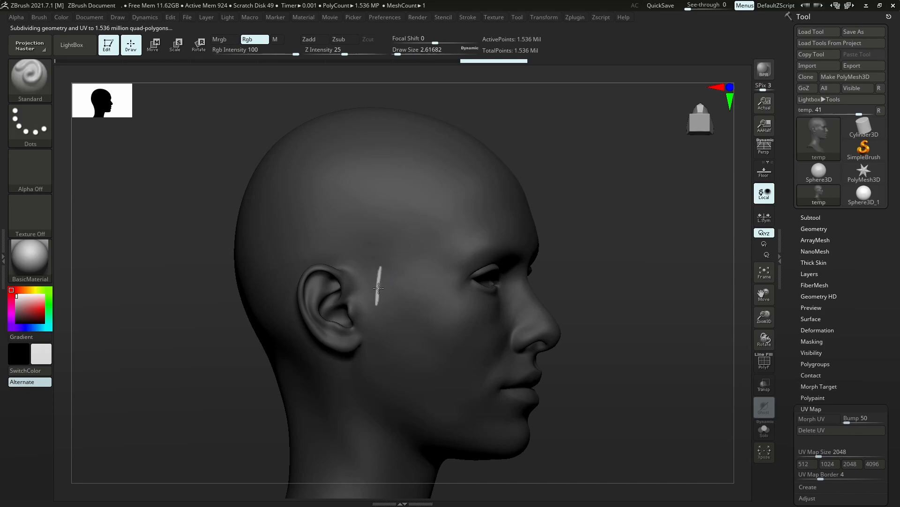
Paint a short sideburn line in front of the ear and the front hairline across the upper forehead, using draw size about 5.
left_click_drag(378, 295, 378, 291)
right_click_drag(379, 292, 408, 238, "ctrl")
mouse_move(408, 238)
right_mouse_down()
mouse_move(400, 235)
mouse_move(430, 231)
right_mouse_up()
key("s")
left_click_drag(453, 215, 491, 210)
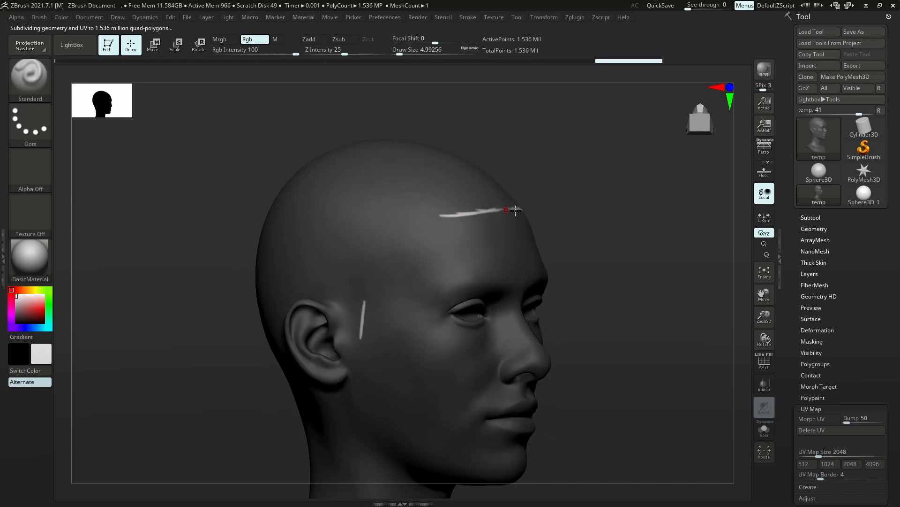
right_click_drag(512, 210, 514, 211)
left_click_drag(489, 209, 522, 206)
right_click_drag(549, 203, 464, 207)
left_click_drag(526, 210, 572, 181)
right_click_drag(573, 181, 330, 283)
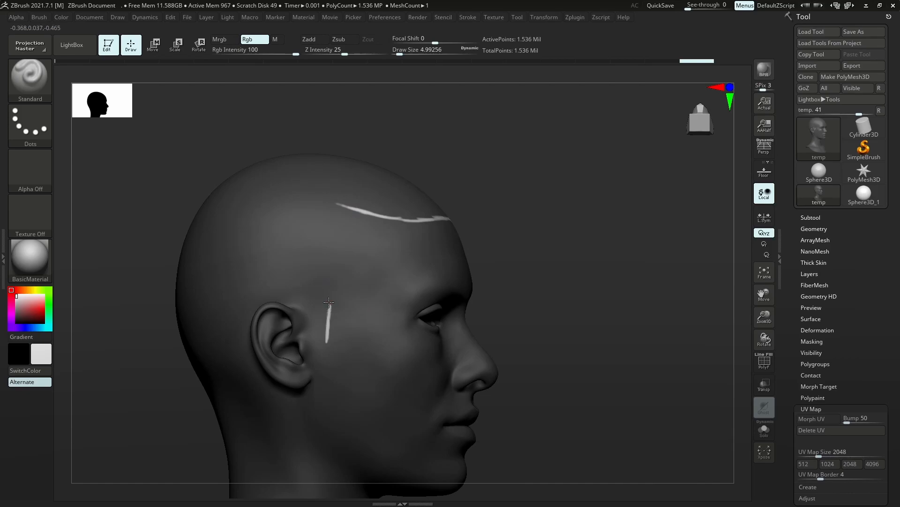
Paint the temple line connecting the front hairline to the sideburn, and close the sideburn up to the top of the ear.
left_click_drag(328, 303, 341, 272)
left_click_drag(376, 217, 353, 253)
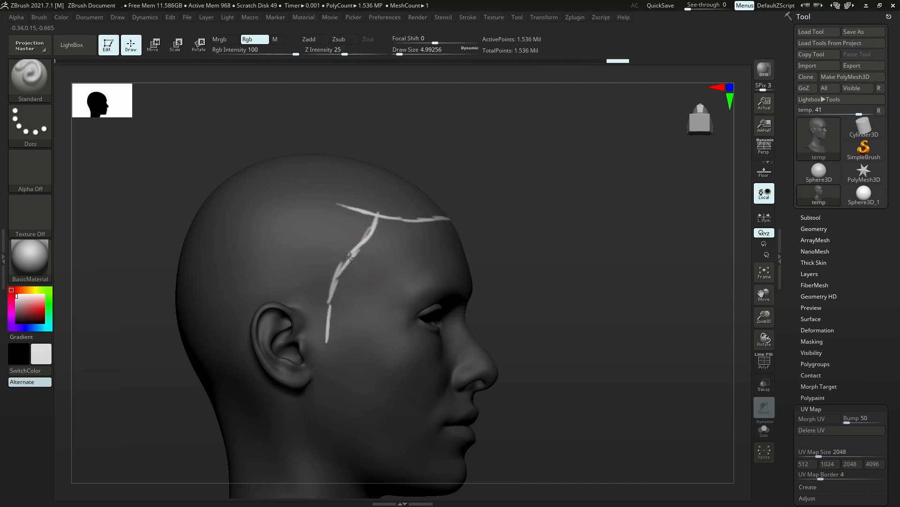
mouse_move(329, 313)
left_mouse_down()
mouse_move(325, 345)
mouse_move(313, 343)
left_mouse_up()
left_click_drag(305, 299, 314, 325)
left_click_drag(287, 296, 304, 314)
Continue the painted hairline over and behind the ear and down across the nape of the neck.
right_click_drag(302, 313, 408, 273, "alt")
right_click_drag(408, 273, 385, 258)
mouse_move(405, 259)
left_mouse_down()
mouse_move(377, 258)
mouse_move(347, 293)
mouse_move(346, 319)
mouse_move(349, 305)
left_mouse_up()
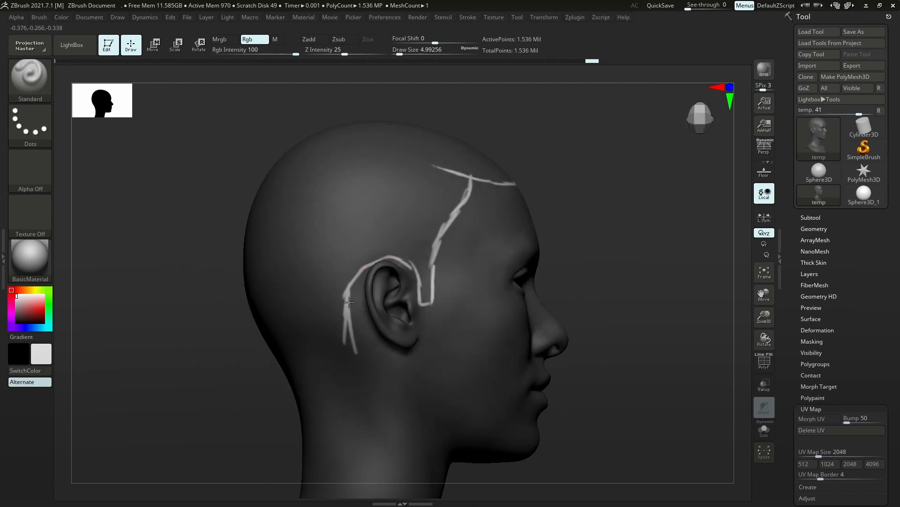
right_click_drag(347, 361, 381, 304, "alt")
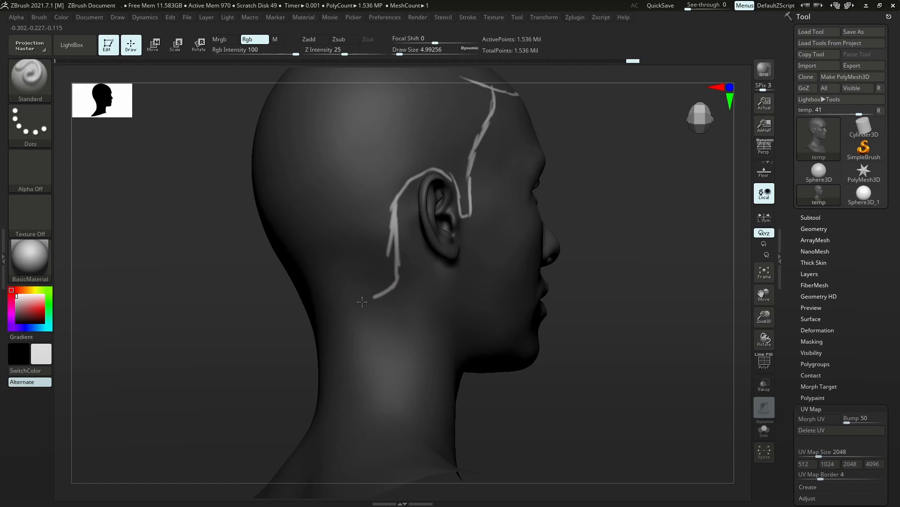
left_click_drag(336, 308, 341, 302)
right_click_drag(342, 302, 311, 313)
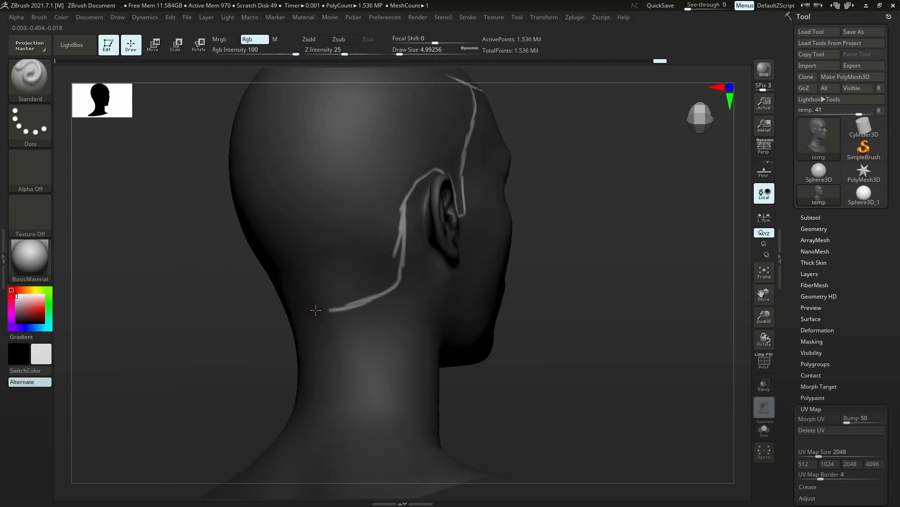
Touch up the painted sideburn line in front of the ear on the opposite side of the head.
mouse_move(364, 300)
right_mouse_down()
mouse_move(362, 276)
mouse_move(518, 205)
mouse_move(500, 255)
right_mouse_up()
left_click_drag(503, 317, 502, 324)
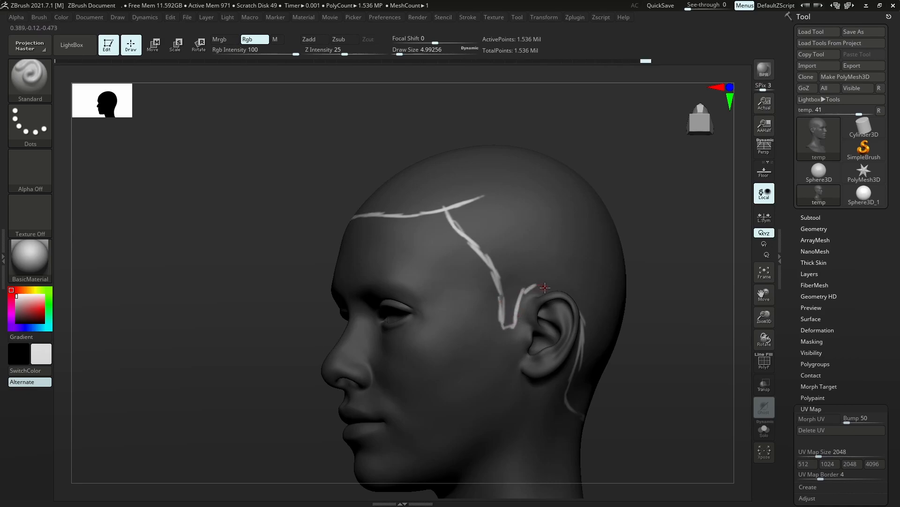
Paint the hairline guide over the top of the ear and reinforce the line across the forehead.
right_click_drag(544, 286, 538, 287)
left_click_drag(547, 287, 587, 322)
right_click_drag(556, 305, 516, 225, "ctrl")
mouse_move(505, 270)
right_mouse_down()
mouse_move(538, 274)
mouse_move(509, 339)
mouse_move(458, 302)
mouse_move(458, 237)
mouse_move(430, 252)
right_mouse_up()
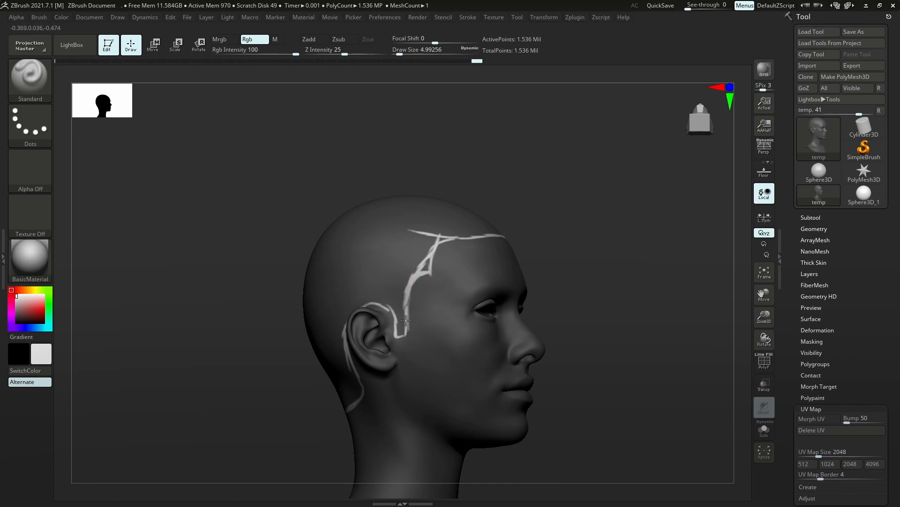
right_click_drag(422, 313, 406, 259)
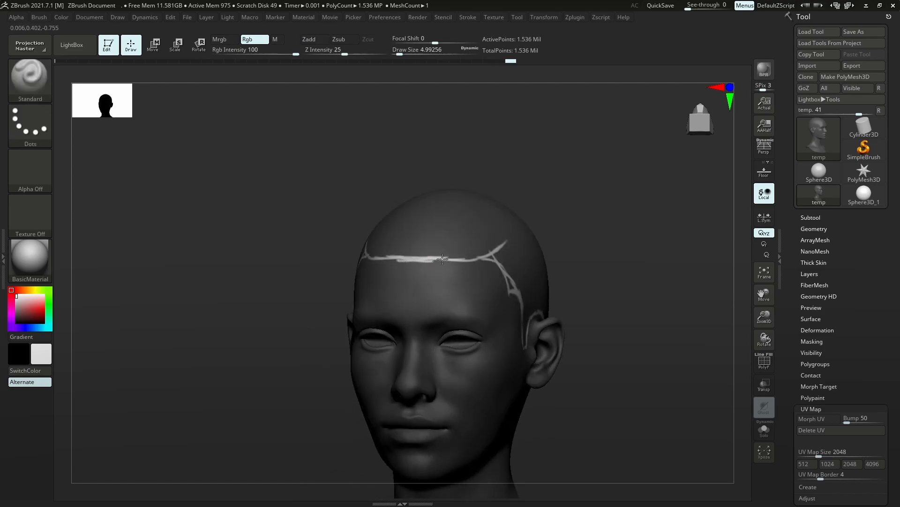
mouse_move(430, 265)
right_mouse_down()
mouse_move(449, 294)
mouse_move(442, 310)
mouse_move(451, 339)
right_mouse_up()
key("ctrl")
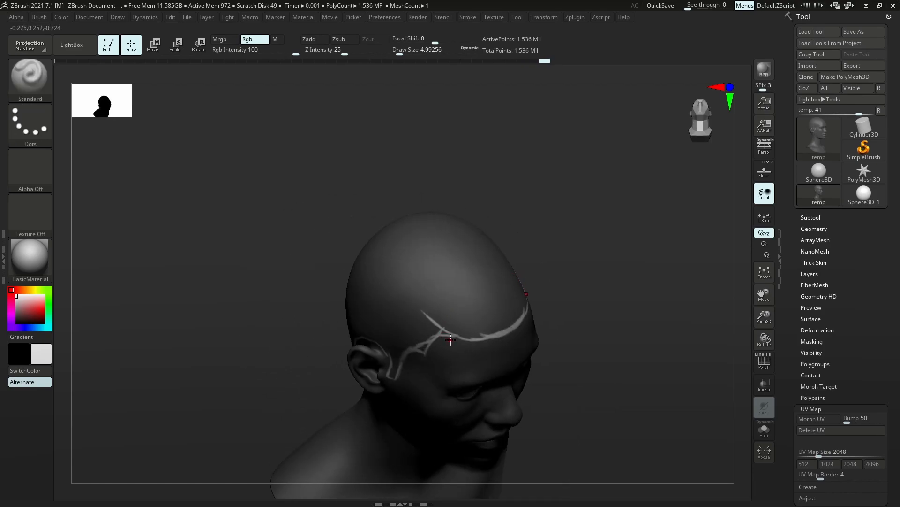
Paint guide lines from the temple corner of the hairline back over the top of the head to the crown.
left_click_drag(453, 334, 420, 261)
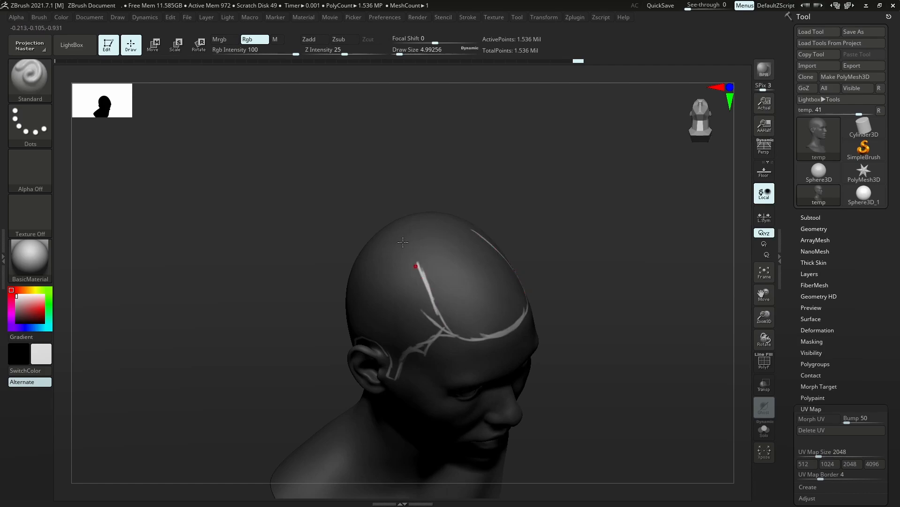
right_click_drag(421, 262, 395, 226)
mouse_move(400, 215)
left_mouse_down()
mouse_move(396, 248)
mouse_move(414, 280)
left_mouse_up()
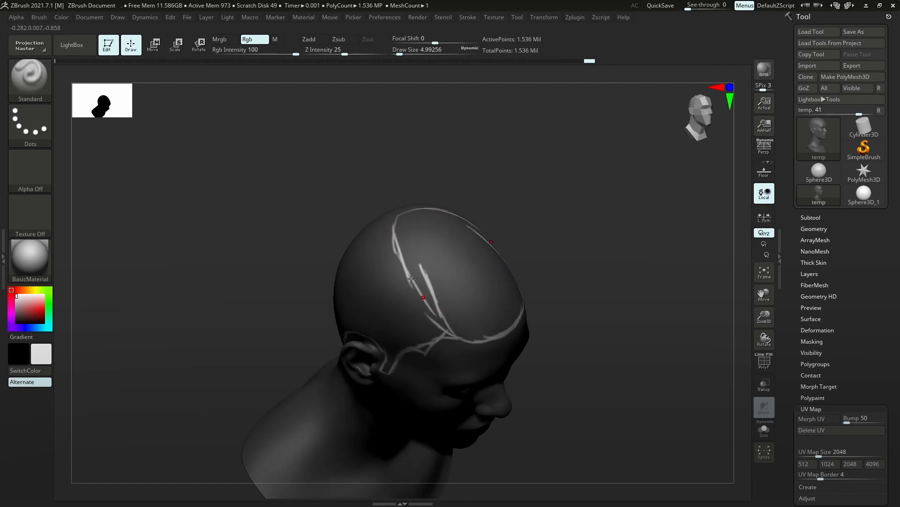
right_click_drag(452, 325, 359, 368)
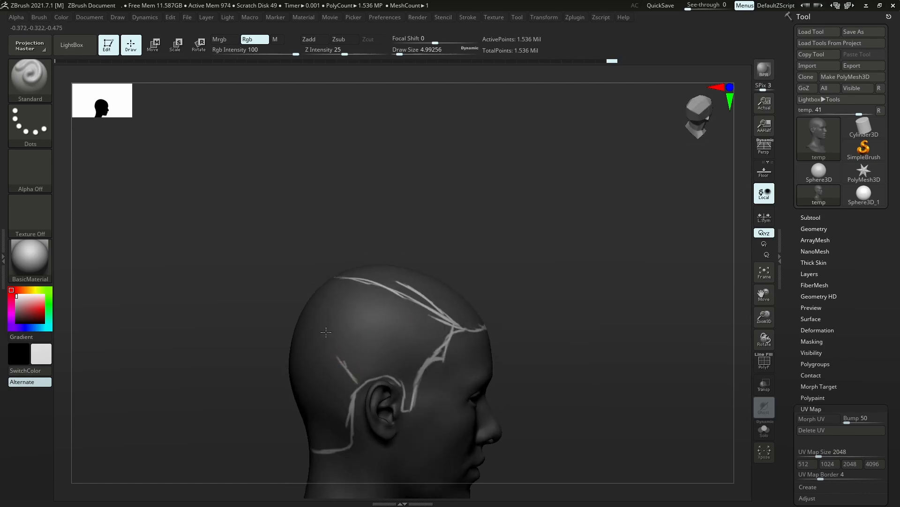
Paint a guide line from behind the ear up to the crown, circle the ponytail base, and close the nape hairline.
left_click_drag(329, 334, 342, 359)
right_click_drag(343, 359, 311, 336)
left_click_drag(319, 318, 328, 319)
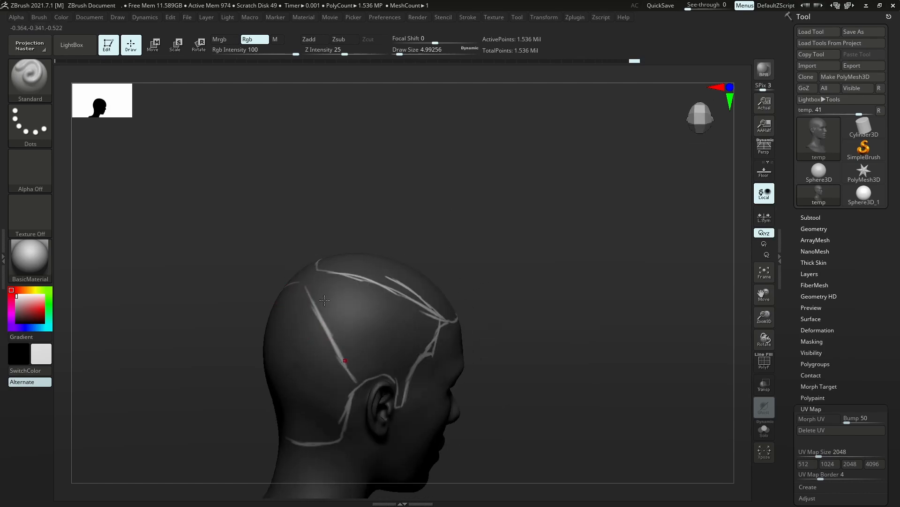
left_click_drag(318, 267, 322, 269)
mouse_move(322, 269)
right_mouse_down()
mouse_move(396, 236)
mouse_move(436, 235)
mouse_move(389, 233)
right_mouse_up()
right_click_drag(393, 272, 429, 309)
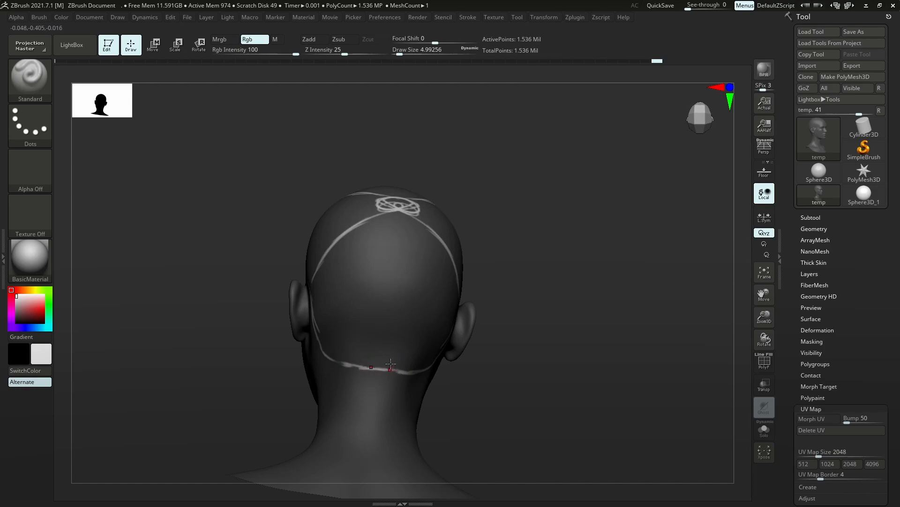
Examine the painted hairline and section guides from the back, side and front of the head.
right_click_drag(391, 365, 411, 284)
mouse_move(466, 257)
right_mouse_down()
mouse_move(474, 237)
mouse_move(499, 248)
mouse_move(484, 255)
mouse_move(464, 247)
mouse_move(471, 272)
right_mouse_up()
right_click_drag(405, 265, 430, 255)
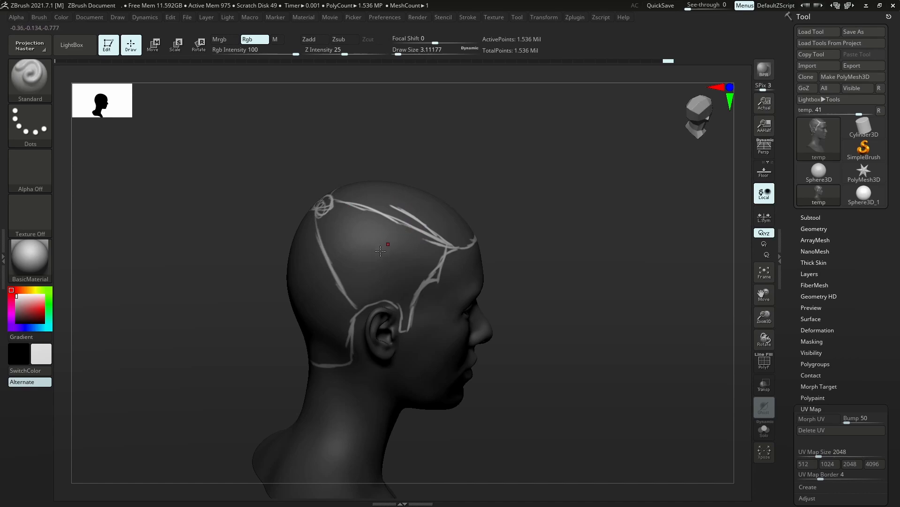
mouse_move(388, 228)
right_mouse_down()
mouse_move(400, 245)
mouse_move(442, 245)
right_mouse_up()
mouse_move(476, 274)
right_mouse_down("alt")
mouse_move(443, 249)
mouse_move(478, 255)
mouse_move(428, 293)
mouse_move(486, 273)
right_mouse_up("alt")
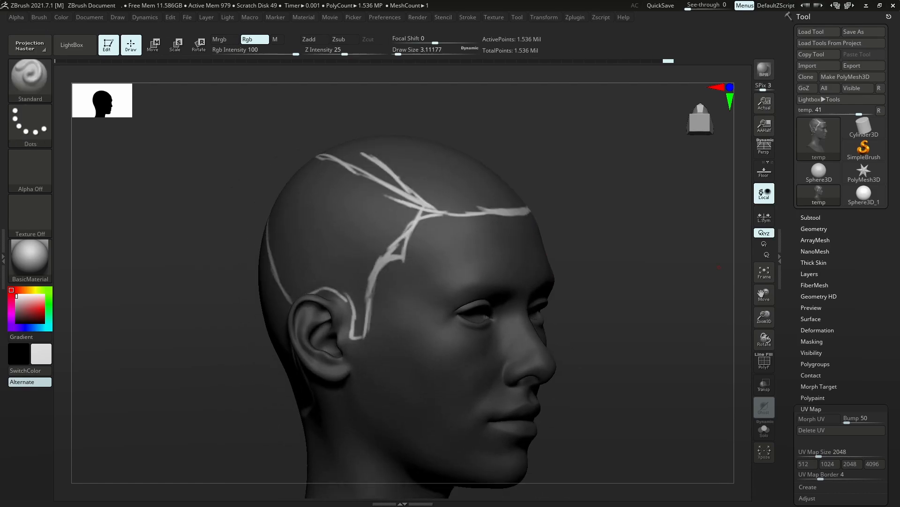
right_click_drag(542, 270, 565, 272)
mouse_move(452, 262)
right_mouse_down("ctrl")
mouse_move(448, 285)
mouse_move(441, 256)
mouse_move(438, 265)
right_mouse_up("ctrl")
right_click_drag(437, 266, 415, 224, "alt")
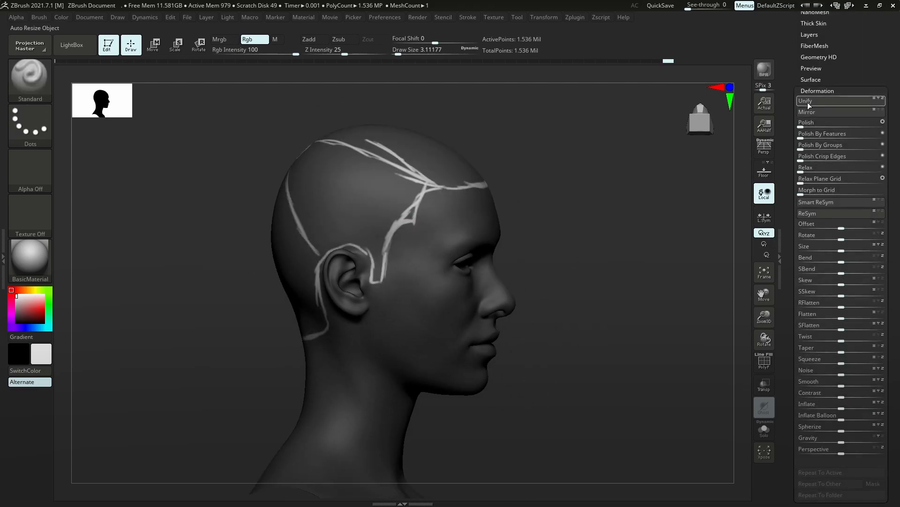
Generate a texture map from the head's polypaint and preview its orientation.
left_click(818, 90)
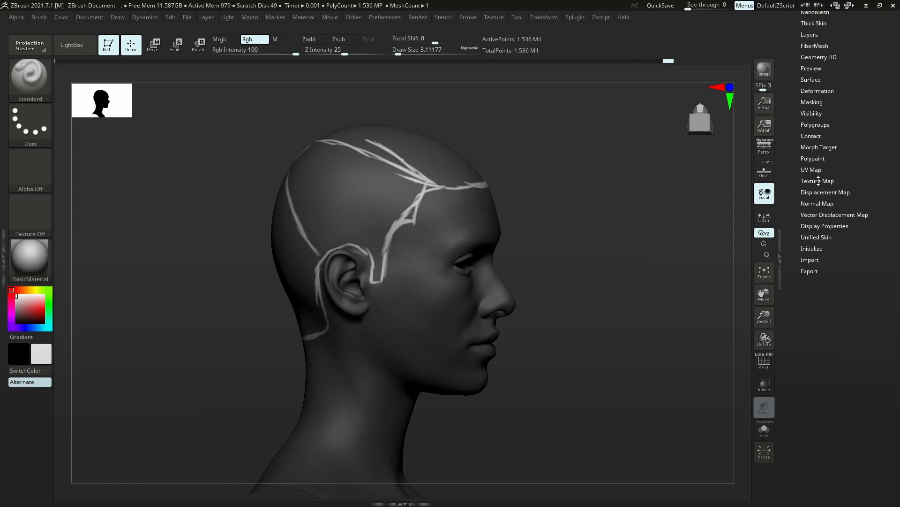
left_click(819, 180)
left_click(805, 258)
left_click(826, 259)
left_click(826, 259)
left_click(830, 269)
mouse_move(821, 200)
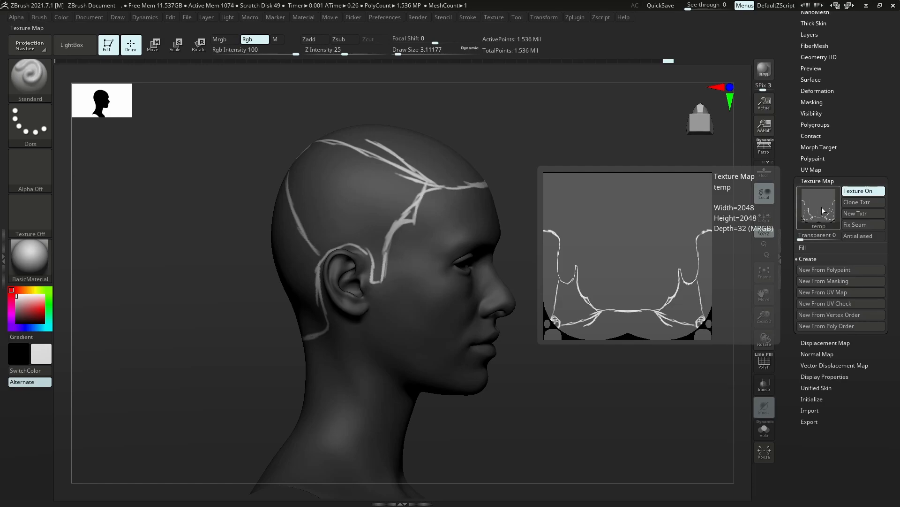
Flip the head's UV coordinates vertically with Flip V.
mouse_move(576, 193)
right_mouse_down("alt")
mouse_move(623, 240)
mouse_move(678, 209)
mouse_move(664, 221)
mouse_move(664, 238)
right_mouse_up("alt")
left_click(828, 170)
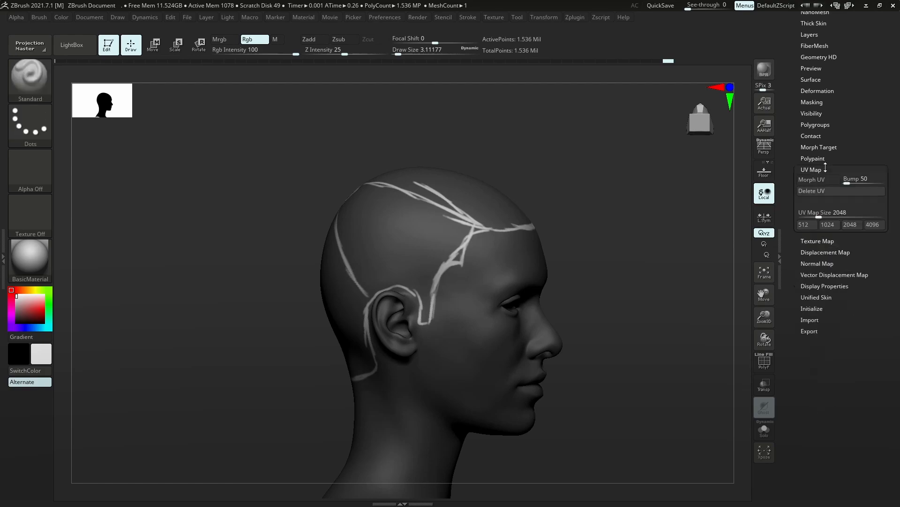
left_click(811, 258)
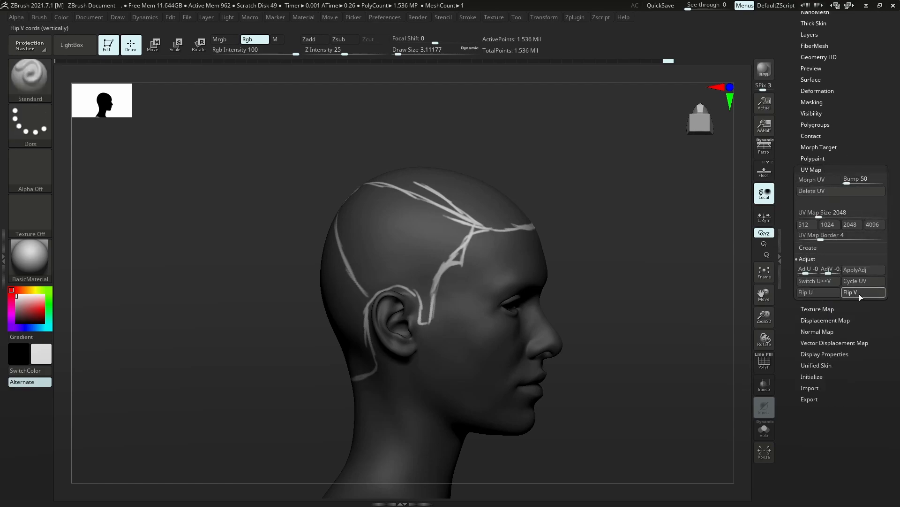
left_click(822, 308)
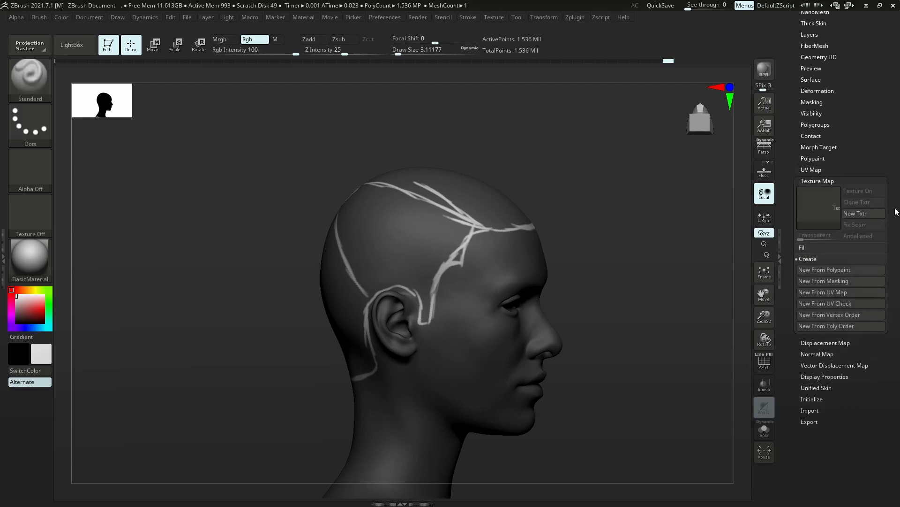
Generate a new texture map from the polypaint, preview it, and clone it to the texture library.
left_click(834, 269)
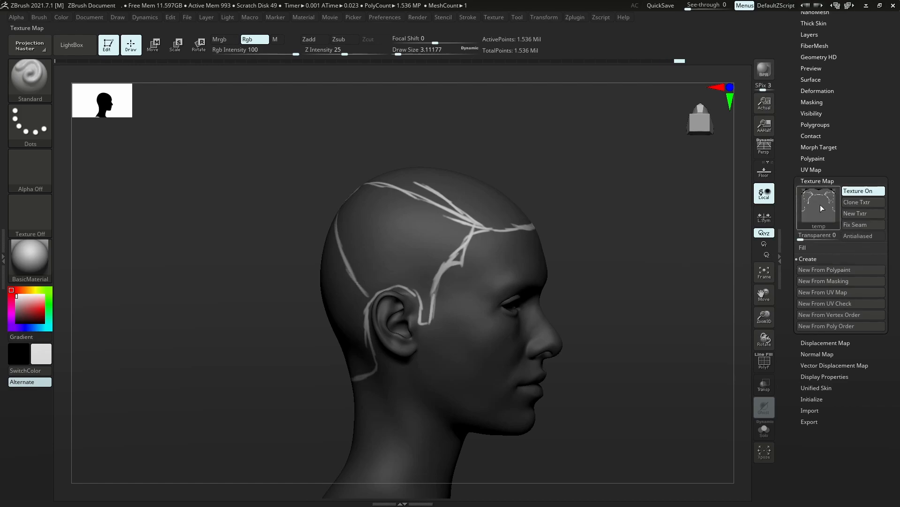
mouse_move(820, 204)
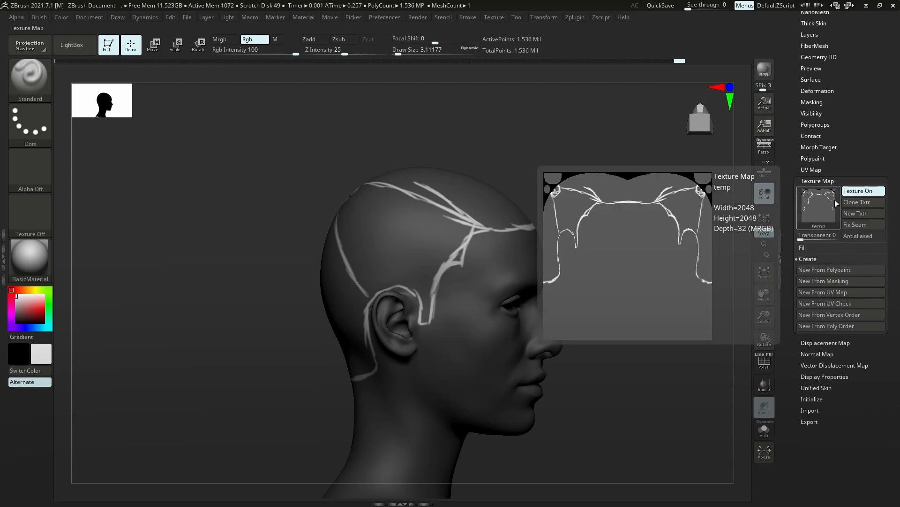
left_click(857, 202)
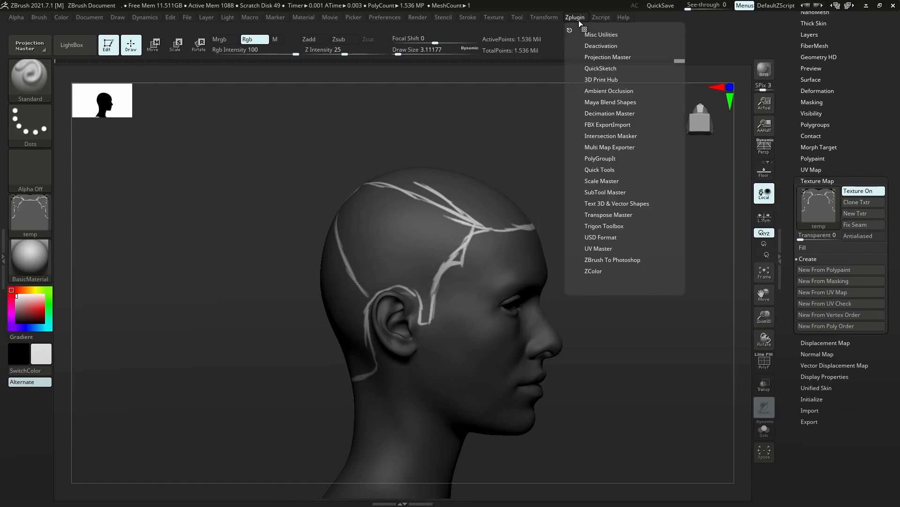
Export the cloned texture as the JPEG "hairline" in the Hair_tutorial folder, copying the folder path before saving.
left_click(499, 18)
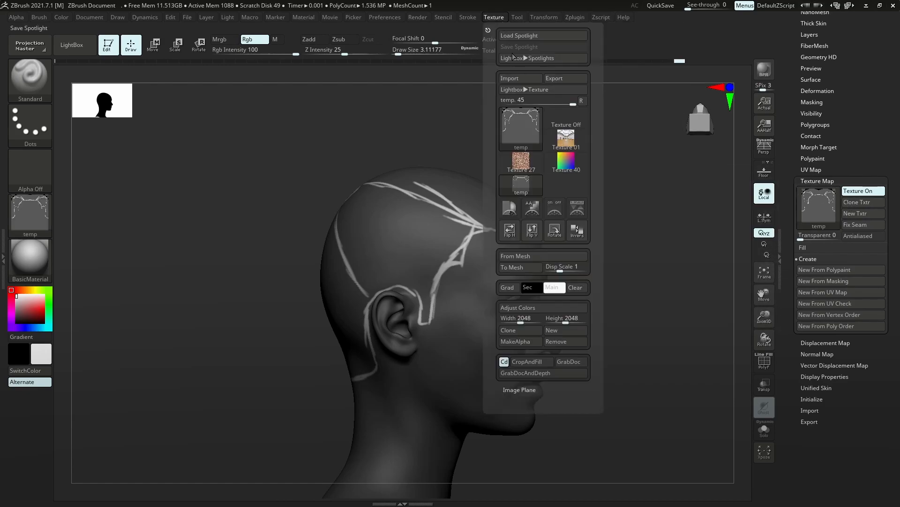
left_click(525, 128)
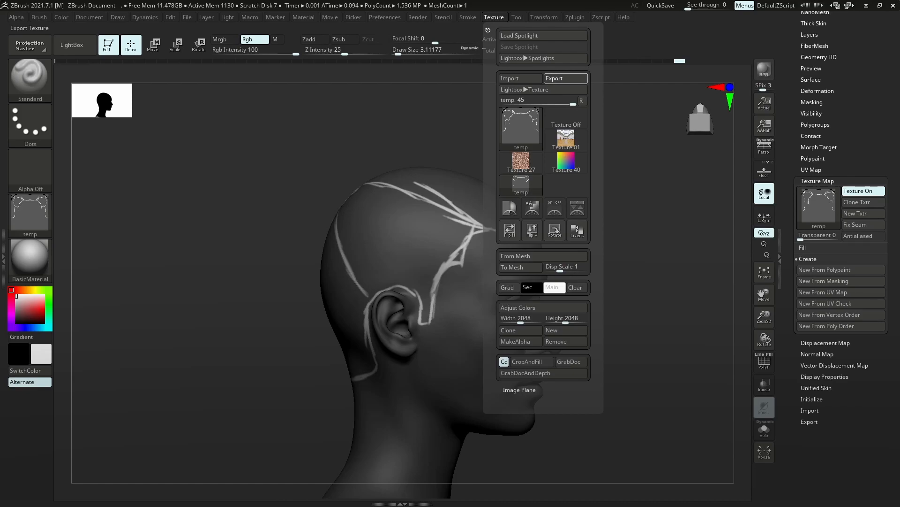
left_click(566, 78)
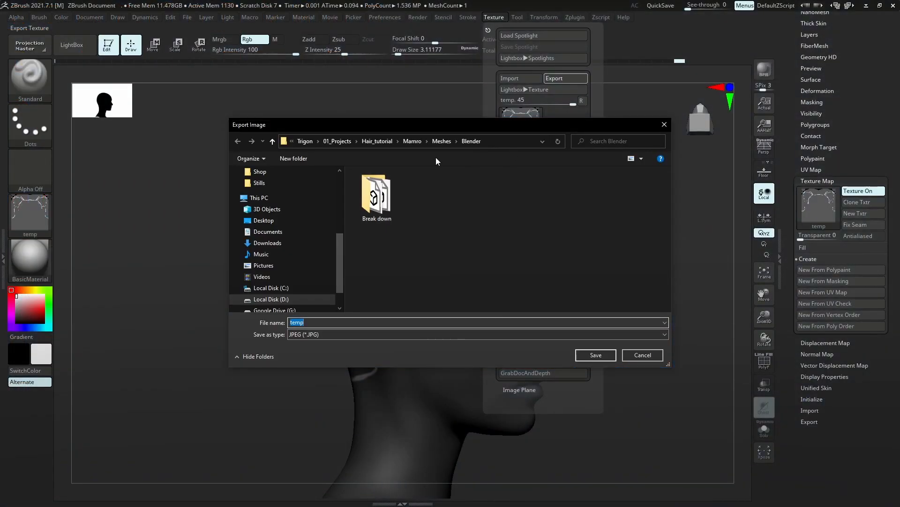
left_click(381, 141)
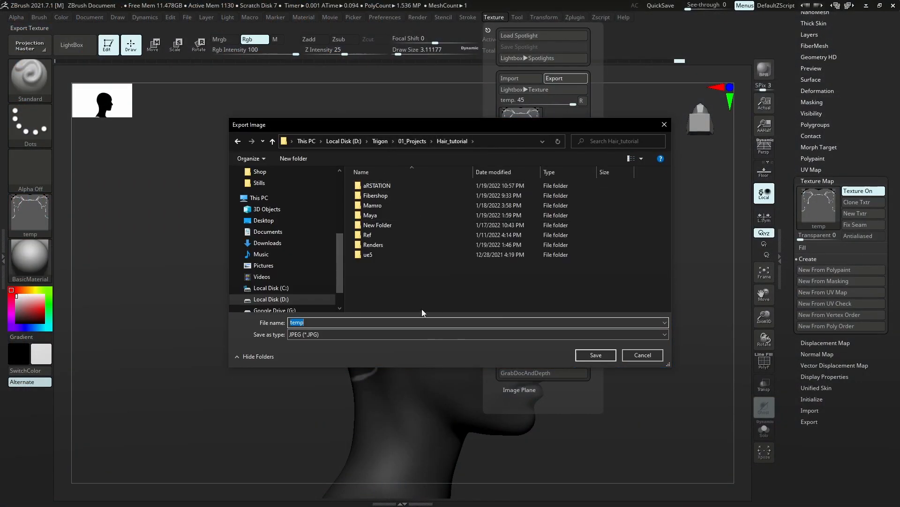
type("hs")
left_click(497, 142)
key("ctrl+c")
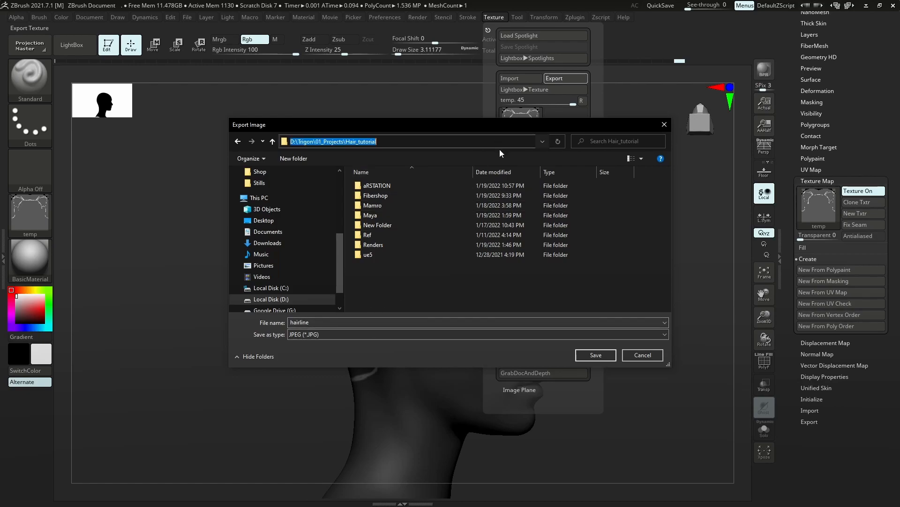
left_click(602, 358)
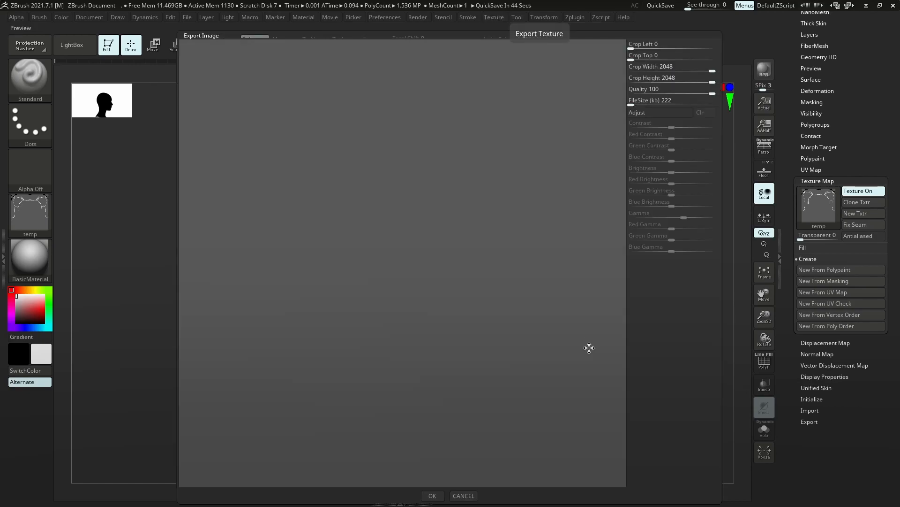
left_click(433, 495)
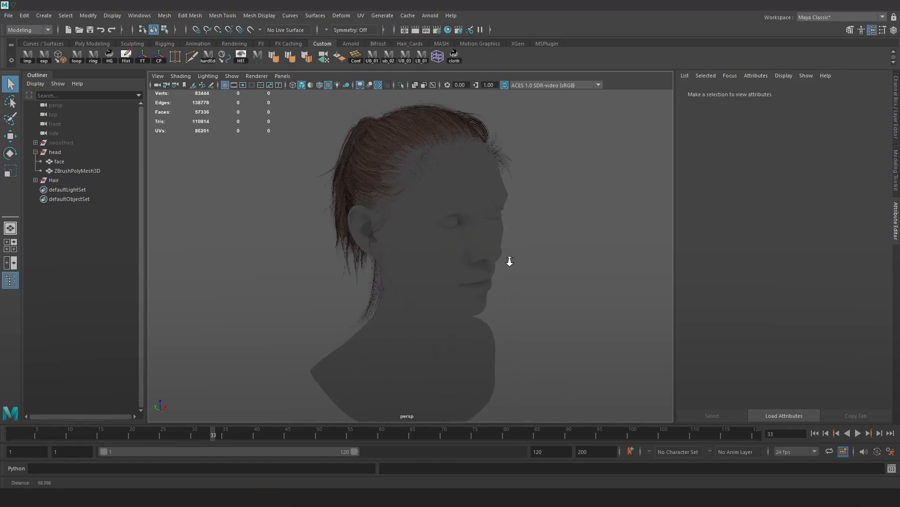
Switch to Maya and assign a new Lambert material to the face mesh.
right_click_drag(510, 261, 519, 262, "alt")
left_click(59, 161)
key("space")
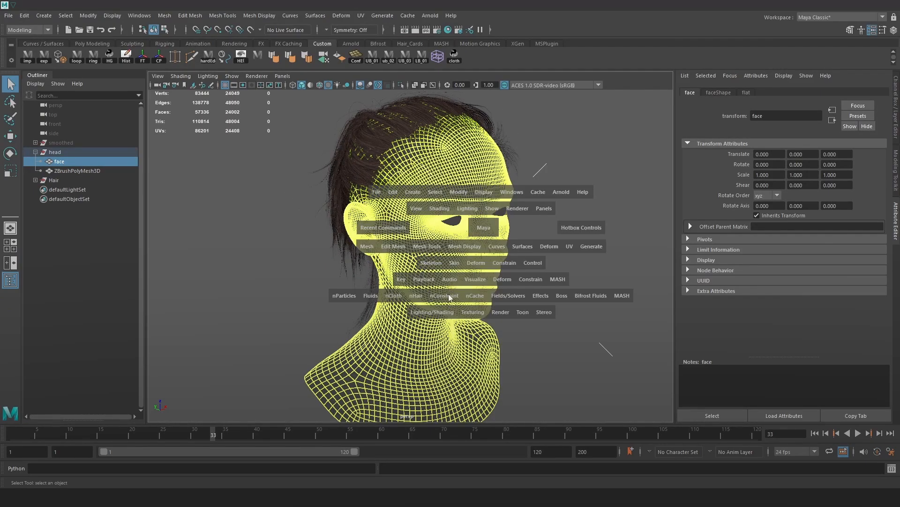
left_click(446, 311)
mouse_move(525, 357)
left_click(558, 378)
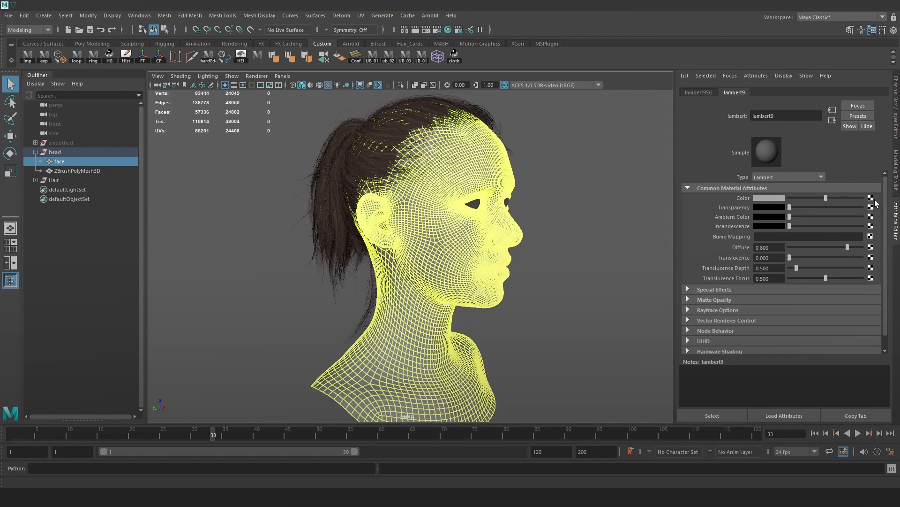
Connect a file texture to the Lambert's color and load hairline.jpg from the copied Hair_tutorial path.
left_click(872, 198)
left_click(383, 246)
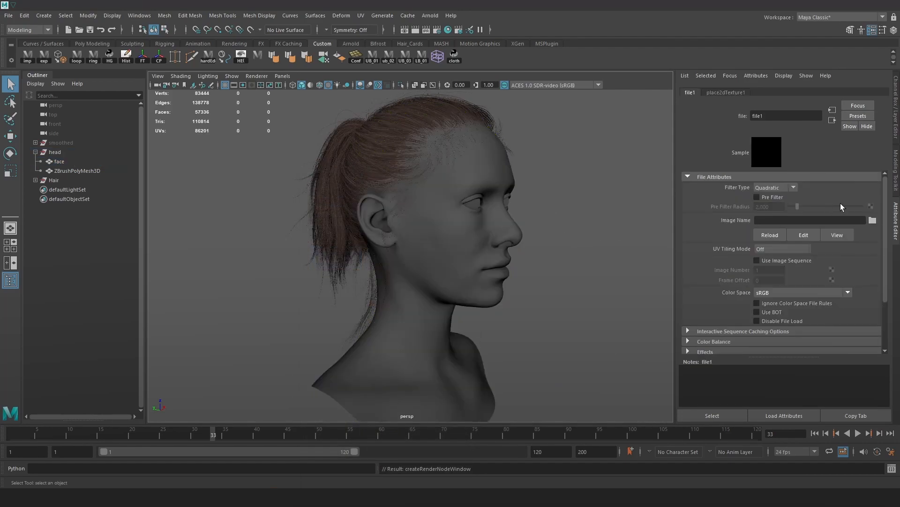
left_click(872, 220)
key("ctrl+v")
key("Return")
double_click(225, 123)
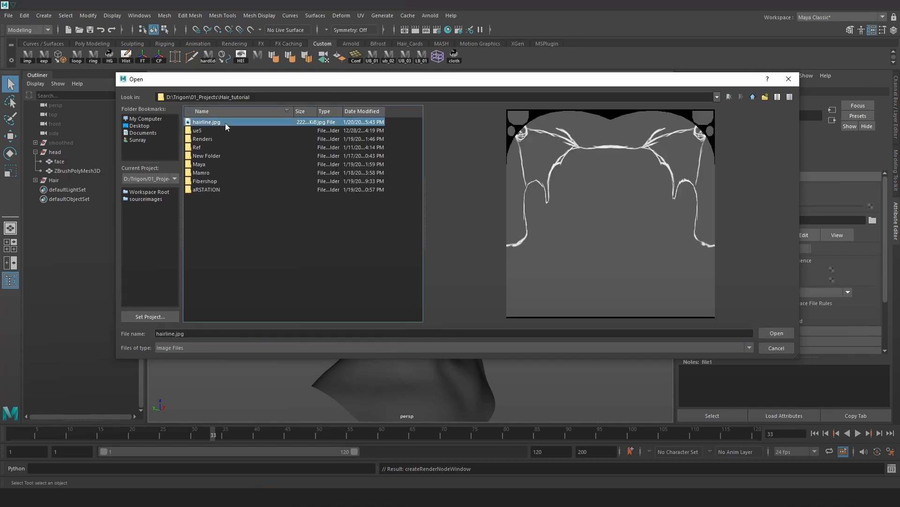
Examine how the hairline texture lines up with the ponytail hair from the side, above and front.
left_click_drag(575, 211, 512, 242, "alt")
scroll(412, 209, "up", 5)
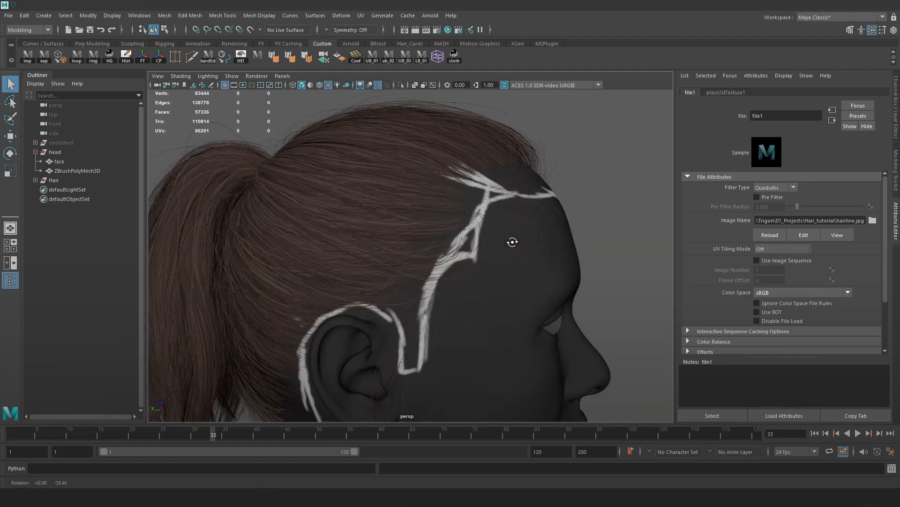
scroll(539, 214, "down", 5)
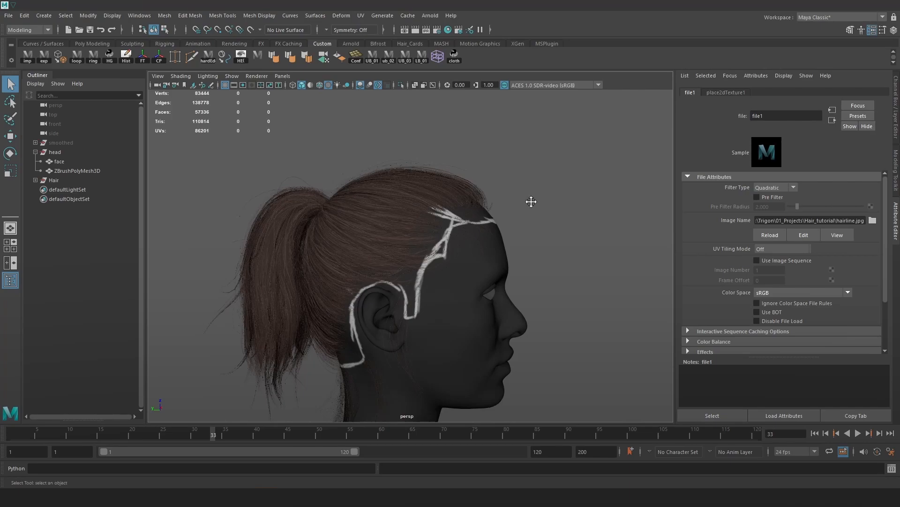
scroll(530, 188, "up", 3)
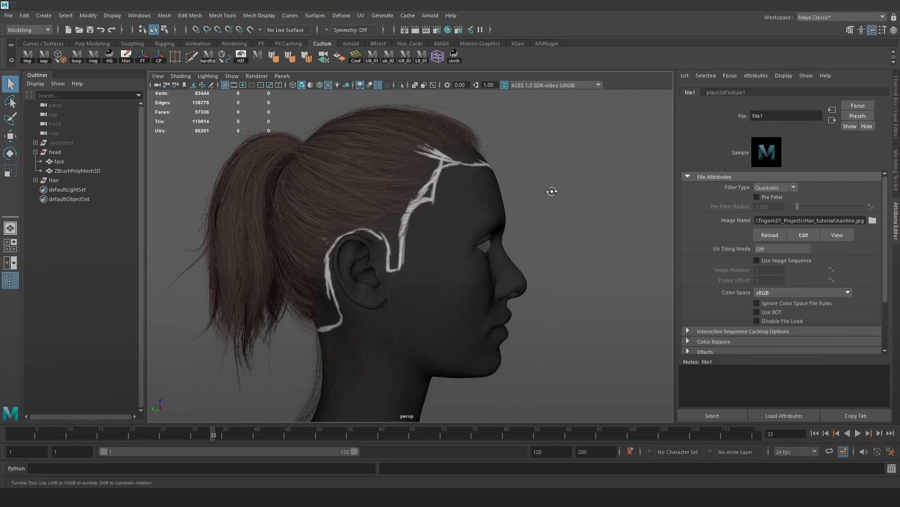
left_click_drag(553, 191, 509, 197, "alt")
left_click(591, 199)
left_click_drag(591, 200, 420, 198, "alt")
left_click_drag(556, 235, 385, 229, "alt")
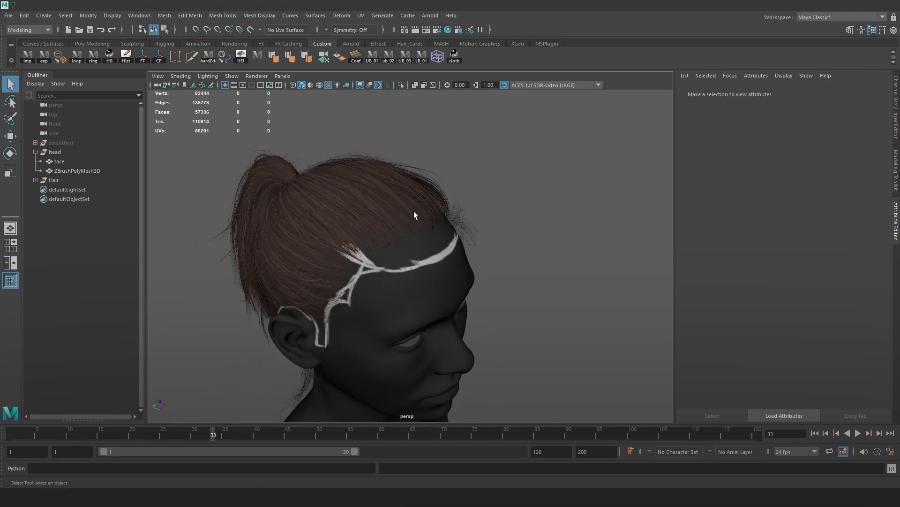
right_click_drag(405, 242, 589, 302, "alt")
left_click_drag(589, 303, 520, 276, "alt")
left_click_drag(547, 203, 372, 159, "alt")
right_click_drag(372, 159, 350, 191, "alt")
left_click_drag(350, 191, 451, 196, "alt")
middle_click_drag(451, 196, 463, 170, "alt")
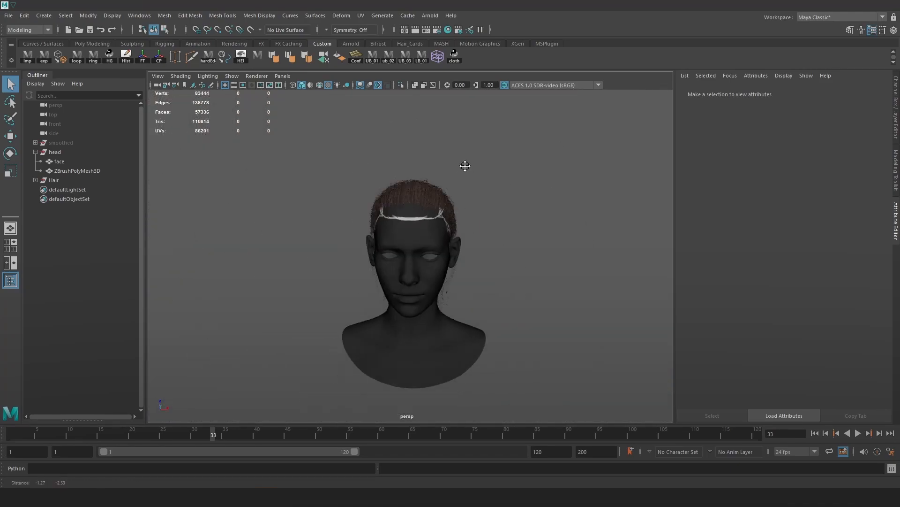
left_click_drag(464, 170, 508, 169, "alt")
scroll(429, 173, "up", 3)
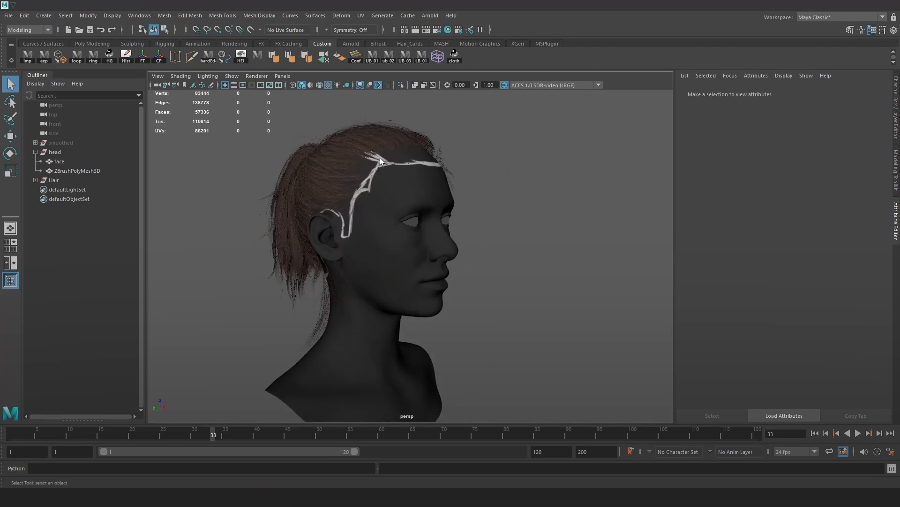
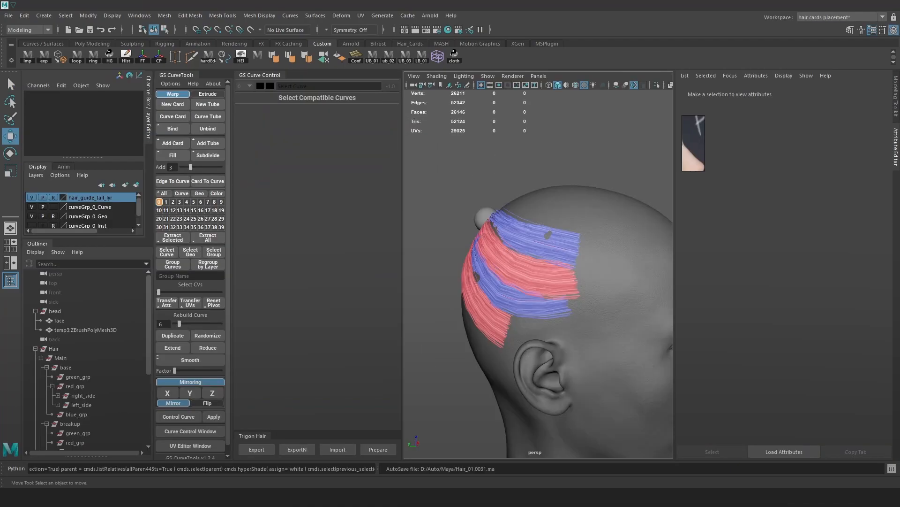
Enlarge the reference image beside the hair card scene and collapse the Attribute Editor to widen the viewport.
left_click_drag(703, 169, 783, 225)
left_click_drag(639, 189, 627, 168, "alt")
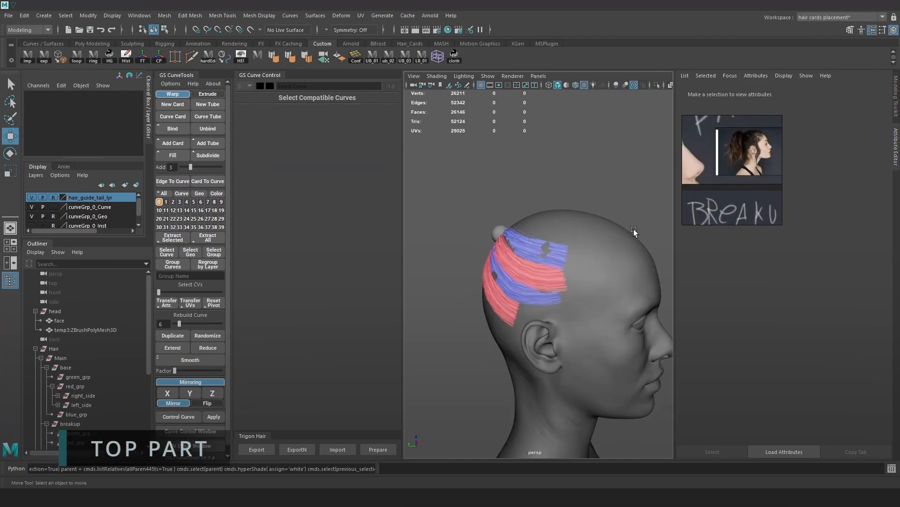
left_click_drag(634, 228, 663, 254, "alt")
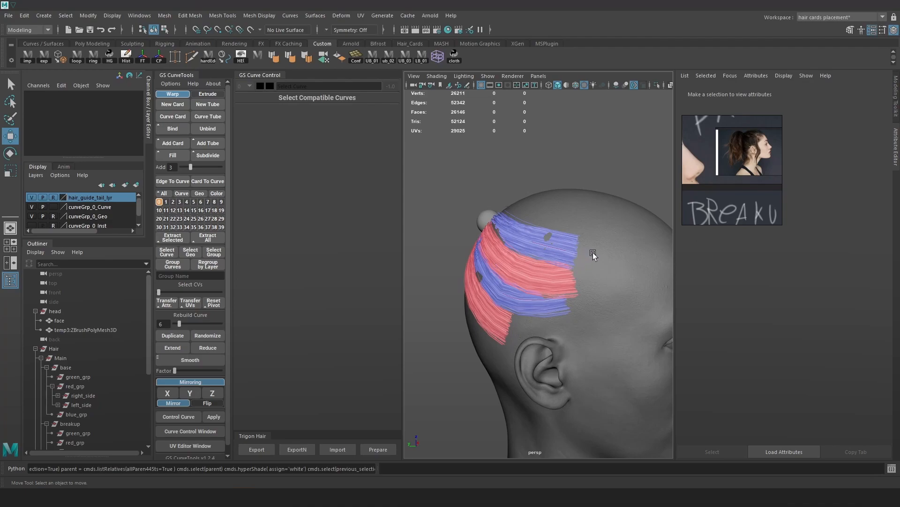
left_click(893, 146)
Duplicate the uppermost blue hair card on the side of the head and move the copy over to the top.
left_click_drag(635, 162, 620, 221, "alt")
left_click(615, 235)
key("w")
left_click_drag(622, 202, 582, 201)
left_click_drag(645, 235, 603, 235, "alt")
middle_click_drag(602, 236, 584, 249, "alt")
right_click_drag(584, 250, 572, 263, "alt")
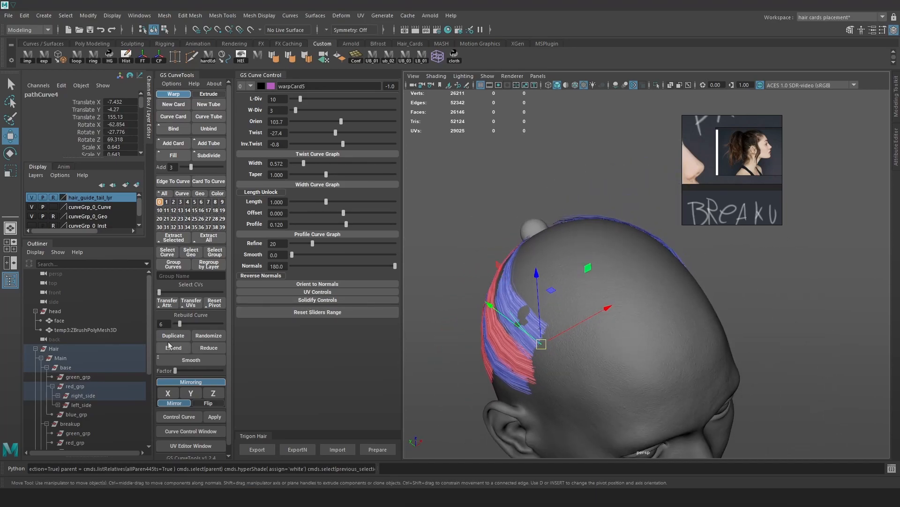
left_click_drag(538, 291, 634, 257)
right_click_drag(598, 292, 617, 295, "alt")
middle_click_drag(617, 295, 618, 281, "alt")
right_click_drag(618, 281, 625, 295, "alt")
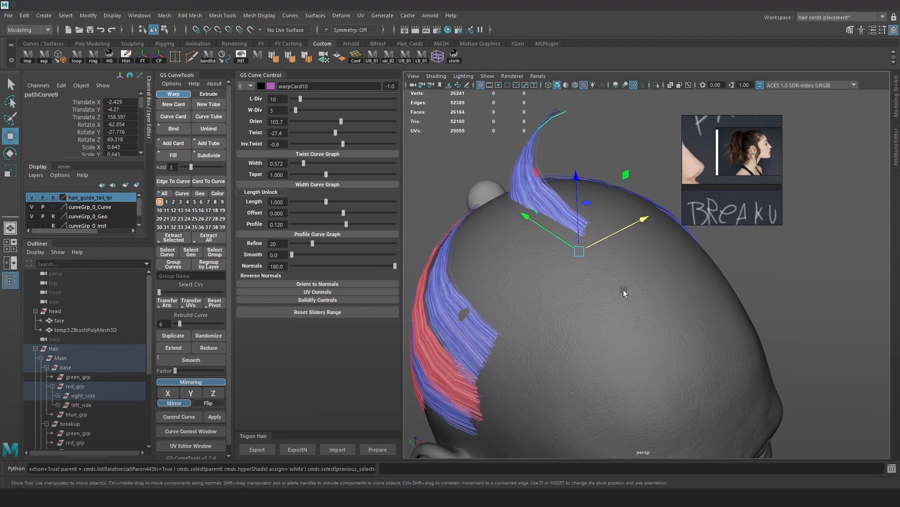
middle_click_drag(625, 296, 628, 310, "alt")
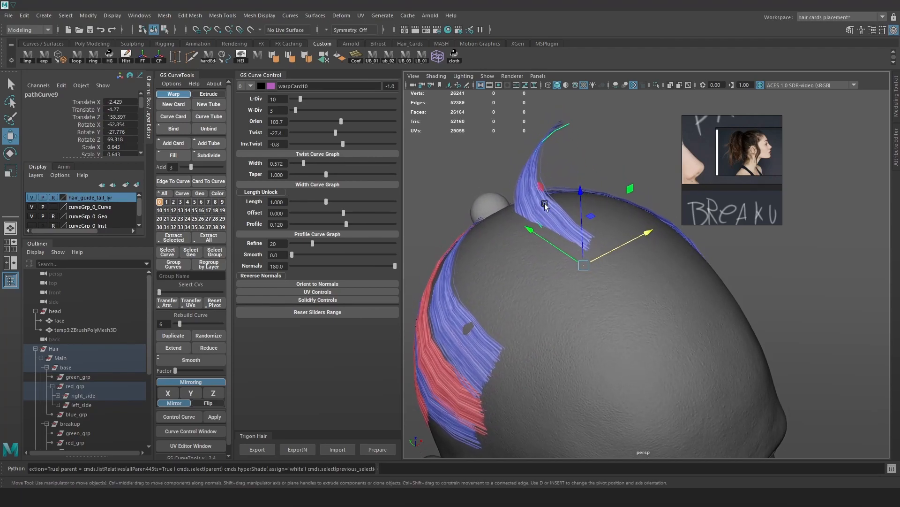
Assign the green hair card material from the Hair_Cards shelf to the duplicated card.
left_click(358, 42)
left_click(415, 44)
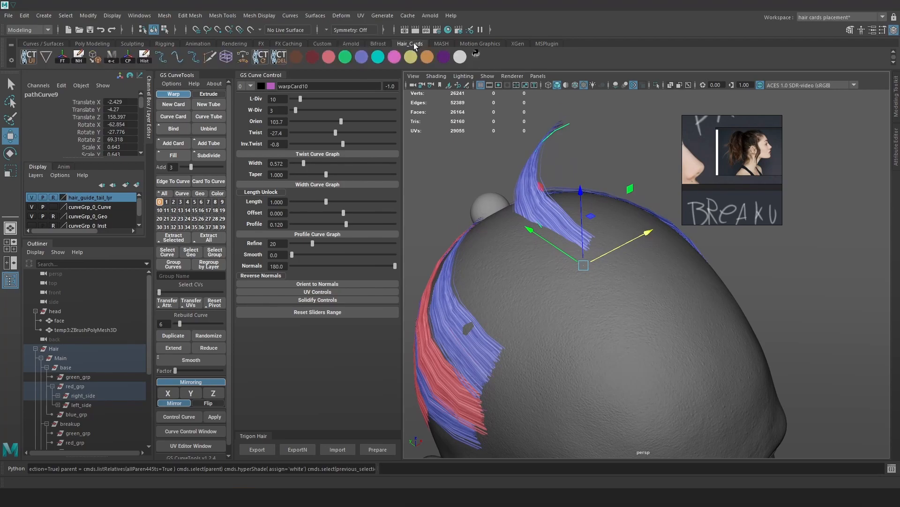
left_click(348, 58)
left_click_drag(488, 146, 501, 152, "alt")
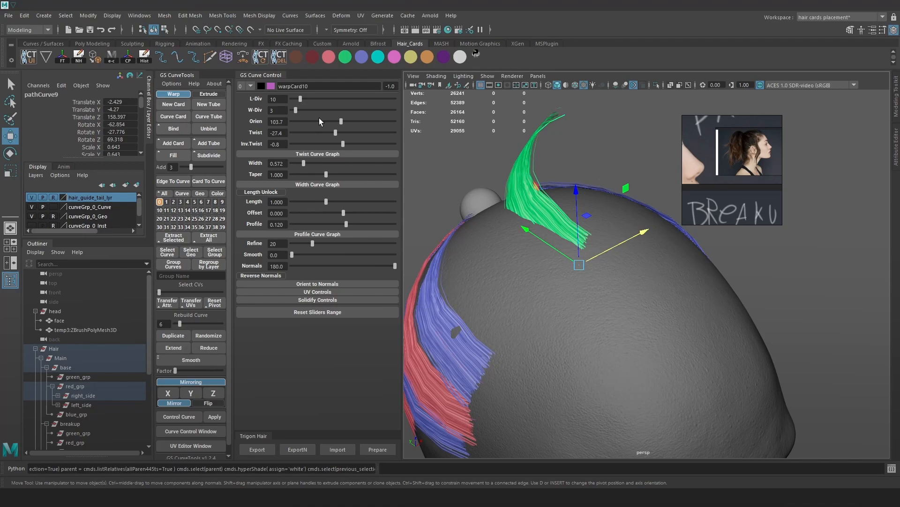
Set the green card's orientation to 153.5, shift it along the top of the head, and bring the side-profile reference into view.
mouse_move(338, 123)
left_mouse_down()
mouse_move(331, 123)
mouse_move(350, 124)
left_mouse_up()
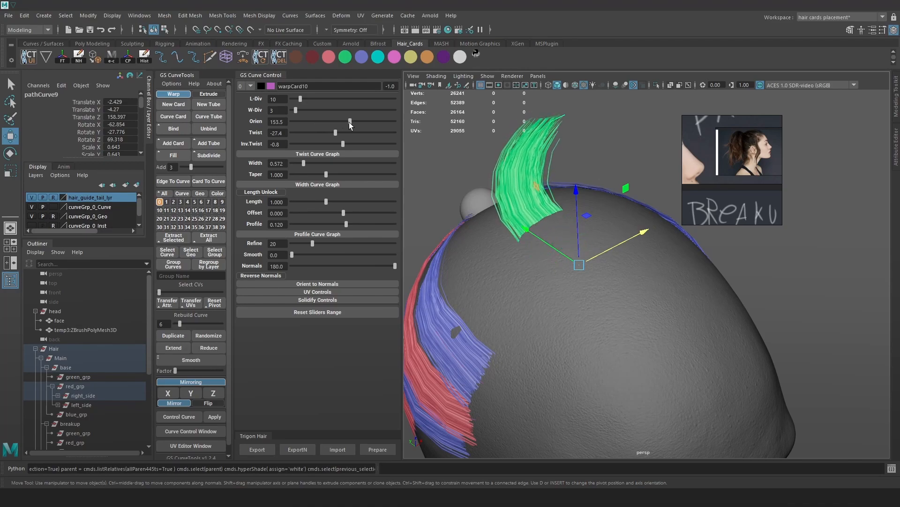
left_click_drag(578, 194, 590, 266)
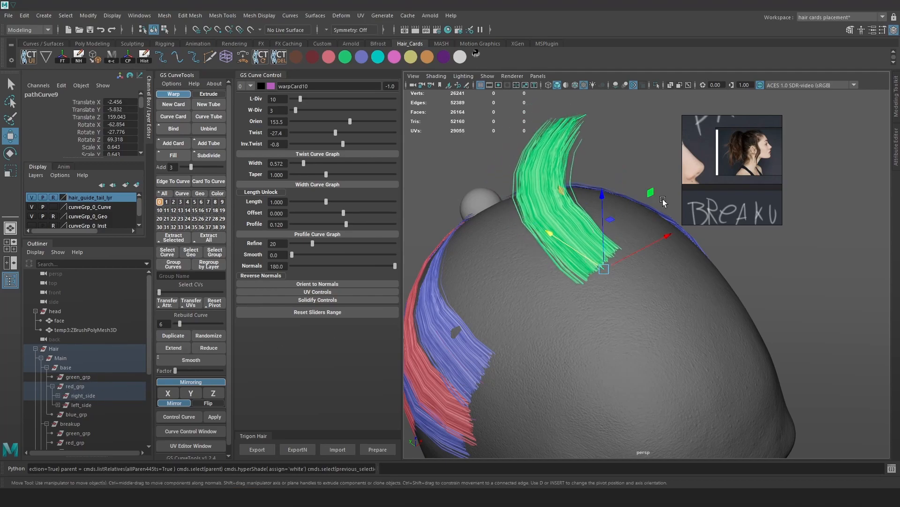
scroll(633, 272, "down", 5)
scroll(716, 174, "down", 4)
scroll(711, 158, "up", 3)
scroll(752, 167, "up", 3)
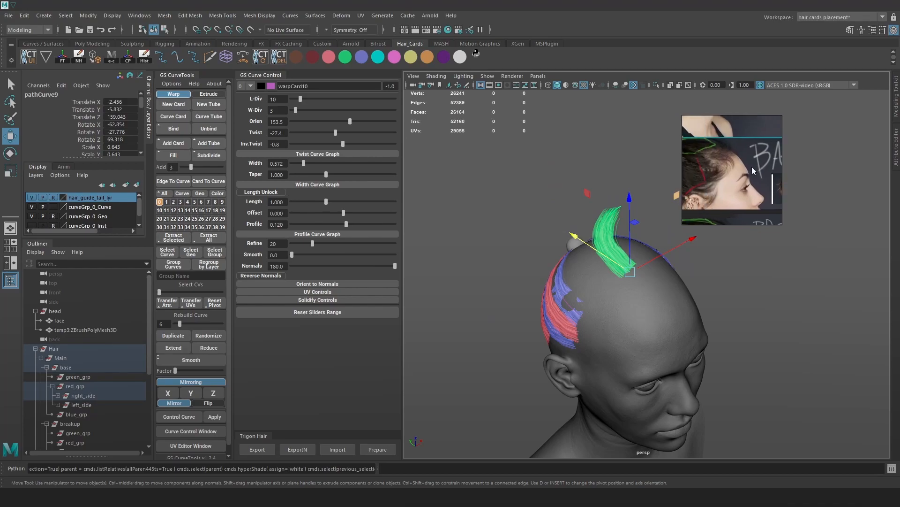
Move the new warp card from the red group's right_side into green_grp under base, and collapse the red group.
left_click(57, 396)
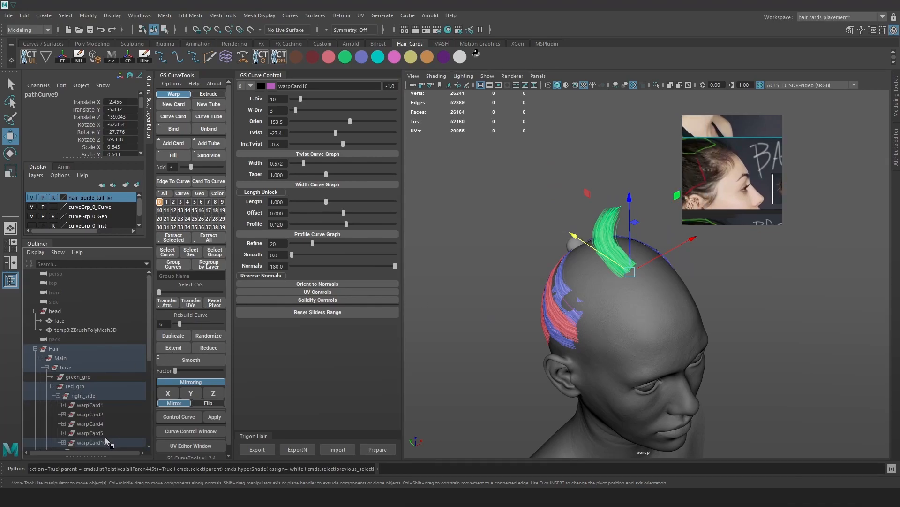
left_click(99, 376)
left_click(52, 386)
left_click(78, 377)
left_click_drag(666, 292, 516, 258, "alt")
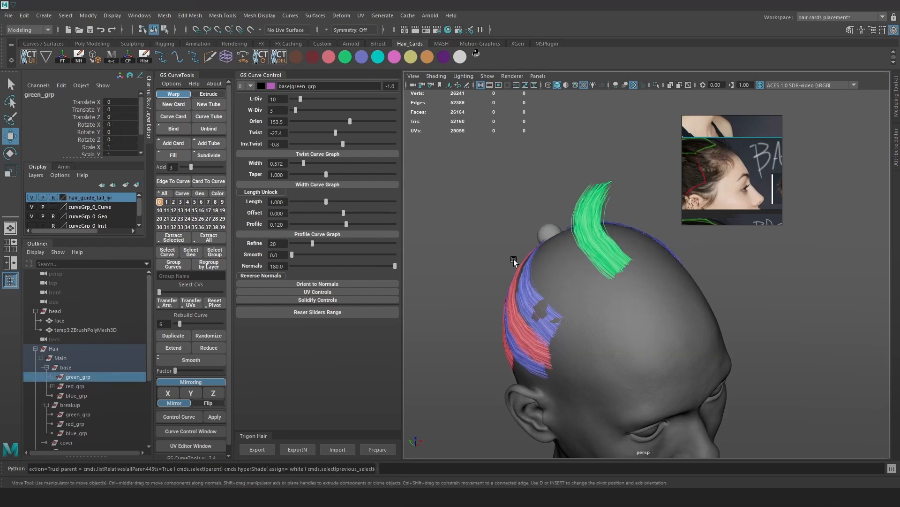
left_click_drag(618, 198, 600, 252, "alt")
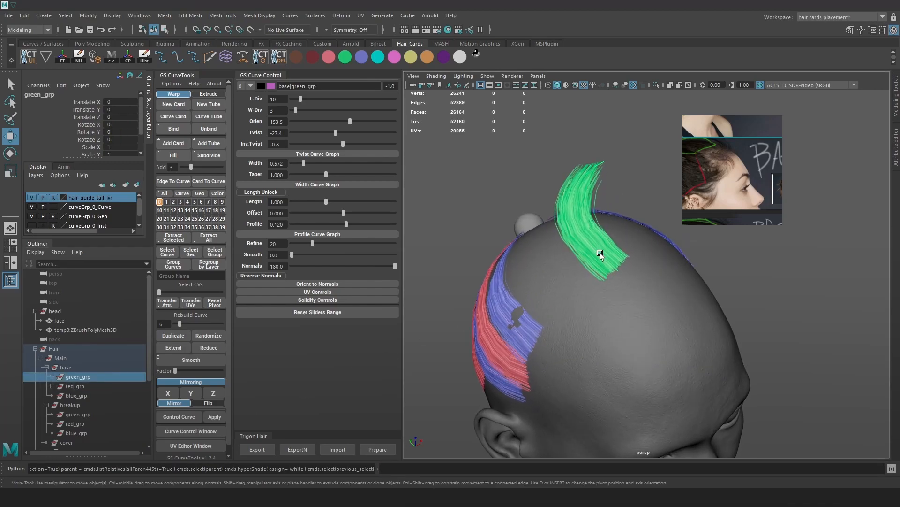
Rebuild the green card's curve with a value of 1.
left_click(601, 252)
key("4")
left_click(603, 255)
mouse_move(604, 254)
left_mouse_down("alt")
mouse_move(612, 270)
mouse_move(599, 246)
mouse_move(568, 276)
left_mouse_up("alt")
key("5")
key("6")
right_click(589, 188)
left_click_drag(180, 324, 175, 326)
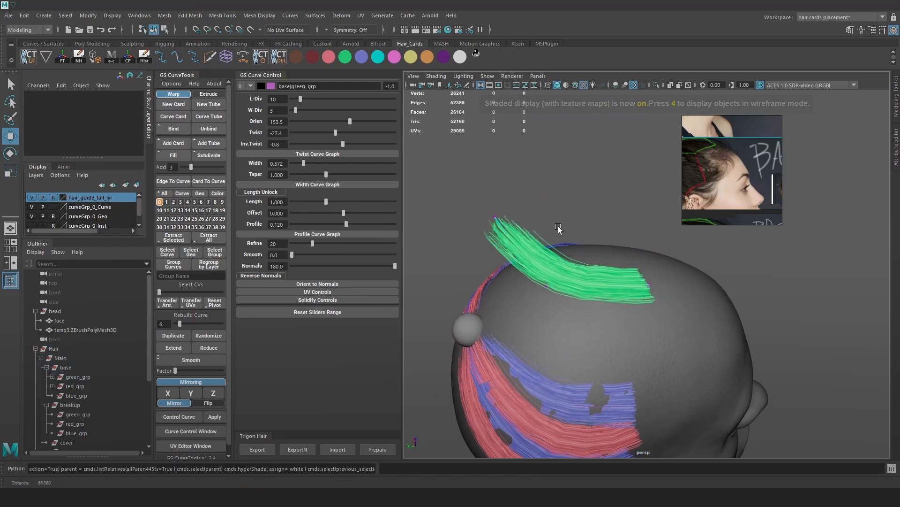
Move the back end of the green card's curve down to the ponytail ball using its control vertices.
left_click(558, 189)
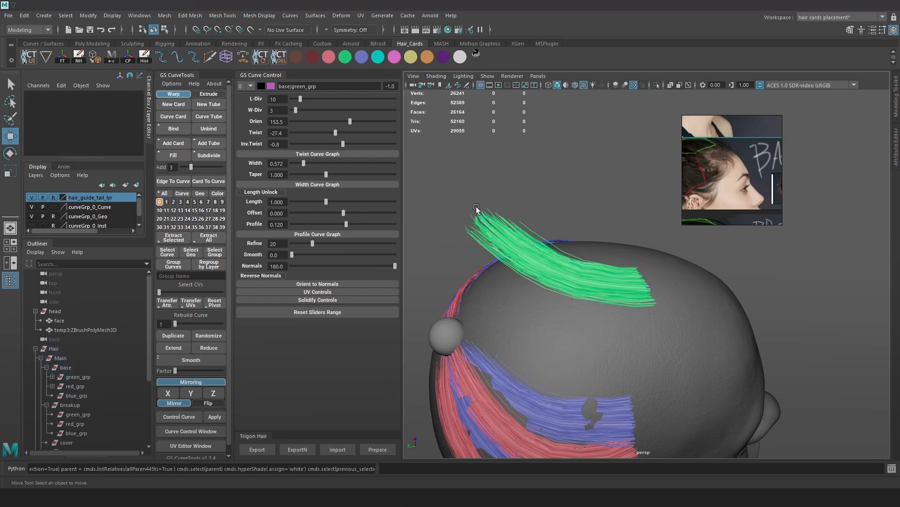
key("4")
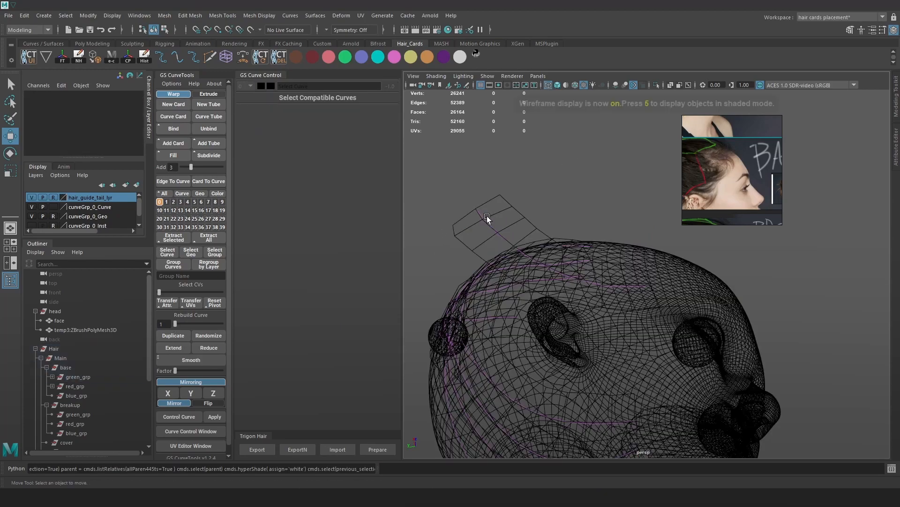
left_click(477, 212)
right_click(491, 169)
left_click(435, 169)
left_click(498, 305)
key("6")
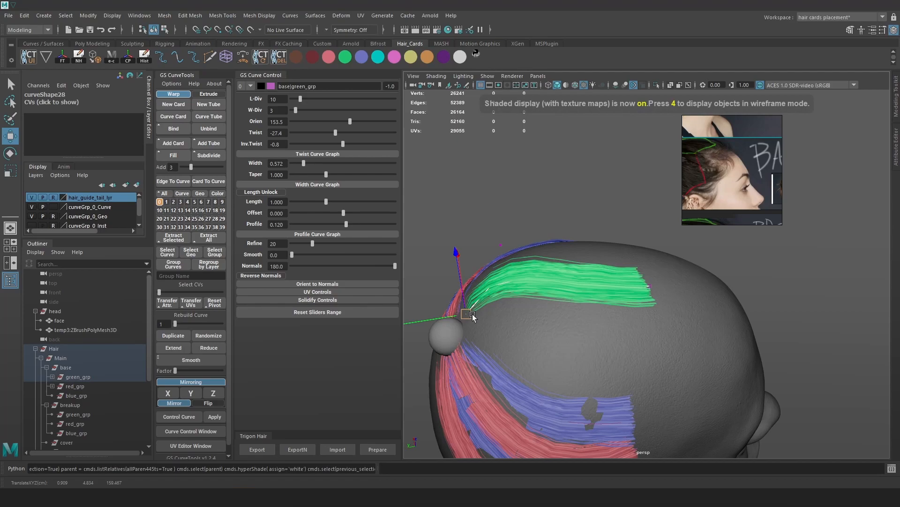
left_click_drag(559, 303, 638, 261, "alt")
Shift the green card's curve points sideways so the strip bends from the crown into the ponytail ball.
key("4")
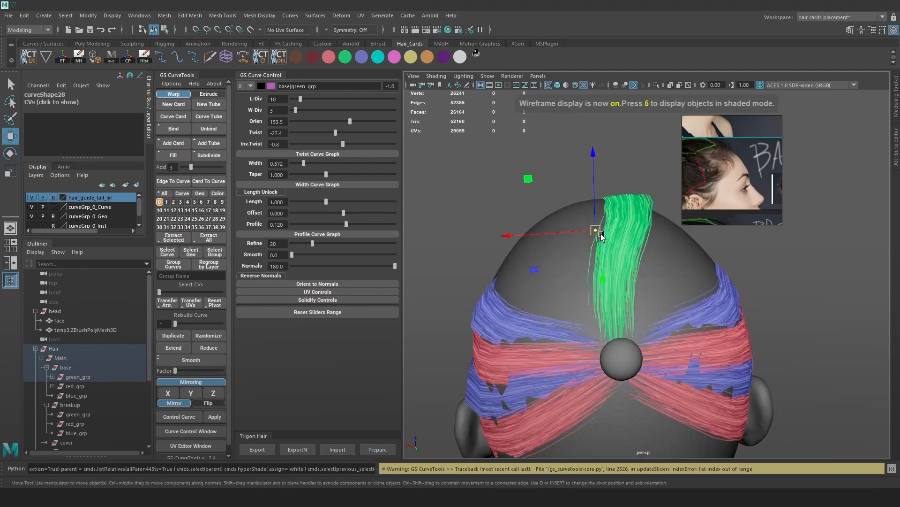
key("6")
mouse_move(595, 233)
left_mouse_down()
mouse_move(569, 233)
mouse_move(626, 213)
mouse_move(585, 211)
left_mouse_up()
left_click_drag(690, 272, 652, 277, "alt")
left_click(607, 283)
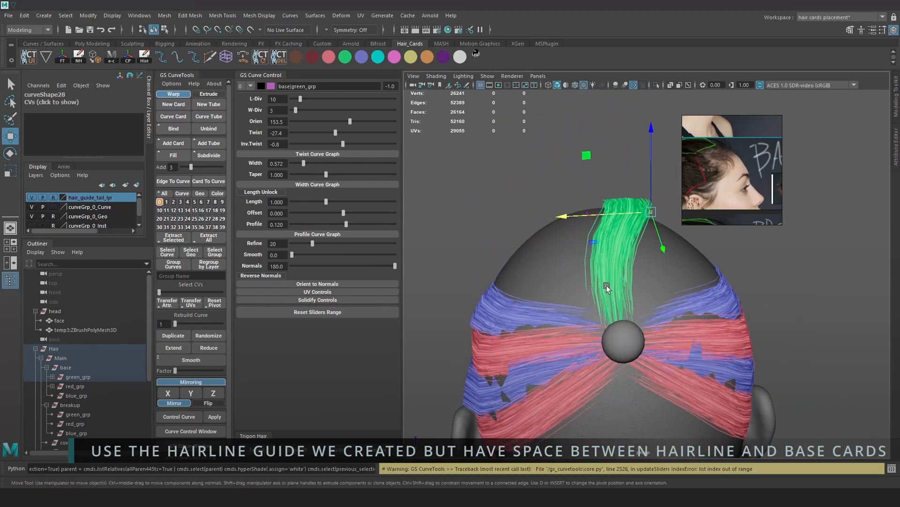
left_click_drag(639, 319, 620, 341, "alt")
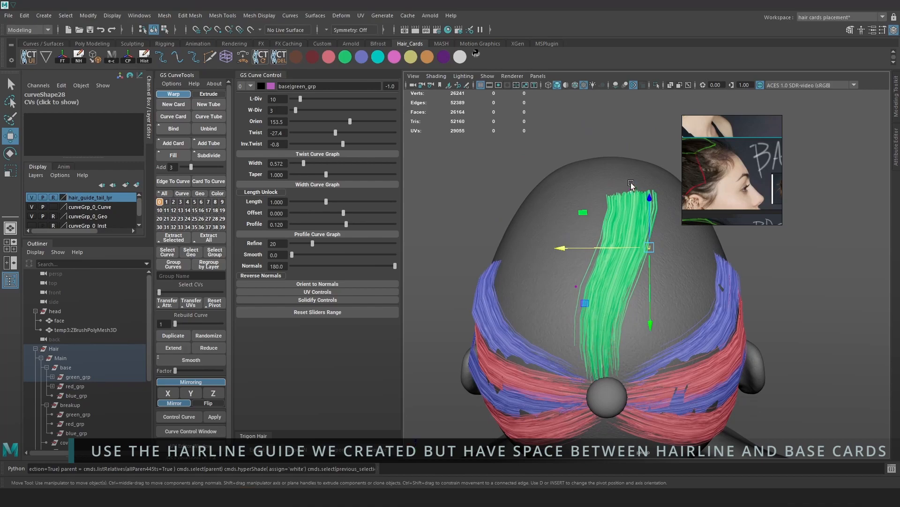
left_click_drag(648, 190, 597, 225, "alt")
Lower the green card's middle curve points toward the scalp in the side view.
key("4")
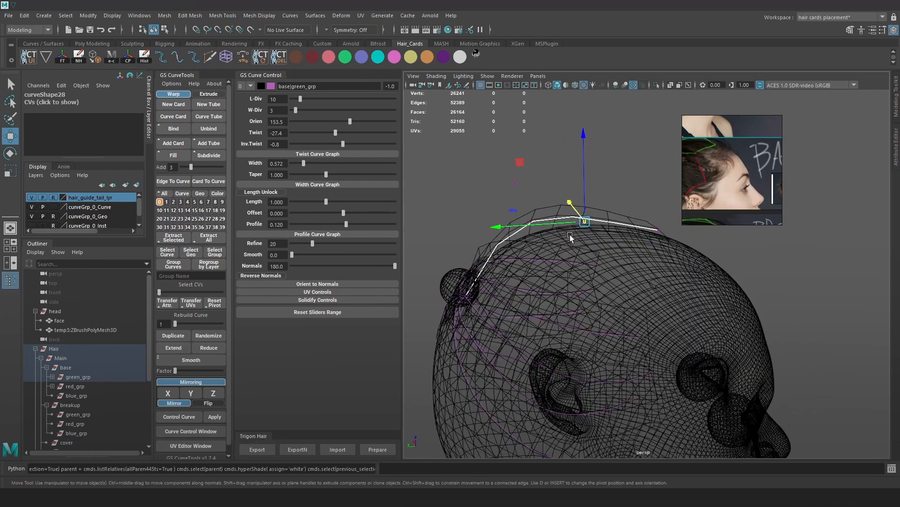
mouse_move(584, 187)
left_mouse_down()
mouse_move(589, 208)
mouse_move(592, 193)
left_mouse_up()
key("5")
key("4")
left_click(657, 230)
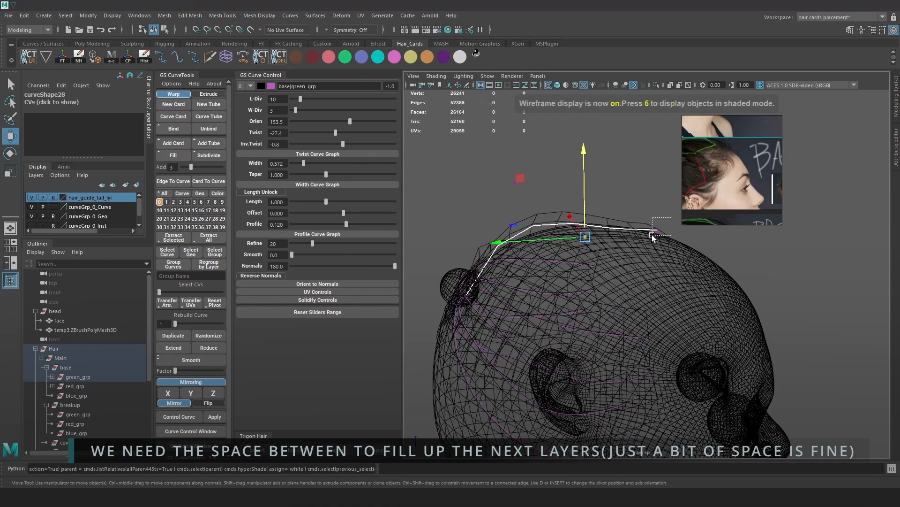
key("6")
left_click(587, 235)
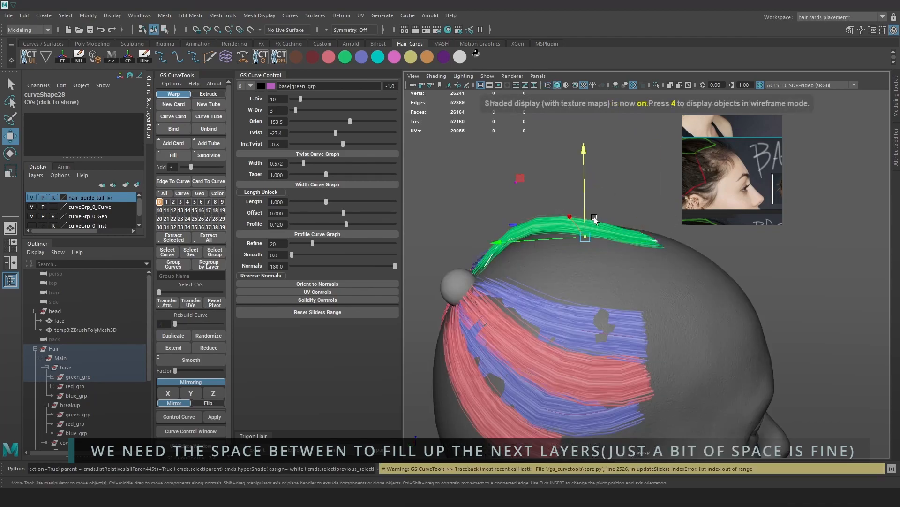
left_click_drag(585, 211, 492, 234)
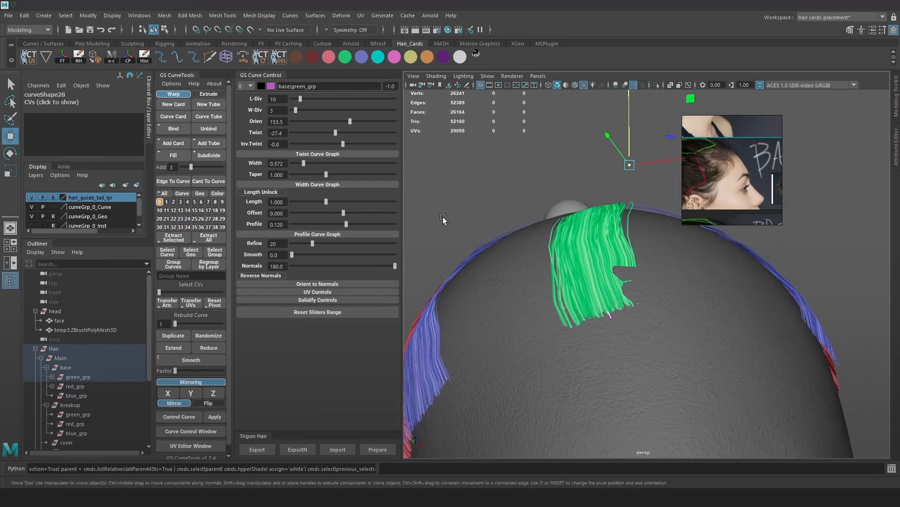
Set the green card's orientation to 158.9 and rebuild its curve with a value of 4.
left_click_drag(348, 121, 350, 121)
left_click_drag(567, 166, 589, 183, "alt")
key("4")
left_click_drag(175, 324, 177, 323)
key("5")
right_click_drag(554, 171, 519, 160)
key("4")
key("5")
key("6")
key("space")
key("space")
Reposition the curve points between the ponytail ball and the crown so the green card follows the back of the head.
left_click_drag(715, 264, 704, 239, "alt")
key("4")
left_click_drag(529, 270, 479, 322)
key("6")
middle_click_drag(501, 321, 491, 307)
left_click(530, 265)
left_click_drag(533, 264, 532, 261)
middle_click_drag(666, 228, 597, 234, "alt")
key("4")
left_click(544, 238)
key("6")
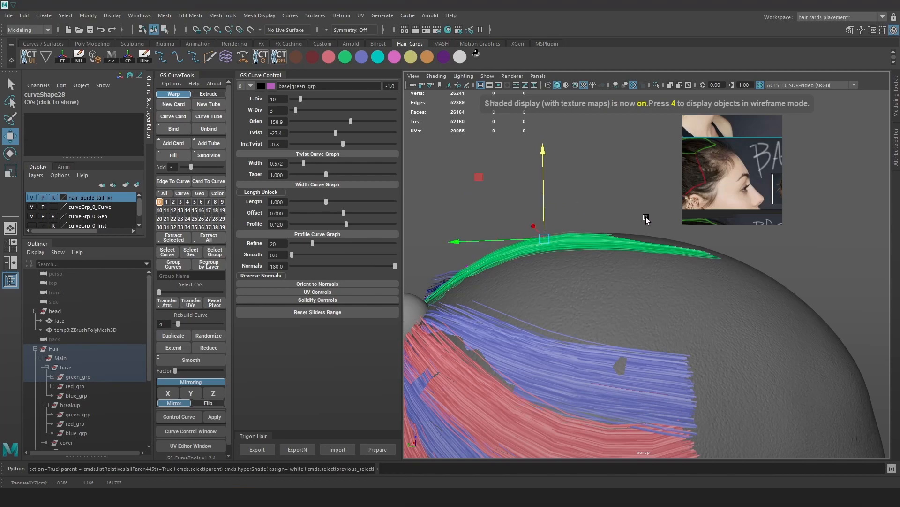
Raise the curve points near the green card's front end so the strip sits just above the scalp.
key("4")
left_click(629, 239)
key("6")
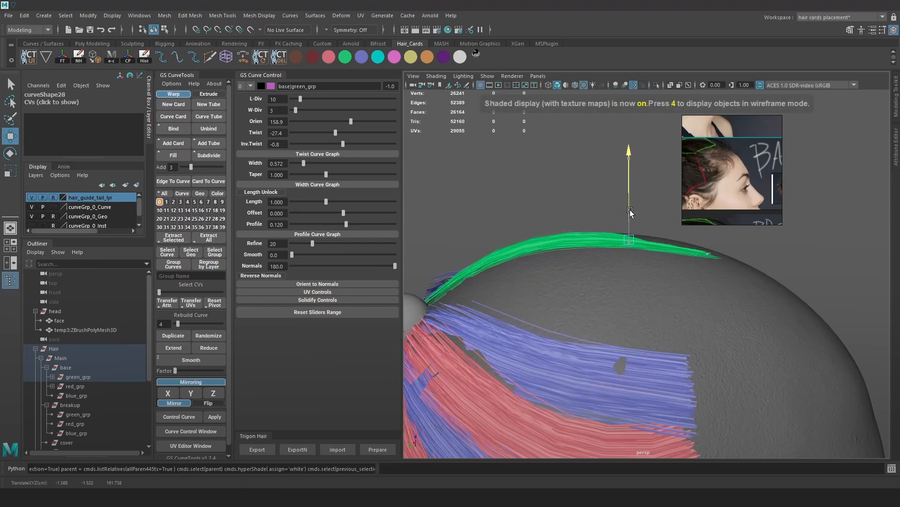
left_click_drag(630, 209, 630, 208)
middle_click_drag(682, 227, 619, 229, "alt")
left_click_drag(619, 229, 645, 236, "alt")
key("5")
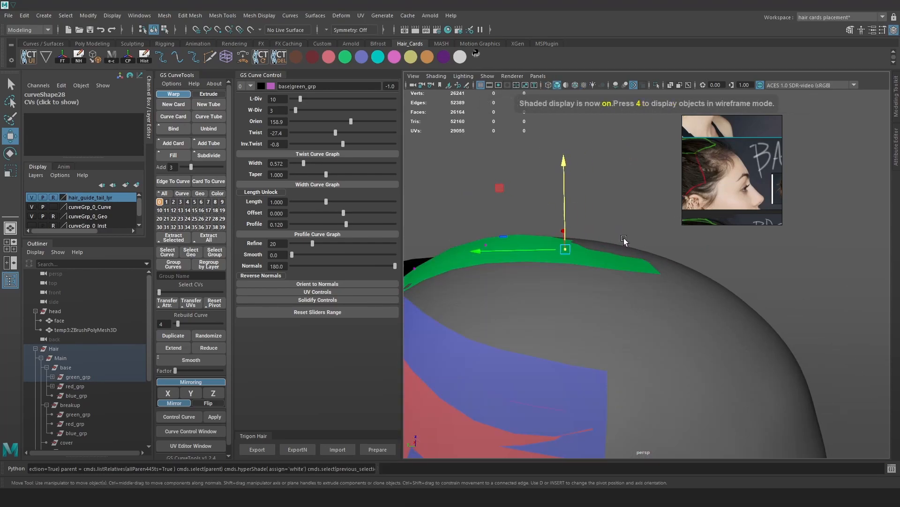
key("4")
left_click(621, 261)
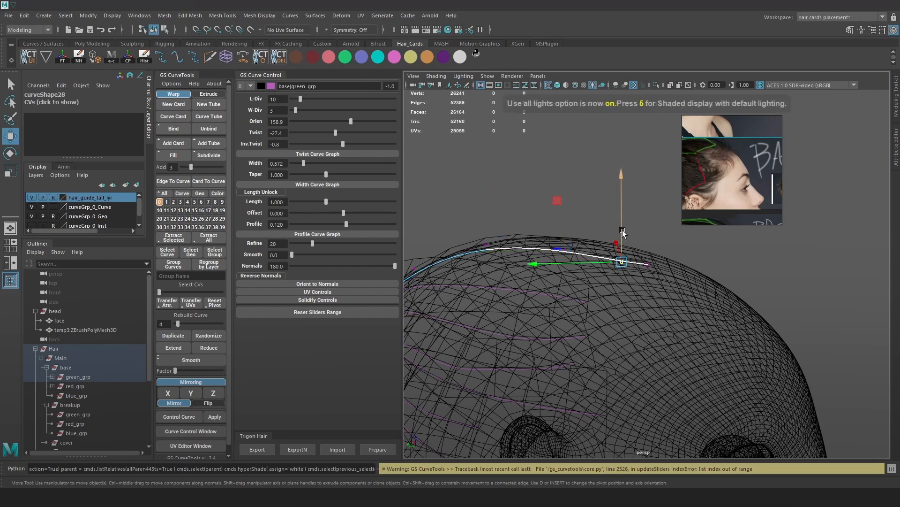
key("6")
left_click_drag(623, 231, 624, 226)
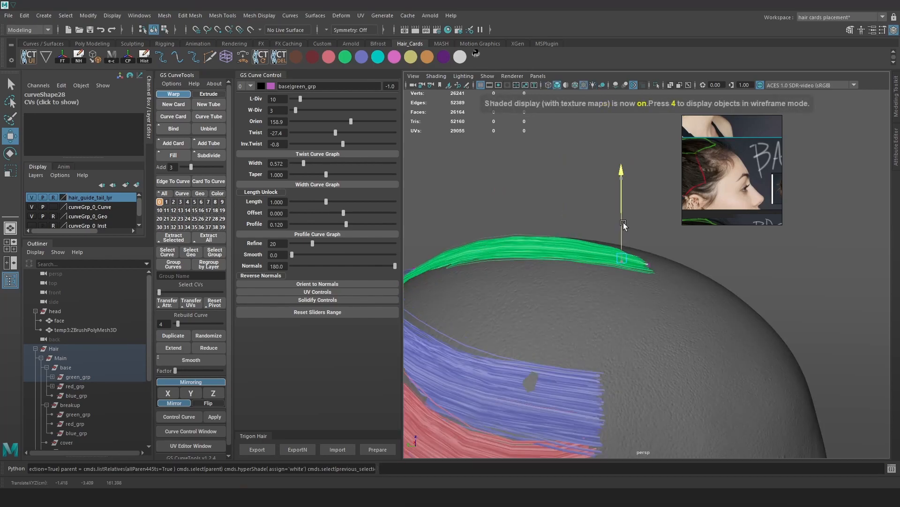
Rebuild the green card's curve with a value of 16 and open its control vertices for editing.
left_click_drag(179, 324, 190, 324)
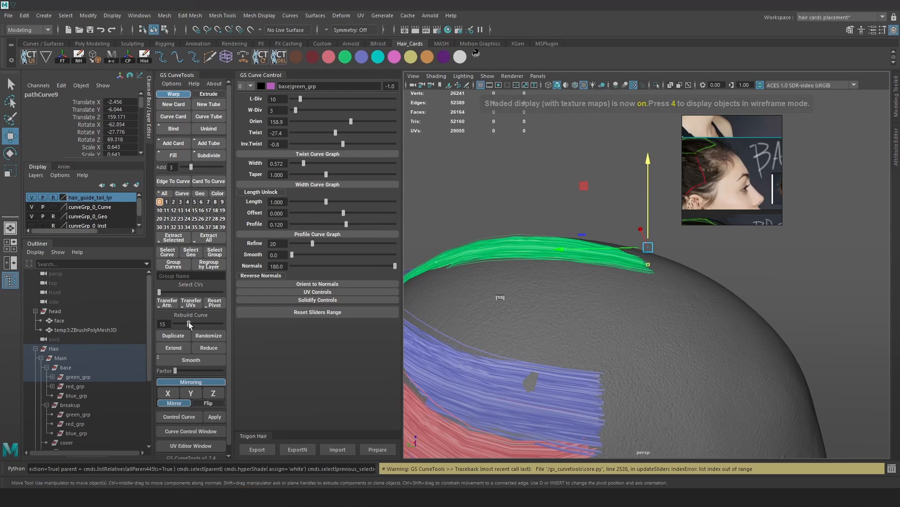
left_click_drag(483, 253, 579, 246, "alt")
key("4")
right_click_drag(542, 153, 511, 148)
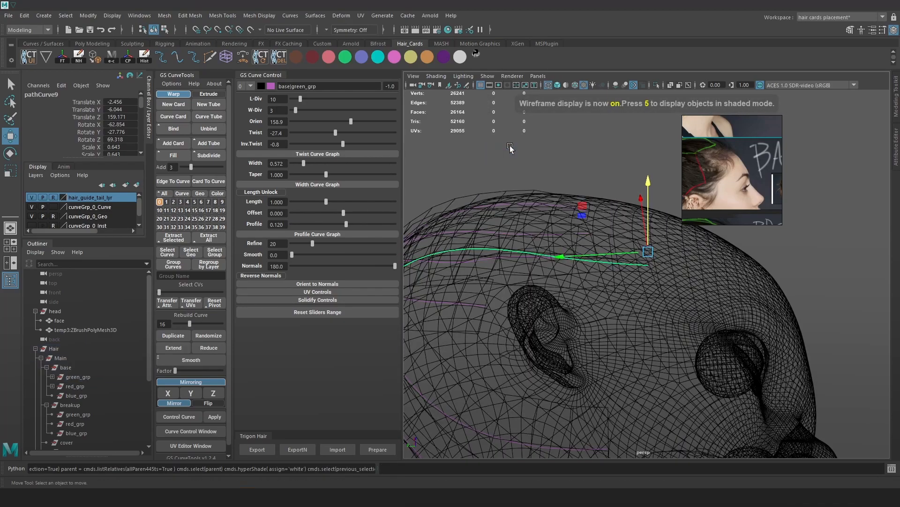
key("F8")
key("6")
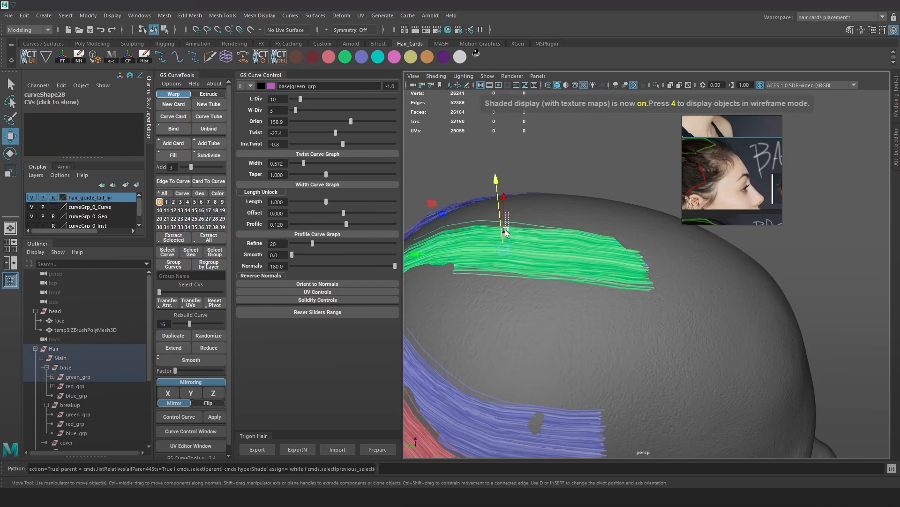
Try moving the selected curve point on the green card and undo the recent point moves.
key("ctrl+z")
left_click_drag(507, 201, 508, 229)
key("ctrl+z")
key("ctrl+z")
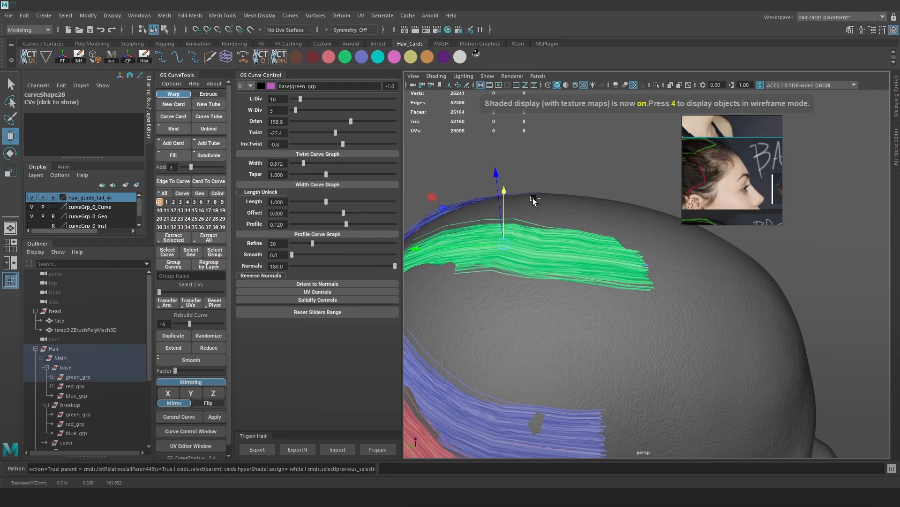
key("ctrl+z")
key("ctrl+z")
Nudge the green card's selected curve point slightly down toward the scalp, checking it in wireframe and textured display.
key("4")
left_click_drag(585, 239, 586, 209, "alt")
key("6")
mouse_move(648, 226)
left_mouse_down("alt")
mouse_move(622, 201)
mouse_move(618, 239)
mouse_move(704, 235)
mouse_move(618, 252)
mouse_move(578, 236)
left_mouse_up("alt")
key("4")
key("6")
left_click_drag(572, 226, 572, 231)
mouse_move(576, 247)
left_mouse_down("alt")
mouse_move(629, 271)
mouse_move(660, 268)
left_mouse_up("alt")
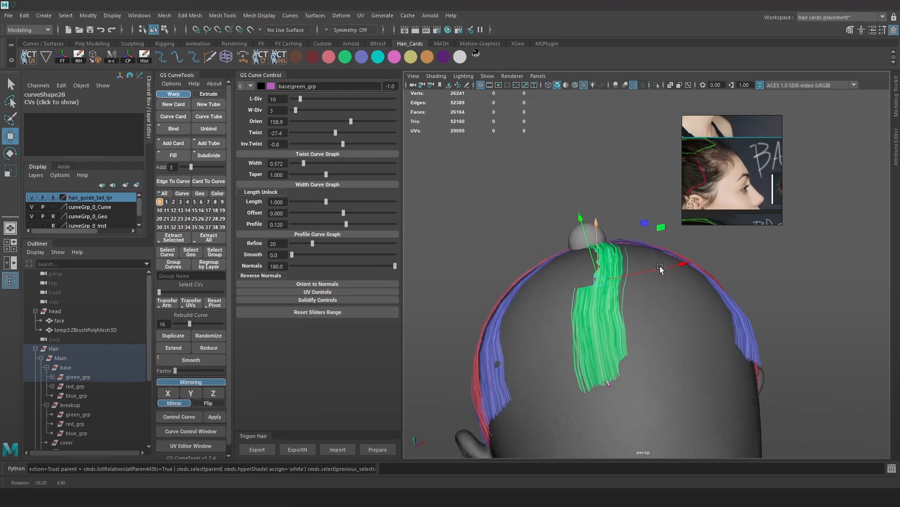
Set the green card's twist to -24.8 and inverse twist to 3.3, checking its fit against the scalp.
scroll(660, 269, "up", 3)
left_click_drag(339, 143, 343, 141)
left_click_drag(554, 235, 591, 157, "alt")
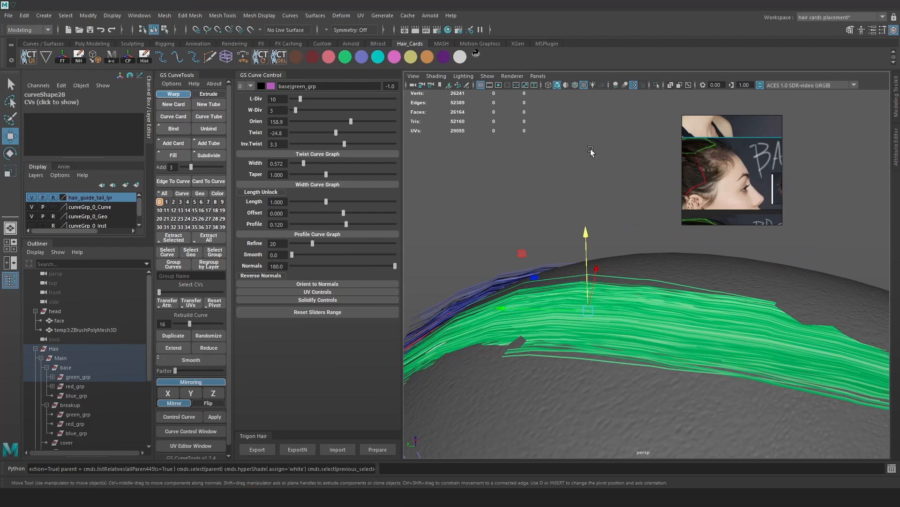
key("4")
mouse_move(476, 291)
left_mouse_down("alt")
mouse_move(560, 271)
mouse_move(526, 285)
mouse_move(666, 276)
mouse_move(687, 293)
mouse_move(704, 285)
mouse_move(672, 308)
mouse_move(678, 277)
mouse_move(671, 312)
mouse_move(759, 311)
mouse_move(705, 335)
mouse_move(756, 331)
mouse_move(746, 325)
left_mouse_up("alt")
key("5")
key("7")
key("6")
scroll(708, 341, "up", 5)
scroll(643, 262, "down", 5)
Try duplicating the green card's curve and shifting the copy sideways, undoing the attempt.
right_click_drag(598, 256, 645, 243)
scroll(658, 265, "down", 4)
left_click(173, 335)
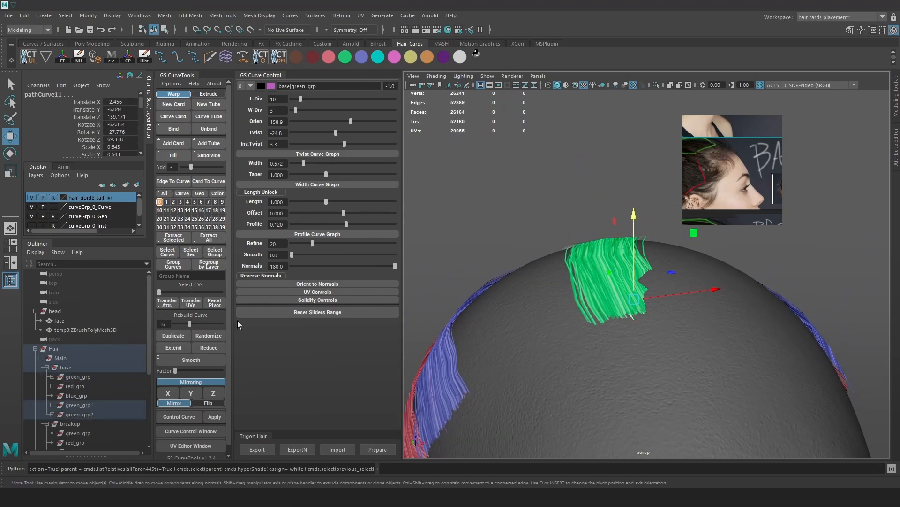
left_click_drag(692, 293, 650, 308)
left_click_drag(567, 314, 612, 226, "alt")
left_click(656, 85)
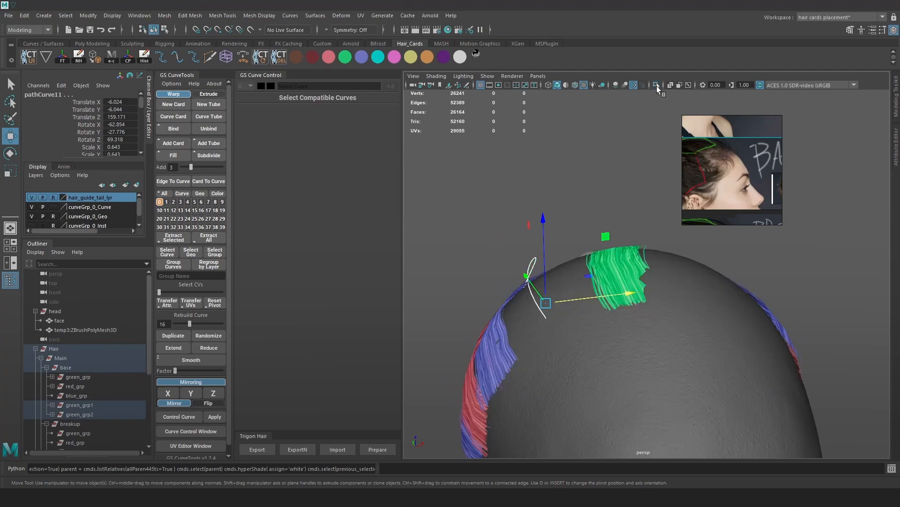
key("ctrl+z")
key("ctrl+z")
key("ctrl+z")
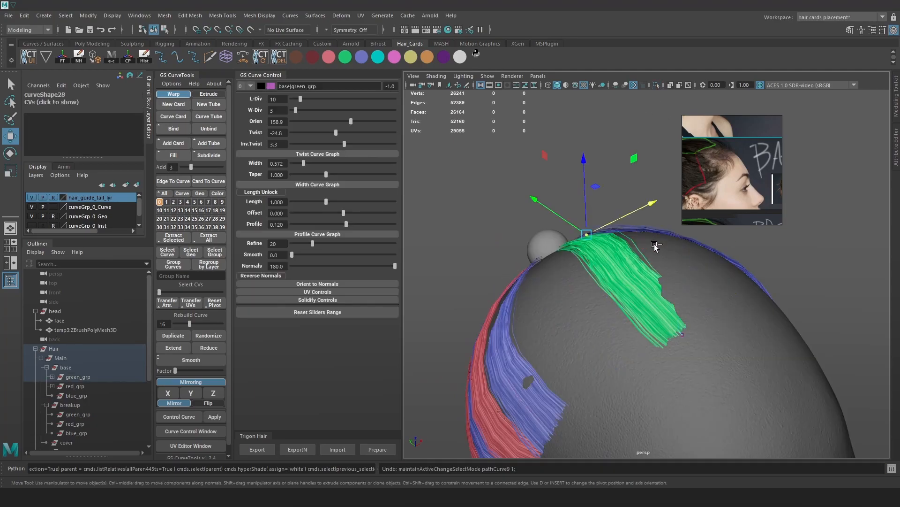
Select the whole green card curve, shift it slightly sideways and reveal it inside green_grp.
right_click_drag(583, 239, 629, 225)
left_click(653, 146)
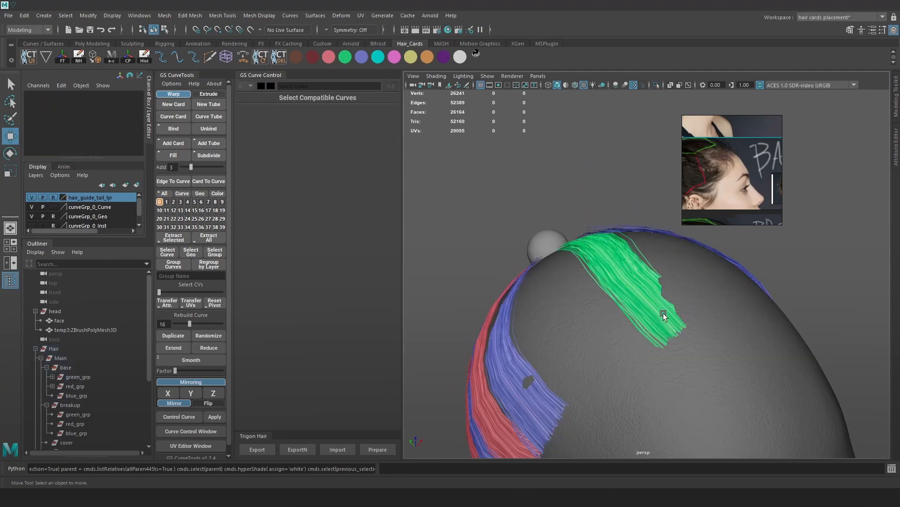
key("4")
left_click(665, 321)
key("6")
left_click_drag(696, 313, 689, 316)
left_click(52, 376)
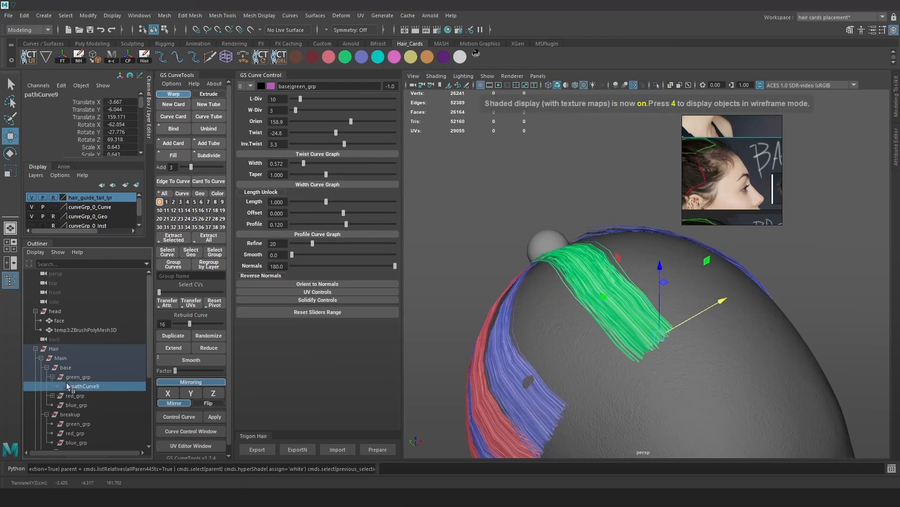
Delete the green top card so that green_grp is empty.
left_click_drag(567, 277, 621, 308, "alt")
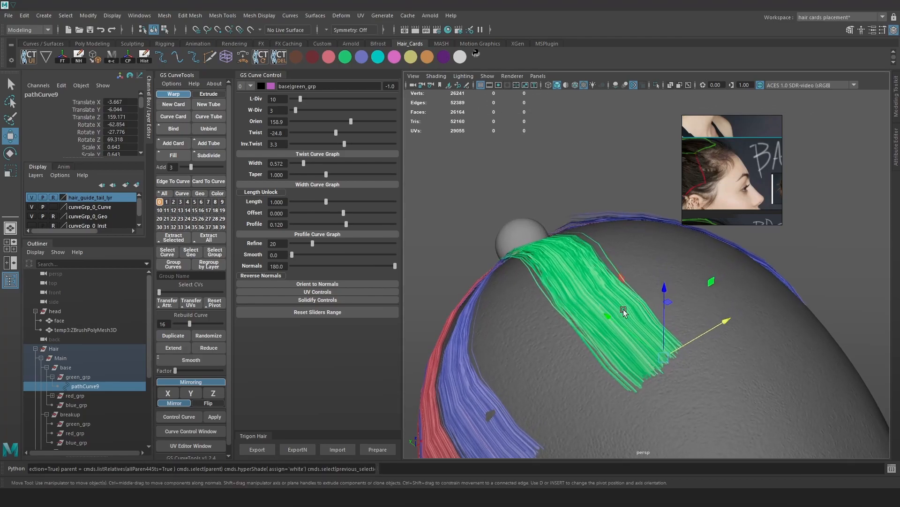
left_click_drag(519, 323, 387, 369, "alt")
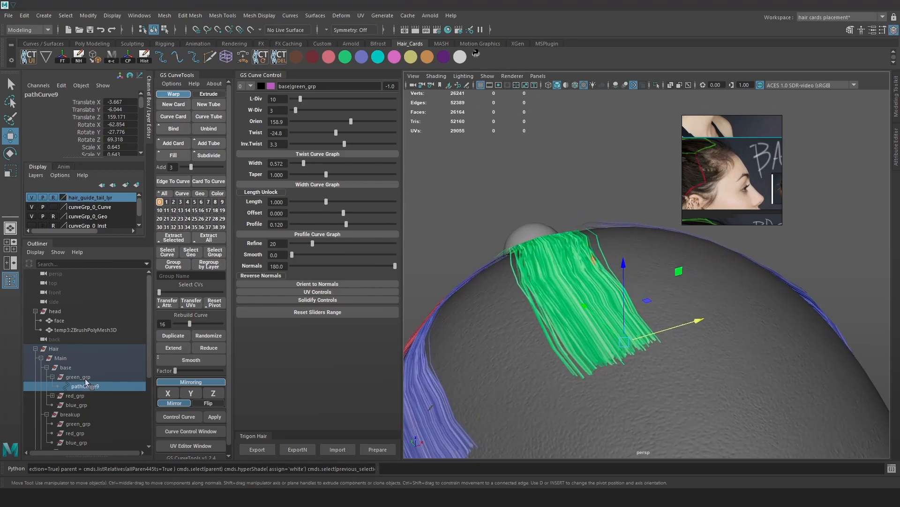
key("Up")
left_click(567, 273)
middle_click_drag(567, 273, 599, 283)
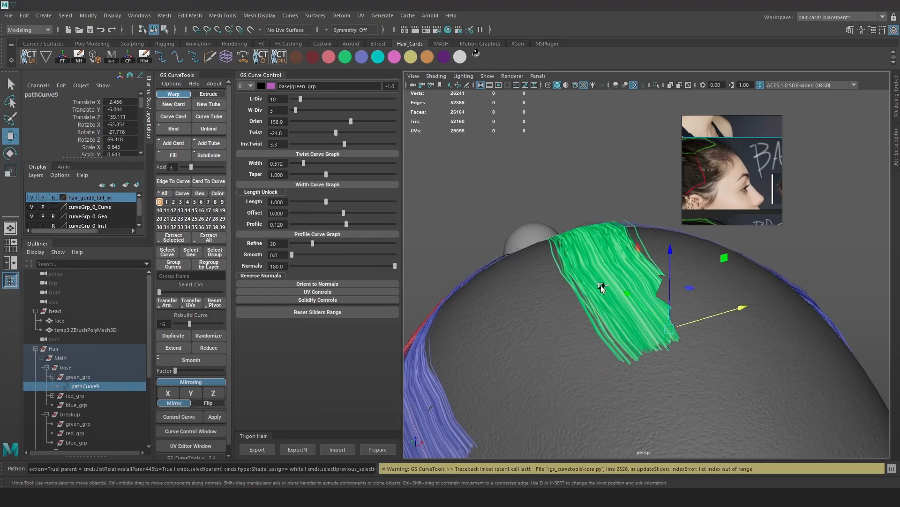
key("Delete")
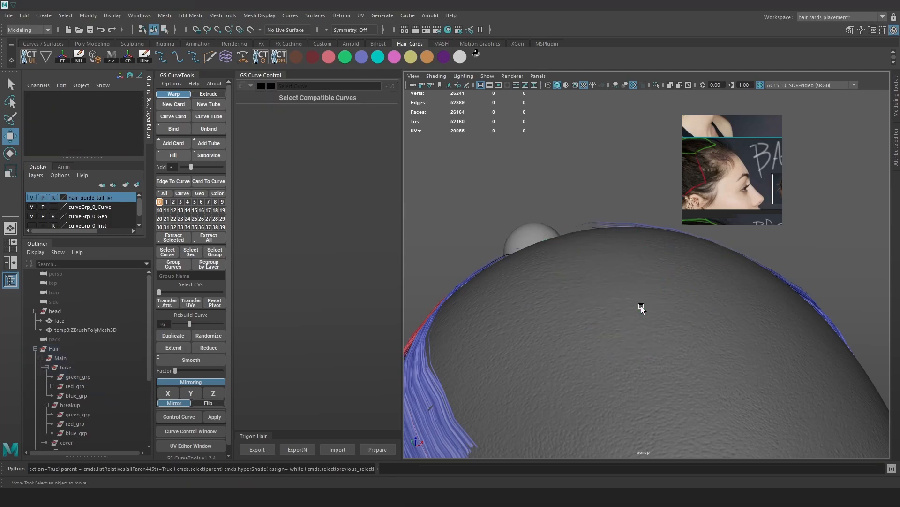
left_click_drag(565, 321, 627, 334, "alt")
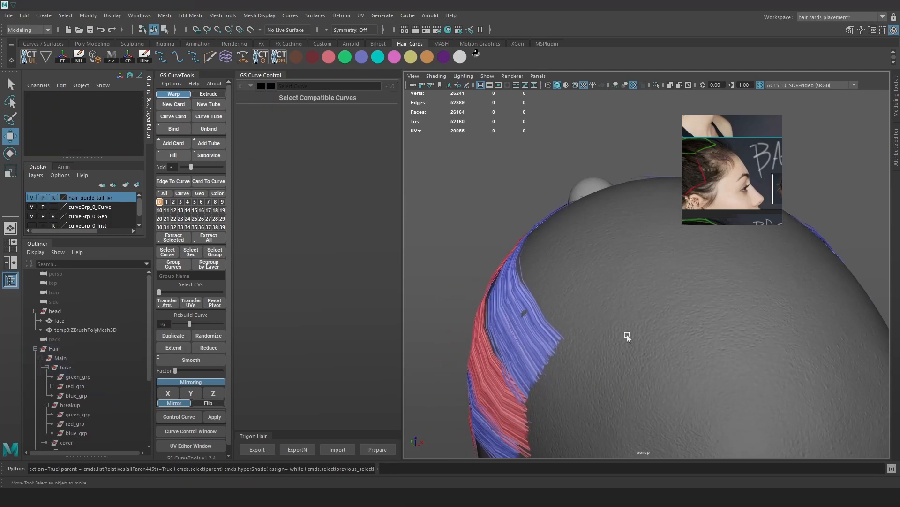
Select the path curve of the uppermost blue side card, warpCard5, and duplicate the card.
left_click(546, 373)
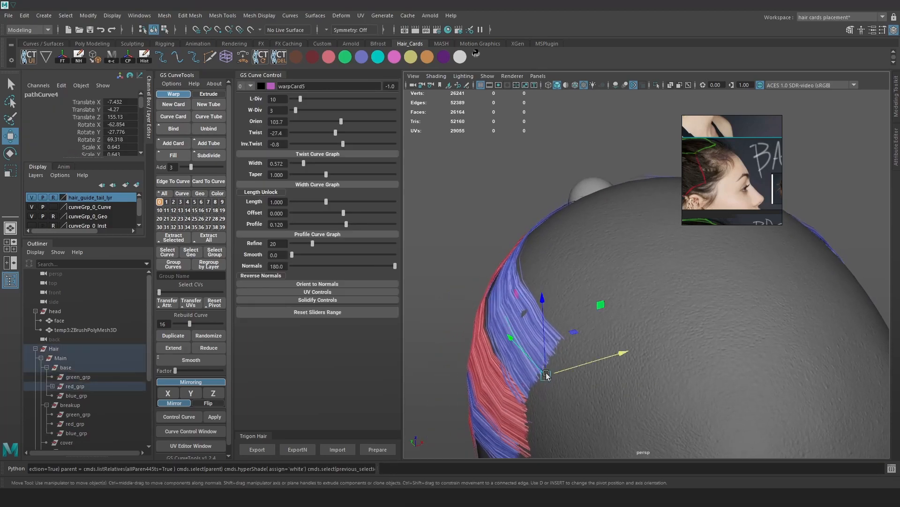
left_click(52, 386)
scroll(71, 422, "down", 4)
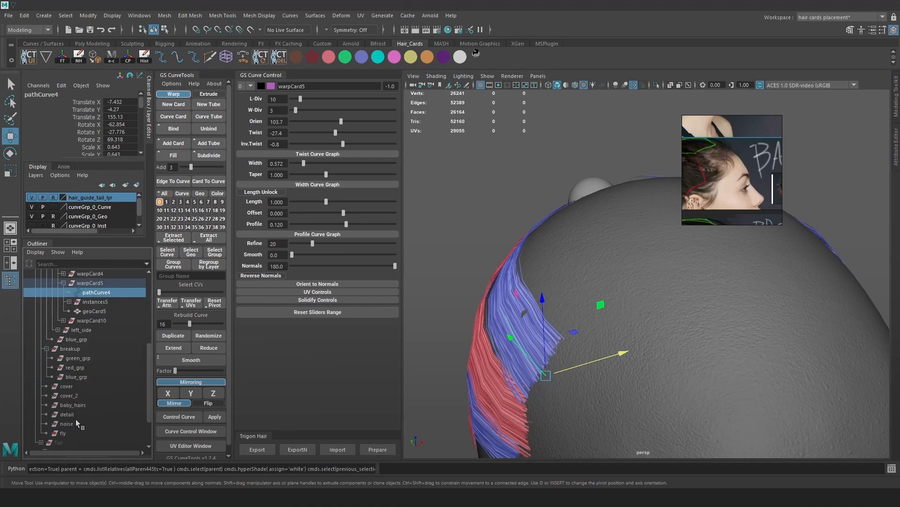
scroll(89, 379, "up", 2)
left_click(100, 367)
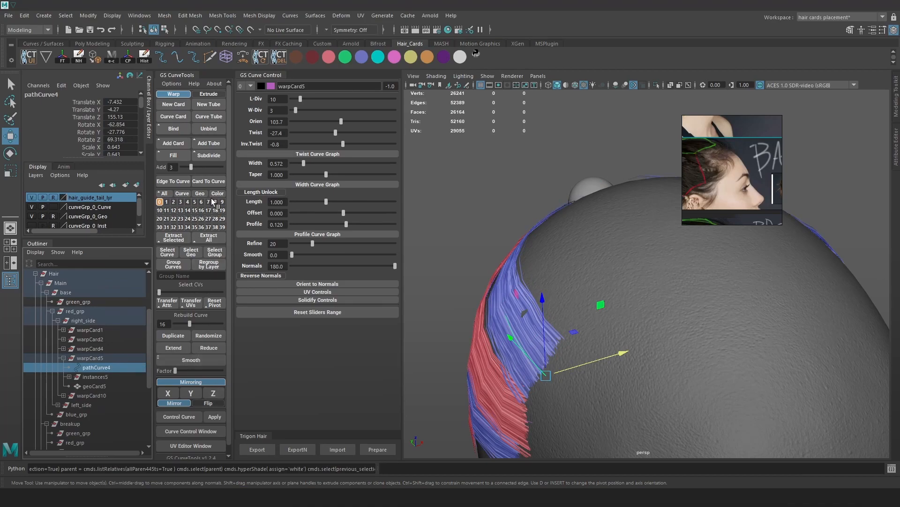
left_click(176, 336)
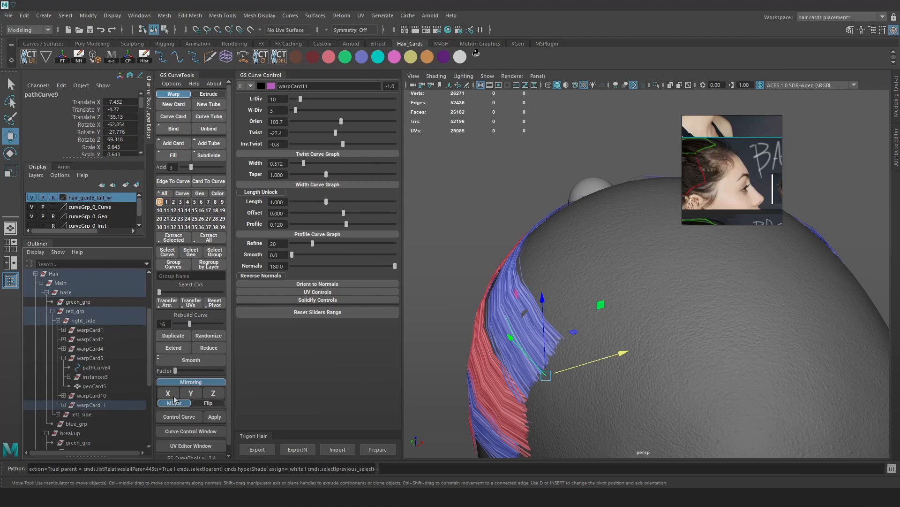
Move the duplicated card's path curve up and inward so the card sits above the crown.
left_click(64, 405)
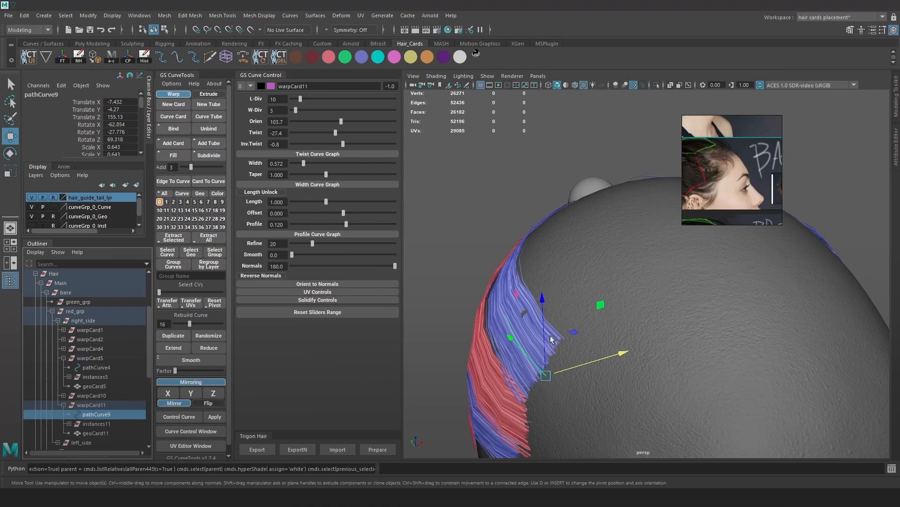
left_click_drag(544, 328, 549, 194)
left_click_drag(589, 231, 691, 207)
middle_click_drag(575, 246, 525, 276, "alt")
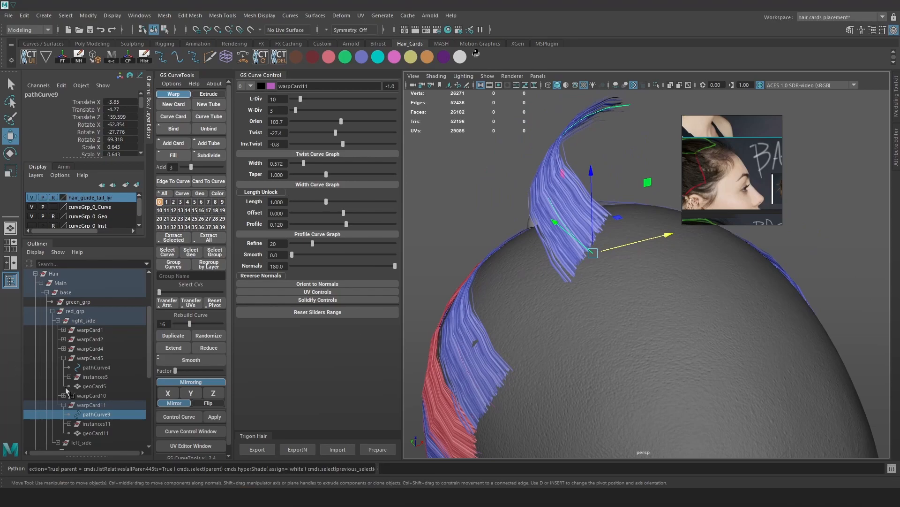
Reparent the duplicated card's group from right_side to base's green_grp and select its path curve.
left_click(92, 405)
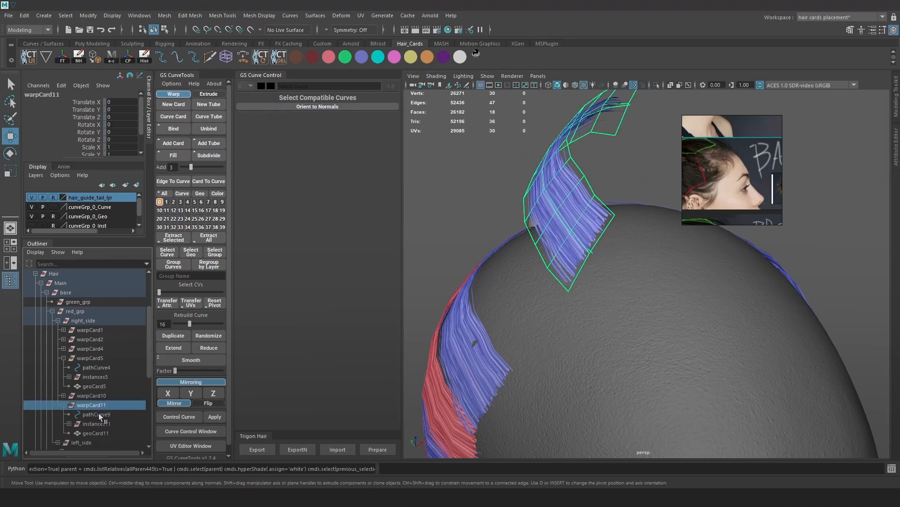
left_click(98, 414)
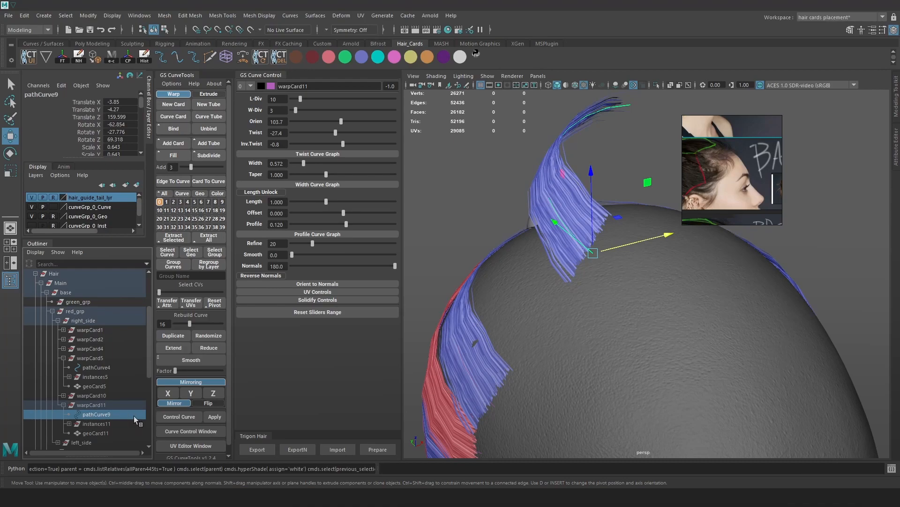
left_click_drag(102, 405, 89, 300)
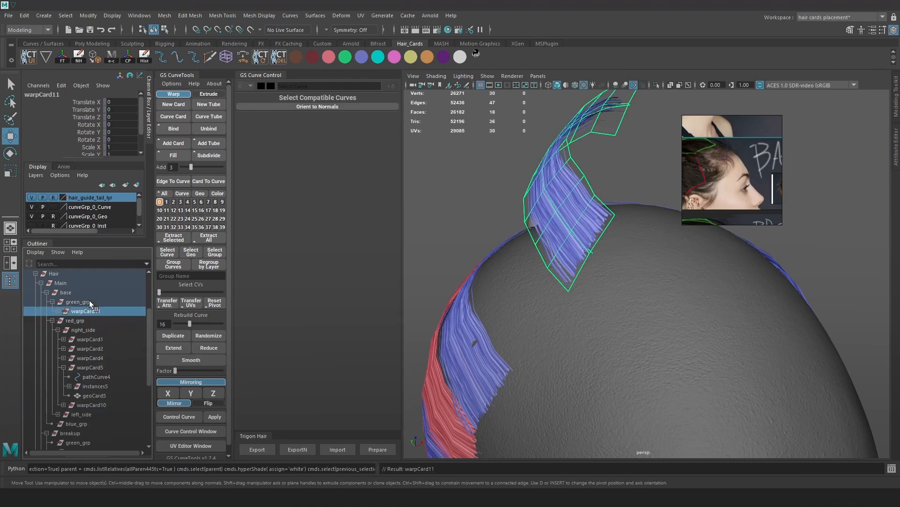
left_click(58, 310)
left_click(85, 321)
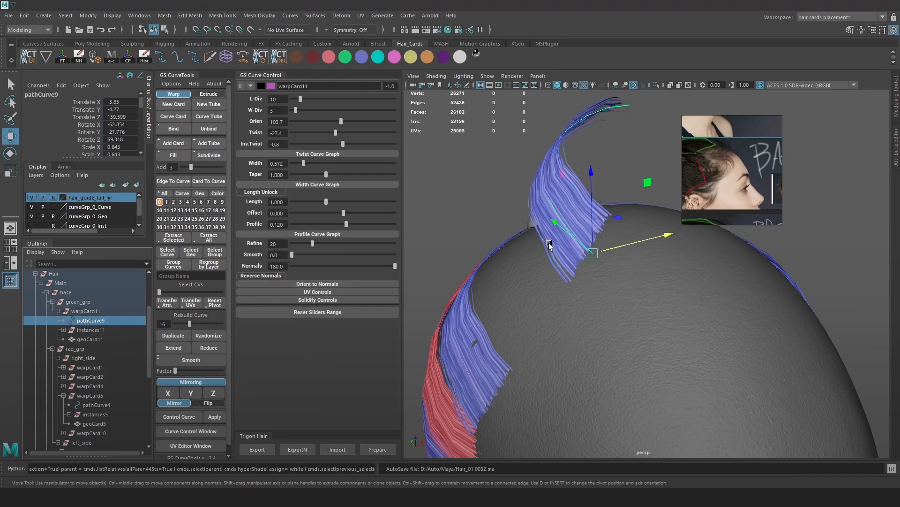
Assign the green material to the duplicated card above the crown.
left_click_drag(548, 243, 479, 65, "alt")
left_click(351, 56)
left_click_drag(610, 217, 601, 221, "alt")
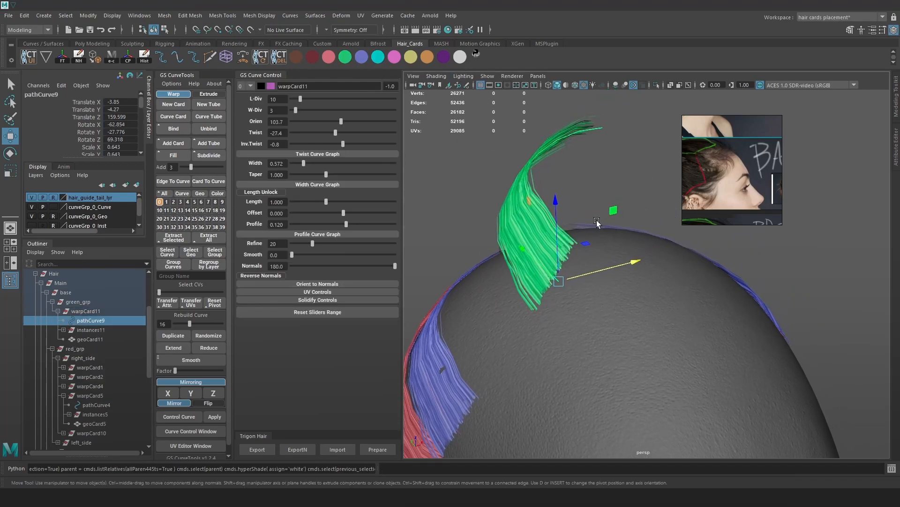
Lower the green card toward the crown and set its orientation to 137.2.
left_click_drag(657, 216, 672, 265, "alt")
key("ctrl+z")
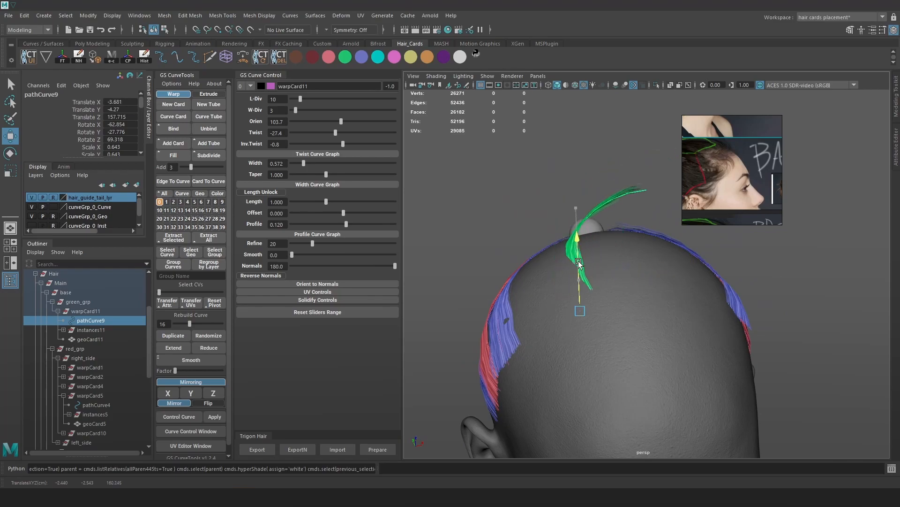
mouse_move(340, 121)
left_mouse_down()
mouse_move(332, 121)
mouse_move(347, 121)
left_mouse_up()
mouse_move(586, 211)
left_mouse_down("alt")
mouse_move(612, 192)
mouse_move(572, 202)
left_mouse_up("alt")
Rebuild the green card's curve with a value of 1 while viewing it in wireframe.
left_click(533, 210)
key("4")
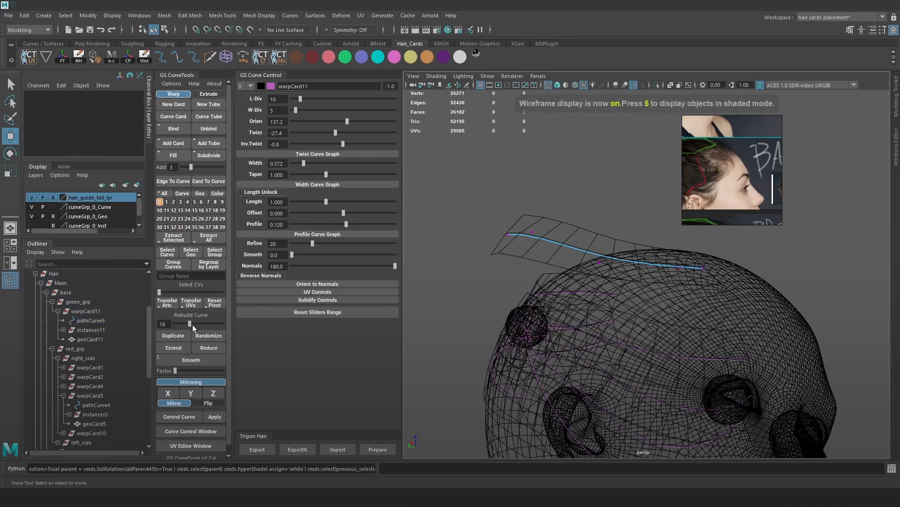
left_click_drag(193, 325, 175, 324)
Reposition the green card's rear curve points so the strip starts at the ponytail ball and follows the crown.
left_click_drag(484, 255, 652, 263, "alt")
left_click(567, 211)
key("6")
key("4")
key("6")
left_click_drag(581, 290, 516, 308)
left_click_drag(534, 303, 516, 295)
left_click_drag(569, 214, 541, 256)
left_click_drag(554, 245, 664, 298)
Shift the green card's curve points sideways so the strip runs straighter from the ponytail ball over the crown.
key("4")
left_click(526, 347)
left_click_drag(494, 336, 568, 336)
left_click(632, 272)
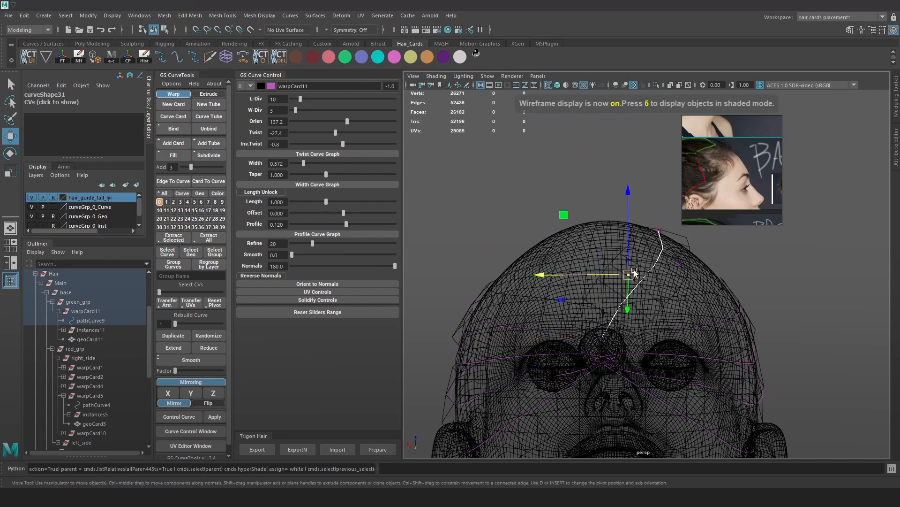
left_click_drag(632, 272, 617, 269)
key("6")
left_click(680, 263)
left_click_drag(680, 263, 674, 263)
mouse_move(681, 227)
left_mouse_down("alt")
mouse_move(671, 271)
mouse_move(651, 219)
mouse_move(631, 199)
mouse_move(736, 169)
left_mouse_up("alt")
left_click_drag(700, 285, 639, 244, "alt")
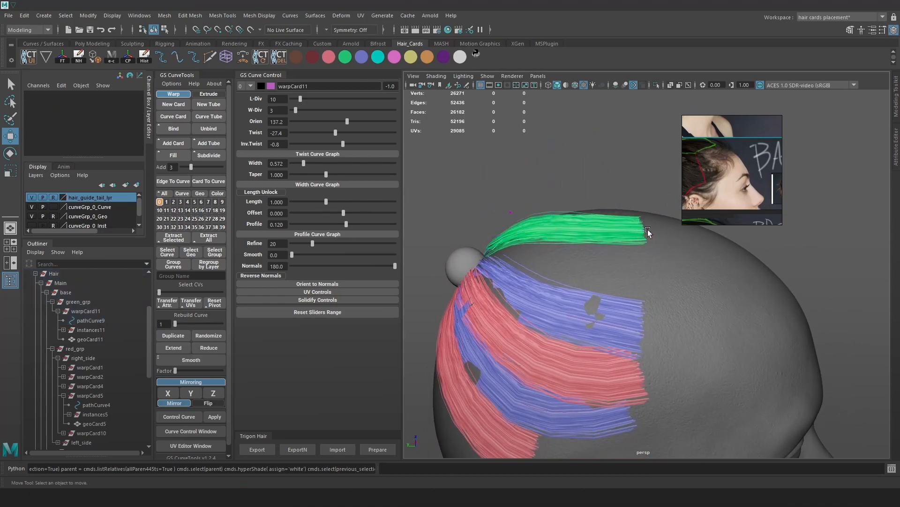
Select the green card's curve in wireframe display and open its control vertices for editing.
left_click(646, 229)
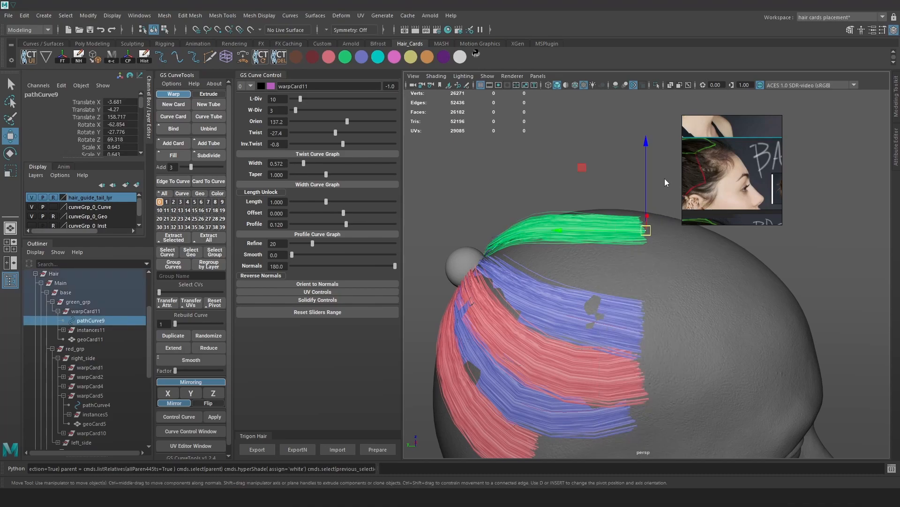
left_click(633, 229)
left_click(647, 230)
key("4")
left_click(607, 223)
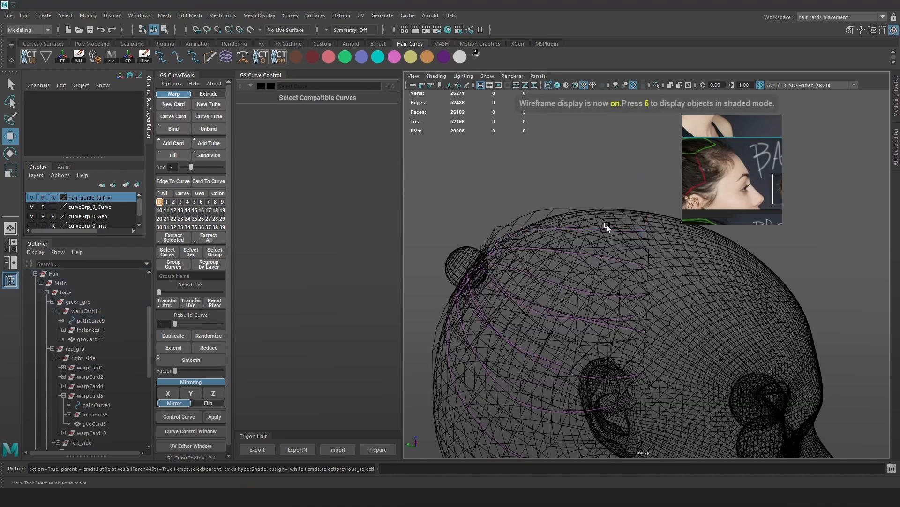
left_click(606, 230)
right_click_drag(639, 166, 610, 167)
Move the curve point at the green card's front end forward to extend the strip along the top of the head.
left_click_drag(658, 214, 642, 234)
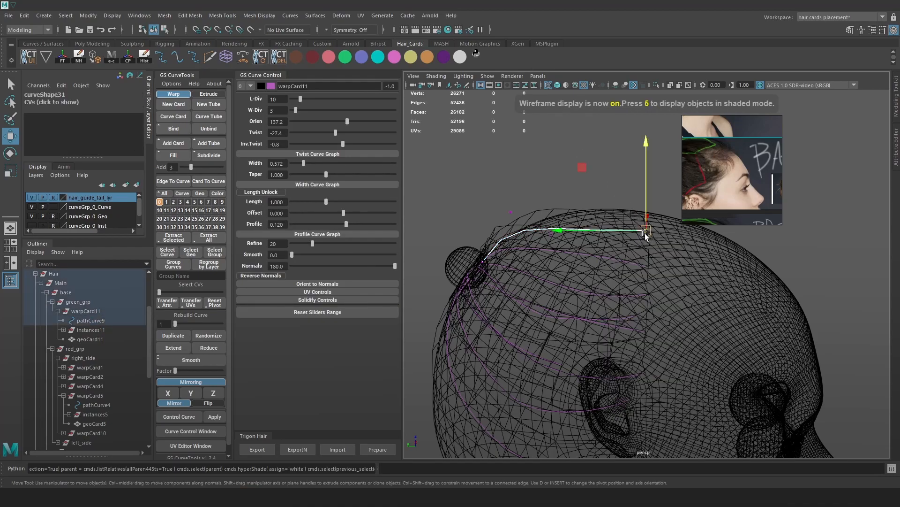
middle_click_drag(648, 232, 574, 231, "alt")
left_click_drag(535, 228, 549, 229)
key("7")
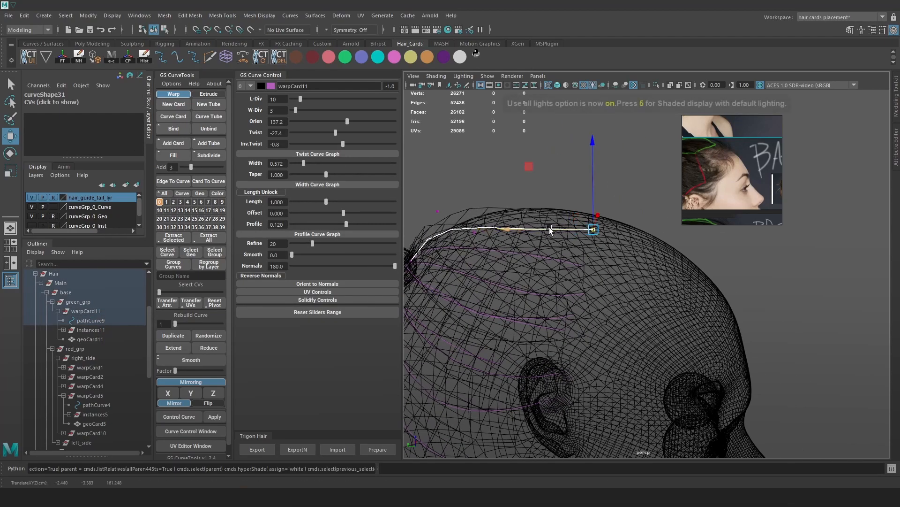
key("6")
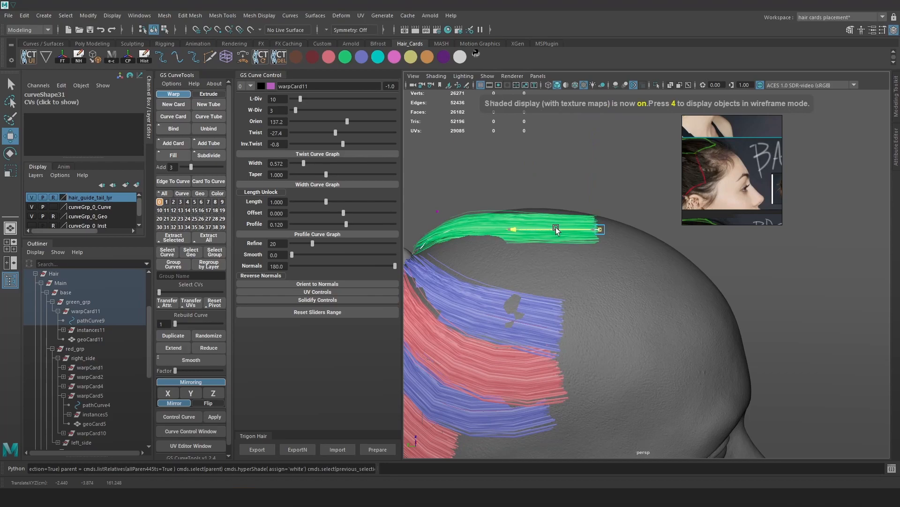
scroll(595, 252, "down", 5)
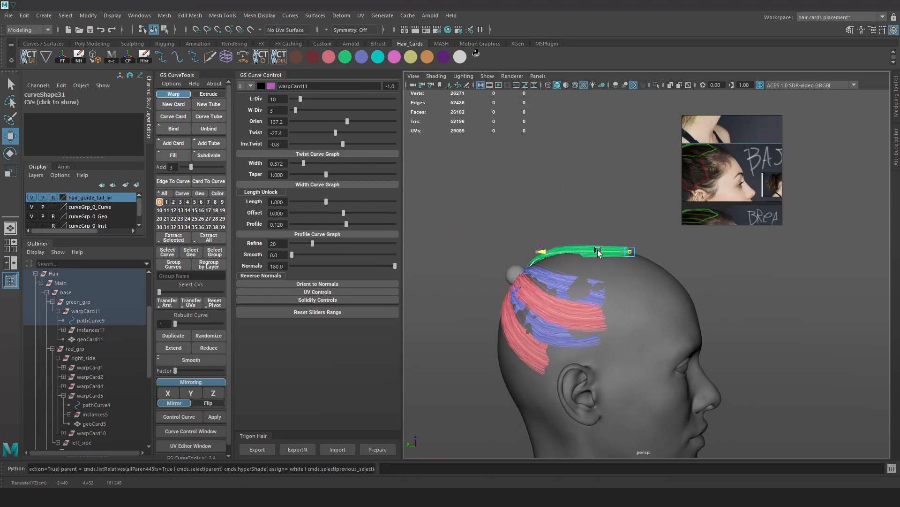
scroll(609, 225, "up", 5)
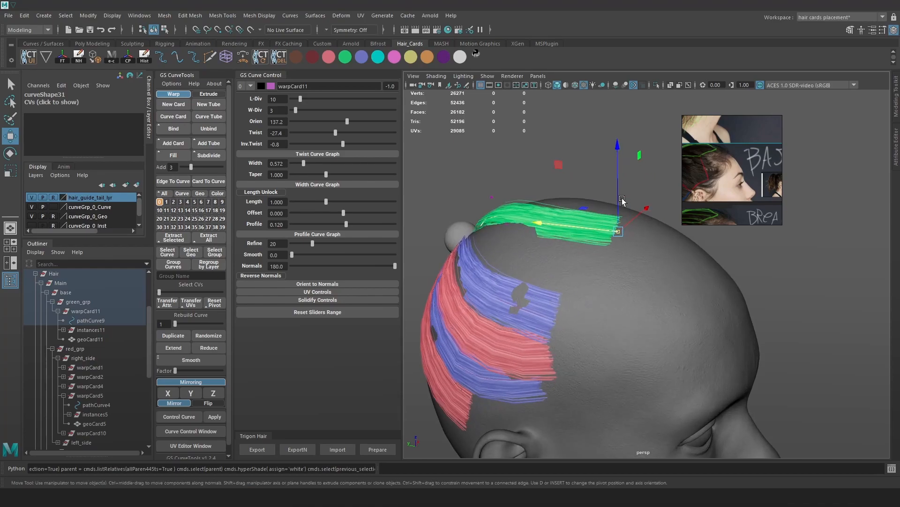
Rebuild the green card's curve at 2 and reposition its front and middle points to follow the top of the head.
left_click_drag(614, 209, 617, 201)
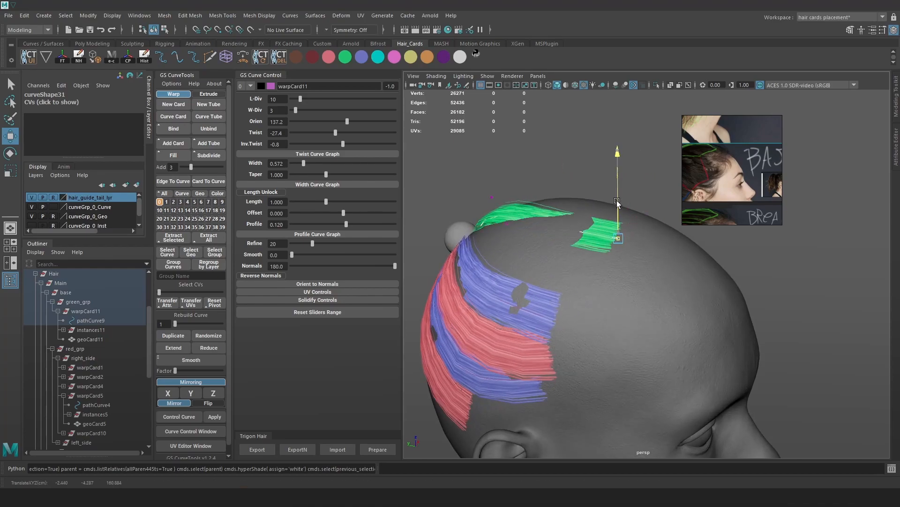
key("4")
left_click_drag(570, 244, 600, 233, "alt")
left_click_drag(175, 324, 175, 325)
right_click_drag(422, 206, 549, 168, "alt")
left_click(550, 167)
left_click(556, 208)
key("5")
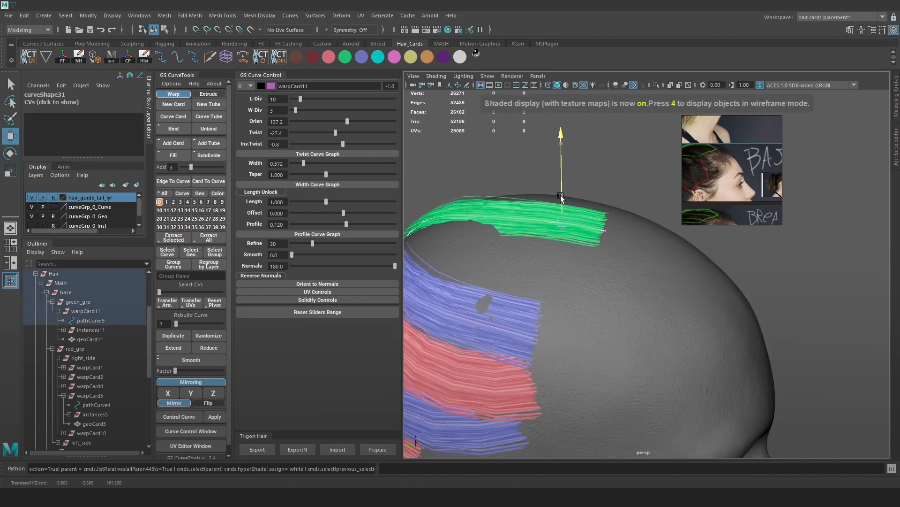
Set the green card's orientation to 145.3 so the strip lies along the scalp.
key("4")
key("6")
right_click_drag(543, 217, 298, 198, "alt")
left_click_drag(347, 121, 349, 121)
middle_click_drag(521, 145, 568, 174)
Select the green card's outer curve point over the crown in wireframe display and shift it sideways.
mouse_move(568, 175)
left_mouse_down("alt")
mouse_move(650, 190)
mouse_move(557, 310)
mouse_move(541, 311)
left_mouse_up("alt")
key("4")
key("6")
key("4")
left_click(642, 265)
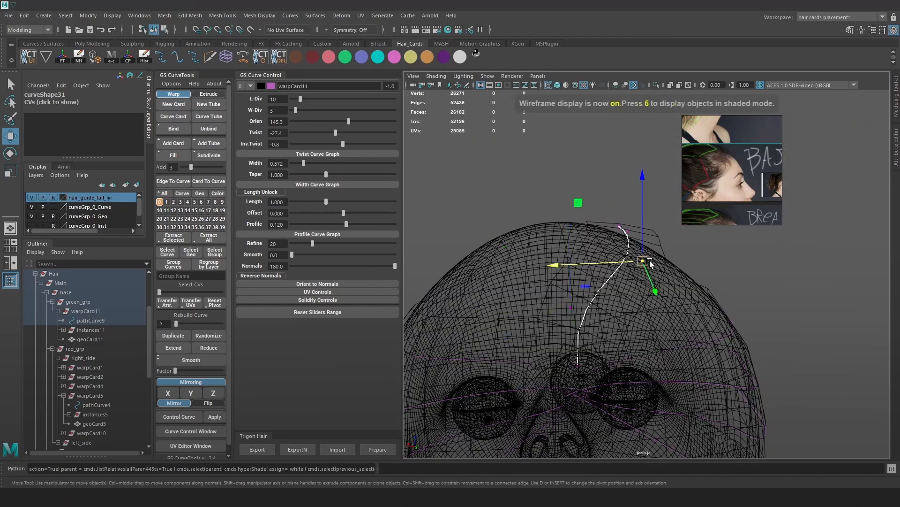
key("6")
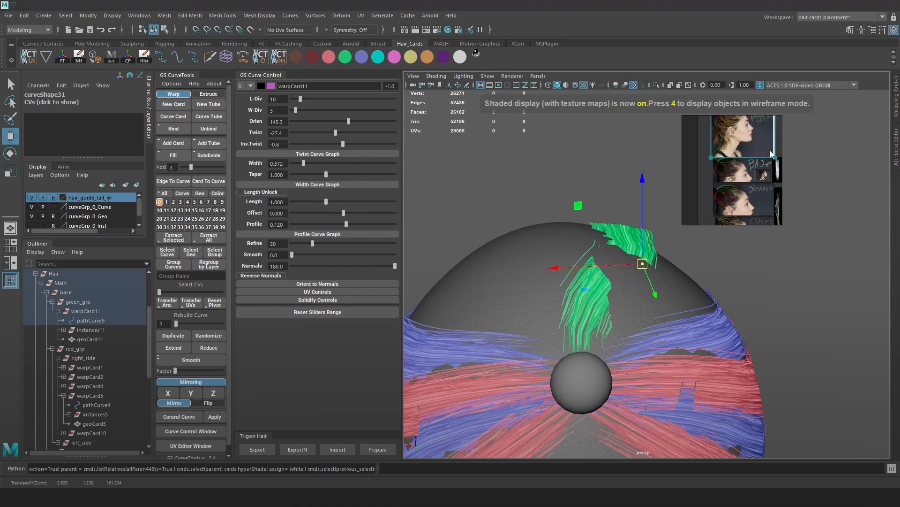
Browse the reference board and enlarge the blonde ponytail photo showing the back of the head.
scroll(741, 170, "up", 5)
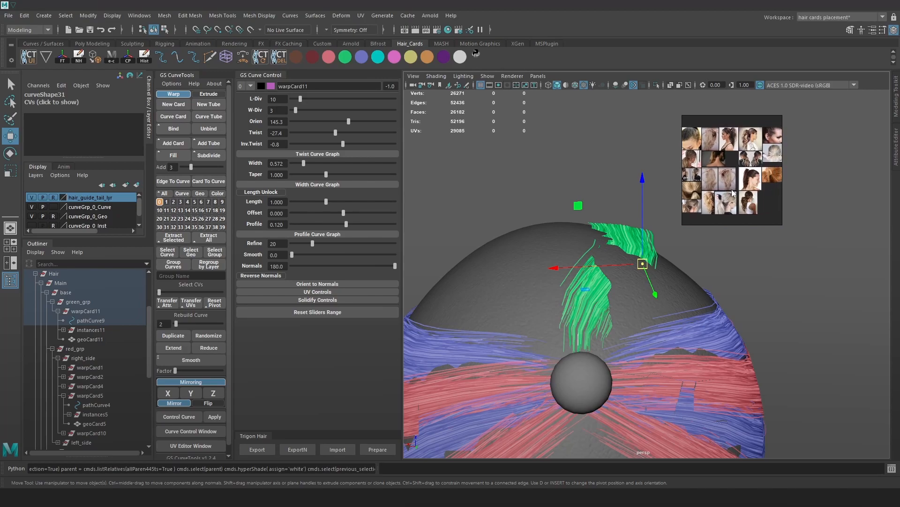
middle_click_drag(769, 178, 745, 167)
scroll(760, 142, "up", 6)
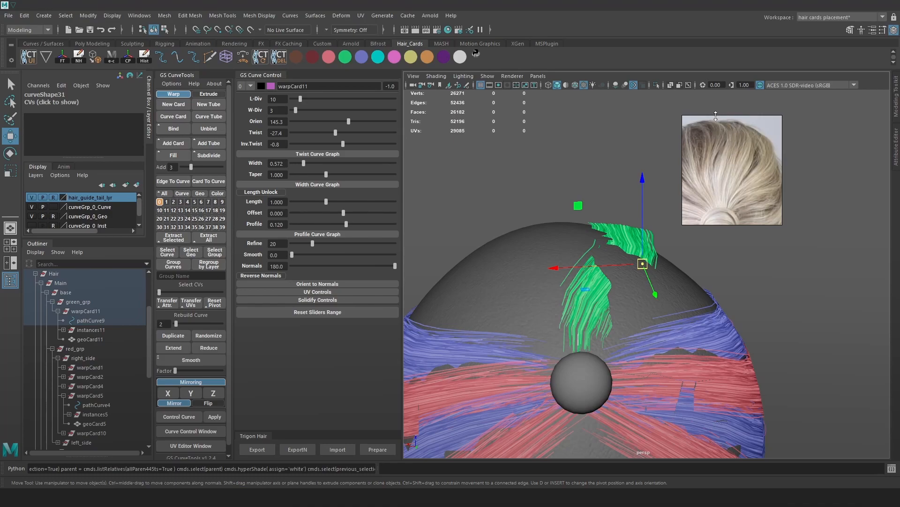
Reposition the green card's upper curve point over the crown and set the card's Profile to 0.349.
mouse_move(648, 244)
left_mouse_down()
mouse_move(643, 232)
mouse_move(621, 260)
mouse_move(632, 219)
mouse_move(610, 236)
mouse_move(696, 226)
mouse_move(666, 223)
left_mouse_up()
key("4")
key("6")
left_click_drag(349, 122, 350, 123)
left_click_drag(339, 219, 350, 220)
left_click_drag(349, 122, 348, 124)
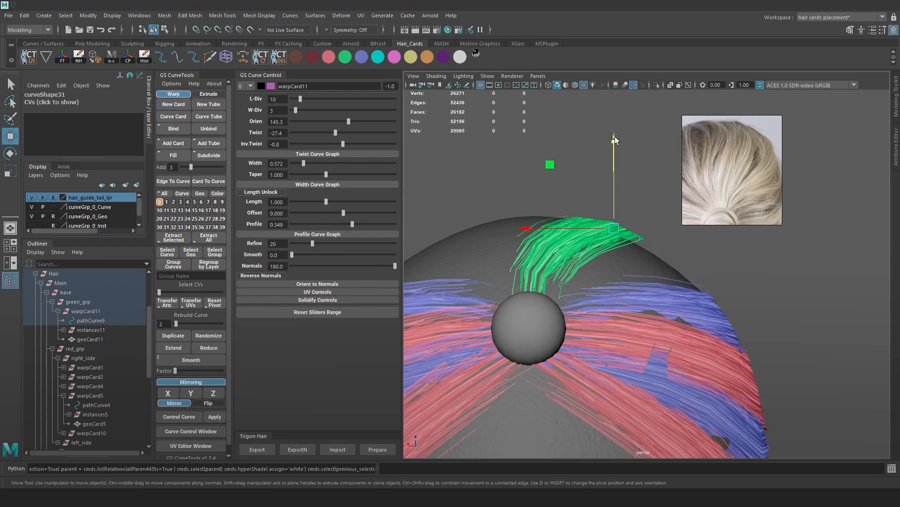
Set the green card's Inv.Twist to -14.9 and adjust its curve points so the strip follows the top of the head.
left_click_drag(594, 122, 638, 187, "alt")
key("4")
key("6")
left_click_drag(614, 215, 540, 242, "alt")
left_click_drag(344, 144, 339, 144)
left_click_drag(592, 194, 621, 188, "alt")
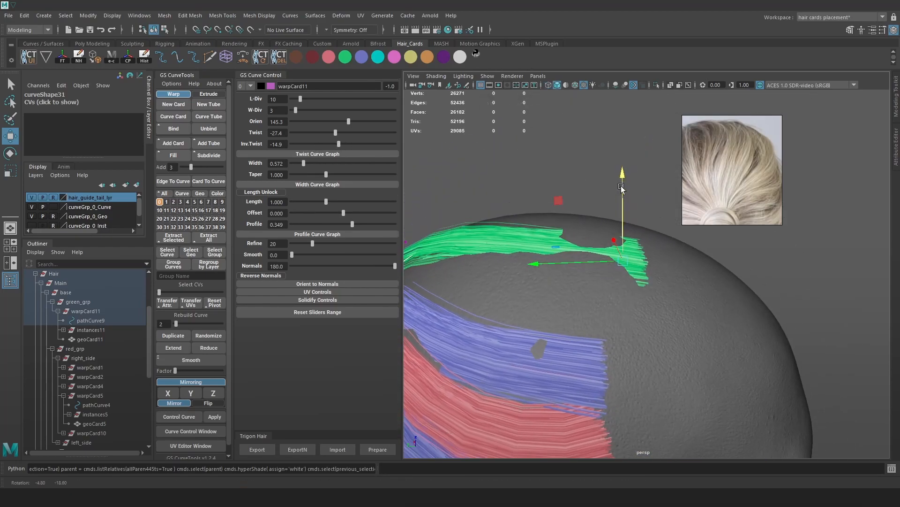
key("4")
key("5")
key("6")
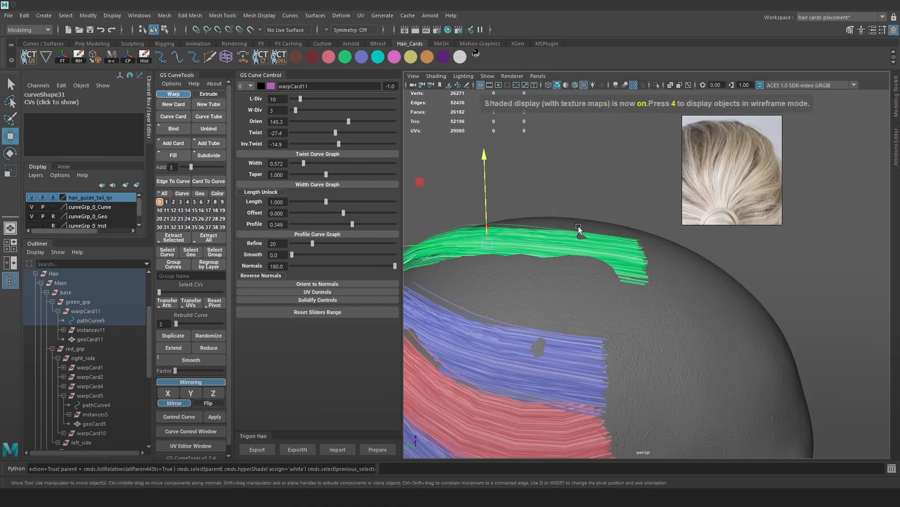
Rebuild the green card's curve at 3, reposition one of its control vertices, and set Inv.Twist to -11.6.
key("4")
left_click_drag(176, 322, 177, 323)
right_click(575, 171)
right_click_drag(572, 171, 520, 172)
left_click(535, 242)
key("6")
mouse_move(531, 221)
left_mouse_down()
mouse_move(532, 212)
mouse_move(614, 243)
mouse_move(596, 243)
left_mouse_up()
left_click_drag(339, 144, 340, 145)
left_click_drag(563, 189, 589, 218, "alt")
Shift the green card's curve points between the ponytail ball and crown, and set Twist to -14.9.
left_click_drag(627, 228, 633, 266, "alt")
left_click_drag(564, 307, 530, 289)
right_click_drag(530, 288, 581, 291, "alt")
left_click_drag(581, 292, 521, 291, "alt")
middle_click_drag(666, 244, 519, 249, "alt")
left_click_drag(665, 215, 623, 251)
left_click_drag(642, 234, 435, 237)
left_click_drag(341, 136, 339, 133)
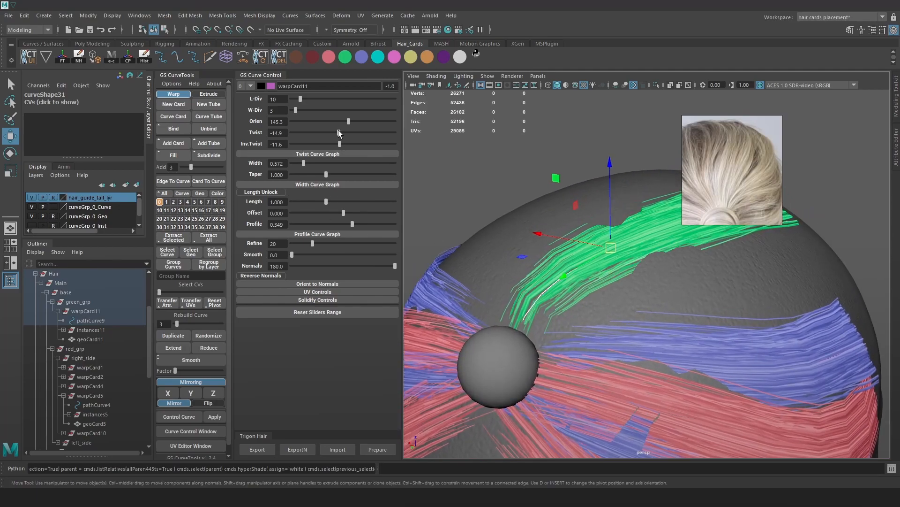
Move the green card's curve point beside the ponytail ball so the strip's root bends closely over the scalp.
left_click_drag(607, 214, 668, 208, "alt")
middle_click_drag(667, 208, 513, 246, "alt")
key("5")
key("4")
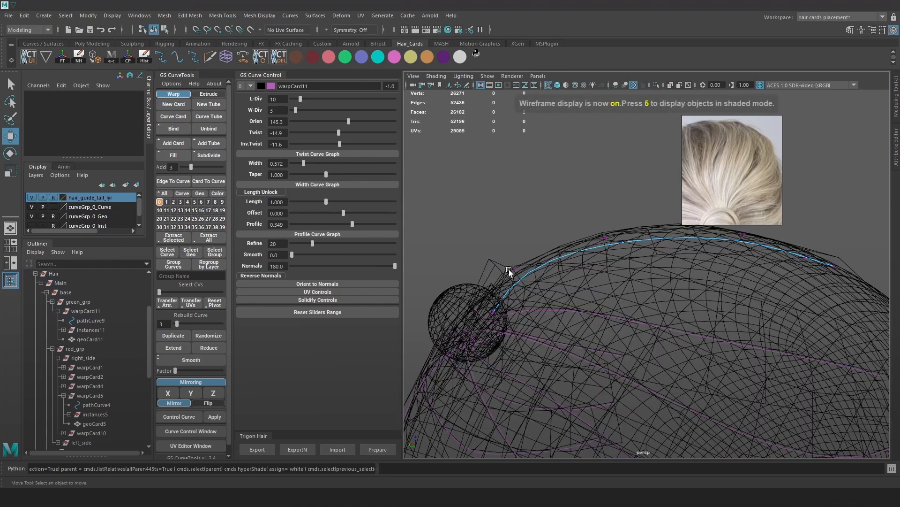
key("5")
key("6")
mouse_move(521, 273)
left_mouse_down()
mouse_move(603, 234)
mouse_move(641, 267)
left_mouse_up()
right_click_drag(641, 267, 556, 205, "alt")
left_click_drag(557, 204, 581, 237, "alt")
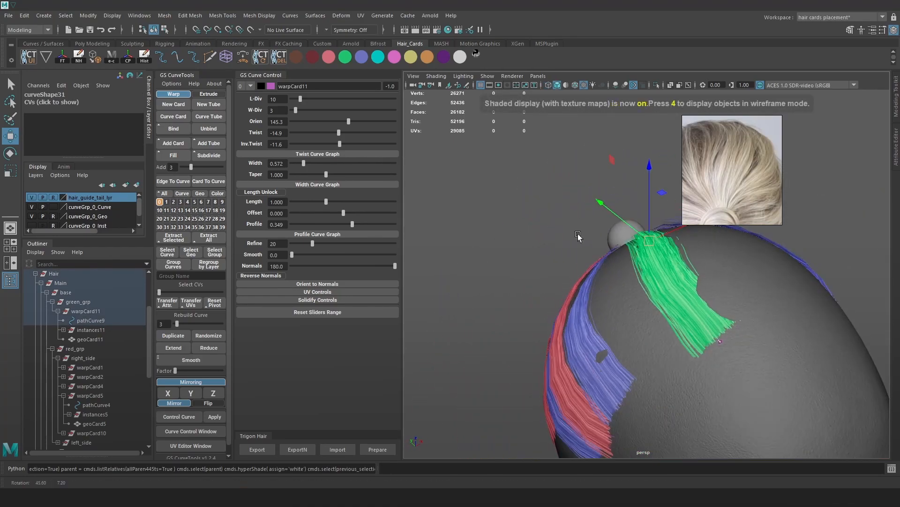
Leave control vertex editing and select the green card's whole curve in wireframe display.
middle_click_drag(657, 272, 581, 251, "alt")
left_click_drag(581, 250, 593, 224, "alt")
right_click_drag(592, 224, 675, 178, "alt")
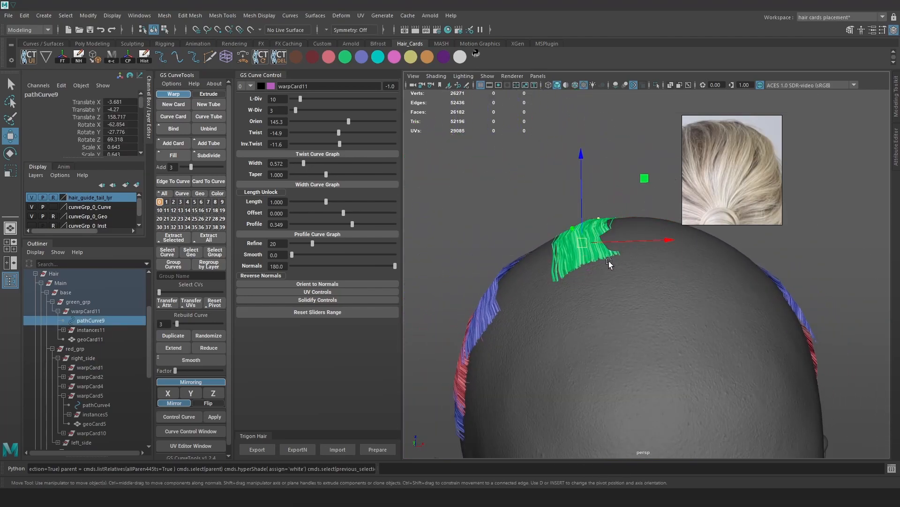
key("5")
key("6")
key("4")
mouse_move(624, 247)
right_mouse_down("alt")
mouse_move(615, 253)
mouse_move(624, 288)
right_mouse_up("alt")
left_click(173, 334)
left_click(173, 334)
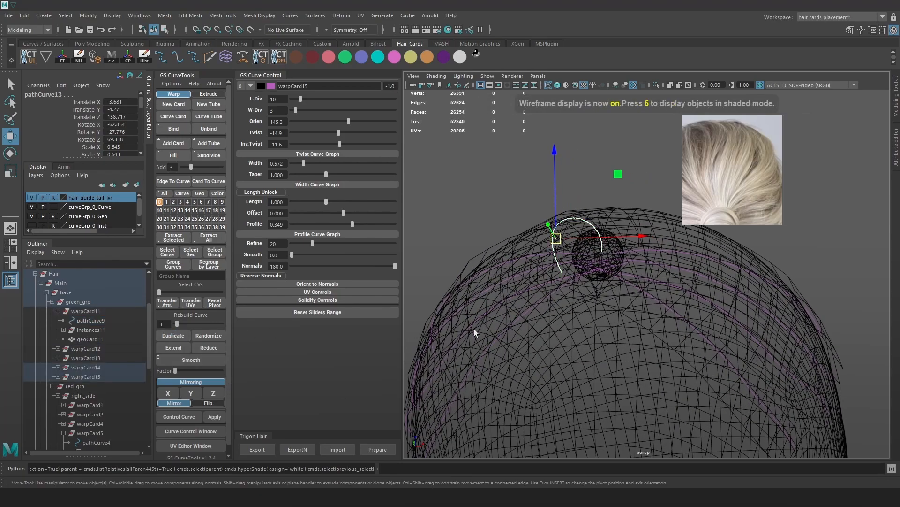
key("ctrl+z")
key("ctrl+z")
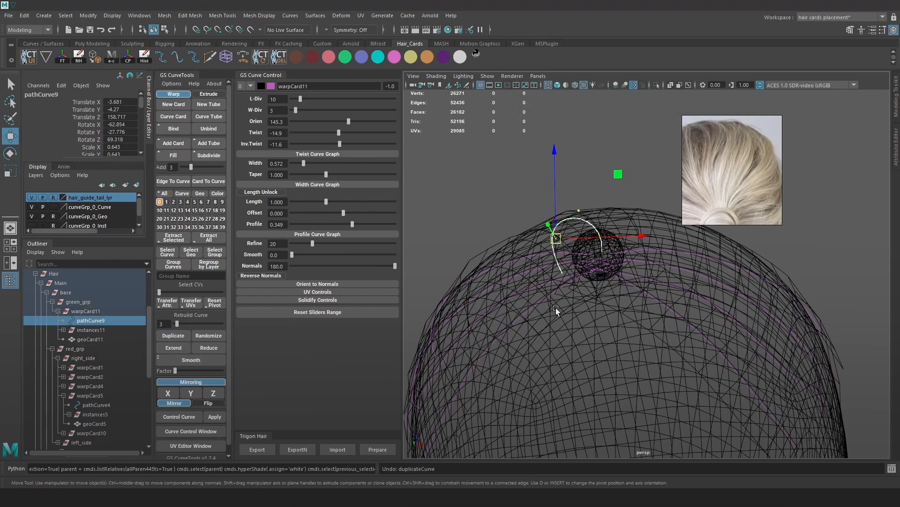
Mirror the green card across the X axis to the other side of the head.
left_click(167, 393)
left_click_drag(524, 301, 579, 276, "alt")
key("5")
key("6")
middle_click_drag(610, 234, 581, 248, "alt")
left_click_drag(581, 251, 631, 257, "alt")
key("4")
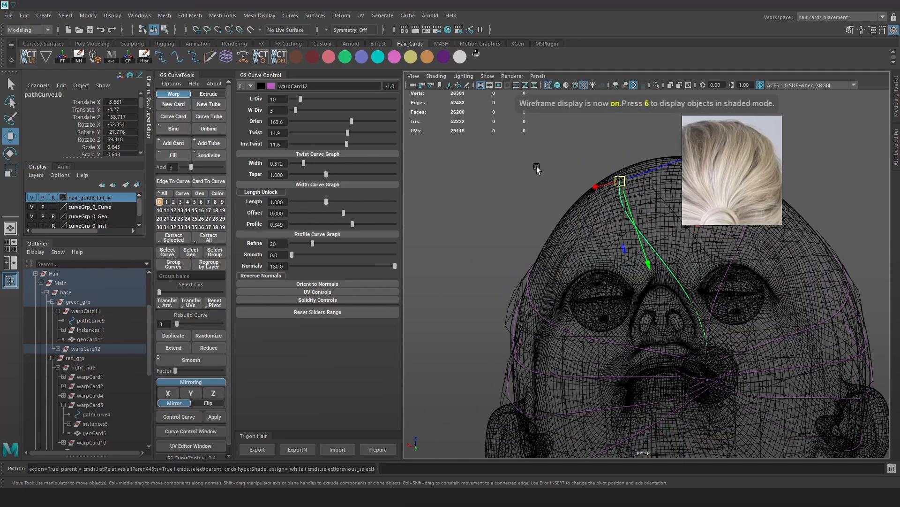
Open the mirrored green card's control vertices and shift its middle curve points sideways over the crown.
right_click_drag(545, 157, 516, 157)
middle_click_drag(629, 195, 577, 190, "alt")
scroll(734, 185, "down", 2)
scroll(734, 184, "up", 1)
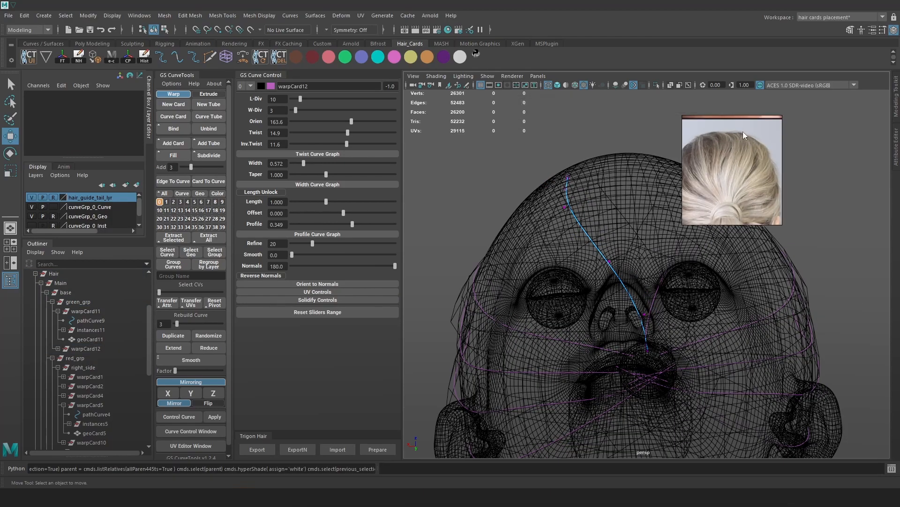
left_click_drag(631, 301, 658, 328)
left_click_drag(656, 328, 564, 310, "alt")
left_click_drag(615, 230, 569, 269)
middle_click_drag(569, 269, 537, 263)
key("6")
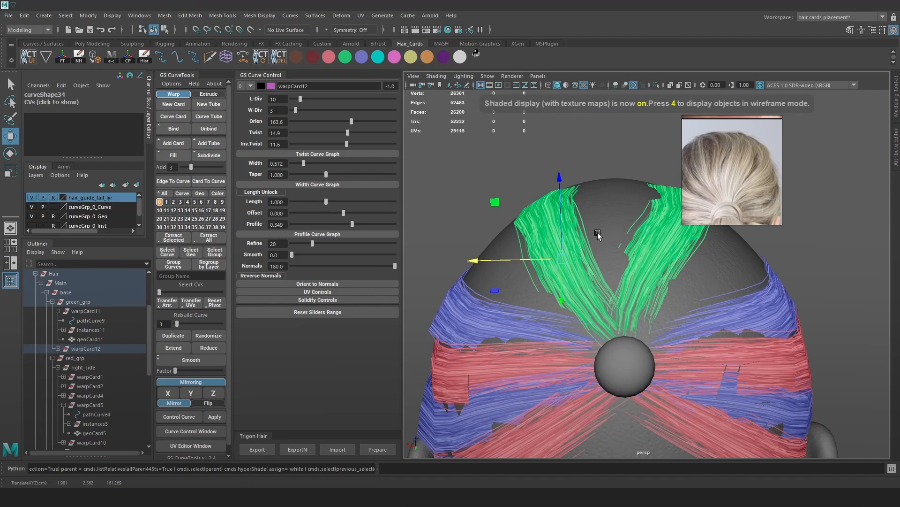
Rebuild the mirrored green card's curve at 4 and move its root curve point into the ponytail ball.
left_click_drag(600, 250, 511, 209, "alt")
key("4")
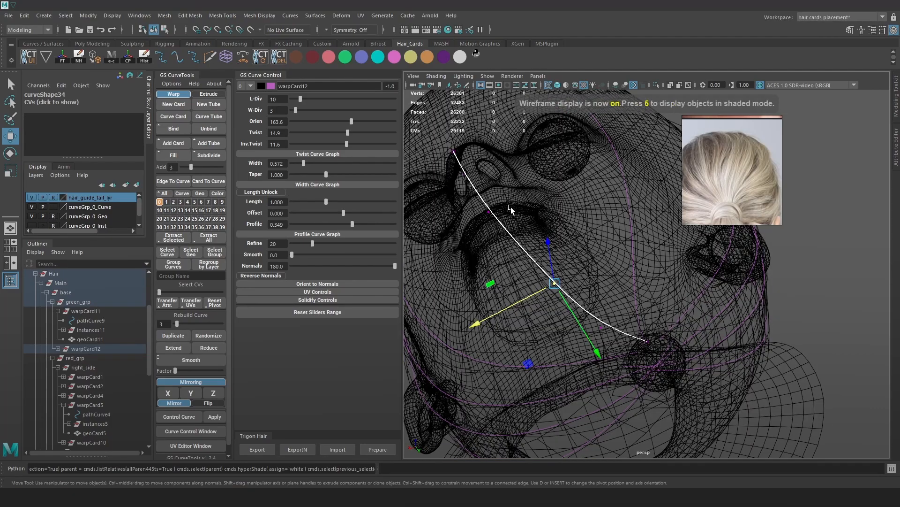
left_click_drag(177, 320, 178, 321)
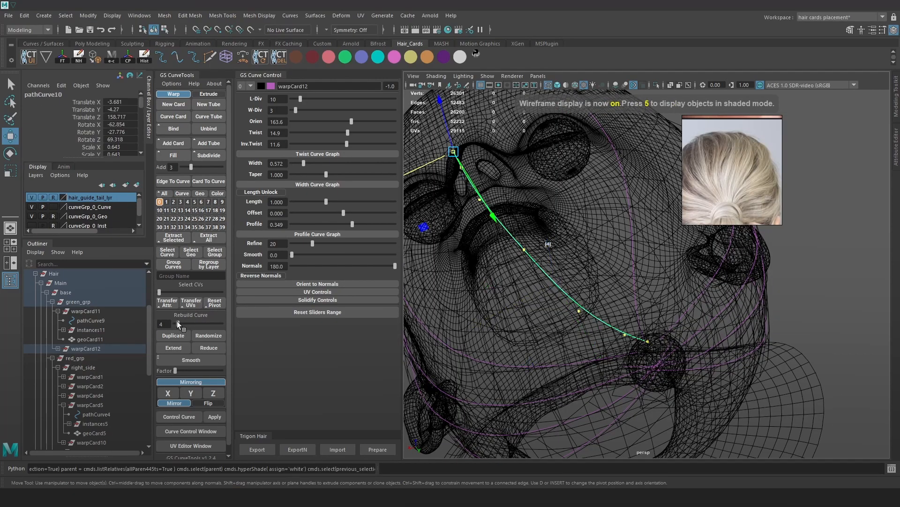
left_click_drag(577, 240, 396, 138, "alt")
right_click_drag(431, 119, 389, 120)
right_click_drag(493, 201, 557, 225, "alt")
left_click_drag(558, 227, 478, 255)
mouse_move(581, 216)
left_mouse_down("alt")
mouse_move(607, 253)
mouse_move(605, 332)
mouse_move(618, 336)
mouse_move(618, 366)
left_mouse_up("alt")
key("5")
key("4")
key("5")
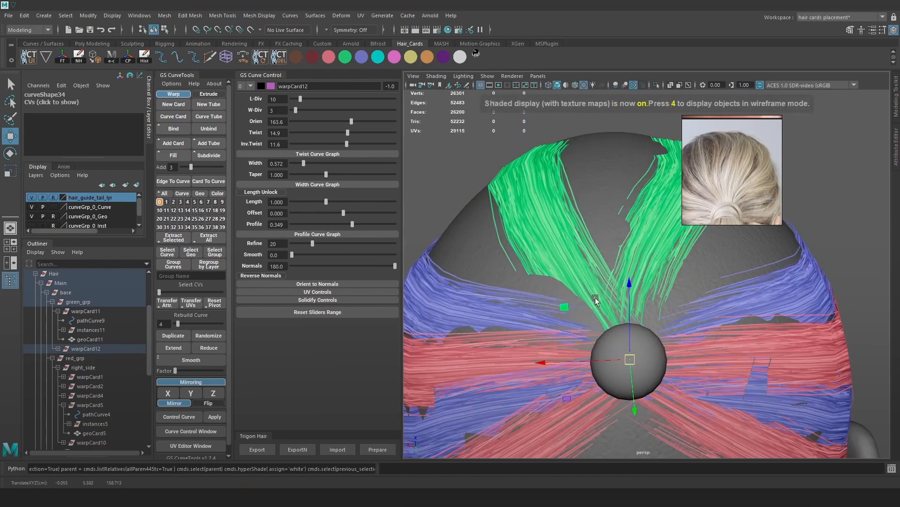
Reposition the mirrored green card's curve point above the ponytail ball, and set Twist to 0.0 and Inv.Twist to 6.6.
key("4")
left_click(562, 263)
key("6")
mouse_move(562, 264)
left_mouse_down()
mouse_move(566, 282)
mouse_move(592, 306)
mouse_move(557, 316)
left_mouse_up()
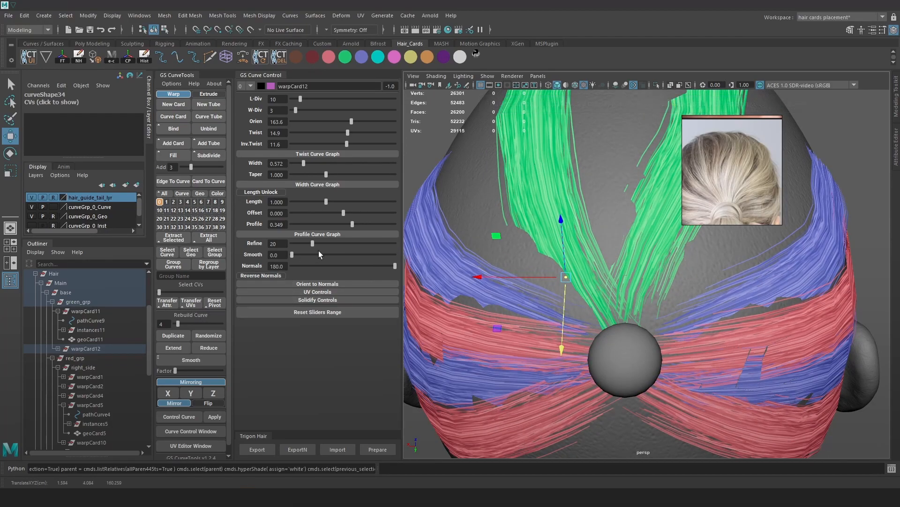
mouse_move(348, 143)
left_mouse_down()
mouse_move(353, 133)
mouse_move(342, 135)
left_mouse_up()
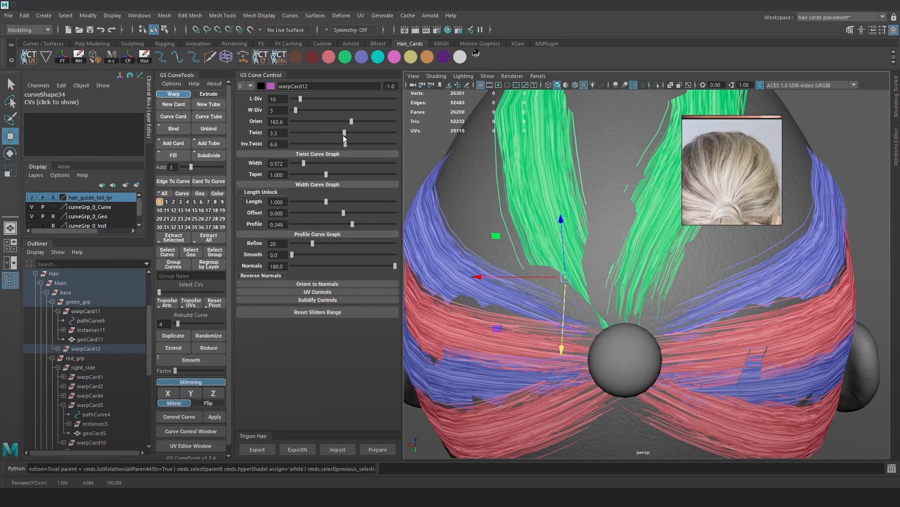
left_click_drag(566, 260, 547, 272, "alt")
mouse_move(550, 310)
left_mouse_down()
mouse_move(546, 327)
mouse_move(540, 321)
left_mouse_up()
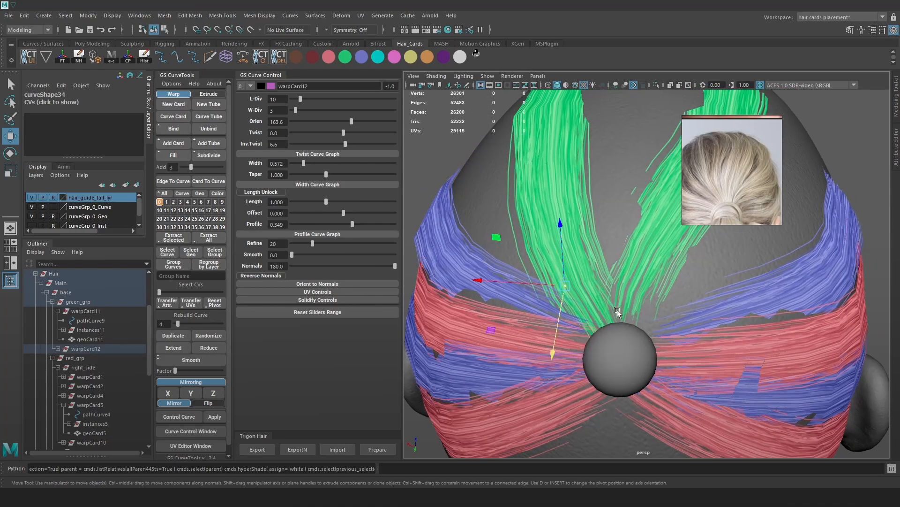
Adjust the mirrored green card's root and upper curve points so the strip runs smoothly from the ball over the crown.
key("4")
mouse_move(685, 309)
left_mouse_down()
mouse_move(603, 398)
mouse_move(626, 396)
left_mouse_up()
key("6")
mouse_move(704, 343)
left_mouse_down("alt")
mouse_move(598, 242)
mouse_move(623, 277)
mouse_move(595, 226)
mouse_move(570, 211)
left_mouse_up("alt")
key("4")
key("6")
scroll(600, 197, "up", 3)
middle_click_drag(576, 138, 579, 193, "alt")
mouse_move(572, 185)
left_mouse_down()
mouse_move(539, 213)
mouse_move(557, 205)
left_mouse_up()
key("4")
key("6")
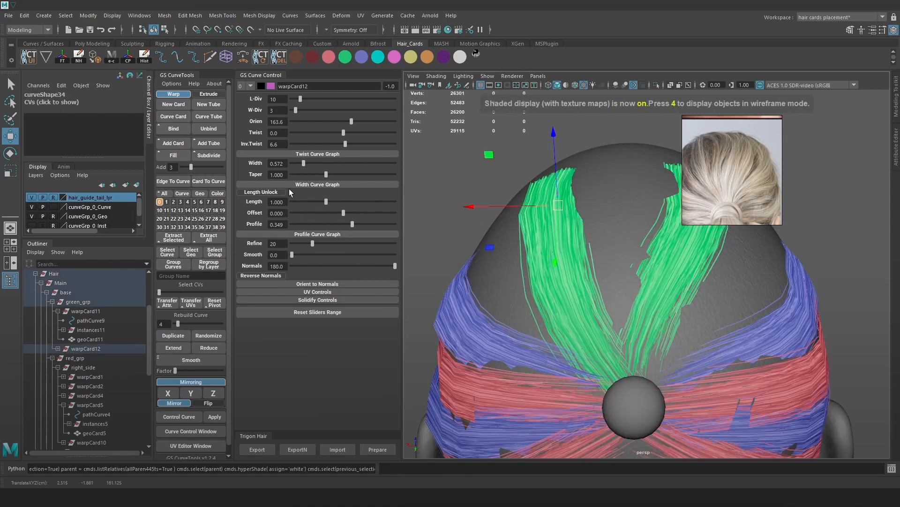
Set the mirrored green card's Inv.Twist to 14.9 so its front end lies along the scalp.
left_click_drag(343, 143, 346, 142)
left_click_drag(474, 290, 671, 306, "alt")
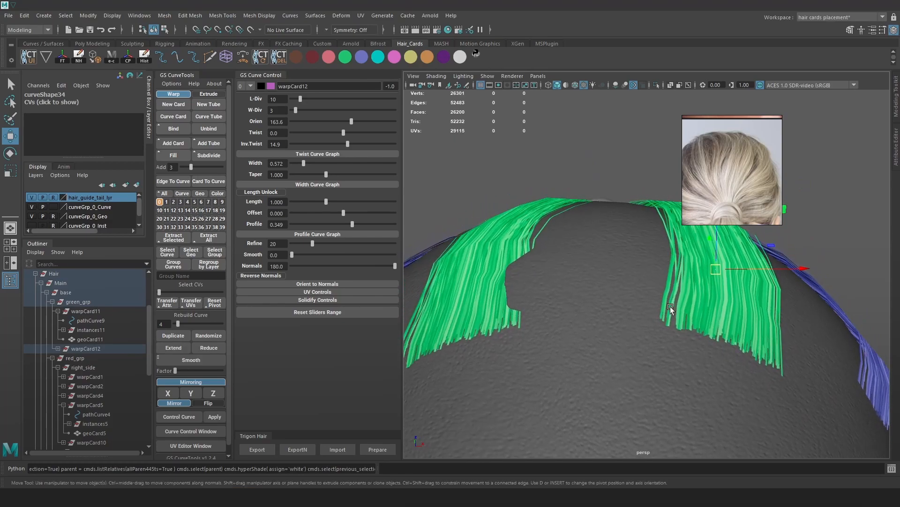
right_click_drag(671, 306, 639, 227, "alt")
left_click_drag(640, 227, 678, 192, "alt")
key("4")
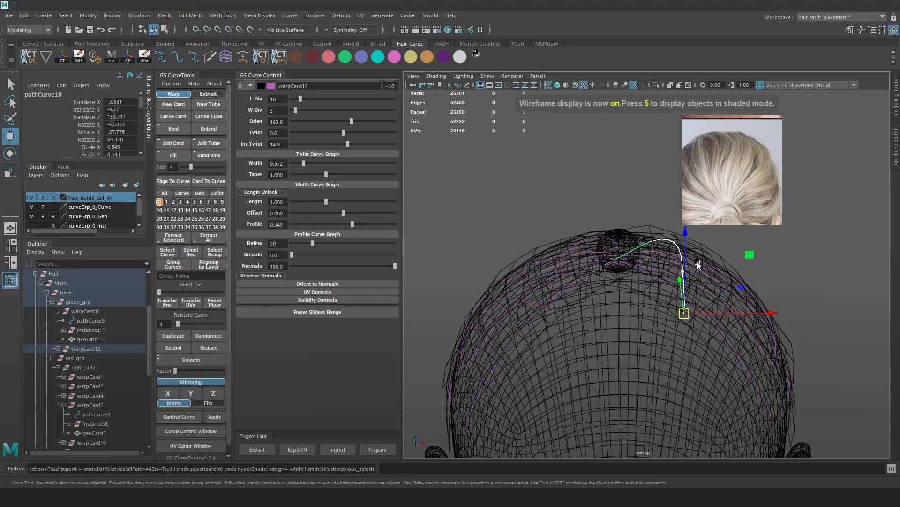
Select both green cards' curves and add 1 in-between card to fill the gap over the crown.
left_click(671, 267)
left_click(682, 259)
left_click(565, 254, "shift")
right_click_drag(547, 250, 565, 246, "alt")
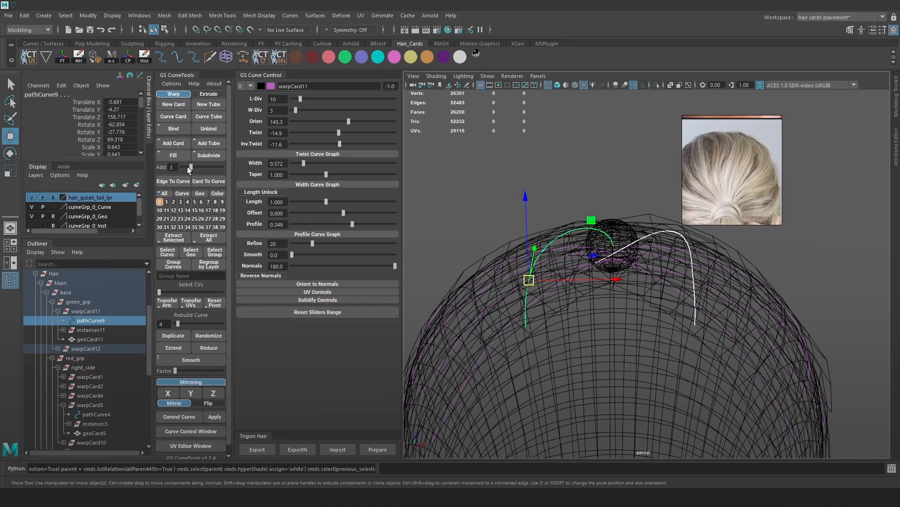
left_click(174, 143)
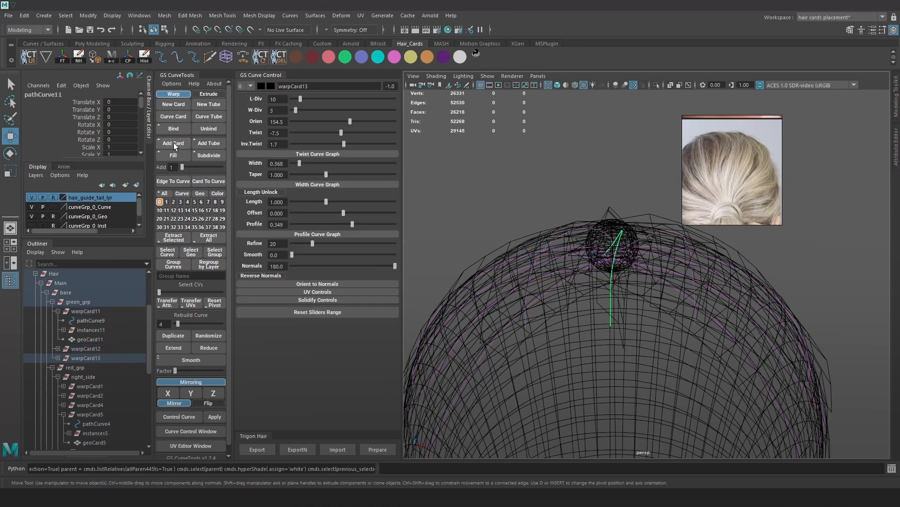
Set the new middle card's orientation to 93.8 and show the cards in textured display.
left_click_drag(567, 212, 601, 255, "alt")
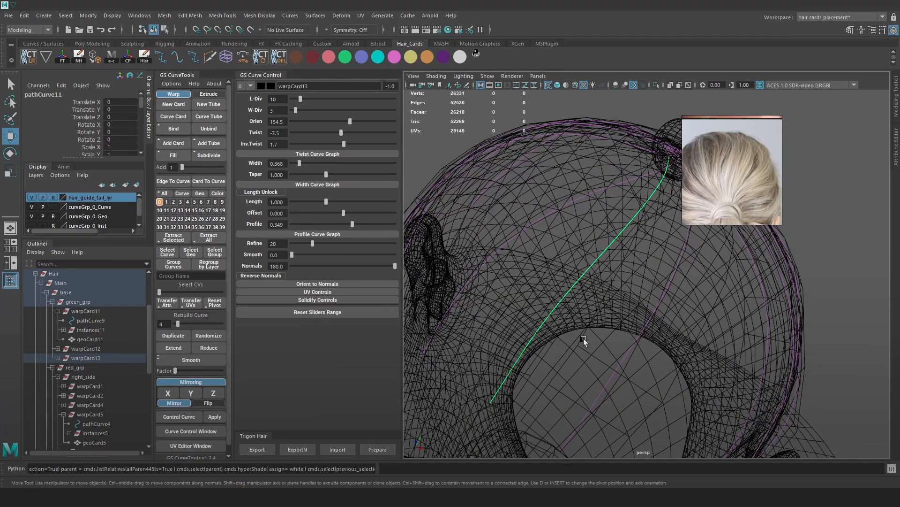
left_click_drag(601, 204, 524, 190, "alt")
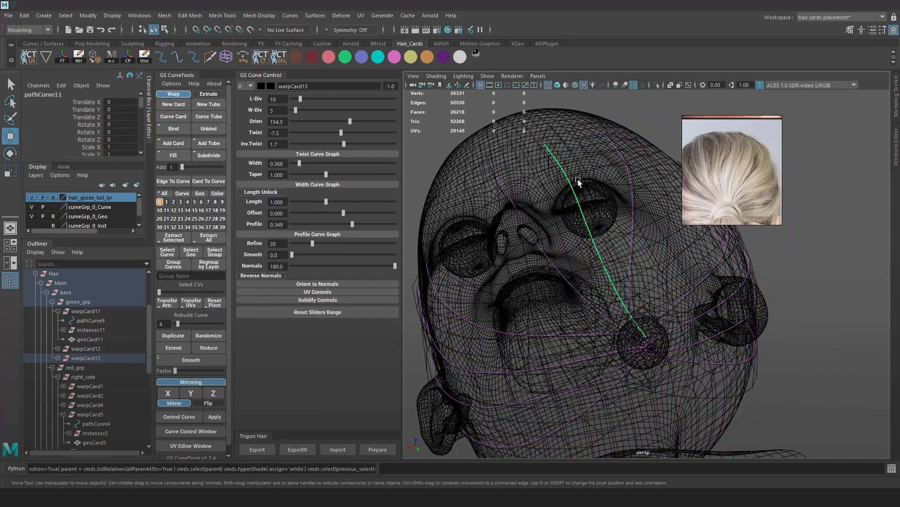
left_click_drag(595, 187, 581, 193, "alt")
right_click_drag(581, 193, 612, 243, "alt")
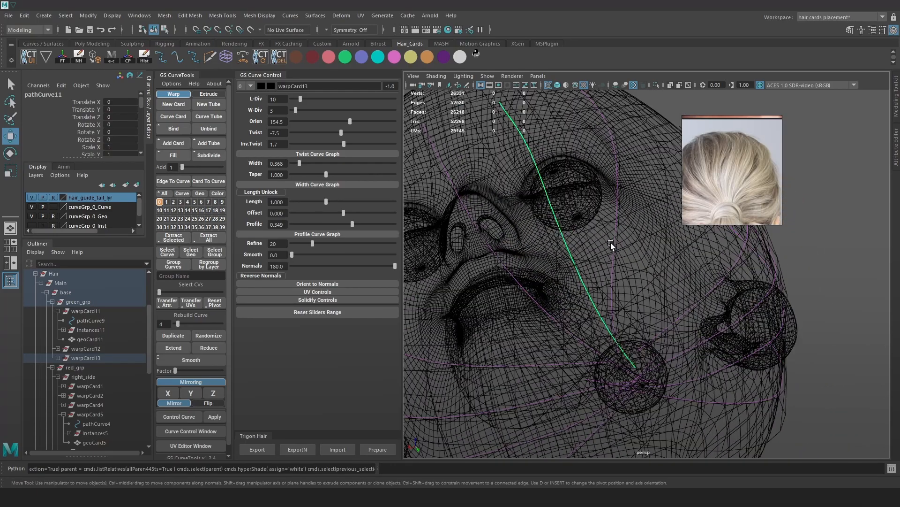
key("6")
key("4")
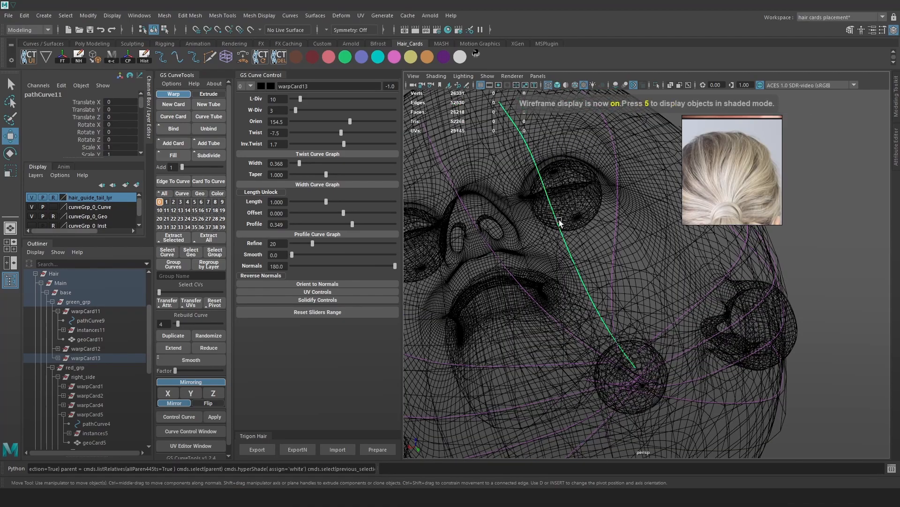
left_click(559, 223)
left_click(558, 222)
middle_click_drag(543, 192, 565, 234, "alt")
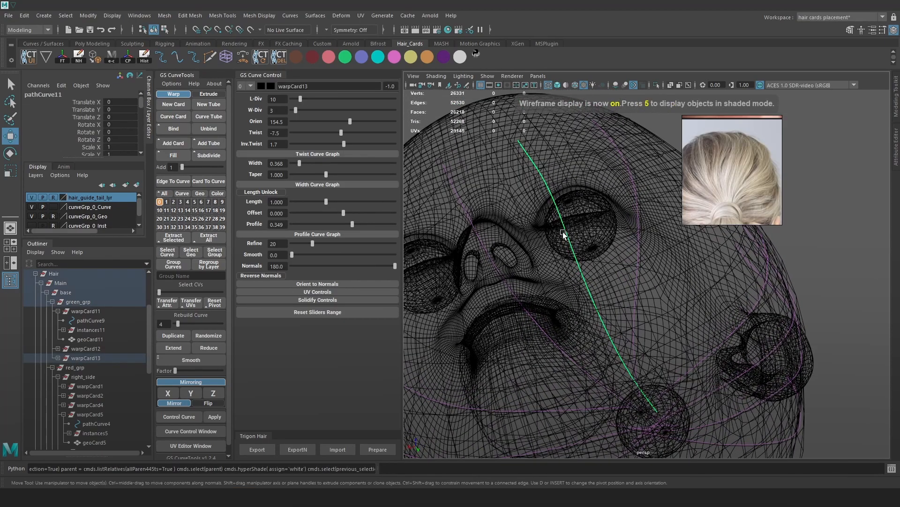
mouse_move(354, 123)
left_mouse_down()
mouse_move(332, 123)
mouse_move(340, 122)
left_mouse_up()
key("6")
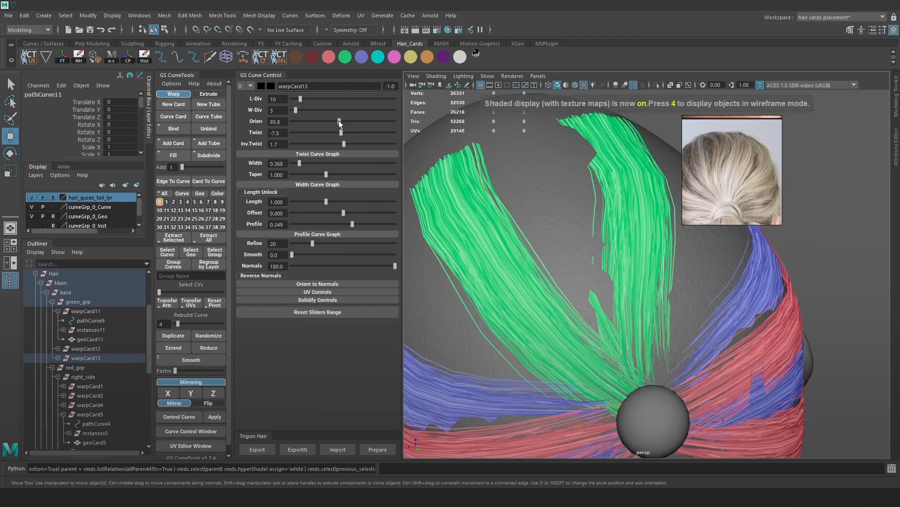
Reset the middle green card's pivot, raise the card off the scalp and set its width to 0.551.
scroll(549, 163, "down", 3)
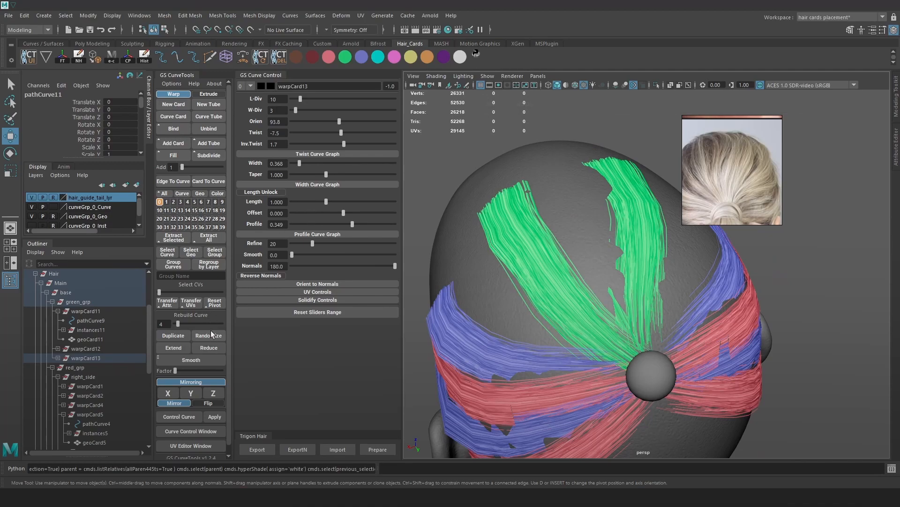
left_click(214, 305)
left_click_drag(553, 153, 550, 141)
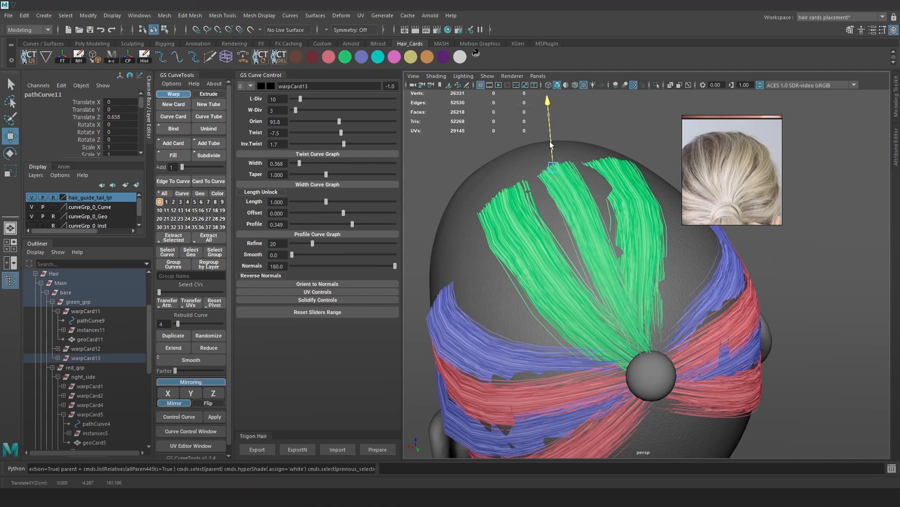
left_click_drag(607, 187, 623, 217, "alt")
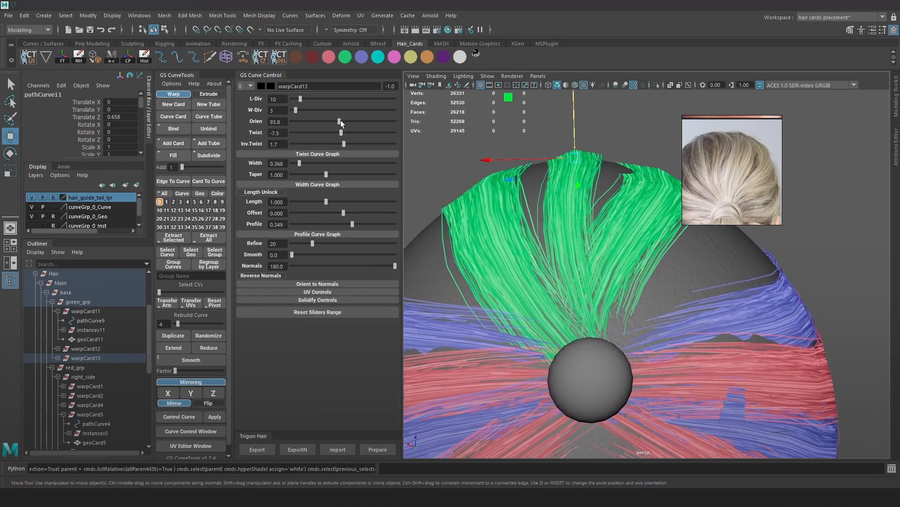
left_click_drag(300, 162, 302, 163)
left_click_drag(551, 151, 553, 200, "alt")
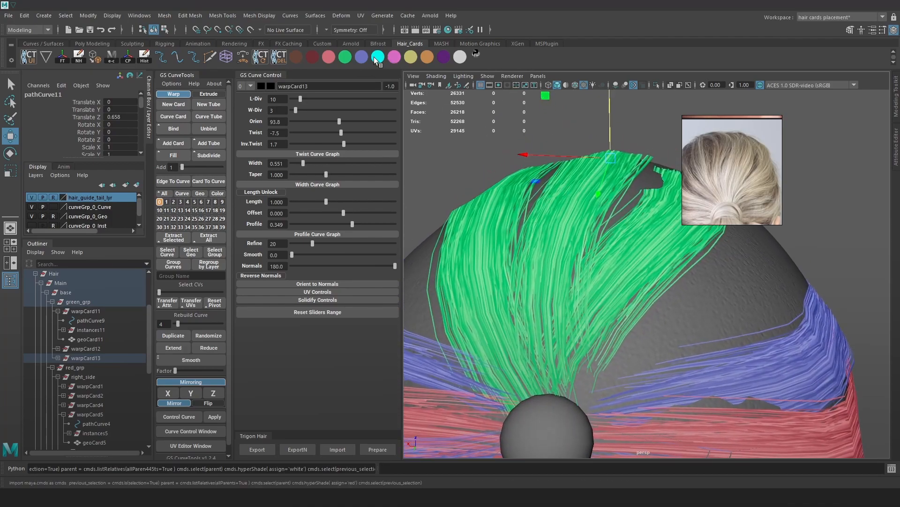
Try yellow on the middle card, then colour it red and lower it slightly to a Z translation of 0.455.
left_click(411, 57)
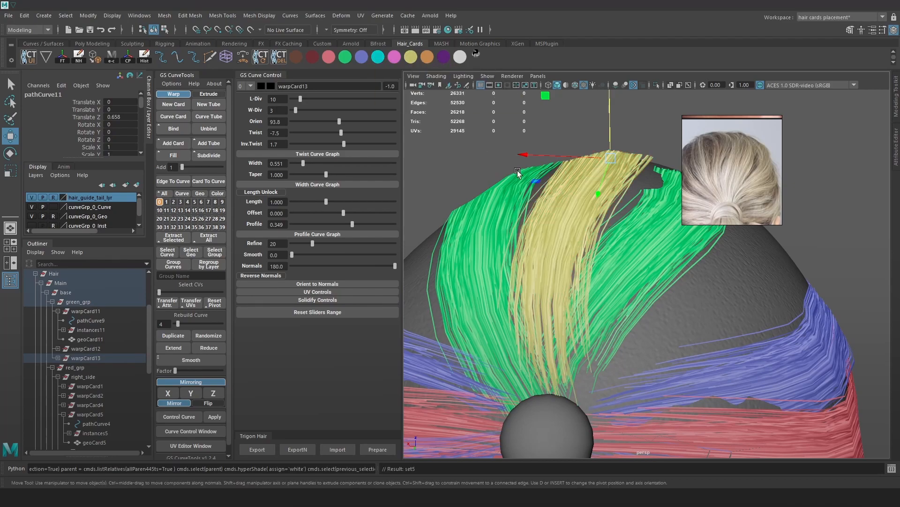
left_click_drag(559, 175, 626, 192, "alt")
left_click(328, 57)
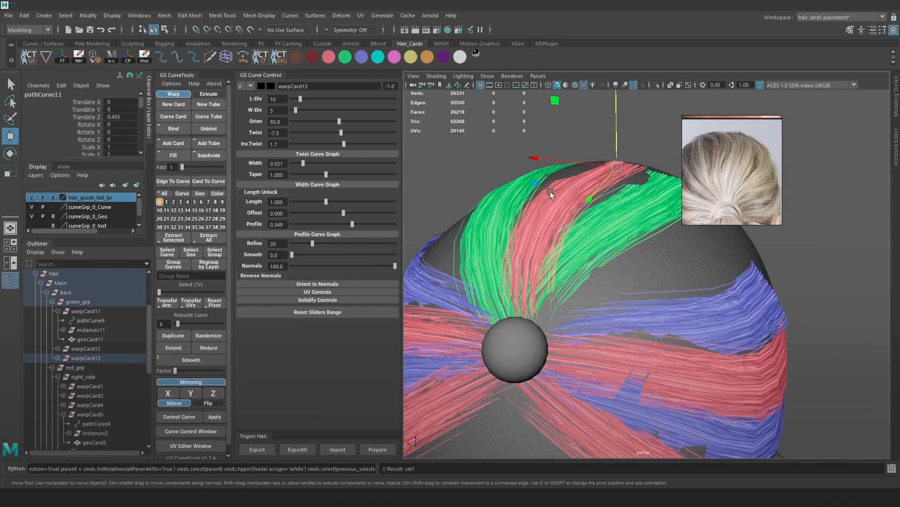
Select the curves of both green side cards and recolour those cards blue in textured display.
left_click(631, 213)
key("4")
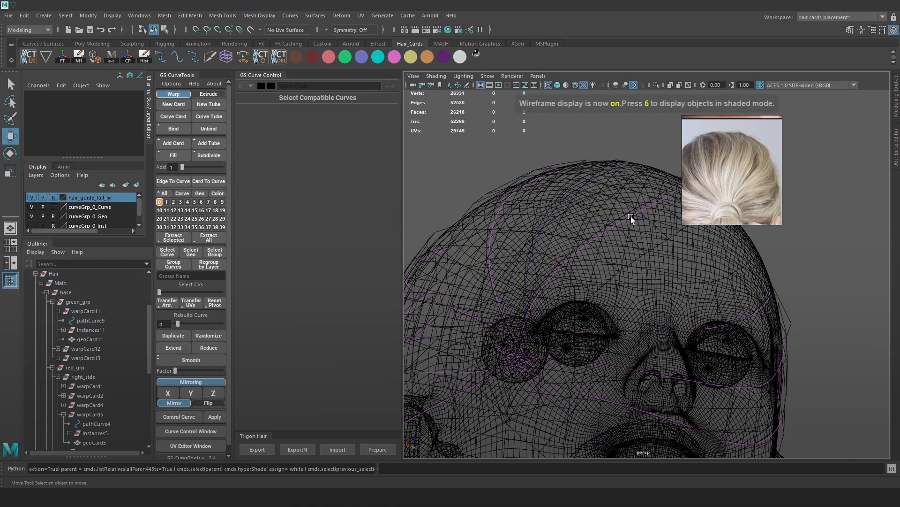
left_click(510, 195)
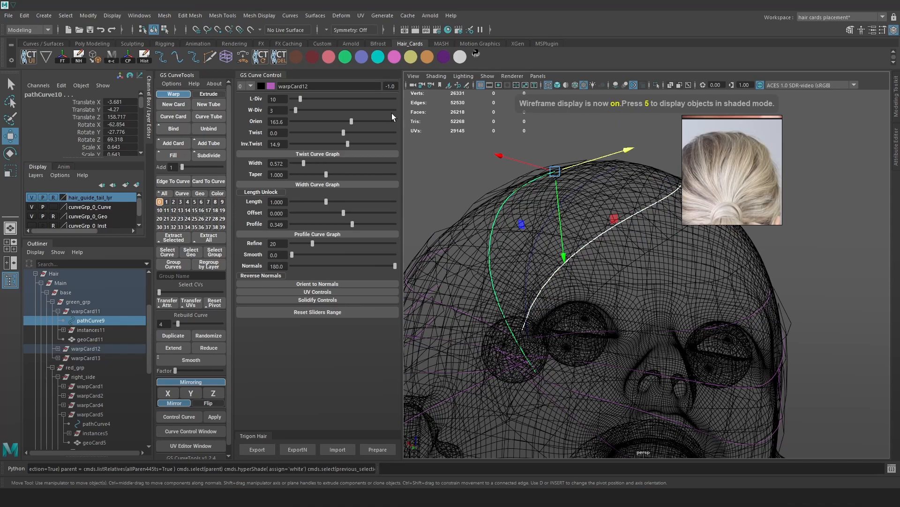
left_click(364, 57)
key("6")
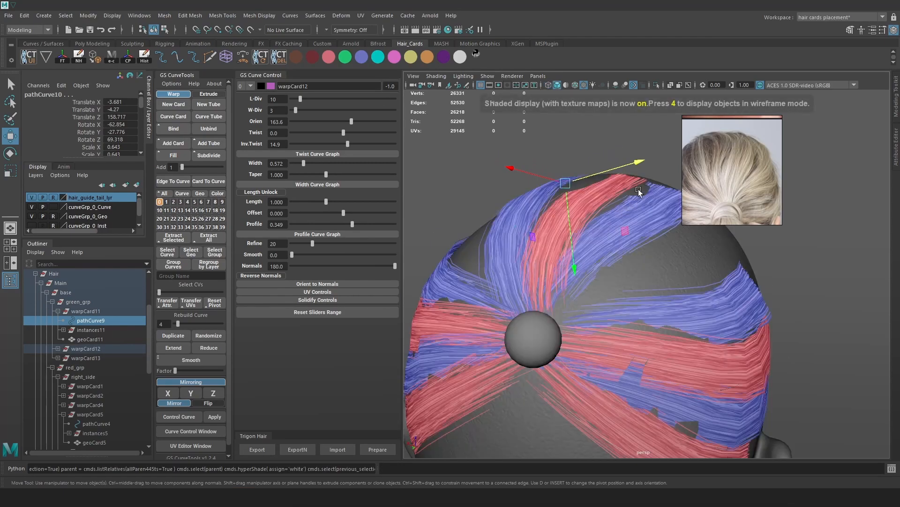
Examine the curve colours of the top-section cards in wireframe display.
left_click(665, 162)
left_click_drag(609, 199, 620, 237, "alt")
key("4")
left_click(620, 238)
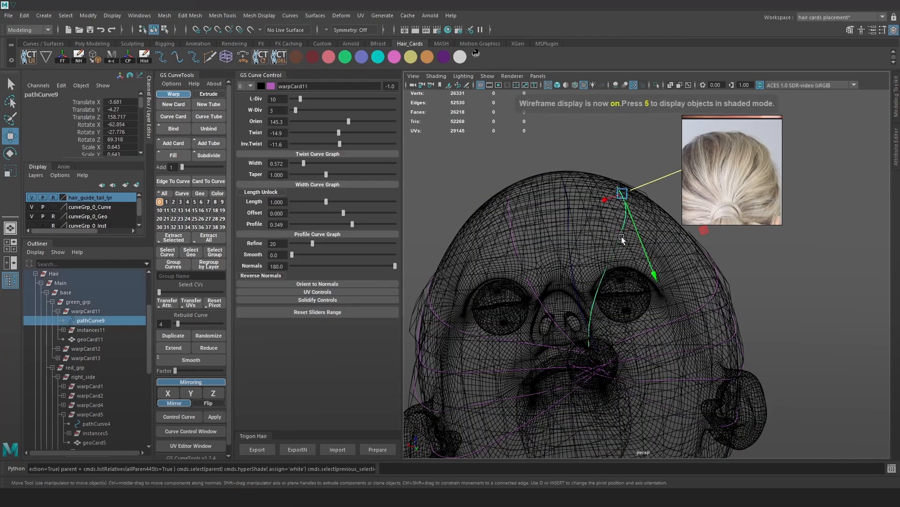
left_click_drag(579, 217, 536, 229, "alt")
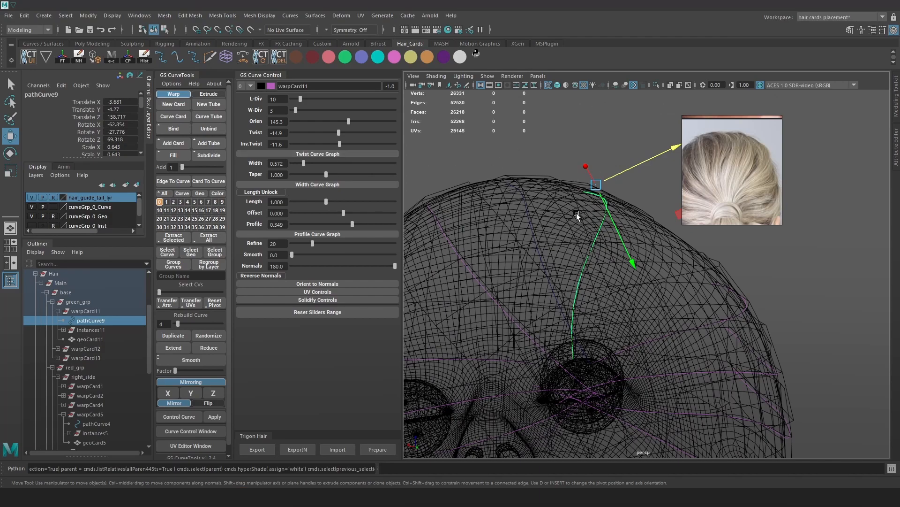
left_click(526, 213)
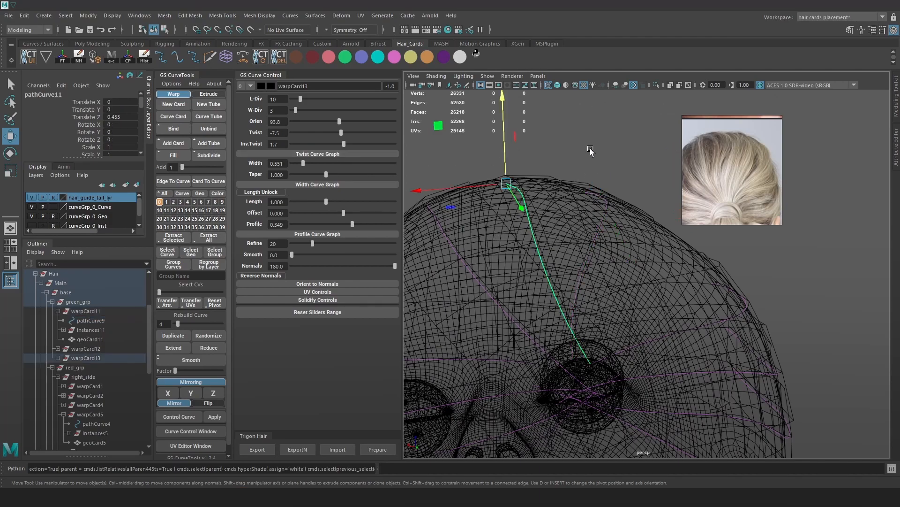
left_click(583, 176)
left_click(529, 209)
Switch Sync Curve Color to Layer Color off and on again to refresh the curve colours.
left_click(170, 85)
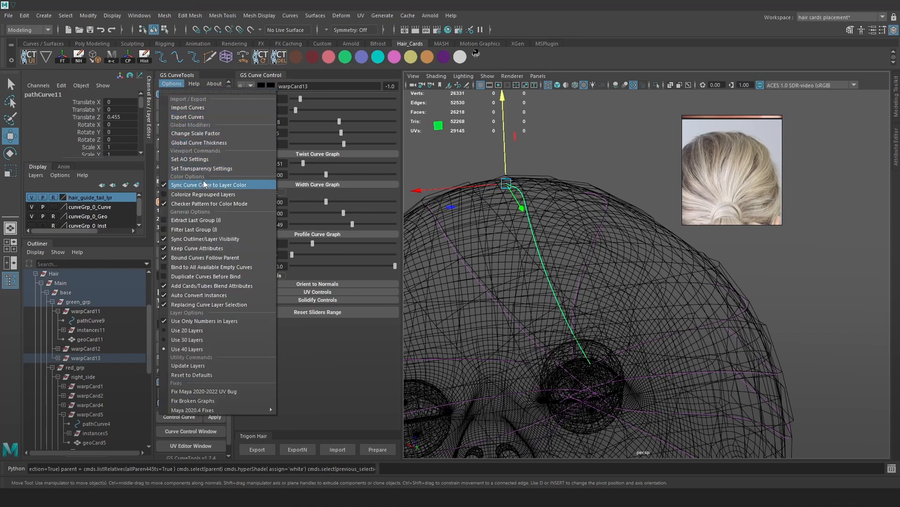
left_click(203, 184)
left_click(171, 83)
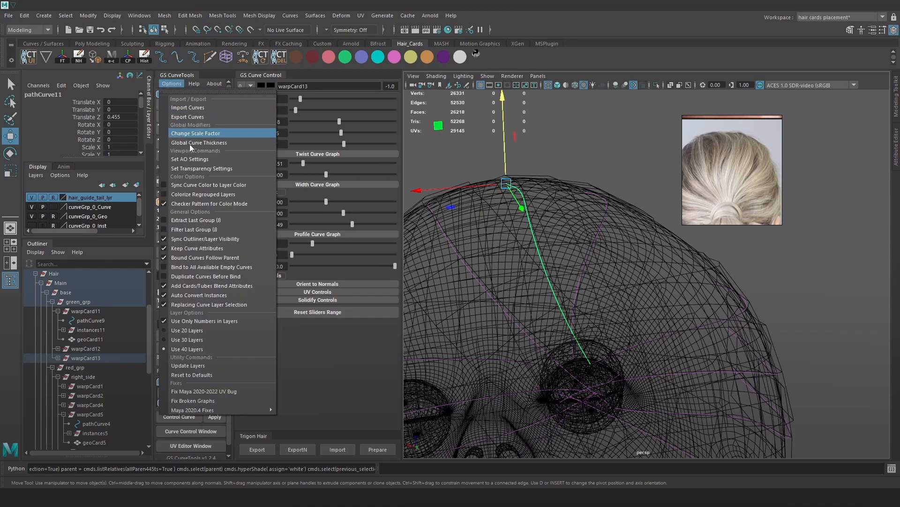
left_click(193, 184)
left_click(604, 142)
mouse_move(609, 171)
left_mouse_down("alt")
mouse_move(554, 166)
mouse_move(593, 156)
mouse_move(623, 164)
left_mouse_up("alt")
key("6")
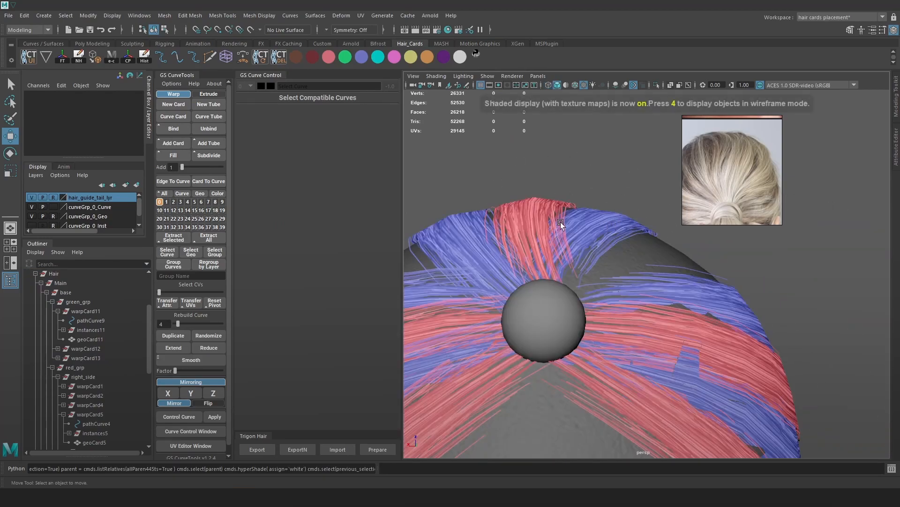
Set the middle red card's orientation to 88.4 so it sits flatter between the two blue cards.
key("4")
left_click(534, 215)
key("6")
left_click_drag(646, 213, 621, 193, "alt")
middle_click_drag(643, 207, 648, 212, "alt")
scroll(624, 183, "up", 2)
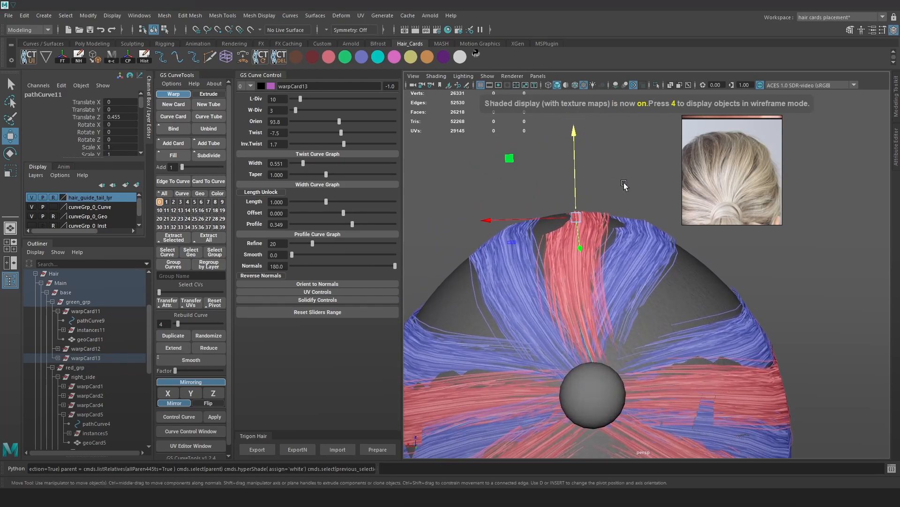
left_click_drag(339, 123, 338, 125)
Adjust the middle red card's front curve points so its front end follows the scalp.
left_click_drag(587, 157, 491, 161, "alt")
middle_click_drag(689, 161, 578, 189, "alt")
left_click_drag(627, 154, 617, 139, "alt")
left_click(622, 183)
key("4")
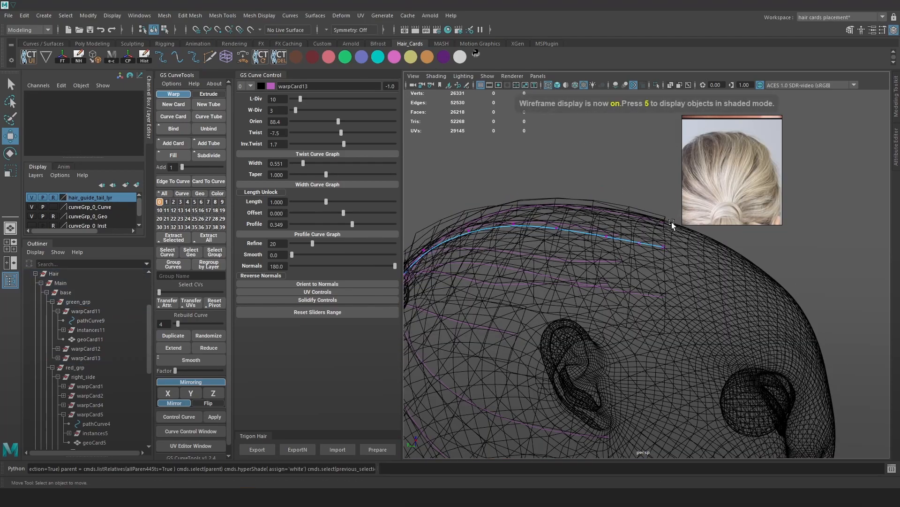
left_click(672, 224)
key("6")
mouse_move(666, 209)
left_mouse_down("alt")
mouse_move(635, 204)
mouse_move(654, 196)
mouse_move(578, 258)
left_mouse_up("alt")
key("4")
key("6")
mouse_move(588, 228)
left_mouse_down()
mouse_move(588, 220)
mouse_move(631, 274)
mouse_move(688, 277)
mouse_move(554, 242)
mouse_move(581, 251)
mouse_move(550, 257)
mouse_move(624, 266)
mouse_move(613, 284)
left_mouse_up()
Adjust the middle red card's curve points near the ball so the strip bends smoothly into the ponytail root.
key("4")
mouse_move(588, 218)
left_mouse_down("alt")
mouse_move(549, 234)
mouse_move(536, 214)
mouse_move(536, 230)
mouse_move(531, 219)
mouse_move(581, 247)
mouse_move(515, 246)
left_mouse_up("alt")
key("6")
key("4")
key("6")
key("e")
key("w")
left_click_drag(559, 221, 603, 206)
left_click_drag(504, 242, 515, 248)
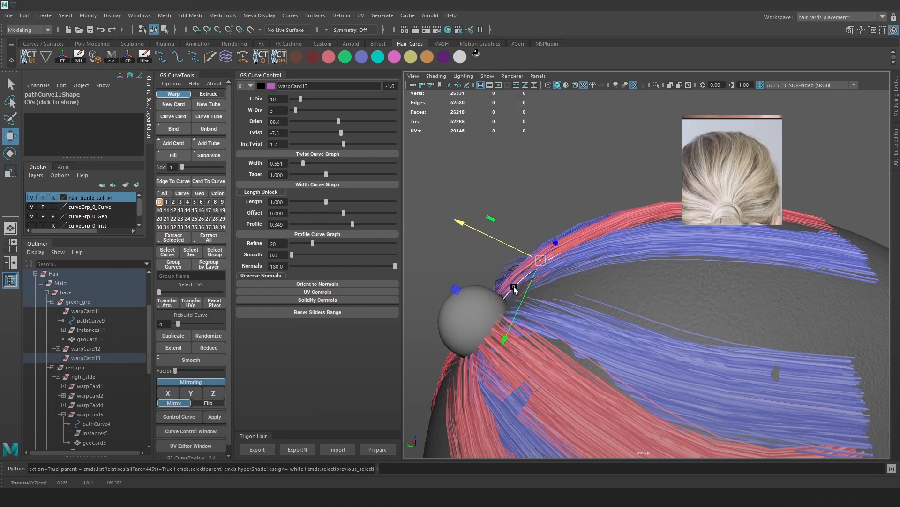
key("5")
key("4")
left_click_drag(518, 281, 472, 328)
Shift a mid-curve point of the middle red card sideways to centre the strip between the blue cards.
mouse_move(519, 297)
left_mouse_down("alt")
mouse_move(506, 285)
mouse_move(497, 305)
mouse_move(617, 294)
mouse_move(606, 258)
mouse_move(615, 264)
mouse_move(613, 227)
mouse_move(609, 249)
left_mouse_up("alt")
key("6")
key("4")
key("5")
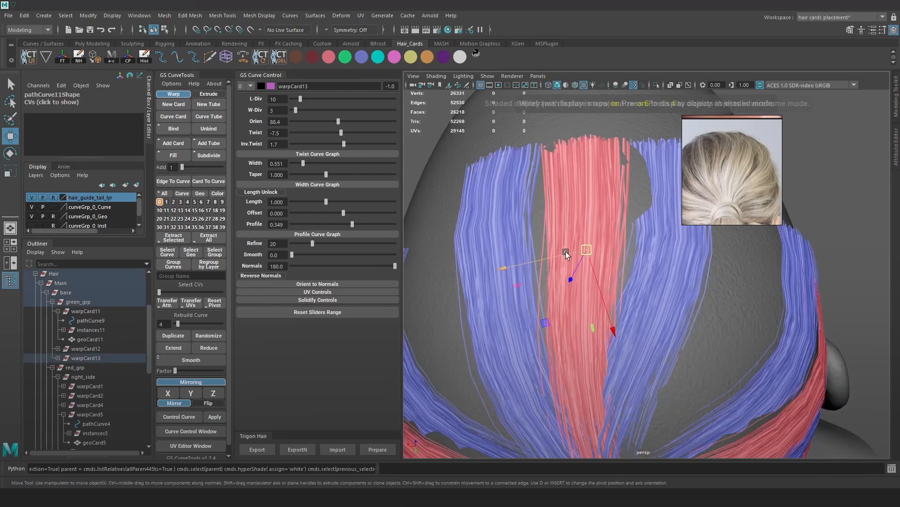
left_click_drag(543, 249, 558, 250)
key("4")
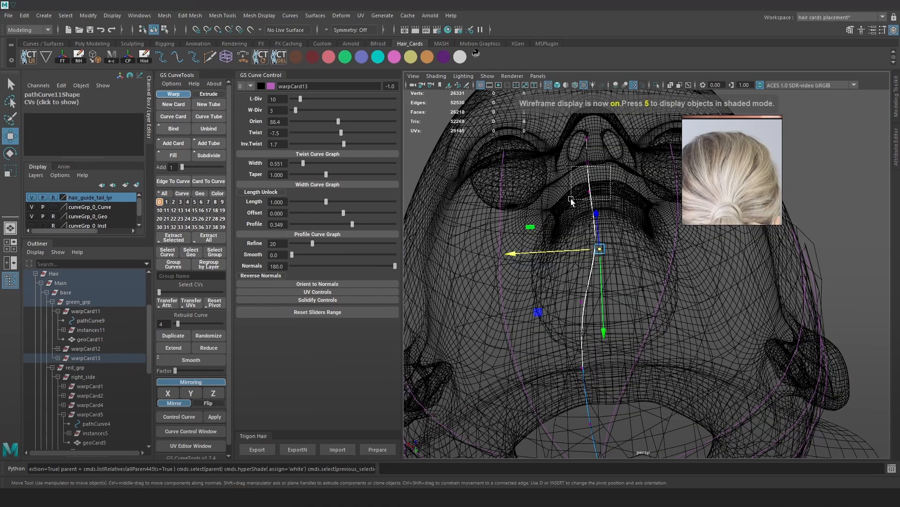
Adjust the curve point towards the middle red card's front end to straighten the strip over the crown.
left_click(593, 191)
key("6")
key("4")
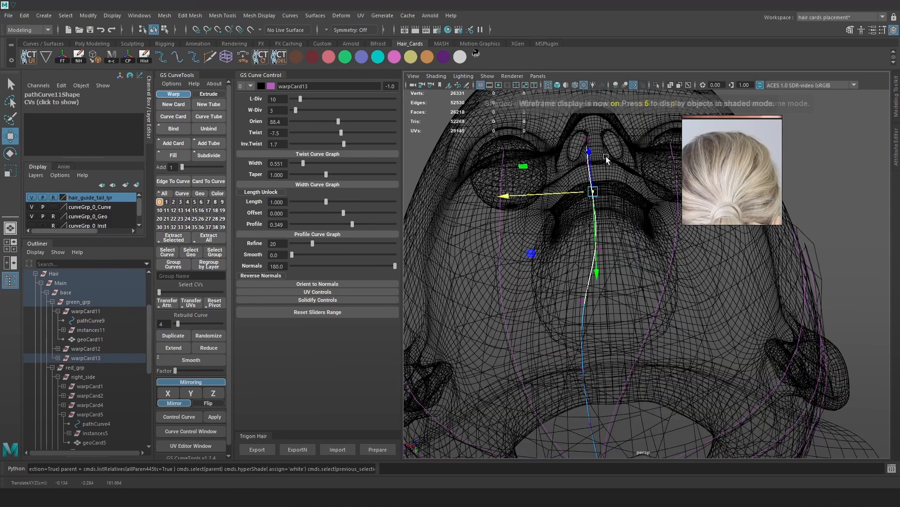
mouse_move(561, 193)
left_mouse_down()
mouse_move(551, 165)
mouse_move(601, 224)
left_mouse_up()
key("7")
key("5")
key("6")
key("4")
key("6")
left_click_drag(676, 250, 492, 338)
Add a red in-between card in the gap between the upper and side blue cards on the head's right side.
key("4")
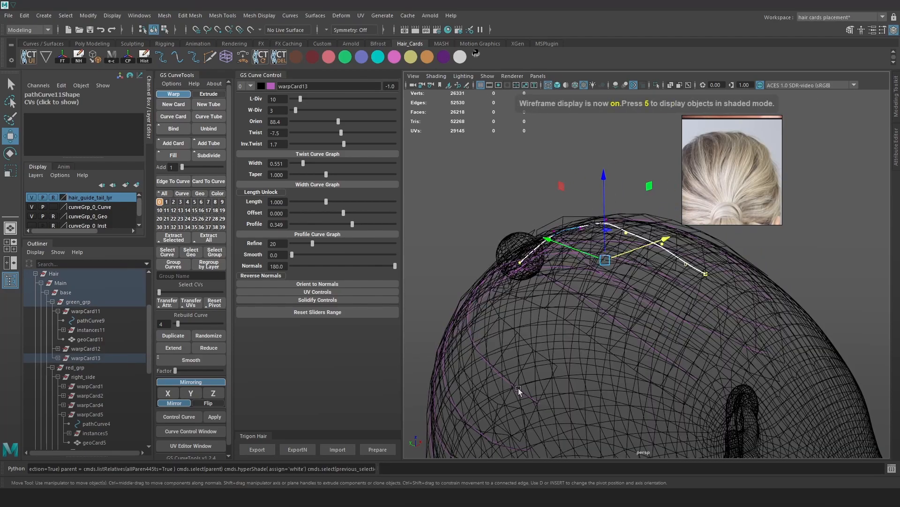
left_click(519, 387)
mouse_move(605, 310)
left_mouse_down("alt")
mouse_move(662, 328)
mouse_move(605, 322)
mouse_move(603, 285)
mouse_move(579, 275)
left_mouse_up("alt")
key("ctrl+z")
left_click(603, 286)
key("5")
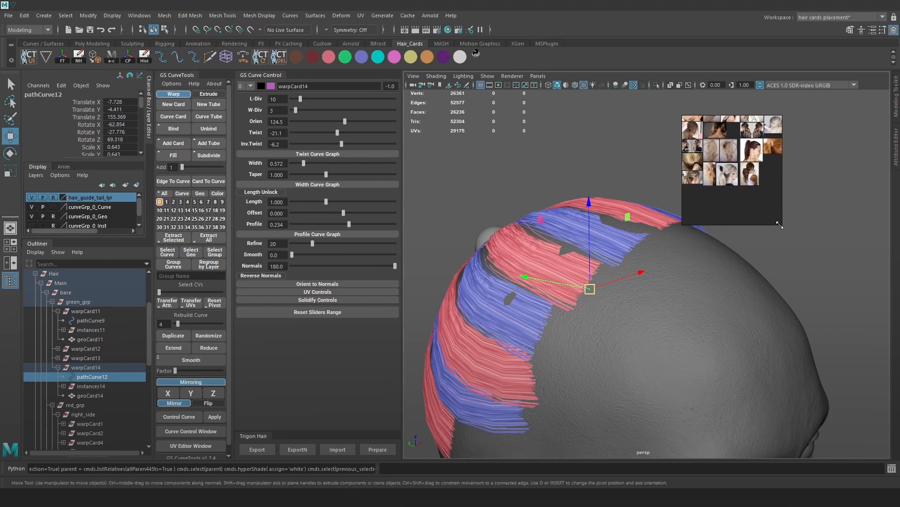
Enlarge the reference image board and zoom in on the blonde ponytail photo.
left_click_drag(780, 226, 844, 274)
scroll(780, 188, "up", 5)
left_click_drag(563, 224, 532, 249, "alt")
Rebuild the new right-side red card's curve with a value of 7 and show its control points.
key("4")
right_click_drag(605, 257, 579, 255)
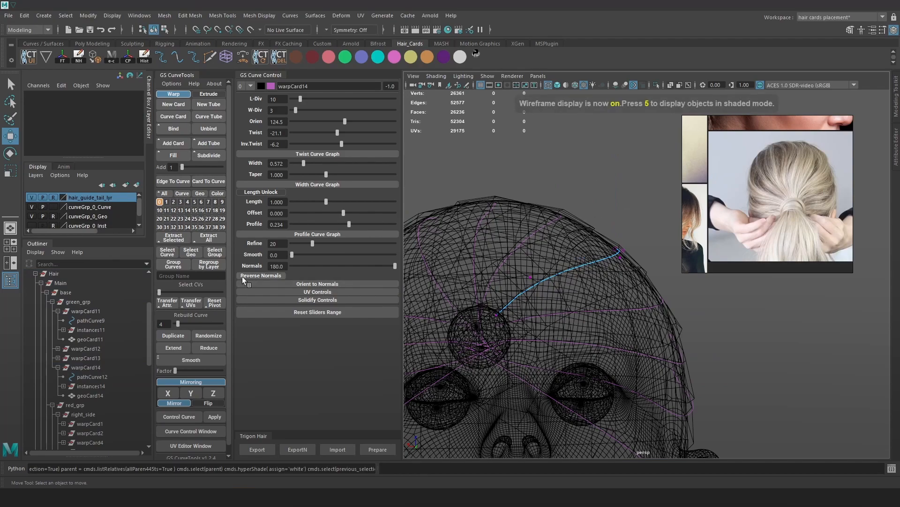
left_click_drag(178, 323, 180, 324)
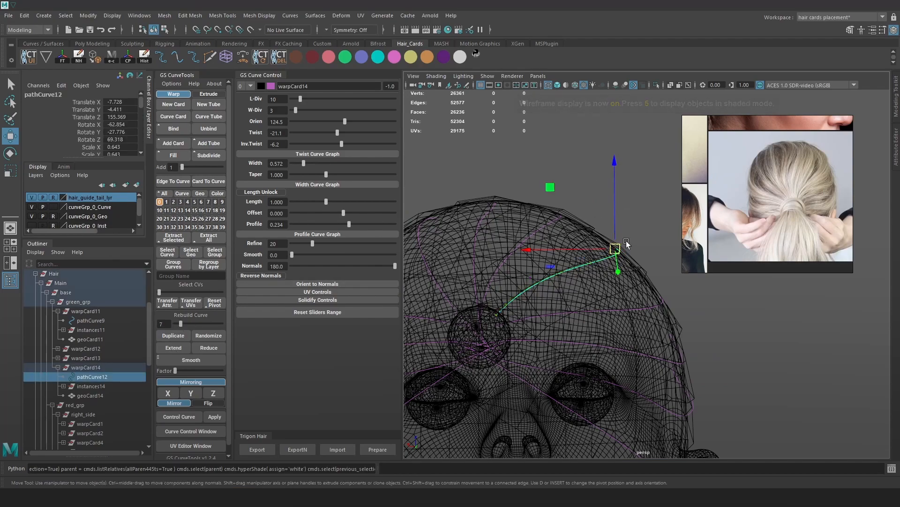
right_click_drag(651, 206, 621, 208)
Move the new red card's middle curve points so the strip fills the gap between its blue neighbours.
left_click(559, 271)
key("6")
mouse_move(561, 269)
left_mouse_down()
mouse_move(557, 262)
mouse_move(522, 284)
left_mouse_up()
key("4")
left_click(527, 287)
key("6")
left_click(508, 300)
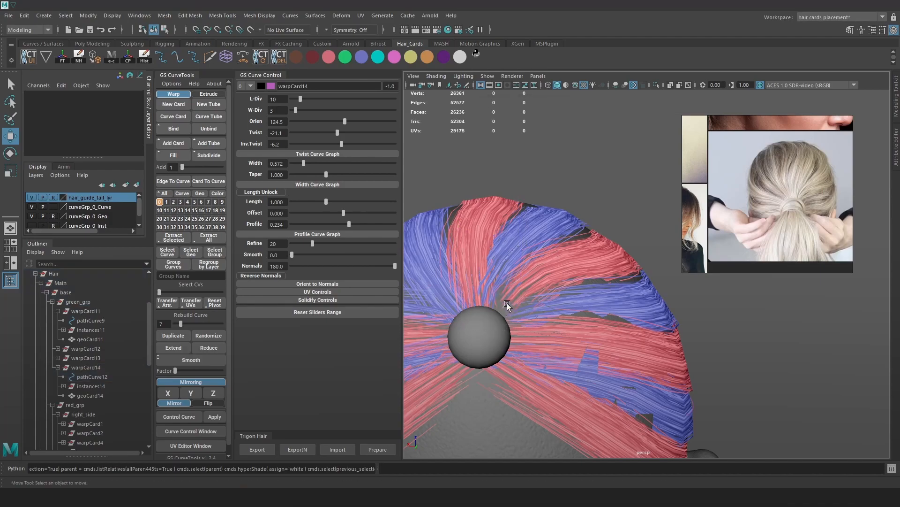
Undo the accidental curve selection and move the new red card's root point closer to the ball.
key("4")
left_click(483, 283)
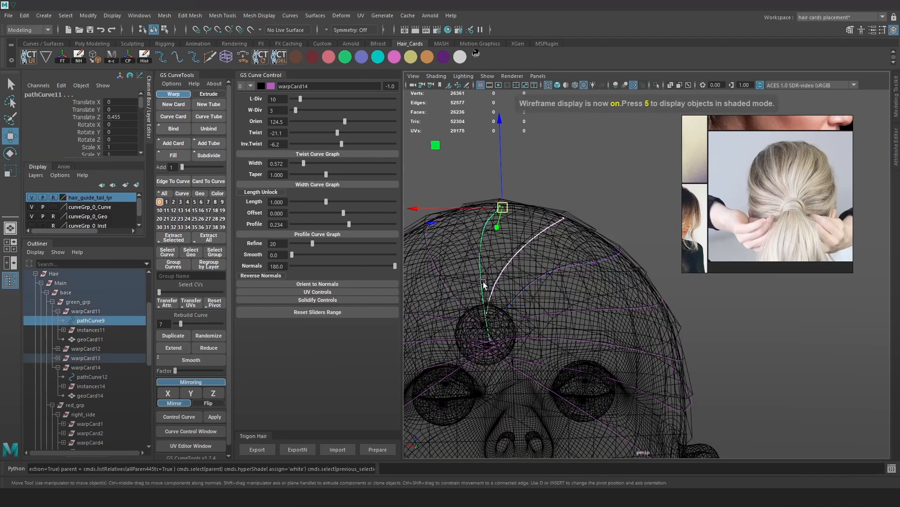
key("ctrl+z")
left_click(509, 307)
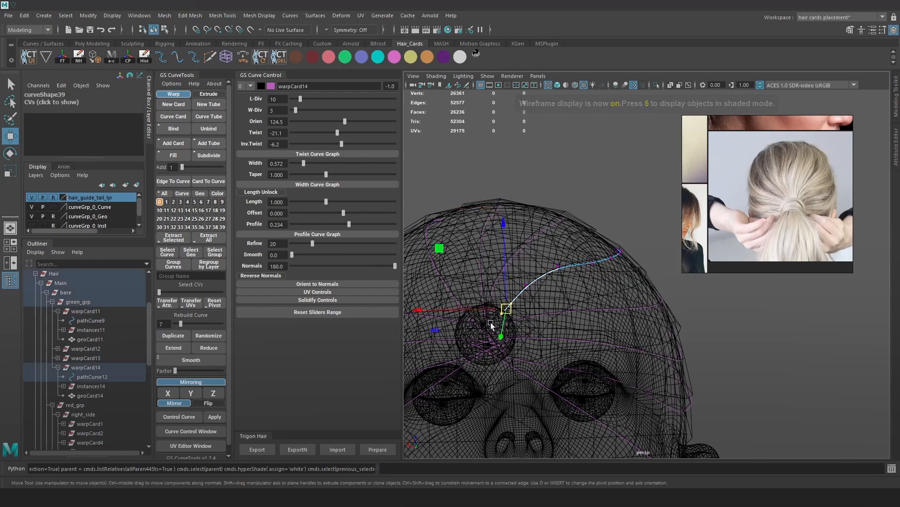
left_click_drag(507, 317, 503, 318)
key("6")
left_click_drag(588, 309, 557, 305, "alt")
left_click_drag(460, 307, 553, 281)
Rebuild the new red card's curve with a value of 6 and return to editing its control points.
key("4")
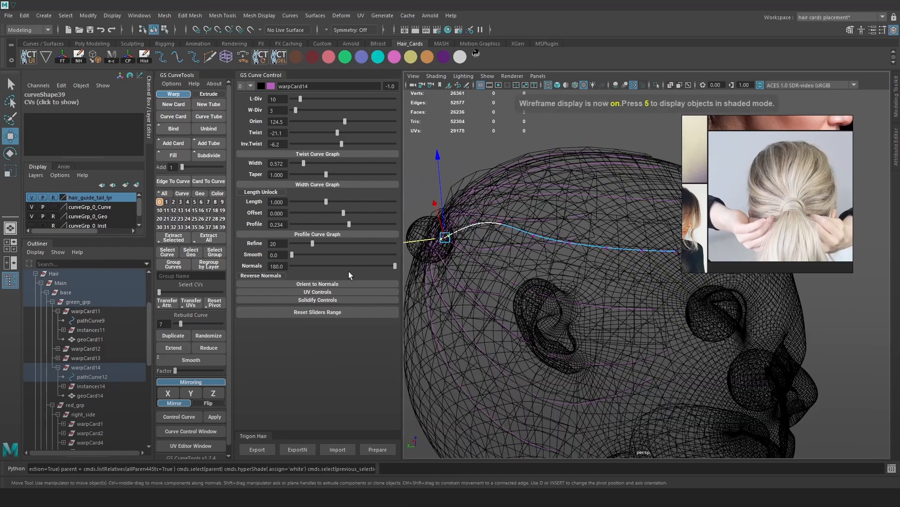
left_click_drag(180, 323, 183, 324)
right_click_drag(550, 230, 553, 121)
Reposition the new red card's middle curve points to smooth the dip along the side of the head.
key("4")
left_click(538, 237)
key("6")
mouse_move(539, 238)
left_mouse_down()
mouse_move(624, 237)
mouse_move(588, 245)
left_mouse_up()
key("4")
left_click(586, 243)
key("7")
key("6")
middle_click_drag(588, 245, 581, 251, "alt")
scroll(580, 250, "up", 1)
Set the new red card's orientation to 123.6 and its profile to 0.294.
left_click_drag(344, 122, 343, 125)
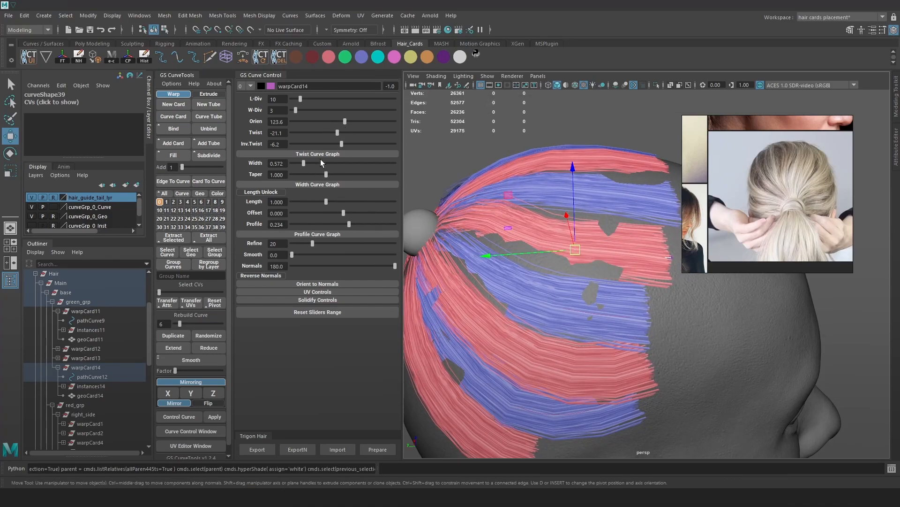
left_click_drag(349, 224, 350, 224)
left_click_drag(556, 250, 456, 140, "alt")
middle_click_drag(456, 140, 494, 147, "alt")
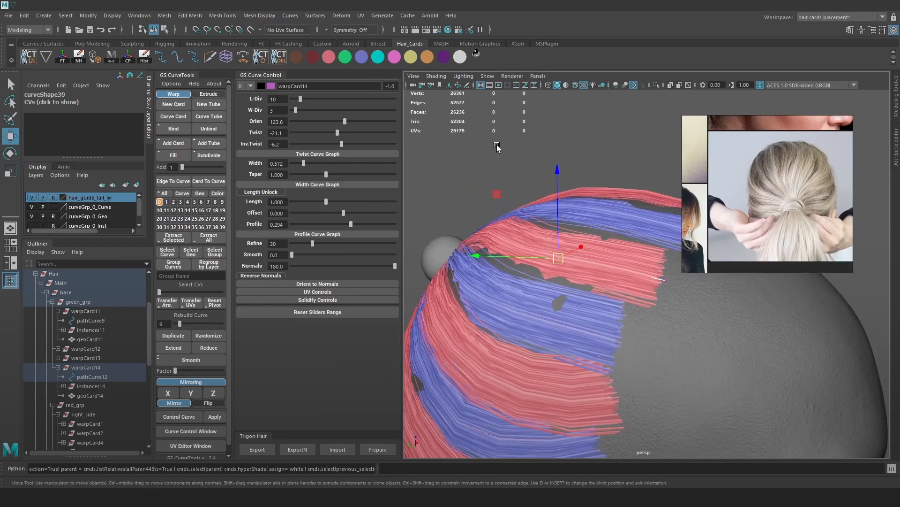
Examine how the new red card fits the scalp and its neighbours from several angles, in wireframe and shaded display.
key("4")
key("5")
mouse_move(618, 213)
left_mouse_down("alt")
mouse_move(511, 265)
mouse_move(534, 269)
mouse_move(552, 253)
left_mouse_up("alt")
key("4")
key("5")
key("4")
key("6")
mouse_move(490, 283)
left_mouse_down("alt")
mouse_move(445, 273)
mouse_move(462, 268)
mouse_move(493, 220)
mouse_move(780, 225)
mouse_move(714, 328)
mouse_move(626, 289)
left_mouse_up("alt")
scroll(587, 239, "up", 5)
Shift the middle red card's curve point above the ball sideways so the strip flows evenly between the blue cards.
key("4")
left_click(580, 239)
right_click_drag(629, 173, 599, 163)
mouse_move(554, 289)
left_mouse_down()
mouse_move(583, 274)
mouse_move(550, 278)
left_mouse_up()
key("w")
key("6")
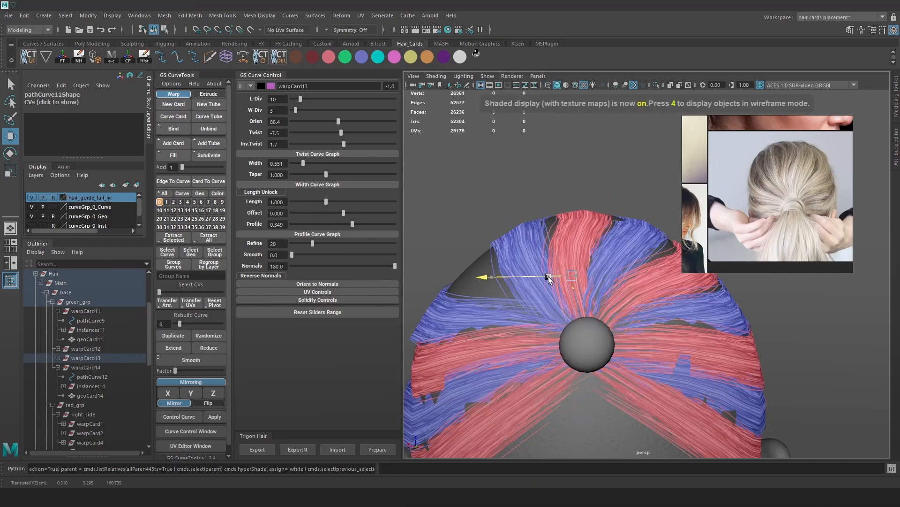
key("4")
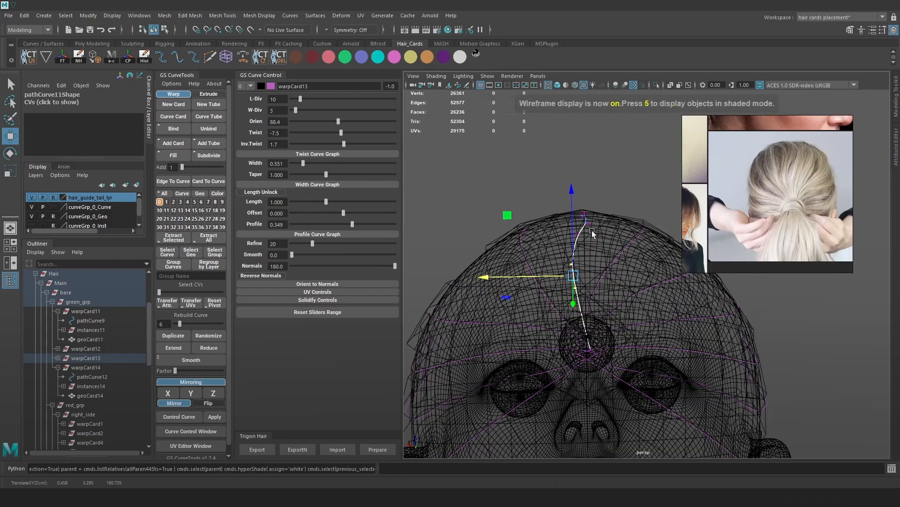
key("6")
mouse_move(550, 276)
left_mouse_down()
mouse_move(550, 232)
mouse_move(563, 264)
mouse_move(512, 287)
left_mouse_up()
key("4")
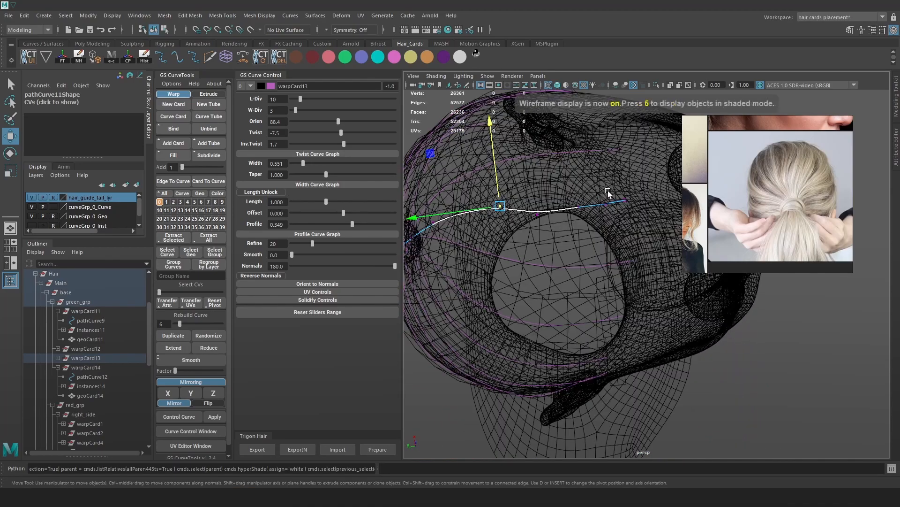
mouse_move(576, 192)
left_mouse_down()
mouse_move(575, 176)
mouse_move(544, 185)
mouse_move(590, 157)
mouse_move(660, 274)
mouse_move(586, 227)
mouse_move(626, 294)
left_mouse_up()
key("6")
Mirror the new red card across X to the other side of the scalp and collapse the expanded warpCard11 and warpCard14 groups.
right_click_drag(583, 243, 601, 236)
key("4")
left_click(598, 230)
left_click(601, 235)
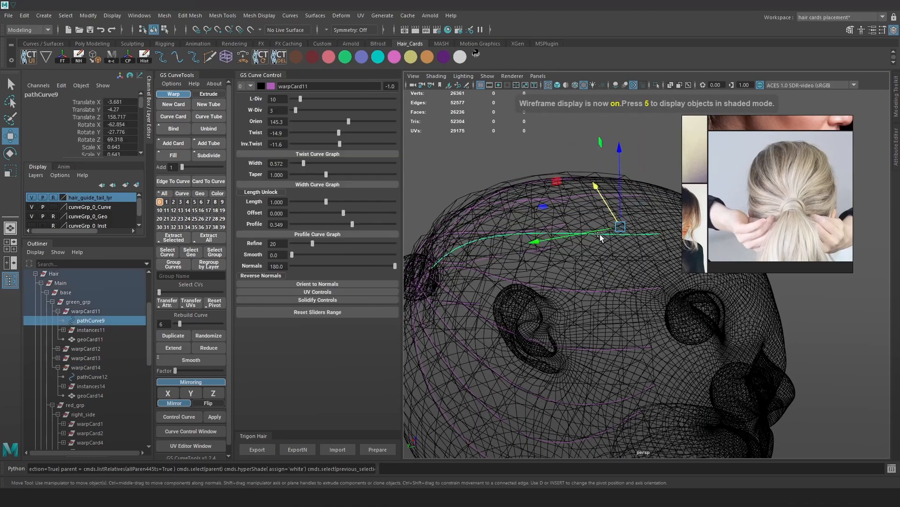
key("6")
mouse_move(612, 239)
left_mouse_down("alt")
mouse_move(553, 248)
mouse_move(615, 219)
mouse_move(605, 264)
left_mouse_up("alt")
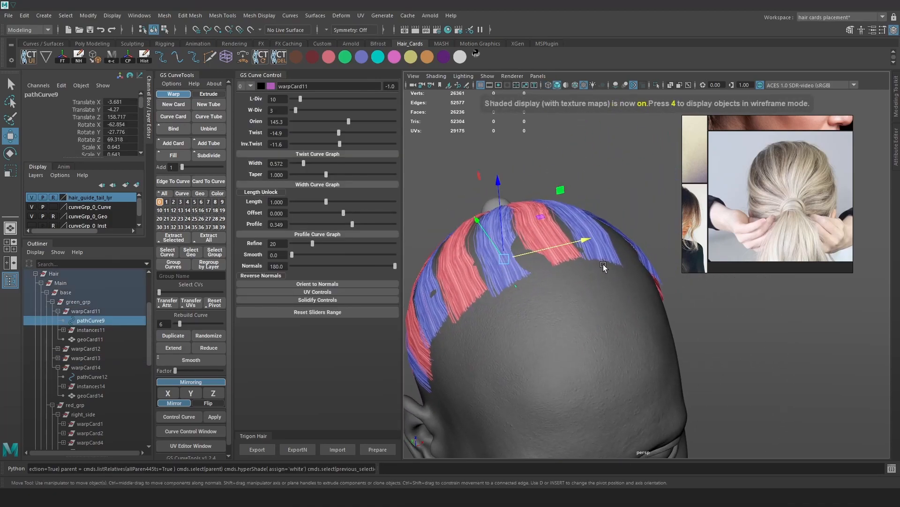
key("4")
left_click(466, 298)
key("6")
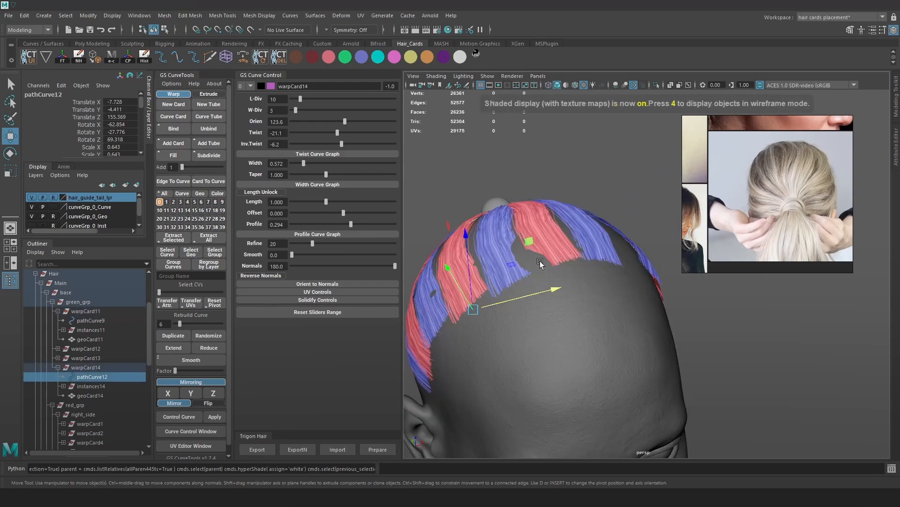
left_click_drag(532, 281, 587, 294, "alt")
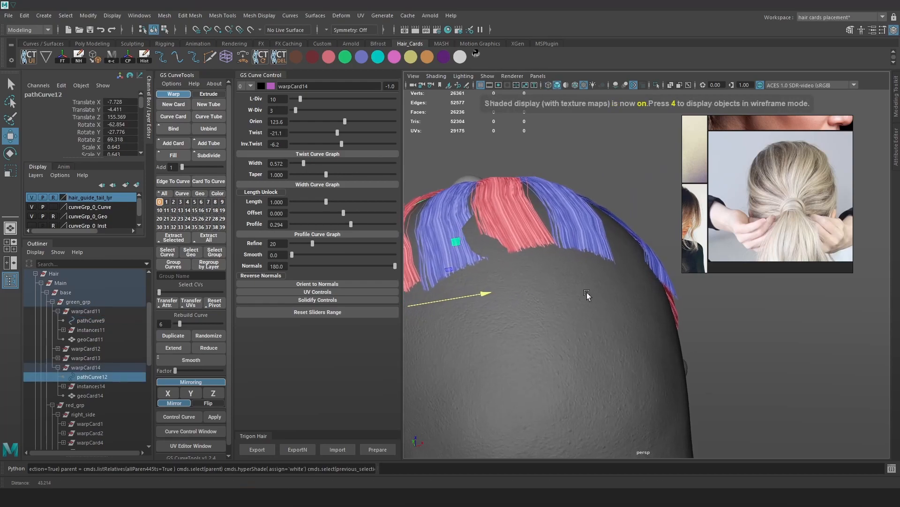
left_click(168, 393)
left_click_drag(609, 331, 553, 305, "alt")
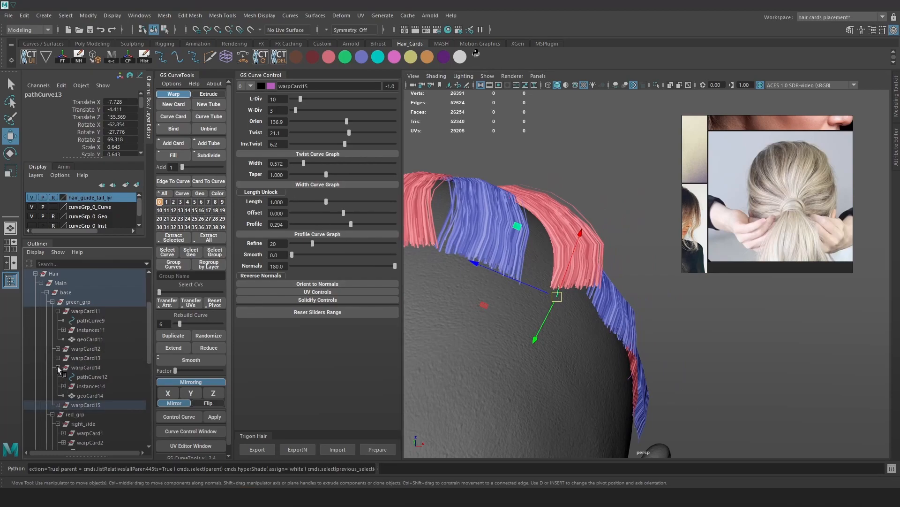
left_click(57, 367)
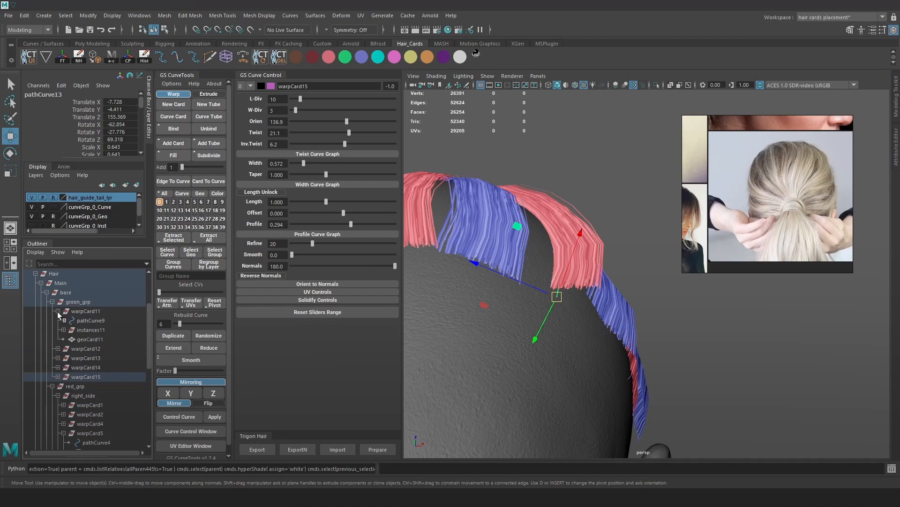
left_click(57, 312)
Set the mirrored red card's orientation to 180.6 and its inverse twist to 13.2.
scroll(563, 313, "up", 3)
middle_click_drag(563, 314, 562, 332, "alt")
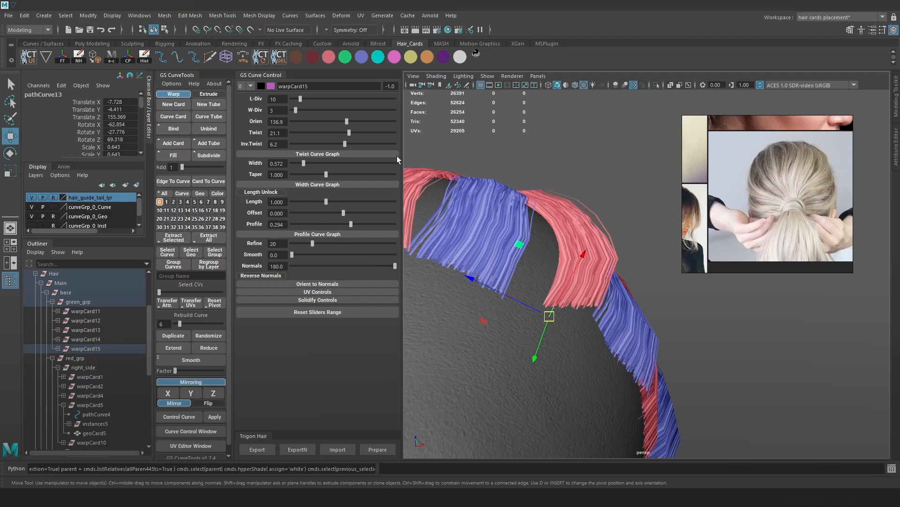
left_click_drag(344, 120, 354, 123)
left_click_drag(469, 263, 525, 226, "alt")
scroll(505, 262, "down", 5)
scroll(506, 262, "up", 6)
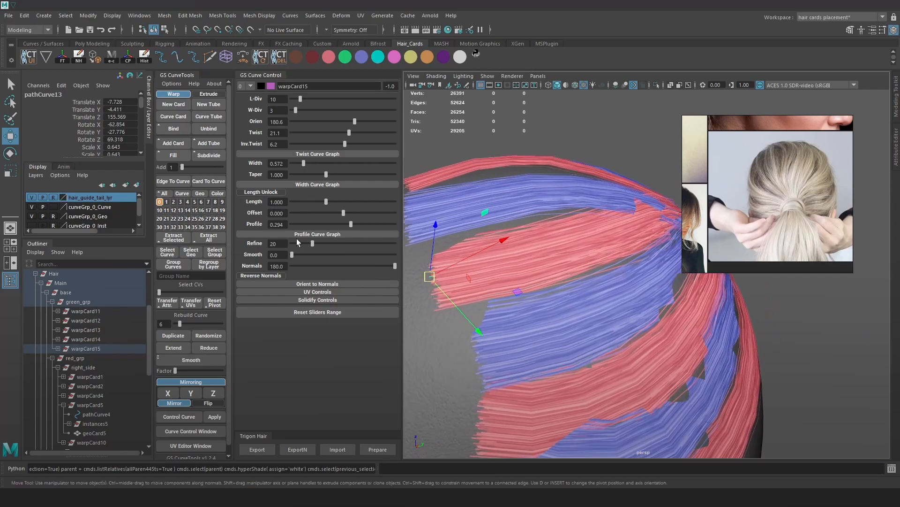
left_click_drag(342, 144, 345, 142)
Move the curve point near the ball on the blue card warpCard12 so the strip stops poking through the mirrored red card.
left_click_drag(486, 175, 561, 233, "alt")
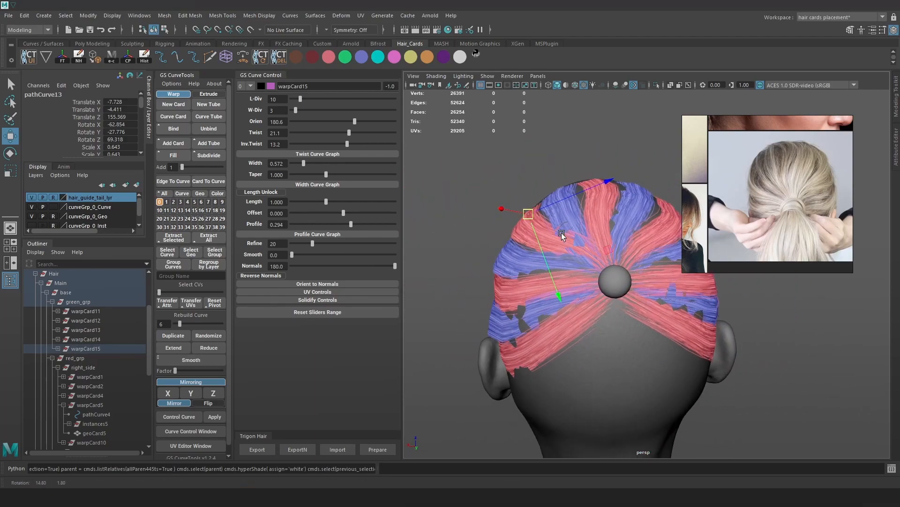
scroll(562, 233, "up", 5)
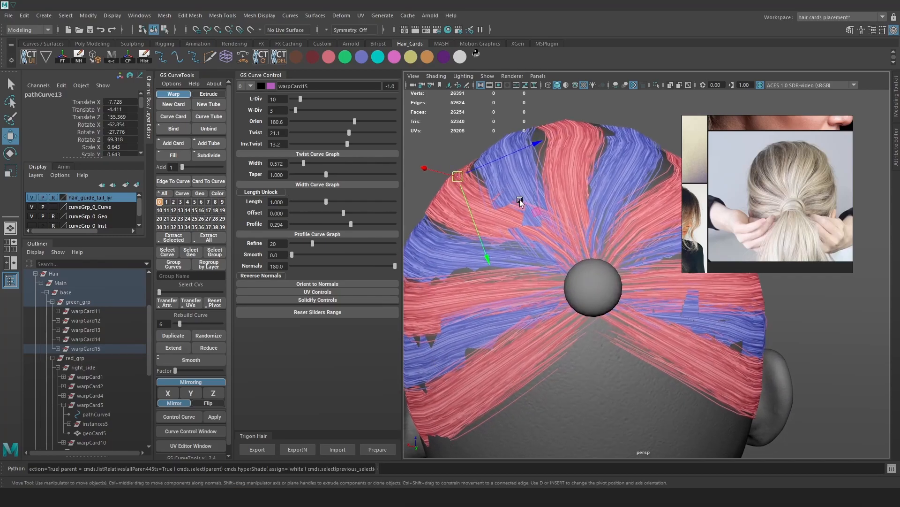
scroll(516, 192, "up", 3)
middle_click_drag(524, 202, 596, 272, "alt")
key("4")
left_click(531, 199)
key("6")
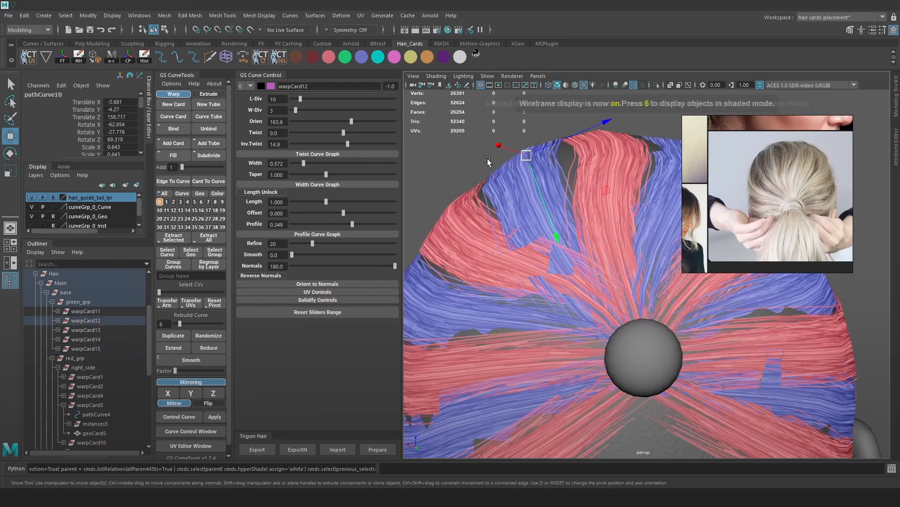
right_click_drag(485, 131, 457, 132)
key("4")
mouse_move(593, 261)
left_mouse_down()
mouse_move(554, 299)
mouse_move(553, 292)
left_mouse_up()
key("6")
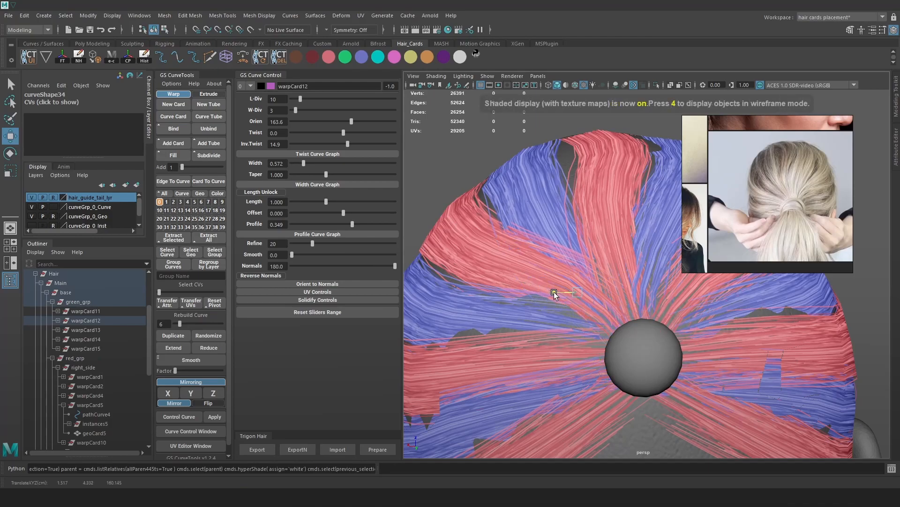
Reposition the same blue card's upper curve point to even out its bend over the crown.
left_click_drag(520, 237, 585, 271, "alt")
key("4")
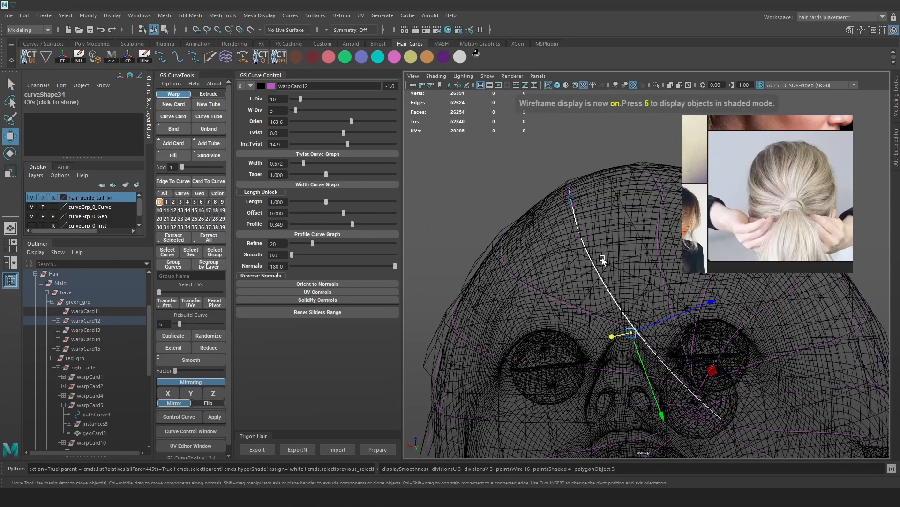
left_click(556, 249)
key("6")
mouse_move(582, 240)
left_mouse_down()
mouse_move(560, 235)
mouse_move(602, 283)
mouse_move(487, 289)
left_mouse_up()
Shift a middle curve point of the mirrored red card, warpCard15, to close up against its neighbouring cards.
key("4")
left_click(495, 279)
key("6")
right_click(505, 157)
right_click_drag(505, 156, 453, 157)
right_click_drag(586, 263, 629, 263, "alt")
left_click_drag(610, 258, 588, 278)
left_click_drag(578, 275, 570, 278)
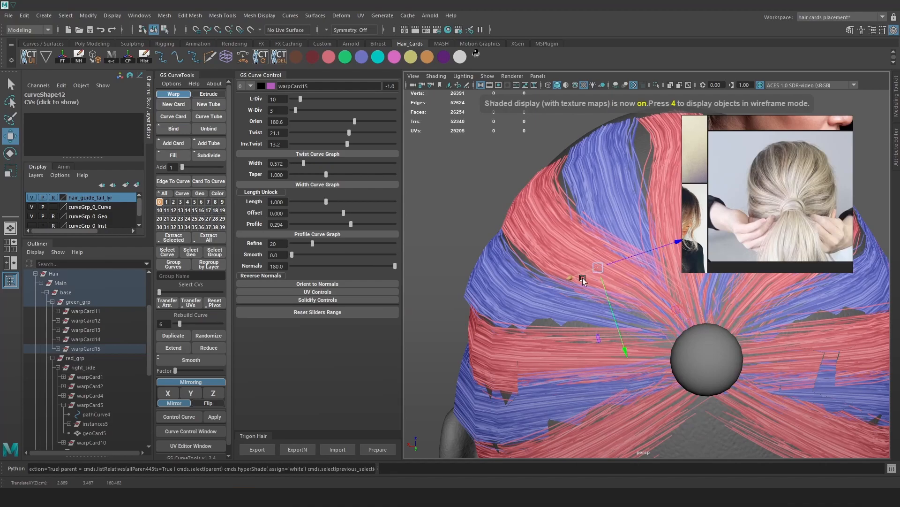
Reposition warpCard15's curve points between the crown and the ball to smooth the strip's sweep.
key("4")
left_click_drag(675, 286, 650, 306)
key("6")
mouse_move(651, 306)
right_mouse_down("alt")
mouse_move(622, 243)
mouse_move(573, 233)
mouse_move(582, 223)
mouse_move(605, 279)
mouse_move(551, 330)
right_mouse_up("alt")
left_click_drag(523, 354, 520, 360)
key("4")
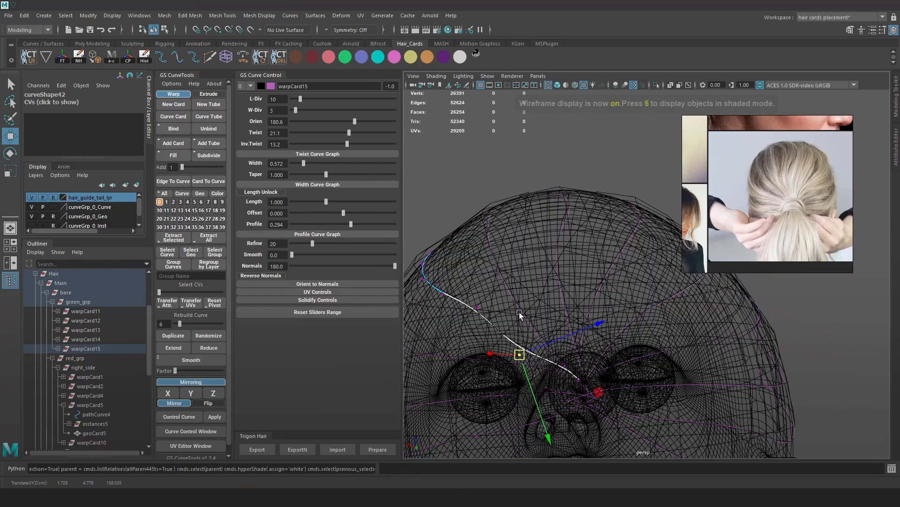
left_click(478, 309)
key("6")
left_click_drag(477, 309, 472, 325)
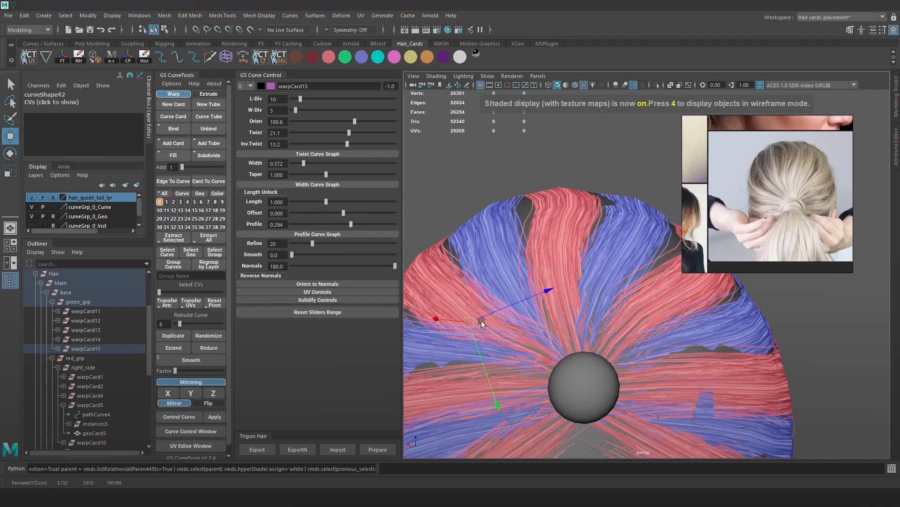
Move warpCard15's last curve point onto the ball so the strip converges with the other cards.
right_click_drag(471, 325, 575, 234, "alt")
left_click_drag(581, 228, 529, 246, "alt")
key("4")
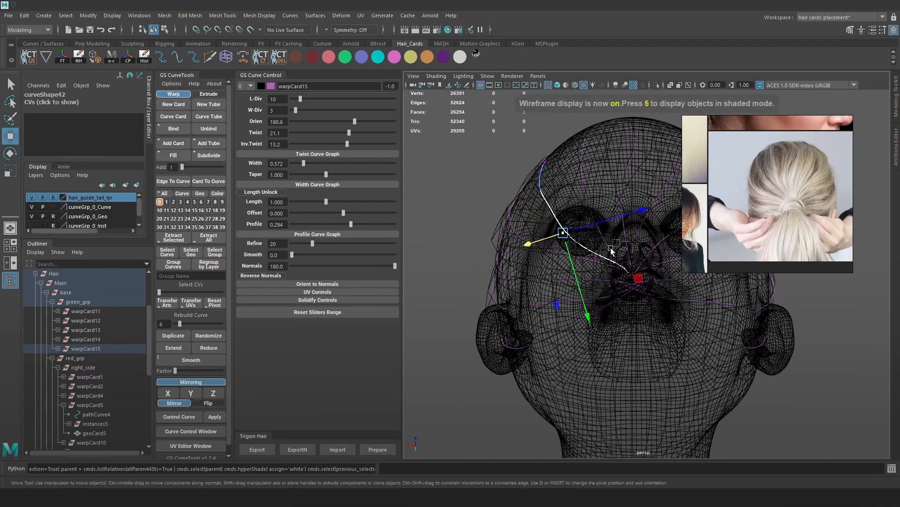
left_click(624, 273)
key("5")
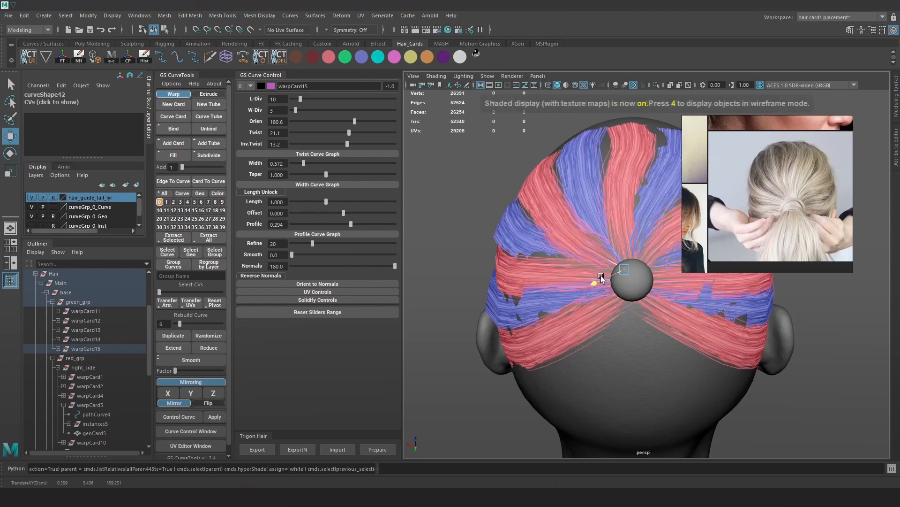
left_click_drag(602, 276, 649, 269)
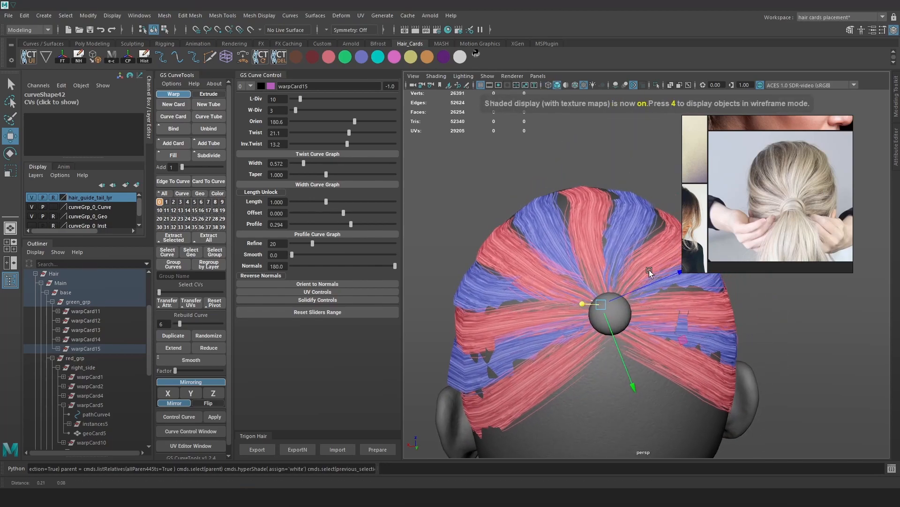
key("e")
key("w")
left_click_drag(601, 305, 602, 309)
Fine-tune warpCard15's remaining curve points so the strip follows the scalp, and inspect its fit from several angles.
key("4")
mouse_move(579, 280)
left_mouse_down()
mouse_move(557, 306)
mouse_move(571, 297)
left_mouse_up()
key("6")
key("4")
mouse_move(533, 245)
left_mouse_down()
mouse_move(501, 262)
mouse_move(523, 258)
mouse_move(592, 281)
left_mouse_up()
key("6")
right_click_drag(598, 318, 643, 332, "alt")
middle_click_drag(507, 343, 615, 320, "alt")
right_click_drag(615, 320, 508, 346, "alt")
mouse_move(509, 344)
left_mouse_down("alt")
mouse_move(534, 285)
mouse_move(596, 274)
left_mouse_up("alt")
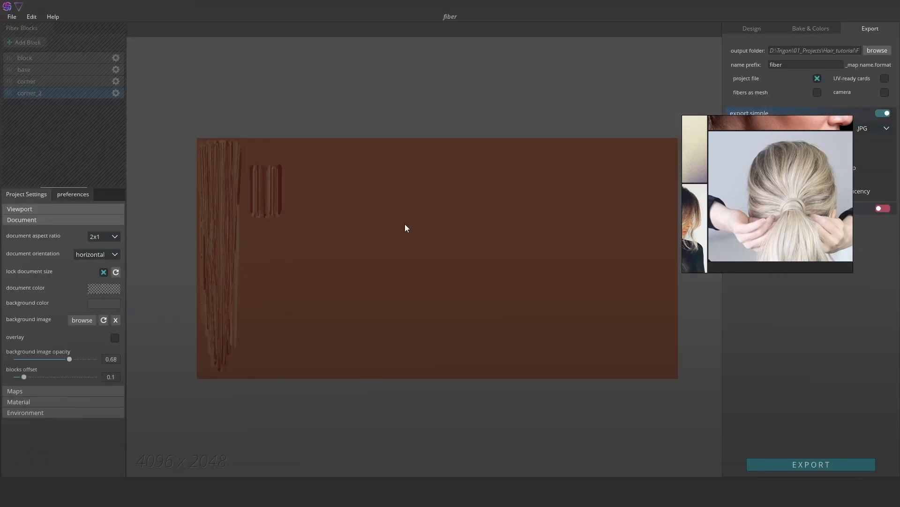
Switch to the Fibershop project and examine the hair strip blocks in the Design view.
left_click(737, 27)
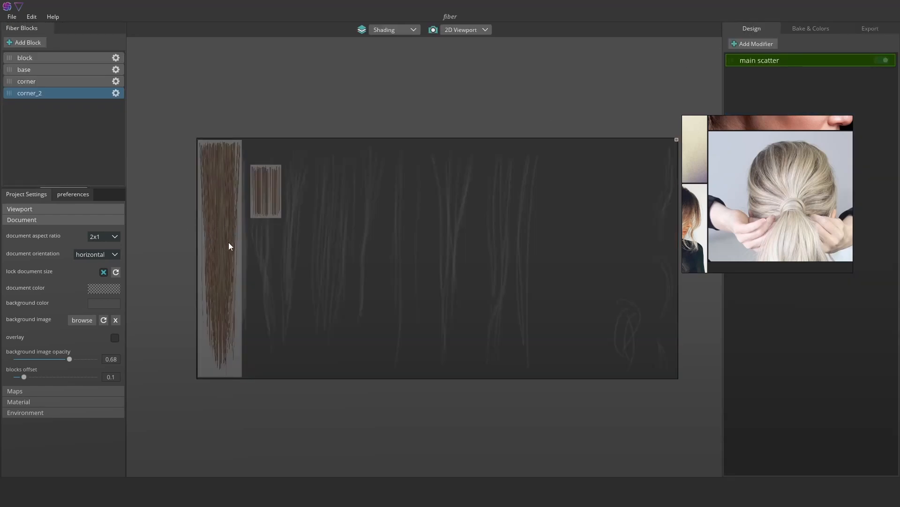
scroll(203, 269, "up", 2)
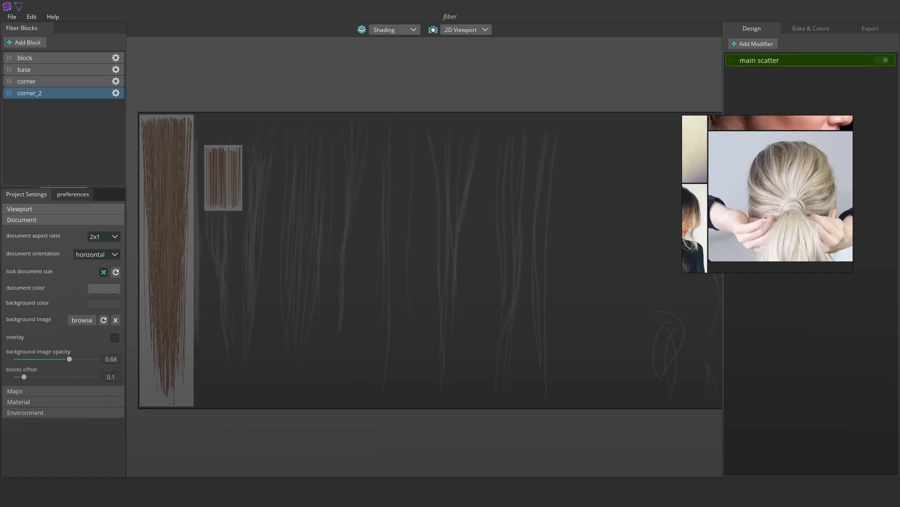
left_click(136, 460)
Return to Maya and adjust warpCard15's middle curve point to refine the strip's path between the blue cards.
mouse_move(499, 285)
left_mouse_down("alt")
mouse_move(595, 295)
mouse_move(570, 274)
mouse_move(496, 271)
left_mouse_up("alt")
left_click_drag(602, 320, 637, 316, "alt")
key("4")
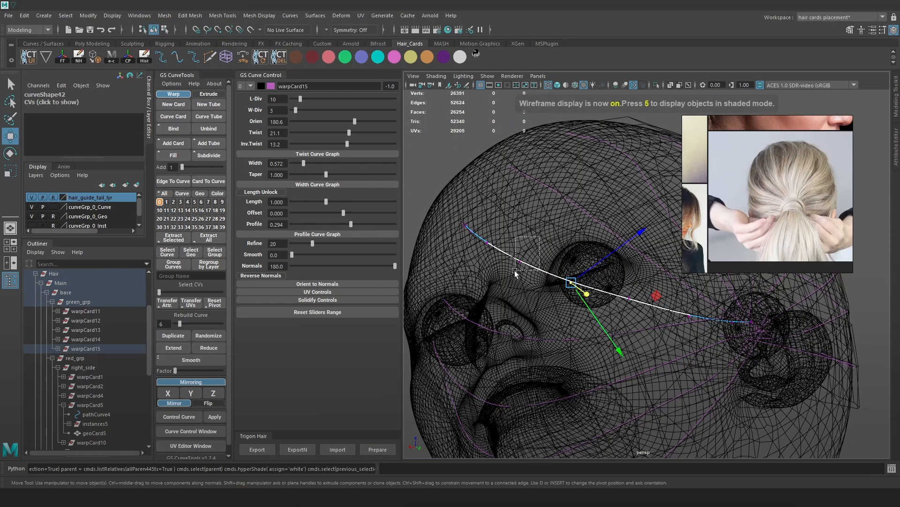
key("6")
mouse_move(613, 304)
left_mouse_down("alt")
mouse_move(535, 322)
mouse_move(503, 305)
mouse_move(611, 276)
mouse_move(559, 273)
mouse_move(589, 289)
mouse_move(542, 275)
left_mouse_up("alt")
key("4")
key("6")
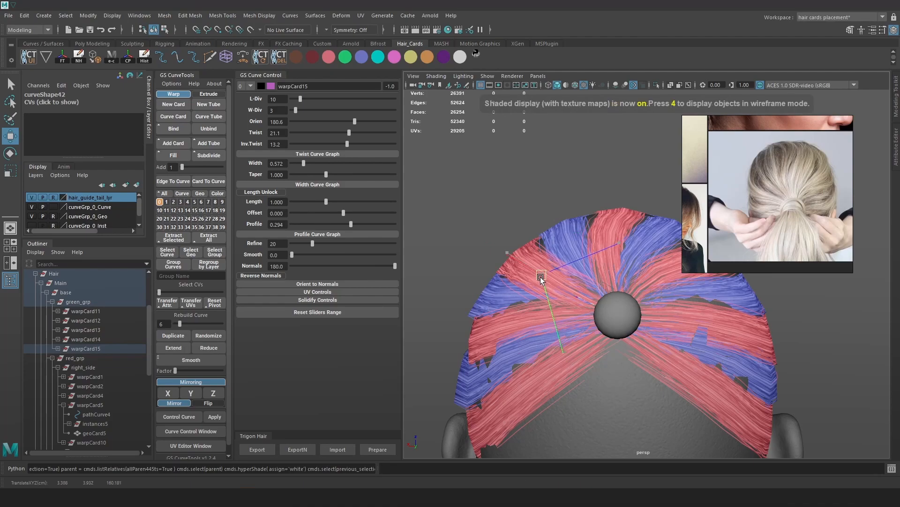
Raise the curve point next to the ball on warpCard7, the red card running sideways from the ball.
left_click_drag(540, 311, 530, 314, "alt")
key("4")
left_click(518, 311)
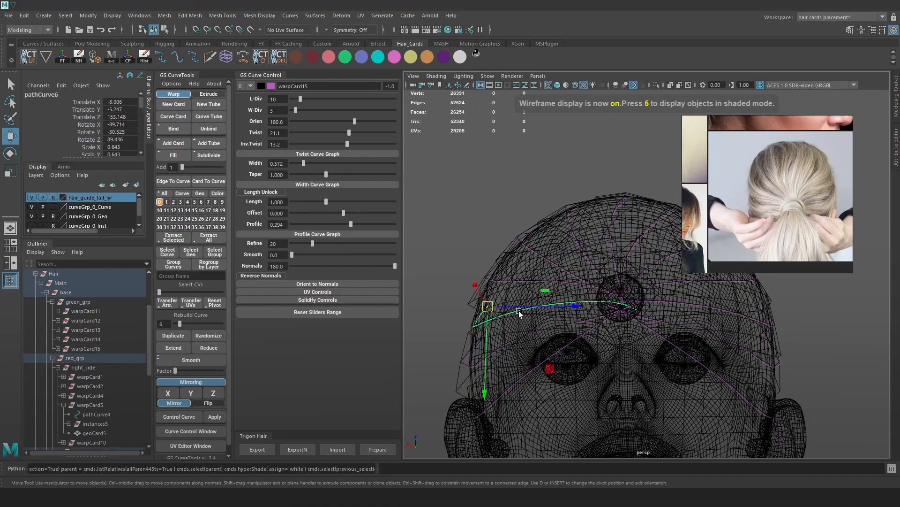
right_click_drag(467, 229, 437, 230)
right_click_drag(494, 258, 538, 283, "alt")
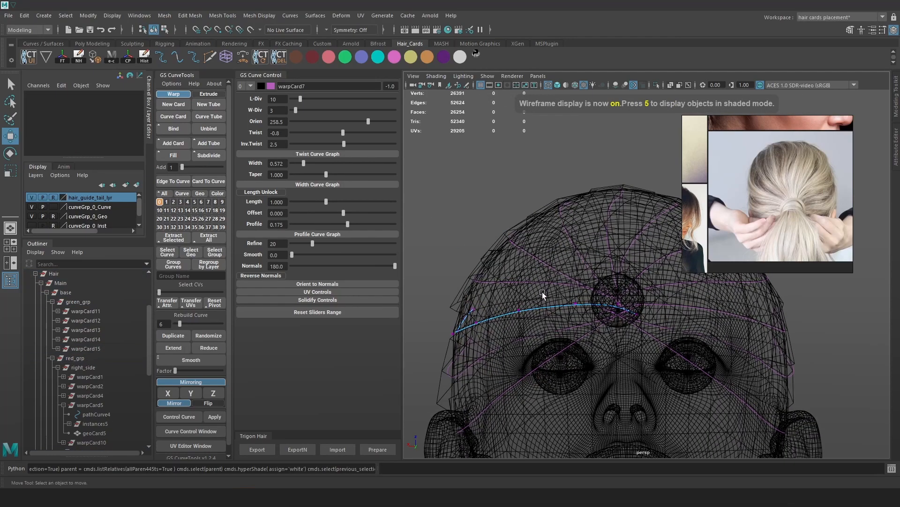
key("5")
key("6")
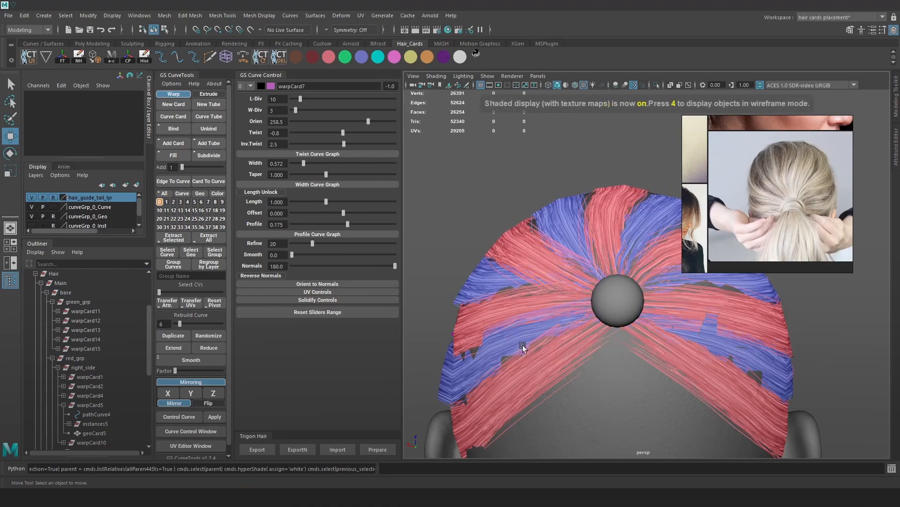
key("4")
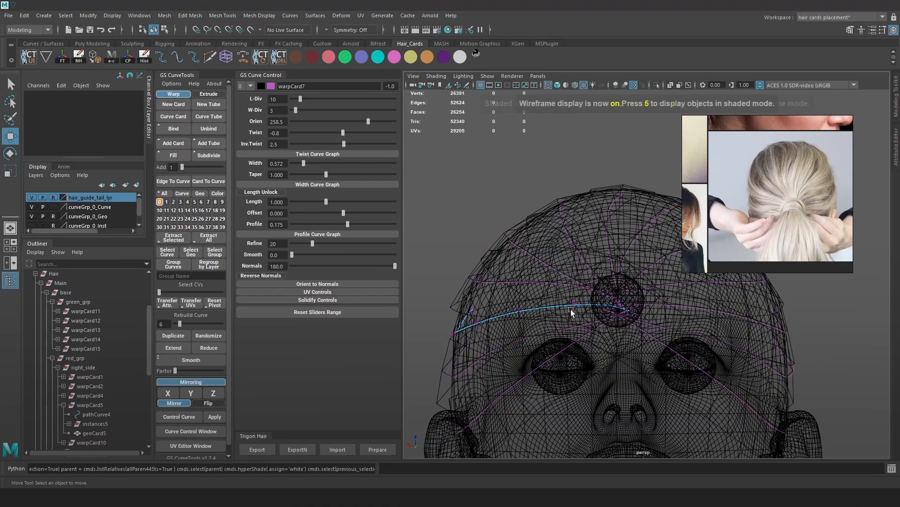
left_click(575, 308)
key("5")
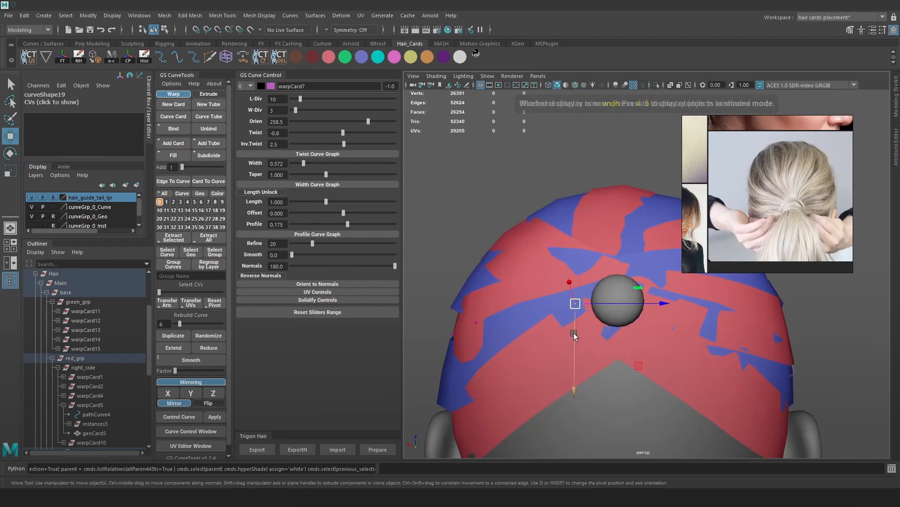
key("6")
left_click_drag(573, 331, 573, 336)
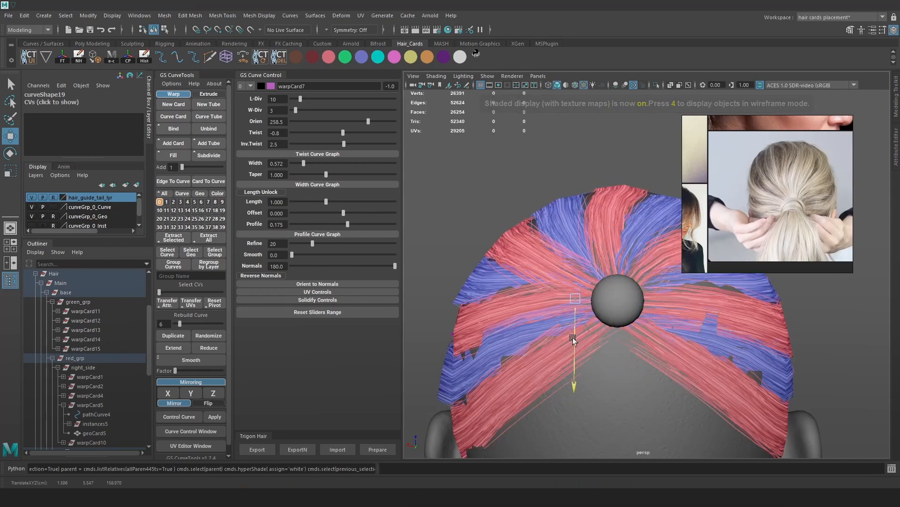
Reposition warpCard7's middle curve point upward and off the scalp to even out the strip.
key("4")
left_click(518, 309)
key("6")
left_click_drag(516, 344, 515, 329)
left_click_drag(510, 285, 508, 285)
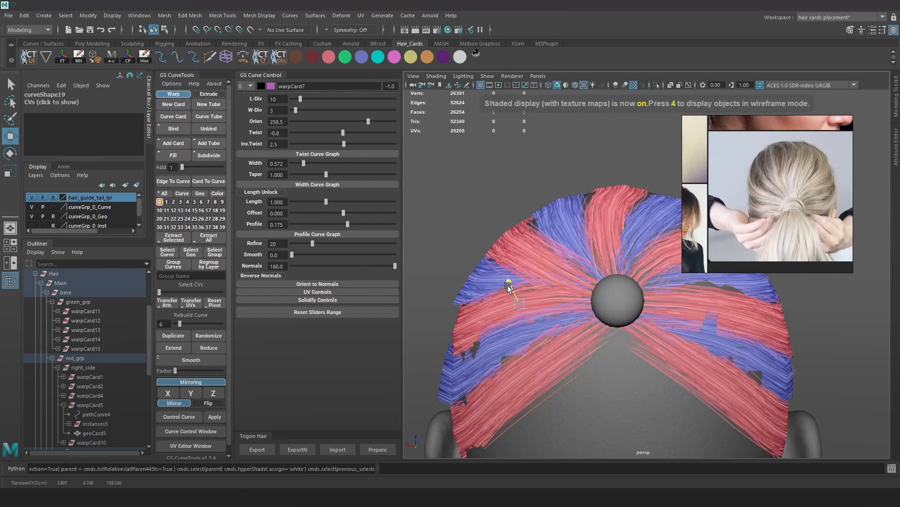
Set warpCard15's taper to 0.648 and reshape its width curve graph to narrow the end of the strip.
middle_click_drag(550, 329, 547, 311, "alt")
scroll(547, 310, "down", 5)
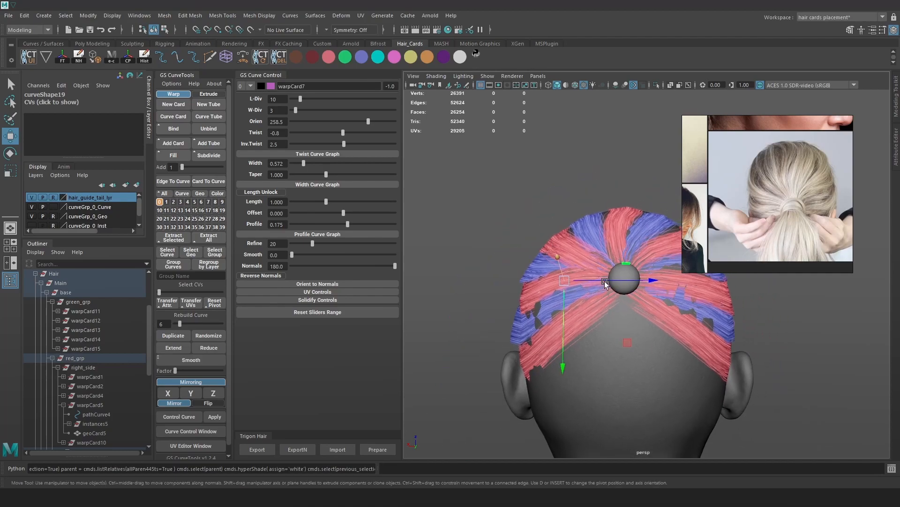
middle_click_drag(660, 331, 647, 332, "alt")
scroll(647, 332, "up", 5)
key("4")
left_click(544, 252)
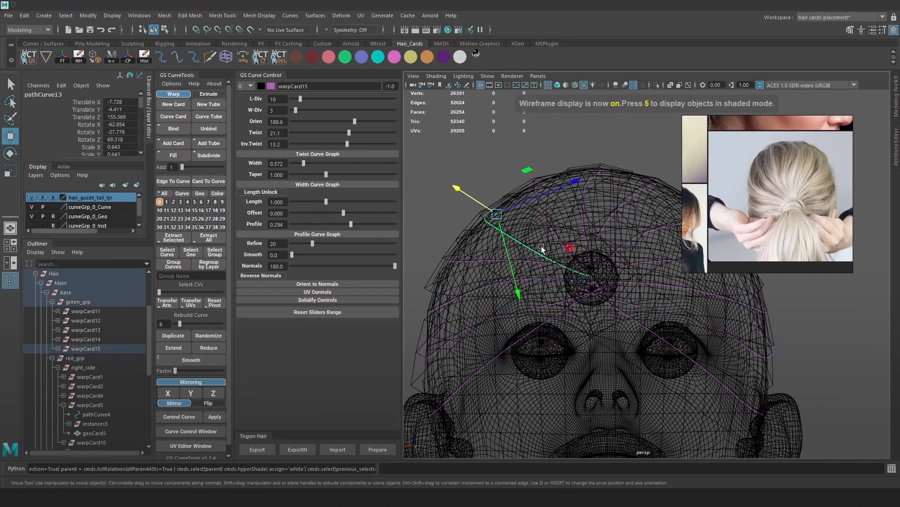
key("5")
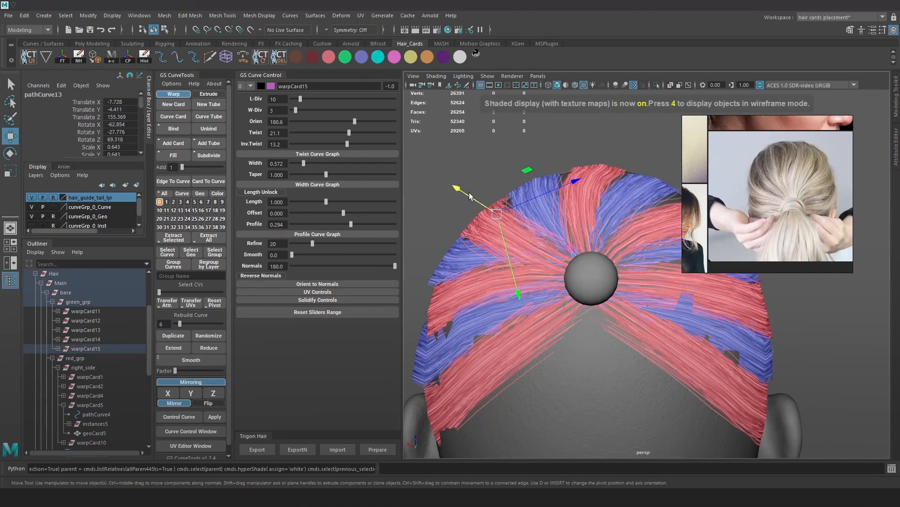
mouse_move(325, 174)
left_mouse_down()
mouse_move(305, 179)
mouse_move(313, 178)
left_mouse_up()
left_click(322, 186)
left_click_drag(390, 235, 369, 233)
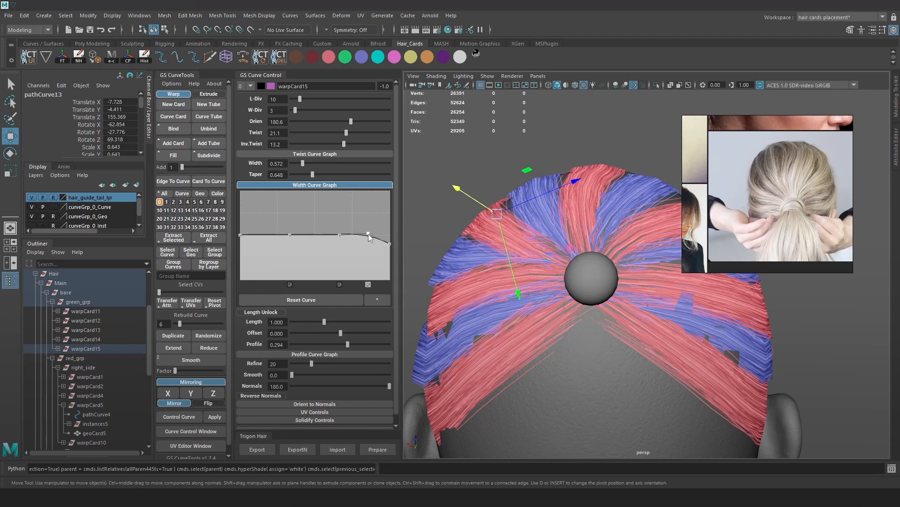
Set the taper of warpCard13, the red card over the top centre of the head, to 0.874.
mouse_move(527, 227)
left_mouse_down("alt")
mouse_move(542, 236)
mouse_move(551, 227)
mouse_move(520, 235)
mouse_move(612, 173)
mouse_move(563, 186)
left_mouse_up("alt")
key("4")
key("5")
key("4")
key("5")
mouse_move(461, 297)
left_mouse_down("alt")
mouse_move(575, 254)
mouse_move(591, 154)
left_mouse_up("alt")
left_click(600, 161)
key("4")
key("6")
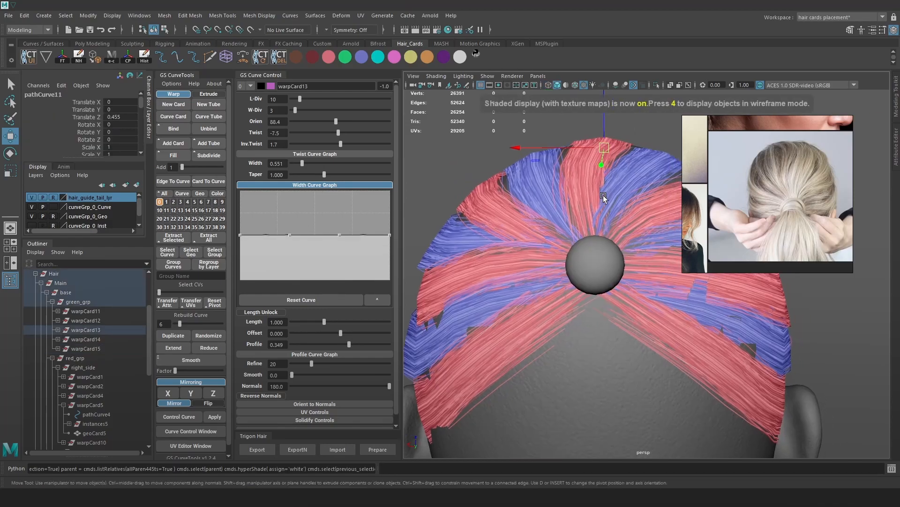
left_click_drag(324, 177, 319, 174)
Review the top cards around the ball from several sides and save the scene.
mouse_move(506, 192)
left_mouse_down("alt")
mouse_move(576, 182)
mouse_move(558, 205)
left_mouse_up("alt")
key("4")
left_click(559, 205)
key("6")
left_click_drag(598, 182, 572, 190, "alt")
middle_click_drag(571, 190, 581, 214, "alt")
mouse_move(581, 214)
right_mouse_down("alt")
mouse_move(624, 198)
mouse_move(576, 224)
right_mouse_up("alt")
left_click_drag(576, 224, 603, 207, "alt")
key("ctrl+s")
Examine the side-profile base and breakup hair guides on the reference board.
scroll(725, 235, "down", 5)
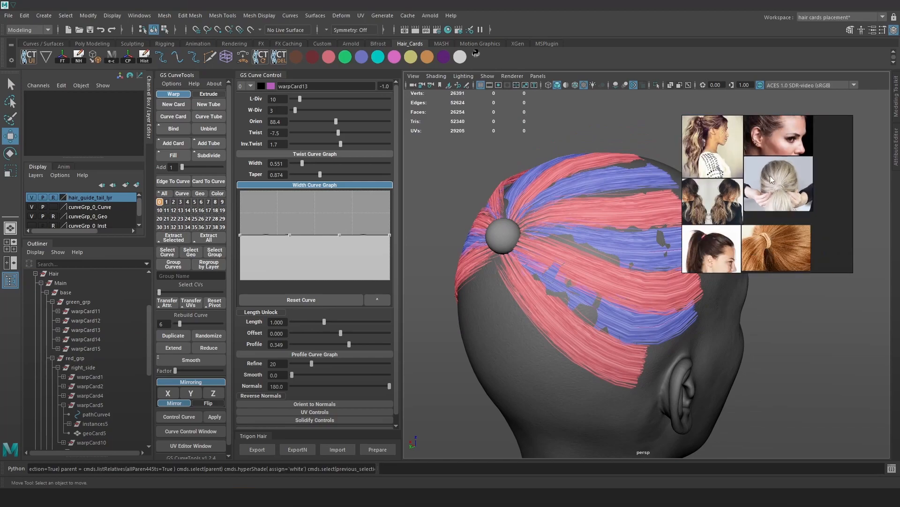
scroll(729, 207, "down", 3)
scroll(750, 221, "down", 4)
middle_click_drag(709, 243, 757, 195)
scroll(713, 221, "up", 6)
middle_click_drag(724, 225, 781, 190)
scroll(786, 192, "up", 3)
scroll(789, 184, "up", 3)
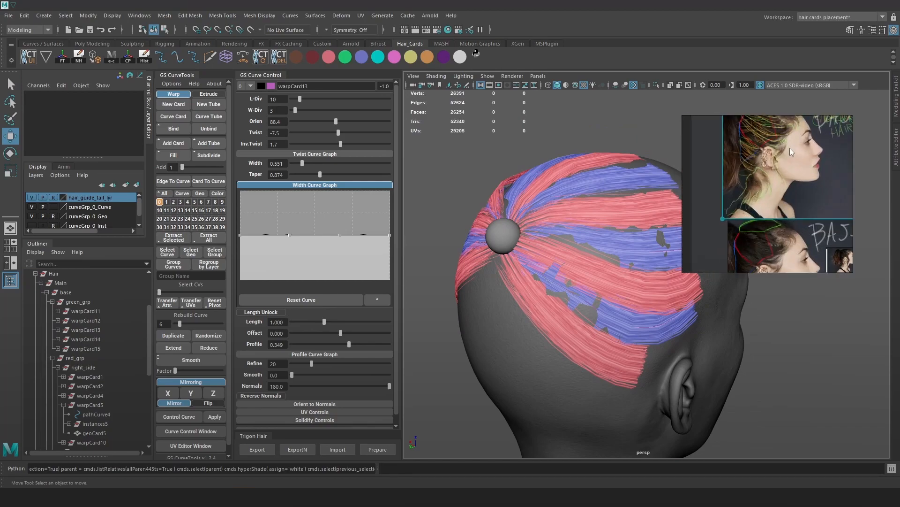
Examine the red and blue side strips up close for gaps and overlaps between the cards.
right_click_drag(568, 174, 628, 269, "alt")
left_click_drag(628, 269, 559, 314, "alt")
right_click_drag(598, 263, 686, 398, "alt")
left_click_drag(686, 398, 659, 250, "alt")
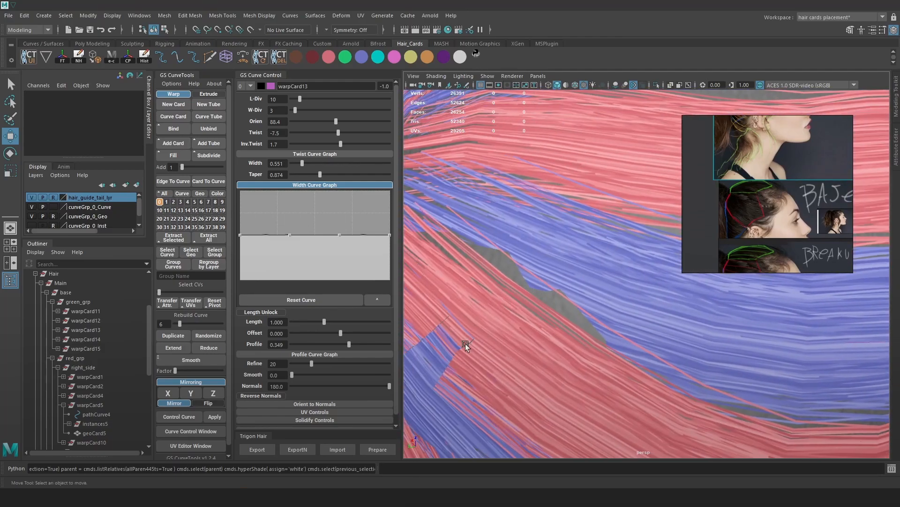
right_click_drag(471, 320, 569, 165, "alt")
left_click_drag(568, 165, 593, 281, "alt")
right_click_drag(592, 281, 630, 330, "alt")
middle_click_drag(630, 330, 612, 305, "alt")
left_click_drag(611, 305, 570, 338, "alt")
right_click_drag(538, 301, 570, 260, "alt")
left_click_drag(569, 261, 649, 268, "alt")
right_click_drag(649, 269, 565, 284, "alt")
middle_click_drag(566, 285, 559, 264, "alt")
left_click_drag(559, 265, 537, 241, "alt")
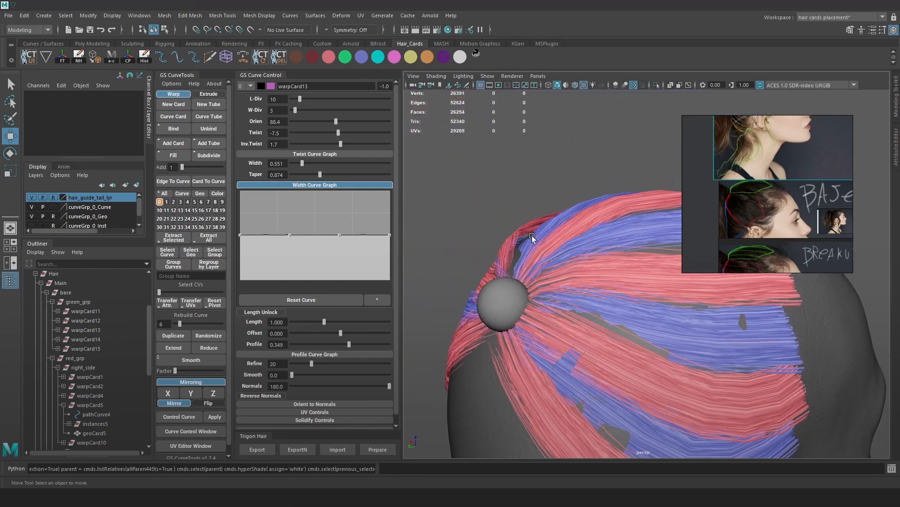
Inspect warpCard15's curve next to the ball in wireframe and textured display.
left_click(524, 230)
right_click_drag(531, 153, 478, 154)
left_click_drag(570, 302, 649, 243, "alt")
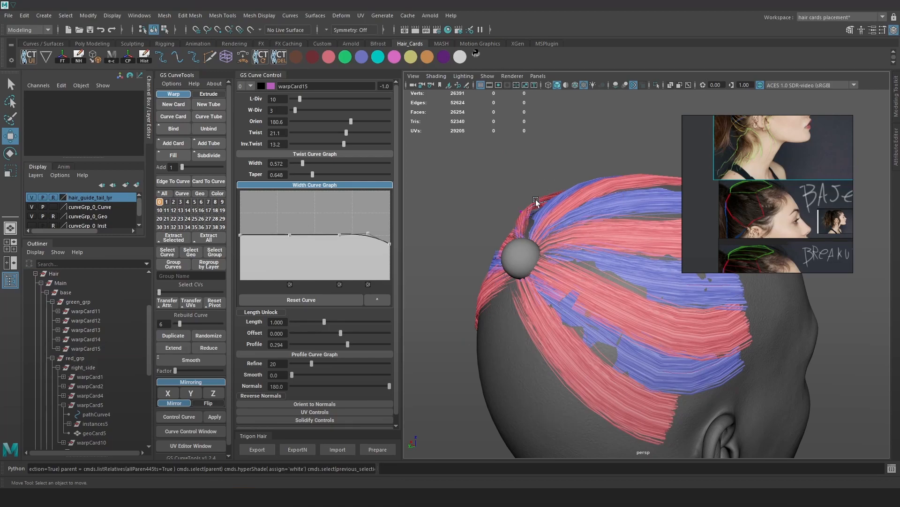
mouse_move(610, 187)
left_mouse_down("alt")
mouse_move(587, 225)
mouse_move(589, 213)
mouse_move(587, 235)
mouse_move(504, 215)
mouse_move(476, 223)
mouse_move(549, 228)
mouse_move(502, 231)
left_mouse_up("alt")
key("4")
key("6")
left_click(468, 221)
key("4")
key("6")
Save the scene and export the hair with the Trigon Hair tool.
left_click_drag(568, 238, 614, 229, "alt")
right_click_drag(614, 229, 565, 193, "alt")
left_click(626, 165)
key("ctrl+s")
right_click_drag(627, 232, 630, 299, "alt")
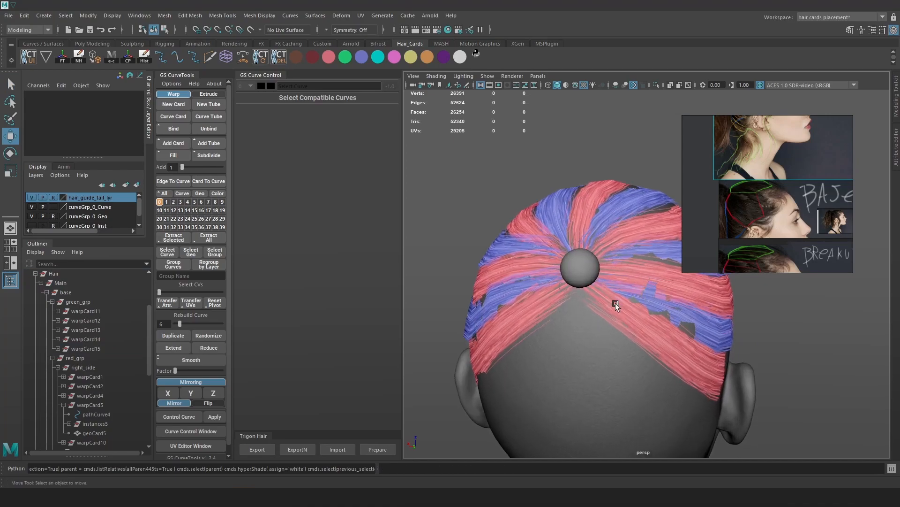
left_click(268, 450)
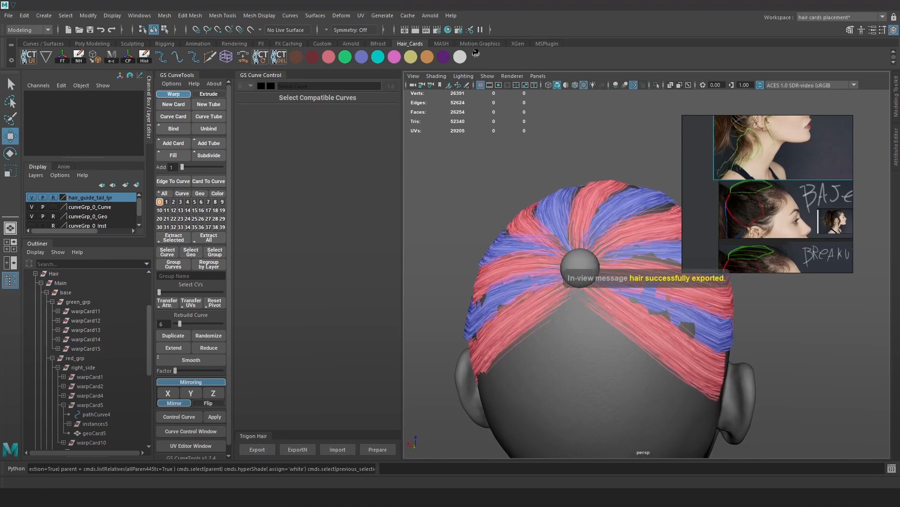
Switch to Marmoset Toolbag and inspect the hair mesh on the head from different angles.
key("alt+Tab")
left_click_drag(621, 239, 389, 270)
mouse_move(497, 253)
left_mouse_down()
mouse_move(471, 225)
mouse_move(498, 285)
mouse_move(442, 260)
mouse_move(482, 259)
mouse_move(517, 231)
left_mouse_up()
left_click(487, 258)
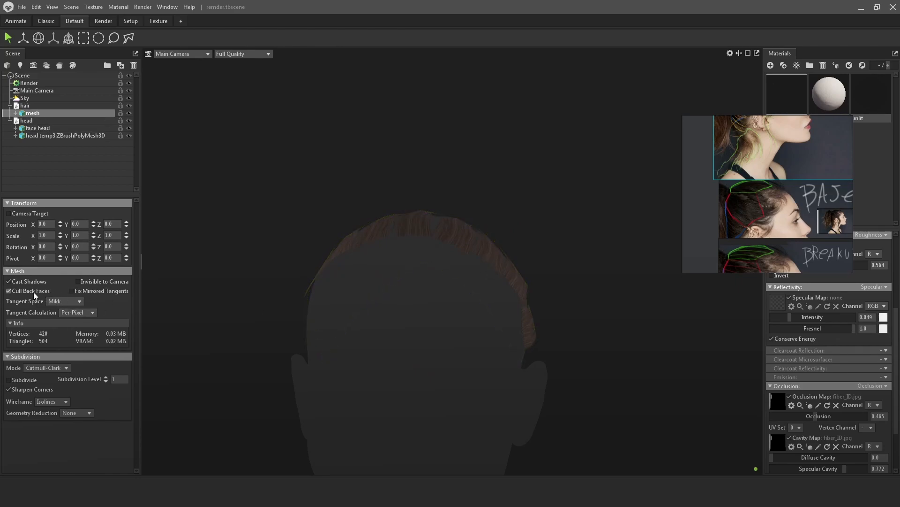
left_click_drag(407, 181, 554, 313)
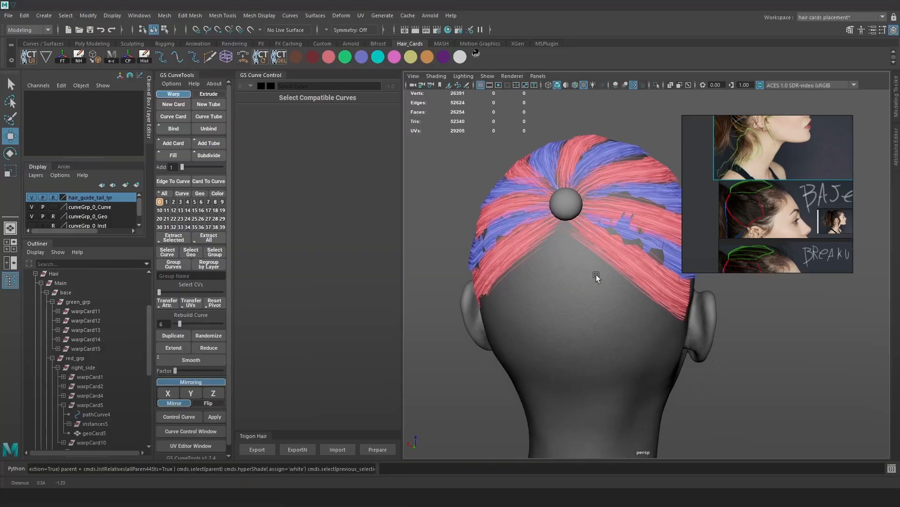
Return to Maya, duplicate warpCard4, the lowest red side card, and reset the copy's pivot.
left_click_drag(596, 274, 559, 347, "alt")
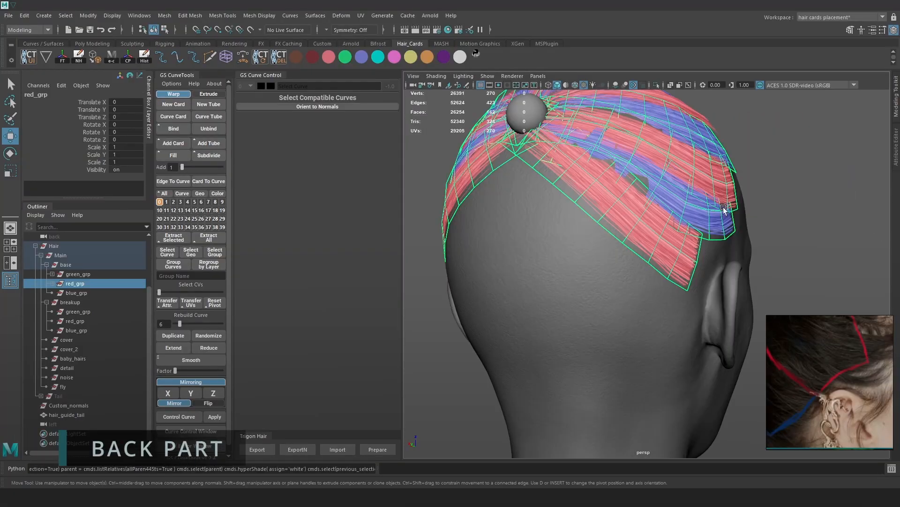
middle_click_drag(753, 197, 752, 199, "alt")
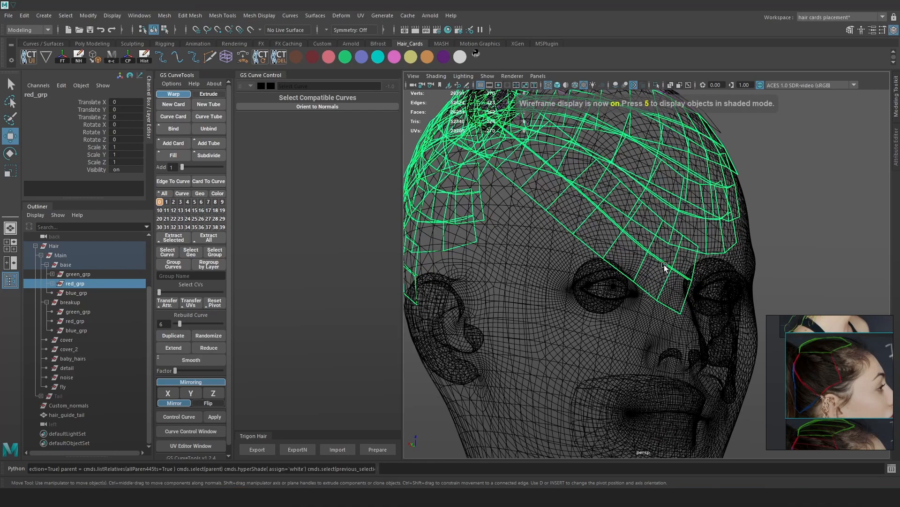
left_click(664, 264)
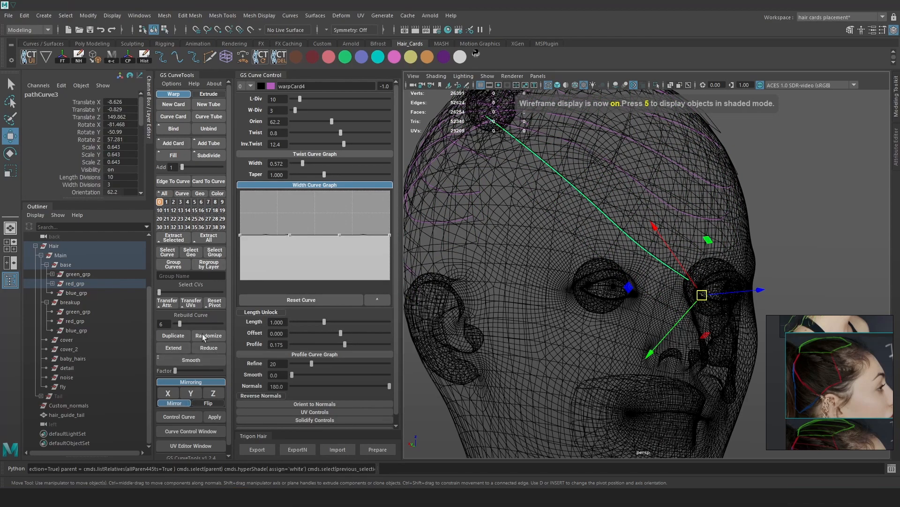
left_click(221, 301)
key("w")
left_click_drag(739, 210, 704, 213)
left_click_drag(712, 255, 703, 266, "alt")
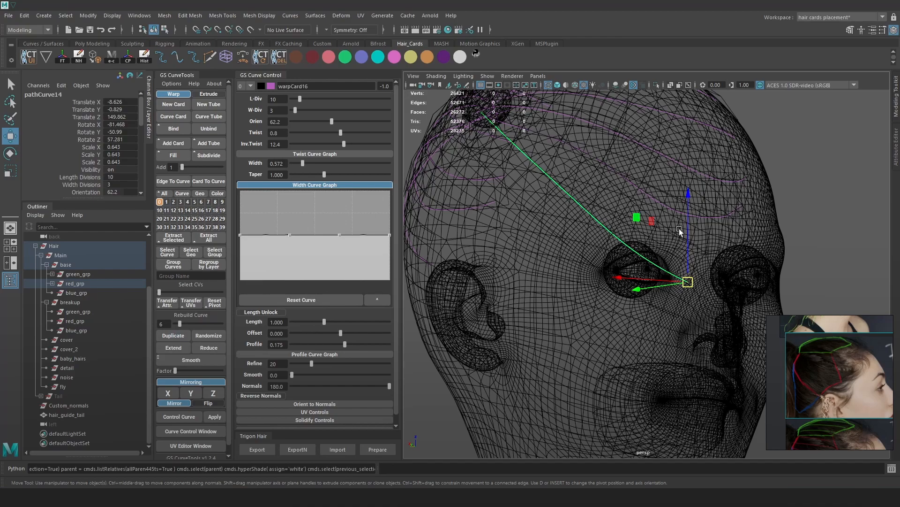
Move the duplicated card away from the side strips toward the middle of the back of the head.
left_click_drag(644, 291, 586, 302)
right_click_drag(585, 302, 604, 308, "alt")
mouse_move(581, 286)
left_mouse_down()
mouse_move(520, 289)
mouse_move(631, 281)
mouse_move(520, 287)
left_mouse_up()
key("5")
left_click_drag(555, 310, 551, 315)
Place warpCard16 in the base group's blue_grp.
left_click(52, 284)
left_click(64, 330)
left_click_drag(94, 350, 90, 368)
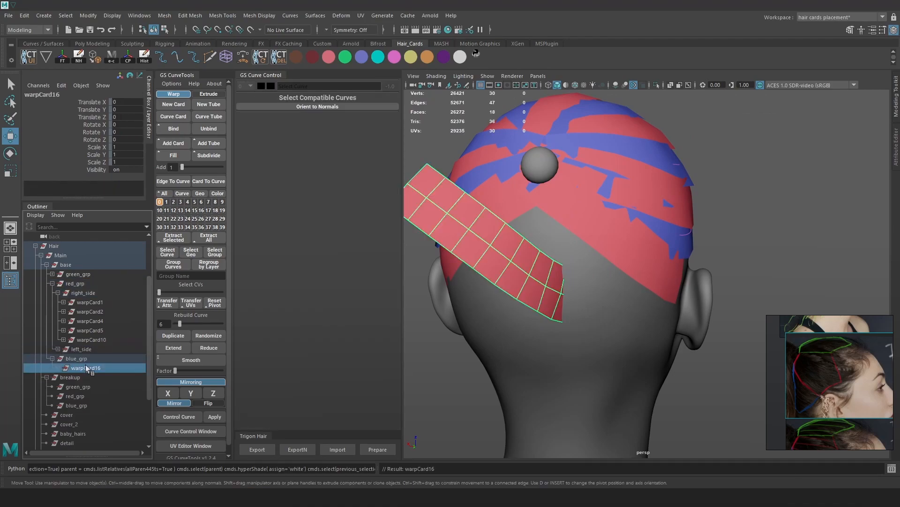
Position warpCard16's pivot end at the nape, close to the head's centre line.
scroll(575, 263, "down", 2)
left_click(561, 255)
key("4")
left_click(554, 276)
key("6")
left_click_drag(542, 292, 515, 293)
scroll(539, 294, "up", 1)
mouse_move(549, 295)
left_mouse_down("alt")
mouse_move(565, 298)
mouse_move(551, 301)
left_mouse_up("alt")
left_click_drag(534, 295, 524, 295)
left_click_drag(543, 266, 546, 337)
middle_click_drag(709, 320, 718, 262, "alt")
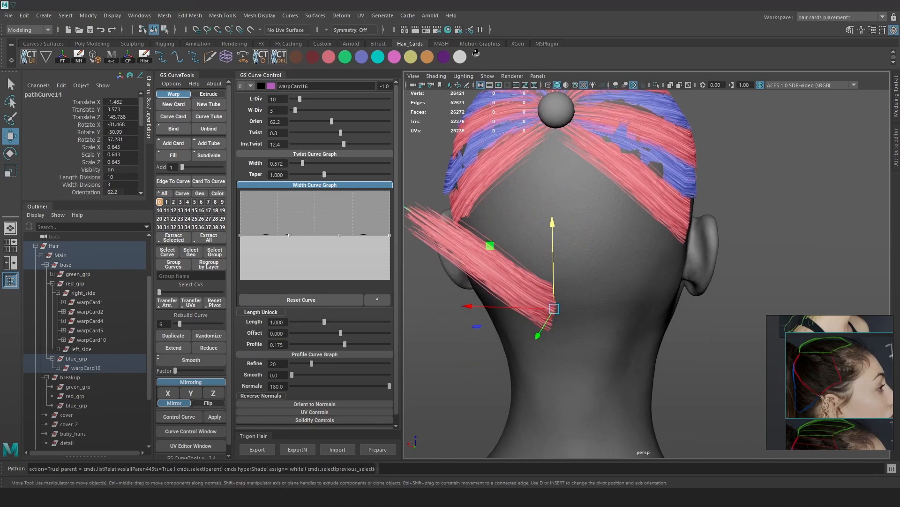
left_click_drag(505, 290, 514, 315, "alt")
left_click_drag(563, 297, 563, 290)
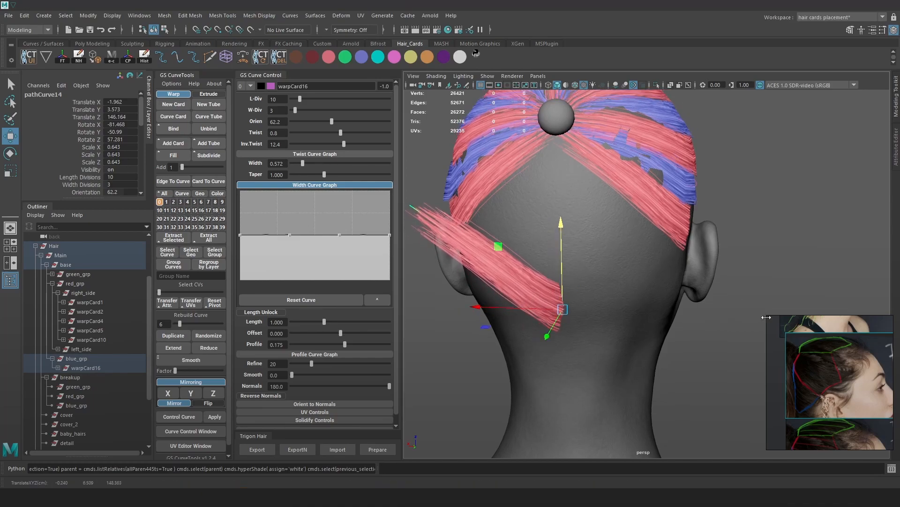
Enlarge the reference board and examine the photo of the nape hair behind the ear.
left_click_drag(766, 316, 749, 275)
scroll(807, 347, "down", 5)
scroll(833, 347, "up", 5)
scroll(808, 332, "down", 2)
scroll(774, 302, "up", 2)
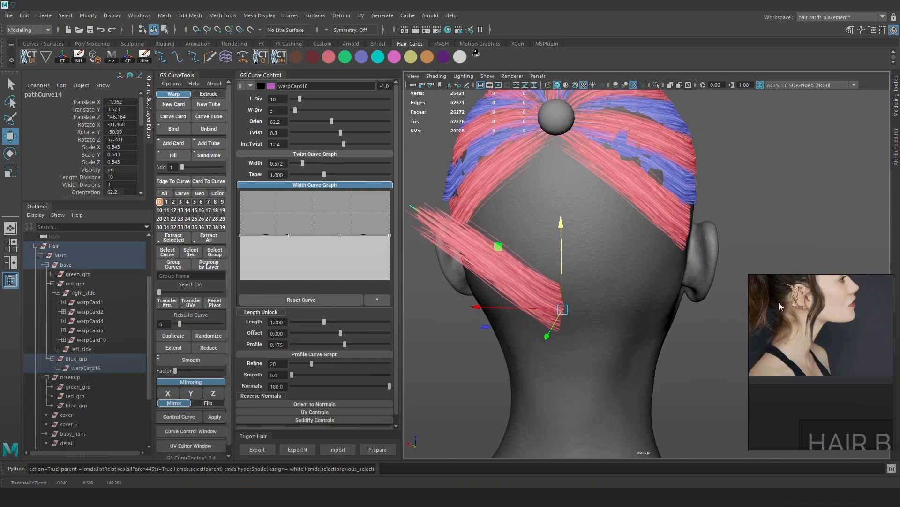
scroll(774, 303, "up", 3)
middle_click_drag(776, 309, 791, 341)
Rotate warpCard16 to run vertically from the ball down to the nape and set its orientation to 124.1.
left_click_drag(704, 336, 610, 328, "alt")
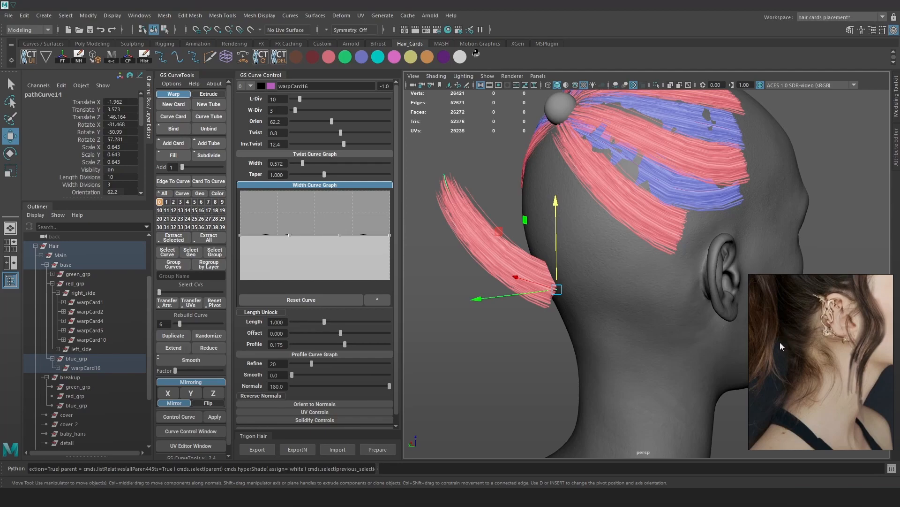
mouse_move(519, 291)
left_mouse_down()
mouse_move(569, 306)
mouse_move(521, 302)
left_mouse_up()
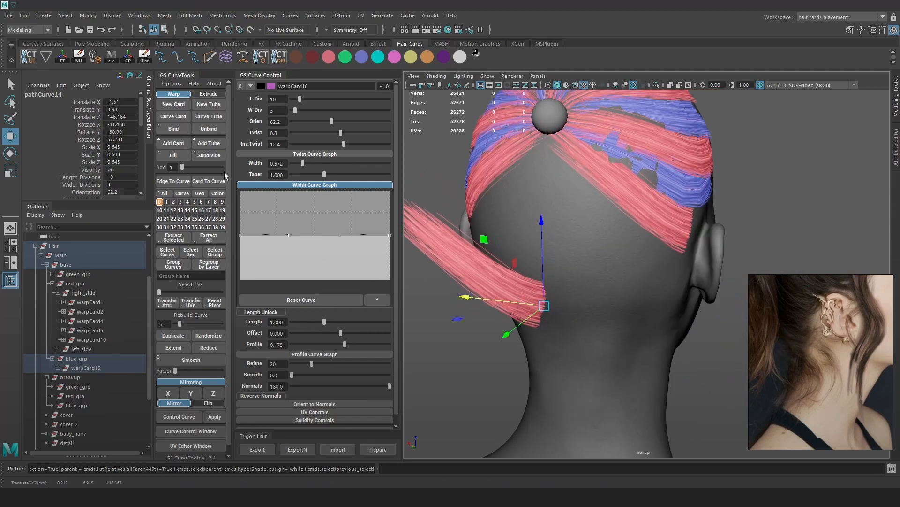
left_click_drag(332, 122, 323, 121)
left_click_drag(554, 164, 610, 162, "alt")
key("e")
left_click_drag(587, 250, 609, 277)
left_click_drag(609, 277, 559, 247, "alt")
left_click_drag(582, 184, 688, 193)
left_click_drag(323, 121, 341, 122)
left_click_drag(586, 155, 685, 157, "alt")
Rebuild warpCard16's curve with a value of 2 and bring up its control points.
right_click(791, 156)
left_click(765, 151)
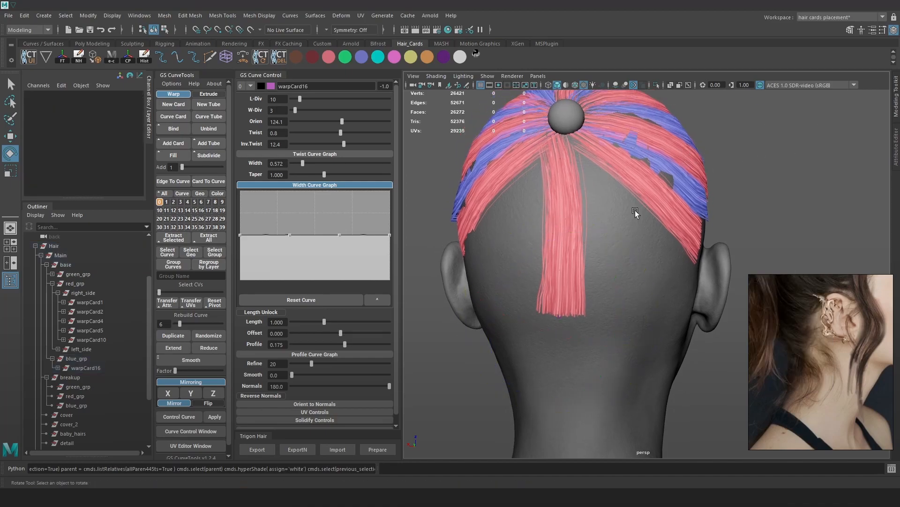
key("4")
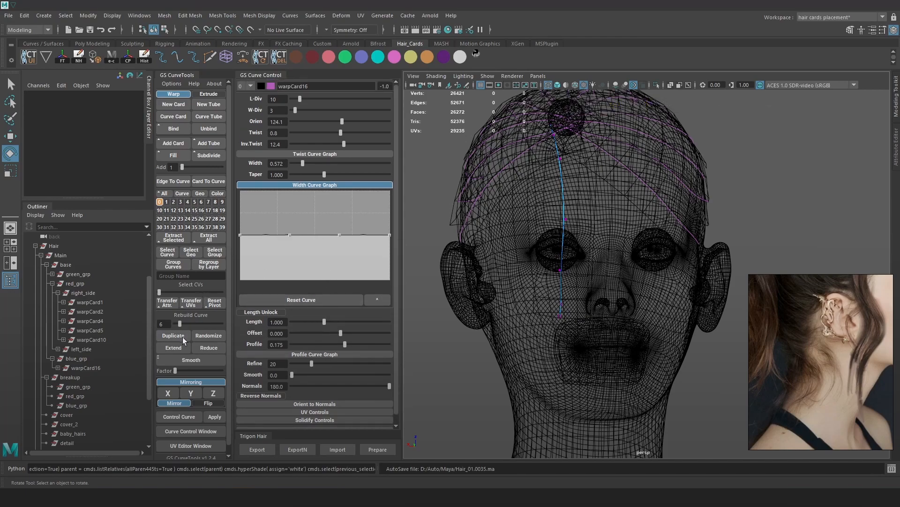
left_click_drag(179, 324, 175, 323)
middle_click_drag(708, 191, 693, 219, "alt")
right_click_drag(812, 188, 769, 189)
Reposition warpCard16's upper curve point sideways and in depth so the strip meets the ball.
key("4")
key("w")
mouse_move(572, 309)
left_mouse_down()
mouse_move(532, 336)
mouse_move(561, 139)
mouse_move(549, 193)
left_mouse_up()
key("5")
key("6")
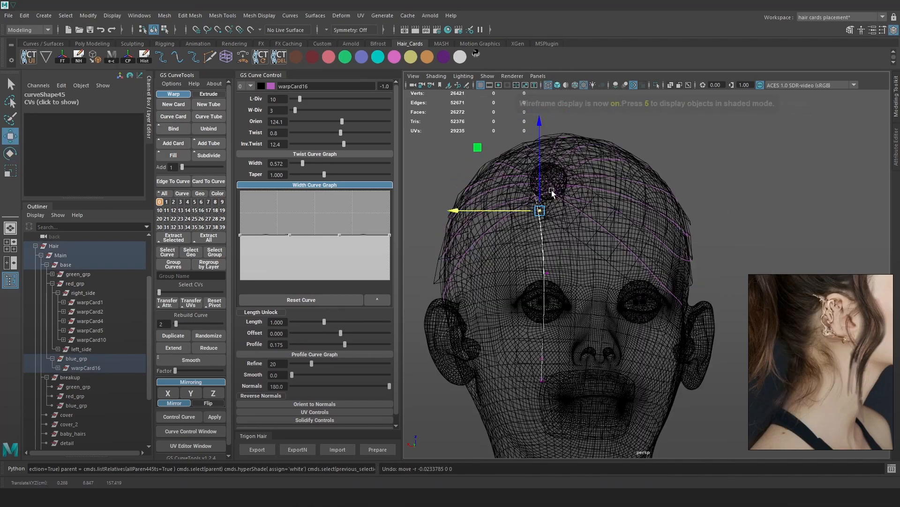
key("4")
left_click_drag(535, 189, 526, 187)
key("6")
left_click_drag(525, 187, 652, 190, "alt")
left_click_drag(581, 179, 584, 177)
Push warpCard16's middle curve point toward the scalp and pull the point below the ball slightly outward.
left_click(525, 257)
left_click_drag(489, 261, 511, 260)
key("4")
left_click(557, 200)
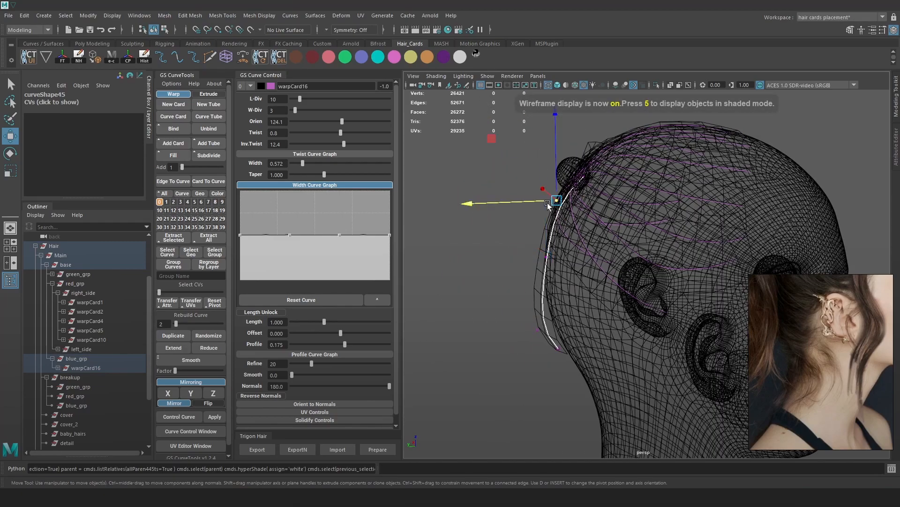
key("6")
left_click_drag(531, 208, 520, 206)
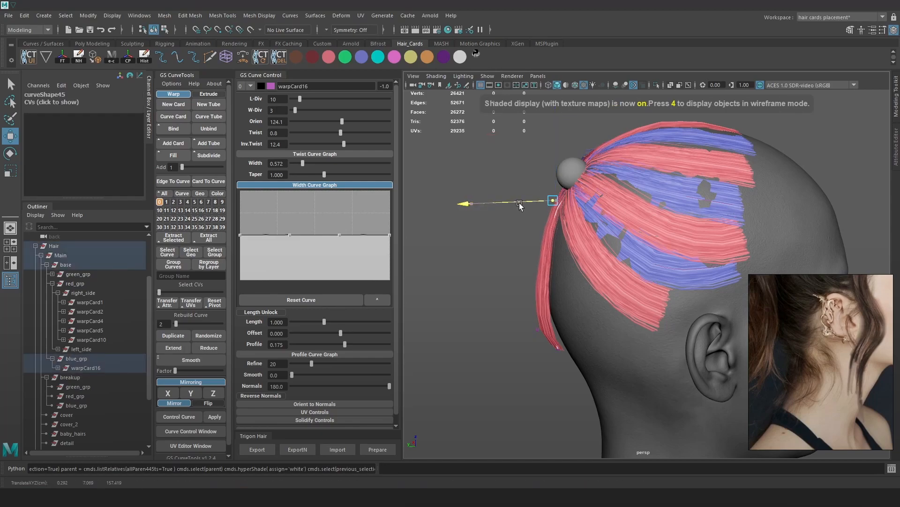
Select warpCard16's nape-end curve point and shift it slightly toward the neck.
left_click_drag(563, 244, 573, 300, "alt")
key("4")
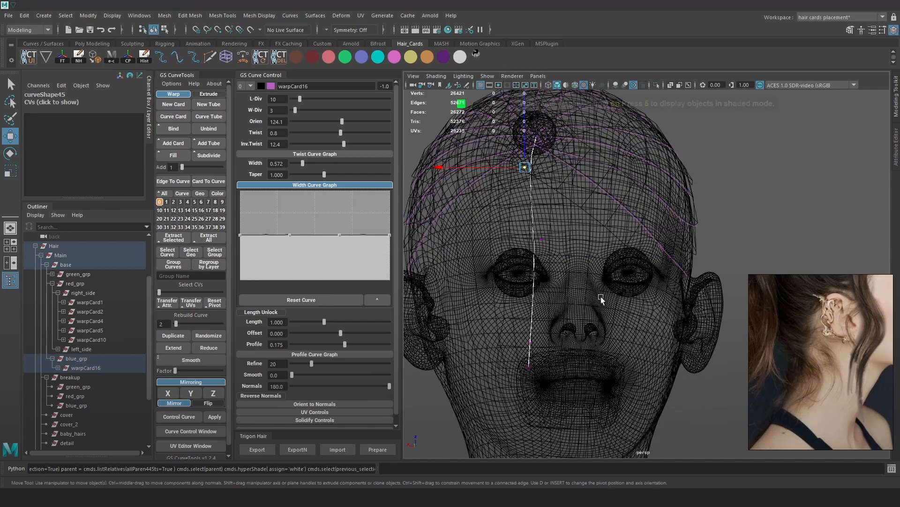
left_click(584, 307)
mouse_move(507, 376)
left_mouse_down()
mouse_move(578, 315)
mouse_move(552, 336)
left_mouse_up()
key("6")
left_click_drag(484, 331, 488, 331)
Select warpCard16's nape-end curve point and adjust its depth against the back of the head.
key("e")
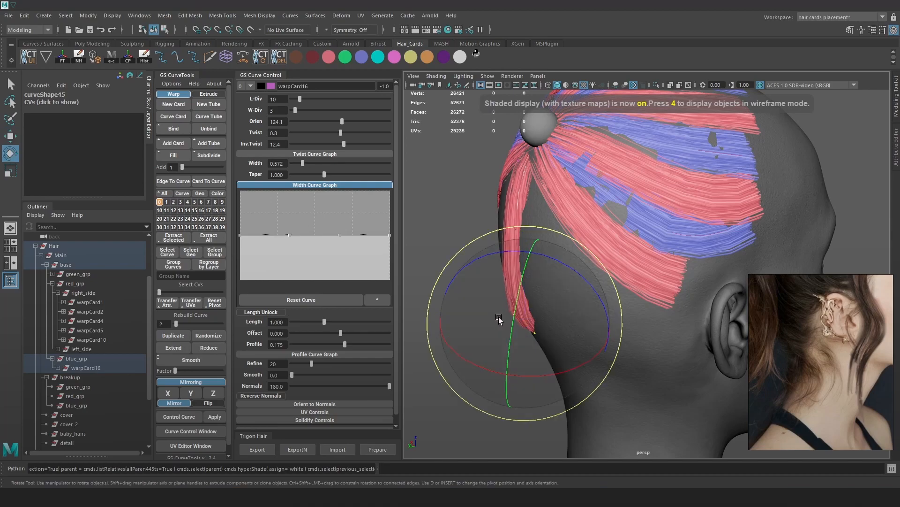
left_click_drag(543, 313, 471, 372, "alt")
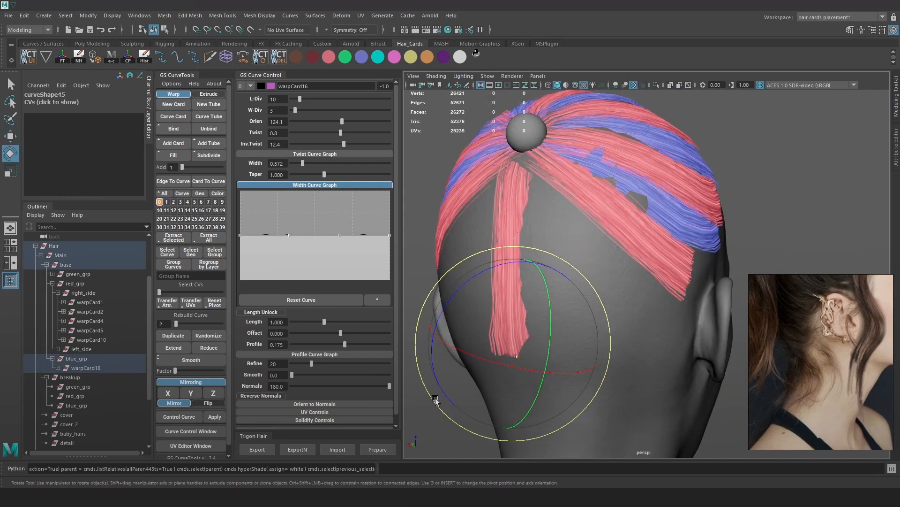
left_click(512, 391)
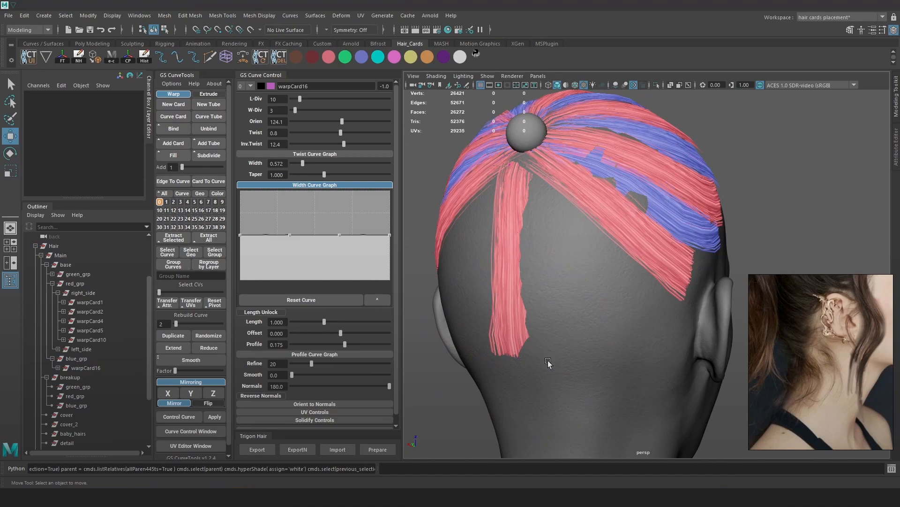
key("4")
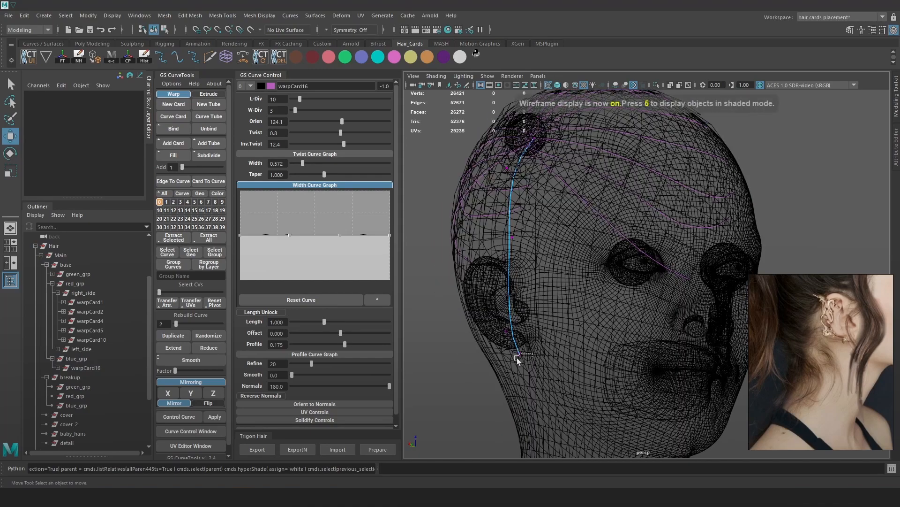
left_click(517, 357)
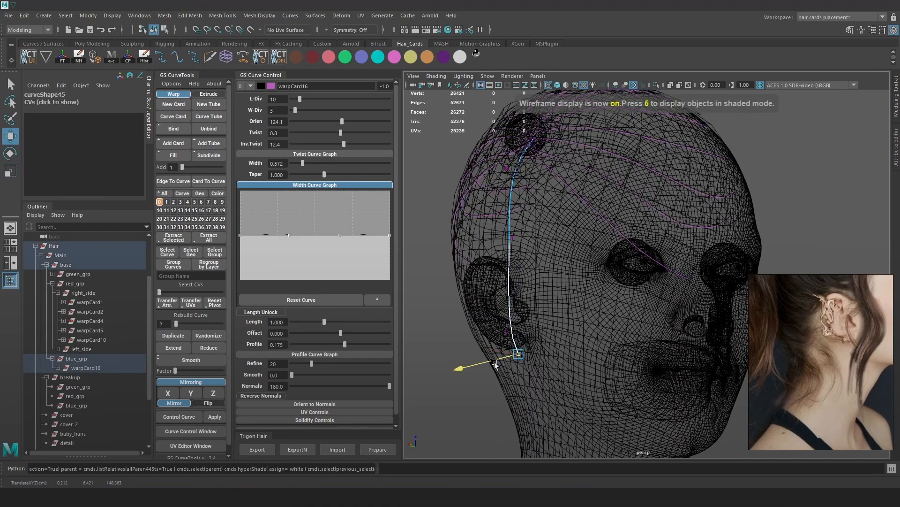
key("5")
key("4")
key("5")
left_click_drag(486, 350, 479, 339)
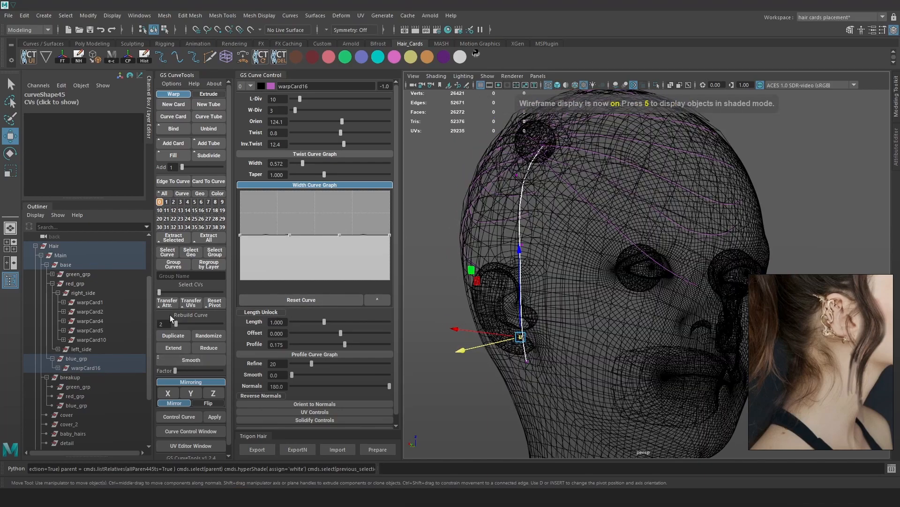
Rebuild warpCard16's curve with a value of 6 and set its Twist to 7.0.
left_click_drag(175, 324, 180, 324)
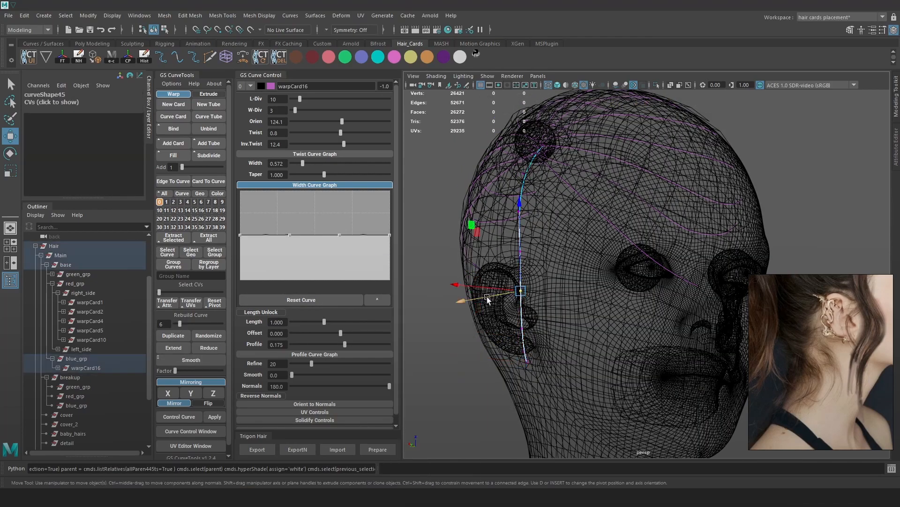
key("6")
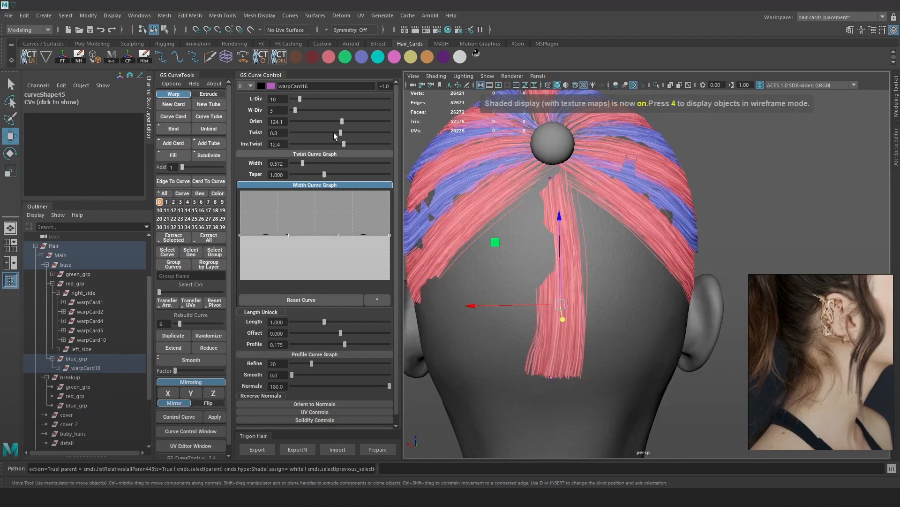
left_click_drag(334, 135, 343, 137)
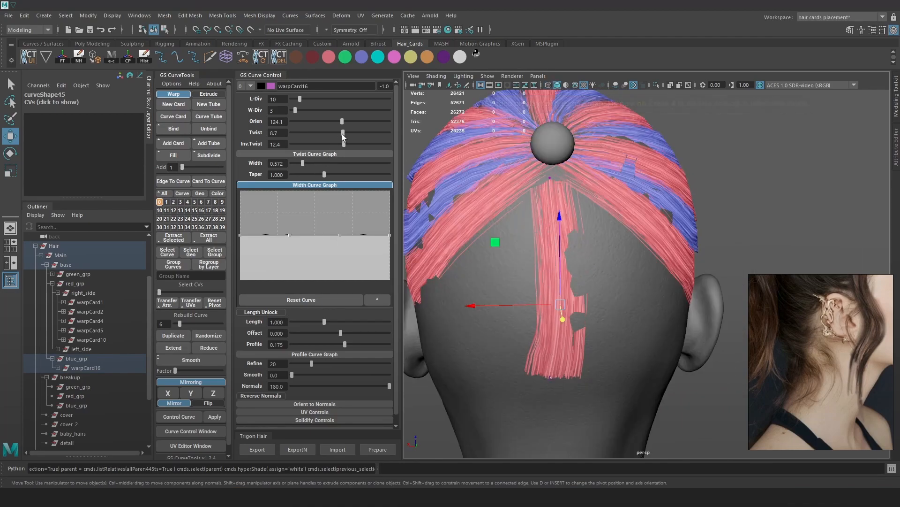
key("4")
left_click_drag(583, 250, 537, 275)
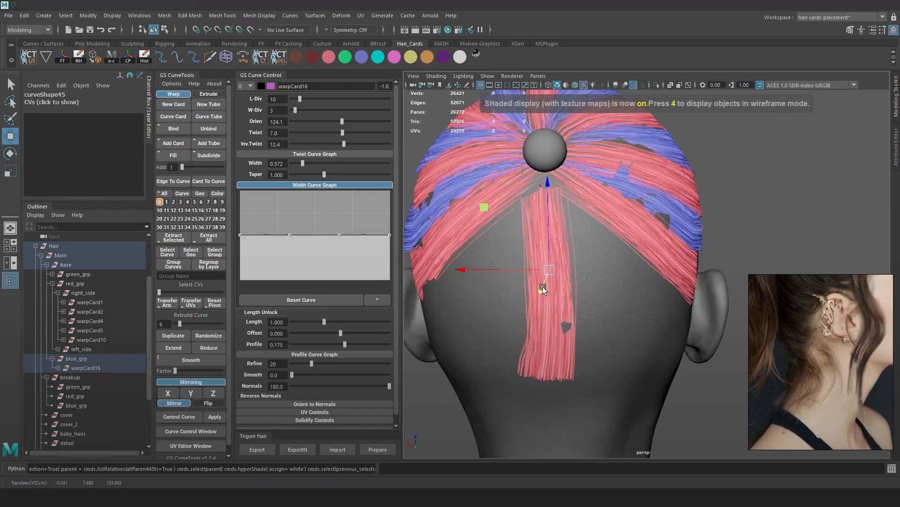
Shift warpCard16's upper curve point just below the ball so the strip leads into it.
mouse_move(542, 286)
right_mouse_down("alt")
mouse_move(580, 317)
mouse_move(662, 294)
mouse_move(599, 288)
right_mouse_up("alt")
mouse_move(599, 288)
left_mouse_down("alt")
mouse_move(539, 297)
mouse_move(616, 296)
mouse_move(588, 218)
left_mouse_up("alt")
key("4")
key("6")
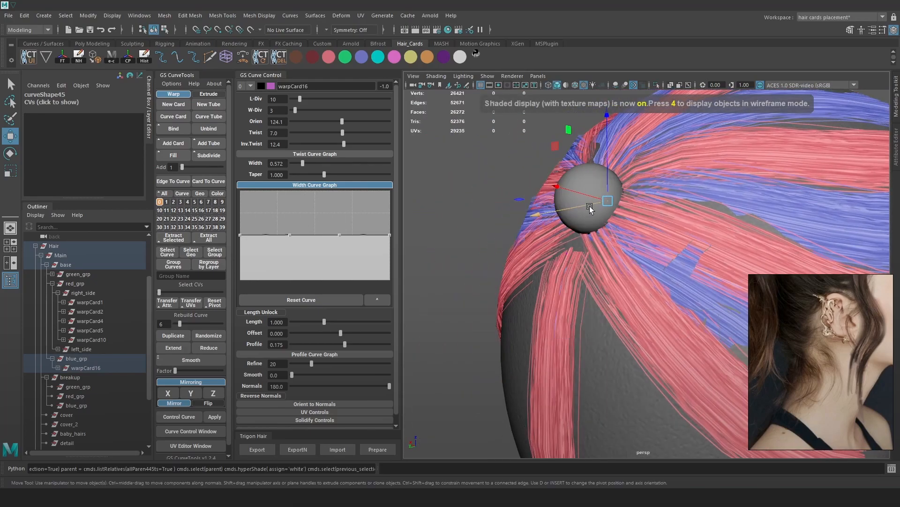
right_click_drag(596, 237, 641, 224, "ctrl+shift")
mouse_move(642, 224)
left_mouse_down("alt")
mouse_move(634, 206)
mouse_move(634, 215)
left_mouse_up("alt")
mouse_move(633, 215)
left_mouse_down()
mouse_move(605, 217)
mouse_move(625, 218)
left_mouse_up()
key("4")
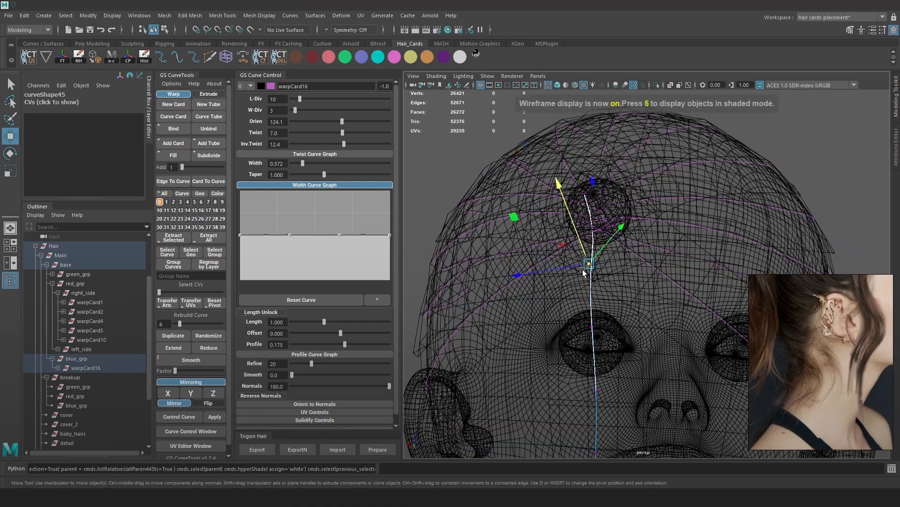
left_click(584, 271)
left_click_drag(583, 270, 563, 243, "alt")
Select warpCard16's ball-end curve point and move it sideways toward the ball.
key("6")
left_click_drag(617, 257, 659, 258, "alt")
key("6")
key("4")
left_click(545, 213)
left_click(583, 204)
key("6")
left_click_drag(584, 204, 599, 202)
Shift warpCard16's middle curve point sideways so the strip runs more centrally below the ball.
scroll(666, 305, "down", 4)
left_click_drag(694, 364, 664, 268, "alt")
key("4")
left_click(602, 276)
key("6")
left_click_drag(526, 272, 516, 272)
scroll(652, 282, "down", 2)
left_click_drag(654, 281, 575, 275, "alt")
key("b")
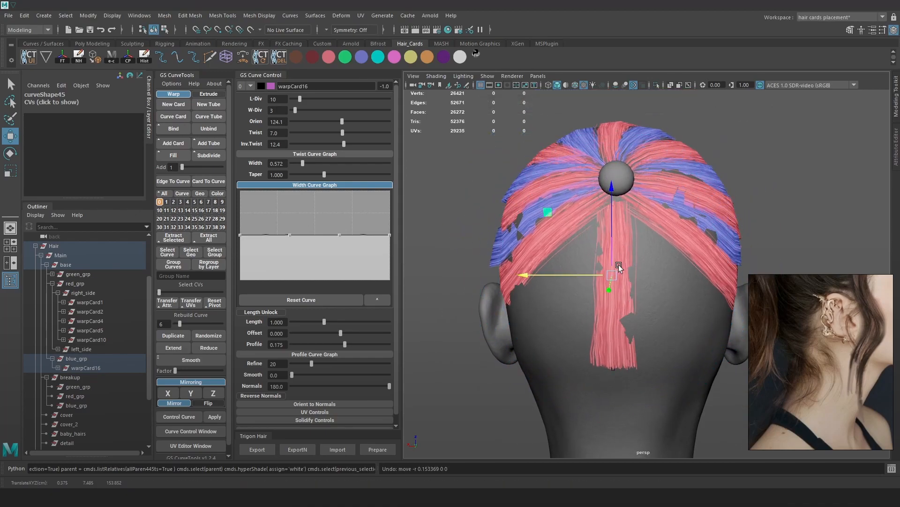
scroll(621, 272, "up", 2)
key("b")
mouse_move(626, 286)
left_mouse_down()
mouse_move(601, 293)
mouse_move(641, 292)
mouse_move(561, 274)
mouse_move(623, 282)
mouse_move(635, 306)
mouse_move(643, 287)
left_mouse_up()
left_click_drag(558, 271, 563, 273)
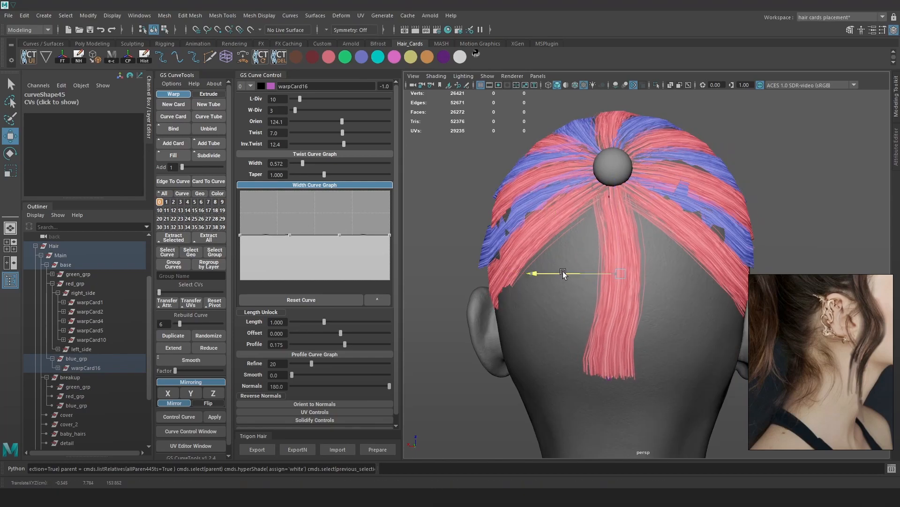
Nudge warpCard16's middle curve area sideways in small amounts to even out the strip.
mouse_move(672, 293)
left_mouse_down("alt")
mouse_move(681, 277)
mouse_move(680, 300)
left_mouse_up("alt")
right_click_drag(680, 300, 649, 234, "alt")
left_click_drag(649, 234, 649, 226, "alt")
right_click_drag(649, 227, 671, 351, "alt")
left_click_drag(561, 300, 561, 300)
left_click_drag(544, 328, 550, 328)
left_click_drag(649, 224, 589, 246)
key("e")
key("w")
Adjust the depth of warpCard16's middle curve point against the scalp in side view.
left_click_drag(679, 285, 606, 323)
left_click_drag(598, 306, 599, 306)
key("4")
mouse_move(670, 268)
left_mouse_down()
mouse_move(598, 292)
mouse_move(586, 275)
left_mouse_up()
key("6")
left_click_drag(663, 296, 550, 306)
scroll(551, 306, "up", 2)
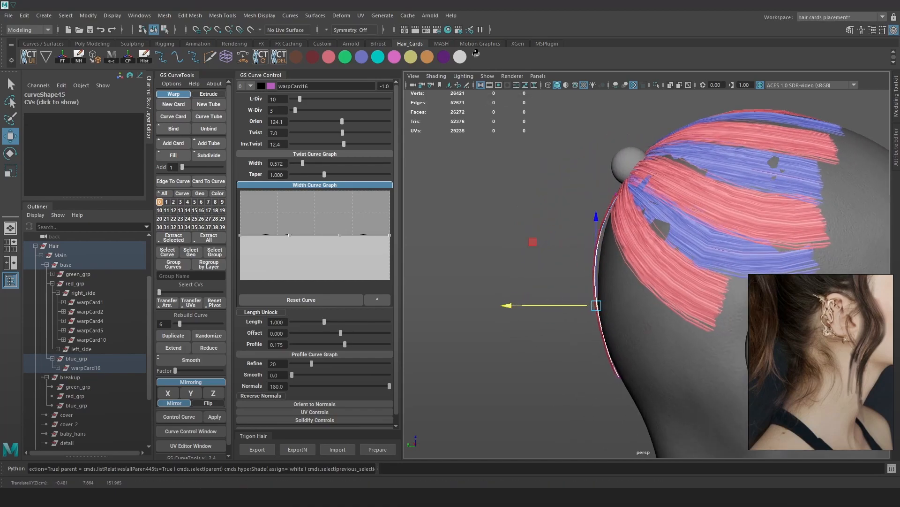
key("4")
key("6")
Duplicate warpCard16 and move the copy sideways beside the original on the back of the head.
mouse_move(551, 306)
left_mouse_down("alt")
mouse_move(635, 289)
mouse_move(583, 256)
mouse_move(544, 249)
mouse_move(635, 241)
left_mouse_up("alt")
mouse_move(635, 241)
right_mouse_down("alt")
mouse_move(670, 334)
mouse_move(691, 319)
mouse_move(649, 229)
right_mouse_up("alt")
left_click(680, 207)
left_click_drag(680, 207, 622, 252, "alt")
key("4")
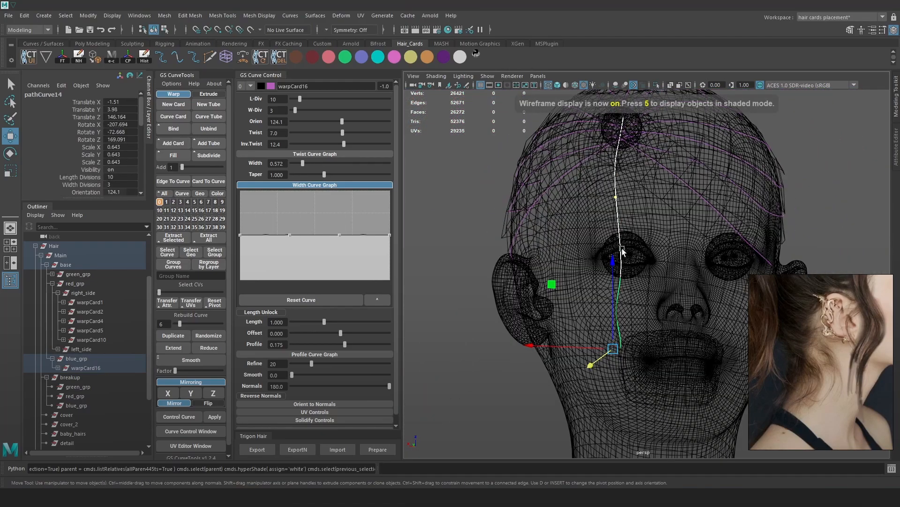
left_click_drag(633, 297, 654, 295, "alt")
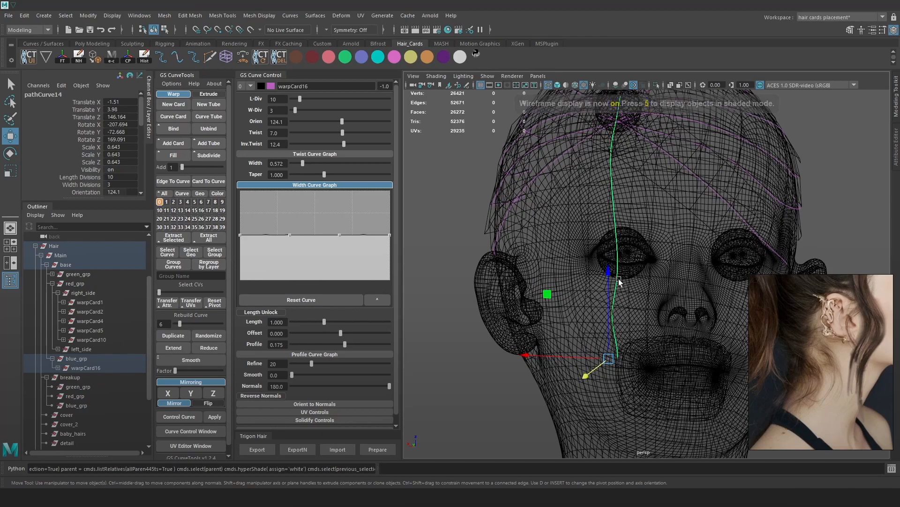
left_click(178, 336)
mouse_move(558, 347)
left_mouse_down()
mouse_move(561, 356)
mouse_move(526, 354)
left_mouse_up()
key("6")
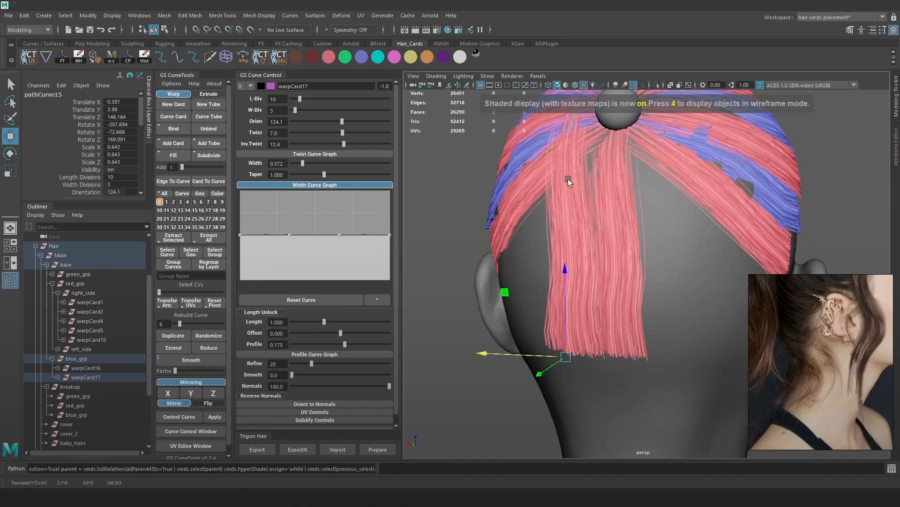
Move and rotate warpCard17 so it slants from the ball toward the area behind the left ear.
left_click_drag(623, 216, 650, 268, "alt")
left_click_drag(539, 363, 444, 349)
key("e")
left_click_drag(533, 297, 454, 313)
key("w")
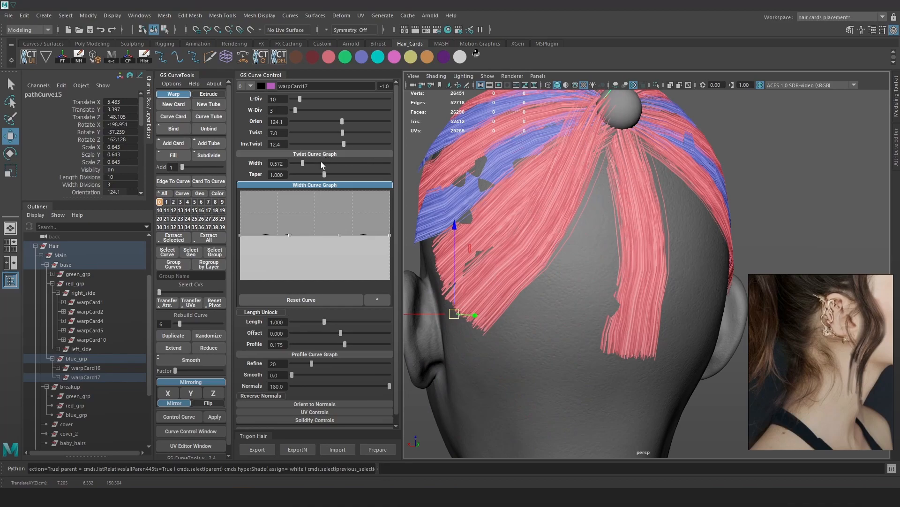
left_click_drag(577, 290, 557, 341, "alt")
middle_click_drag(550, 390, 501, 370)
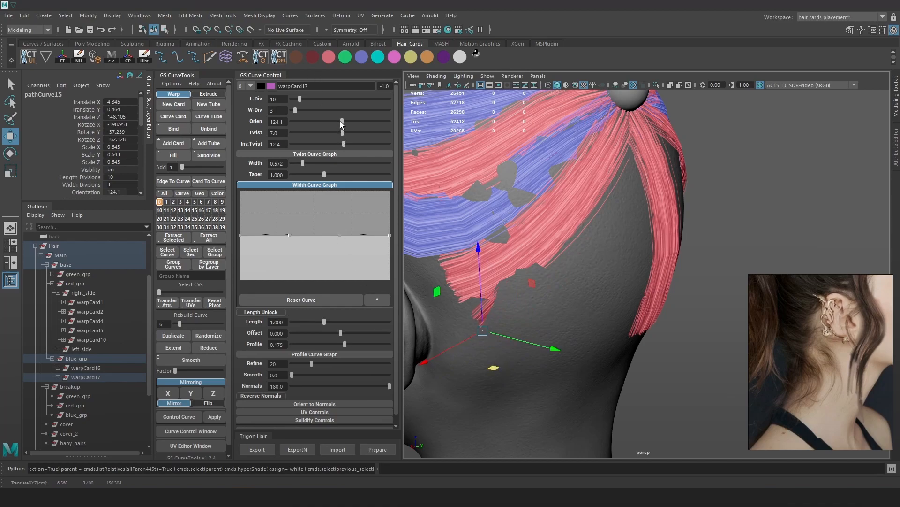
Set warpCard17's Orientation to 81.1, nudge it outward, and assign it the blue hair material.
left_click_drag(332, 122, 334, 122)
middle_click_drag(504, 305, 510, 287)
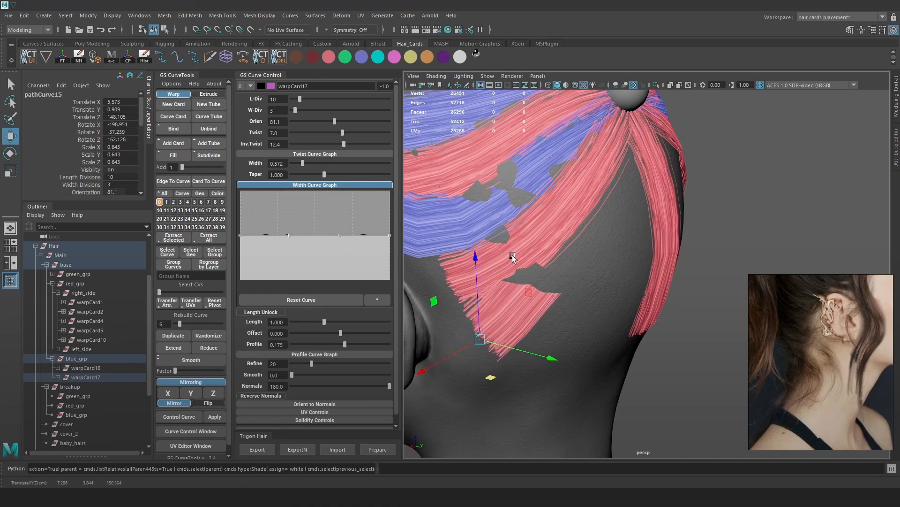
left_click(361, 58)
Rotate warpCard17 to follow the neighbouring red card, set its Orientation to 49.5, and reposition it slightly.
left_click_drag(554, 288, 565, 294, "alt")
key("e")
left_click_drag(530, 334, 496, 305)
left_click_drag(334, 121, 330, 121)
left_click_drag(525, 220, 552, 325, "alt")
key("w")
middle_click_drag(553, 325, 530, 348)
mouse_move(522, 352)
left_mouse_down("alt")
mouse_move(539, 328)
mouse_move(503, 354)
mouse_move(526, 347)
left_mouse_up("alt")
Rebuild warpCard17's curve with a value of 2 and bring up its control points.
left_click(711, 177)
key("4")
left_click(535, 223)
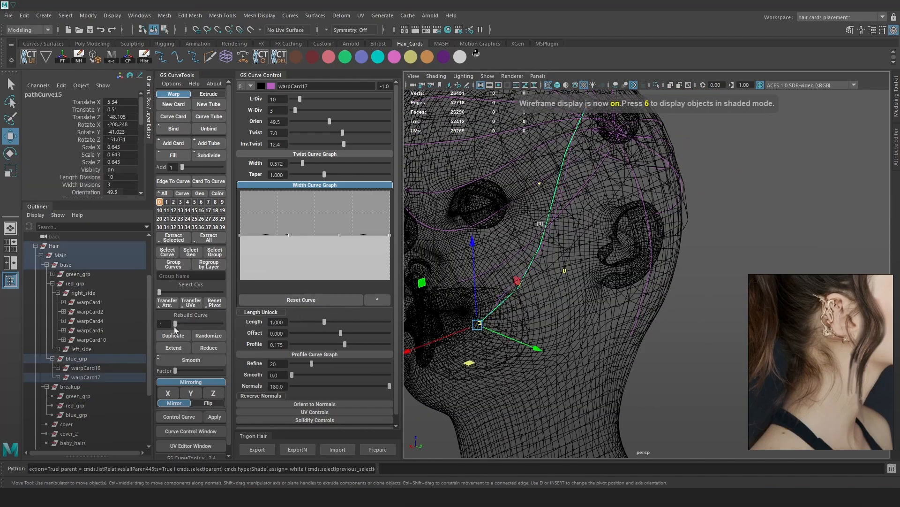
right_click_drag(737, 182, 693, 181)
Move warpCard17's middle curve point toward the back of the head and set the Orientation to 66.7.
left_click_drag(528, 236, 536, 278)
key("5")
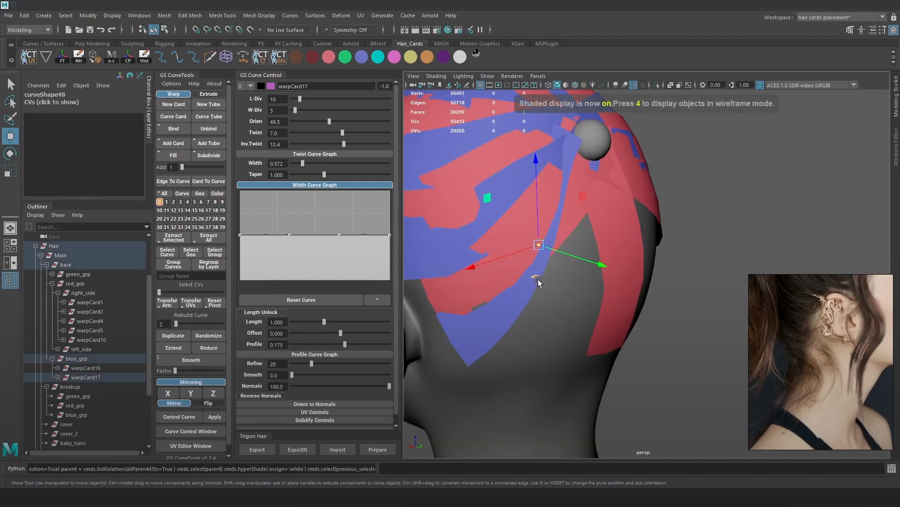
middle_click_drag(537, 279, 550, 287)
key("4")
key("5")
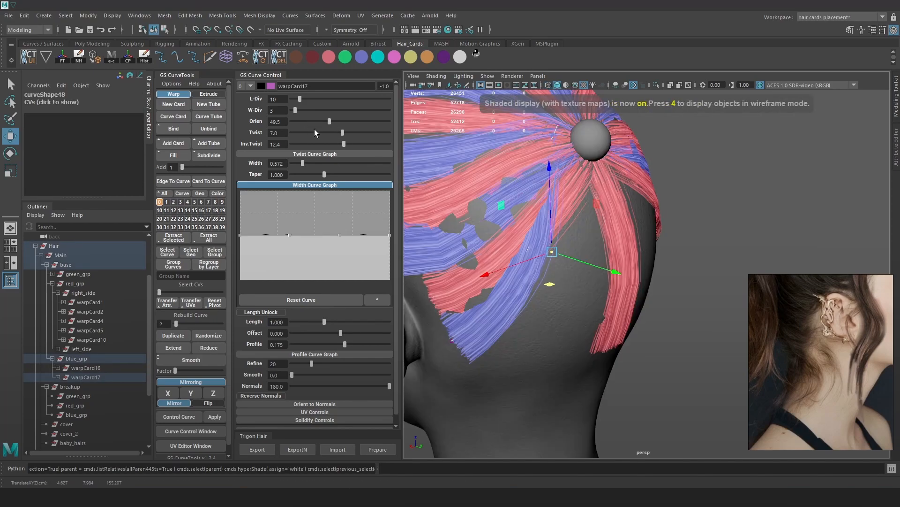
left_click_drag(330, 121, 332, 121)
Reposition warpCard17's upper curve end so the strip meets the ball.
left_click_drag(605, 244, 622, 182, "alt")
key("e")
key("w")
key("e")
left_click_drag(643, 197, 651, 156, "alt")
left_click_drag(641, 181, 615, 205)
key("w")
left_click_drag(618, 157, 613, 154)
Reposition warpCard17's middle curve point so the card follows the scalp.
left_click(730, 201)
left_click_drag(730, 201, 677, 212, "alt")
key("4")
mouse_move(485, 240)
left_mouse_down()
mouse_move(461, 257)
mouse_move(493, 276)
left_mouse_up()
key("6")
left_click_drag(507, 243, 589, 248)
key("4")
key("6")
Adjust the lower part of warpCard17's curve behind the ear and rebuild it with a value of 3.
left_click_drag(509, 319, 445, 356)
left_click_drag(507, 341, 636, 313, "alt")
left_click_drag(631, 403, 482, 252)
right_click_drag(498, 267, 591, 328, "alt")
left_click_drag(576, 356, 575, 356)
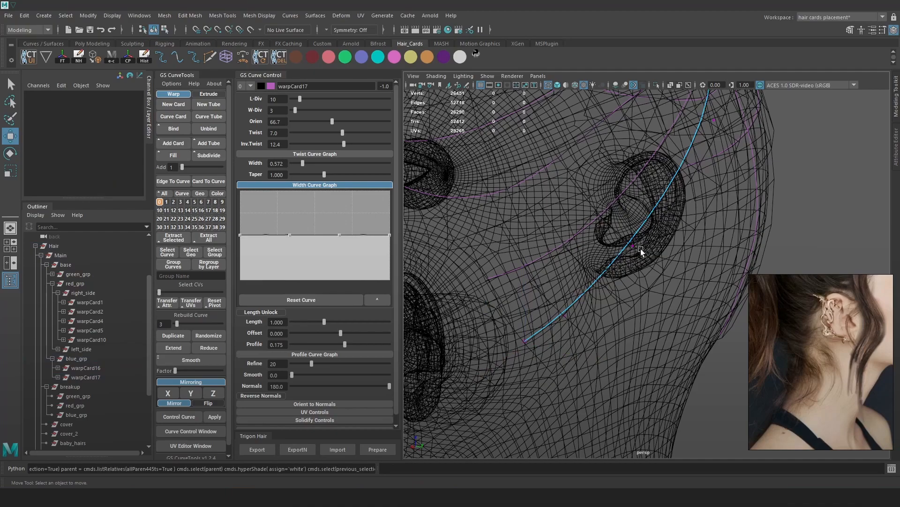
Shift warpCard17's lower-middle curve point horizontally to fit the card beside the red one.
left_click(635, 246)
left_click_drag(661, 277, 663, 277)
key("5")
key("6")
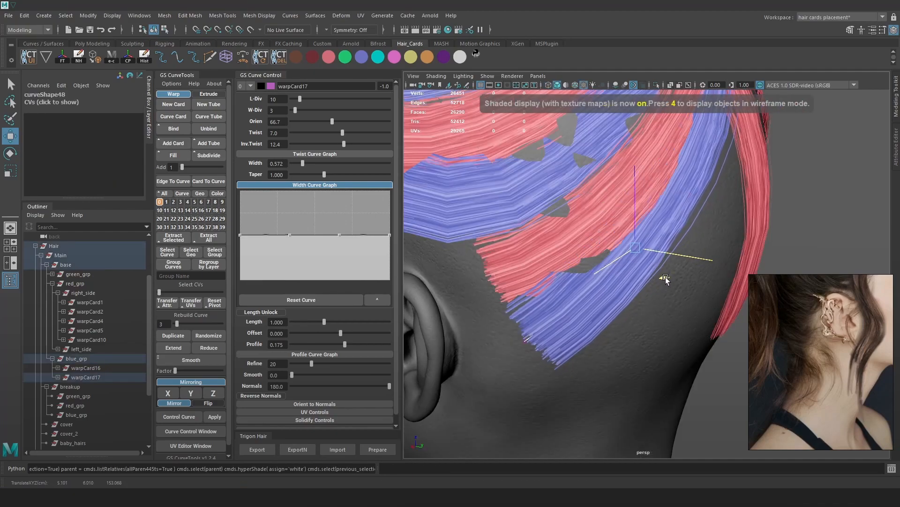
Set warpCard17's Inv.Twist to 8.7, Profile to 0.369 and Orientation to 66.7.
key("f")
left_click_drag(344, 144, 343, 146)
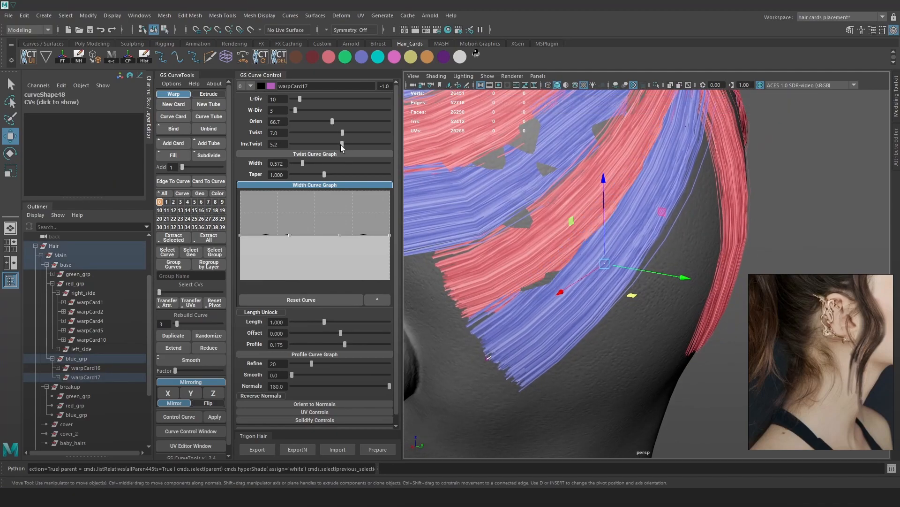
left_click_drag(590, 359, 356, 277, "alt")
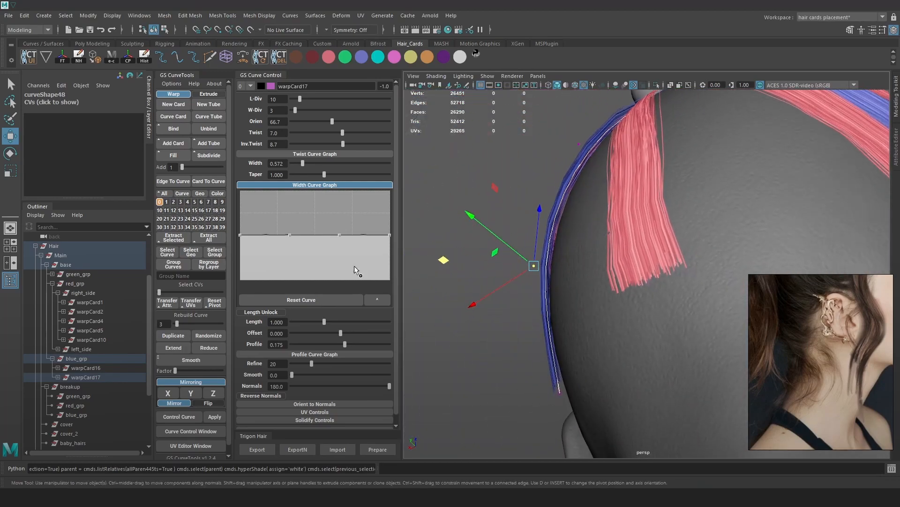
mouse_move(341, 338)
left_mouse_down()
mouse_move(333, 346)
mouse_move(348, 353)
left_mouse_up()
left_click_drag(332, 123, 341, 125)
left_click_drag(619, 192, 810, 253, "alt")
middle_click_drag(810, 253, 740, 245, "alt")
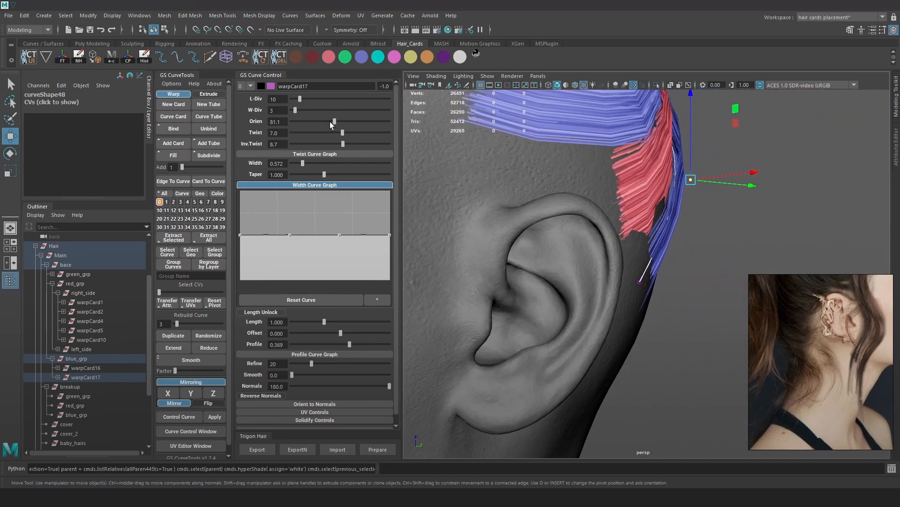
left_click_drag(331, 124, 329, 125)
Select warpCard17's lower-end curve point and move it horizontally to fit the scalp behind the ear.
left_click(680, 316)
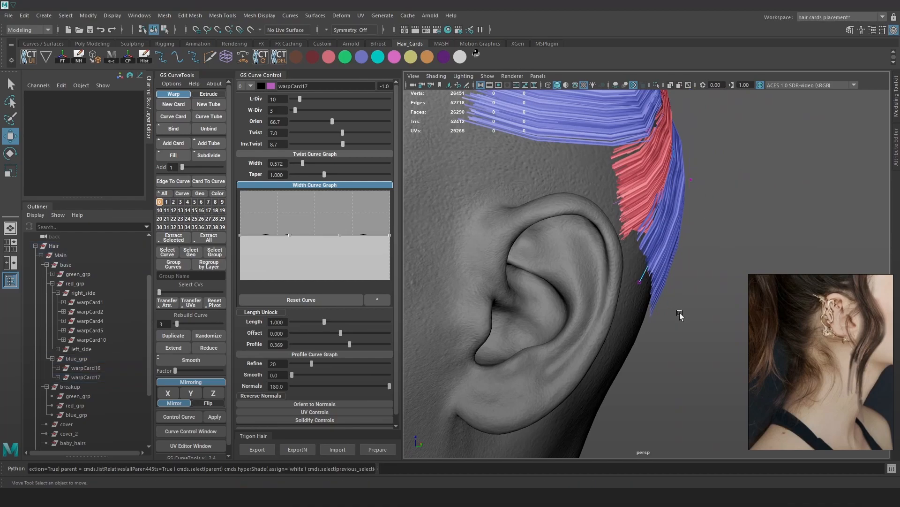
left_click(640, 280)
key("f")
key("4")
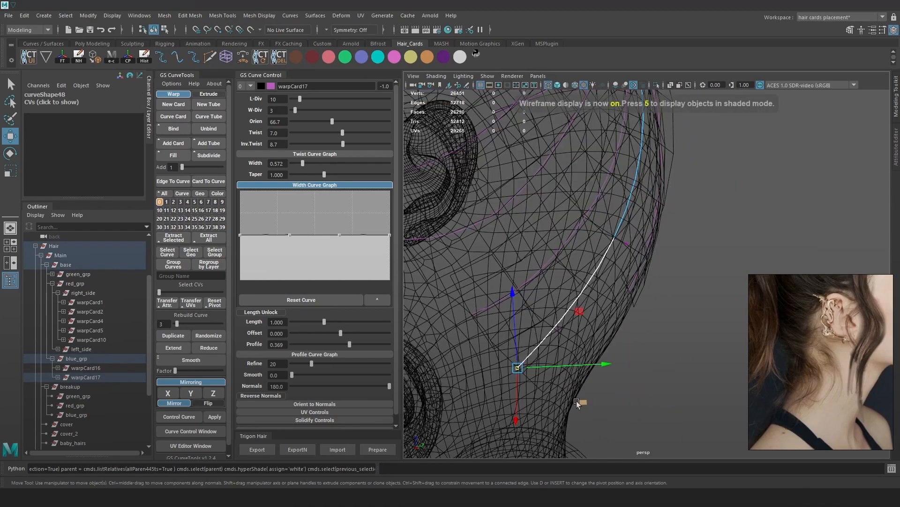
left_click_drag(506, 406, 575, 313)
key("5")
key("6")
left_click_drag(602, 380, 592, 376)
Select the neighbouring red warpCard9 and lower its Twist to about -10.5.
mouse_move(631, 302)
left_mouse_down("alt")
mouse_move(634, 211)
mouse_move(615, 262)
left_mouse_up("alt")
key("4")
left_click(594, 246)
key("6")
mouse_move(670, 257)
left_mouse_down("alt")
mouse_move(712, 308)
mouse_move(625, 311)
mouse_move(589, 209)
left_mouse_up("alt")
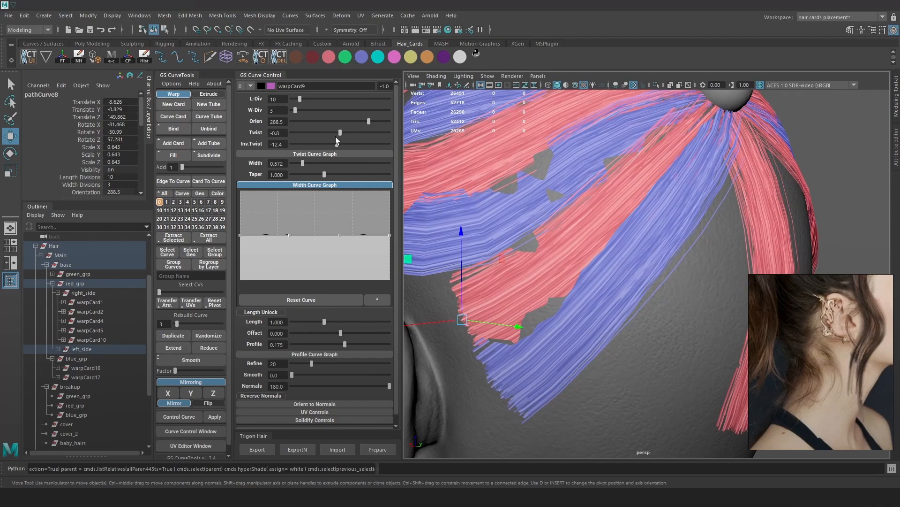
left_click_drag(340, 133, 335, 135)
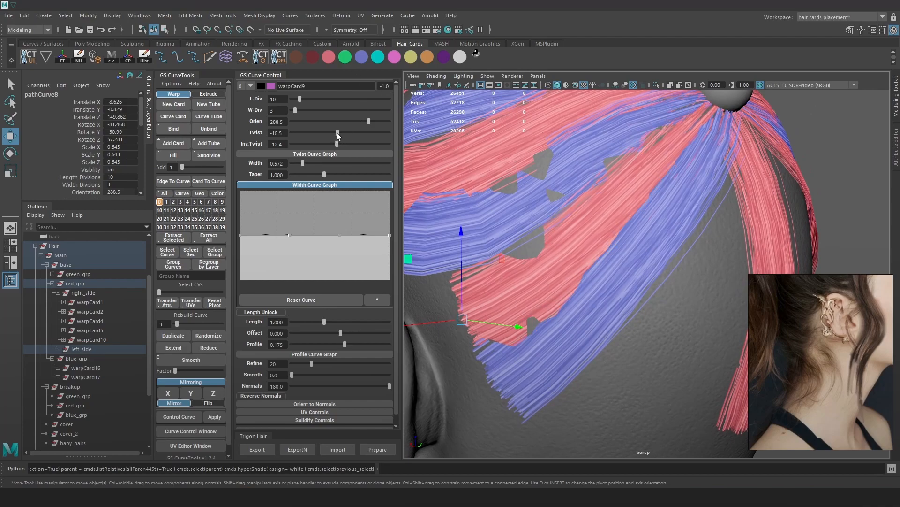
Enter control-vertex editing on warpCard17's curve and reposition its top point near the ball.
left_click_drag(581, 192, 627, 218, "alt")
left_click_drag(677, 198, 583, 275, "alt")
key("4")
left_click(576, 260)
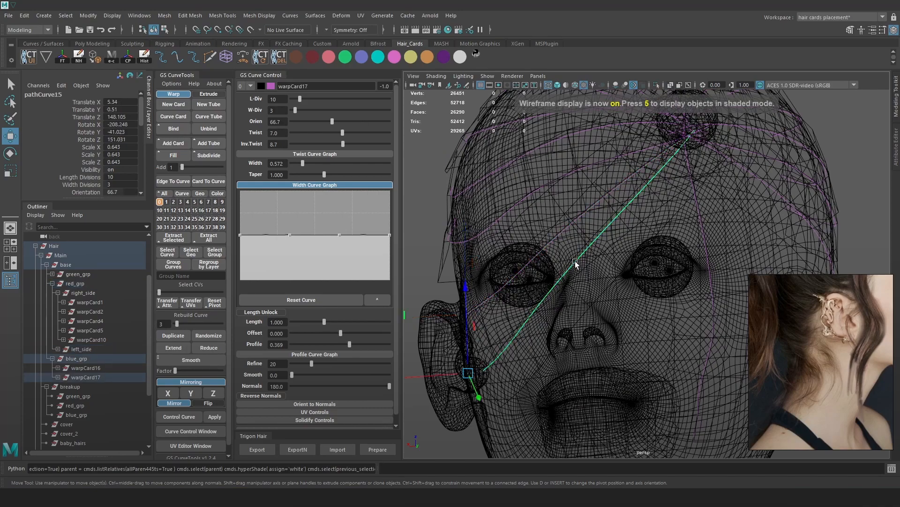
key("5")
key("6")
mouse_move(628, 249)
left_mouse_down("alt")
mouse_move(669, 243)
mouse_move(677, 232)
left_mouse_up("alt")
right_click(850, 146)
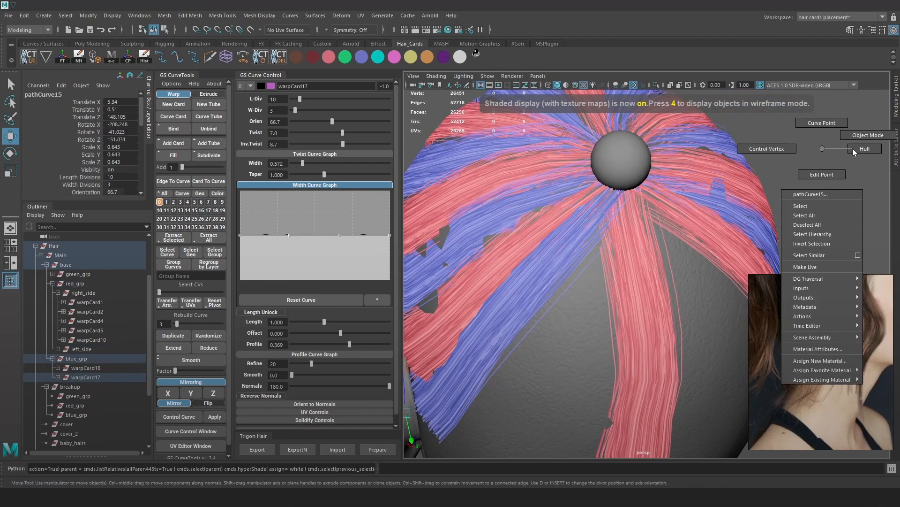
left_click(849, 147)
key("4")
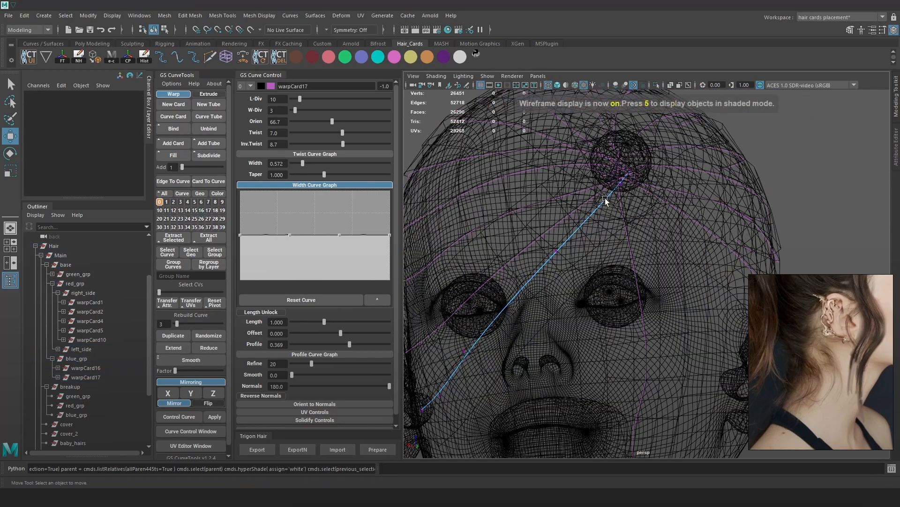
left_click(631, 176)
mouse_move(628, 177)
left_mouse_down()
mouse_move(618, 175)
mouse_move(612, 188)
mouse_move(649, 220)
mouse_move(651, 255)
mouse_move(694, 276)
mouse_move(699, 232)
mouse_move(658, 259)
mouse_move(609, 261)
mouse_move(614, 248)
left_mouse_up()
key("6")
key("4")
Adjust warpCard17's upper and middle curve points so the card follows the back of the scalp.
left_click(615, 249)
key("6")
key("4")
left_click(559, 317)
key("6")
left_click_drag(559, 317, 558, 328)
left_click_drag(635, 334, 595, 284, "alt")
Set warpCard17's Twist to 43.7 and Inv.Twist to 14.0, and rebuild its curve with a value of 9.
mouse_move(343, 145)
left_mouse_down()
mouse_move(341, 133)
mouse_move(353, 134)
left_mouse_up()
left_click_drag(603, 206, 619, 239, "alt")
left_click(603, 268)
left_click_drag(620, 238, 597, 290, "alt")
left_click_drag(177, 324, 181, 324)
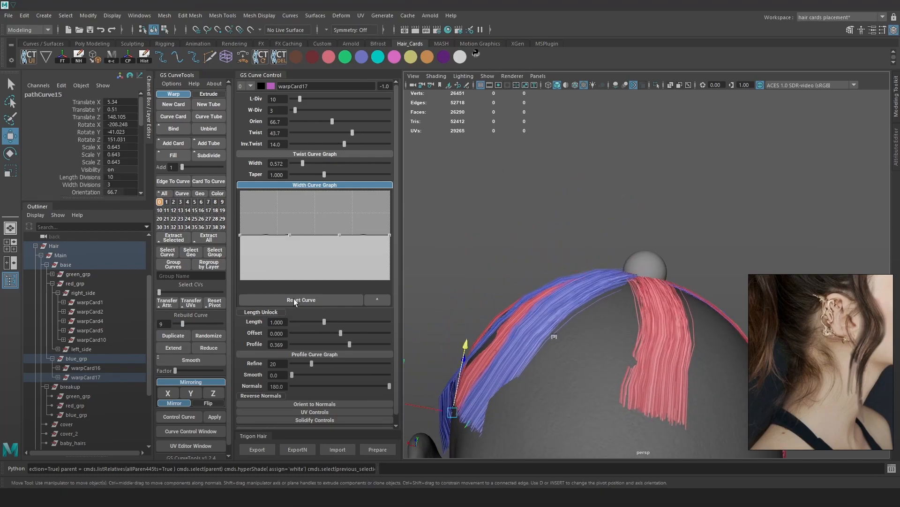
Shift warpCard17's two upper curve points just below the ball along their normals to fit the scalp.
key("4")
left_click(585, 285)
key("5")
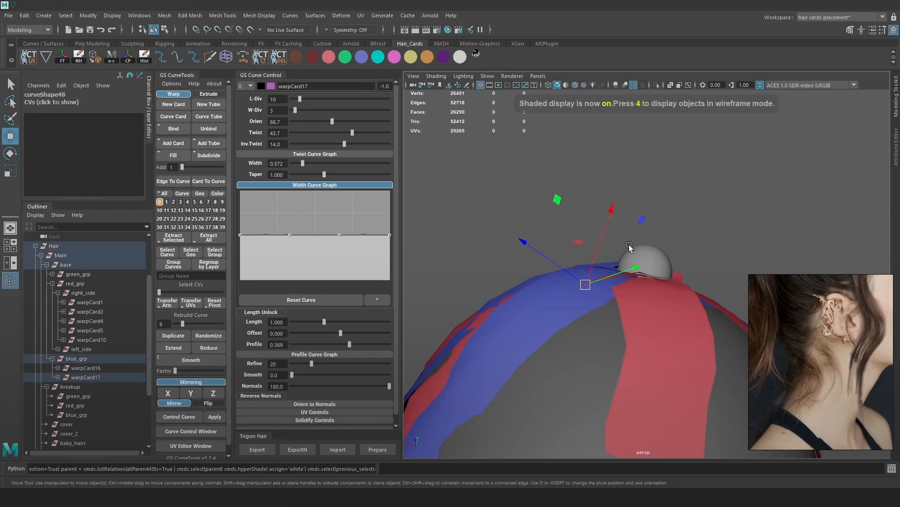
key("6")
left_click_drag(595, 254, 596, 250)
key("4")
left_click(550, 300)
key("6")
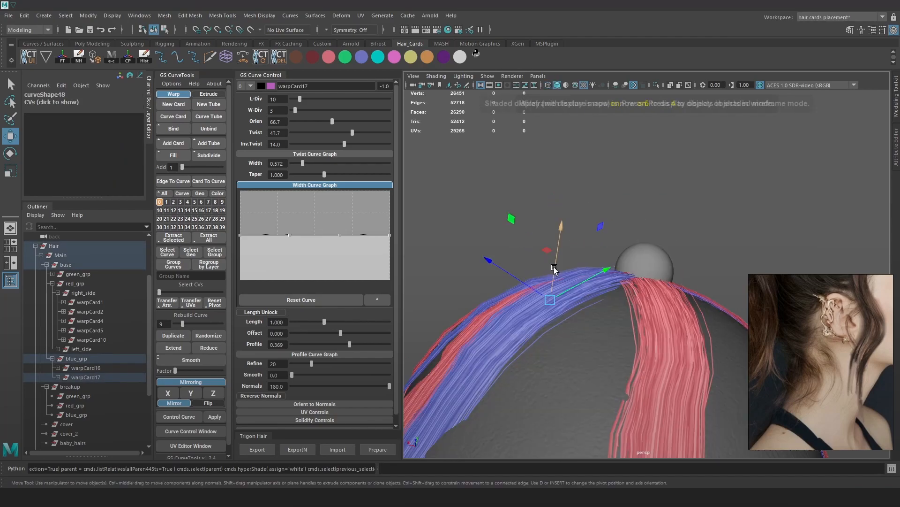
Adjust warpCard17's middle curve points so the blue card hugs the curvature of the head.
key("4")
left_click(513, 303)
key("6")
left_click_drag(513, 305, 620, 221, "alt")
key("4")
left_click(568, 286)
key("6")
Reposition warpCard17's upper and lower curve points, seen from the back, to align it beside the red card.
mouse_move(568, 287)
left_mouse_down("alt")
mouse_move(583, 273)
mouse_move(551, 271)
mouse_move(634, 246)
mouse_move(587, 226)
mouse_move(573, 259)
mouse_move(673, 282)
mouse_move(690, 296)
mouse_move(656, 234)
mouse_move(701, 254)
mouse_move(639, 266)
mouse_move(631, 212)
mouse_move(636, 222)
mouse_move(589, 231)
mouse_move(558, 213)
mouse_move(608, 202)
left_mouse_up("alt")
key("4")
left_click(600, 252)
key("6")
key("4")
left_click(605, 201)
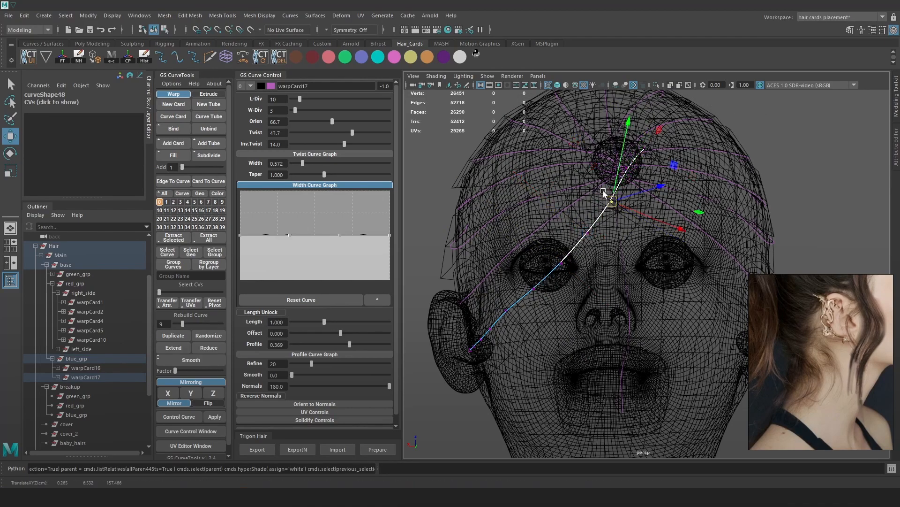
left_click(505, 310)
key("6")
Move warpCard17's top curve point inward onto the middle of the ball.
mouse_move(608, 262)
left_mouse_down("alt")
mouse_move(656, 262)
mouse_move(609, 255)
mouse_move(616, 241)
left_mouse_up("alt")
scroll(652, 261, "down", 2)
key("4")
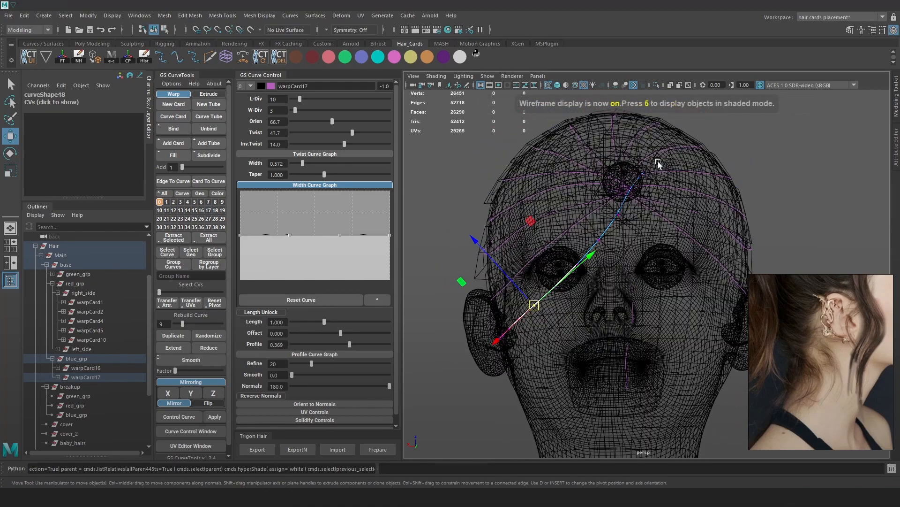
left_click(637, 176)
key("e")
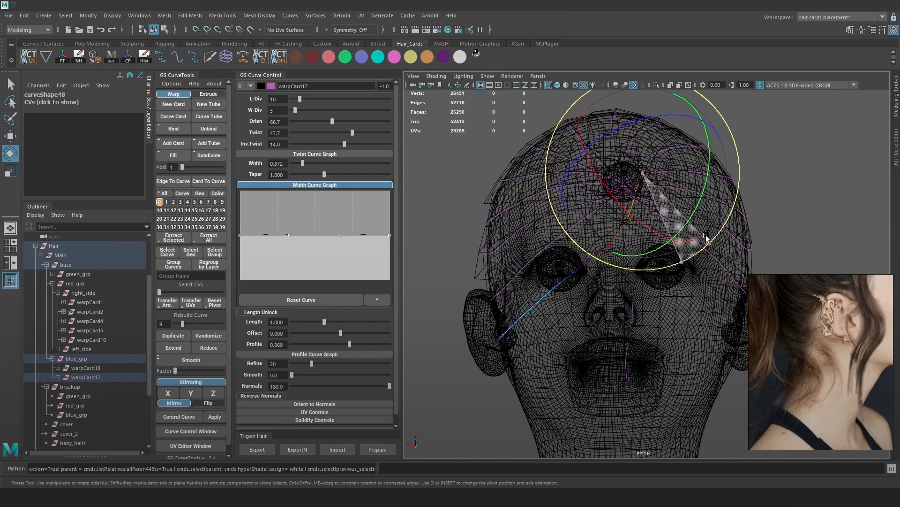
key("w")
left_click_drag(645, 170, 635, 176)
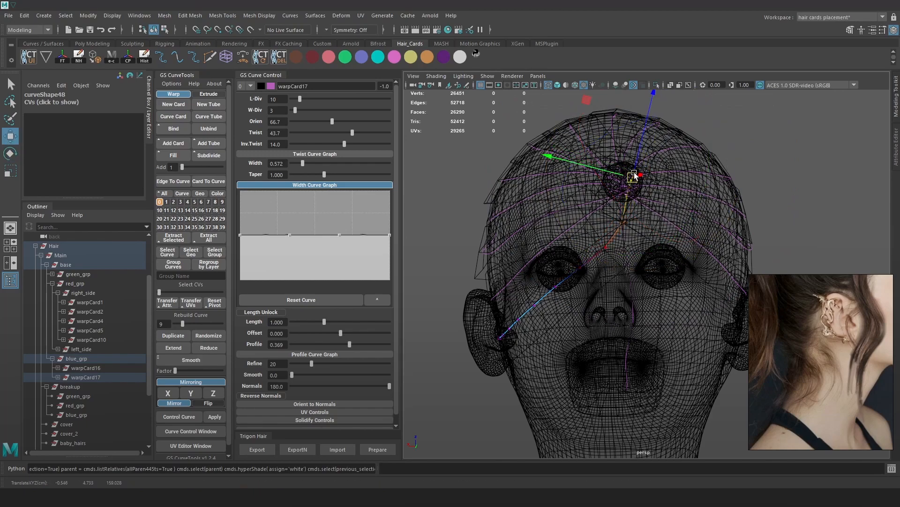
Rotate warpCard17's soft-selected top curve points around the ball.
key("6")
key("e")
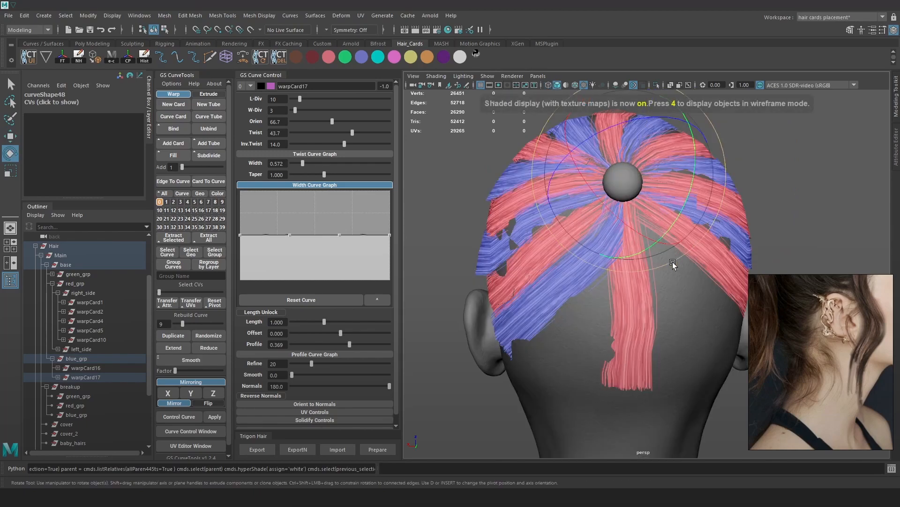
left_click_drag(644, 261, 580, 313)
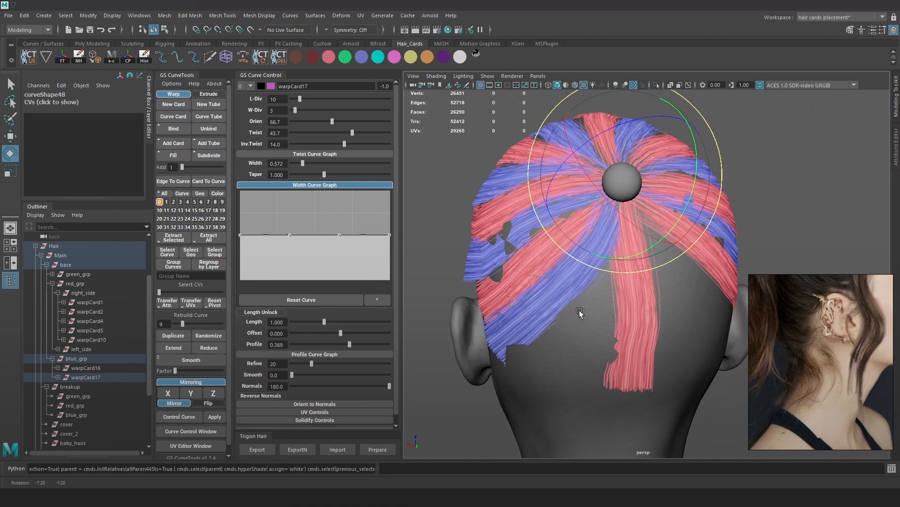
Select warpCard17's lower-middle curve point, adjust the soft selection and reposition the point beside the red card.
key("4")
left_click_drag(535, 278, 534, 277)
key("6")
key("b")
left_click_drag(587, 313, 518, 307)
key("w")
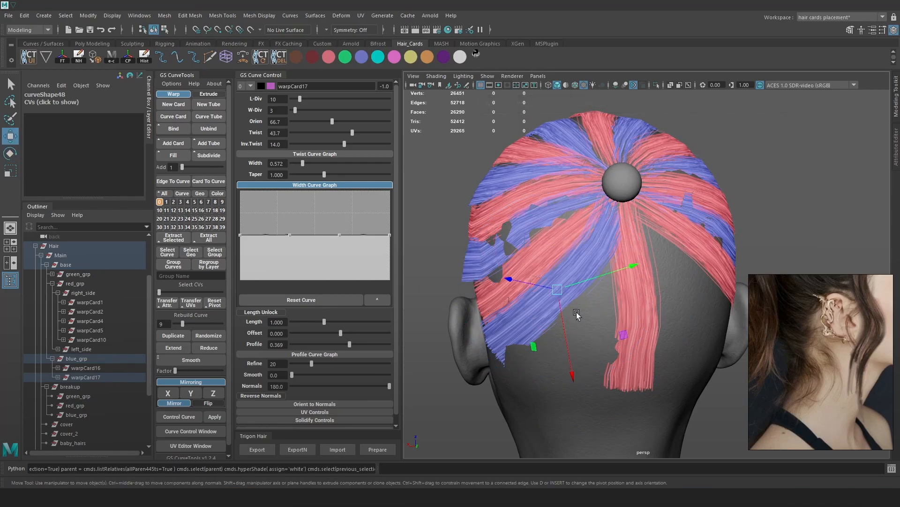
Adjust the distance of warpCard17's upper-middle curve point from the scalp in side view.
left_click_drag(661, 323, 750, 301, "alt")
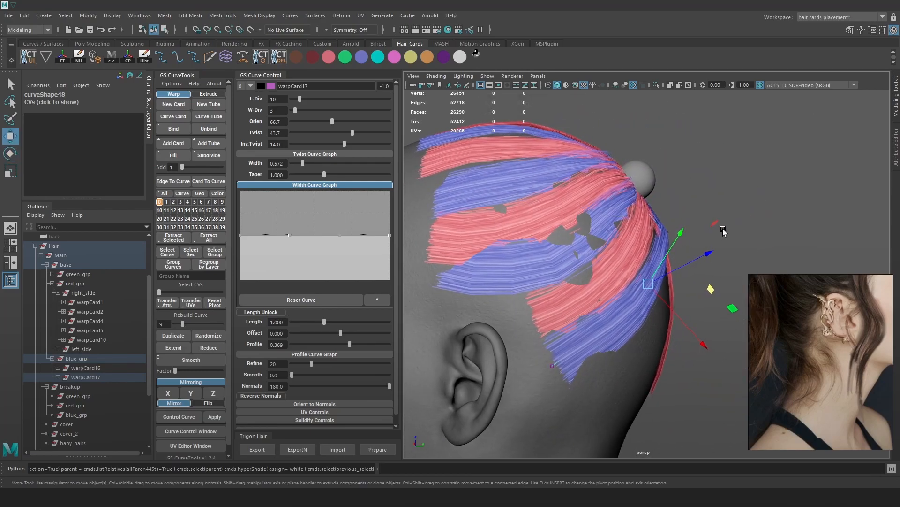
middle_click_drag(713, 232, 638, 248, "alt")
scroll(629, 248, "up", 3)
key("4")
left_click_drag(638, 229, 565, 261)
key("5")
key("6")
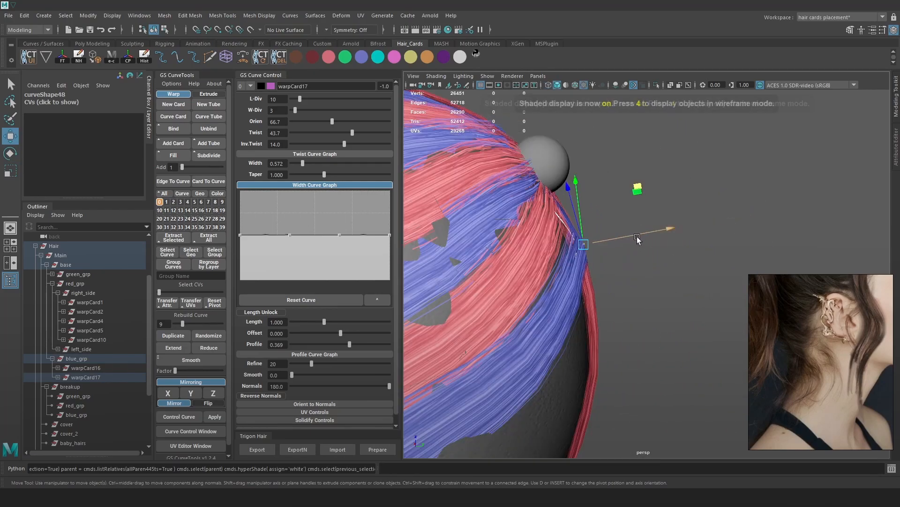
mouse_move(626, 254)
left_mouse_down("alt")
mouse_move(549, 284)
mouse_move(656, 251)
mouse_move(615, 135)
mouse_move(621, 214)
left_mouse_up("alt")
Adjust warpCard17's curve point near the ball and mirror the card to the other side of the head.
key("4")
left_click(614, 136)
left_click_drag(582, 171, 606, 151)
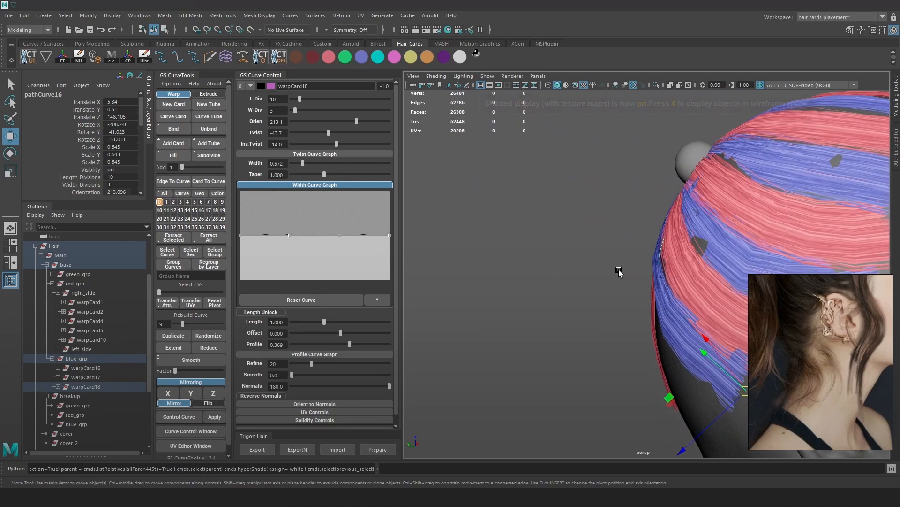
Set the Orientation of the mirrored blue card to 218.8.
scroll(646, 213, "up", 3)
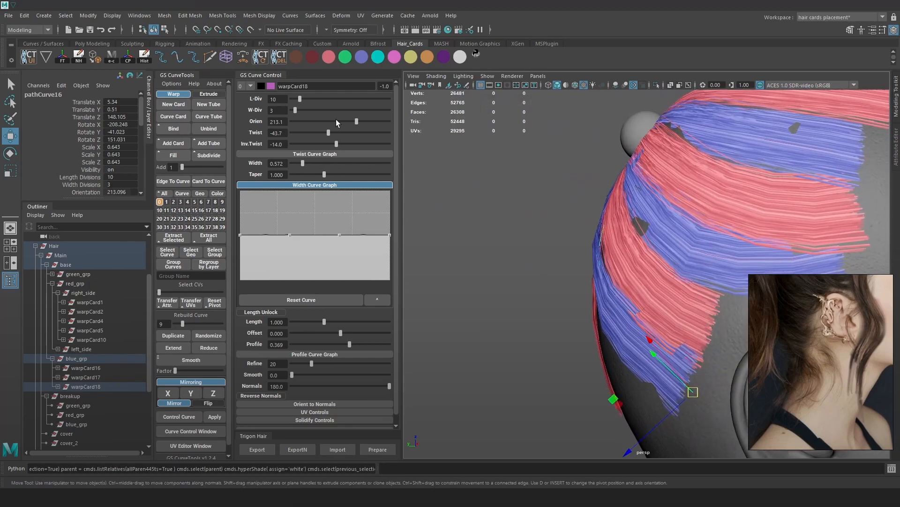
left_click_drag(646, 213, 675, 215, "alt")
scroll(676, 215, "down", 3)
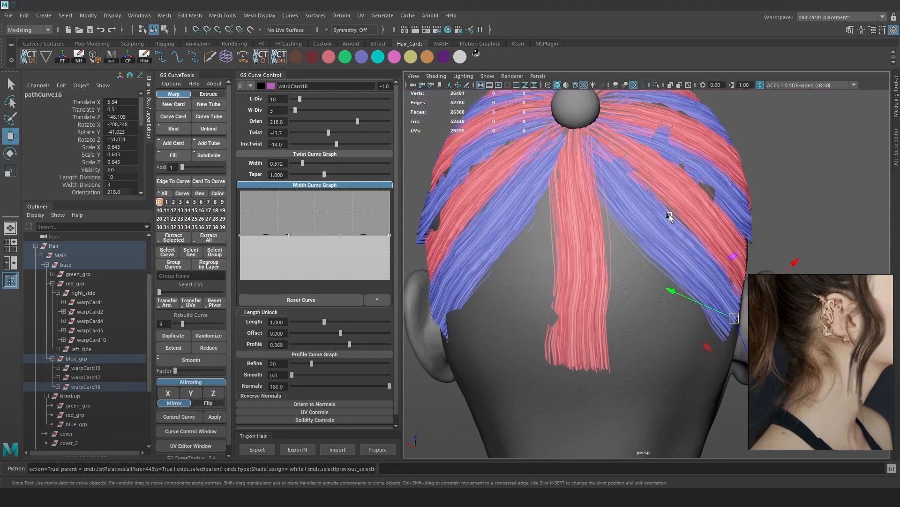
Select the curves of warpCard18, warpCard16 and warpCard17 and fill the gaps between them with new cards.
key("4")
left_click(581, 284, "shift")
left_click(502, 222, "shift")
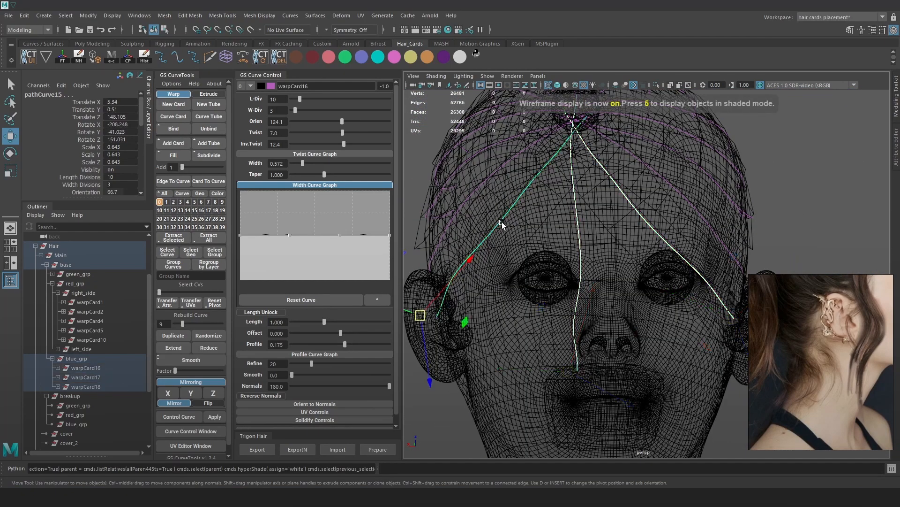
left_click_drag(597, 249, 610, 198, "alt")
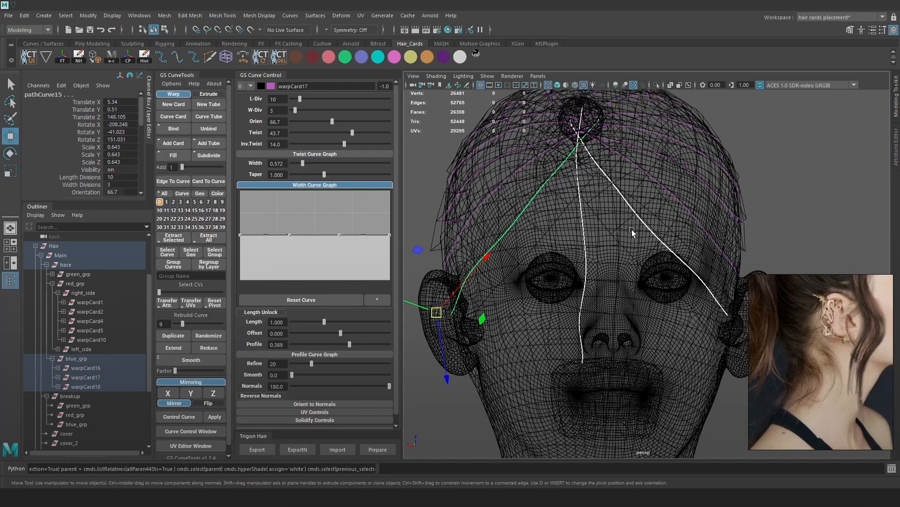
left_click(174, 156)
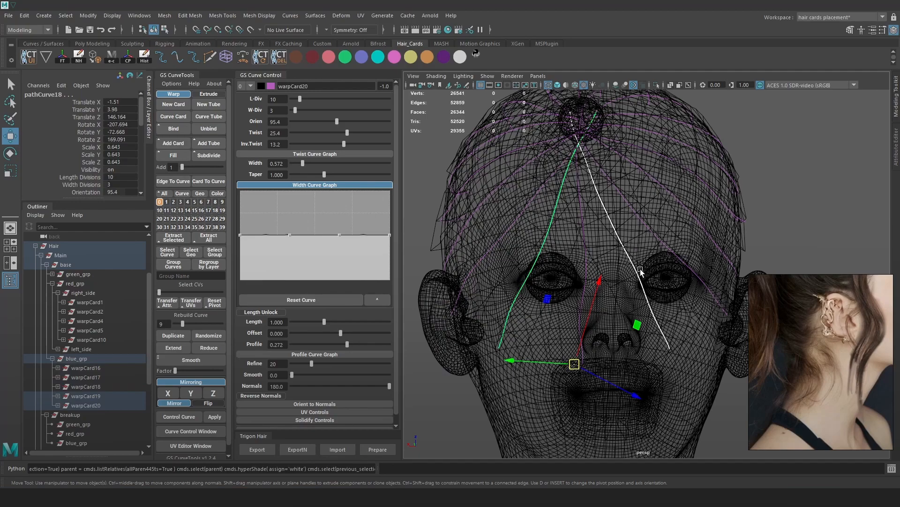
Select the filled red warpCard19 and move and rotate its lower end towards the blue card behind the ear.
mouse_move(658, 293)
left_mouse_down("alt")
mouse_move(665, 305)
mouse_move(624, 309)
mouse_move(666, 281)
left_mouse_up("alt")
key("6")
left_click(655, 283)
left_click(684, 304)
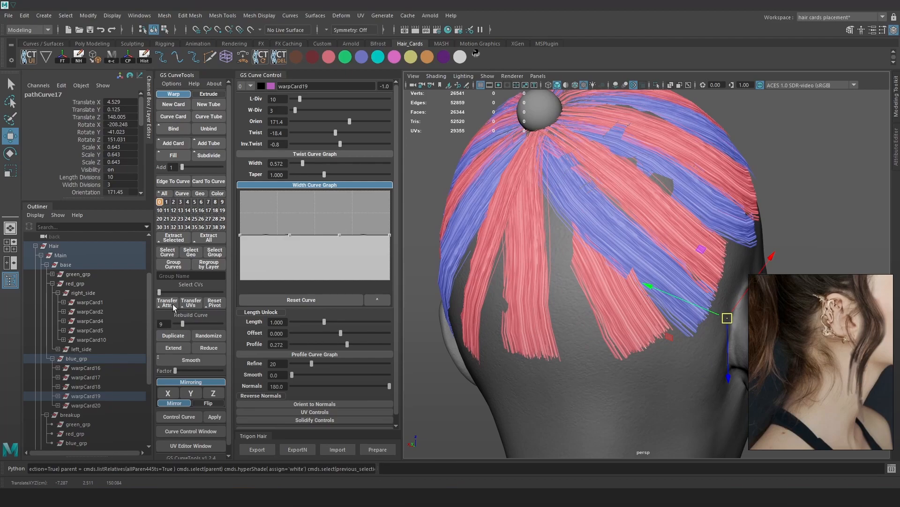
key("e")
left_click_drag(618, 389, 548, 315)
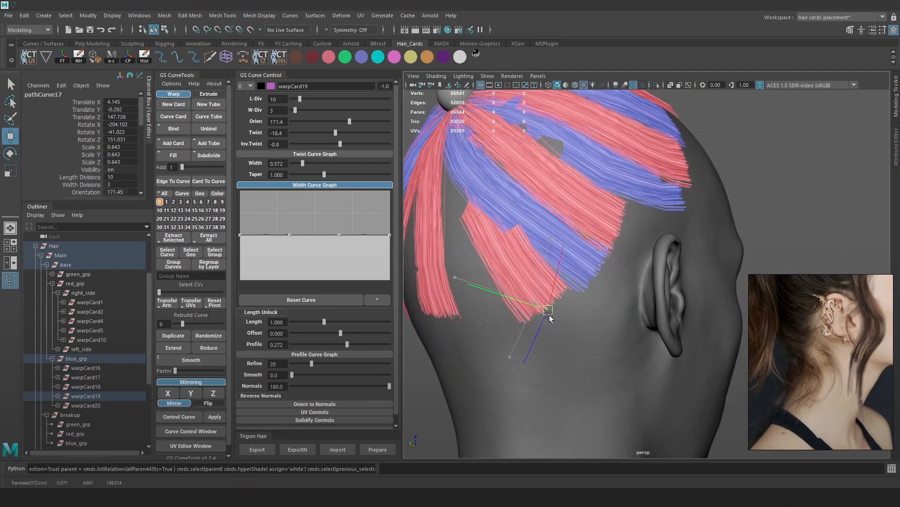
Refine warpCard19's rotation and position so it lies alongside the lower edge of blue warpCard18.
left_click_drag(531, 356, 617, 292)
right_click_drag(618, 292, 630, 249, "alt")
left_click_drag(629, 249, 682, 301, "alt")
key("w")
left_click_drag(688, 335, 666, 398, "alt")
scroll(671, 400, "up", 6)
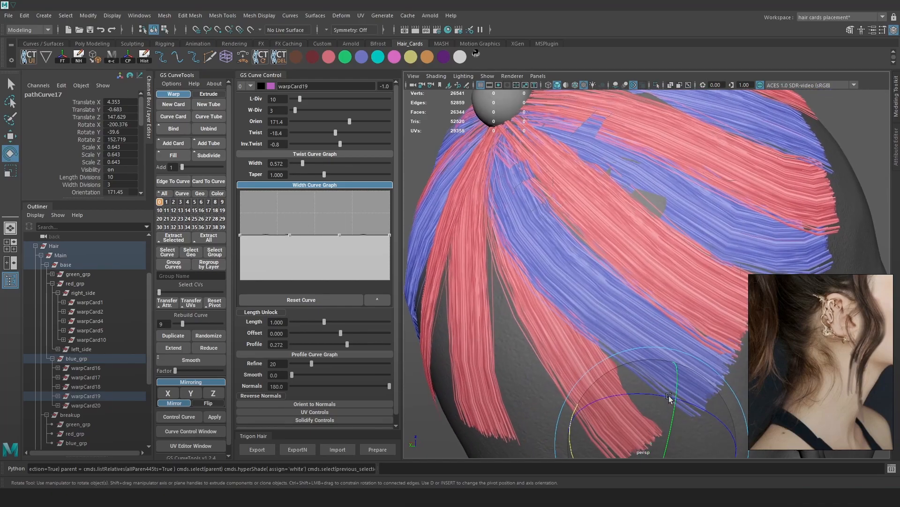
Nudge warpCard19 against the scalp behind the ear and set its Orientation to 164.3.
left_click_drag(664, 360, 557, 363, "alt")
right_click(637, 361)
middle_click_drag(518, 367, 525, 365)
left_click_drag(549, 362, 535, 339, "alt")
left_click_drag(347, 121, 349, 121)
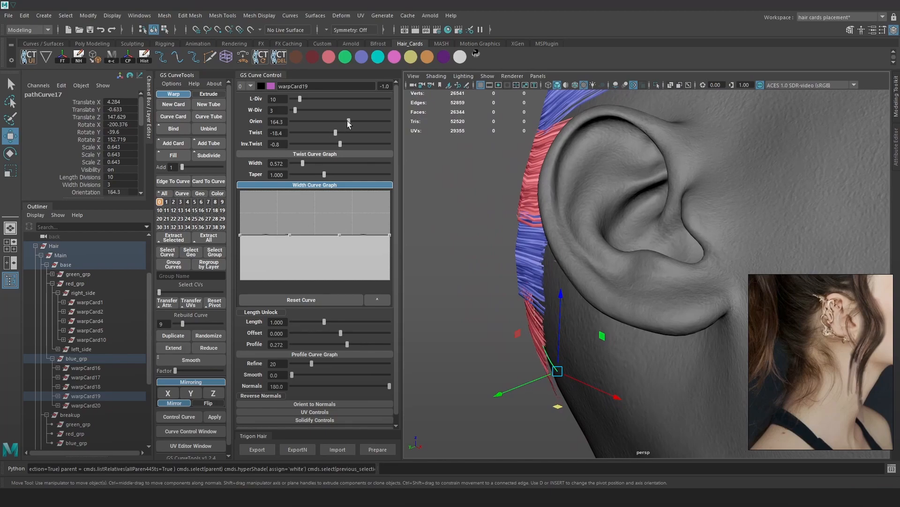
Shift warpCard19 along the nape and rotate it slightly to follow the neighbouring blue card.
left_click_drag(435, 182, 533, 320, "alt")
left_click_drag(562, 389, 661, 370)
key("e")
right_click_drag(662, 370, 633, 307, "alt")
left_click_drag(633, 306, 648, 388, "alt")
left_click_drag(605, 347, 563, 311, "alt")
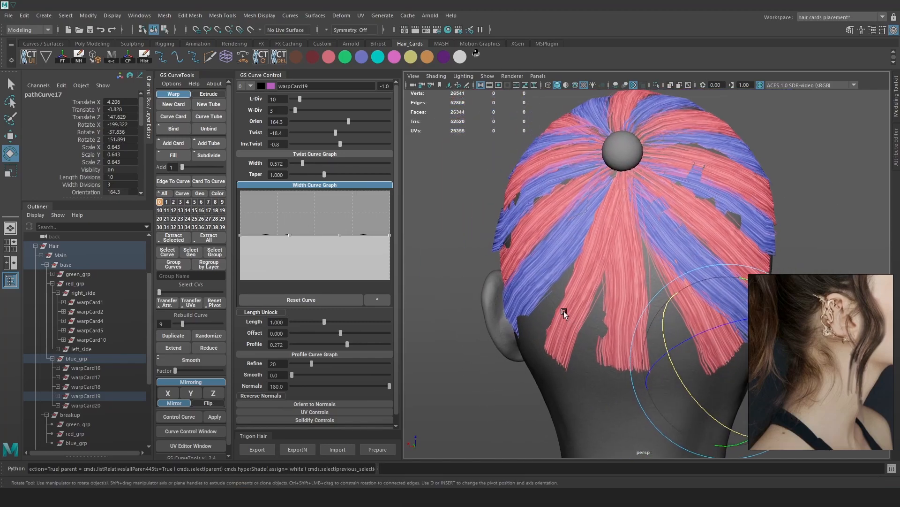
Try to fit the opposite filled red card, warpCard20, to the scalp by moving its lower end.
left_click(565, 311)
key("4")
key("5")
key("6")
key("w")
left_click_drag(613, 355, 658, 345, "alt")
scroll(629, 366, "up", 5)
key("w")
left_click_drag(633, 259, 591, 275)
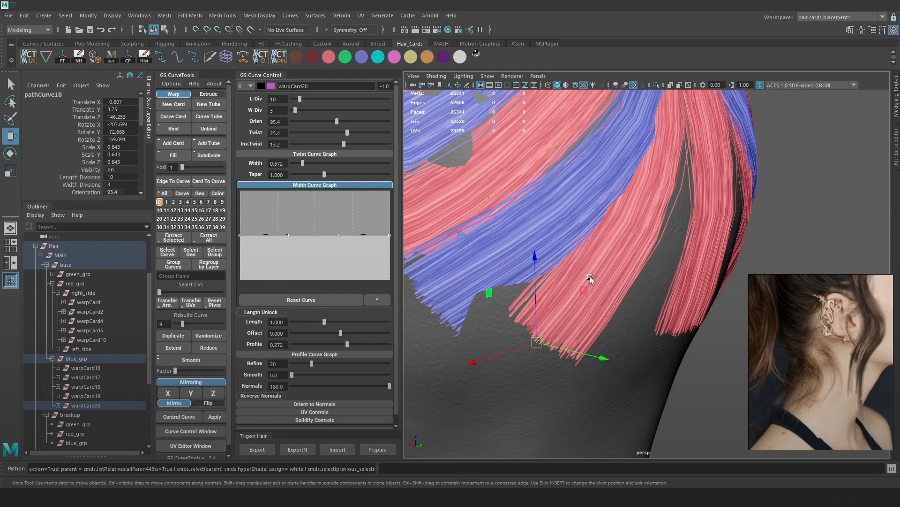
key("4")
left_click_drag(541, 354, 536, 376, "alt")
key("5")
mouse_move(520, 411)
left_mouse_down()
mouse_move(683, 326)
mouse_move(599, 328)
mouse_move(618, 301)
left_mouse_up()
key("6")
scroll(660, 346, "down", 4)
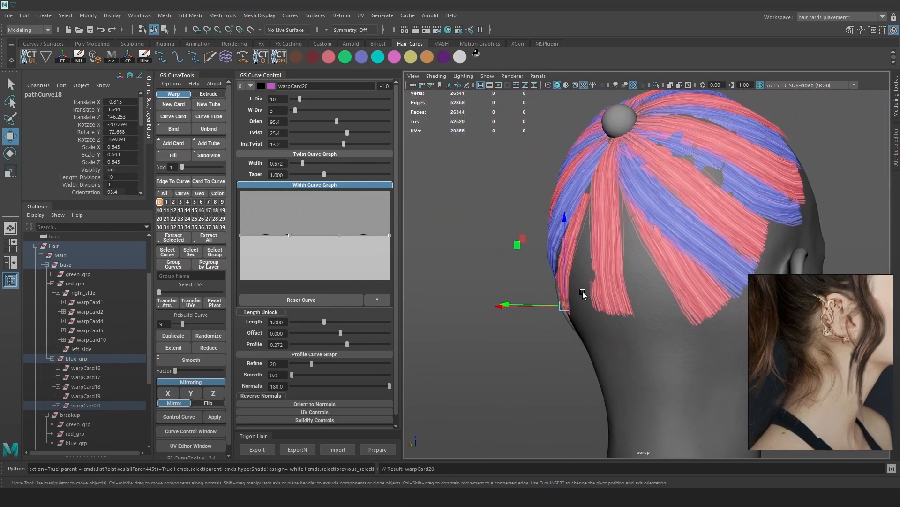
Delete the filled warpCard20 and mirror warpCard19 across Y to replace it.
key("Delete")
key("4")
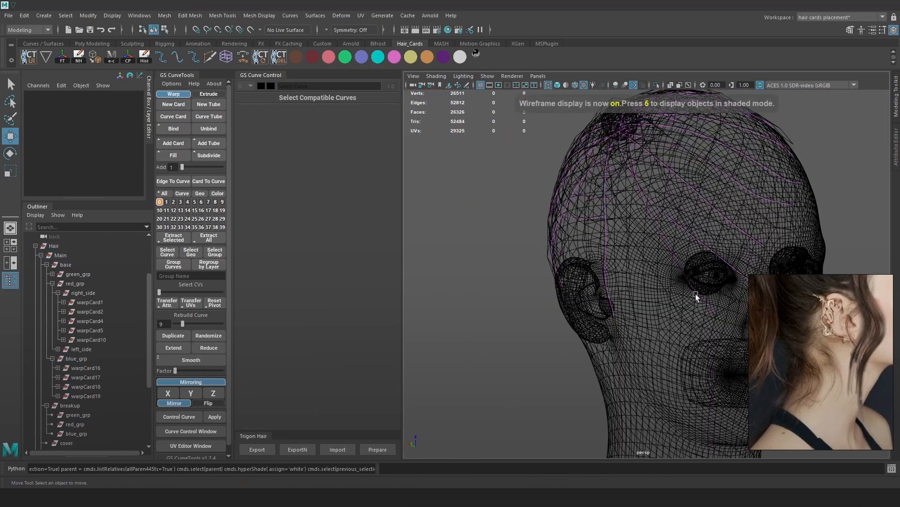
left_click(694, 294)
key("6")
left_click(191, 393)
Rotate the mirrored red warpCard20 slightly so it lies beside blue warpCard17 behind the ear.
left_click_drag(769, 263, 628, 280, "alt")
key("4")
key("5")
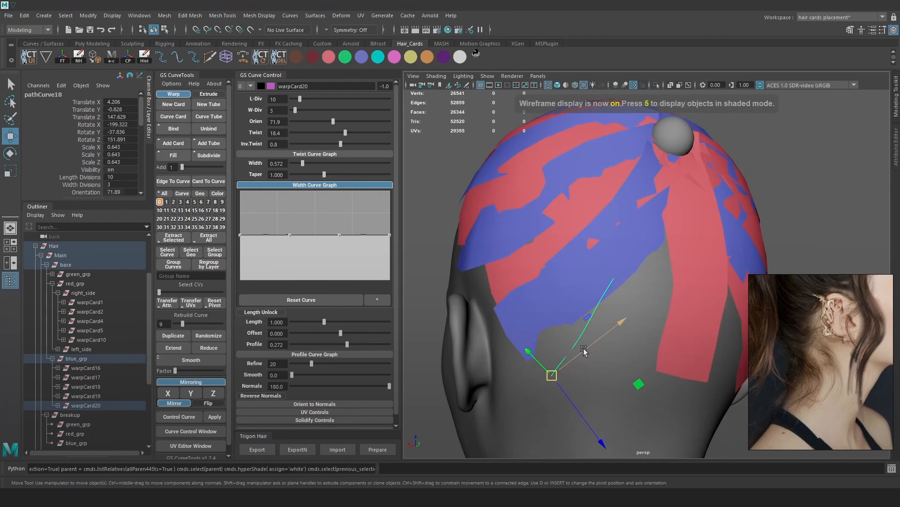
key("6")
left_click_drag(615, 333, 593, 319, "alt")
key("e")
left_click_drag(530, 402, 578, 365)
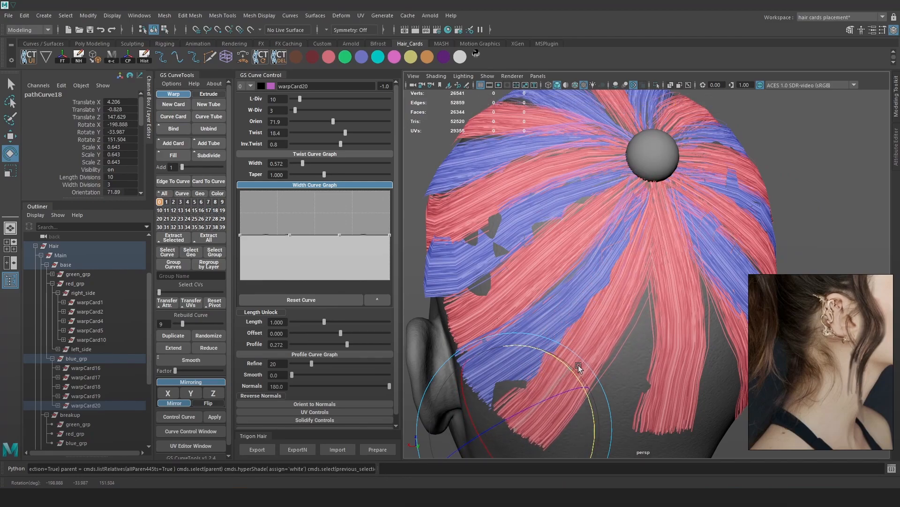
Examine the mirrored cards from several angles around the back of the head and clear the selection.
right_click_drag(579, 365, 652, 240, "alt")
left_click_drag(652, 240, 614, 225, "alt")
right_click_drag(614, 226, 643, 291, "alt")
left_click_drag(643, 291, 649, 231, "alt")
right_click_drag(649, 231, 661, 215, "alt")
left_click_drag(661, 214, 585, 286, "alt")
right_click_drag(585, 286, 650, 262, "alt")
left_click(772, 213)
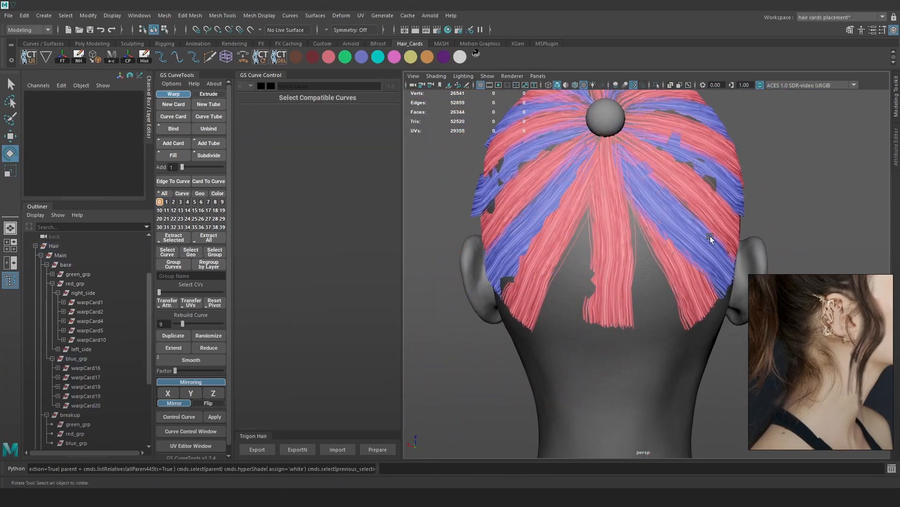
Enter control-vertex editing on the central red warpCard16 and raise its lower-end points at the nape.
left_click_drag(627, 228, 690, 263, "alt")
right_click_drag(690, 263, 614, 237, "alt")
left_click_drag(614, 237, 613, 312, "alt")
key("4")
left_click(609, 304)
right_click_drag(787, 188, 741, 187)
left_click_drag(676, 263, 704, 265, "alt")
mouse_move(624, 342)
left_mouse_down()
mouse_move(591, 284)
mouse_move(569, 293)
mouse_move(606, 281)
mouse_move(607, 319)
mouse_move(604, 287)
mouse_move(649, 311)
mouse_move(642, 288)
mouse_move(511, 329)
left_mouse_up()
key("w")
key("5")
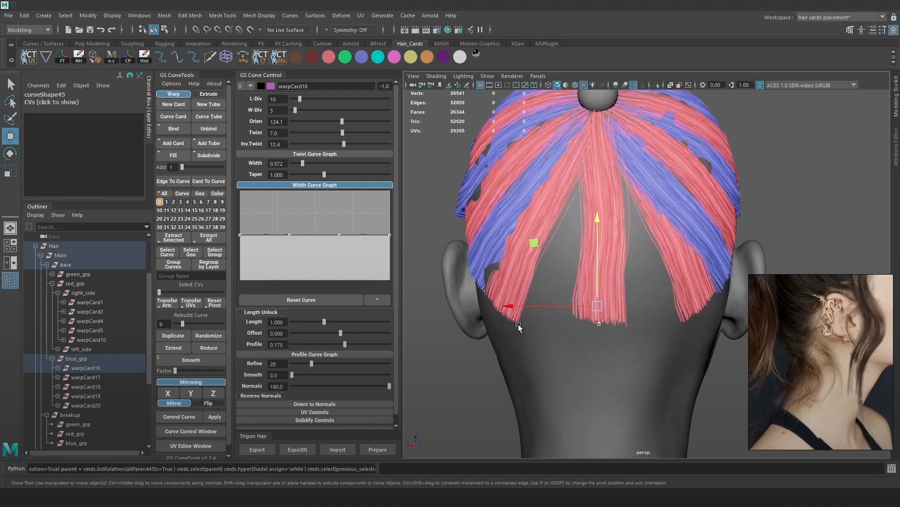
Fine-tune the lower-end points of the central red warpCard16 so they sit against the nape.
left_click_drag(593, 297, 565, 314, "alt")
left_click_drag(665, 347, 617, 308)
left_click_drag(638, 344, 602, 329, "alt")
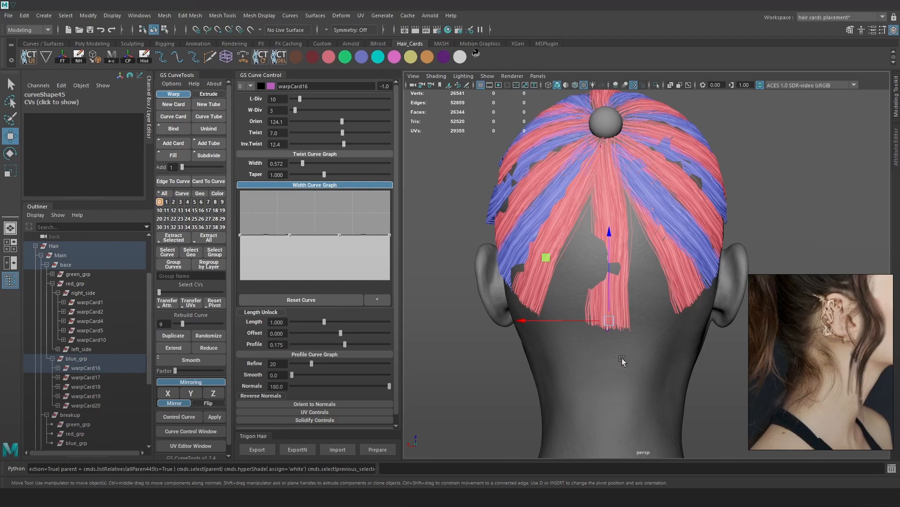
left_click_drag(654, 346, 567, 293)
left_click(712, 347)
left_click_drag(646, 338, 609, 292)
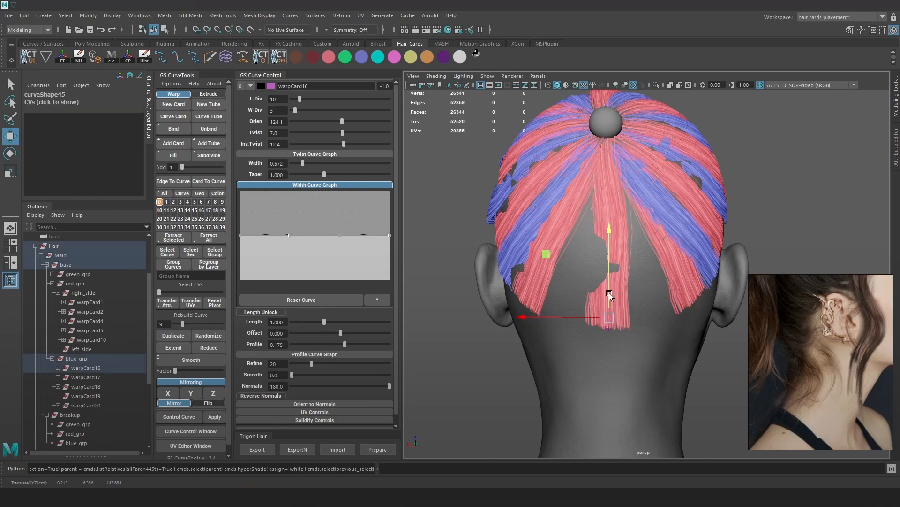
Leave control-vertex editing on the central red warpCard16 and set its inverse twist to 17.5.
mouse_move(607, 269)
right_mouse_down()
mouse_move(707, 217)
mouse_move(689, 227)
right_mouse_up()
left_click(707, 216)
key("4")
left_click(607, 310)
scroll(689, 227, "up", 2)
mouse_move(646, 347)
left_mouse_down()
mouse_move(575, 293)
mouse_move(599, 291)
mouse_move(590, 313)
mouse_move(571, 320)
mouse_move(663, 313)
mouse_move(651, 285)
mouse_move(617, 262)
left_mouse_up()
key("5")
key("6")
key("4")
key("6")
left_click_drag(343, 147, 345, 146)
Fill the gap between warpCard16 and warpCard19 with one new card and assign it the blue material.
left_click_drag(609, 262, 546, 158, "alt")
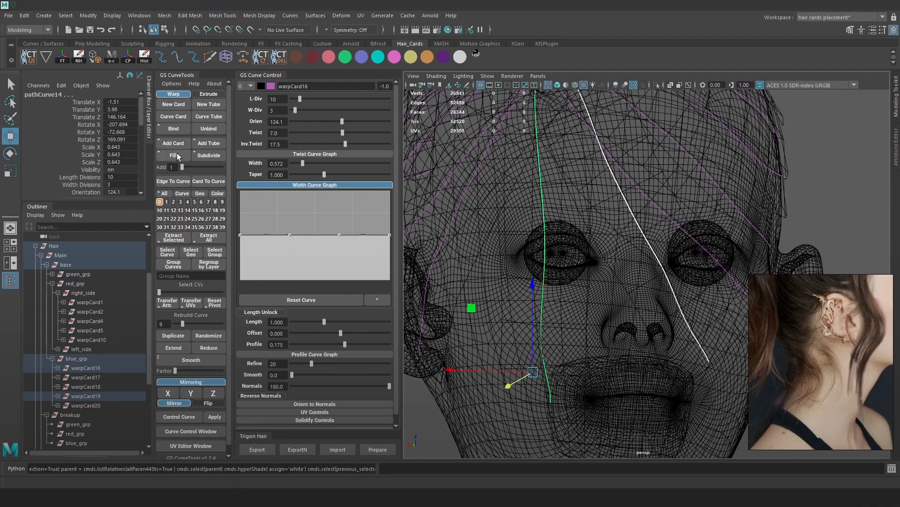
left_click(178, 157)
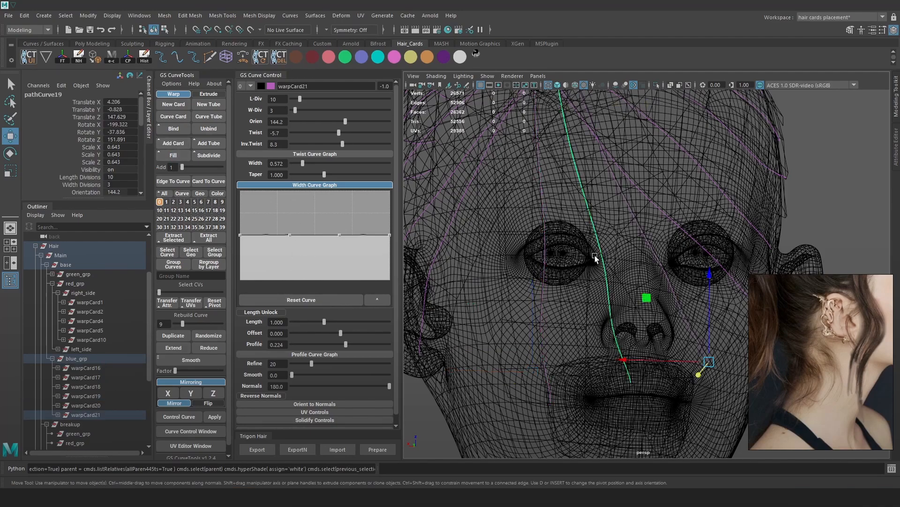
key("6")
left_click_drag(682, 368, 632, 390, "alt")
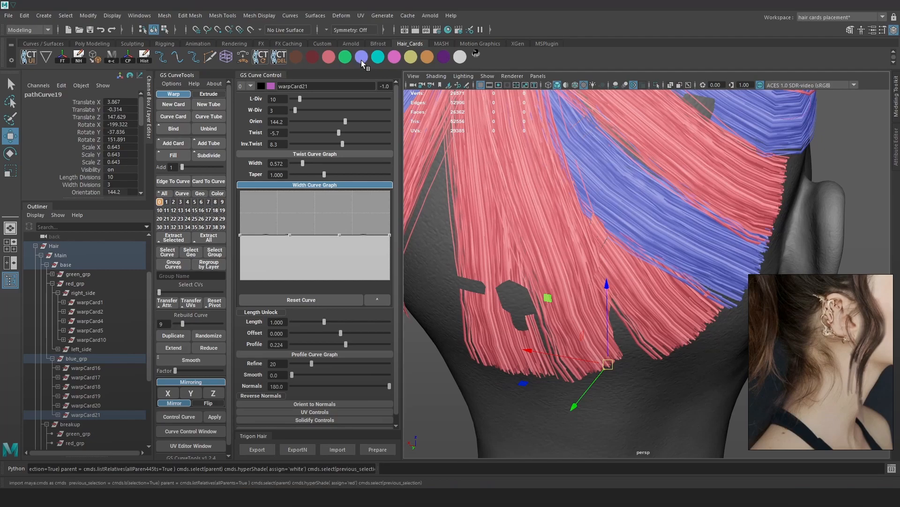
left_click(361, 59)
Move the new blue warpCard21 against the nape and set its orientation to 129.9.
left_click_drag(638, 229, 610, 285, "alt")
left_click_drag(587, 372, 605, 333)
left_click_drag(345, 121, 343, 121)
left_click_drag(604, 331, 598, 355, "alt")
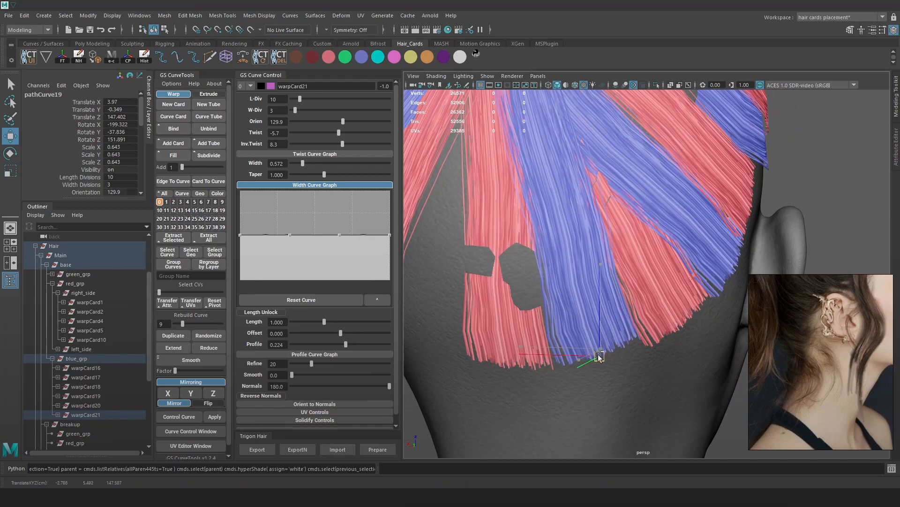
Enter control-vertex editing on blue warpCard21 and reposition its points to follow the back of the scalp.
scroll(601, 352, "down", 5)
scroll(652, 263, "up", 3)
left_click_drag(650, 265, 585, 241, "alt")
middle_click_drag(584, 240, 661, 258, "alt")
scroll(661, 258, "up", 3)
left_click_drag(661, 258, 581, 207, "alt")
key("F9")
scroll(605, 223, "down", 1)
key("4")
middle_click_drag(609, 225, 571, 240, "alt")
left_click_drag(588, 241, 636, 276)
key("5")
key("6")
middle_click_drag(566, 265, 638, 270)
left_click_drag(569, 258, 623, 238)
key("4")
key("6")
left_click_drag(616, 274, 531, 277, "alt")
left_click_drag(532, 277, 610, 234)
Rotate and shift warpCard21's root point into the ponytail ball, and check the fit from behind.
key("4")
left_click(669, 183)
key("e")
left_click_drag(752, 133, 755, 170)
key("w")
left_click_drag(665, 191, 674, 191)
key("5")
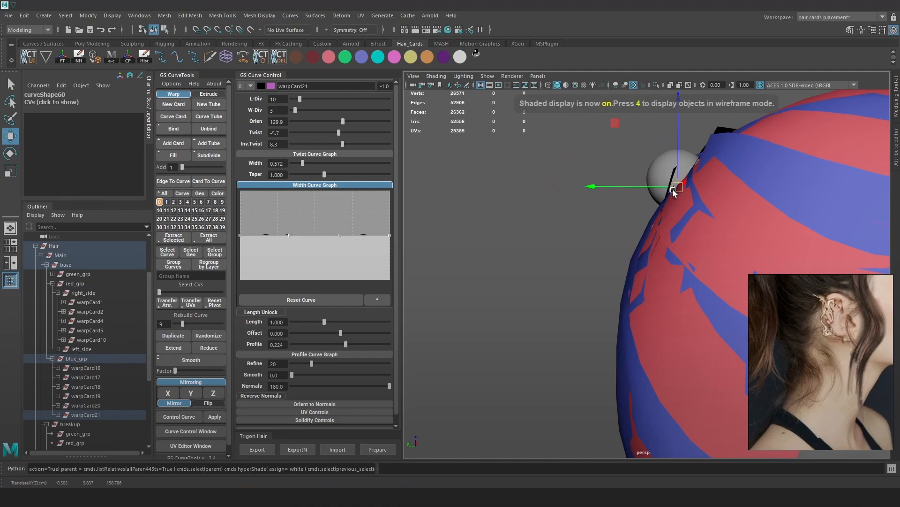
key("6")
mouse_move(669, 213)
left_mouse_down("alt")
mouse_move(755, 209)
mouse_move(659, 167)
mouse_move(643, 215)
left_mouse_up("alt")
right_click_drag(643, 215, 672, 187, "alt")
mouse_move(673, 187)
left_mouse_down("alt")
mouse_move(637, 219)
mouse_move(569, 170)
left_mouse_up("alt")
left_click_drag(581, 201, 618, 300, "alt")
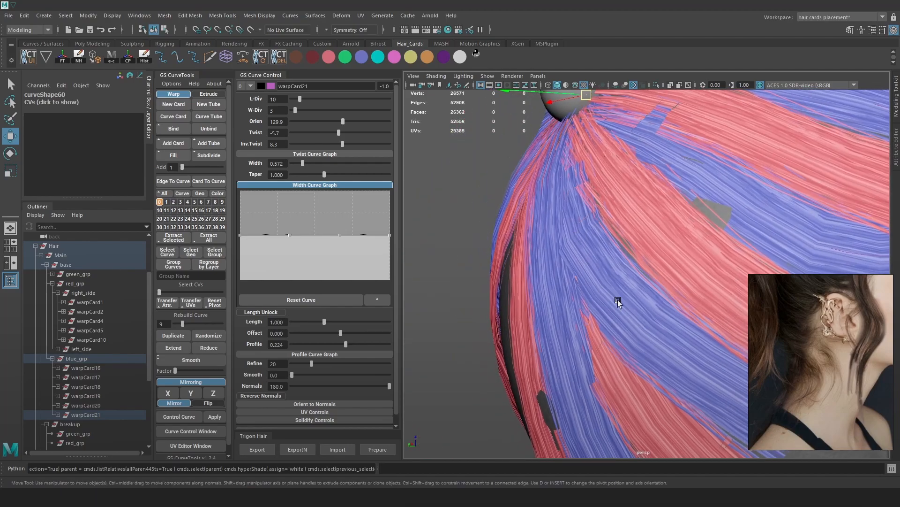
Mirror blue warpCard21 to the opposite side of the central red card and shift a control point of the mirrored card.
key("4")
left_click(635, 318)
key("6")
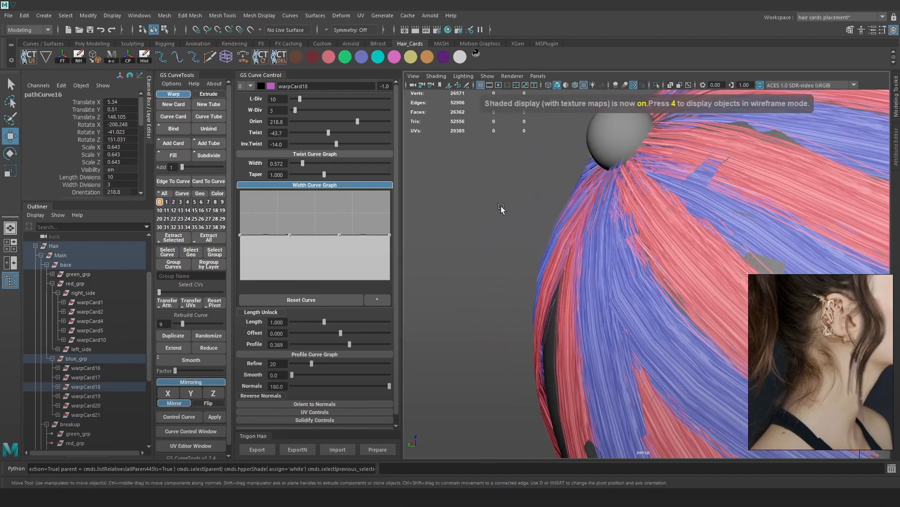
left_click(477, 199)
key("4")
left_click(640, 286)
mouse_move(641, 291)
left_mouse_down("alt")
mouse_move(630, 298)
mouse_move(573, 280)
left_mouse_up("alt")
key("6")
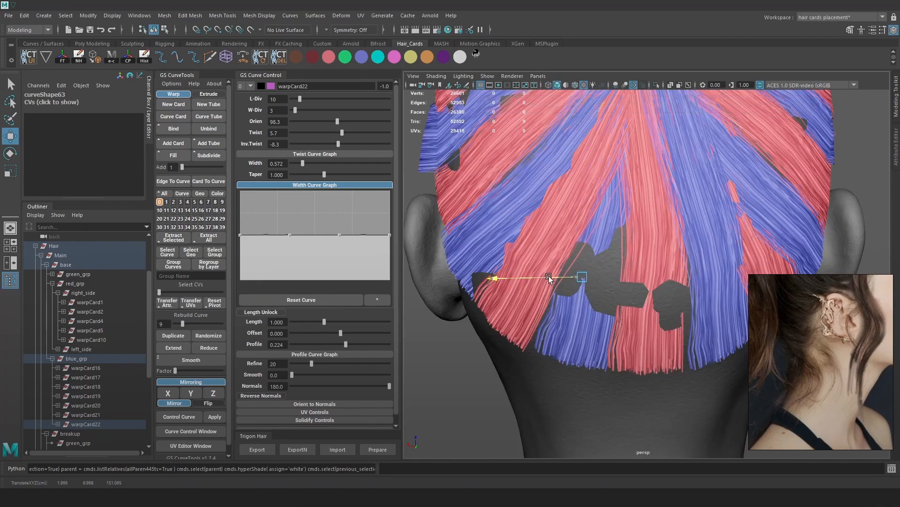
Raise the start of the central red warpCard16's width curve to widen that end, and select blue warpCard21.
left_click_drag(584, 300, 606, 289, "alt")
key("4")
left_click(544, 299)
key("5")
left_click_drag(544, 299, 655, 195, "alt")
key("4")
left_click(646, 221)
key("5")
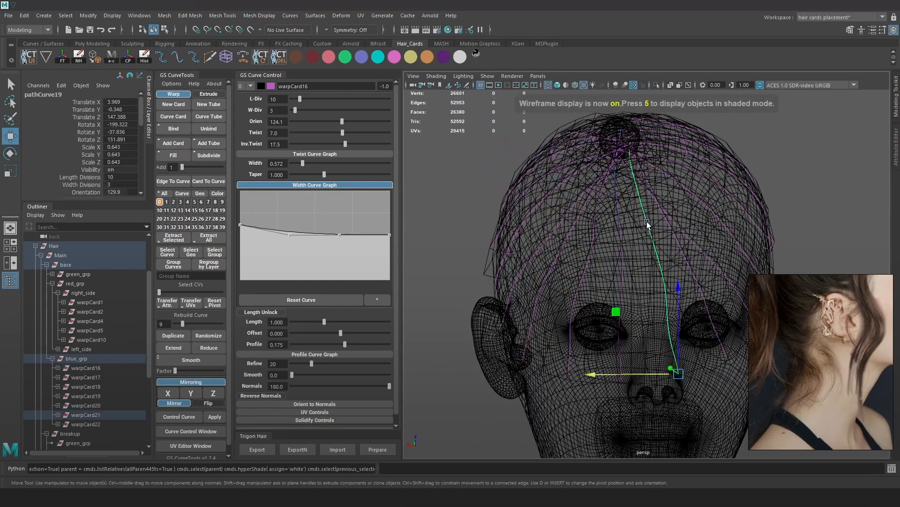
key("6")
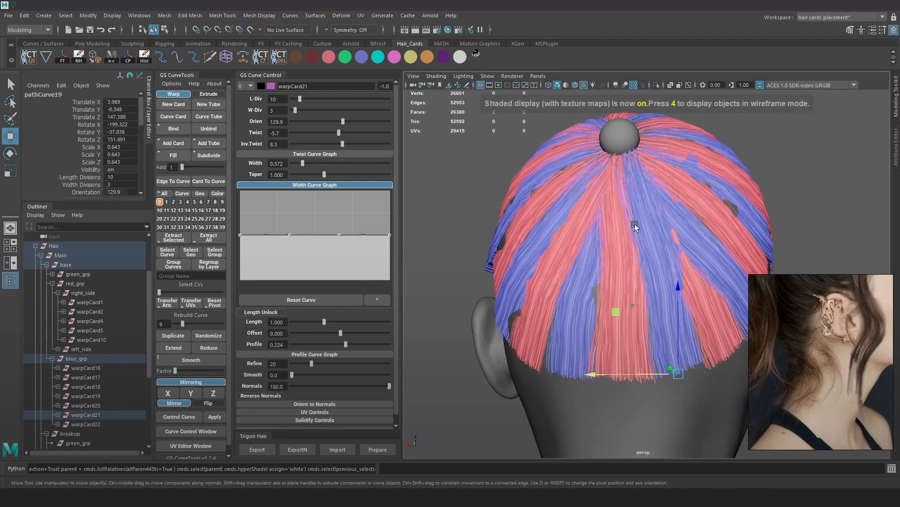
Move a middle control point of red warpCard4 above the ear slightly down and toward the back of the head.
left_click(648, 261)
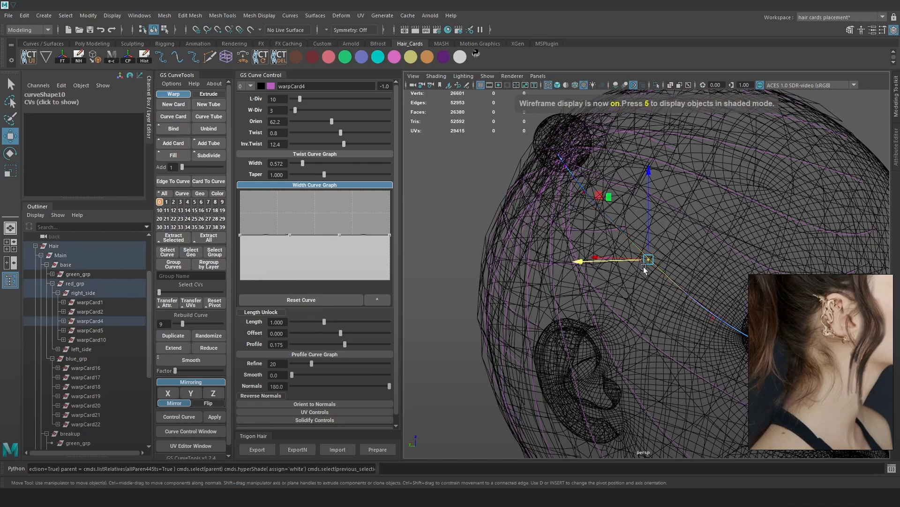
key("6")
left_click_drag(649, 260, 644, 264)
key("4")
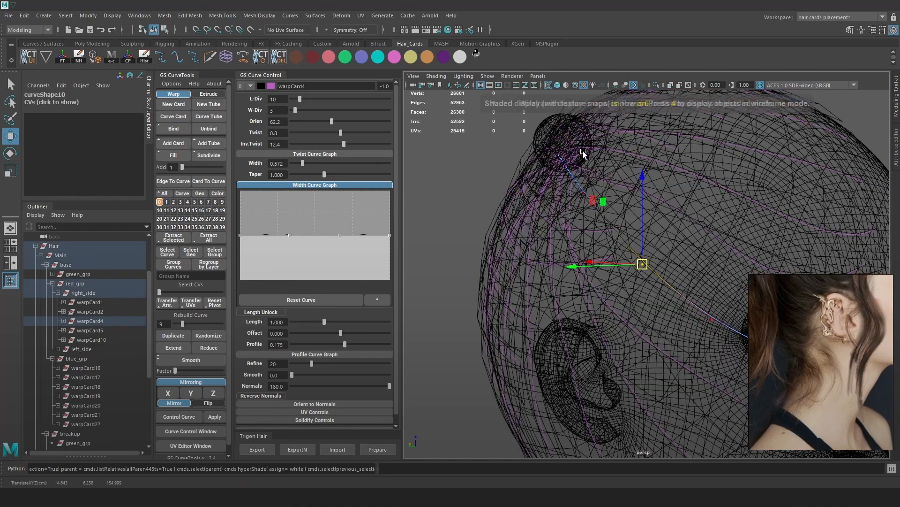
left_click(559, 161)
key("6")
mouse_move(559, 160)
left_mouse_down("alt")
mouse_move(621, 159)
mouse_move(646, 184)
mouse_move(791, 177)
mouse_move(814, 184)
mouse_move(807, 190)
left_mouse_up("alt")
Select blue warpCard17 behind the ear and inspect its root at the ponytail ball.
key("4")
left_click(545, 342)
key("6")
scroll(633, 210, "up", 3)
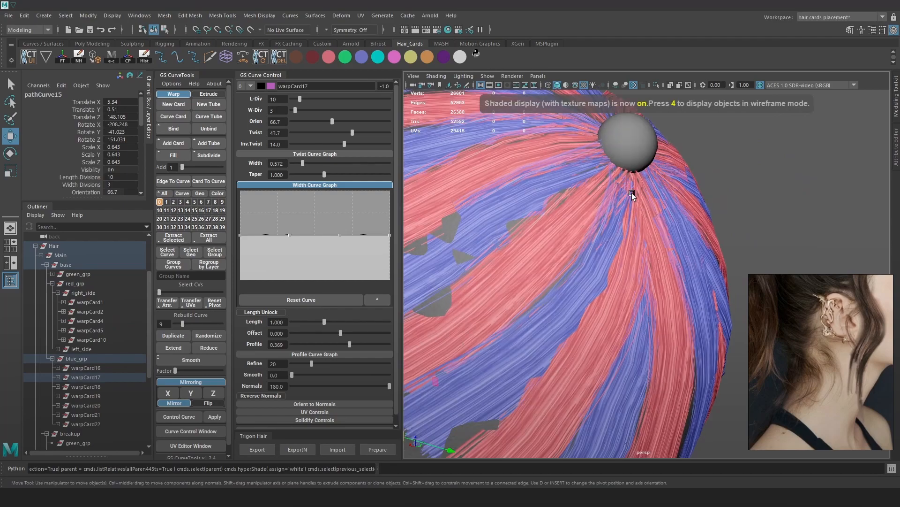